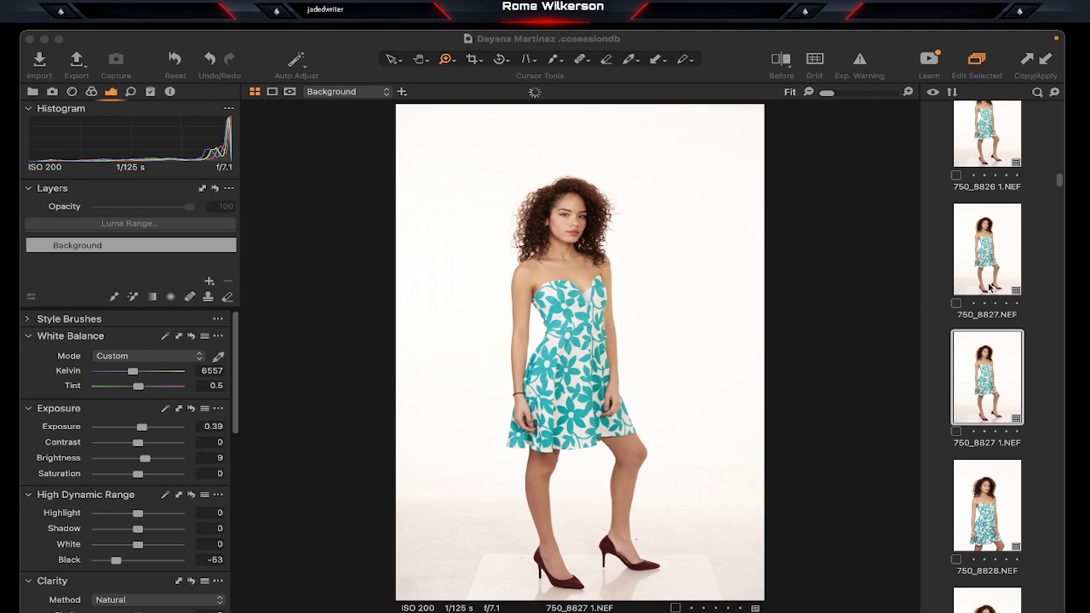
Step: Scroll the filmstrip and preview 750_8838.NEF, 750_8846 1.NEF and 750_8849 1.NEF
scroll(989, 288, "down", 10)
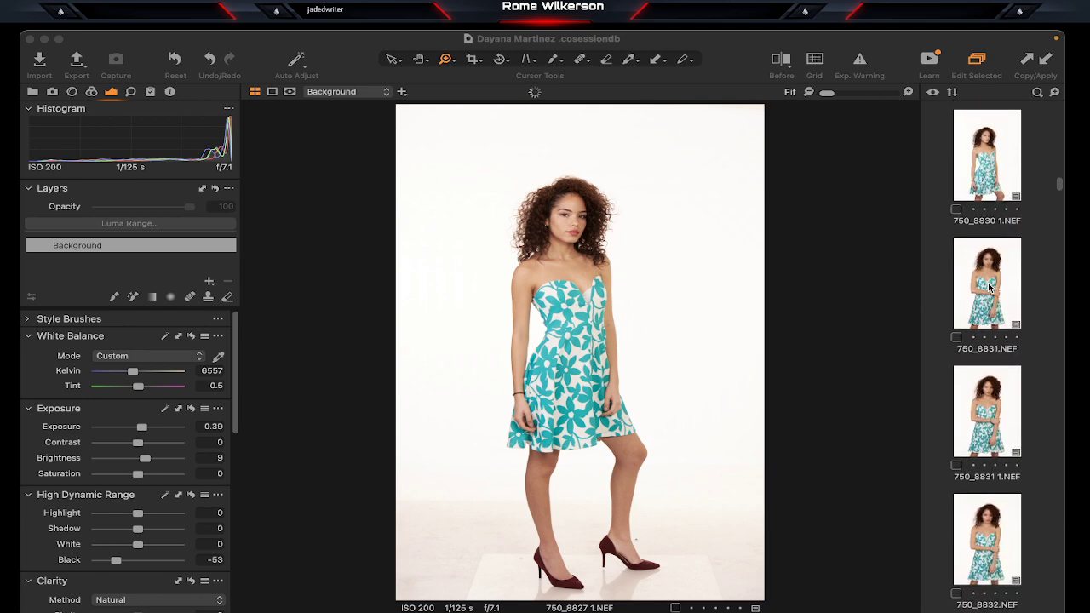
scroll(990, 288, "down", 2)
scroll(989, 288, "down", 3)
scroll(990, 287, "down", 3)
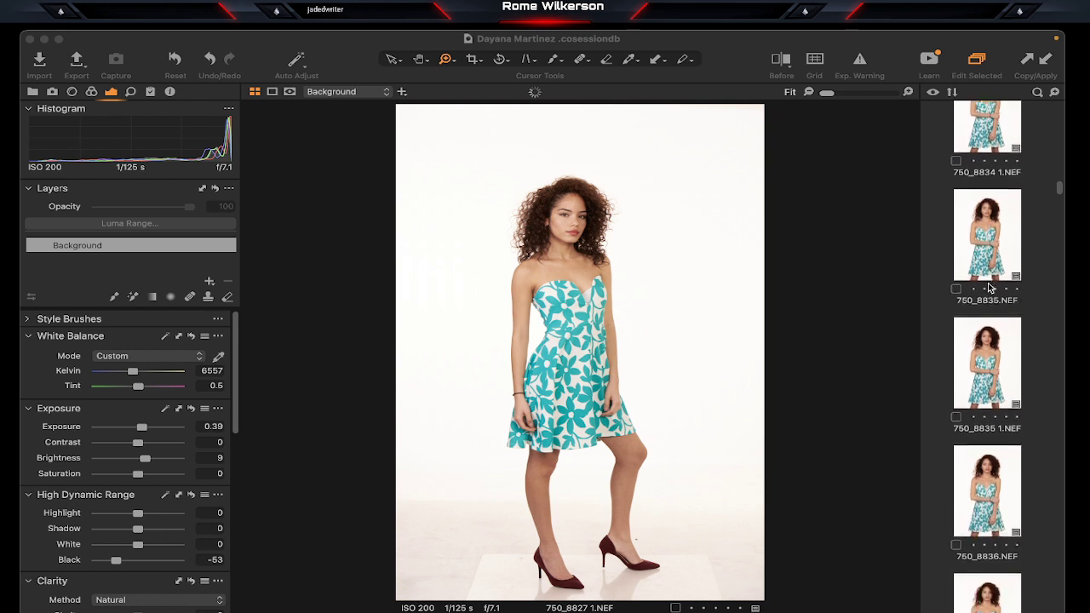
scroll(990, 288, "down", 2)
scroll(989, 288, "down", 2)
scroll(990, 288, "down", 3)
scroll(989, 288, "down", 2)
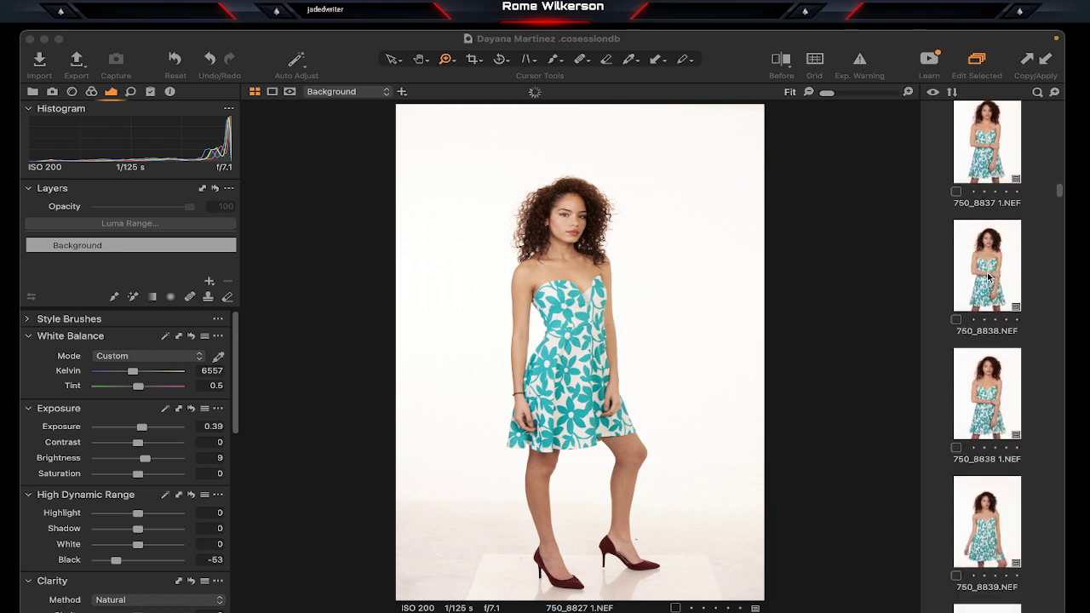
left_click(988, 277)
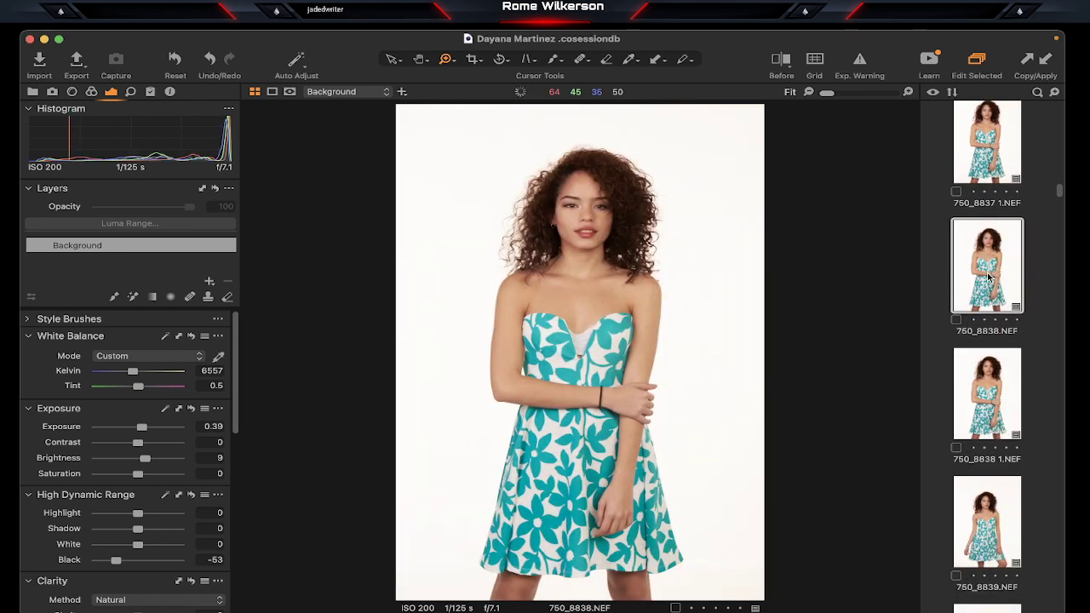
scroll(988, 276, "down", 3)
scroll(988, 277, "down", 3)
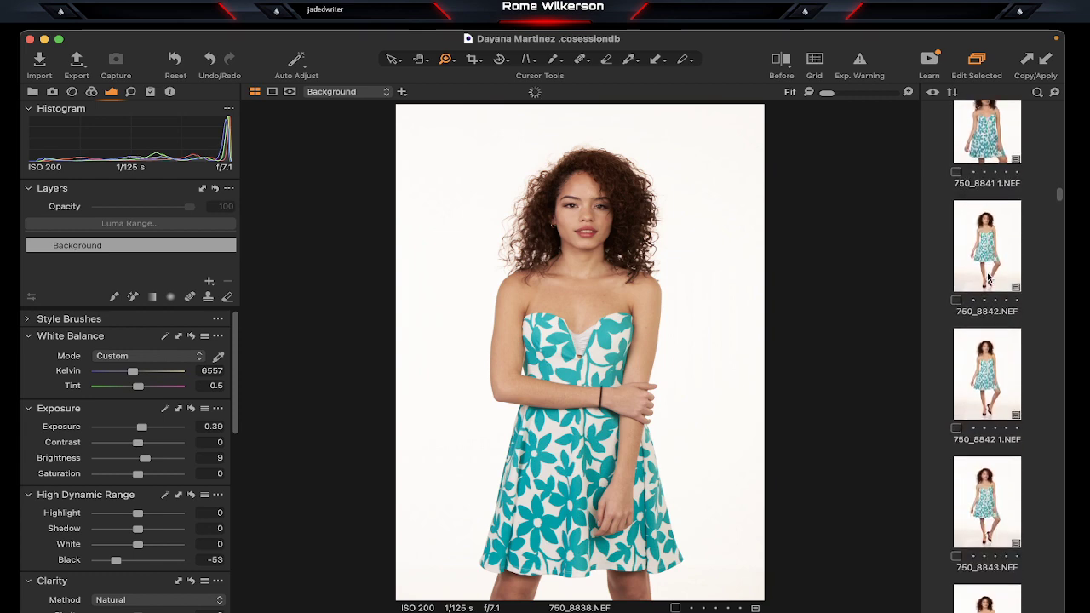
scroll(988, 276, "down", 3)
left_click(988, 277)
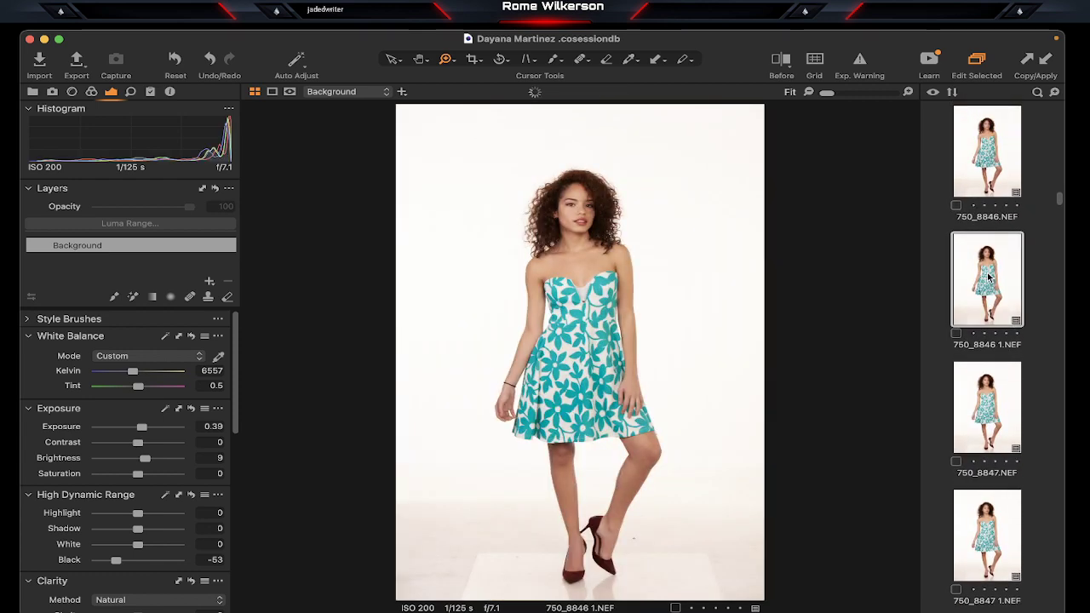
scroll(987, 276, "down", 2)
scroll(988, 277, "down", 2)
scroll(987, 277, "down", 2)
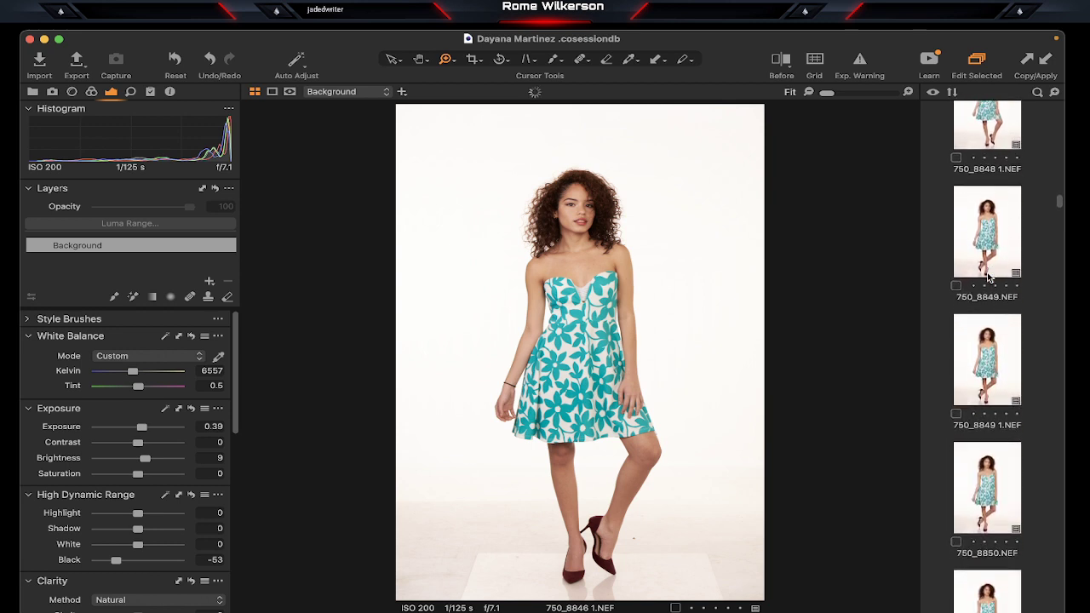
left_click(988, 344)
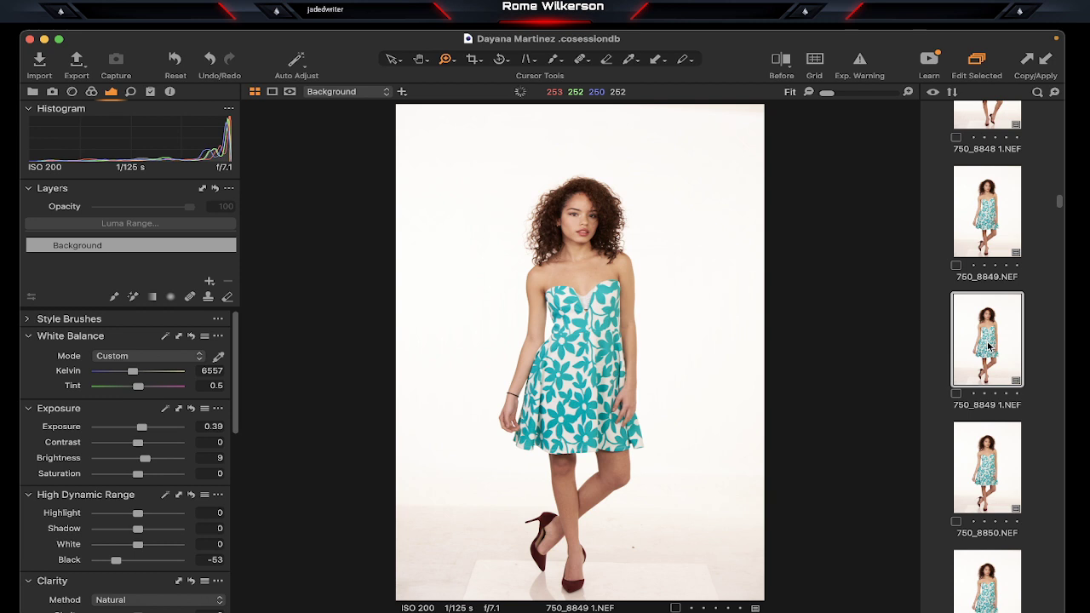
Step: Preview shots 750_8857.NEF, 750_8858 1.NEF and 750_8862 1.NEF
scroll(987, 345, "down", 2)
scroll(988, 345, "down", 2)
scroll(988, 345, "down", 2)
scroll(988, 345, "down", 2)
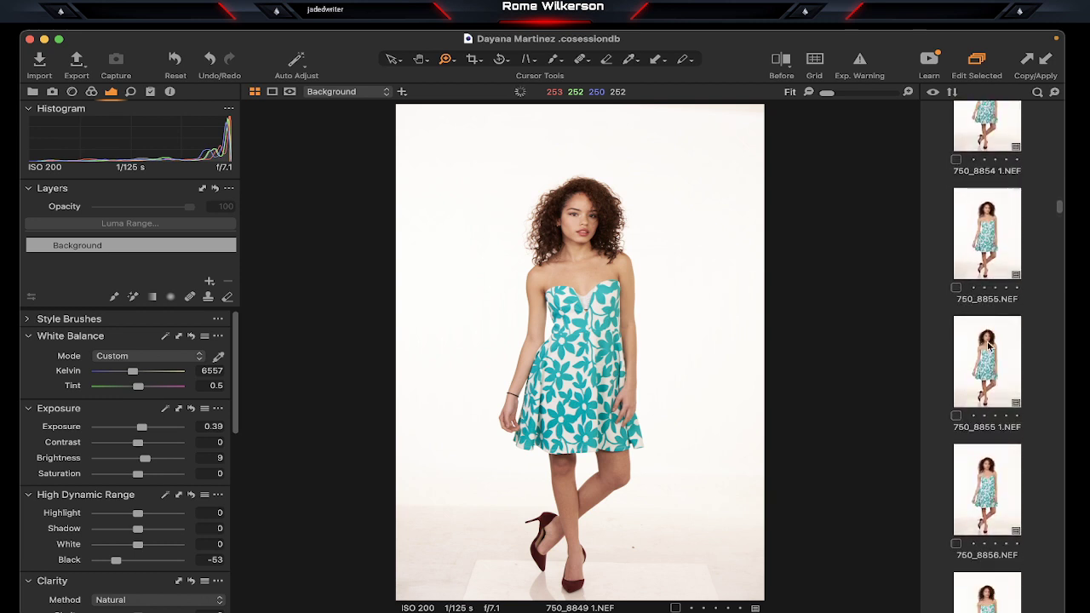
scroll(987, 345, "down", 5)
left_click(988, 345)
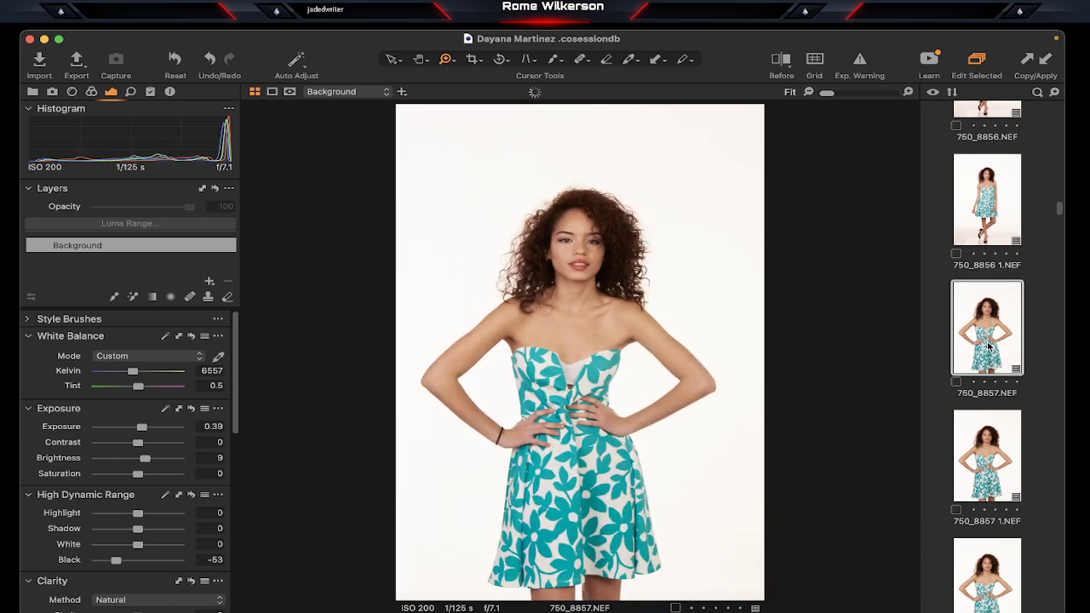
scroll(988, 345, "down", 1)
scroll(989, 340, "down", 2)
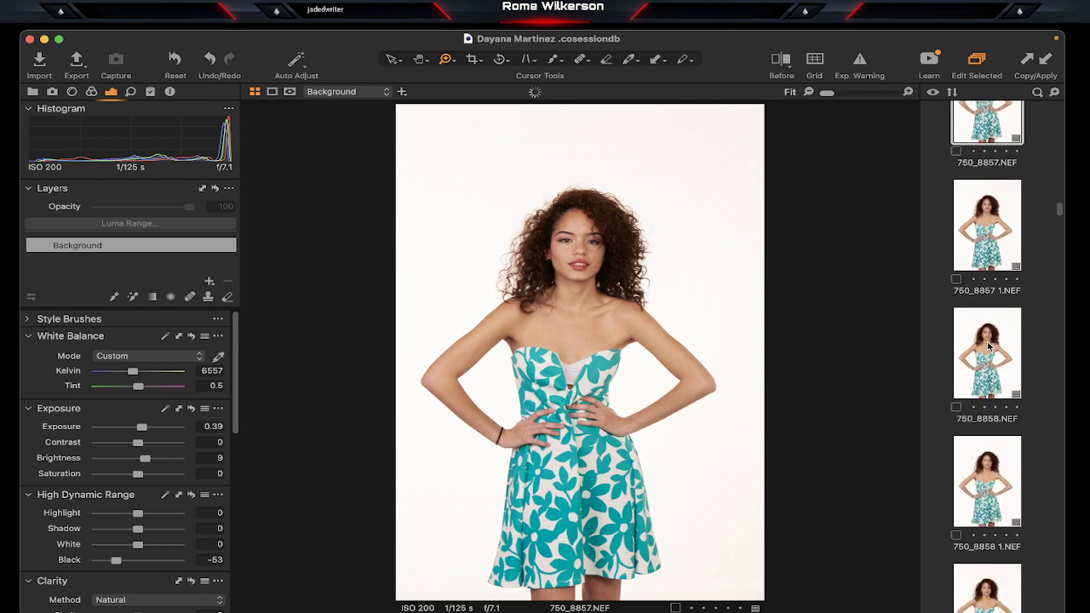
scroll(988, 333, "down", 1)
scroll(988, 328, "down", 1)
left_click(988, 324)
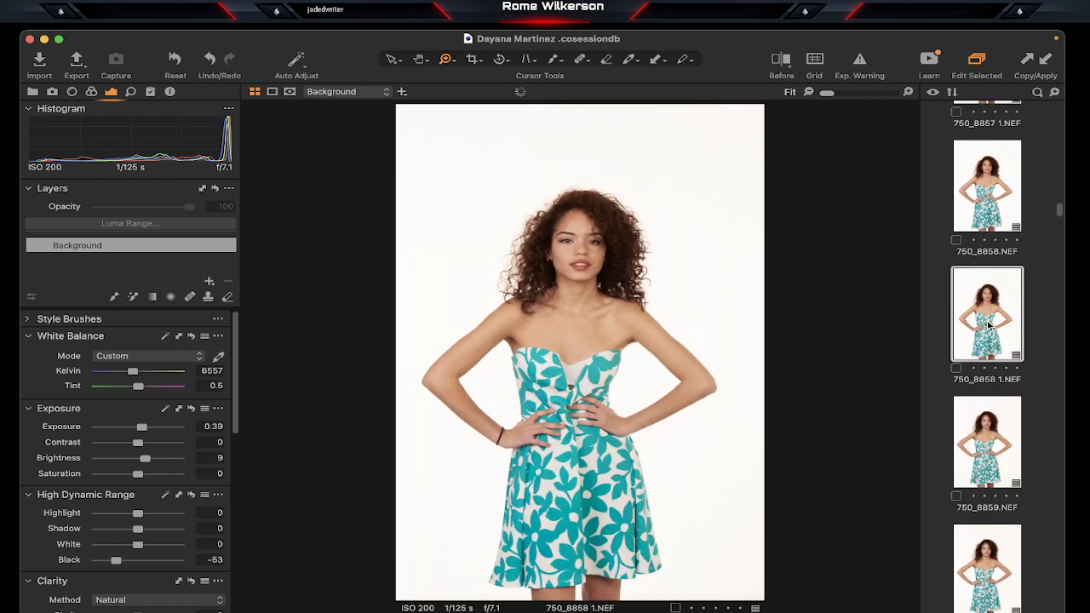
scroll(988, 325, "down", 2)
scroll(989, 324, "down", 2)
scroll(989, 325, "down", 1)
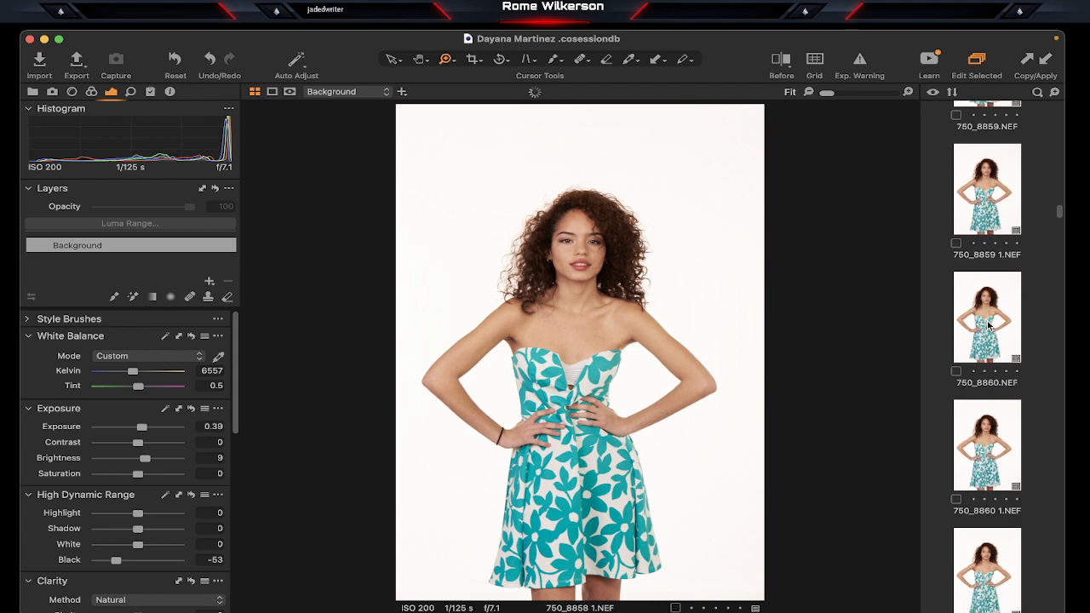
scroll(989, 324, "down", 2)
scroll(989, 324, "down", 1)
scroll(989, 327, "down", 2)
scroll(989, 330, "down", 1)
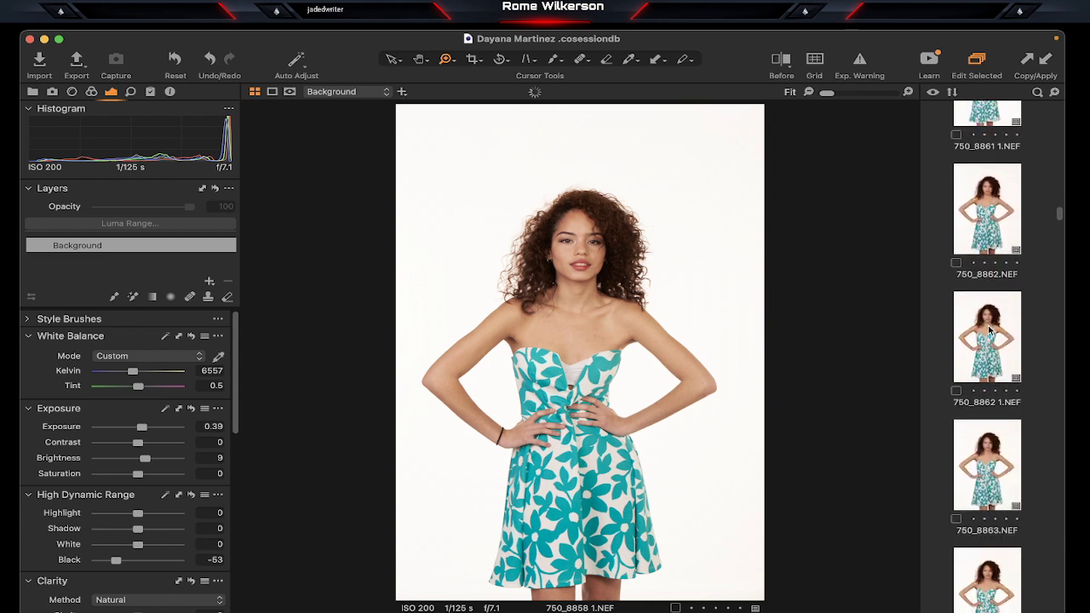
left_click(991, 338)
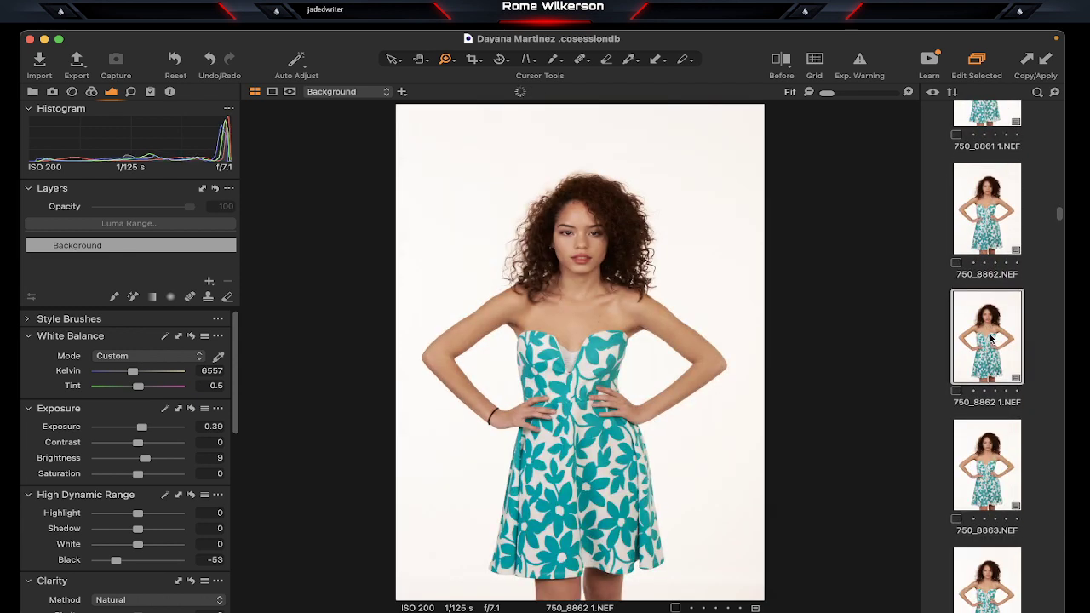
Step: Preview 750_8870, 750_8870 1, 750_8871 and 750_8873 1, finishing on 750_8876 1.NEF
scroll(990, 338, "down", 2)
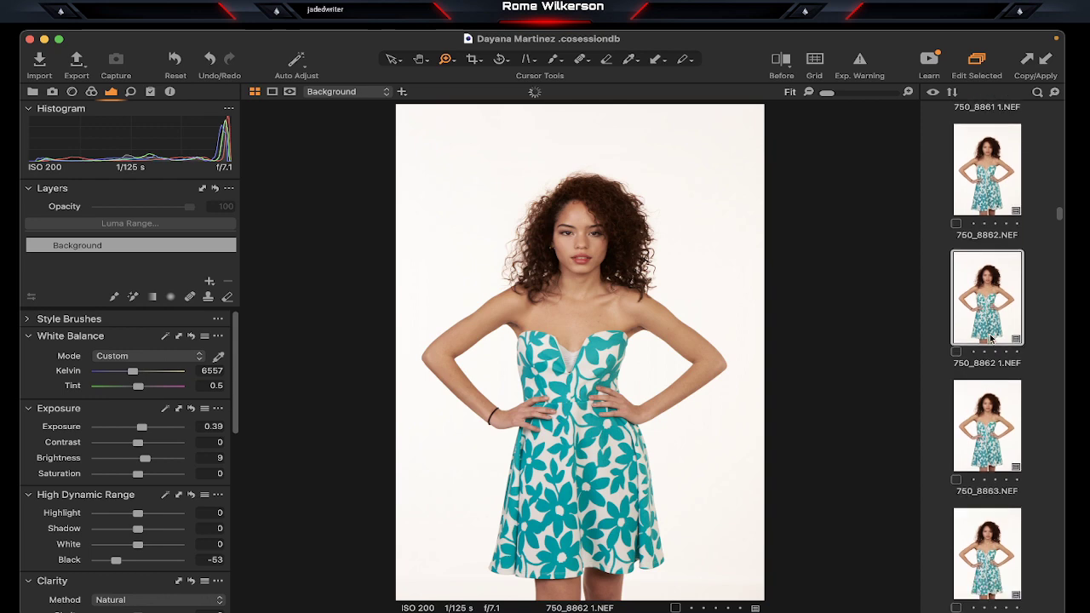
scroll(991, 338, "down", 2)
scroll(990, 338, "down", 1)
scroll(990, 338, "down", 1)
scroll(990, 338, "down", 2)
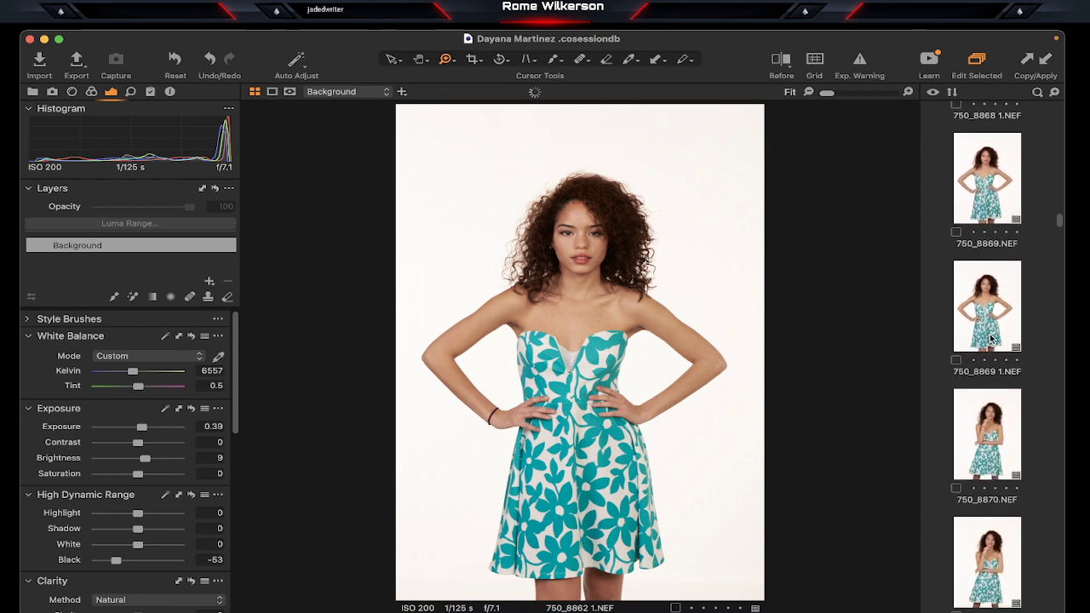
scroll(991, 338, "down", 2)
scroll(990, 338, "down", 1)
left_click(990, 338)
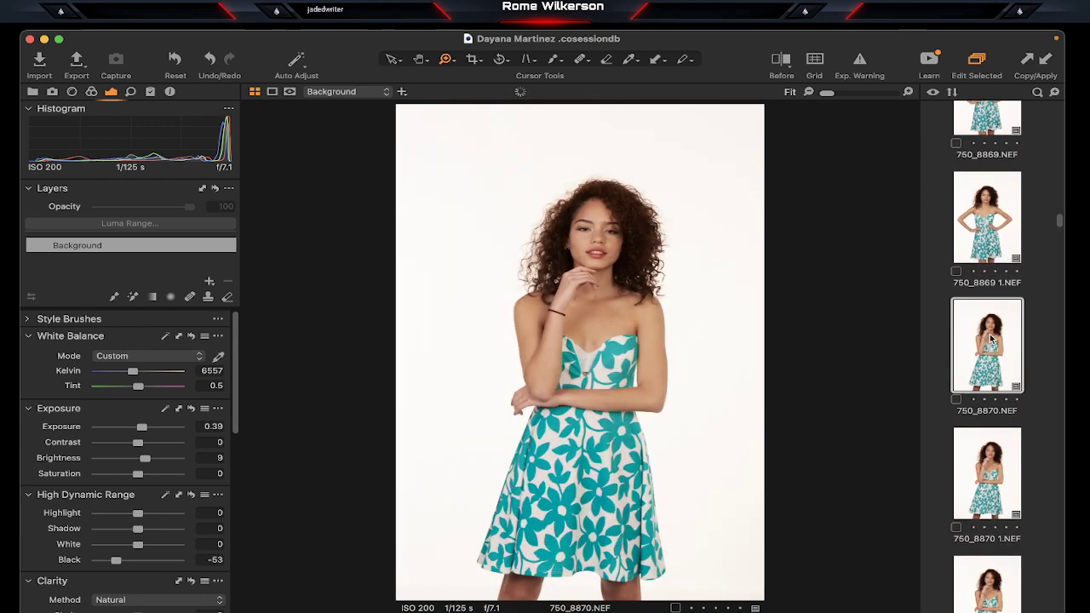
scroll(990, 341, "down", 1)
scroll(992, 345, "down", 1)
left_click(992, 347)
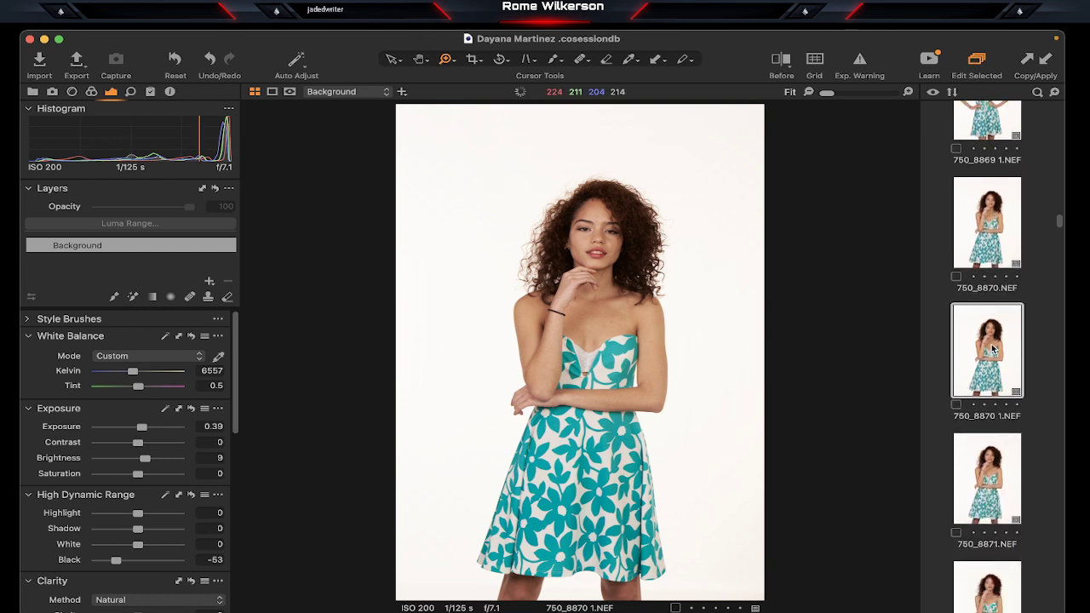
scroll(992, 341, "down", 1)
scroll(990, 333, "down", 2)
left_click(991, 296)
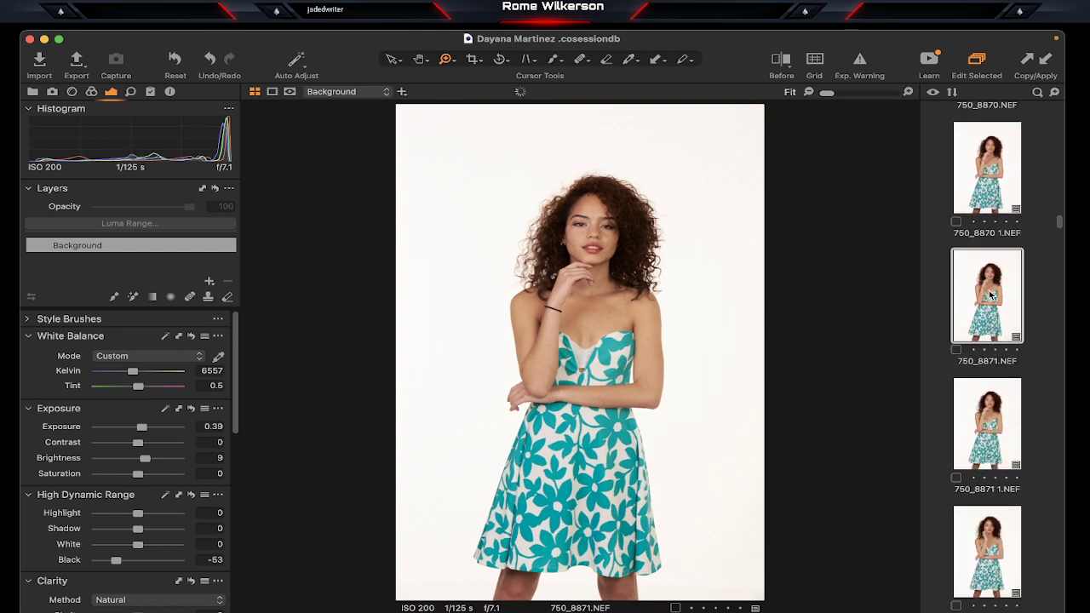
scroll(990, 296, "down", 4)
scroll(990, 295, "down", 5)
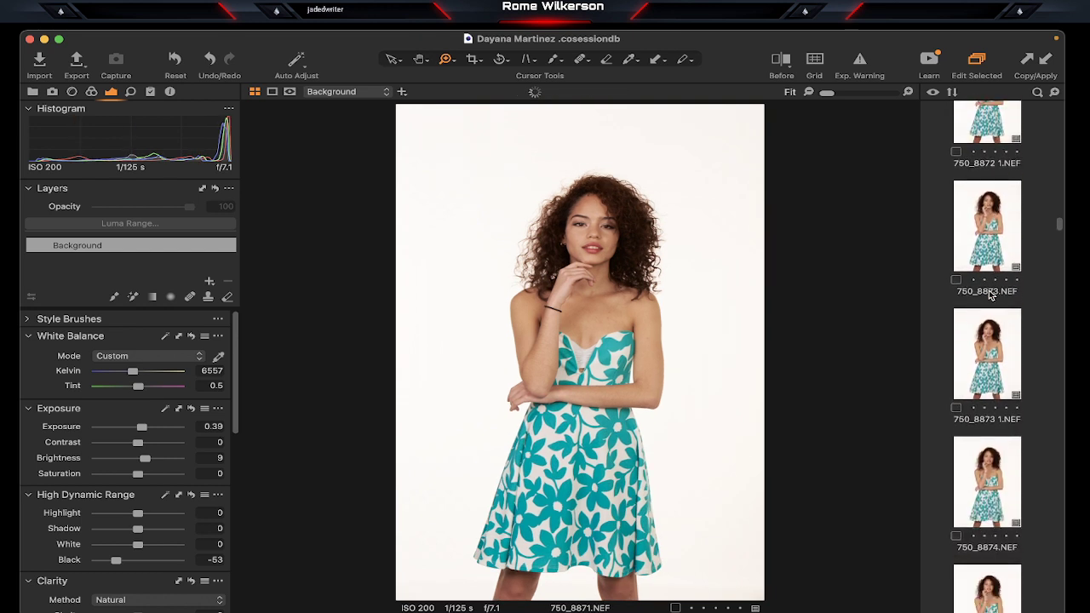
left_click(988, 358)
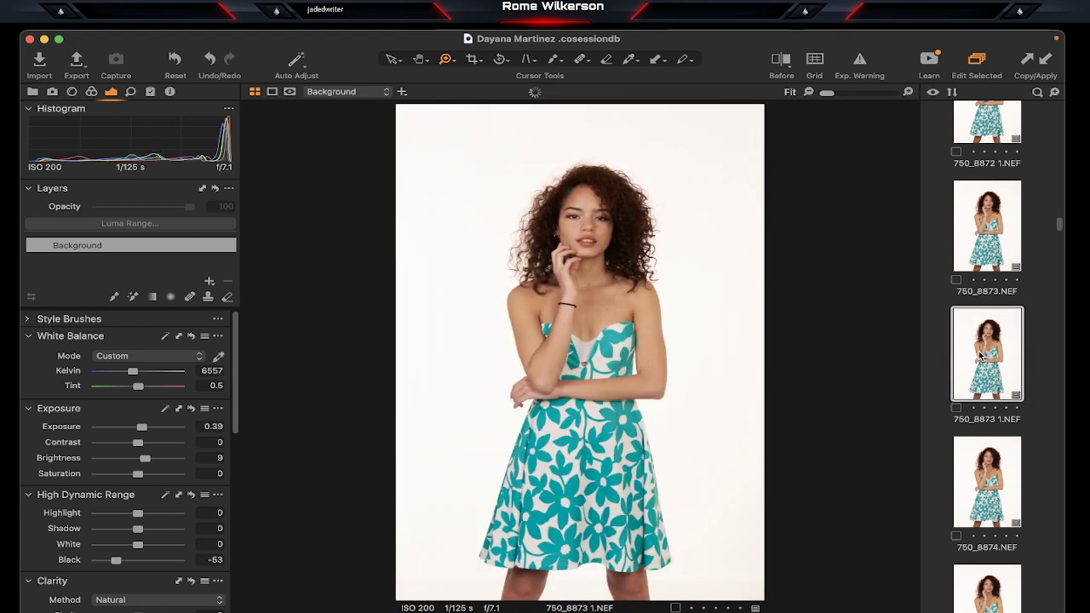
scroll(981, 356, "down", 3)
scroll(981, 356, "down", 2)
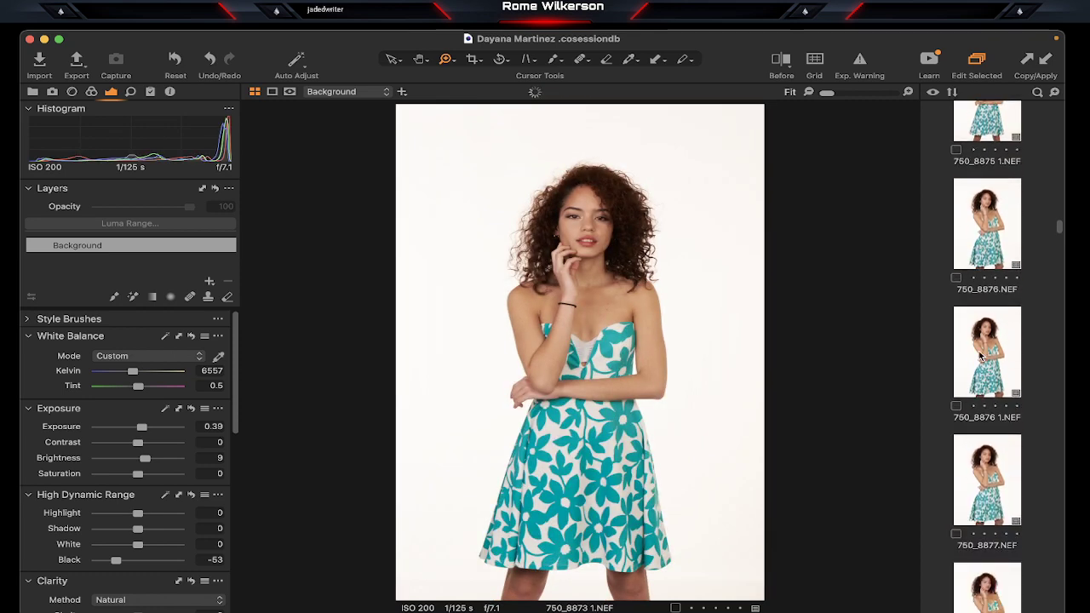
left_click(981, 356)
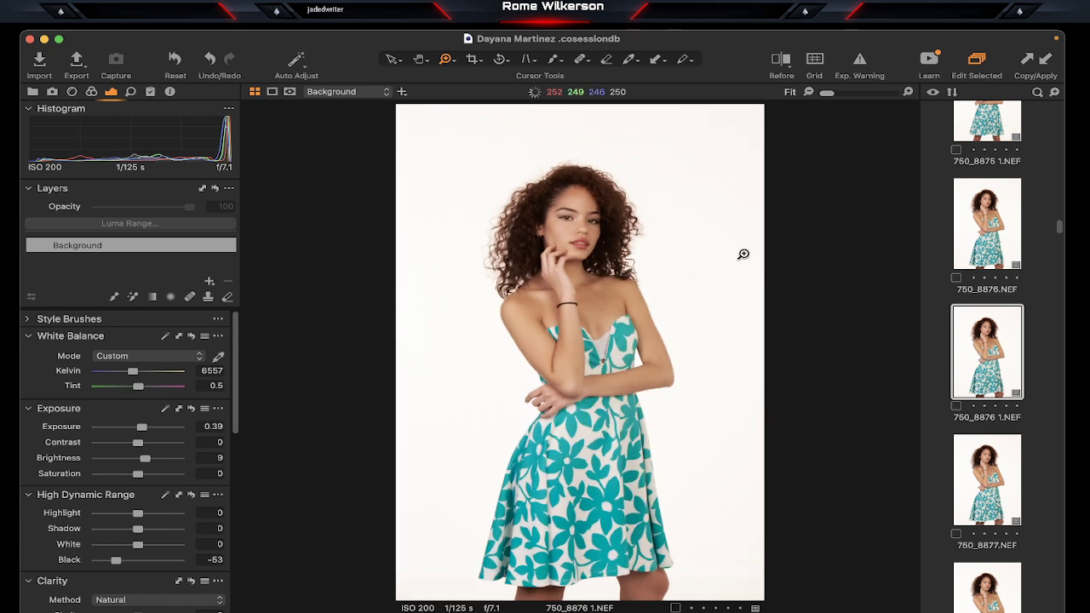
Step: Try magnifying around the face and chest, then settle back at 50%
left_click(583, 226)
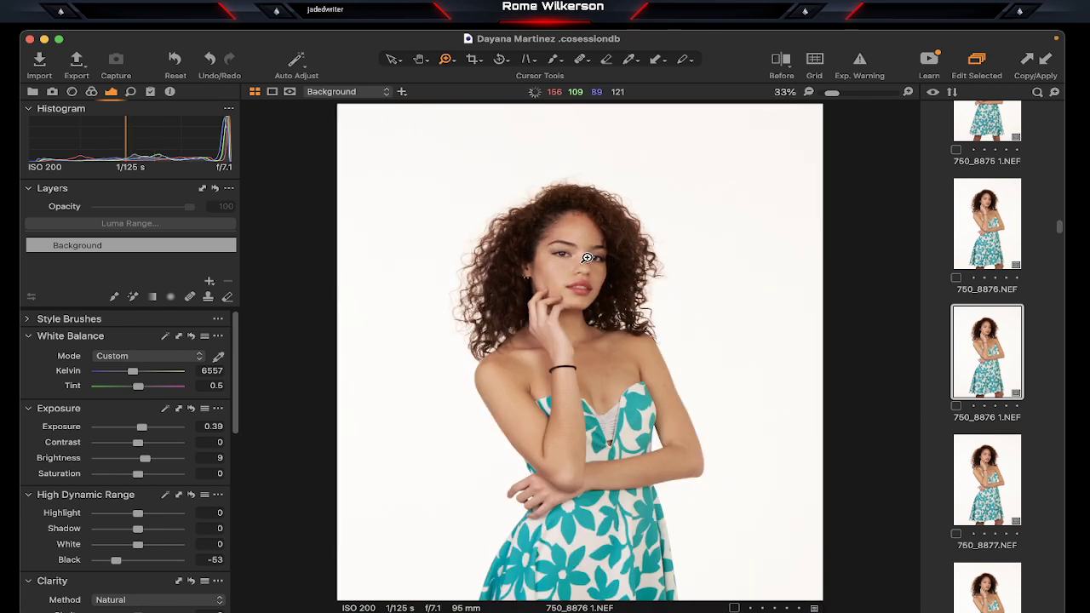
left_click(583, 226)
left_click(588, 251)
key("super+0")
left_click(582, 288)
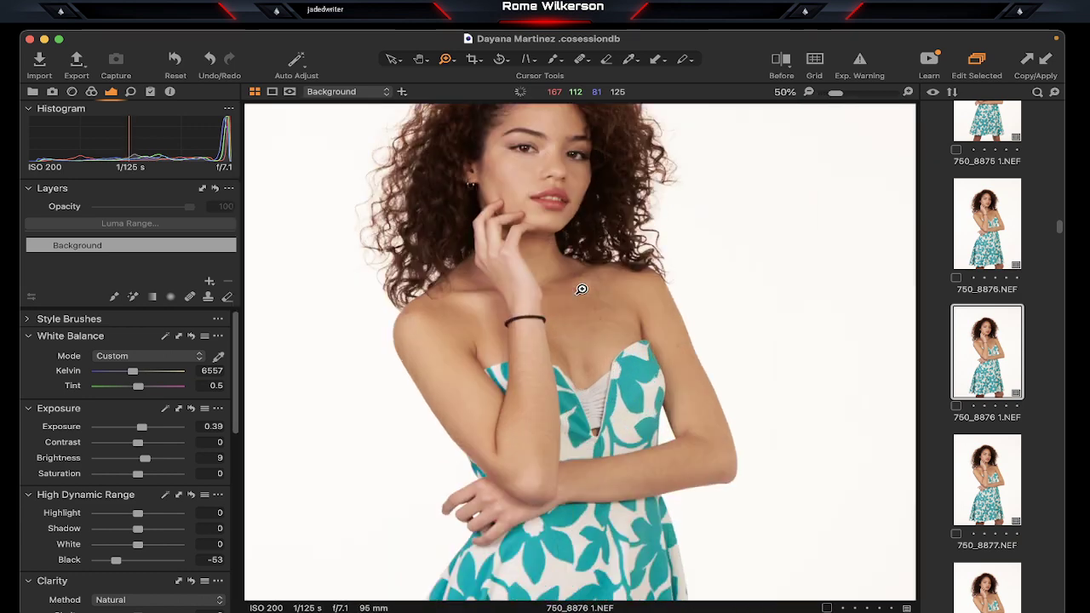
left_click(582, 289)
left_click(582, 289, "alt")
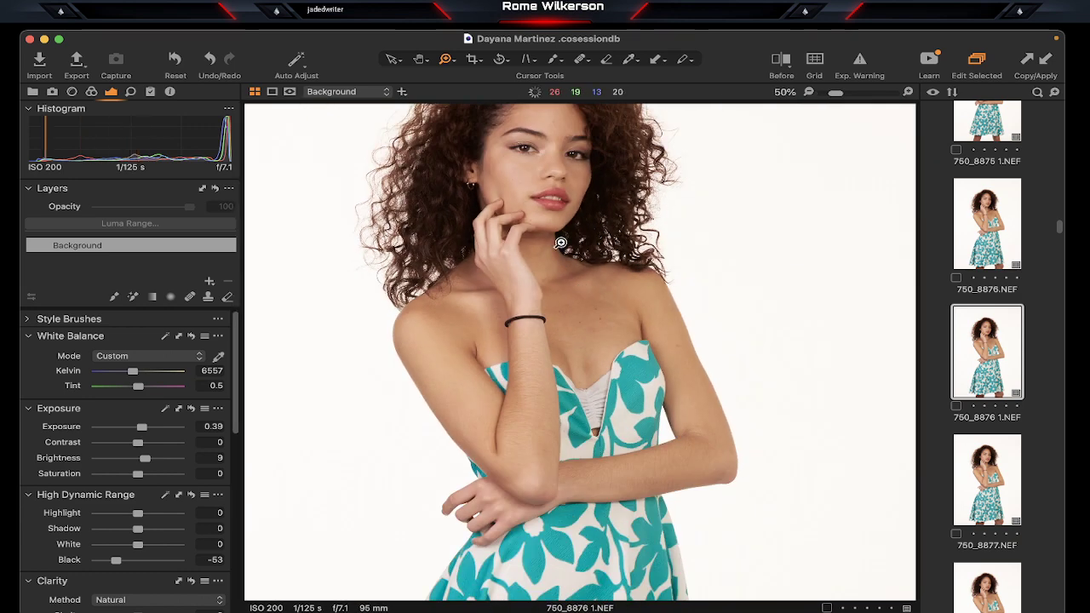
Step: Pan to centre the face, zoom to 88% and reveal the top of the head
left_click(423, 61)
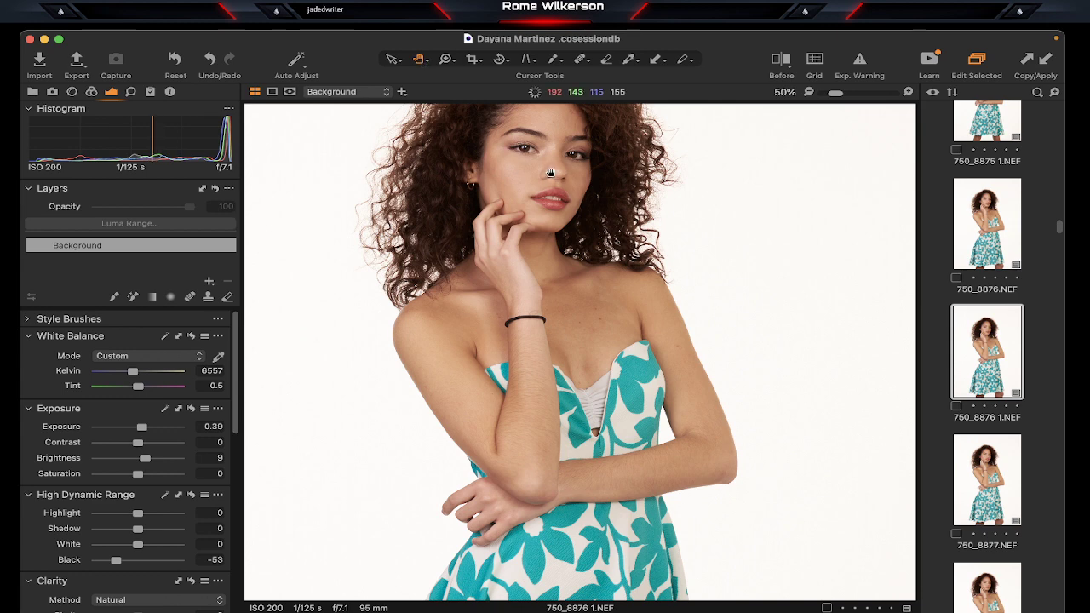
mouse_move(551, 170)
left_mouse_down()
mouse_move(569, 258)
mouse_move(559, 231)
left_mouse_up()
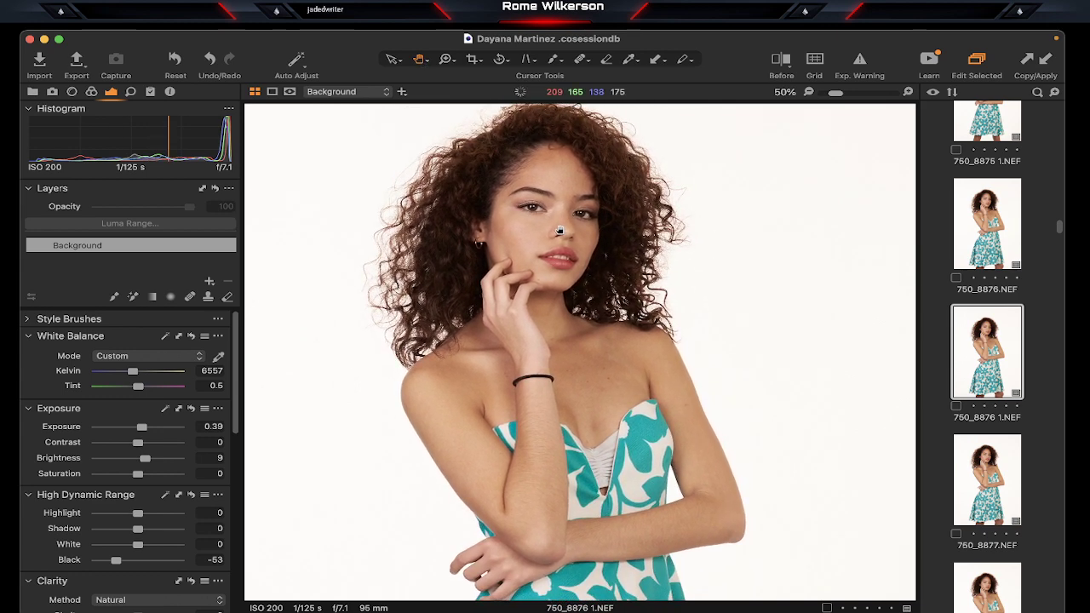
scroll(513, 257, "up", 1)
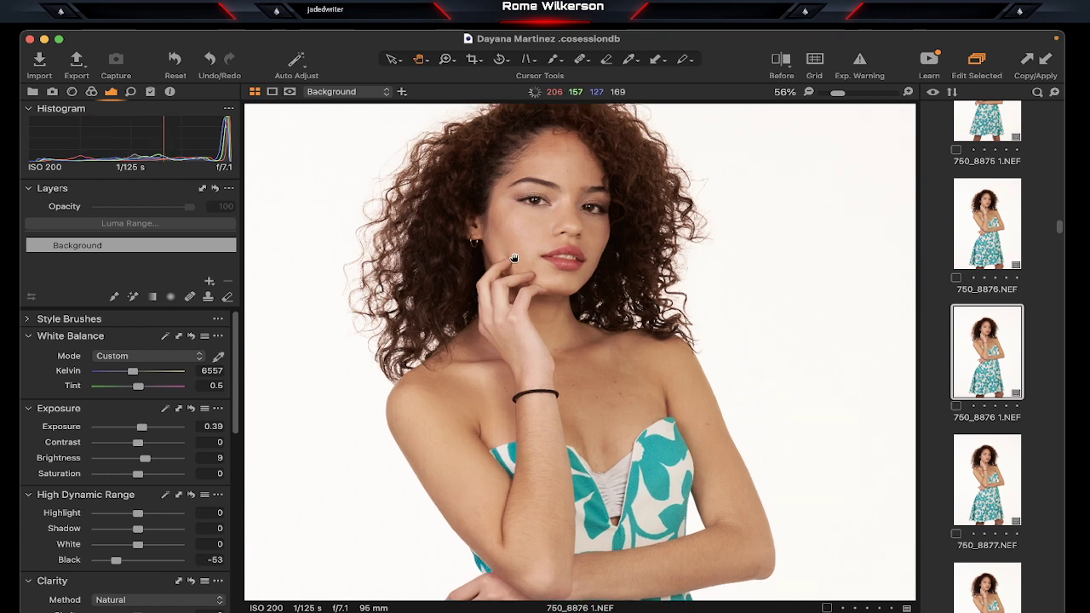
scroll(513, 257, "up", 3)
left_click_drag(567, 238, 571, 284)
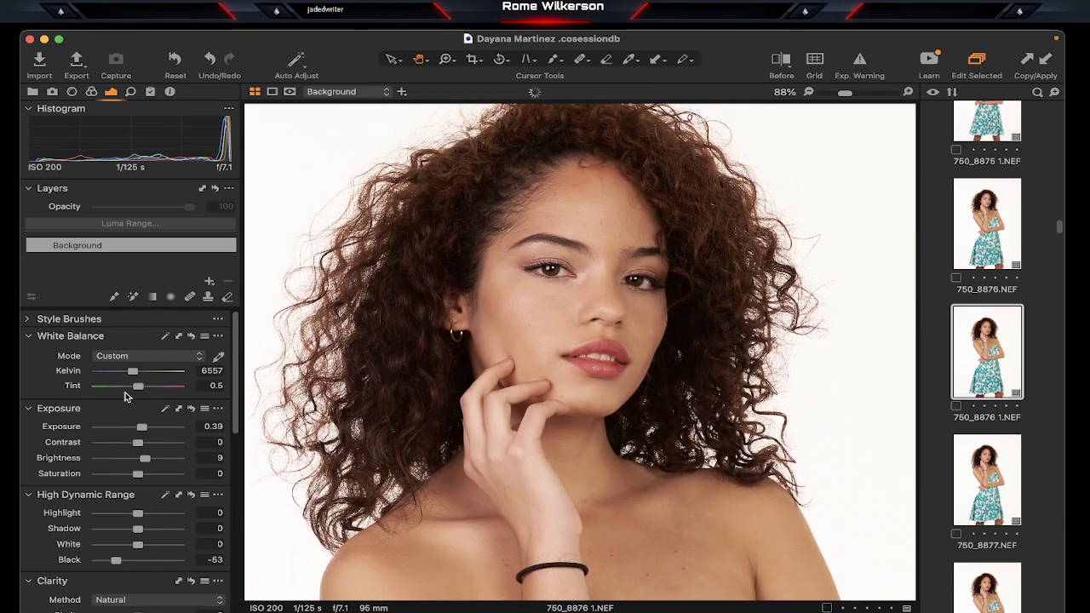
Step: Raise exposure to 0.58, shadows to 12 and highlights to 14
left_click_drag(142, 429, 145, 431)
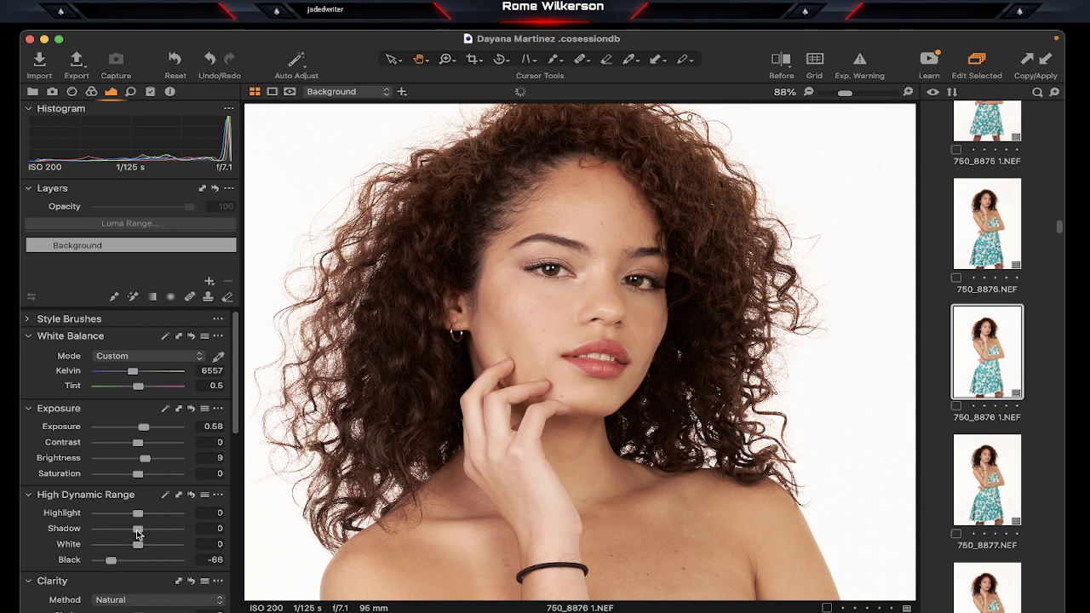
left_click_drag(142, 533, 145, 532)
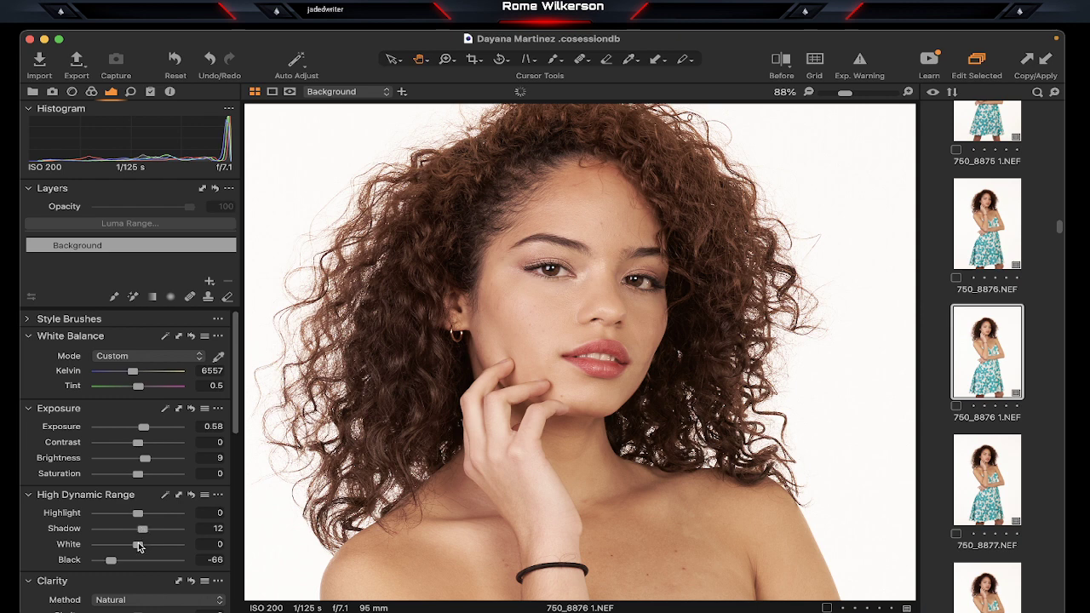
mouse_move(138, 514)
left_mouse_down()
mouse_move(129, 515)
mouse_move(177, 516)
mouse_move(145, 516)
left_mouse_up()
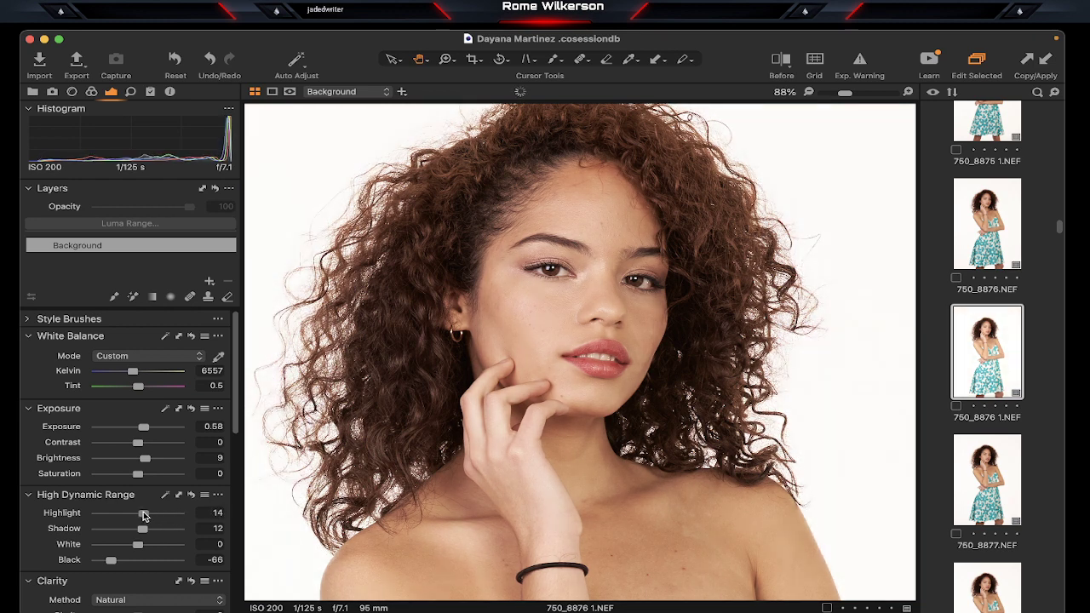
Step: Raise the Levels black input to 6
scroll(167, 508, "down", 1)
scroll(166, 509, "down", 3)
scroll(167, 508, "down", 1)
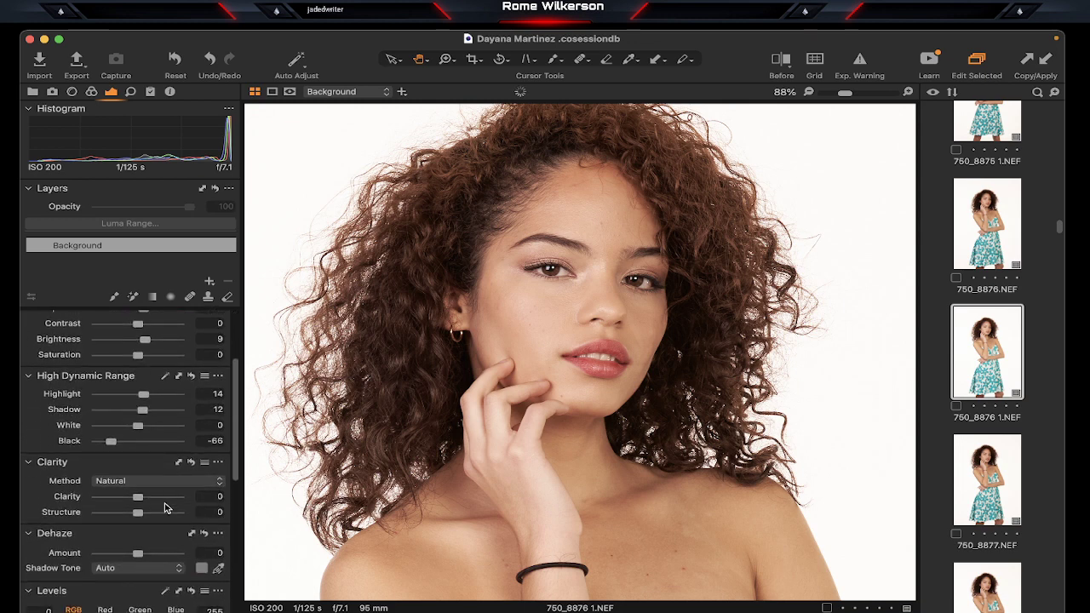
scroll(166, 508, "down", 1)
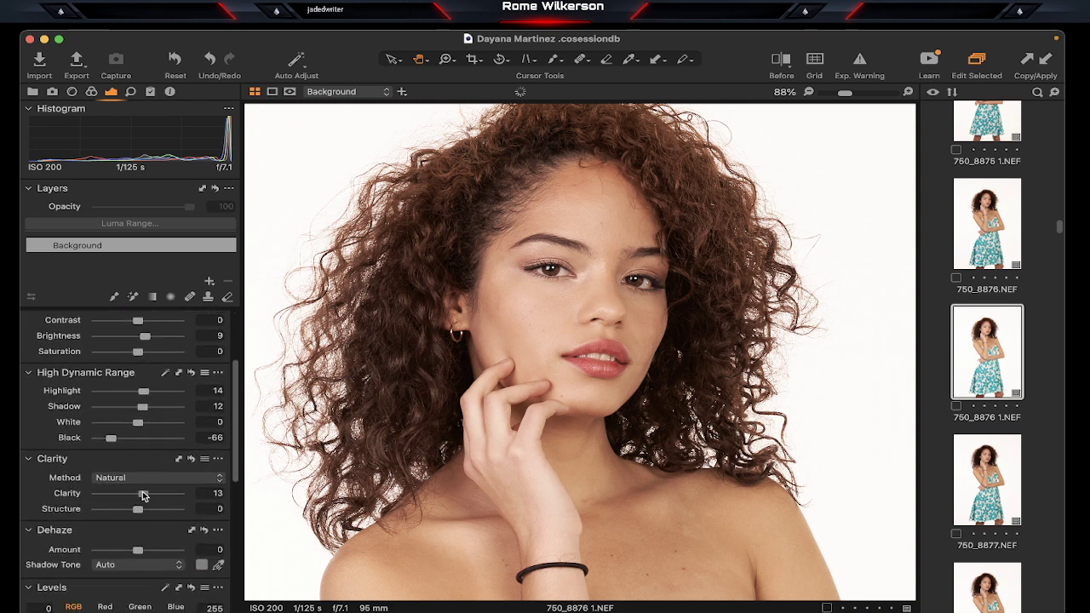
scroll(141, 496, "down", 1)
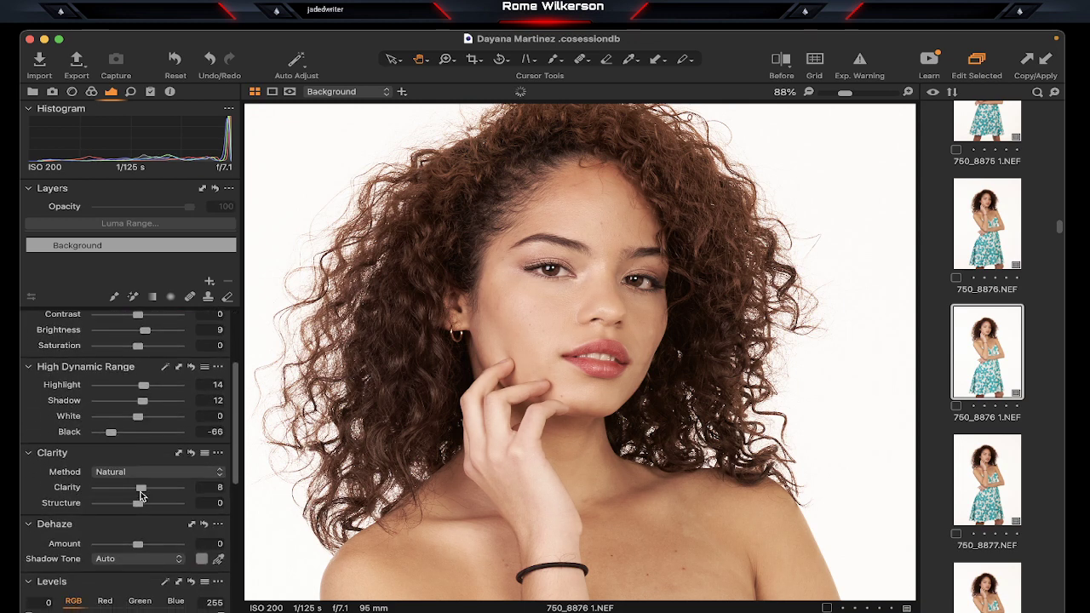
scroll(141, 495, "down", 3)
scroll(141, 495, "down", 1)
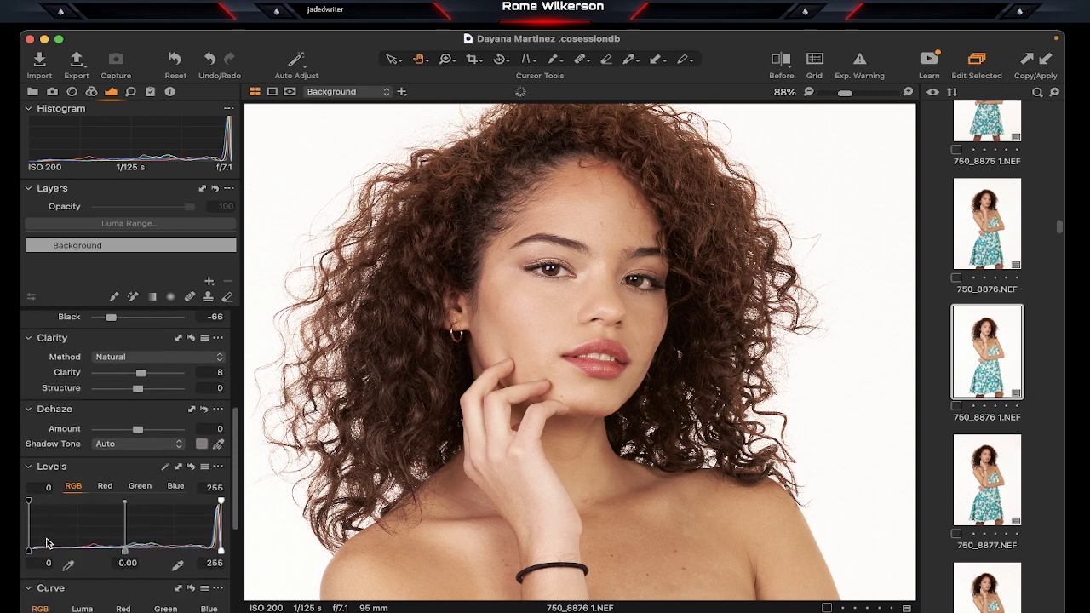
left_click_drag(28, 551, 33, 550)
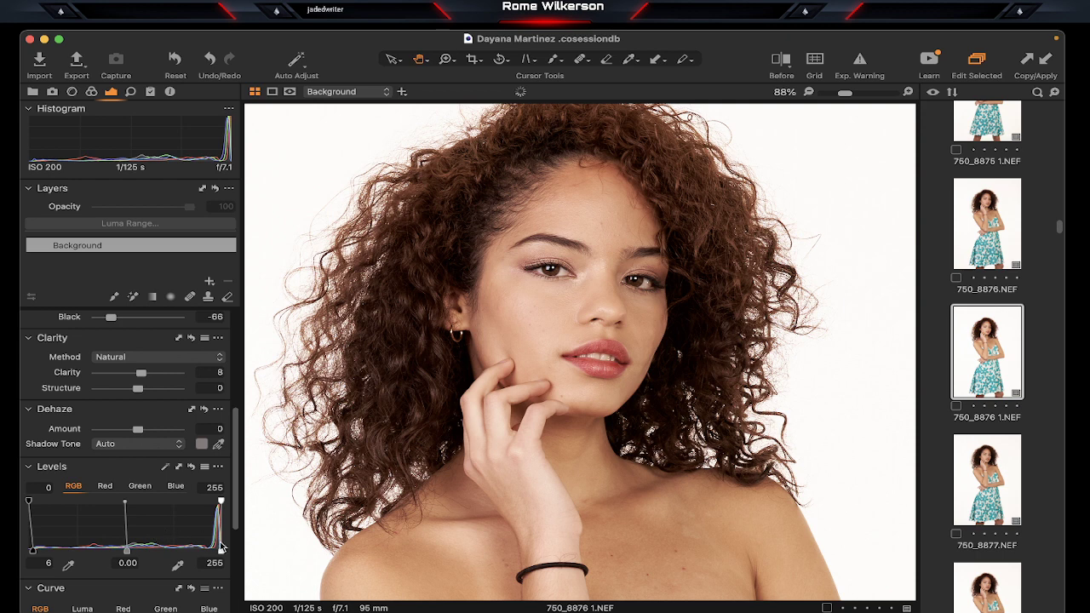
Step: Drag the Levels white output handle down to 246
left_click_drag(221, 548, 212, 547)
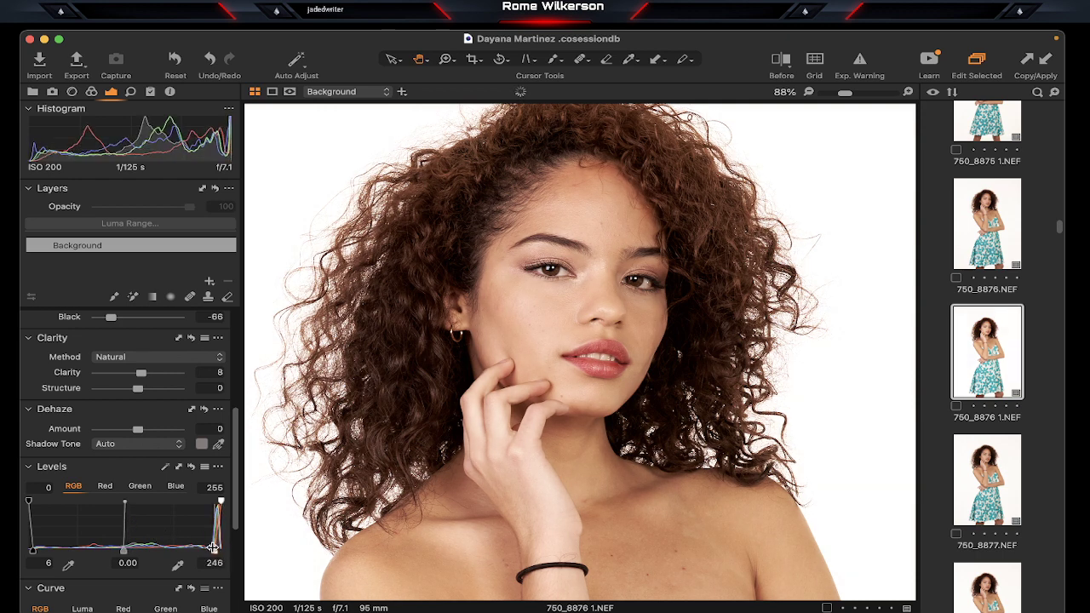
mouse_move(237, 485)
left_mouse_down()
mouse_move(240, 577)
mouse_move(238, 349)
left_mouse_up()
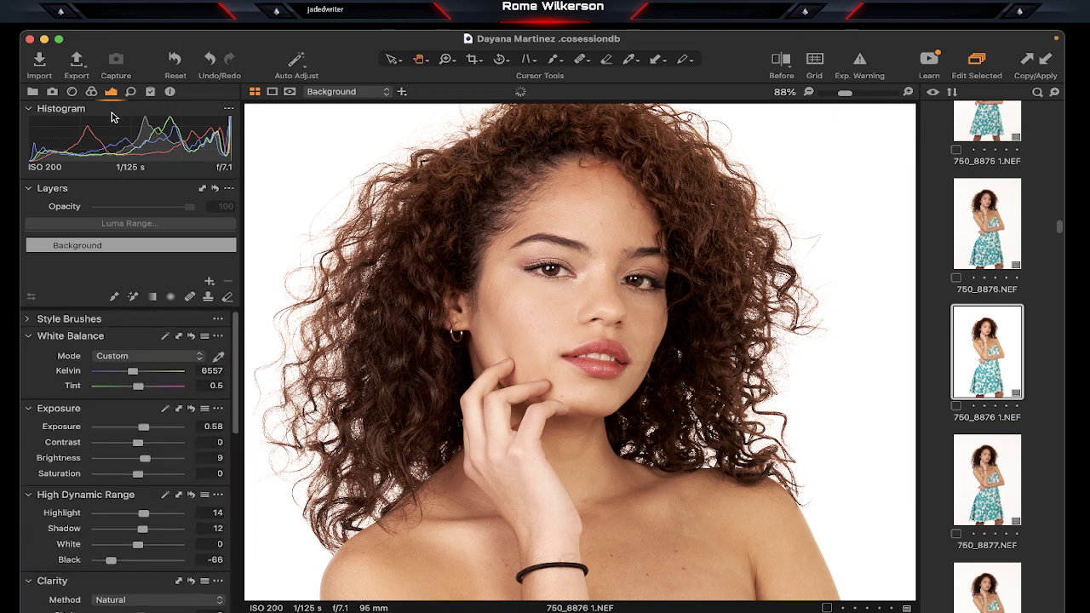
Step: In Color Editor's Skin Tone, sample the model's skin and widen the hue range
left_click(92, 92)
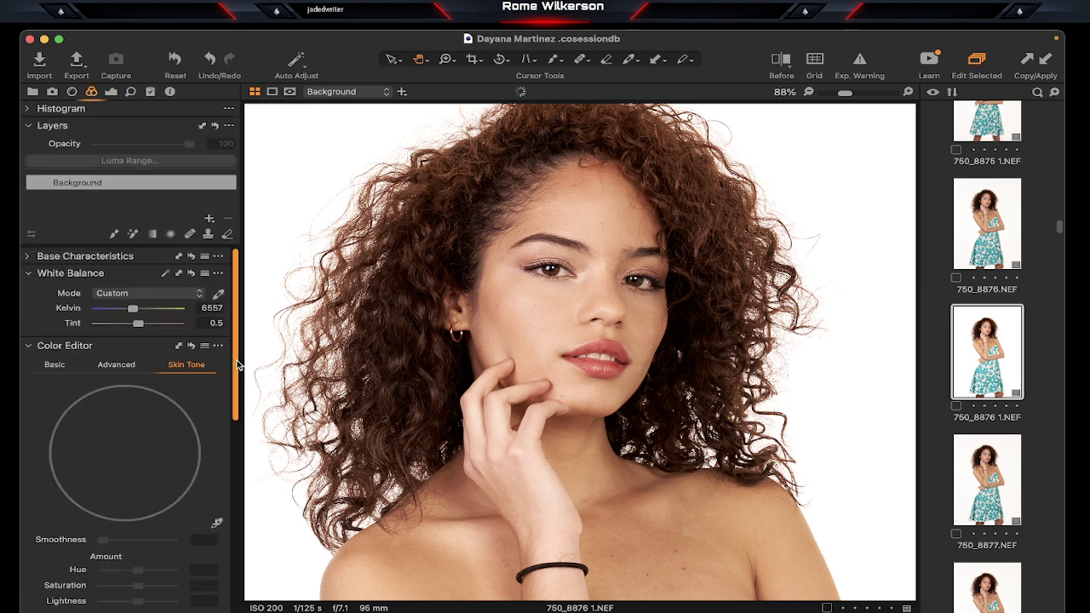
scroll(237, 409, "down", 2)
left_click(218, 479)
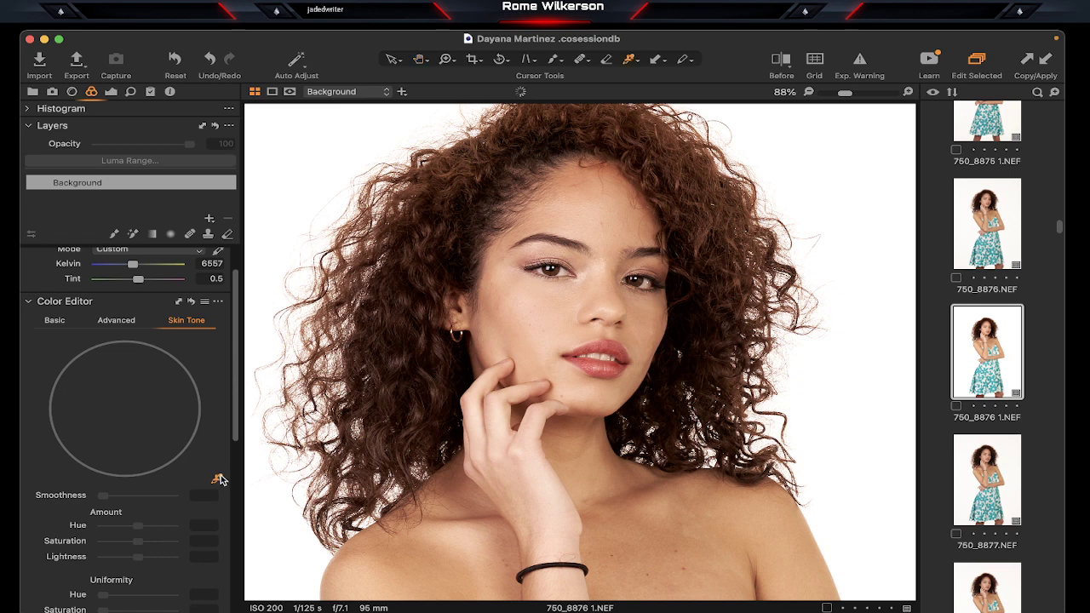
left_click(613, 228)
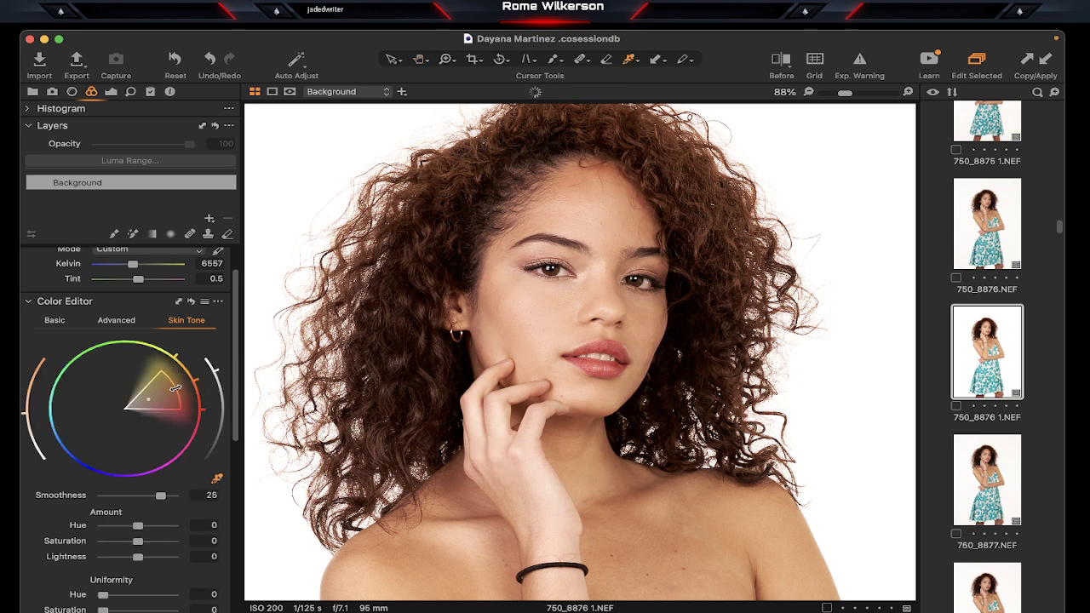
left_click_drag(176, 388, 176, 358)
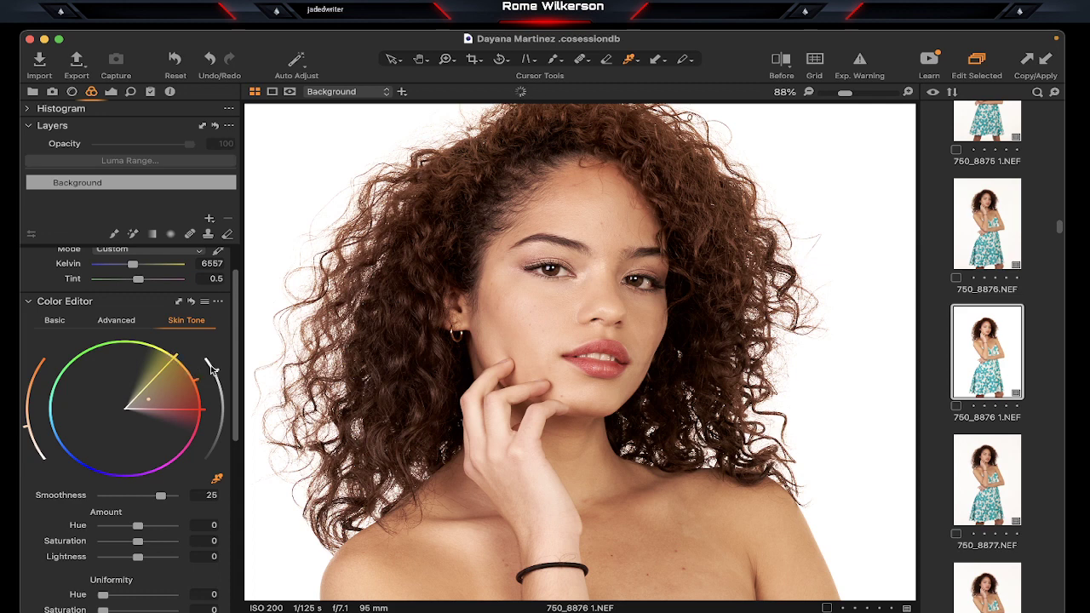
left_click_drag(172, 354, 169, 349)
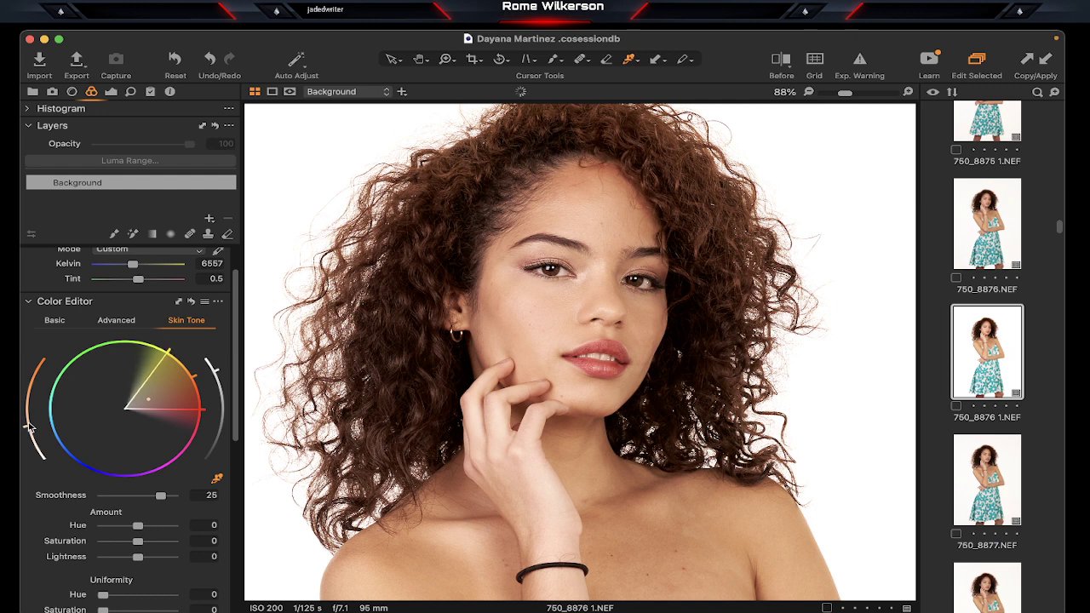
Step: Set skin tone Uniformity Hue to 5.3 and Saturation to 31.6
left_click_drag(27, 426, 34, 451)
mouse_move(238, 343)
left_mouse_down()
mouse_move(241, 462)
mouse_move(241, 432)
left_mouse_up()
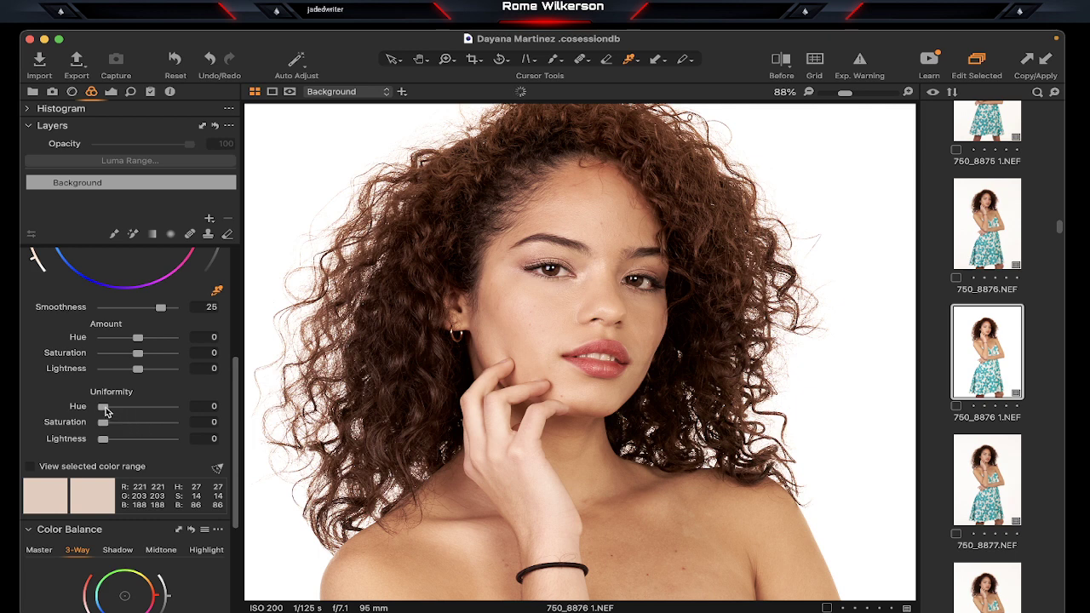
mouse_move(104, 424)
left_mouse_down()
mouse_move(133, 423)
mouse_move(109, 411)
left_mouse_up()
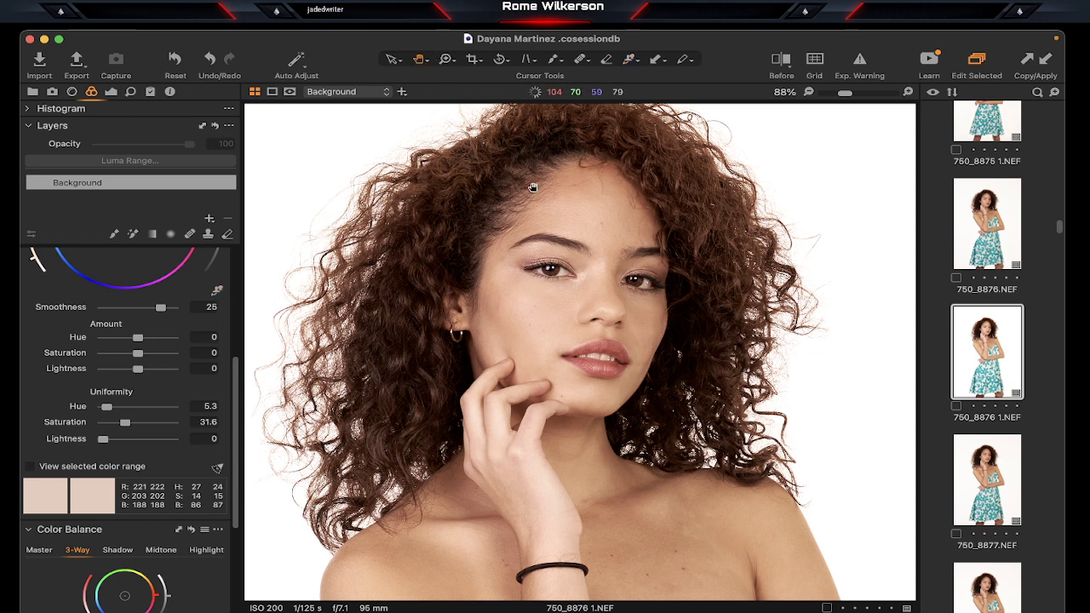
Step: Zoom out to 33% so the model's full figure shows
left_click(447, 63)
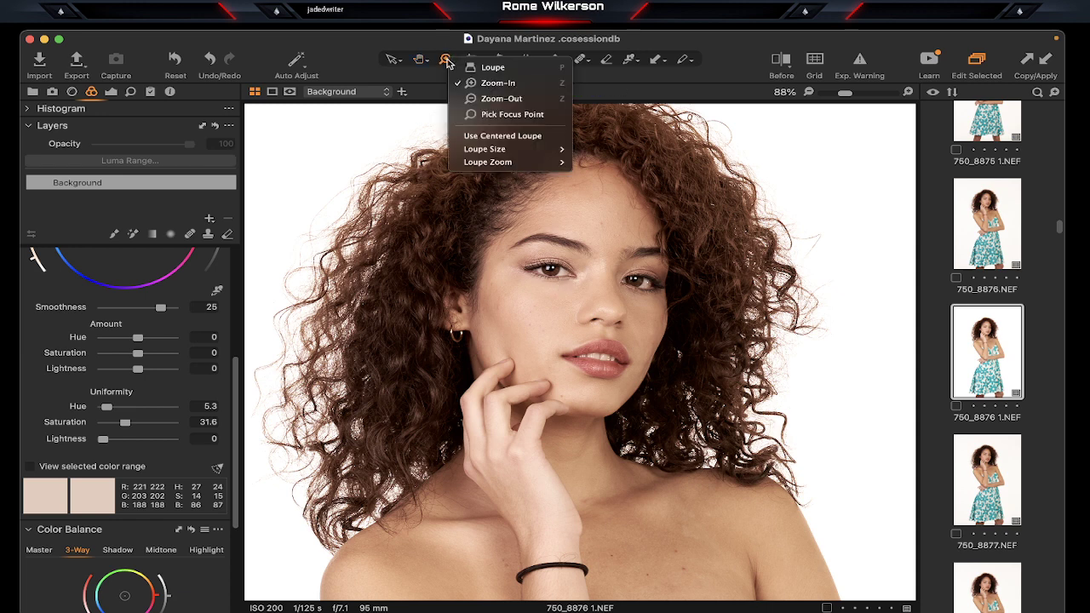
left_click(475, 98)
left_click(547, 294)
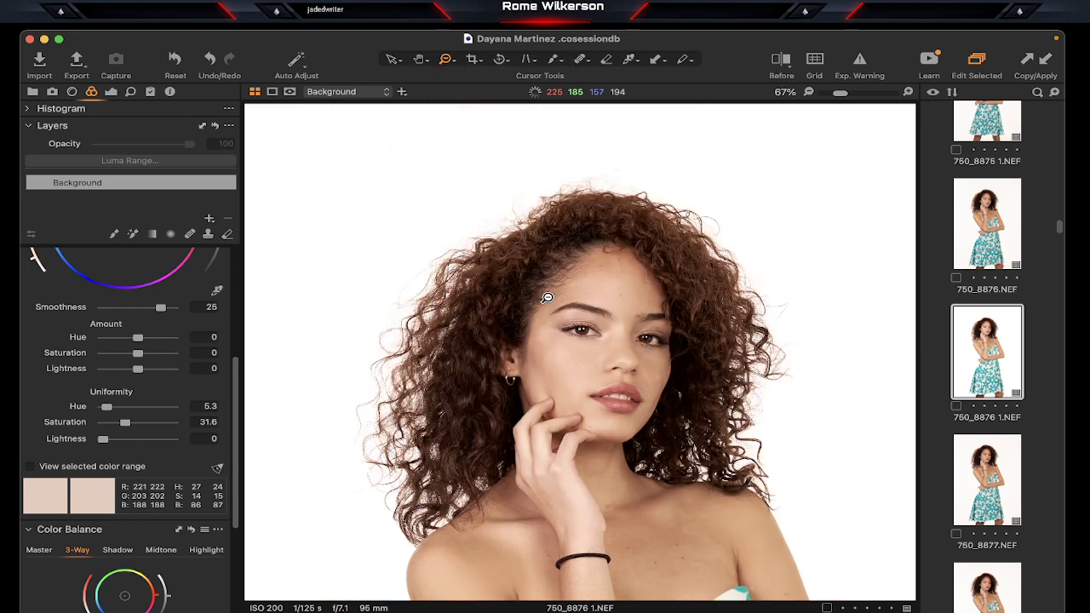
left_click(547, 297)
left_click(547, 298)
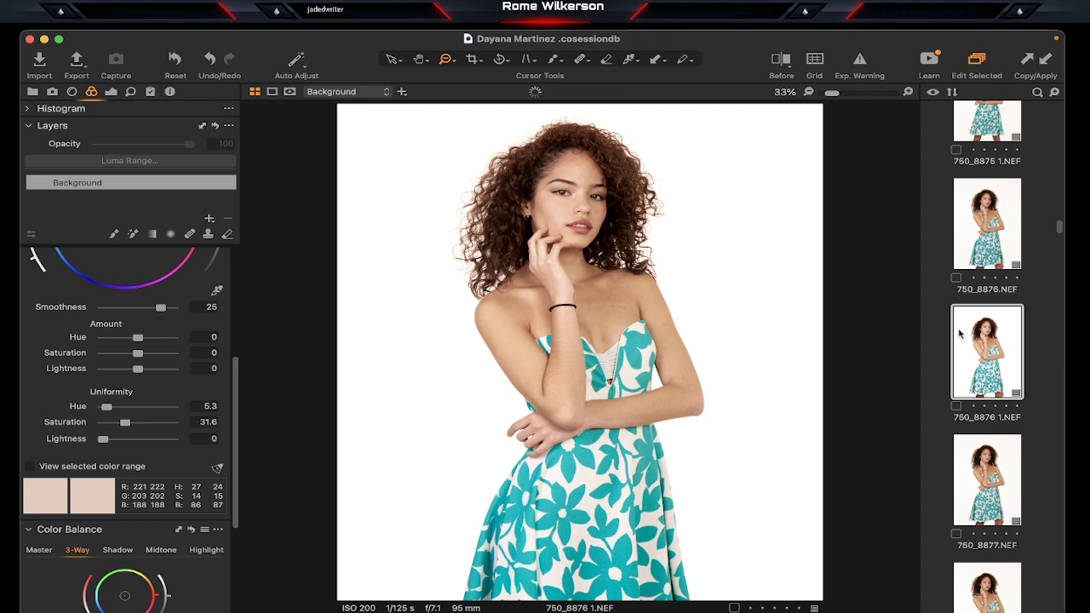
Step: Apply the copied adjustments to 750_8877 1.NEF and compare it beside 750_8876 1.NEF
scroll(959, 334, "down", 3)
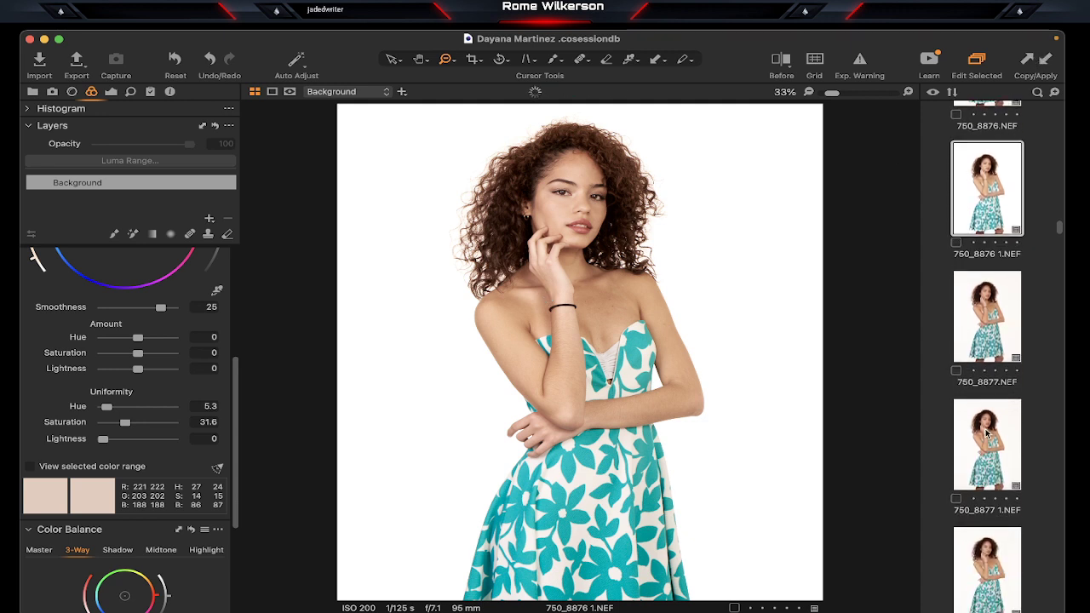
left_click(986, 434)
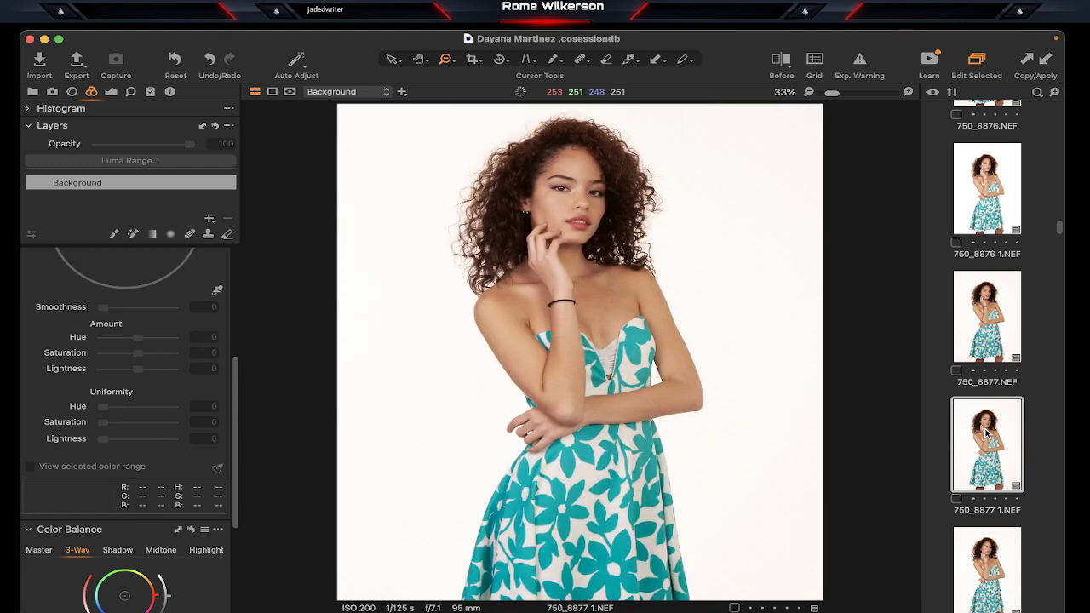
left_click(1046, 60)
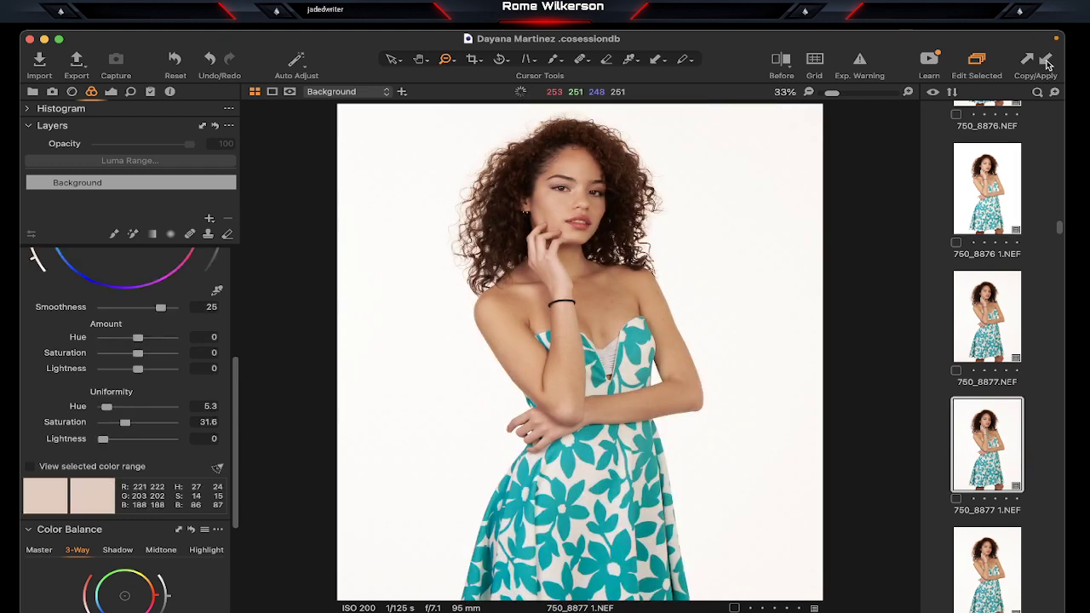
left_click(992, 196, "super")
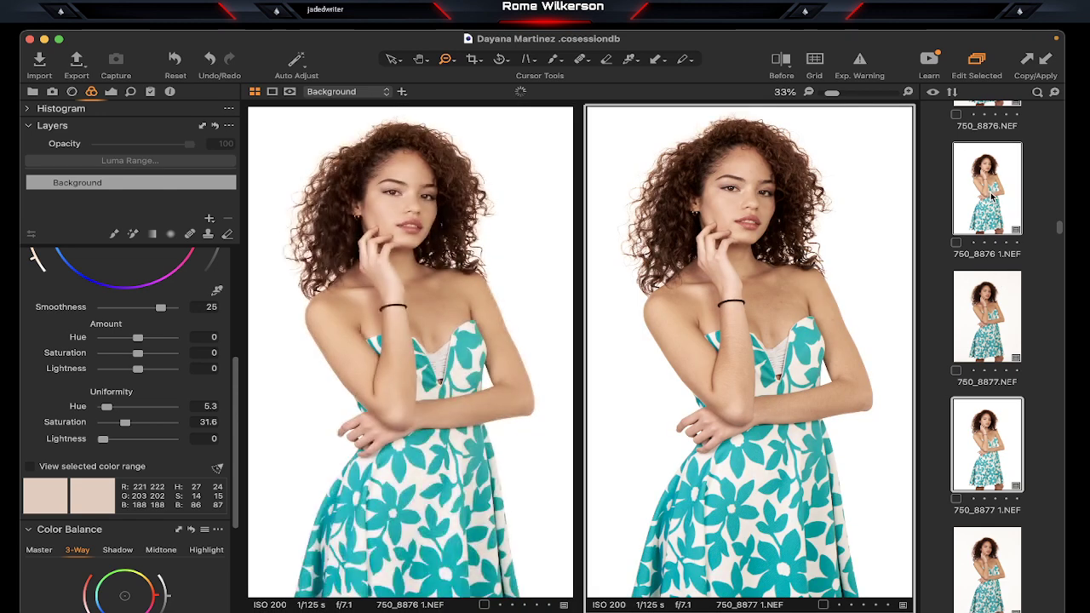
Step: Add 750_8882.NEF to the viewer and apply the copied adjustments to it
scroll(990, 331, "down", 5)
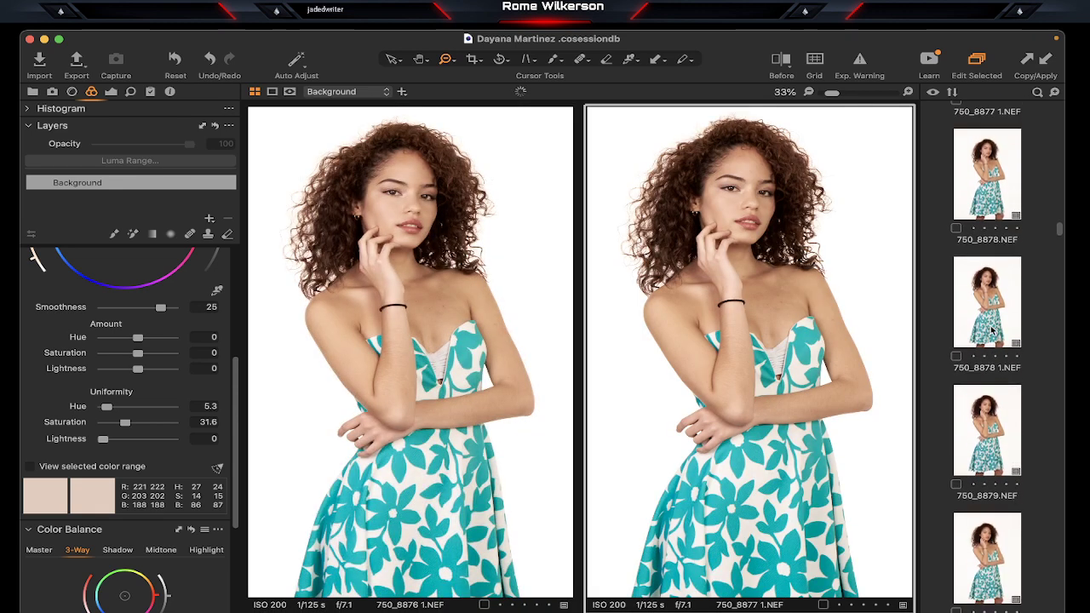
scroll(991, 331, "down", 2)
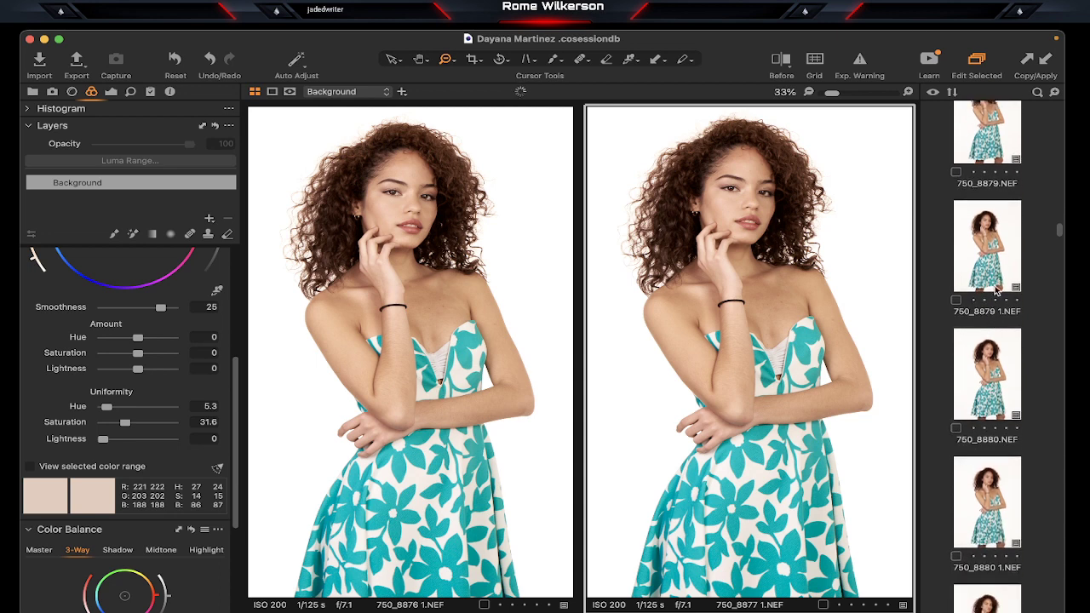
scroll(997, 358, "down", 2)
scroll(996, 358, "down", 2)
scroll(995, 375, "down", 2)
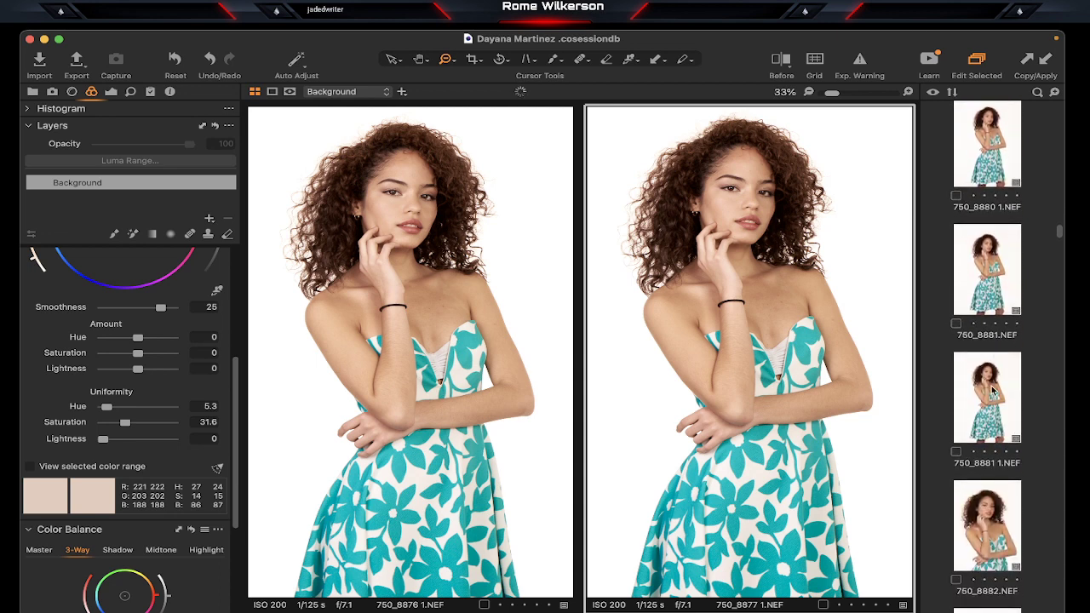
left_click(1000, 518, "super")
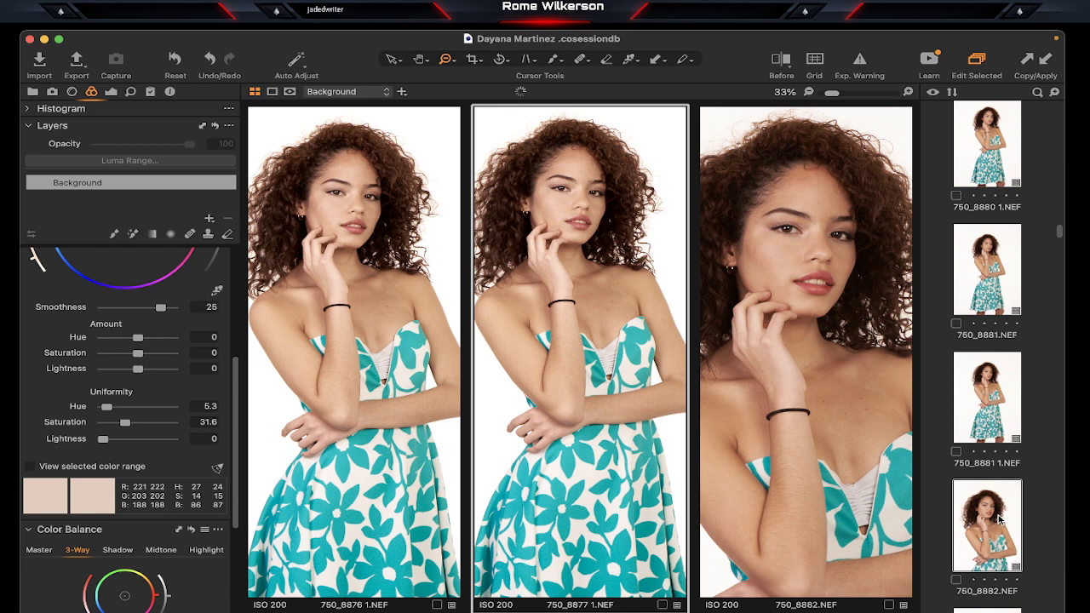
left_click(1045, 59)
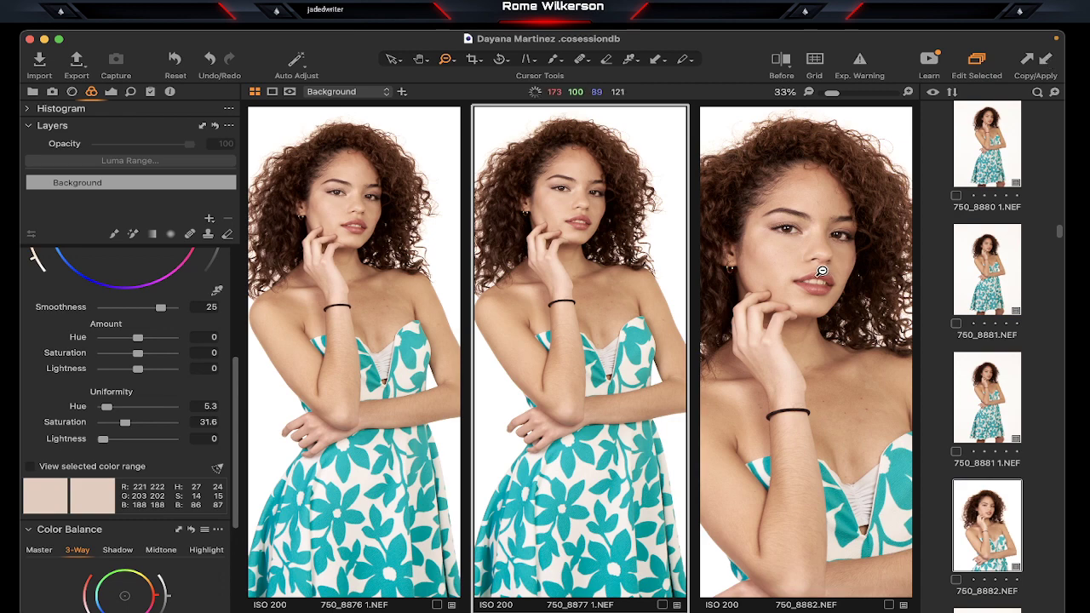
Step: Zoom in and out on 750_8882.NEF to check it, then show it alone
left_click(822, 270, "alt")
left_click(822, 271, "alt")
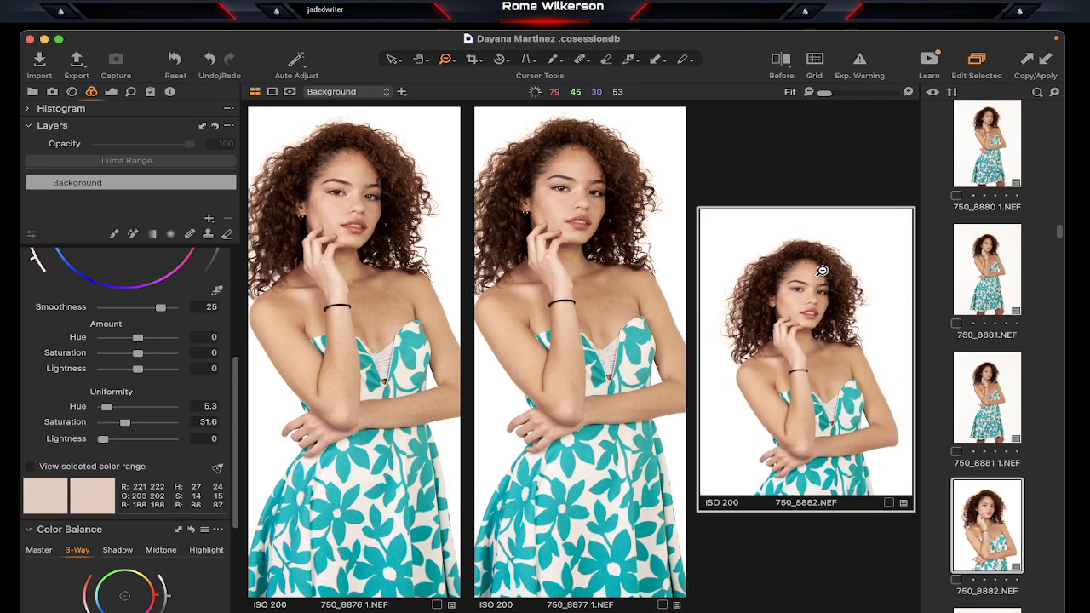
left_click(822, 271)
left_click(821, 271)
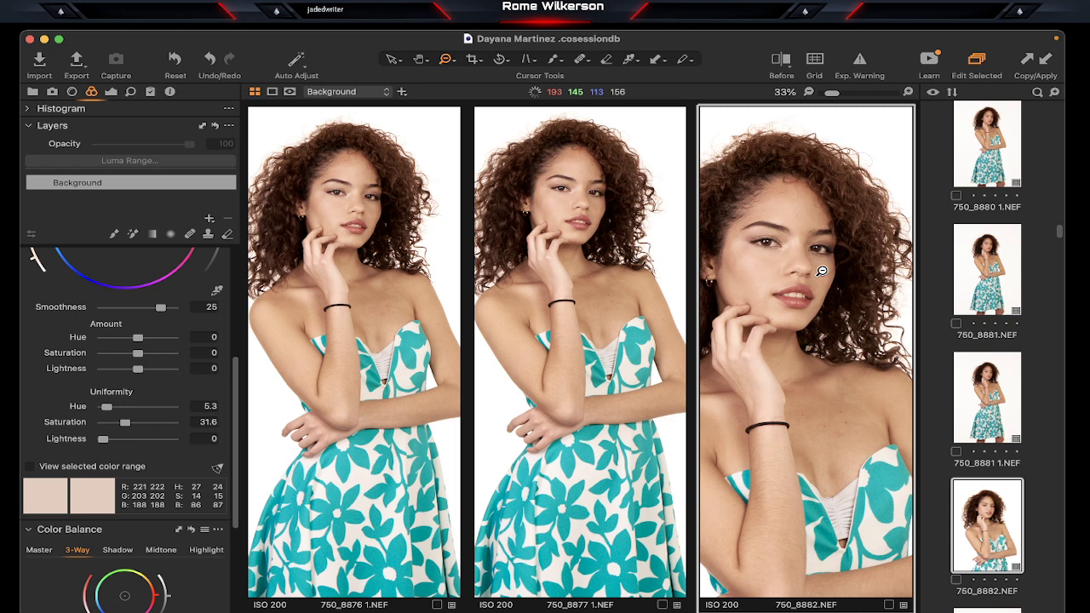
left_click(446, 60)
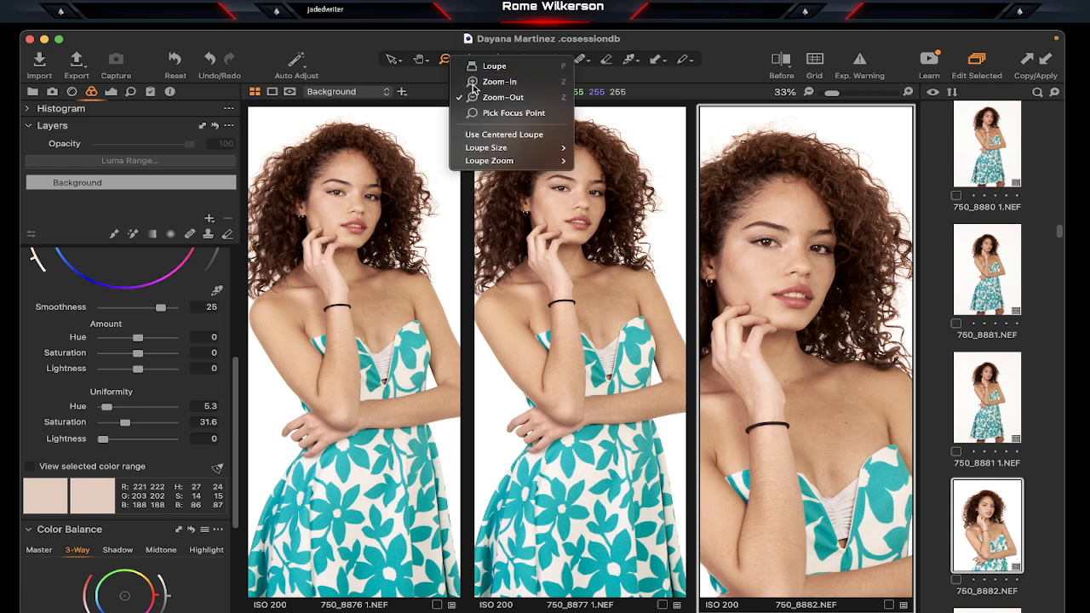
left_click(499, 77)
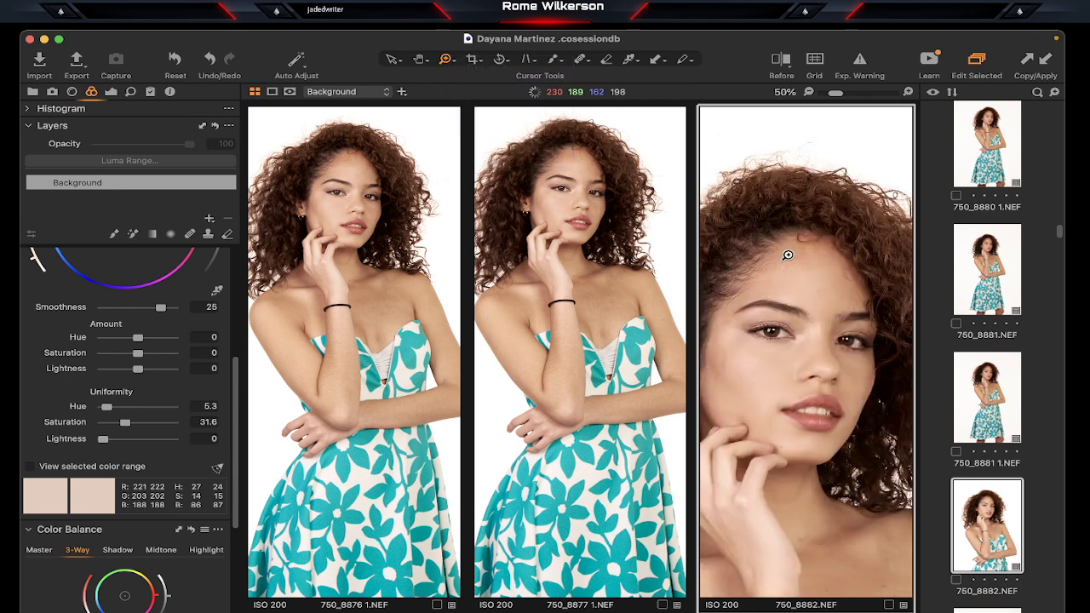
left_click(787, 254, "alt")
left_click(788, 254, "alt")
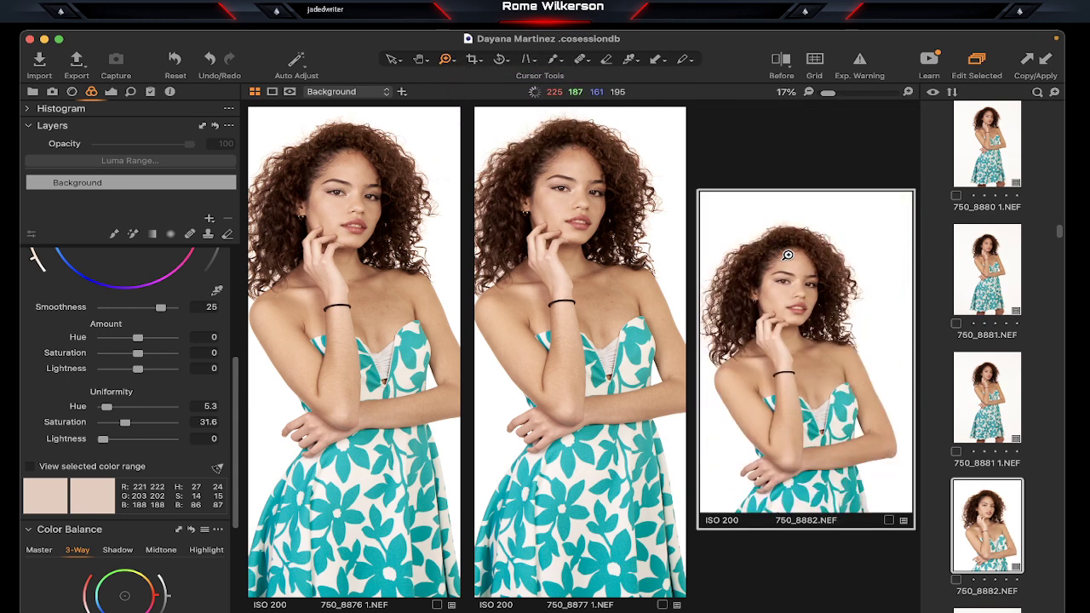
left_click(787, 254)
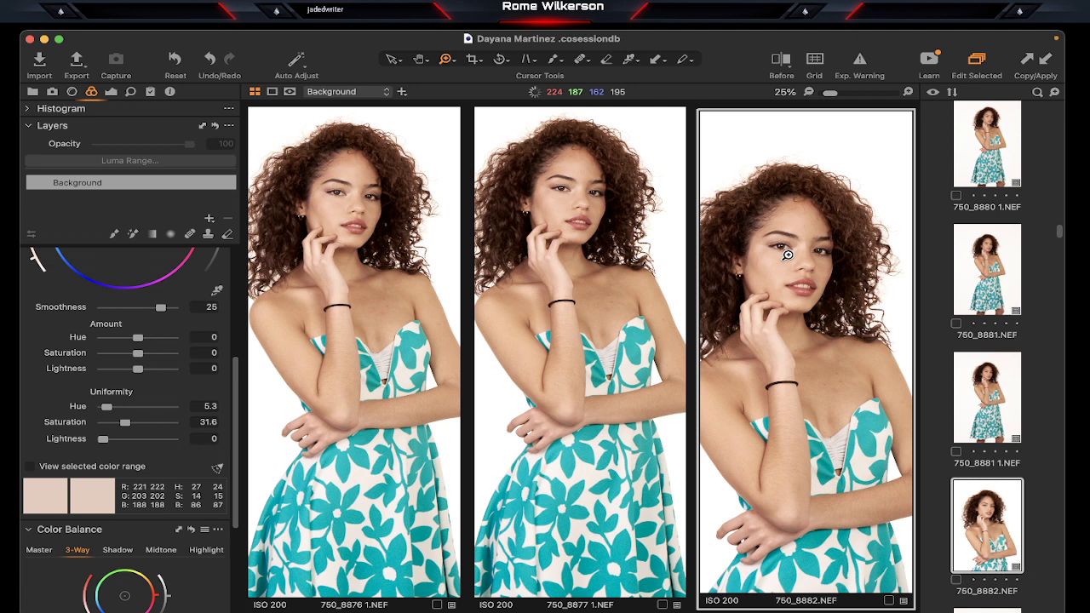
left_click(1045, 508)
left_click(1008, 515)
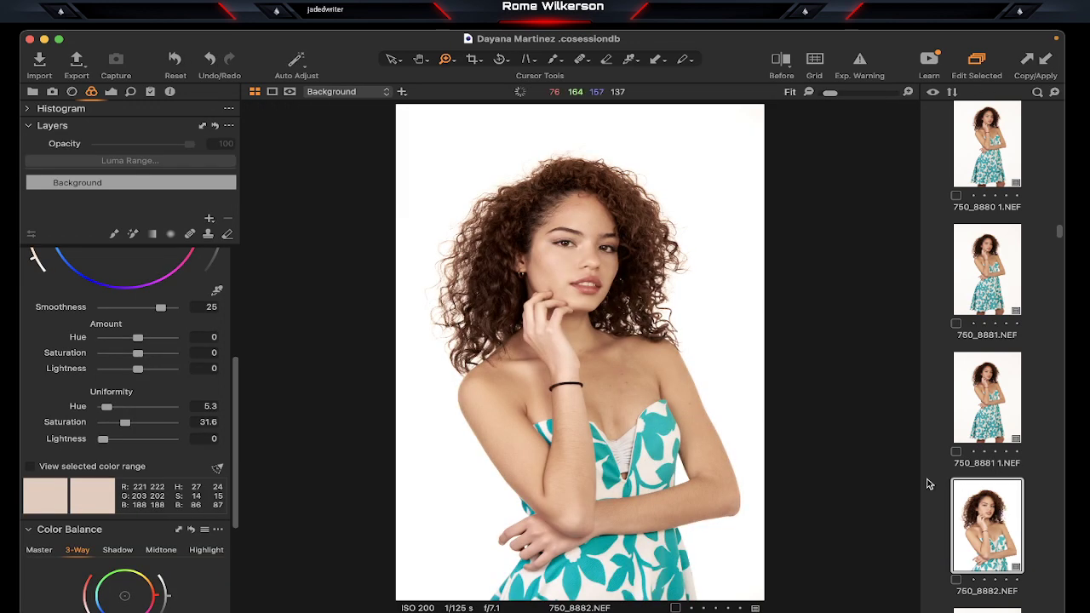
Step: Set High Dynamic Range Black to -79 and White to 14 on 750_8882.NEF
left_click(606, 300)
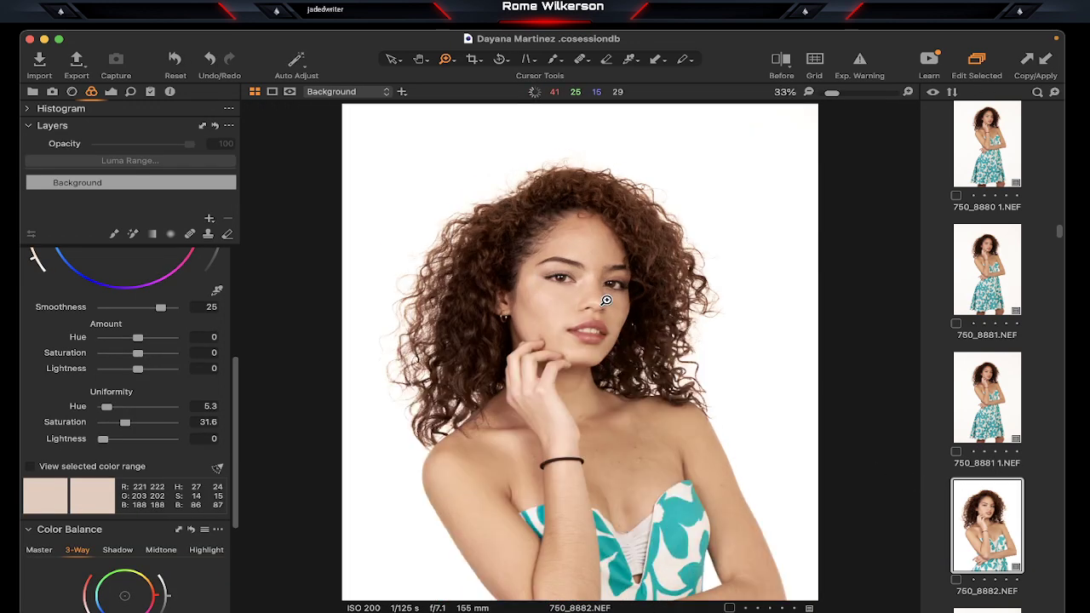
left_click(606, 300, "alt")
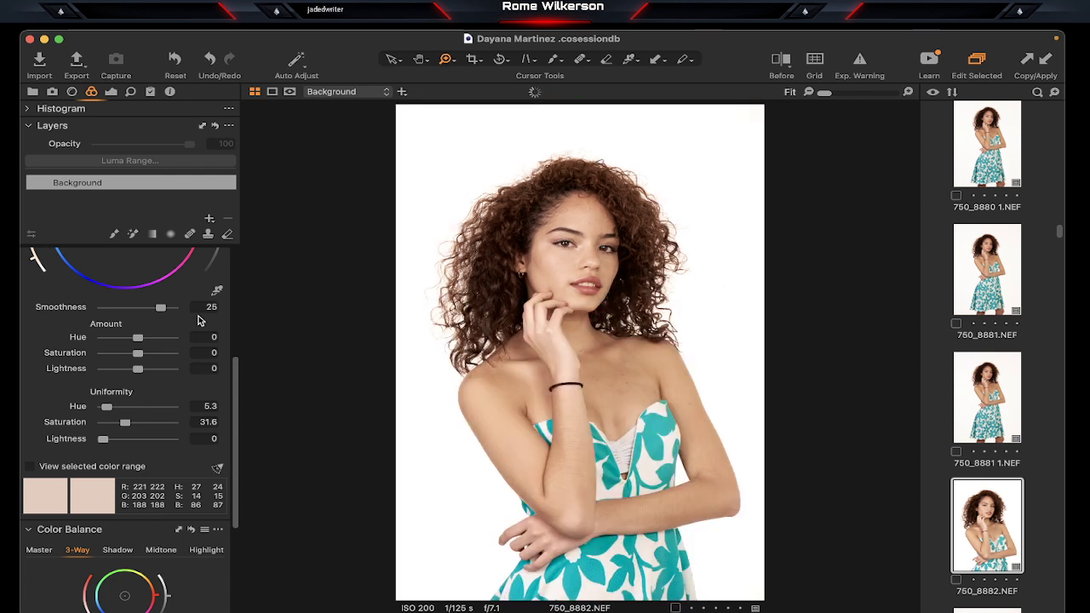
scroll(198, 320, "up", 5)
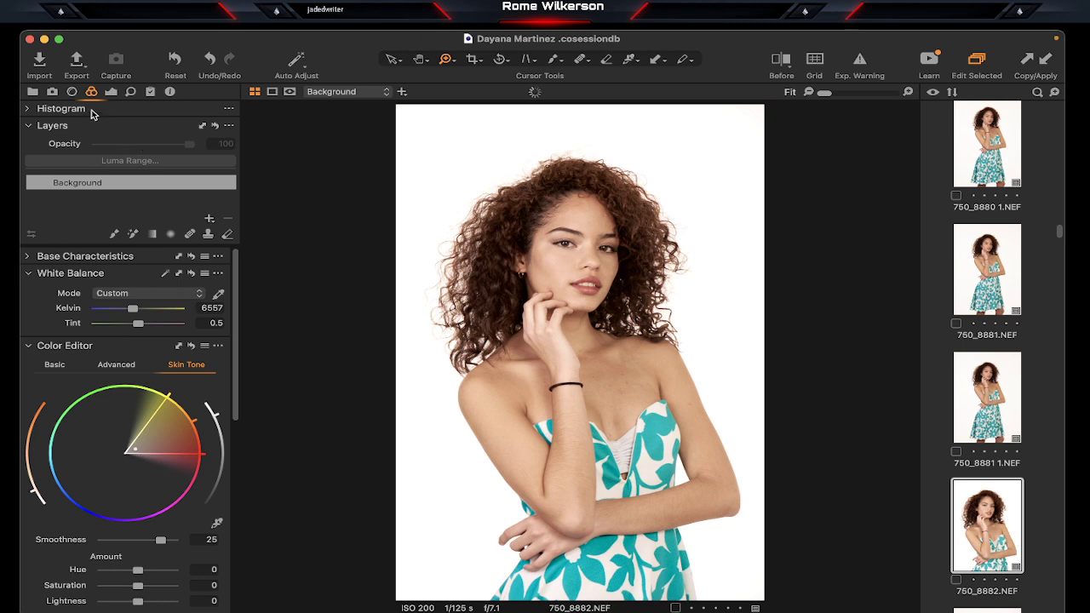
left_click(111, 92)
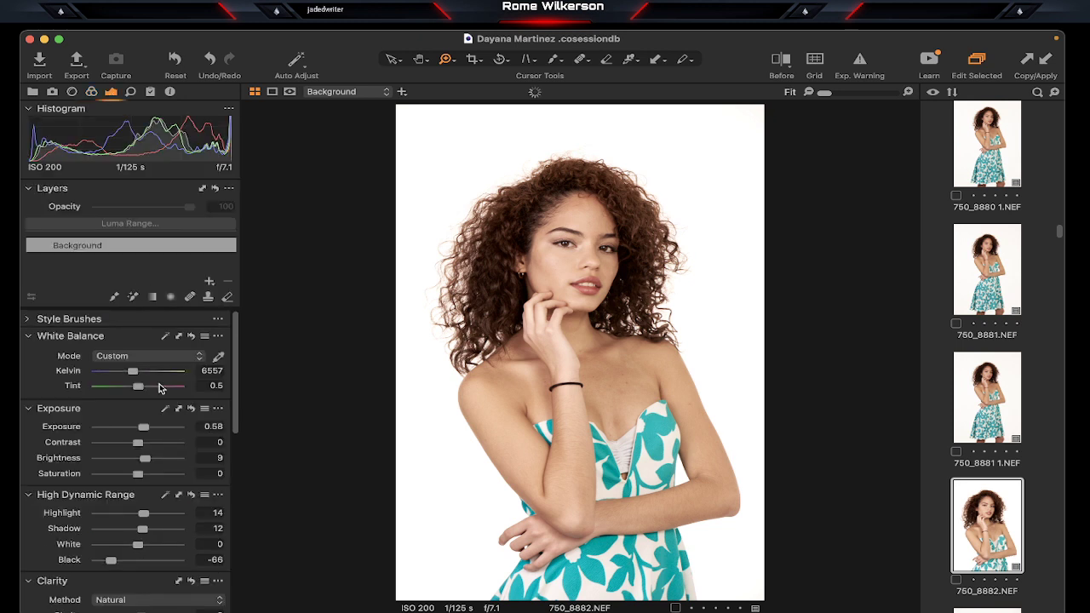
left_click_drag(116, 562, 108, 562)
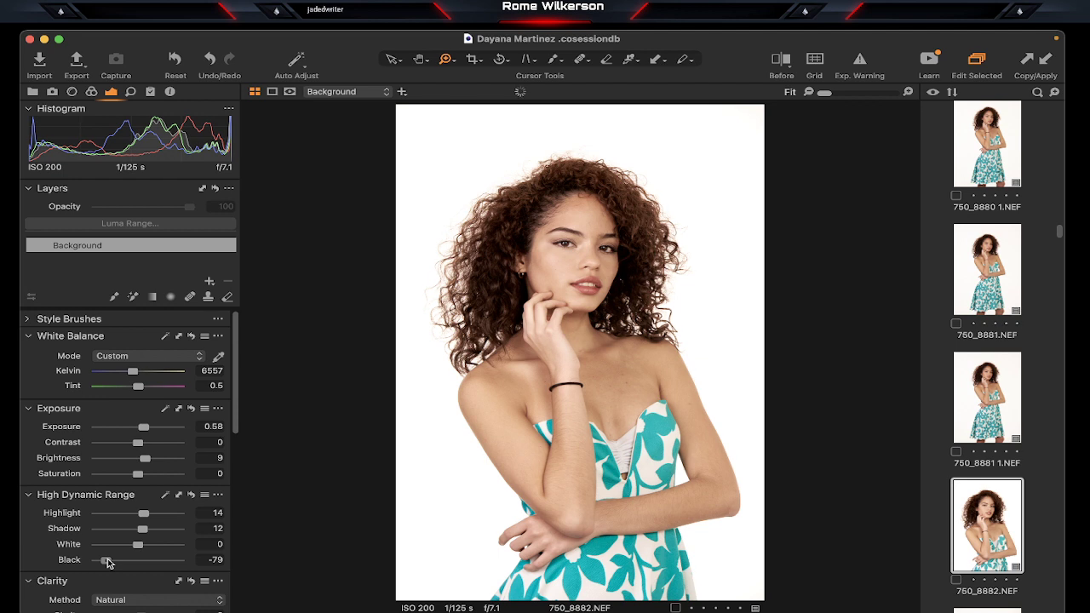
left_click_drag(140, 546, 146, 549)
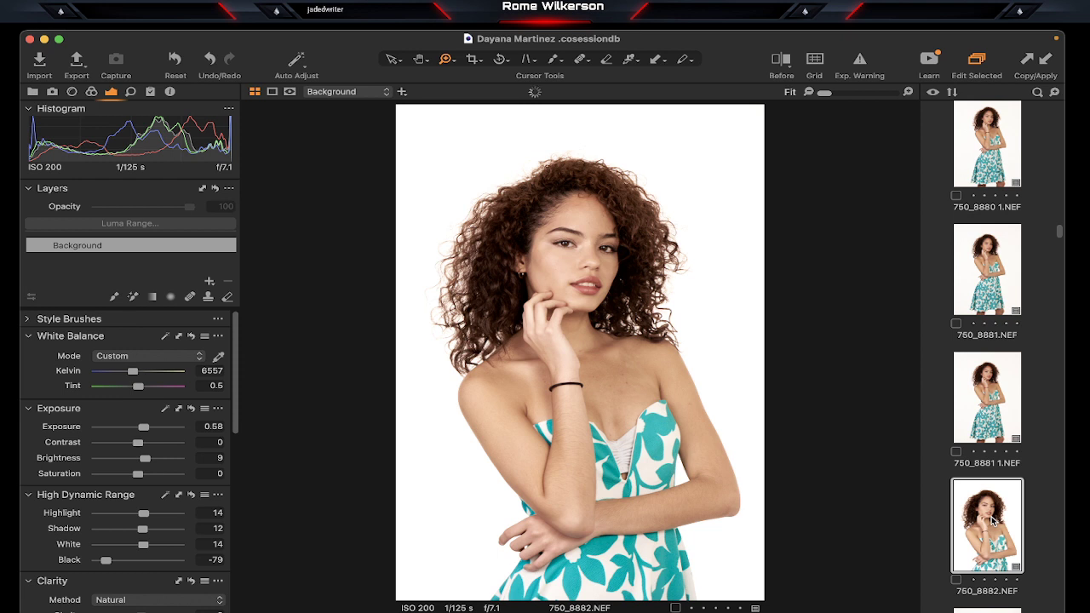
Step: Crop 750_8882.NEF to a 1405 × 2048 px frame around the model
left_click(475, 61)
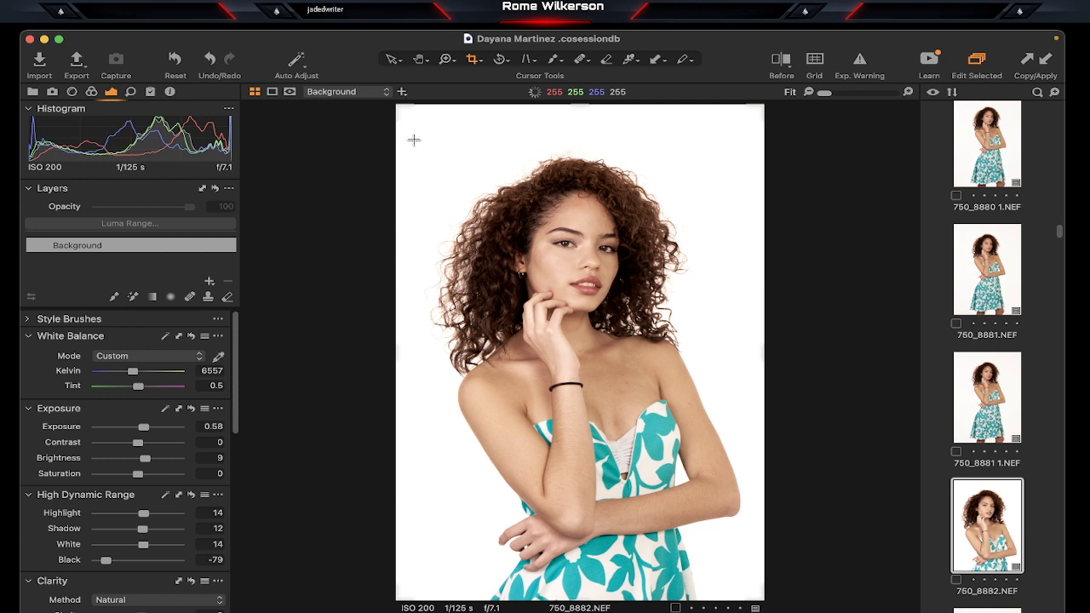
left_click_drag(413, 140, 765, 601)
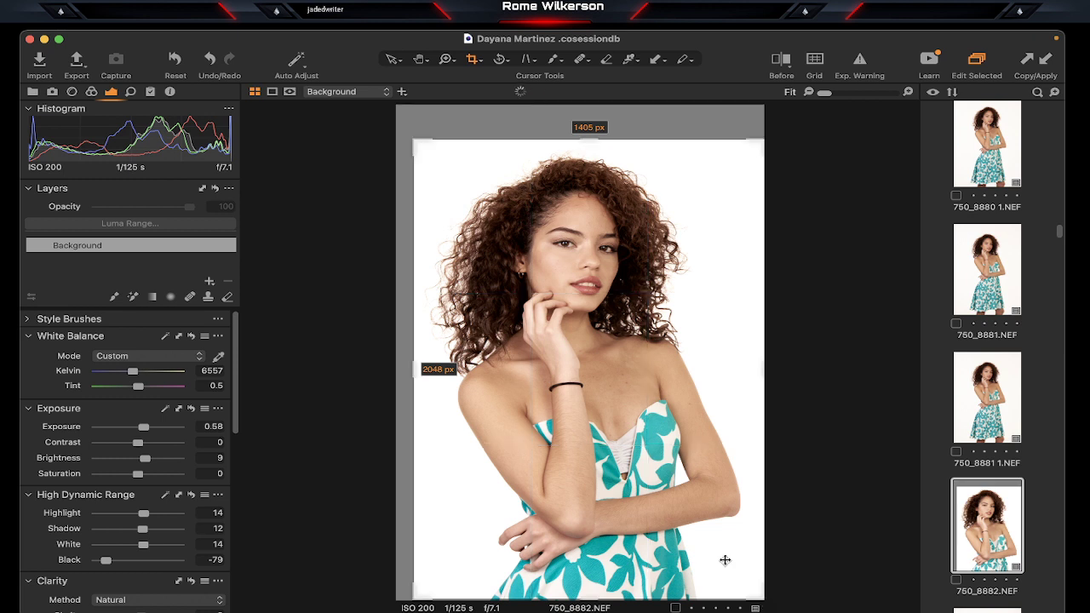
key("h")
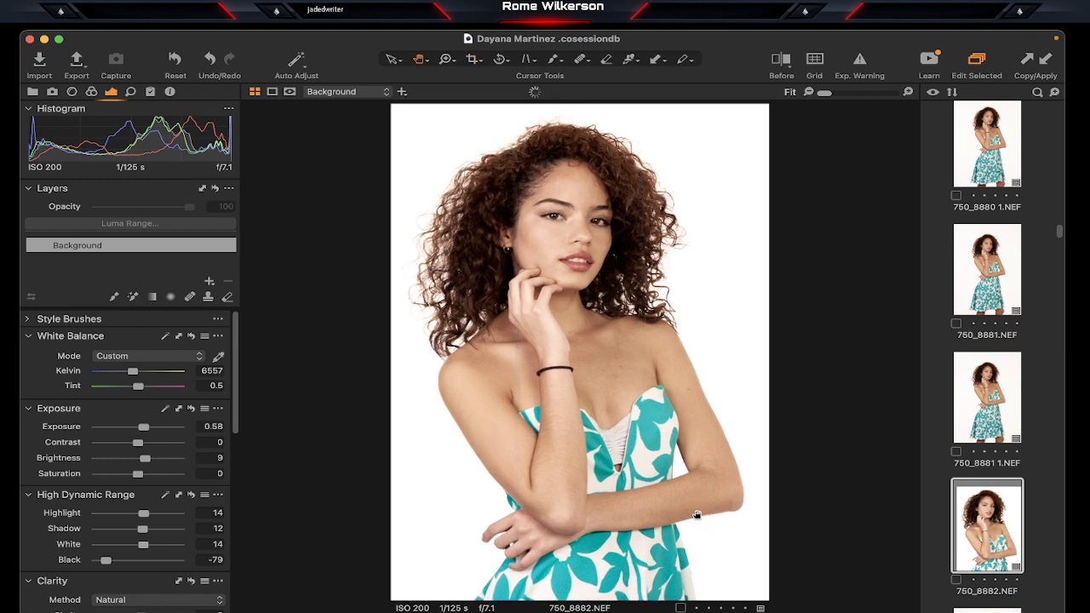
Step: Open 750_8882 in Adobe Photoshop 2021 as a 16-bit Adobe RGB TIFF
right_click(997, 536)
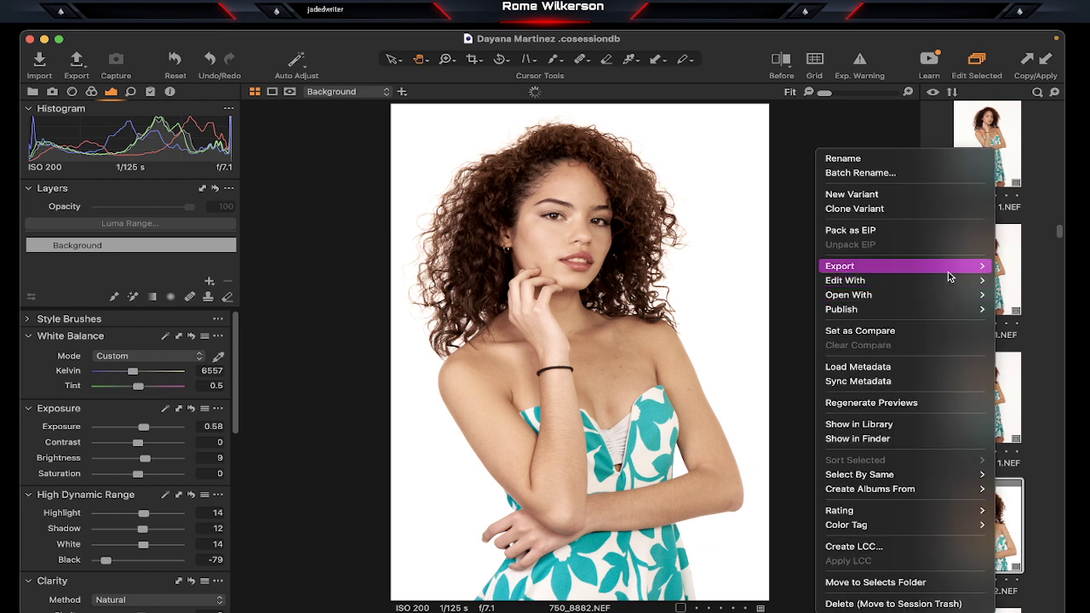
mouse_move(846, 281)
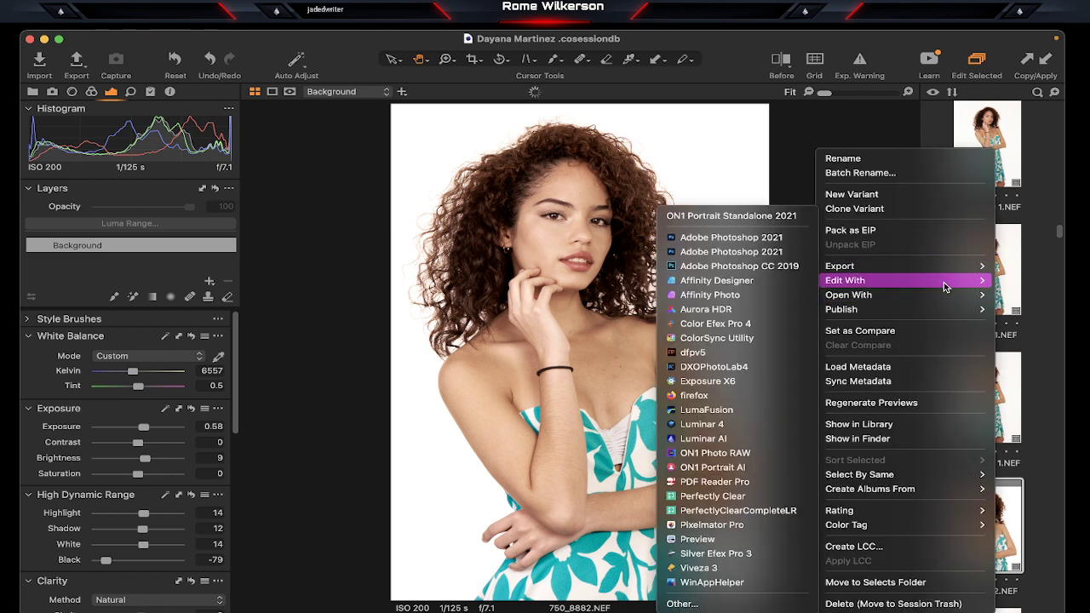
left_click(769, 238)
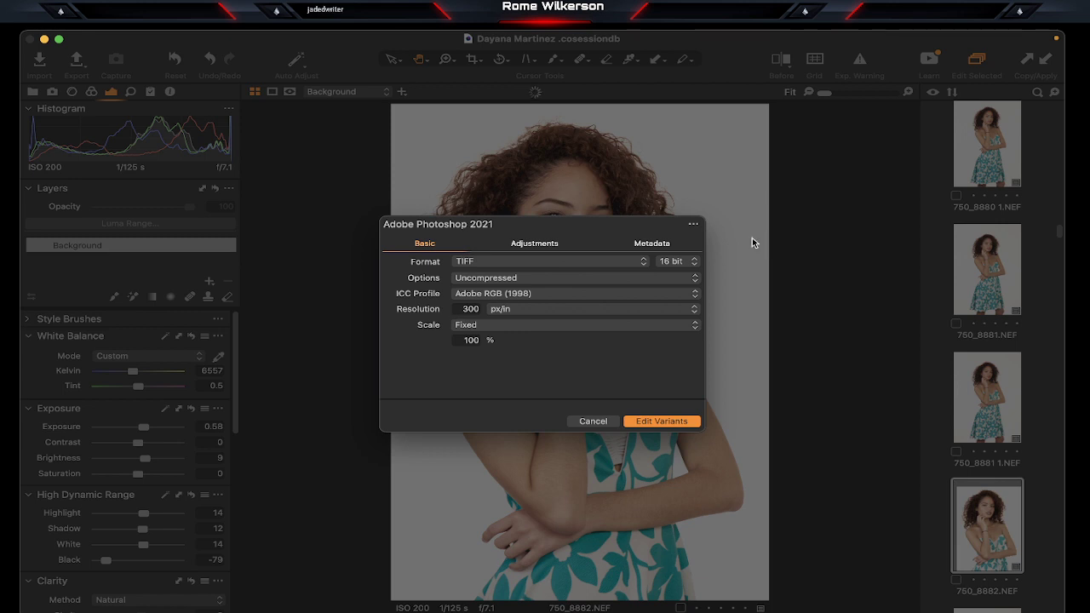
left_click(669, 423)
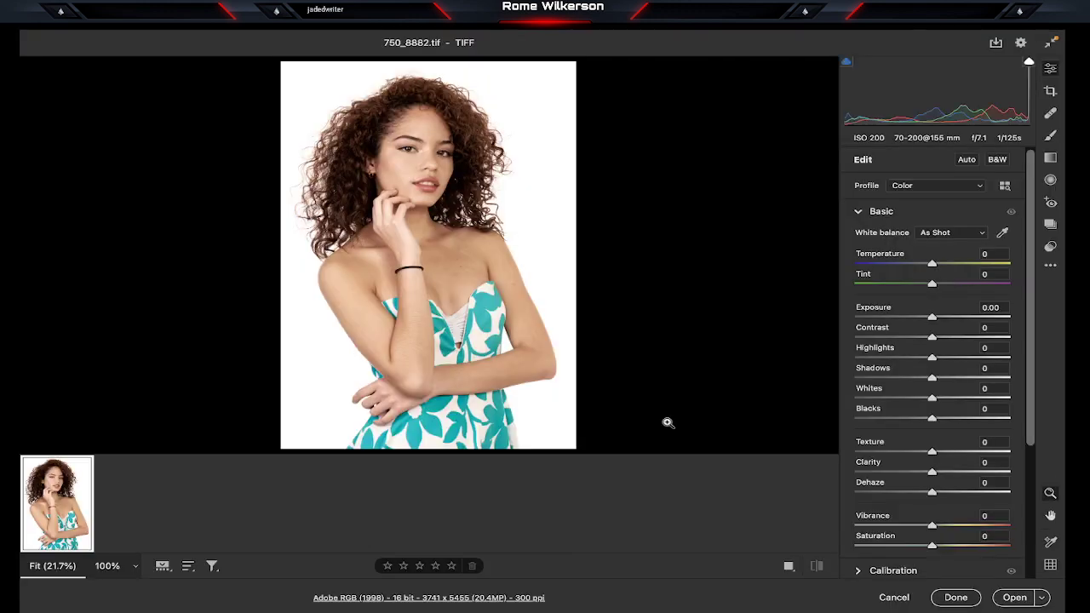
Step: Sample white balance from the eye white and background, dismissing the too-bright warning
left_click(404, 150)
left_click(403, 150)
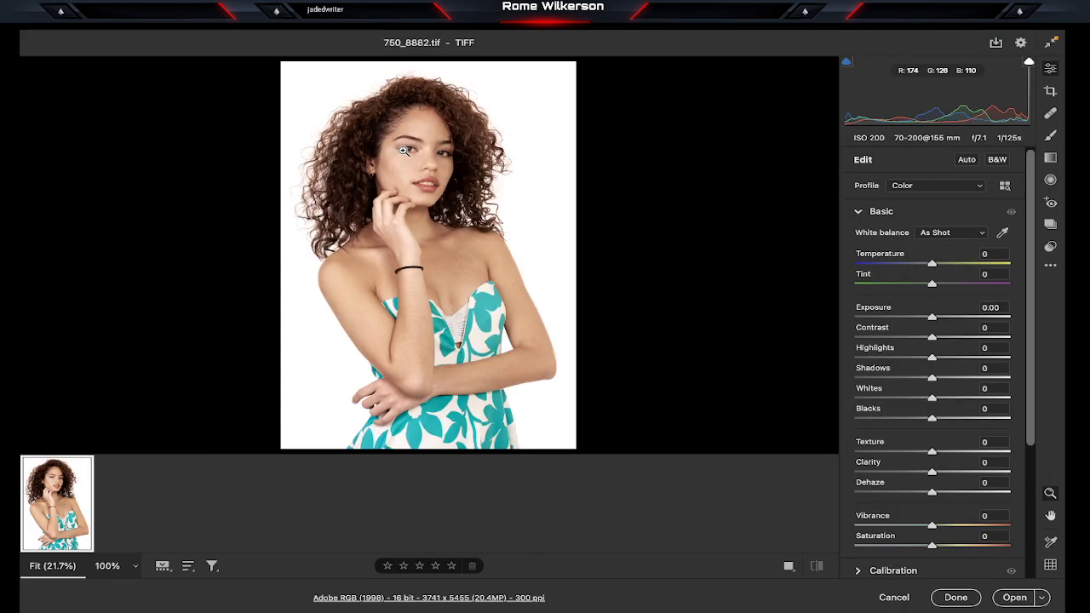
mouse_move(403, 150)
left_mouse_down()
mouse_move(455, 209)
mouse_move(467, 202)
left_mouse_up()
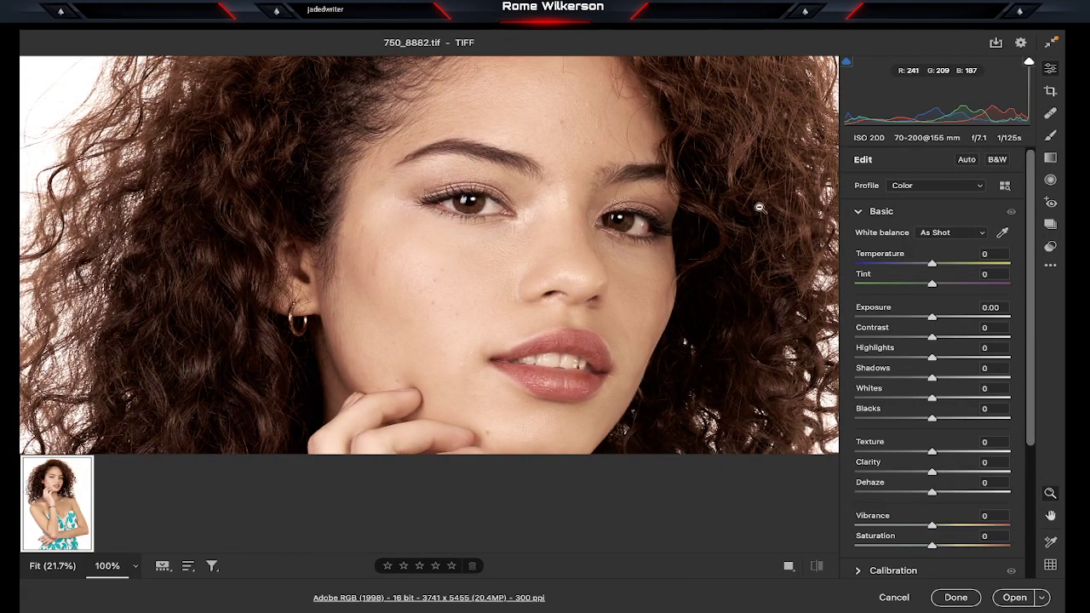
left_click(1004, 234)
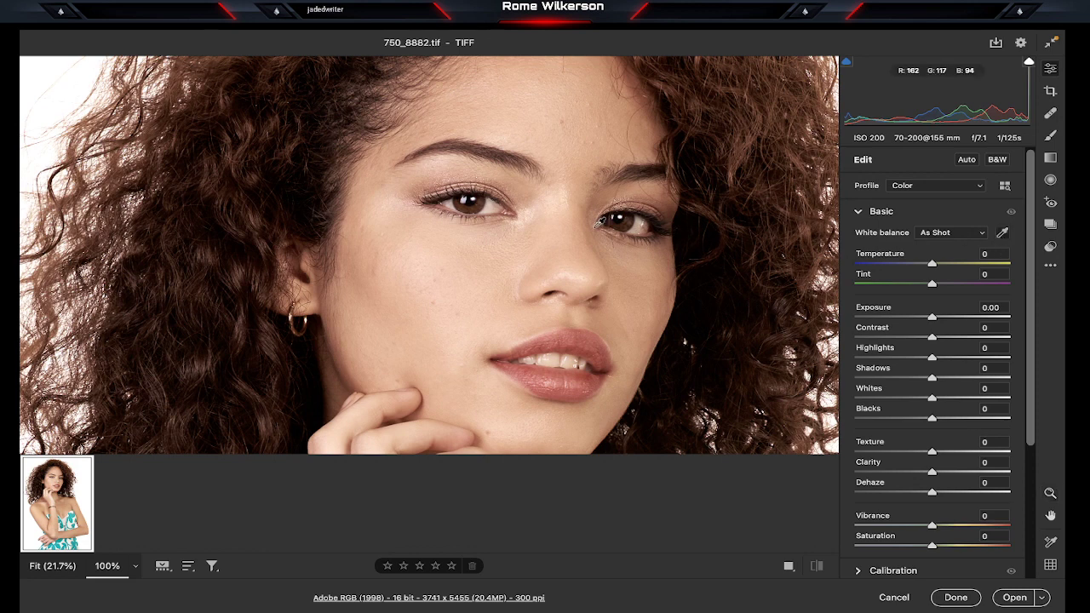
left_click(494, 200)
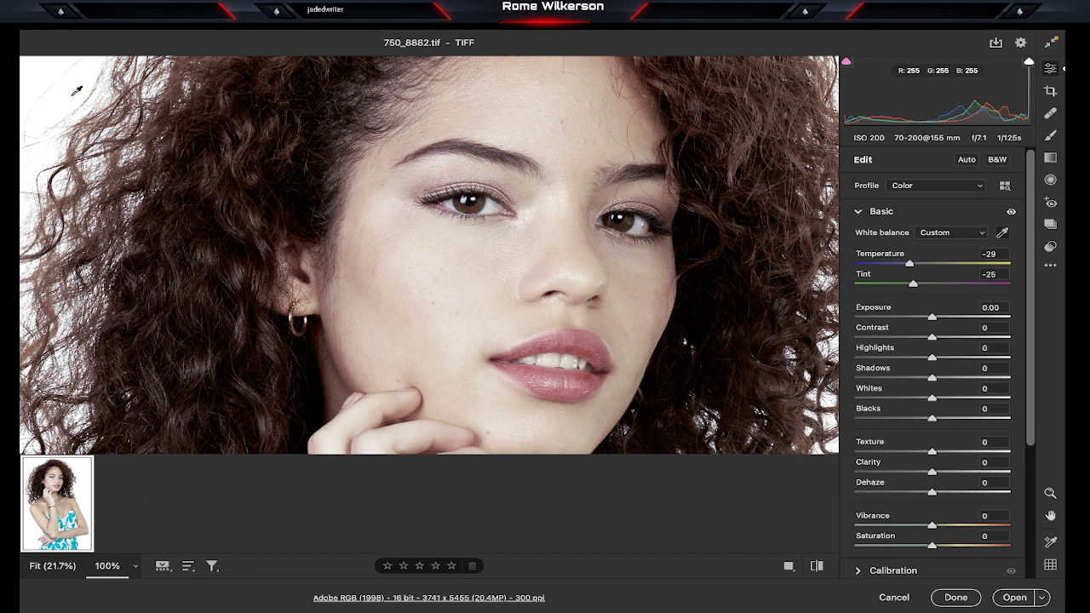
left_click(73, 92)
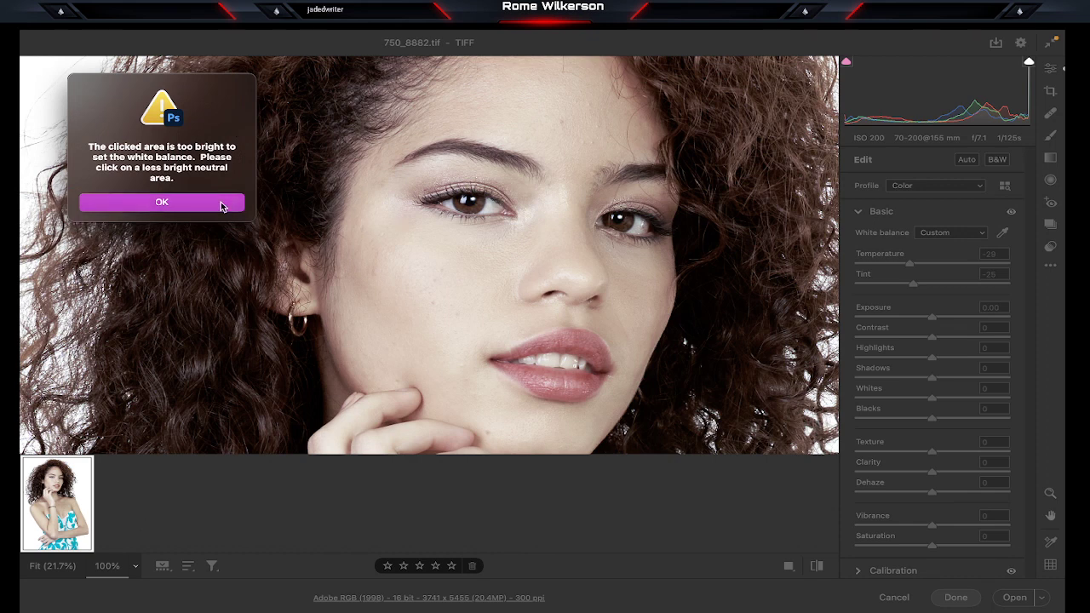
left_click(223, 203)
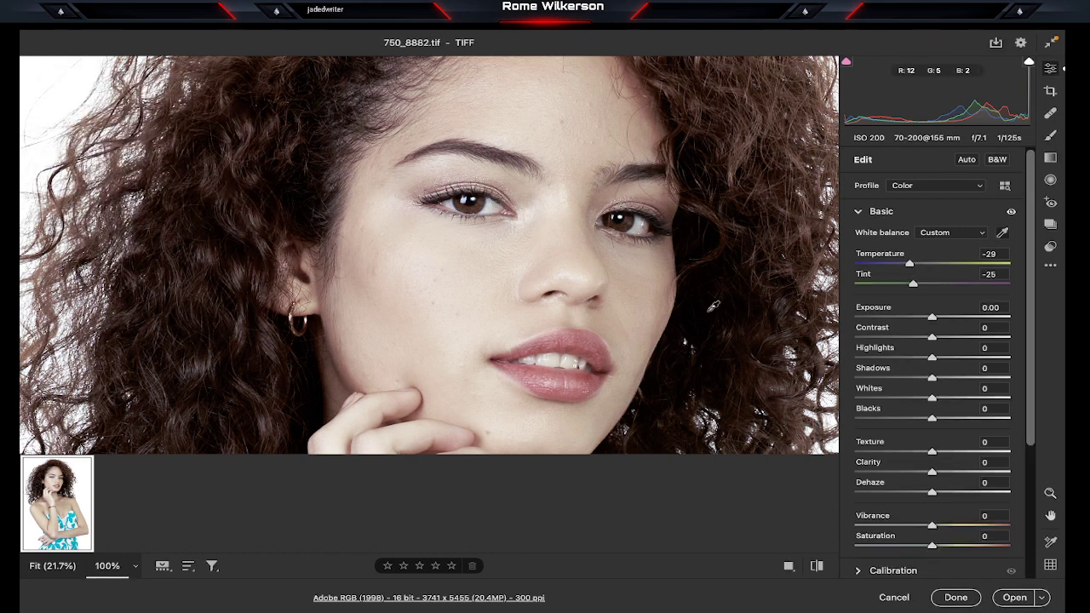
Step: Resample white balance from a neutral spot to get Temperature -30 and Tint -26
scroll(714, 307, "right", 5)
scroll(714, 307, "up", 3)
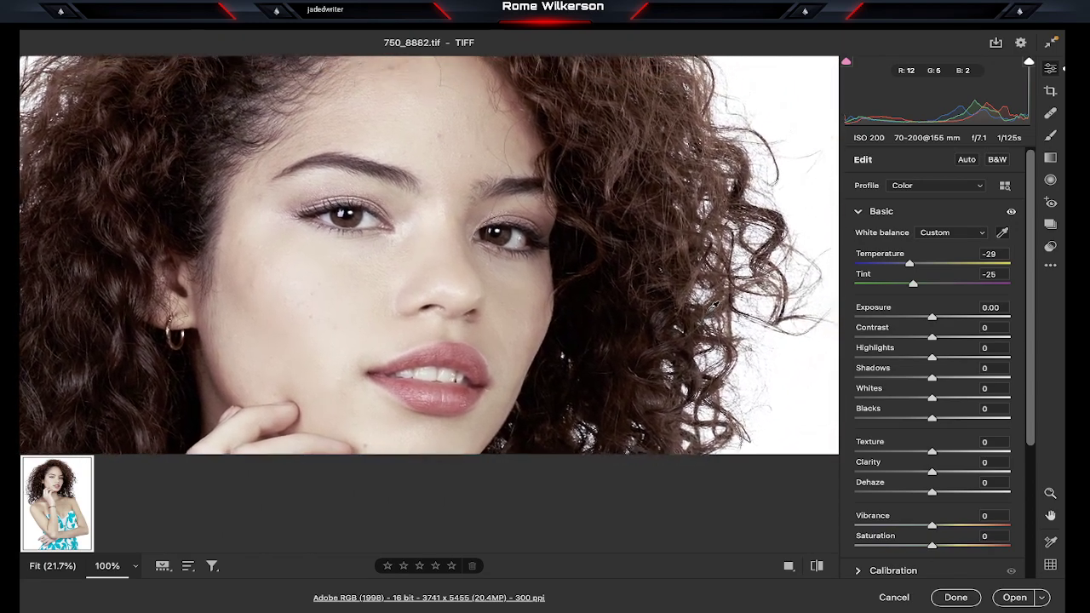
scroll(715, 304, "down", 5)
scroll(699, 281, "left", 3)
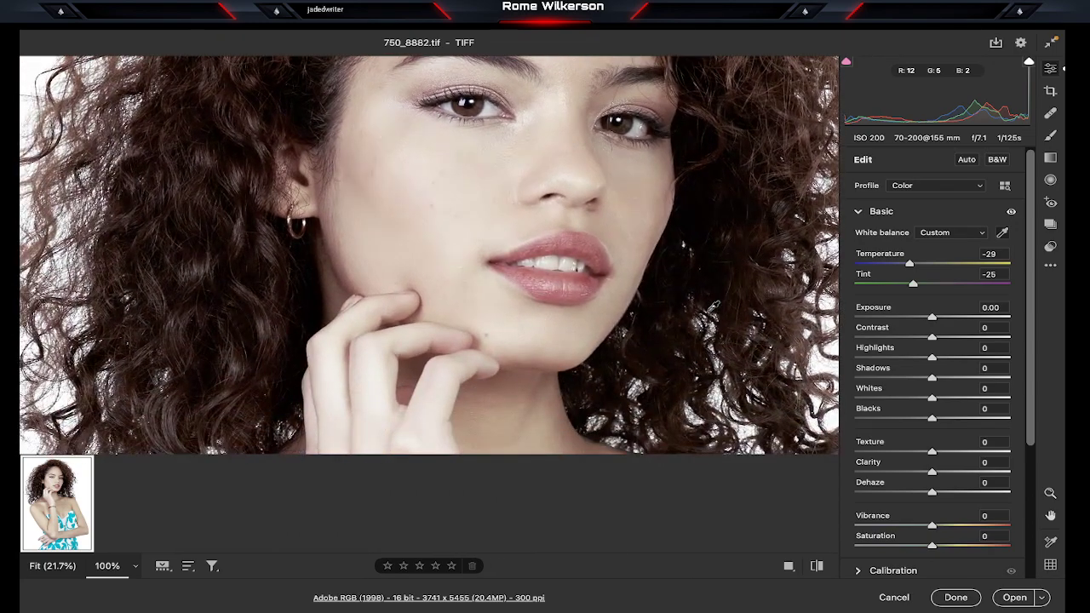
scroll(686, 259, "up", 2)
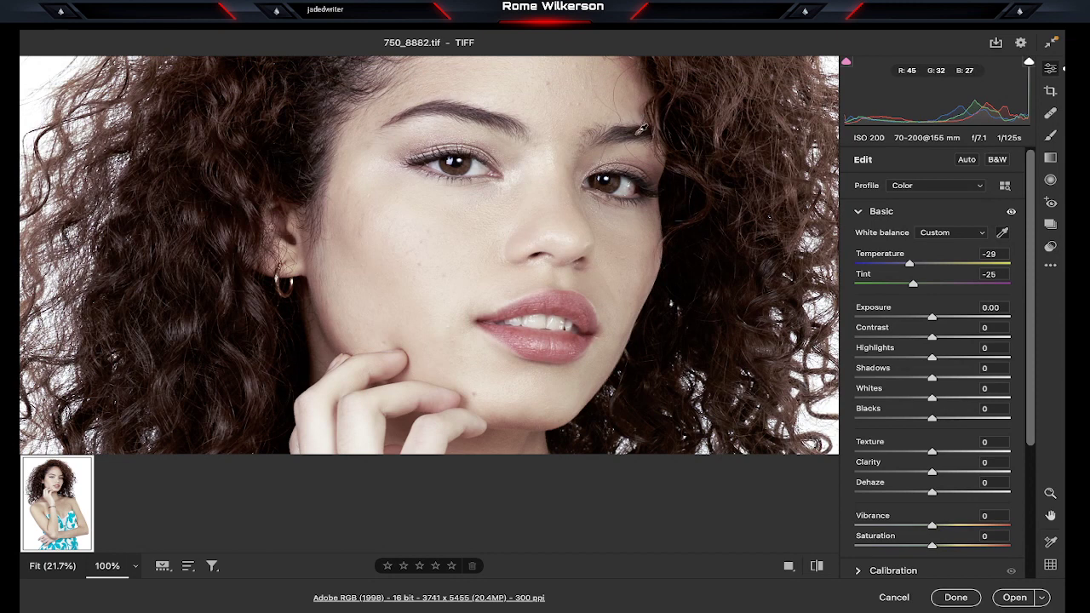
left_click(640, 130)
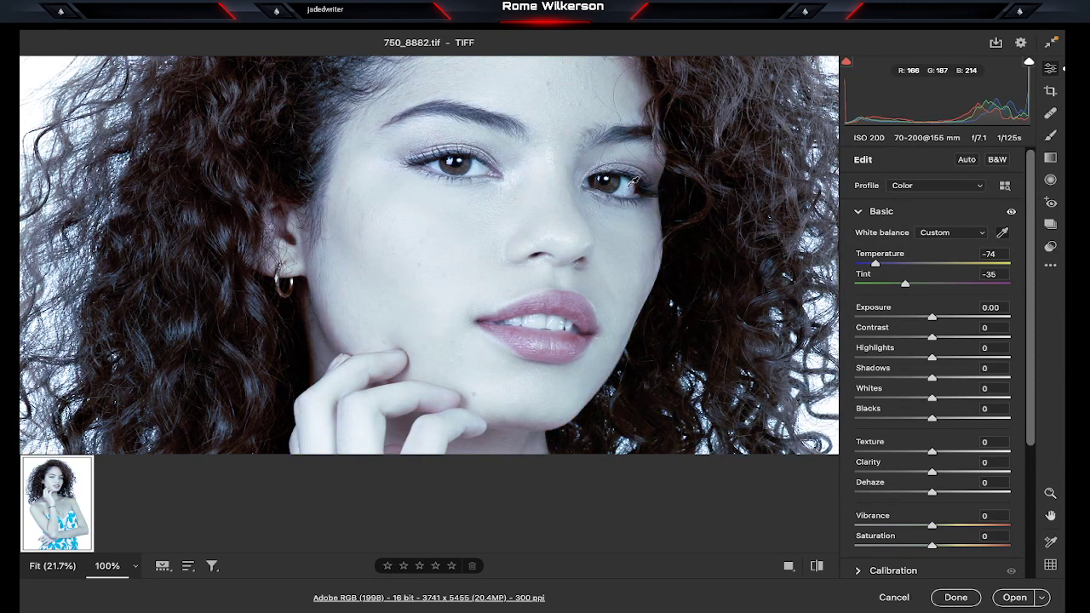
left_click(481, 162)
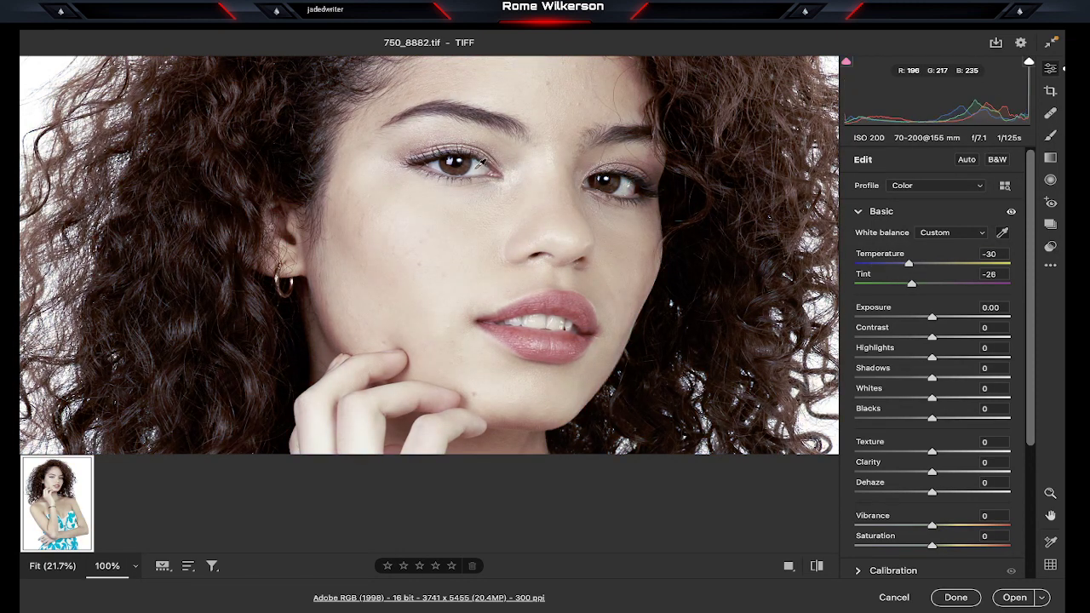
Step: Darken the Exposure and raise Vibrance to +15
scroll(553, 252, "up", 2)
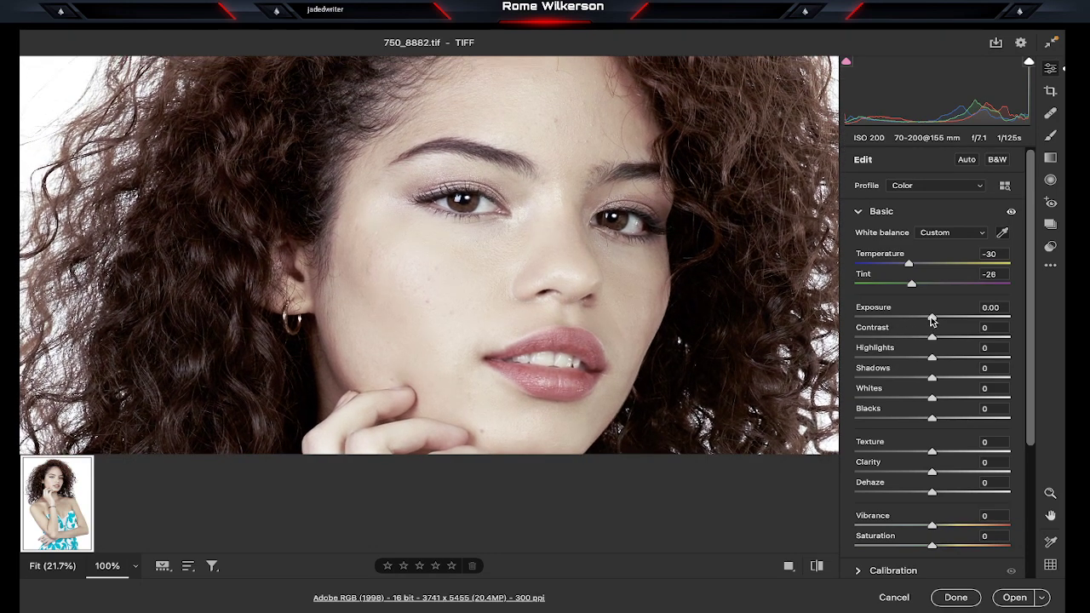
left_click_drag(933, 320, 925, 320)
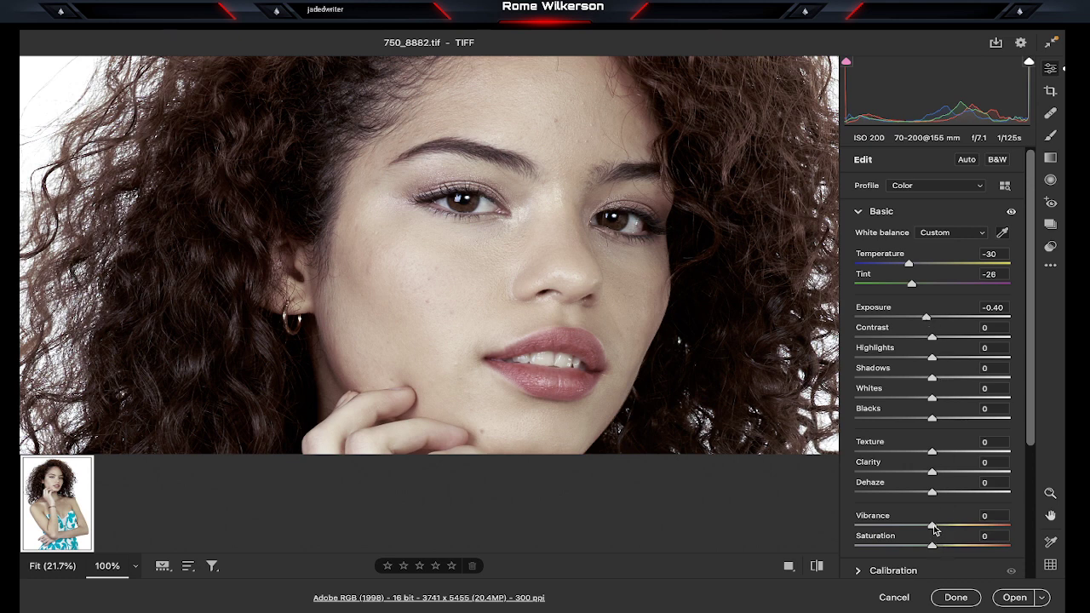
left_click_drag(933, 526, 946, 530)
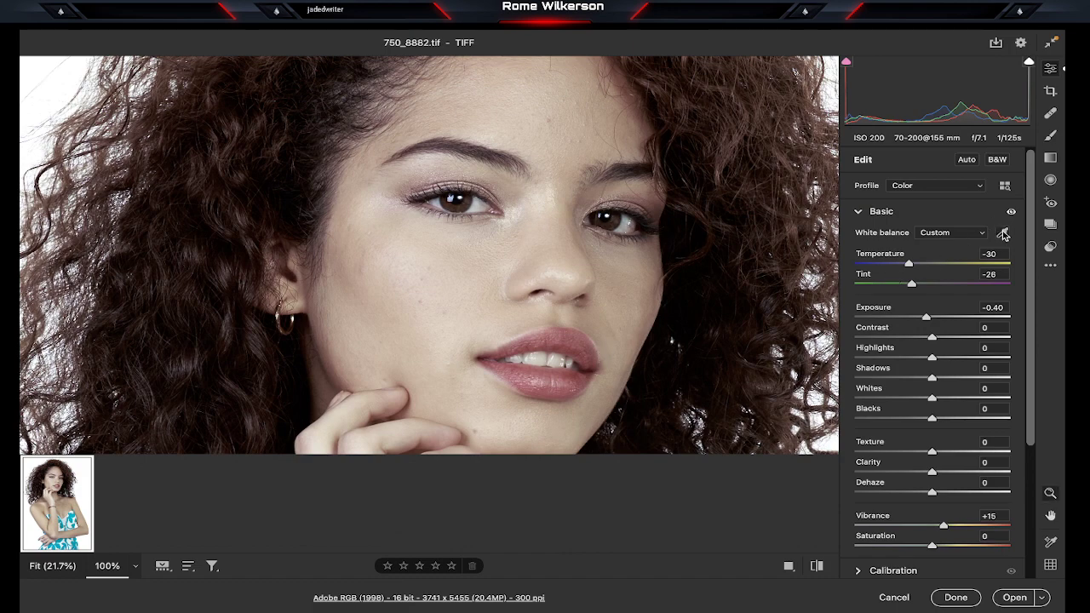
left_click(594, 309)
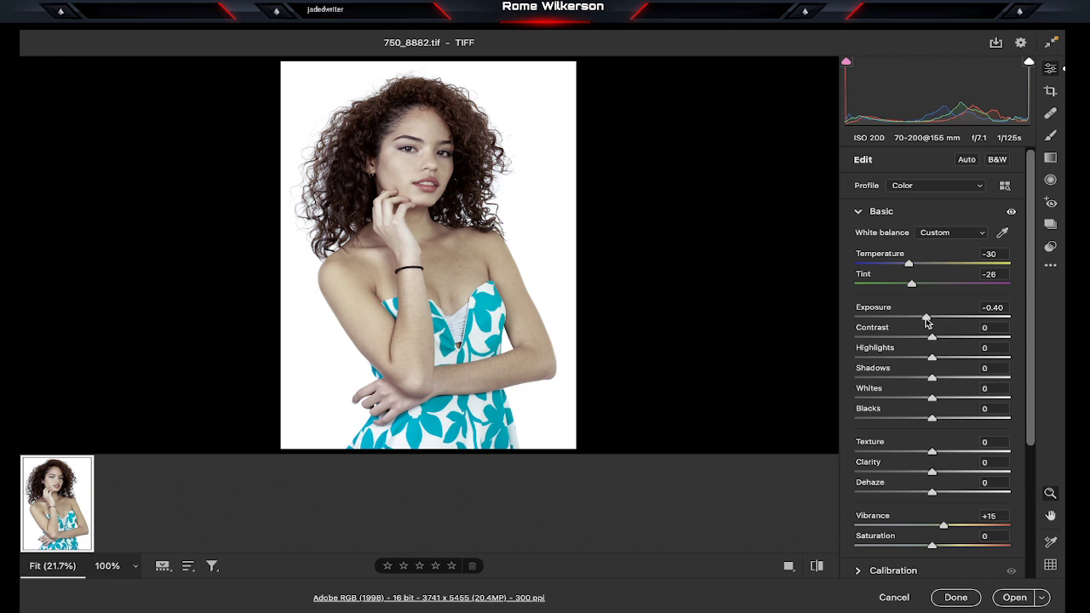
left_click_drag(926, 321, 926, 322)
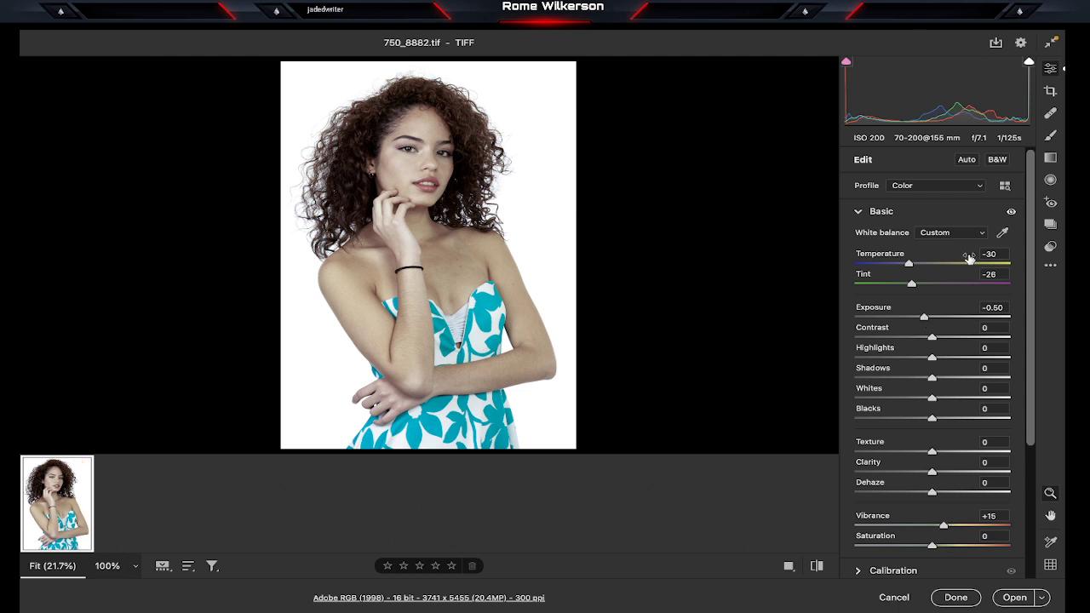
Step: Revert white balance to As Shot and fine-tune Exposure to -0.30
left_click(982, 233)
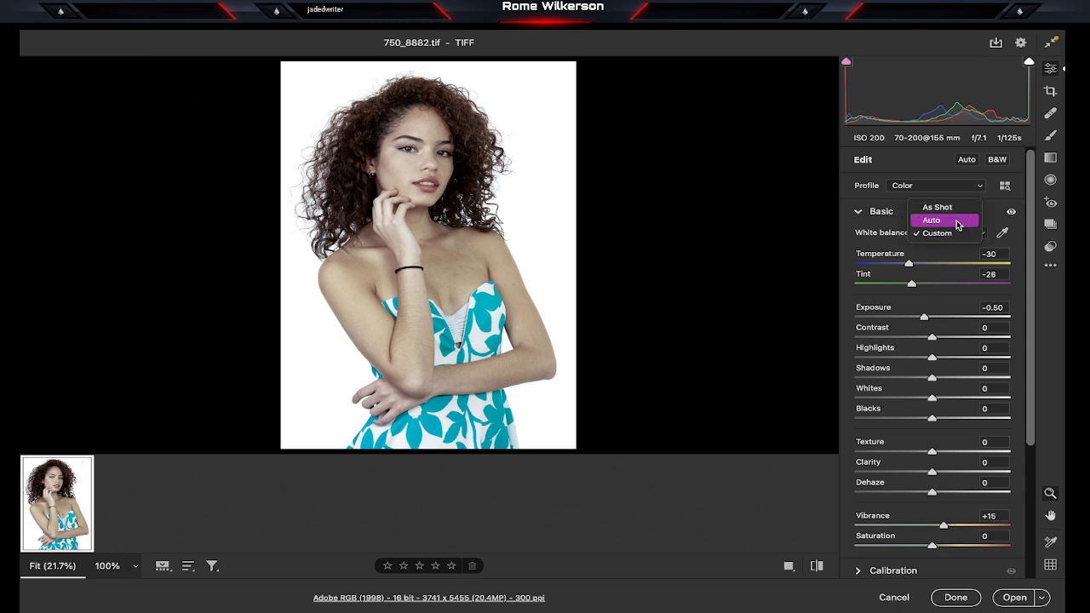
left_click(955, 207)
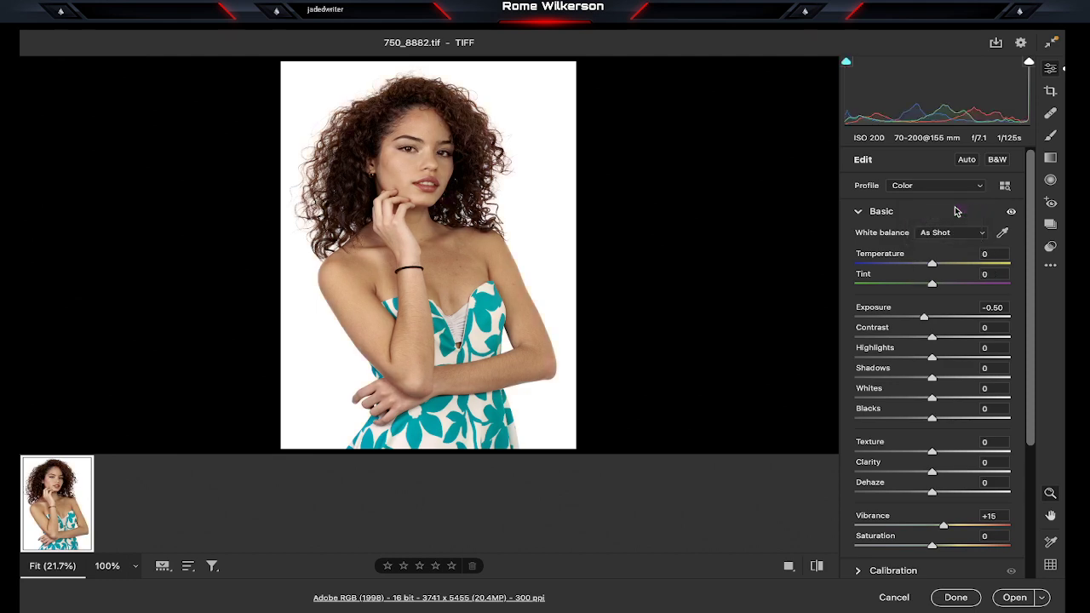
left_click(416, 173)
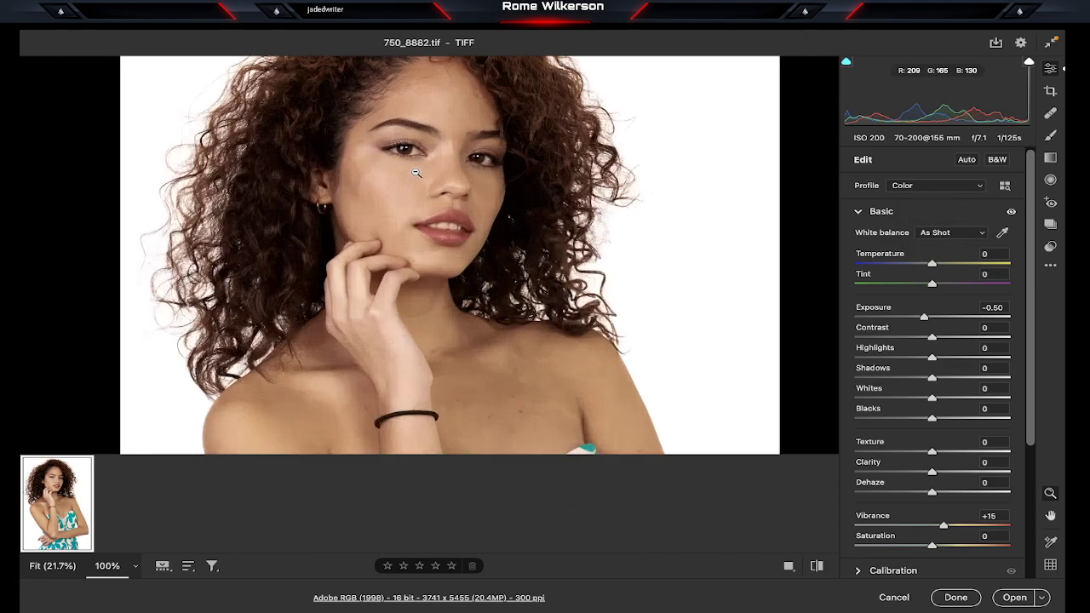
left_click(416, 172)
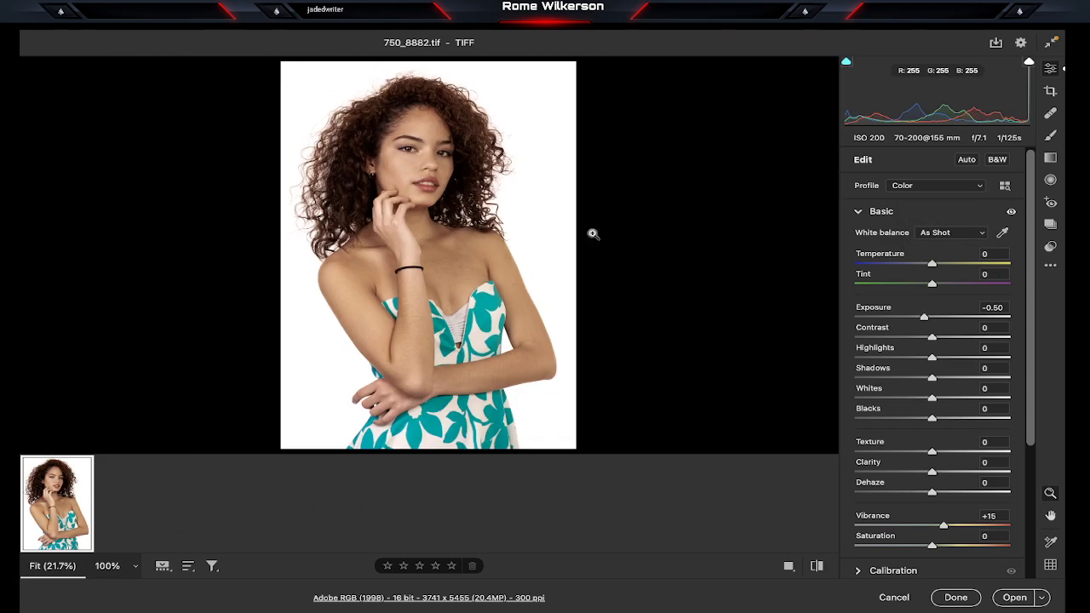
left_click_drag(924, 317, 928, 319)
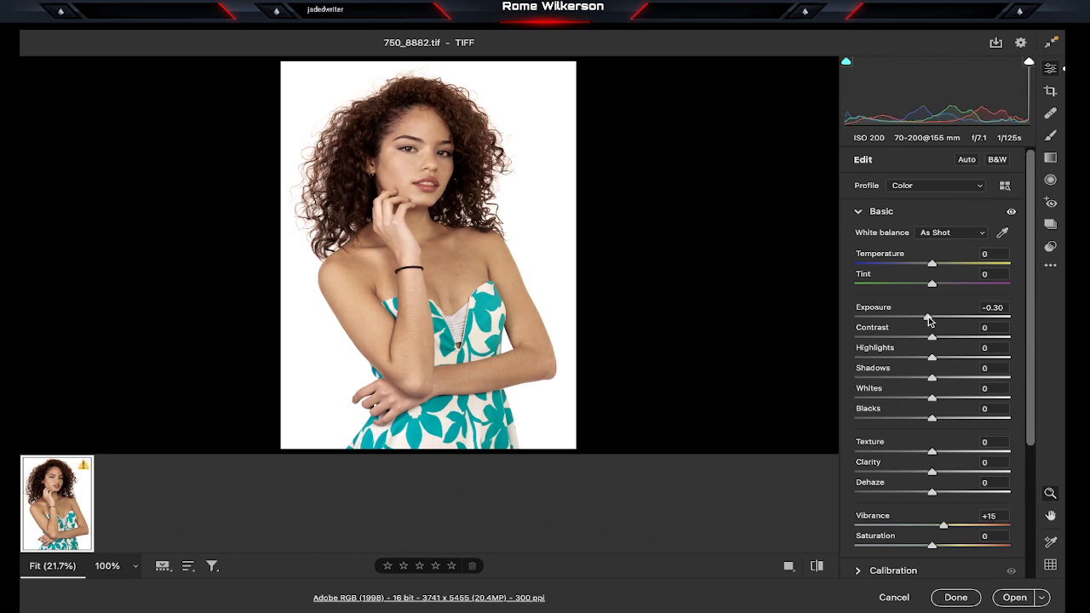
Step: Preview Super Resolution Enhance on hair and skin detail, then run it
right_click(396, 317)
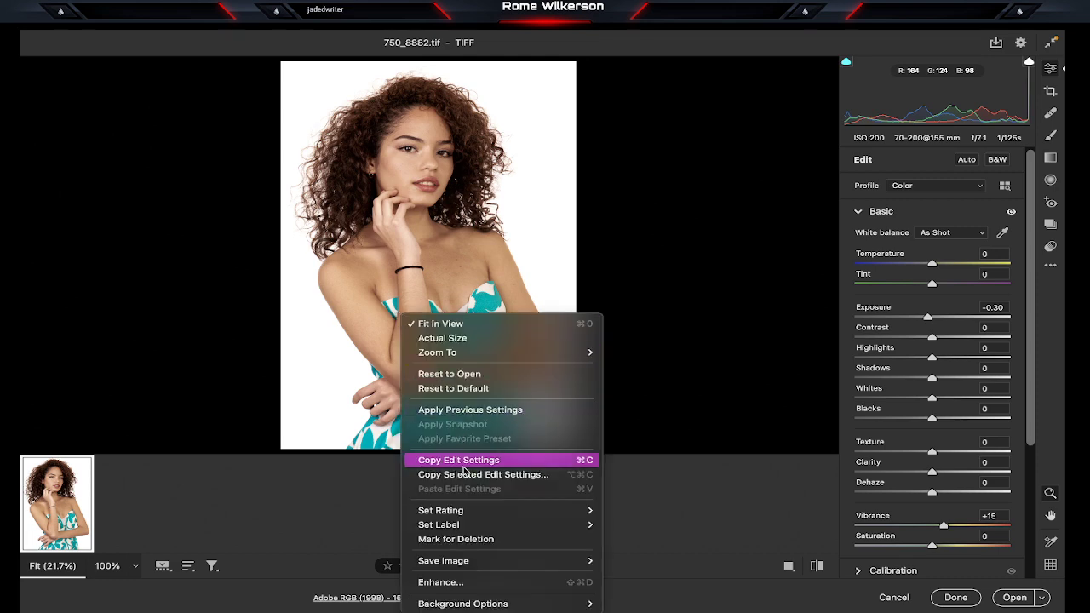
left_click(475, 582)
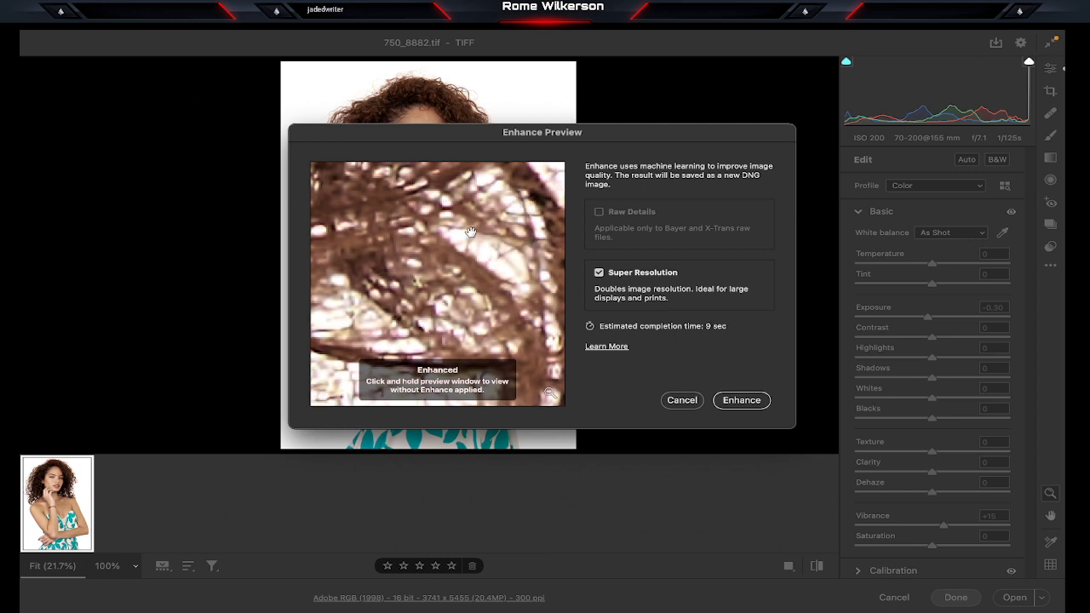
left_click_drag(390, 223, 468, 315)
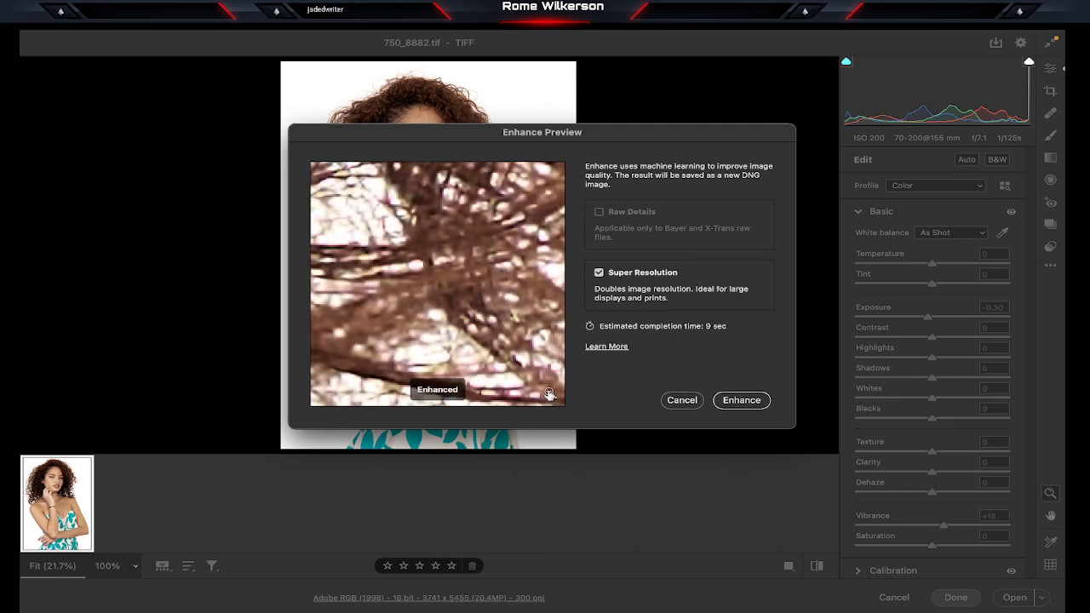
left_click(549, 394)
left_click(435, 225)
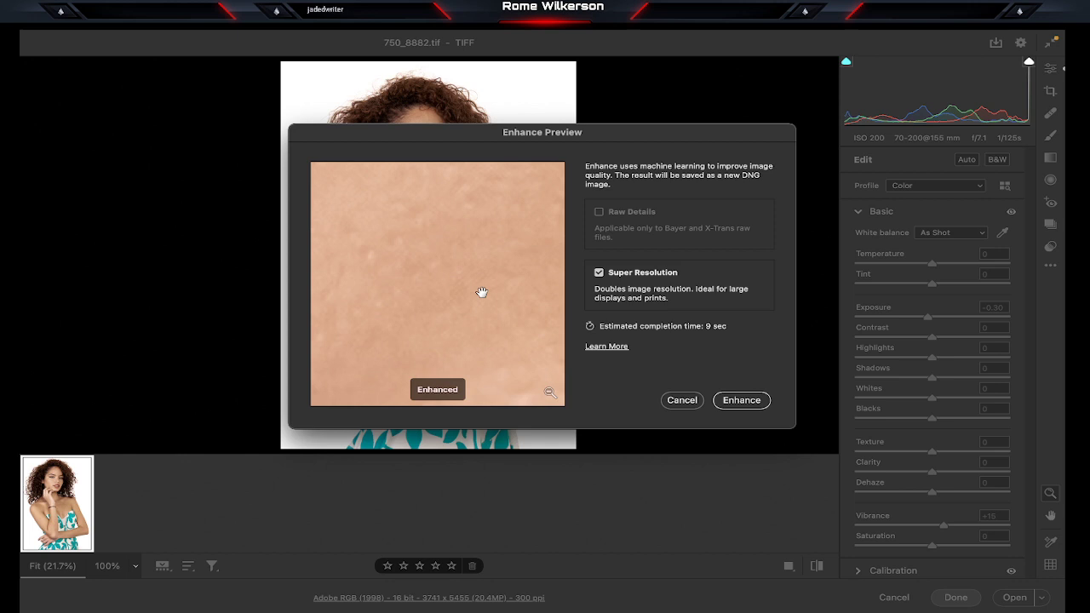
left_click(550, 393)
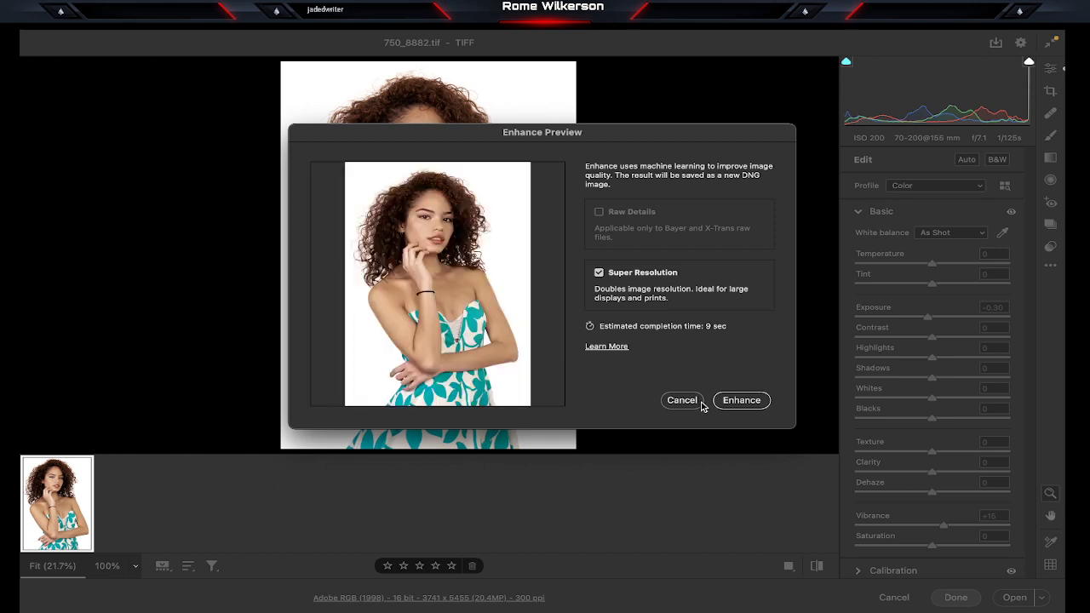
left_click(749, 402)
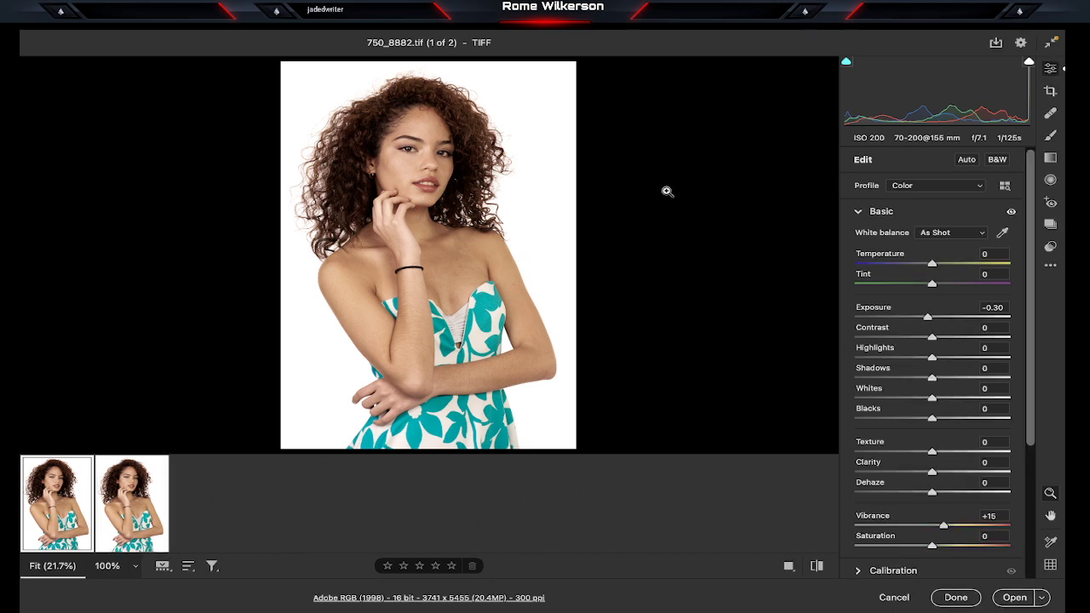
Step: Zoom to the face at 100% and set Blacks to -18 and Whites to +8
left_click(406, 167)
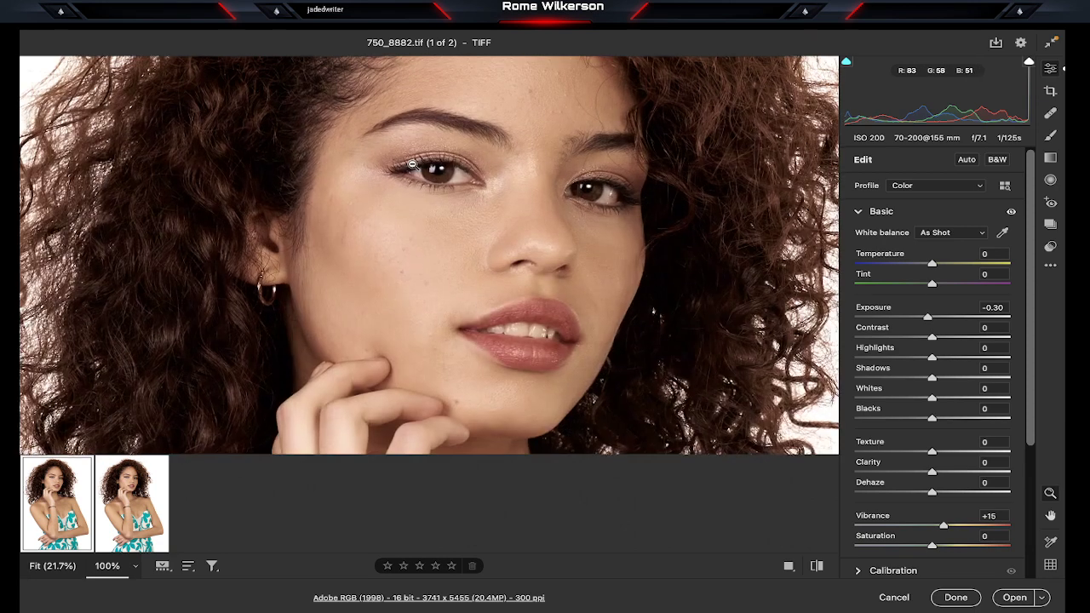
left_click_drag(406, 167, 414, 218)
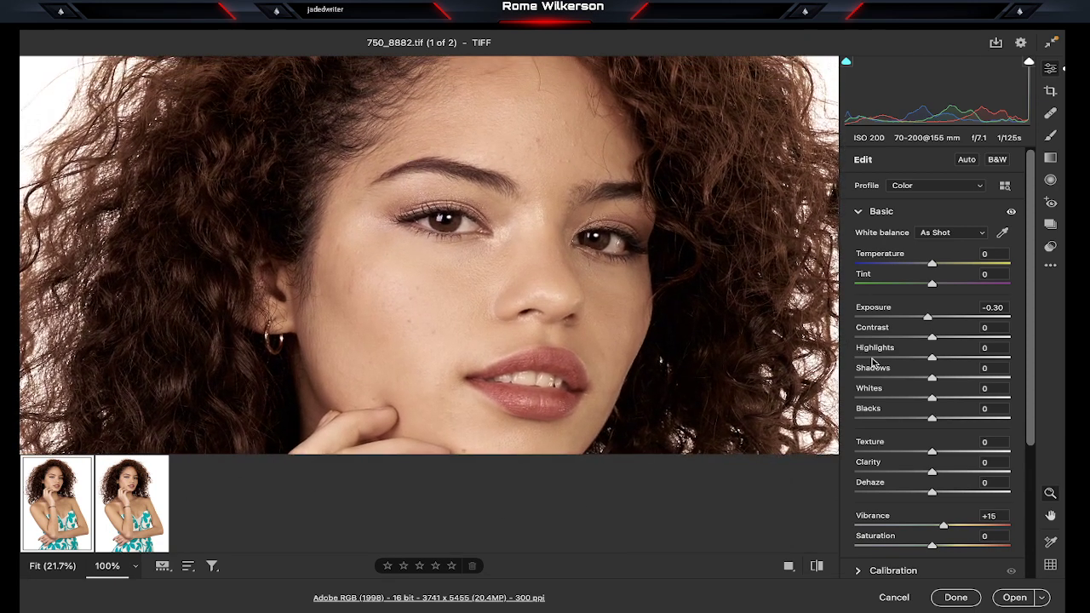
left_click_drag(931, 420, 918, 419)
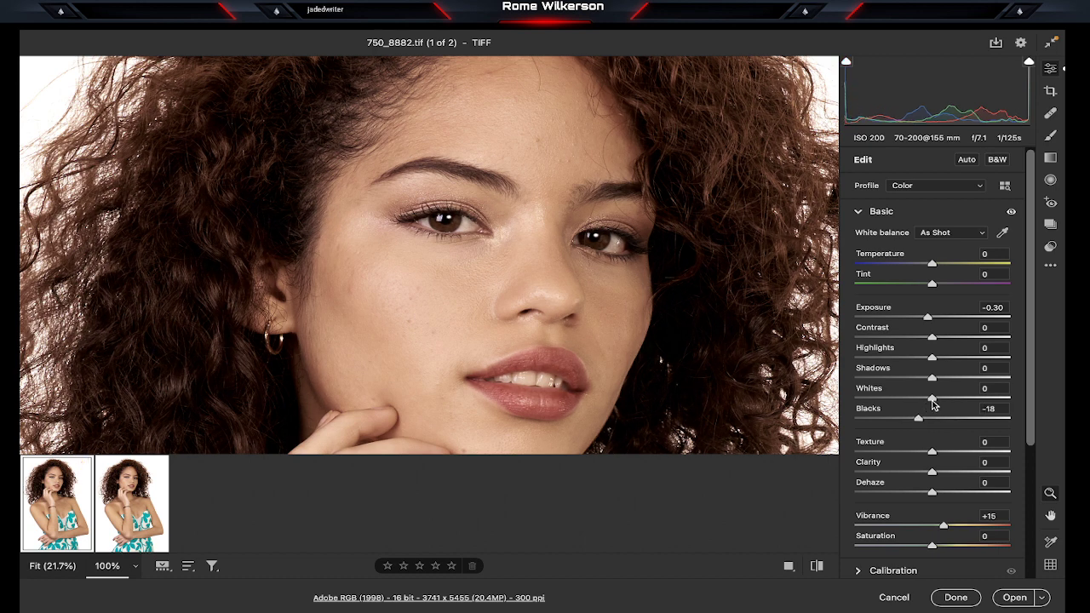
left_click_drag(933, 398, 938, 398)
Step: Open the edited portrait in Photoshop and zoom in on the forehead skin
left_click(1009, 599)
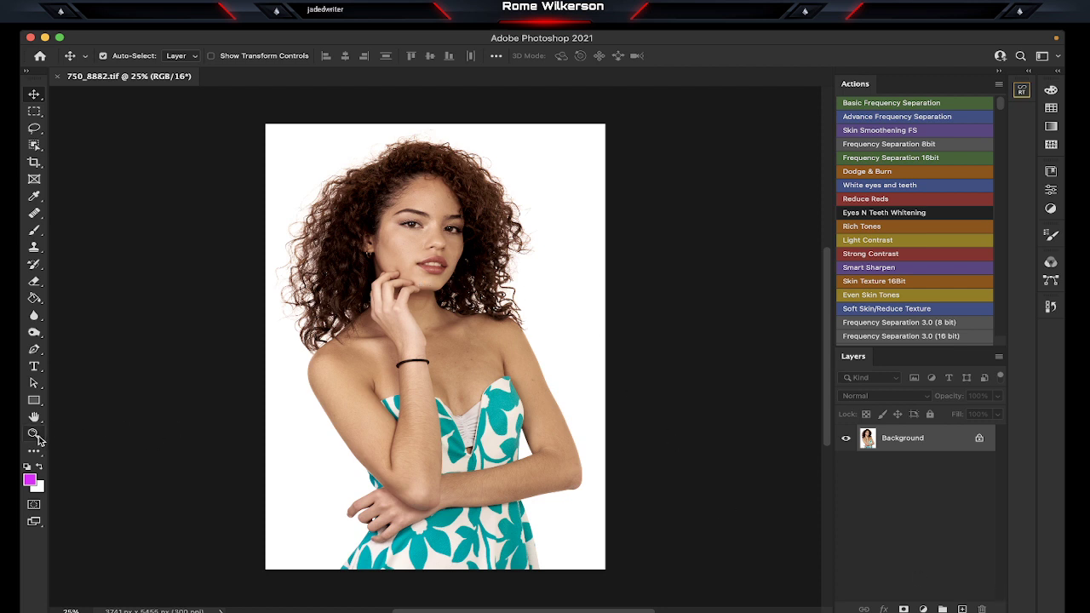
left_click(34, 433)
left_click_drag(426, 231, 427, 231)
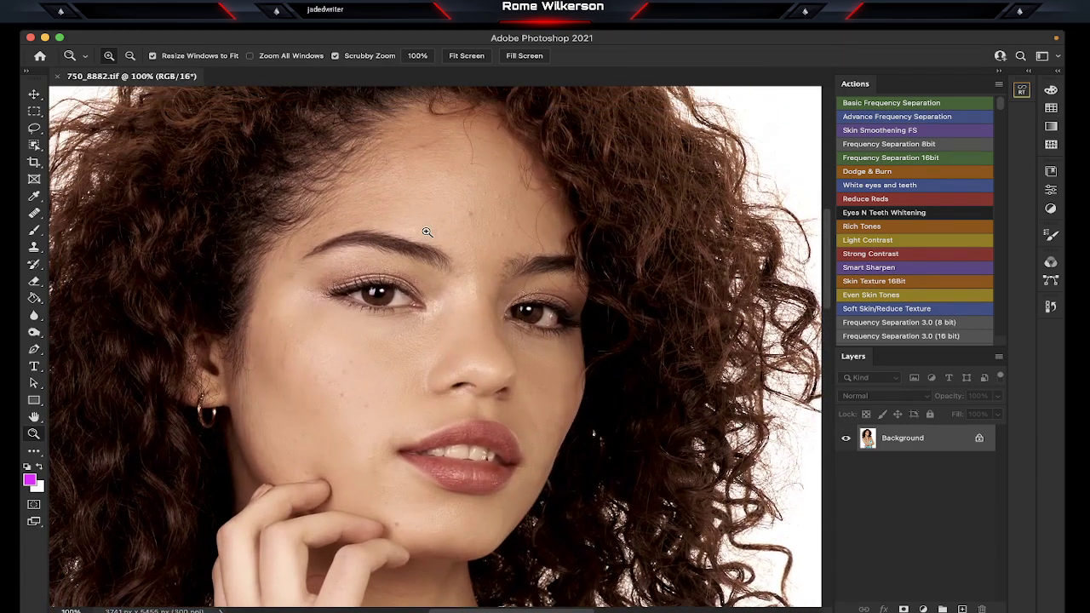
left_click(427, 232)
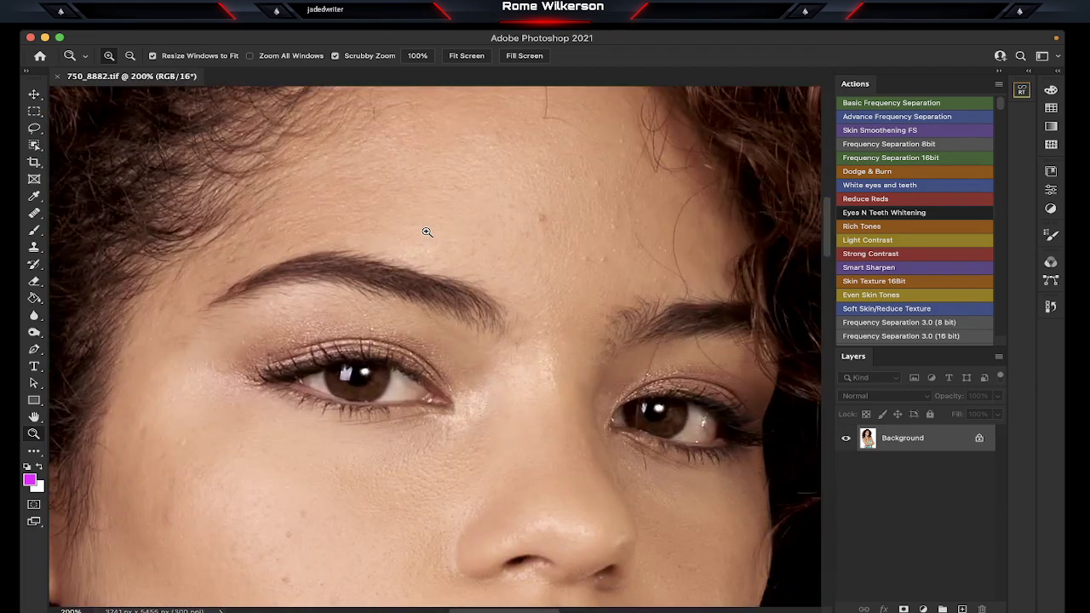
Step: Zoom back out to the head and shoulders, then duplicate Background as Layer 1
scroll(427, 232, "down", 5)
scroll(427, 231, "down", 4)
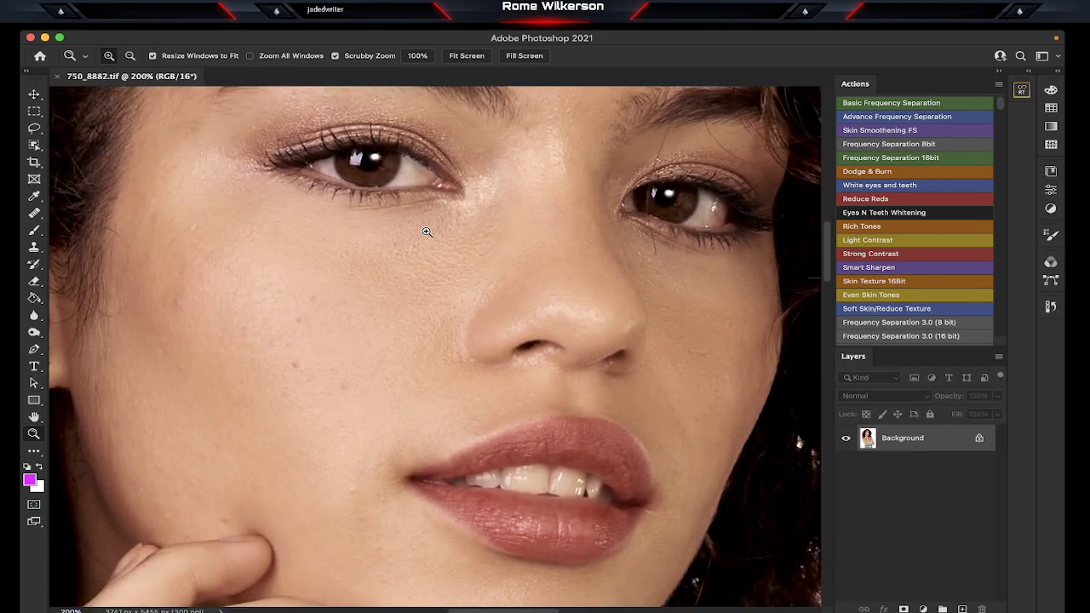
left_click(427, 232, "alt")
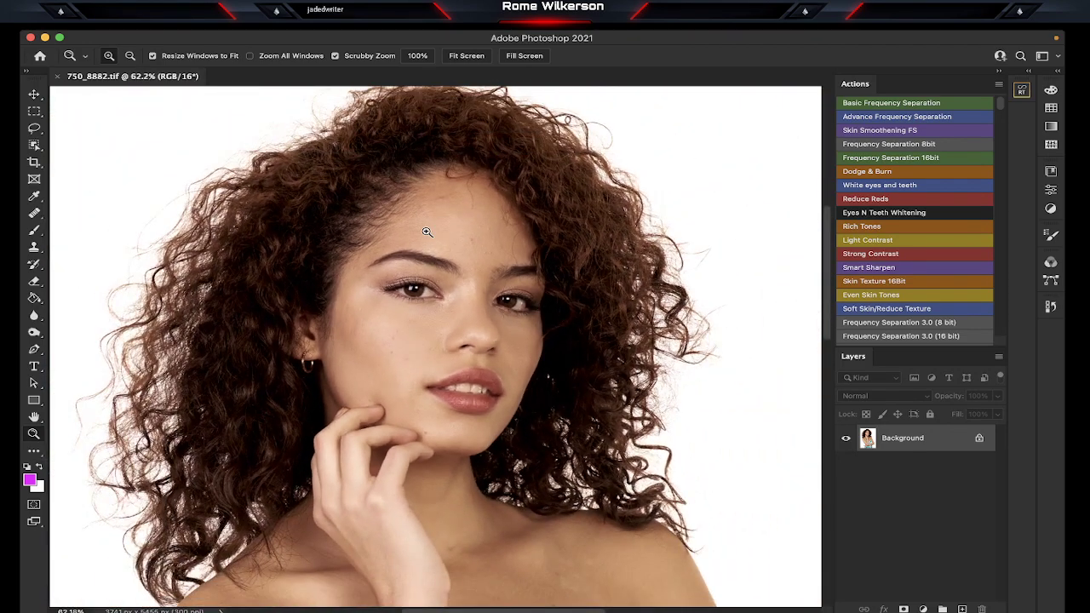
left_click(426, 231, "alt")
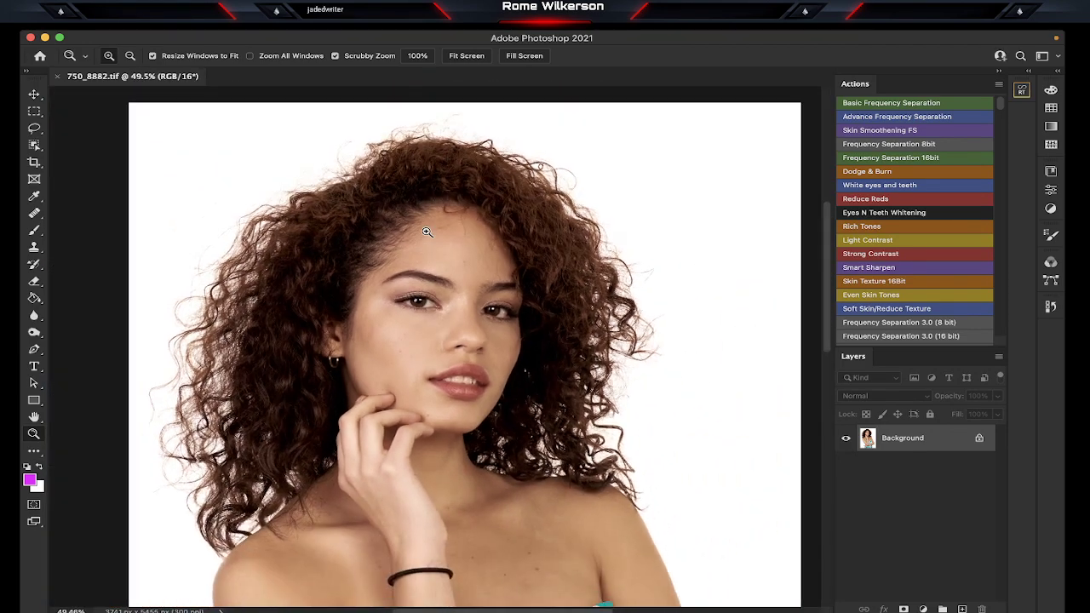
scroll(427, 231, "down", 4)
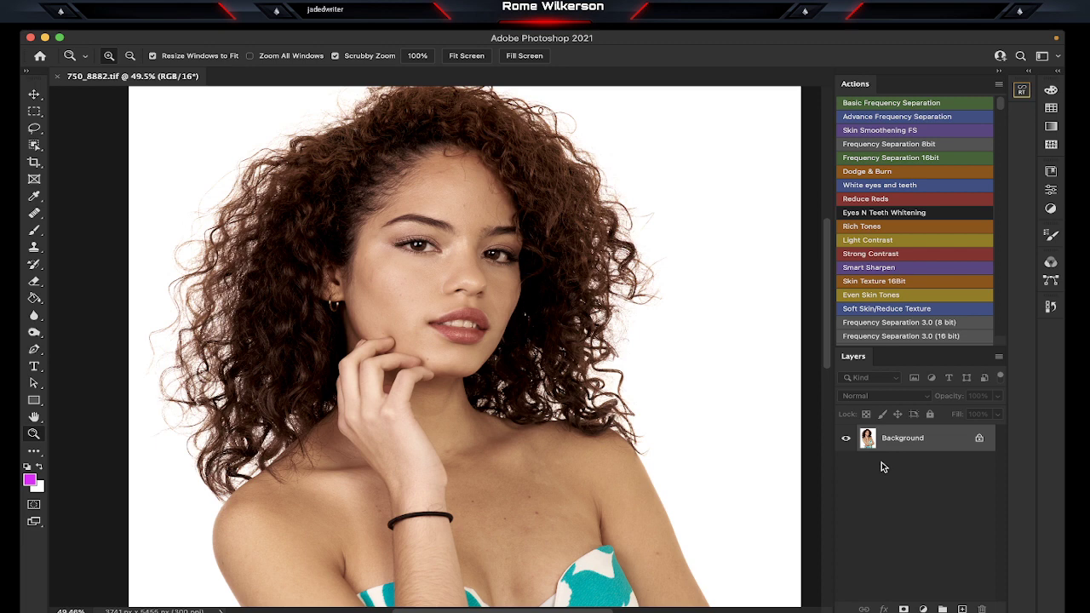
key("ctrl+j")
Step: Open a second window of 750_8882.tif
scroll(940, 256, "down", 10)
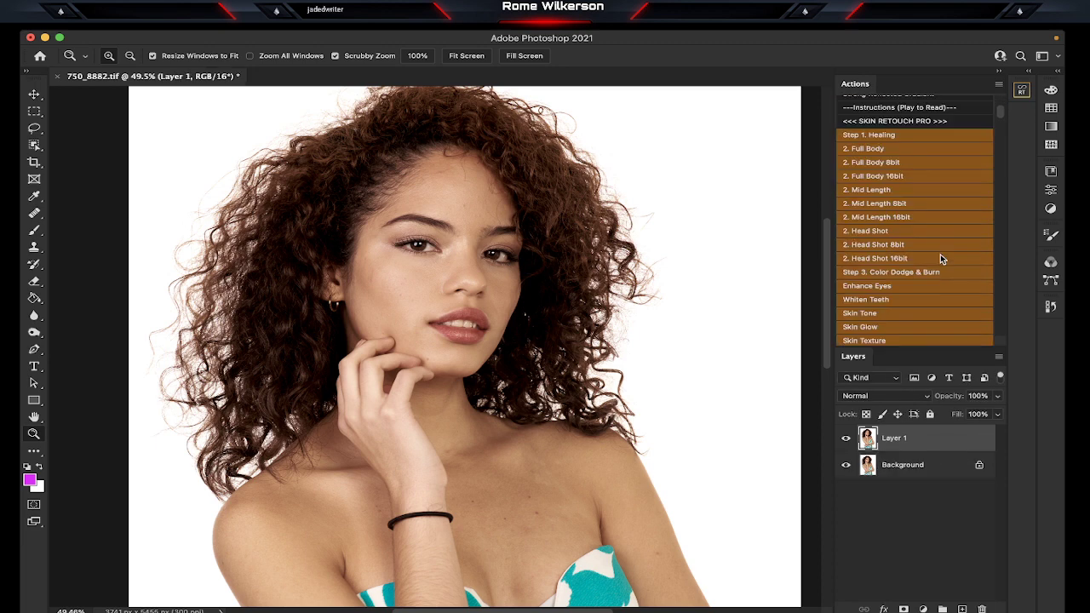
scroll(940, 254, "down", 5)
scroll(940, 253, "down", 5)
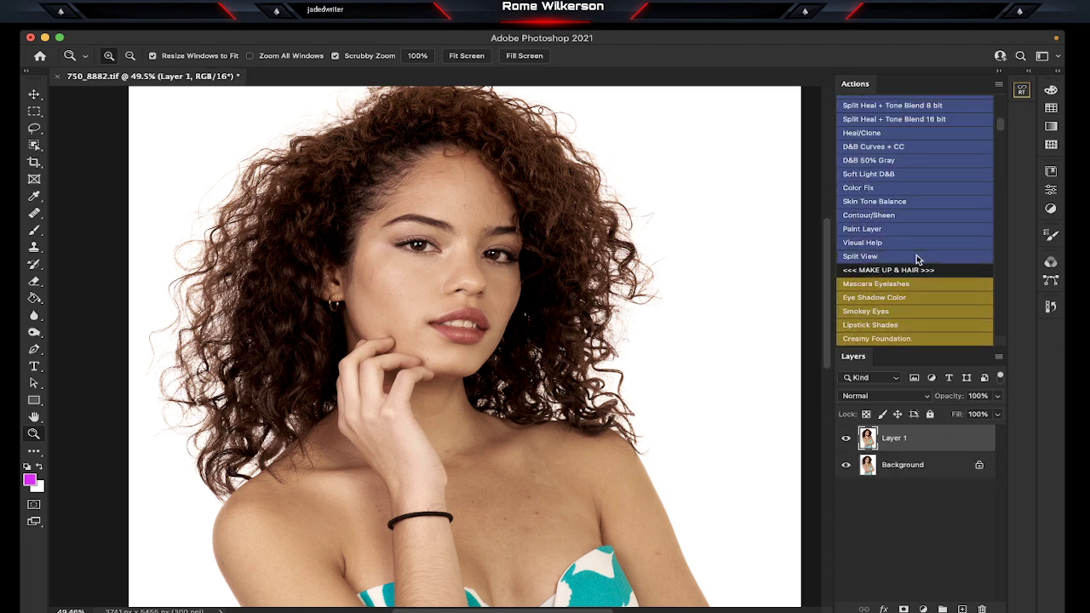
left_click(917, 259)
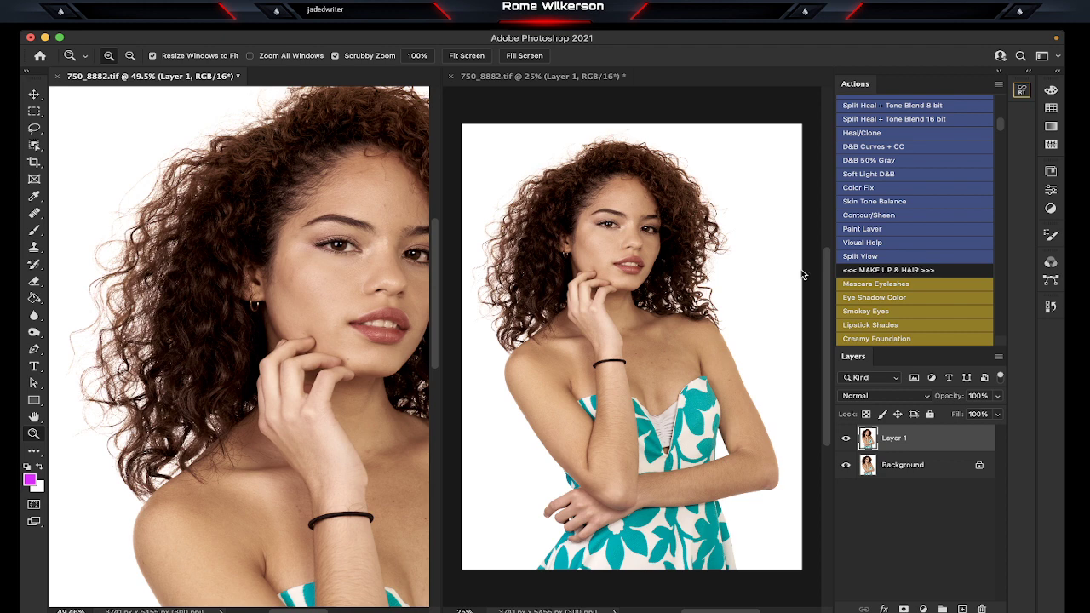
Step: Frame the face close-up on the left and widen it beside the full-figure view
scroll(316, 315, "right", 3)
scroll(315, 314, "right", 5)
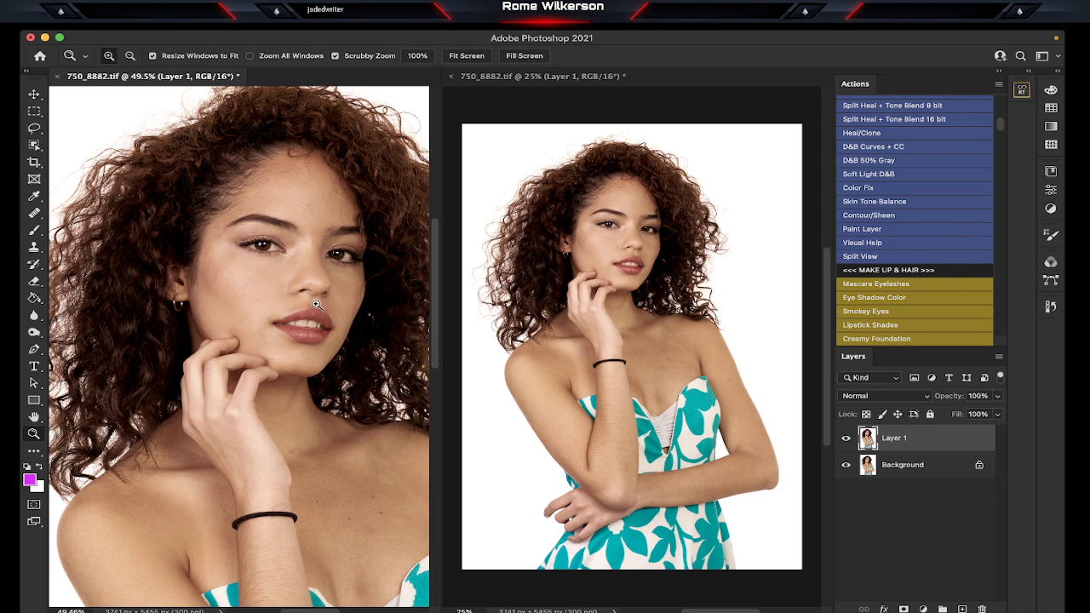
scroll(302, 292, "up", 1)
scroll(302, 292, "up", 2)
scroll(302, 292, "up", 2)
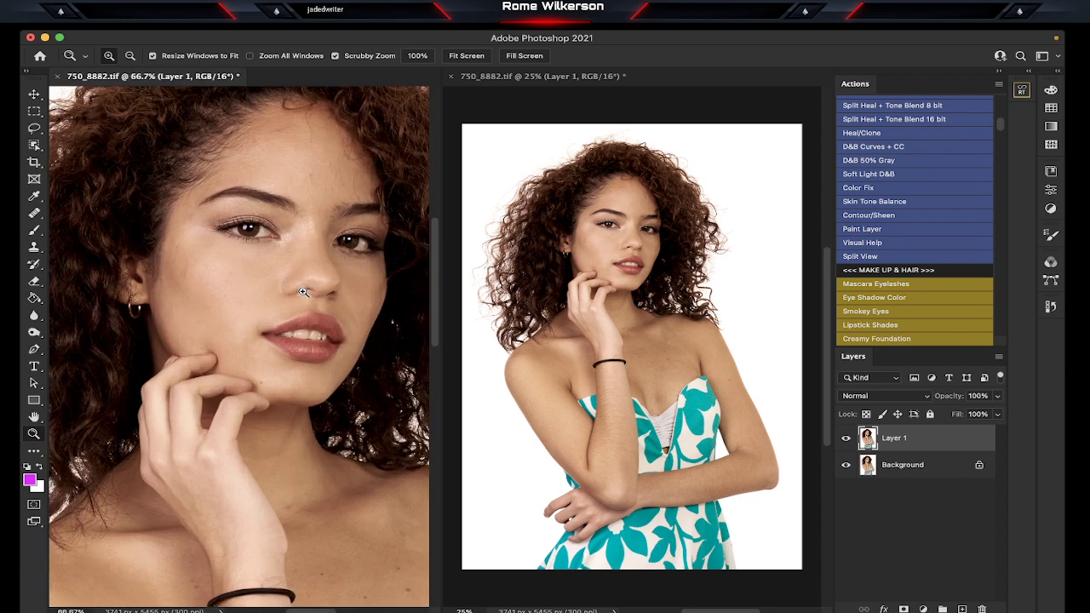
scroll(302, 292, "up", 2)
scroll(302, 292, "up", 2)
scroll(303, 292, "up", 2)
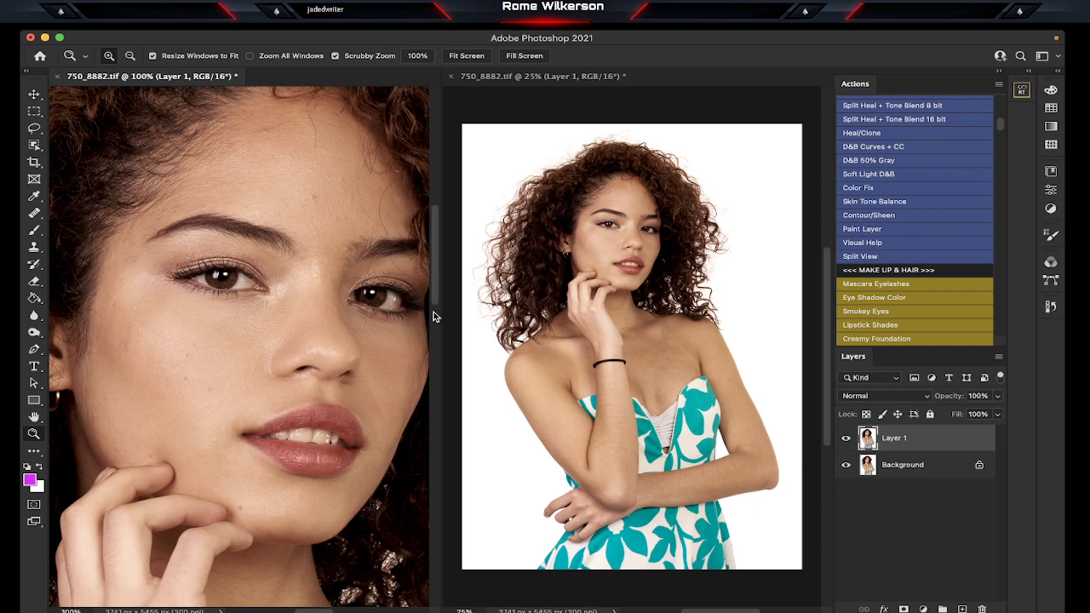
left_click_drag(442, 314, 513, 318)
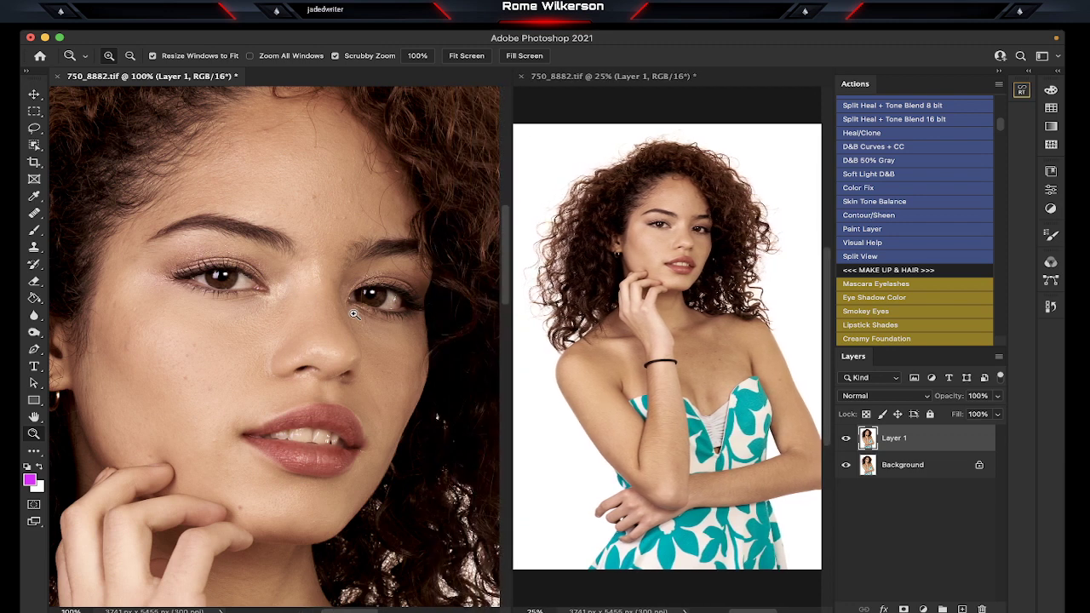
scroll(356, 311, "up", 2)
scroll(356, 311, "left", 2)
scroll(354, 314, "right", 1)
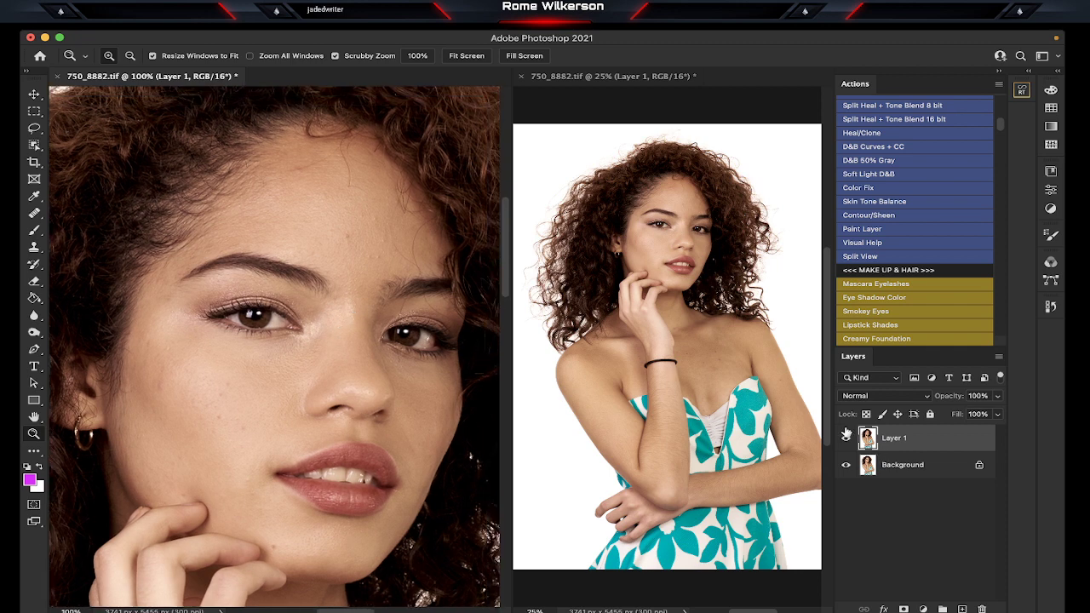
Step: Set a 20-pixel Spot Healing Brush and heal the forehead and brow spots
left_click(35, 212)
left_click(84, 213)
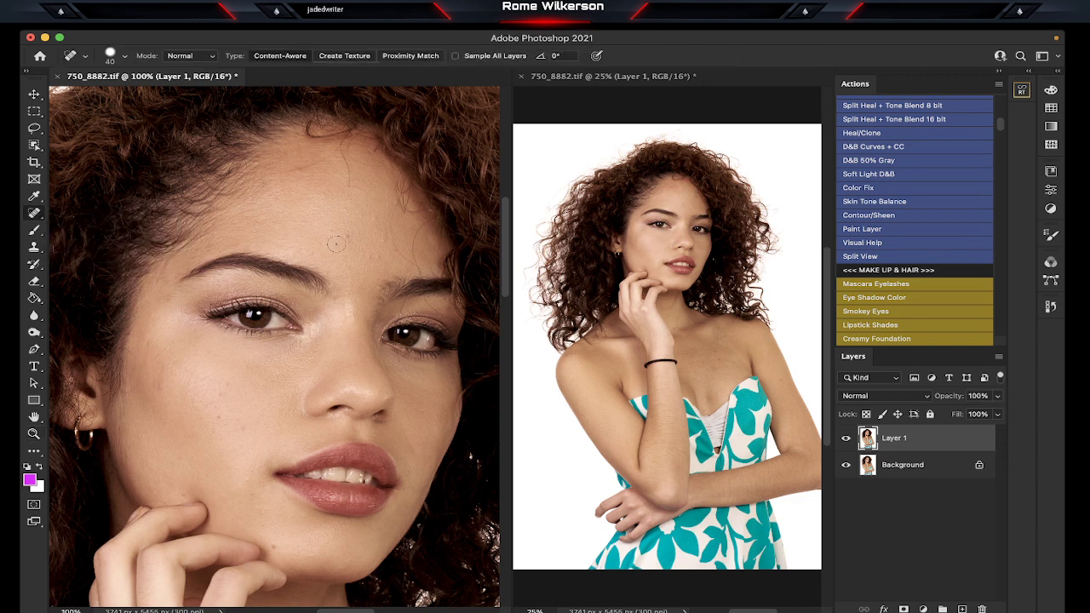
key("bracketleft")
key("bracketleft")
key("bracketleft")
left_click(346, 239)
left_click(373, 257)
left_click(383, 244)
left_click_drag(410, 260, 390, 219)
left_click_drag(419, 274, 429, 222)
left_click(433, 271)
Step: Heal the marks across the upper forehead, along the hairline and near the eyebrow
mouse_move(363, 189)
left_mouse_down()
mouse_move(344, 136)
mouse_move(380, 166)
left_mouse_up()
left_click_drag(349, 145, 347, 159)
left_click_drag(345, 140, 299, 168)
left_click_drag(310, 162, 265, 177)
scroll(390, 221, "right", 2)
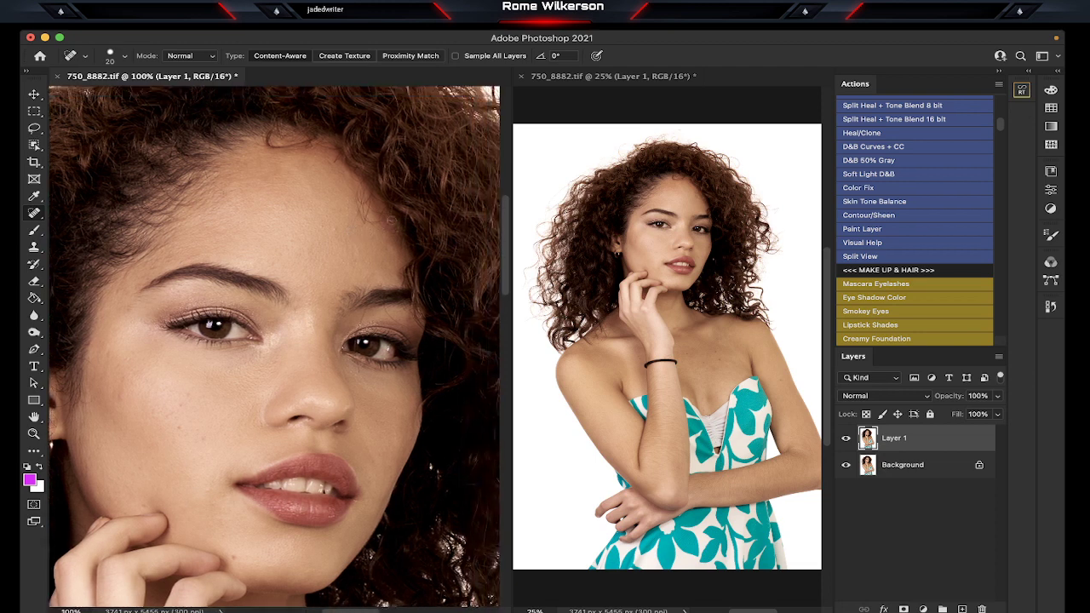
left_click_drag(372, 220, 362, 213)
mouse_move(364, 190)
left_mouse_down()
mouse_move(373, 221)
mouse_move(359, 196)
left_mouse_up()
scroll(392, 258, "down", 2)
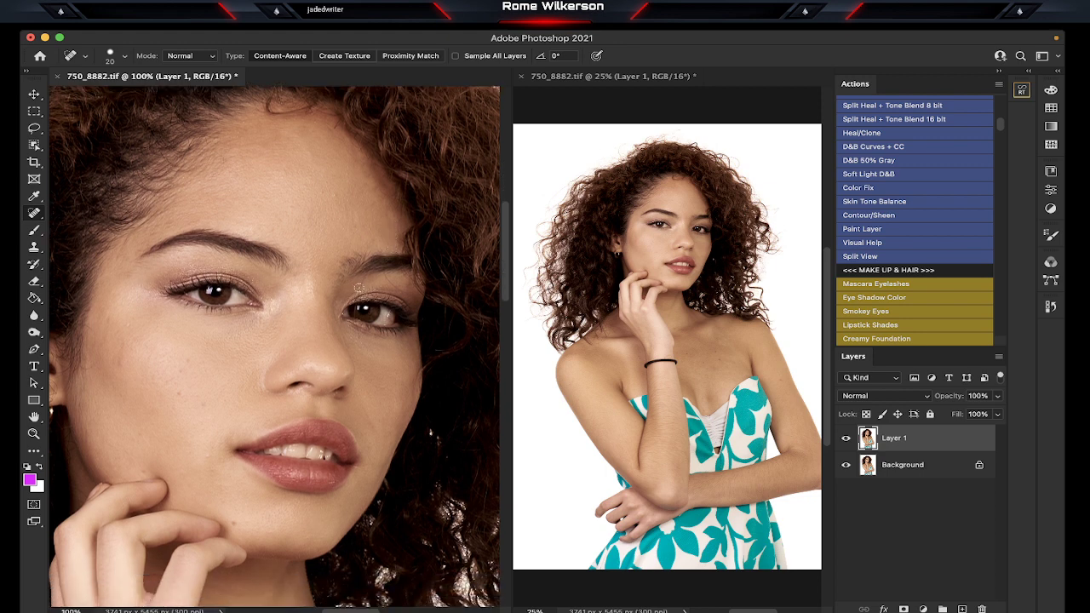
left_click_drag(358, 287, 384, 269)
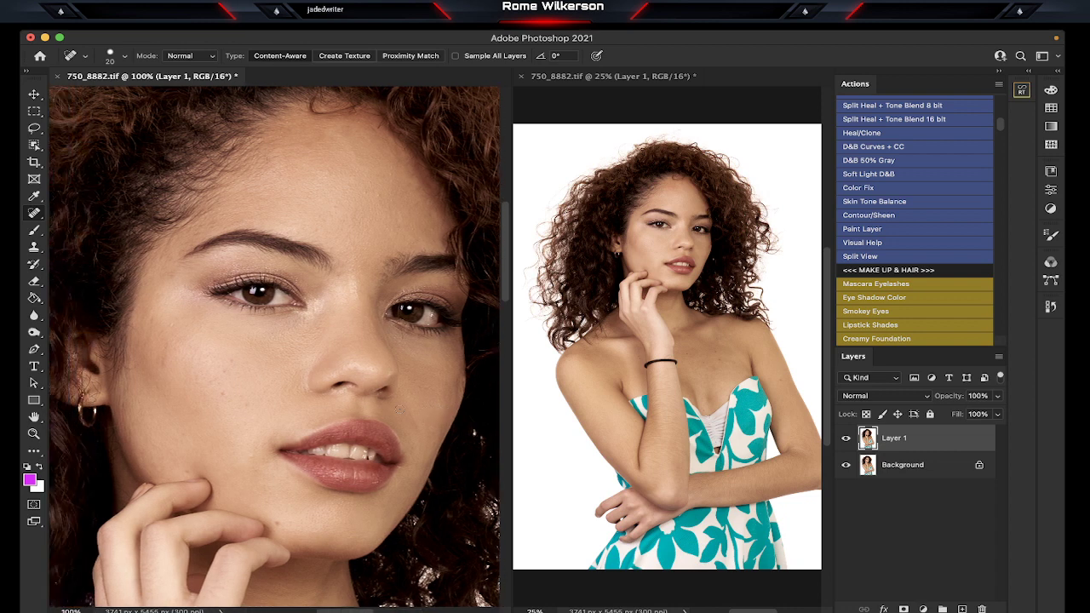
Step: Heal the last dark forehead spot and the mole and blemishes on the cheek
scroll(397, 408, "left", 5)
scroll(397, 408, "up", 3)
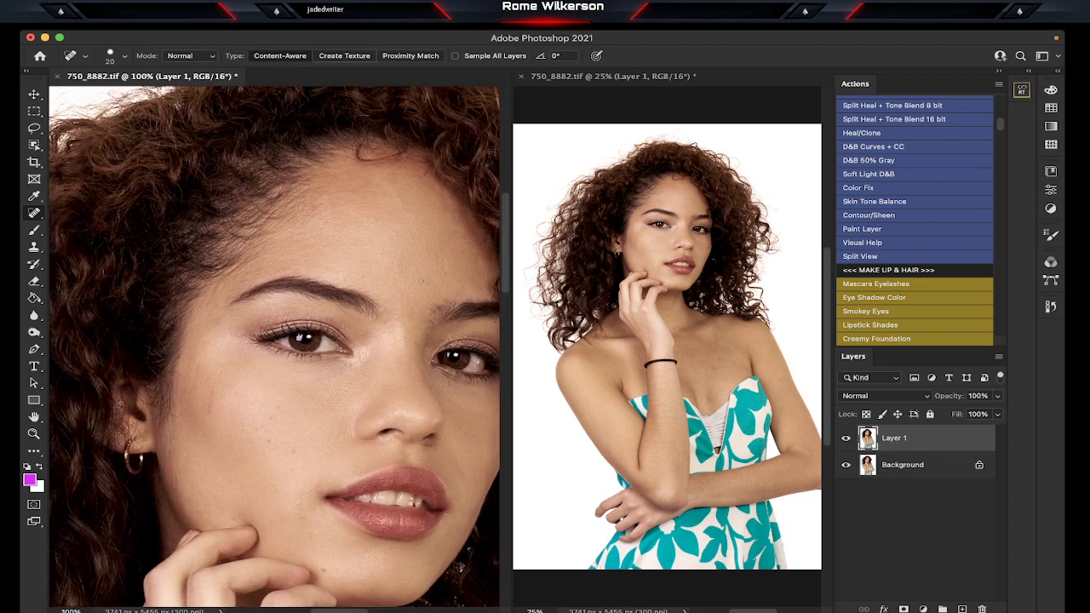
left_click(410, 239)
left_click_drag(279, 406, 266, 424)
left_click(294, 451)
left_click(266, 439)
left_click_drag(215, 393, 204, 417)
mouse_move(195, 367)
left_mouse_down()
mouse_move(212, 394)
mouse_move(203, 407)
left_mouse_up()
Step: Heal the remaining small spots near the chin and on the lower cheek
scroll(221, 386, "down", 5)
left_click(263, 459)
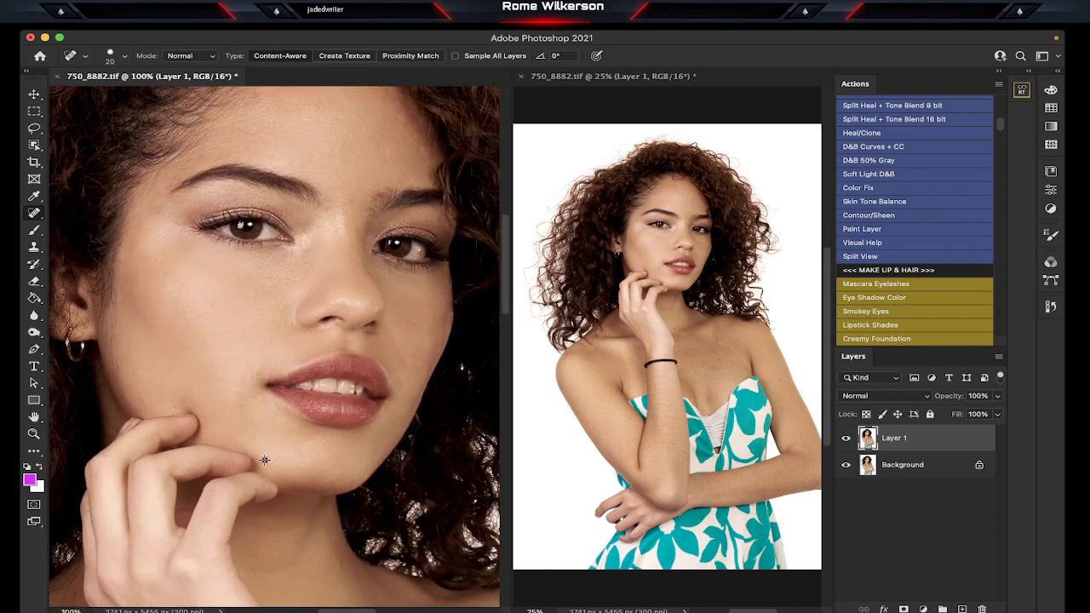
left_click(244, 408)
left_click_drag(240, 388, 235, 402)
left_click(173, 407)
scroll(274, 346, "up", 2)
scroll(274, 347, "up", 2)
scroll(275, 346, "up", 2)
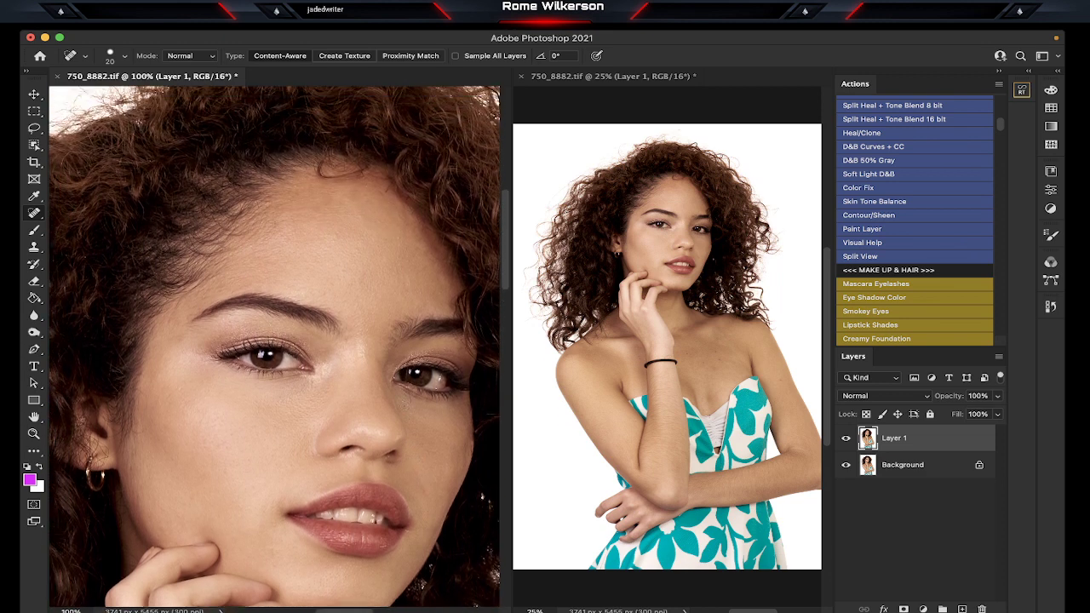
scroll(274, 347, "down", 2)
scroll(274, 346, "down", 1)
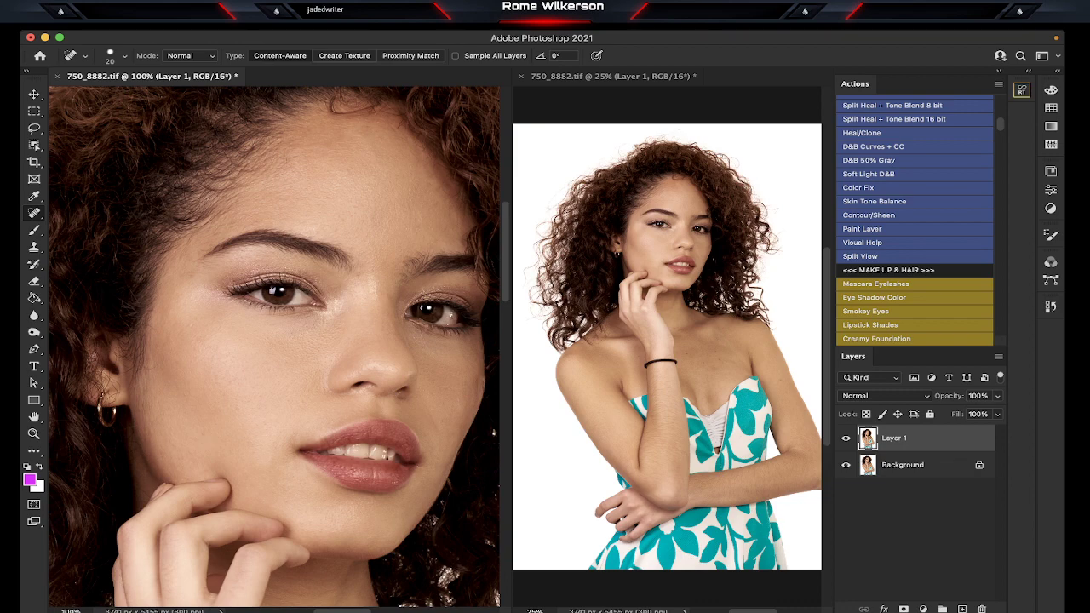
Step: Zoom in closely on the model's eye
key("z")
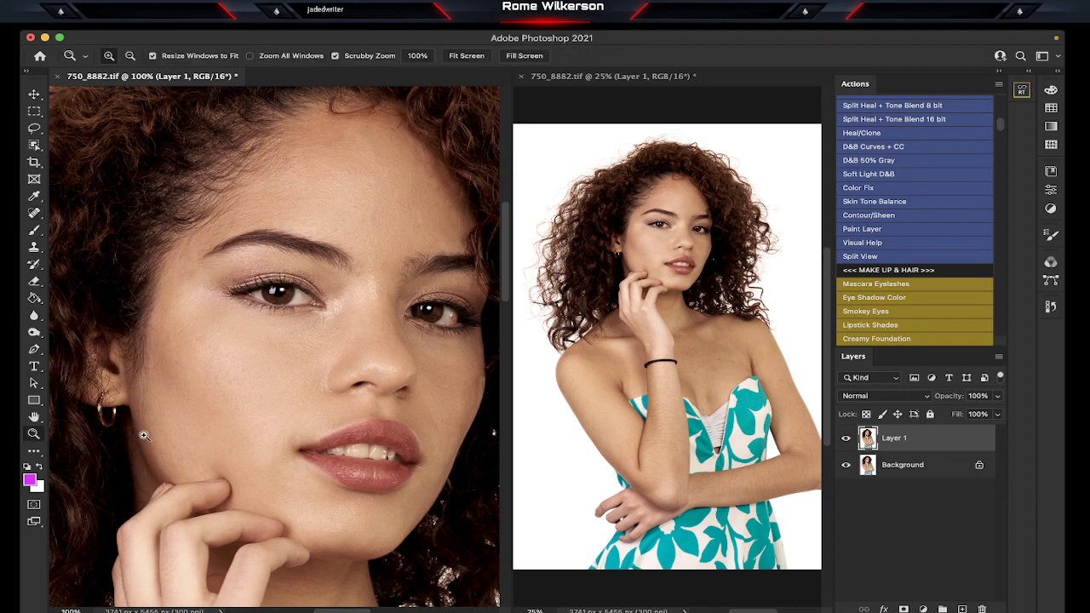
left_click(386, 336)
left_click(385, 337)
scroll(386, 336, "left", 3)
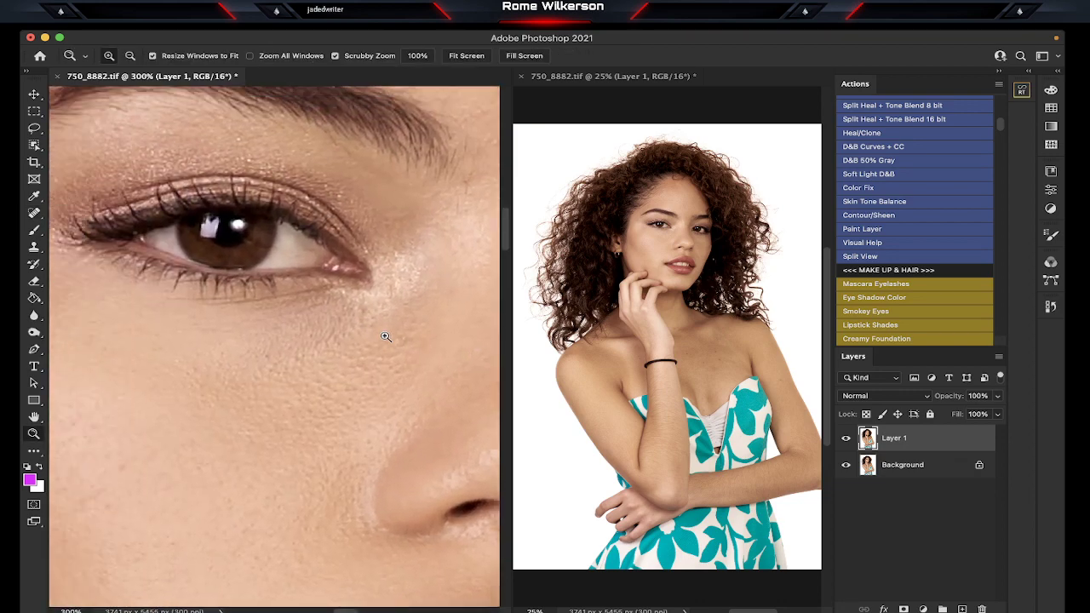
scroll(386, 336, "left", 3)
scroll(386, 337, "up", 1)
scroll(385, 336, "up", 1)
scroll(386, 336, "left", 1)
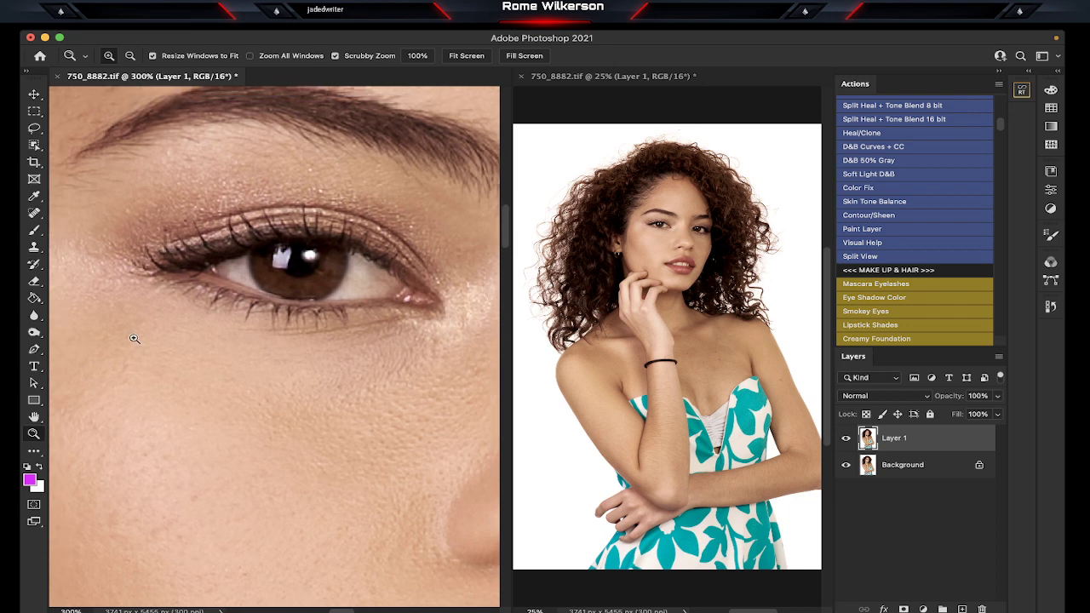
Step: Shrink the Spot Healing Brush and clean the marks on the white of the eye
left_click(34, 214)
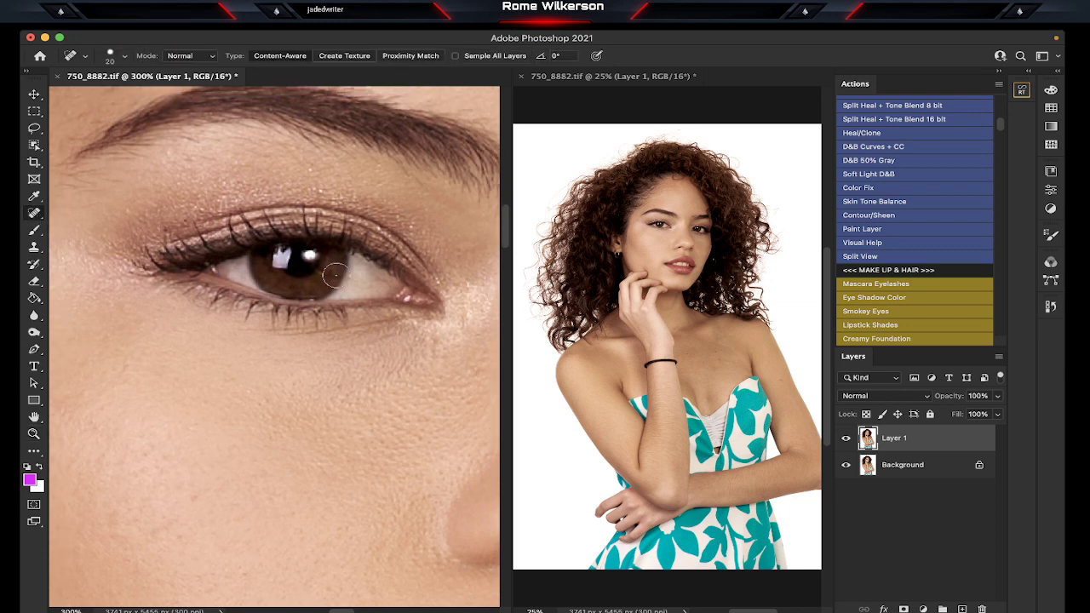
key("bracketleft")
left_click_drag(384, 279, 366, 287)
Step: Remove the stray hair below the lower lashes
scroll(382, 284, "right", 3)
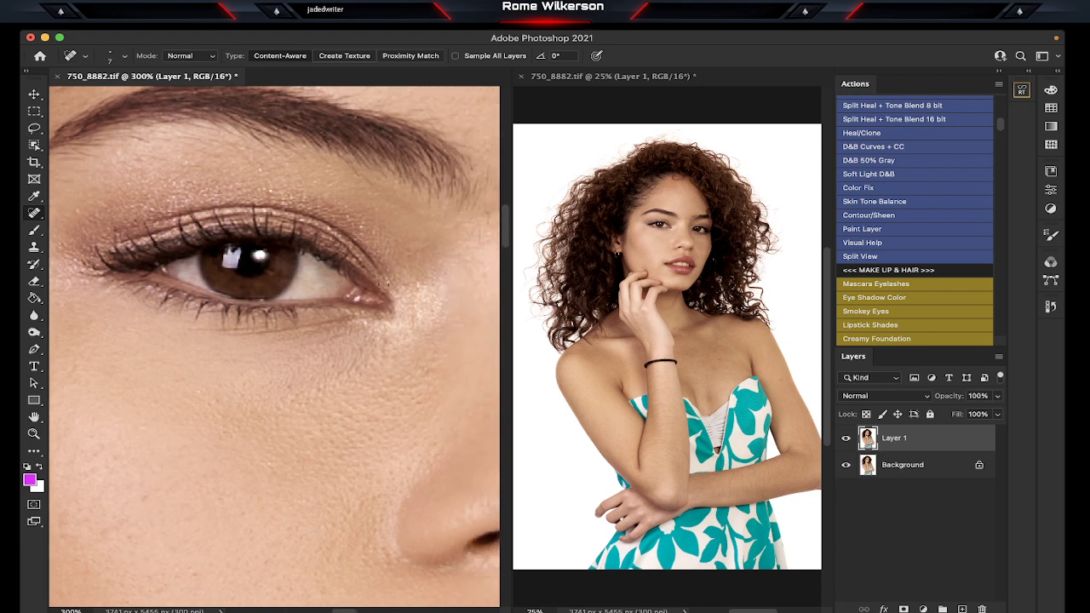
scroll(383, 285, "right", 3)
scroll(384, 348, "right", 3)
scroll(384, 348, "up", 2)
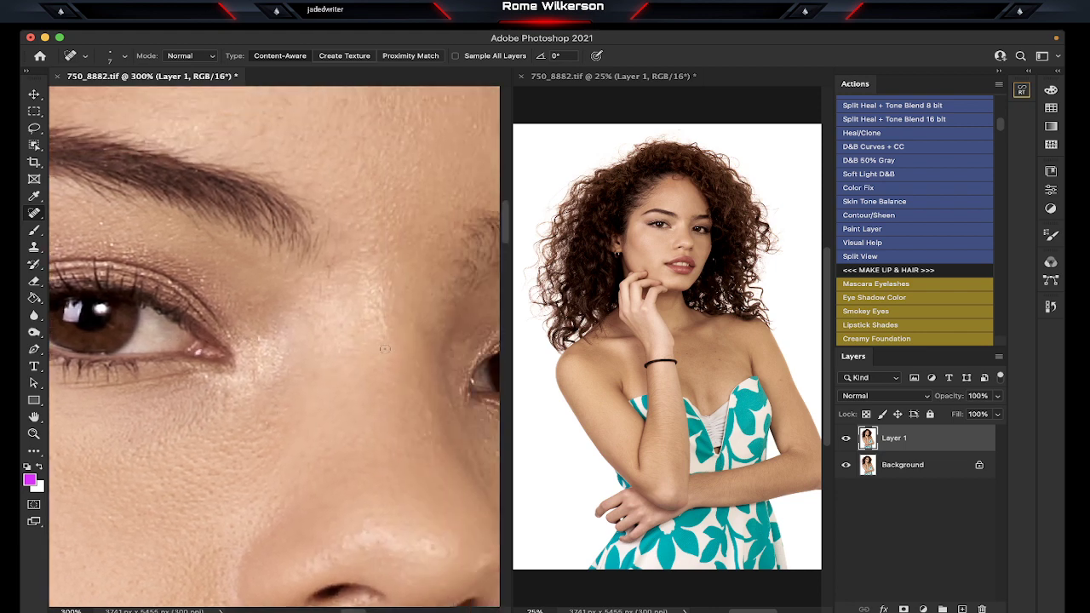
scroll(382, 348, "right", 3)
scroll(382, 349, "up", 2)
scroll(321, 371, "right", 2)
scroll(332, 379, "right", 2)
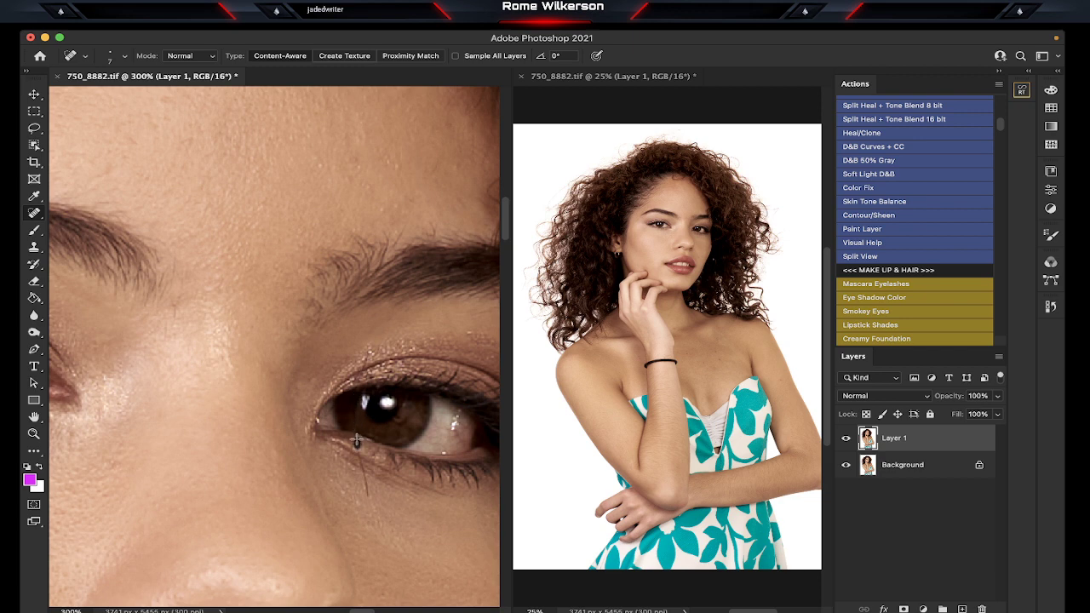
left_click_drag(366, 492, 357, 450)
Step: Heal the two blemishes on the upper cheek near the hairline
scroll(382, 485, "right", 5)
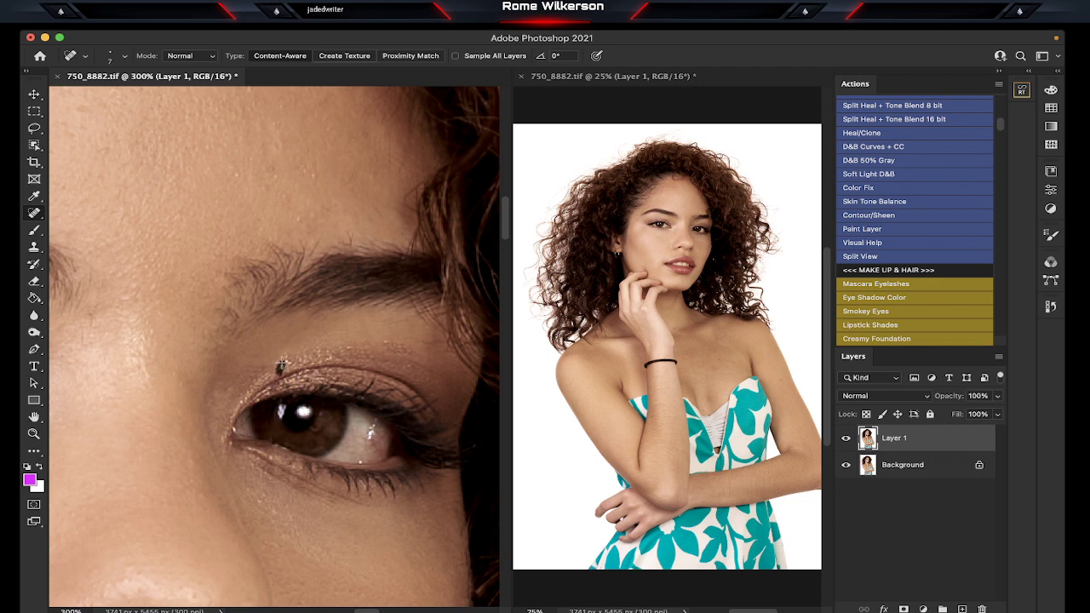
scroll(327, 352, "up", 2)
scroll(326, 352, "up", 3)
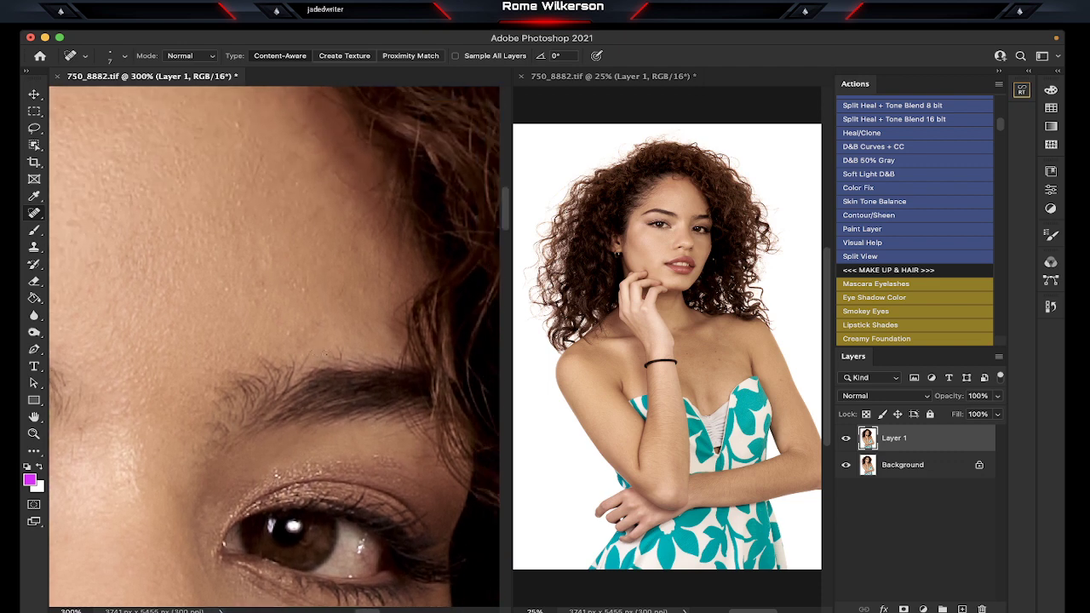
scroll(327, 352, "down", 8)
scroll(326, 352, "down", 7)
scroll(324, 352, "down", 4)
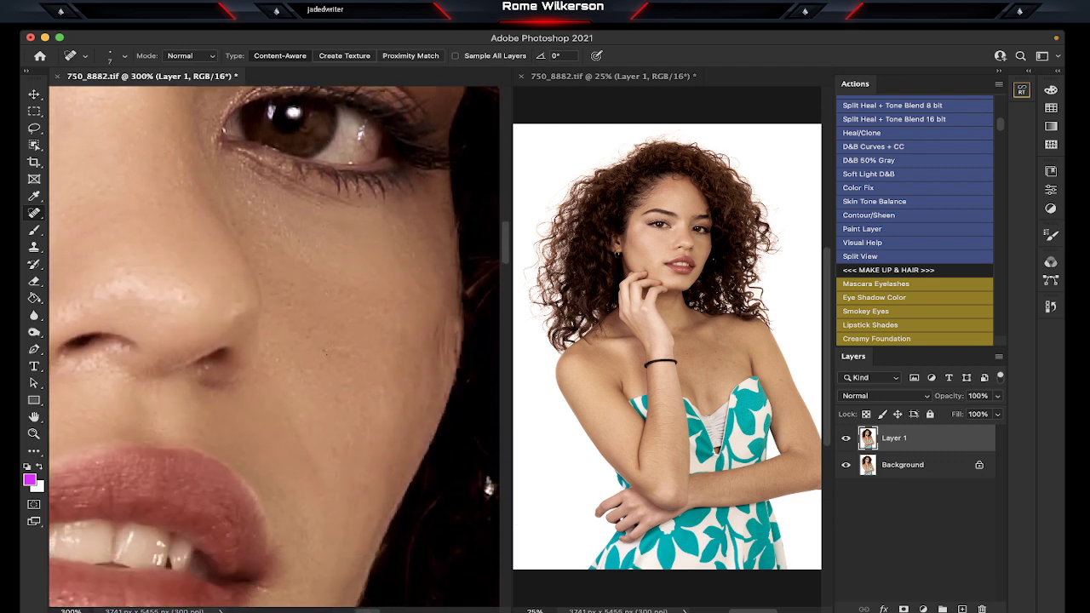
scroll(324, 352, "down", 7)
scroll(324, 352, "down", 5)
scroll(324, 351, "down", 4)
scroll(326, 353, "left", 4)
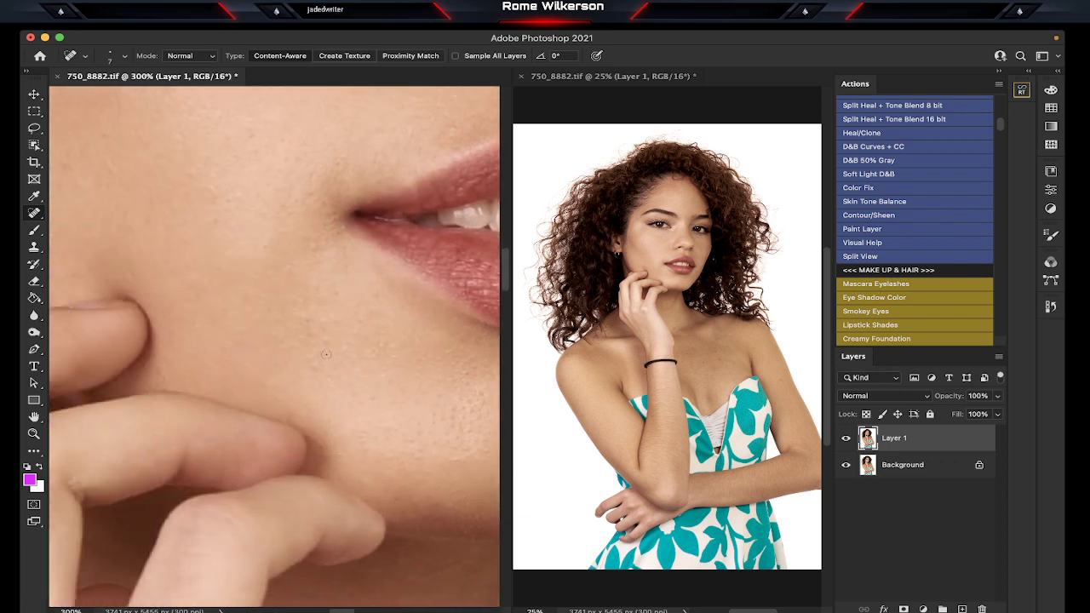
scroll(326, 354, "left", 2)
scroll(327, 353, "up", 4)
scroll(326, 353, "left", 4)
scroll(327, 354, "left", 5)
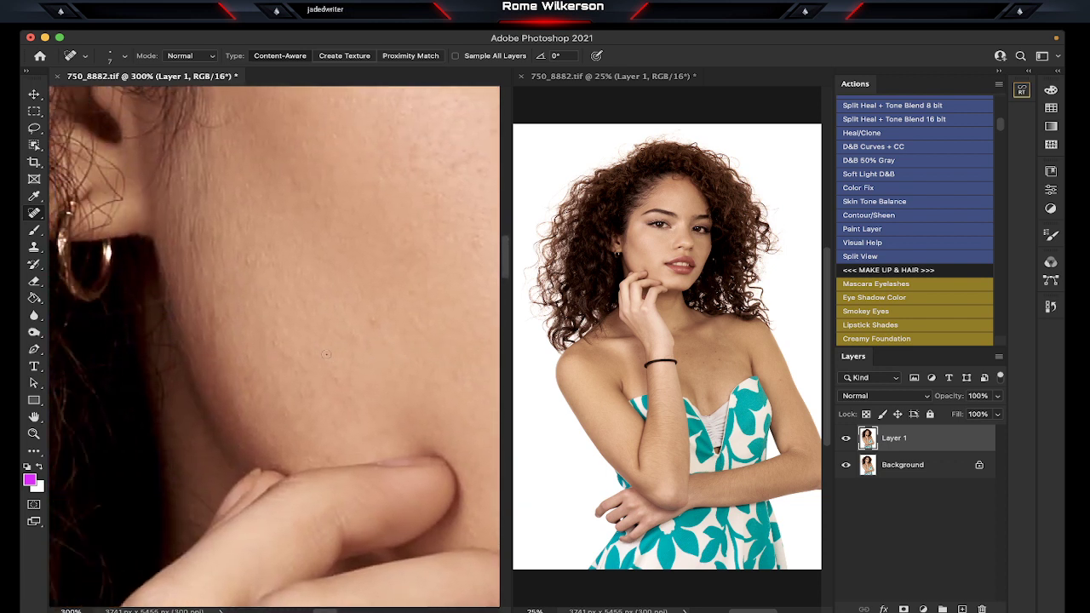
scroll(326, 353, "up", 2)
scroll(326, 353, "left", 3)
scroll(327, 354, "up", 5)
scroll(325, 351, "up", 1)
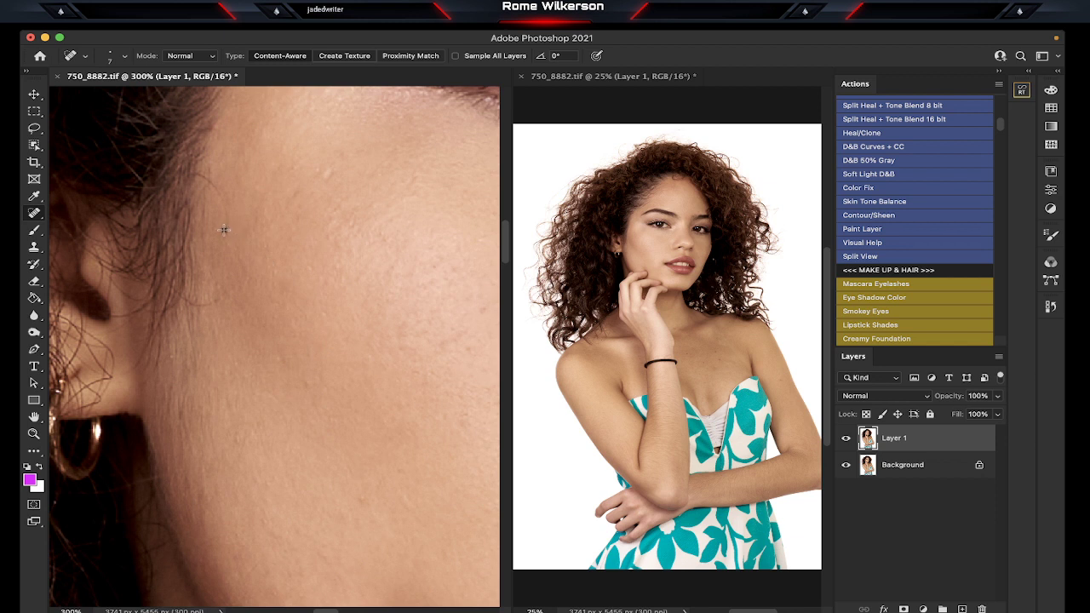
left_click_drag(222, 227, 212, 184)
left_click_drag(221, 300, 189, 302)
scroll(242, 305, "down", 3)
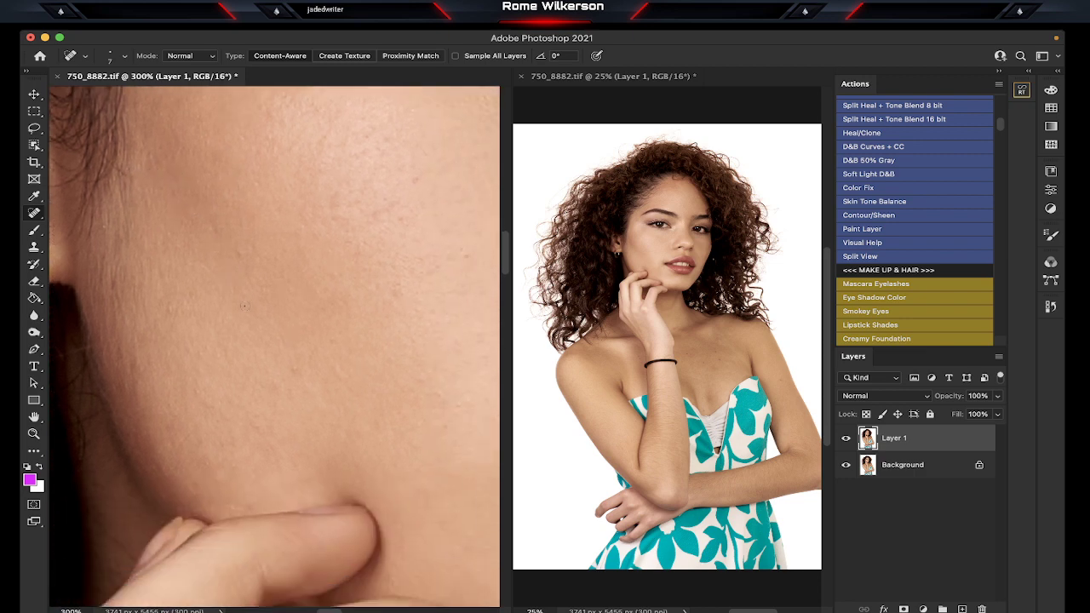
scroll(243, 305, "down", 2)
scroll(242, 304, "right", 3)
scroll(243, 305, "down", 3)
scroll(243, 305, "up", 3)
scroll(243, 305, "right", 4)
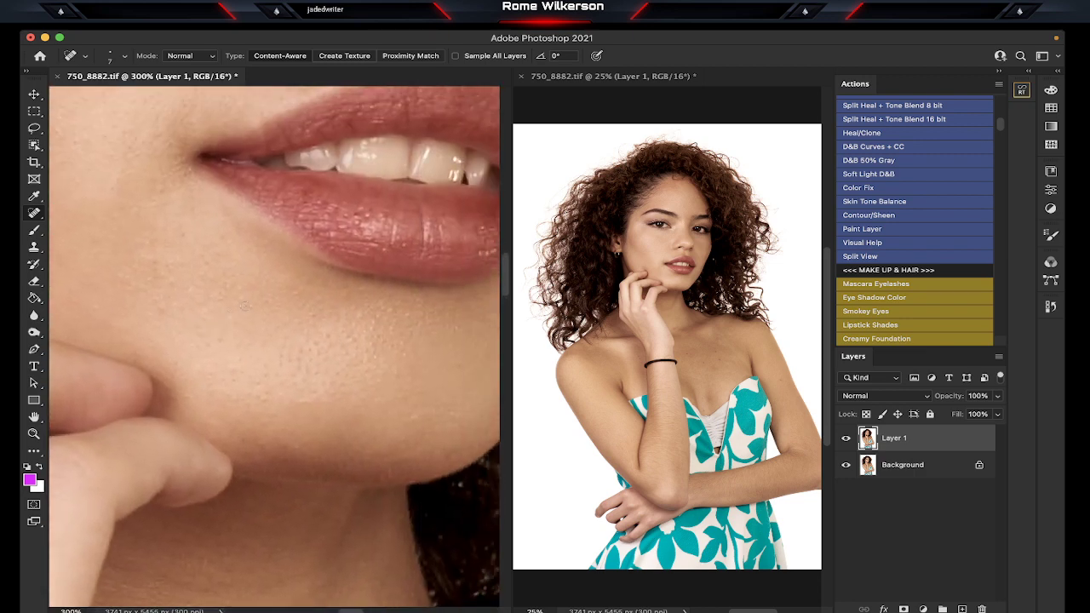
scroll(245, 305, "down", 1)
scroll(245, 305, "down", 2)
scroll(245, 305, "down", 2)
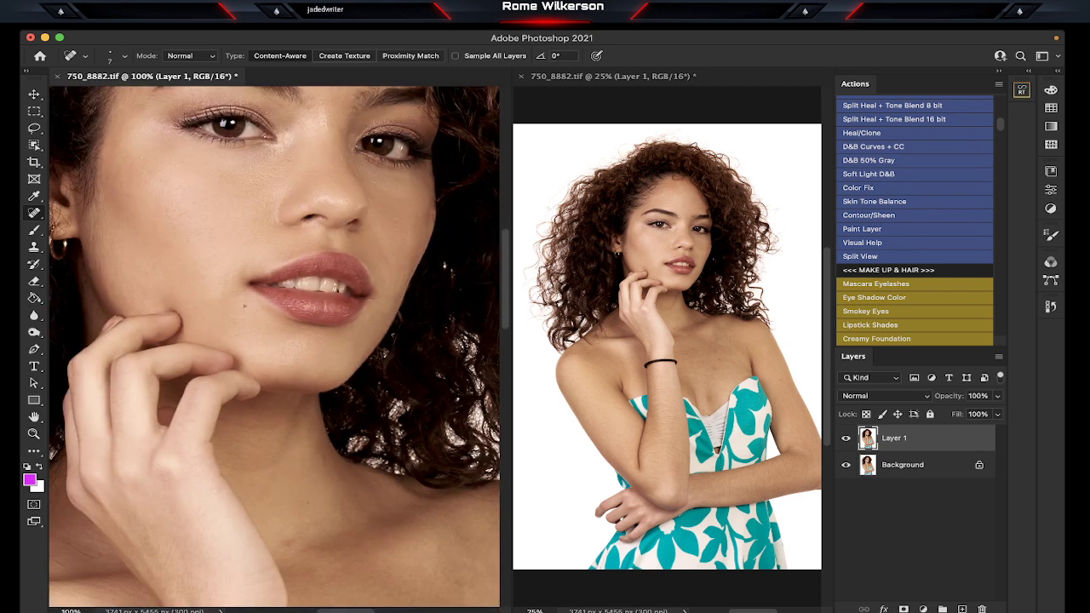
Step: Enlarge the Spot Healing Brush and heal the spots and streaks on the neck
scroll(244, 305, "down", 3)
scroll(244, 305, "down", 2)
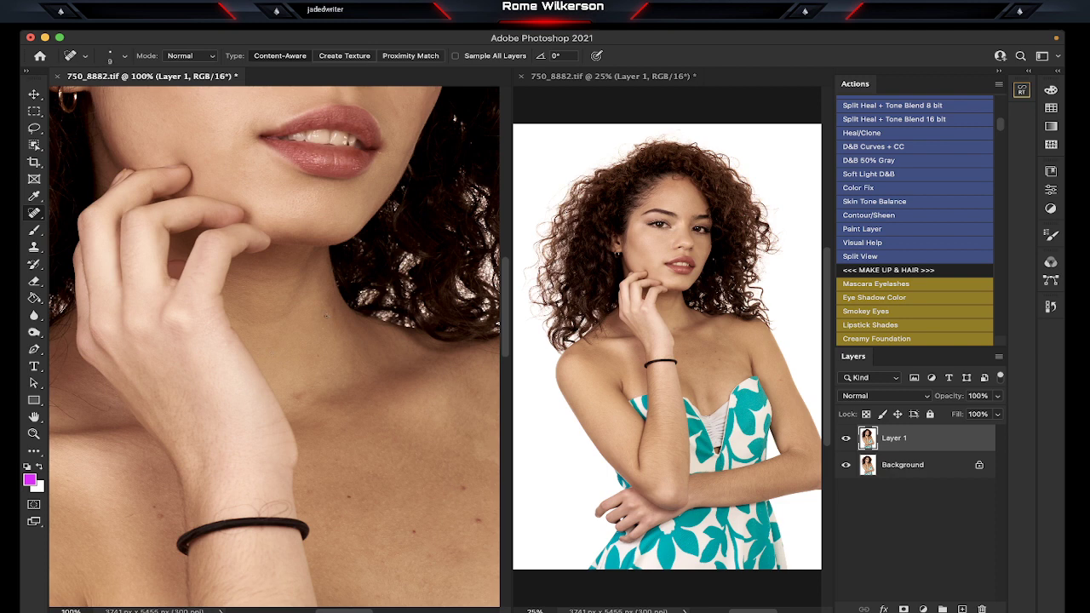
key("bracketright")
key("bracketright")
left_click(336, 310)
left_click(297, 396)
scroll(303, 394, "up", 3)
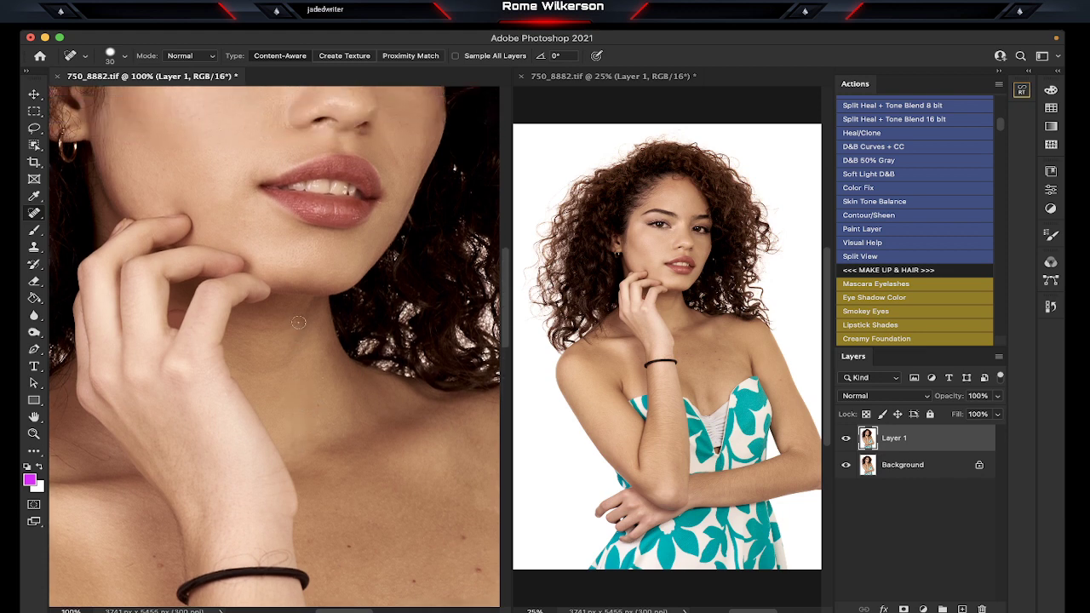
left_click_drag(303, 320, 232, 324)
left_click_drag(278, 365, 231, 367)
left_click_drag(275, 370, 233, 375)
Step: Heal the eleven blemishes scattered across the chest
scroll(311, 377, "down", 5)
scroll(311, 378, "down", 1)
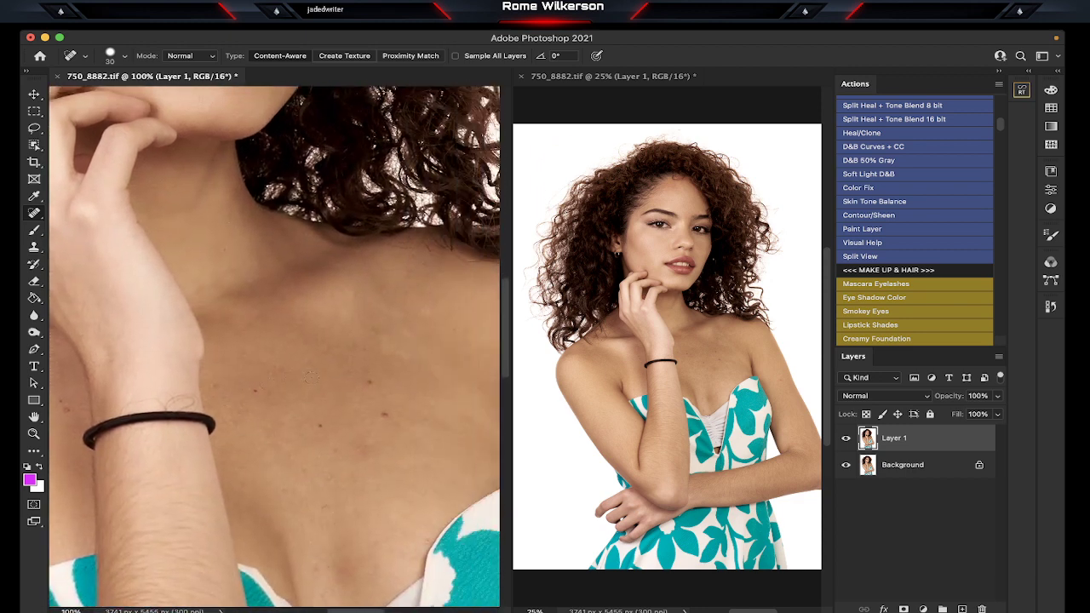
scroll(310, 378, "down", 1)
scroll(311, 377, "down", 2)
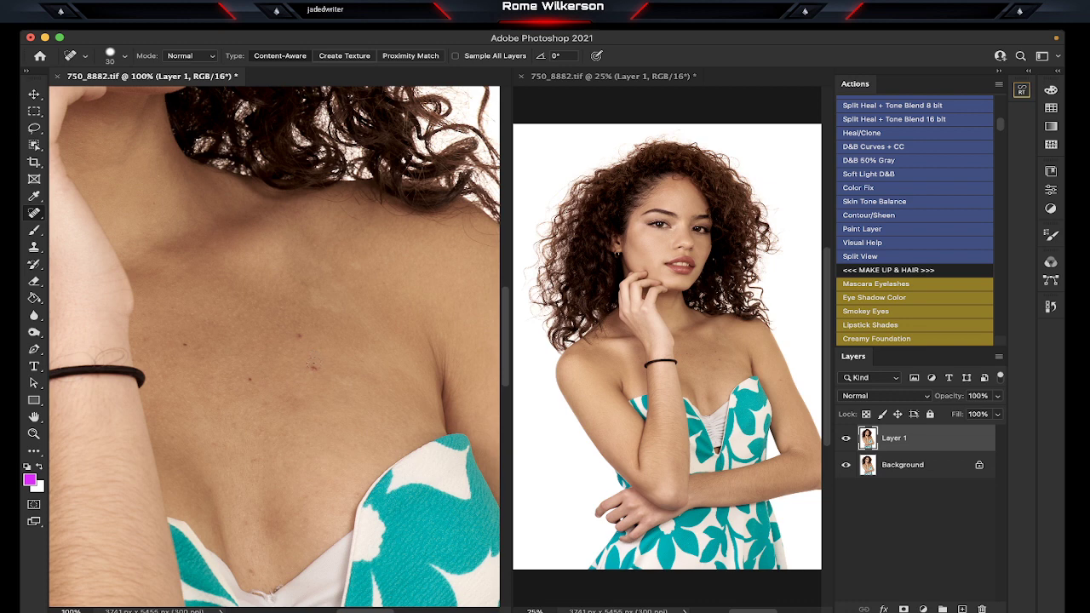
left_click(313, 366)
left_click(300, 335)
left_click(250, 382)
left_click(186, 342)
left_click(265, 406)
left_click(233, 426)
left_click(251, 575)
left_click(253, 551)
left_click(247, 525)
left_click(300, 397)
left_click(303, 284)
Step: Heal the marks on the shoulder, upper arm and elbow
scroll(304, 284, "right", 5)
scroll(298, 285, "down", 2)
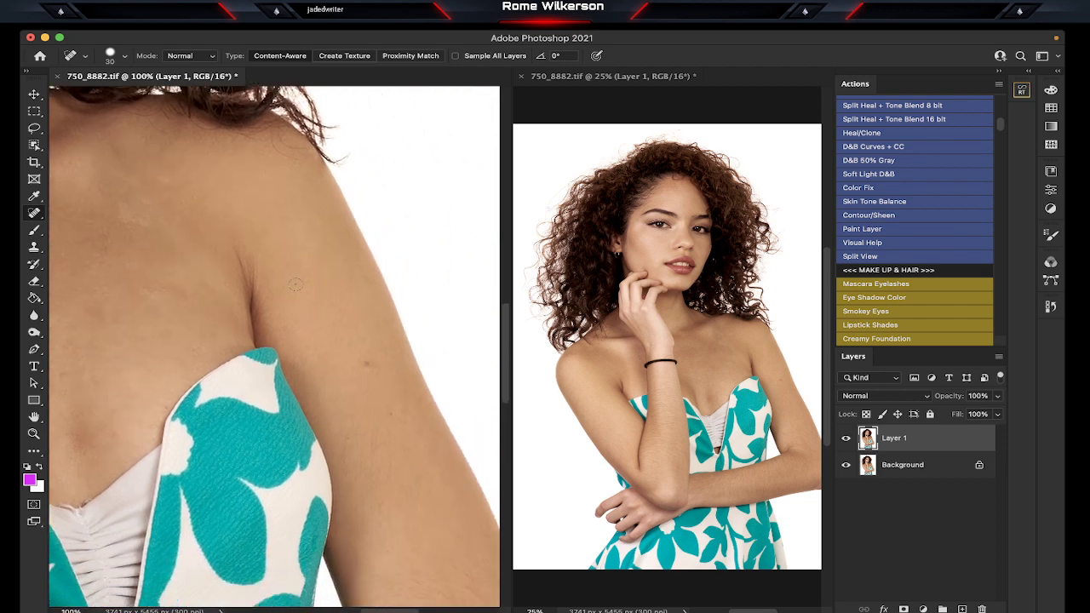
left_click(366, 366)
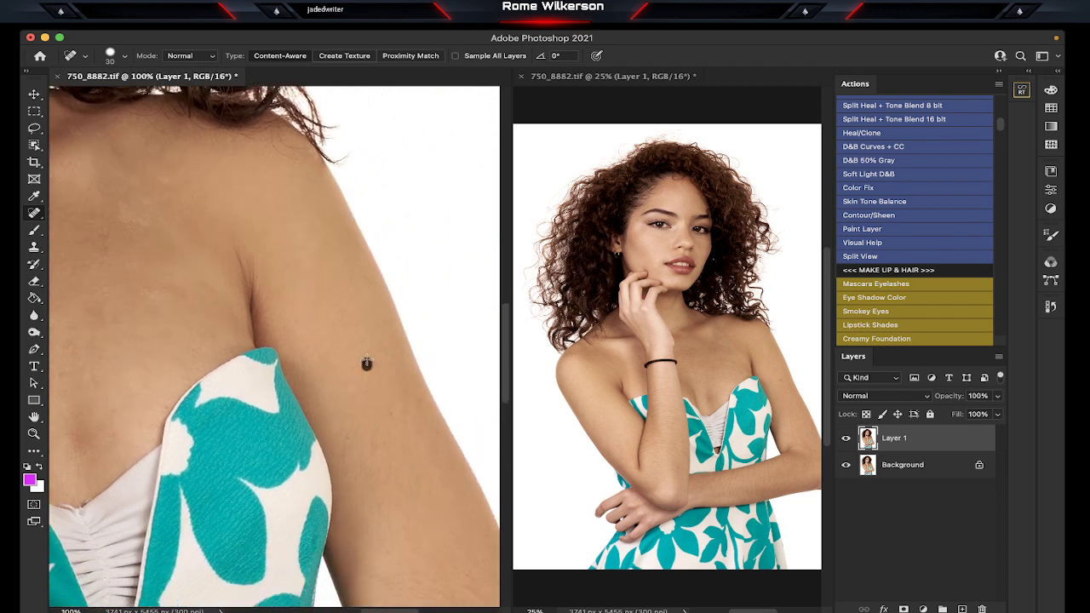
left_click(391, 414)
scroll(374, 391, "down", 5)
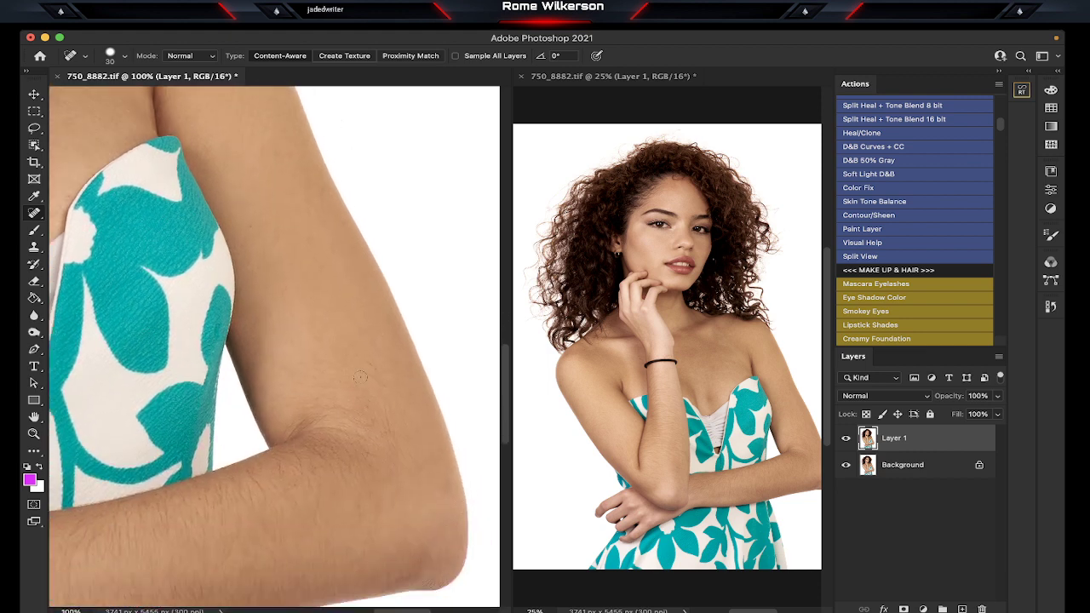
scroll(360, 377, "down", 3)
scroll(360, 376, "left", 5)
scroll(360, 376, "down", 5)
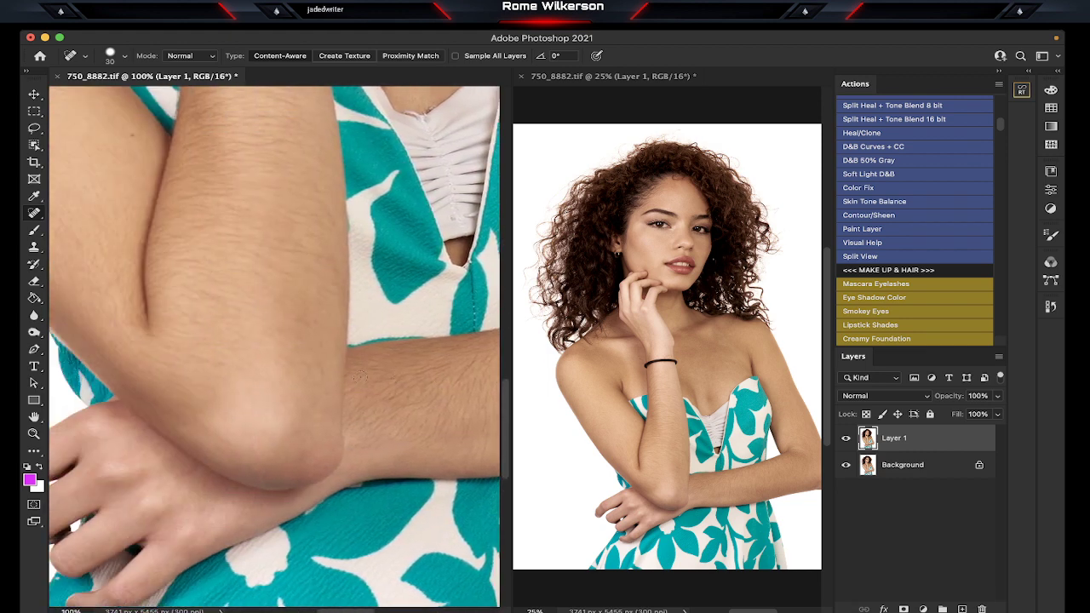
scroll(360, 376, "down", 2)
scroll(360, 376, "left", 1)
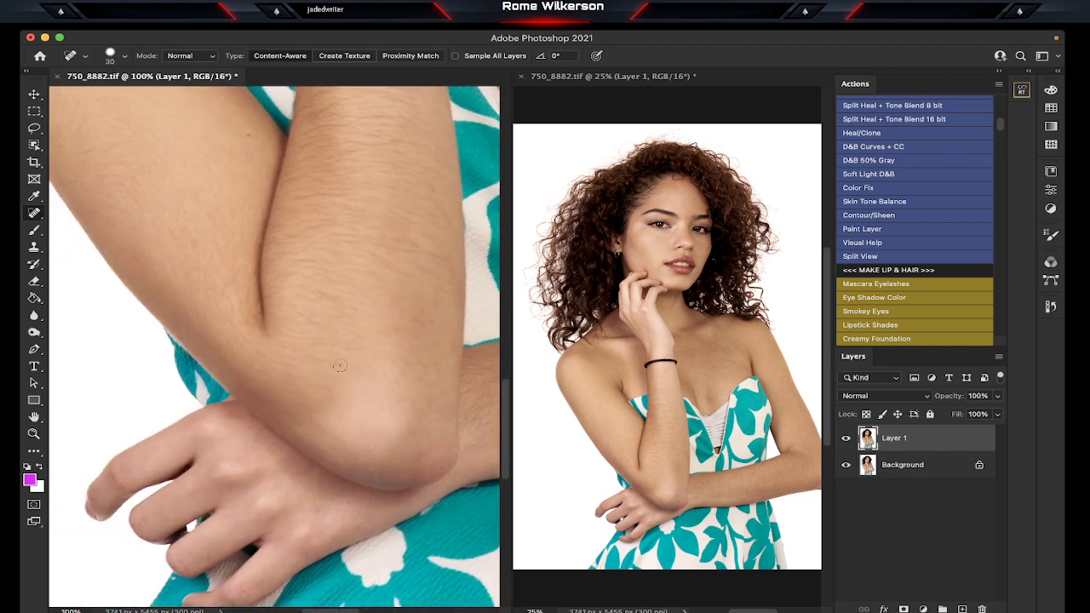
left_click(337, 365)
Step: Heal the marks on the wrist above and beside the bracelet
scroll(337, 366, "up", 3)
scroll(336, 361, "up", 3)
scroll(335, 356, "up", 1)
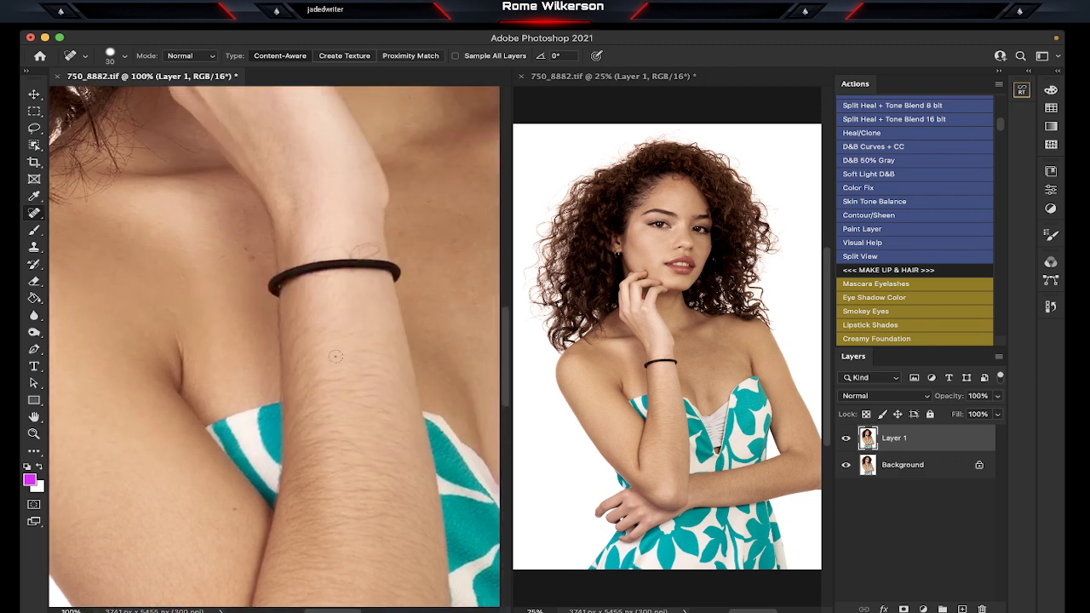
scroll(336, 356, "up", 3)
scroll(337, 357, "up", 1)
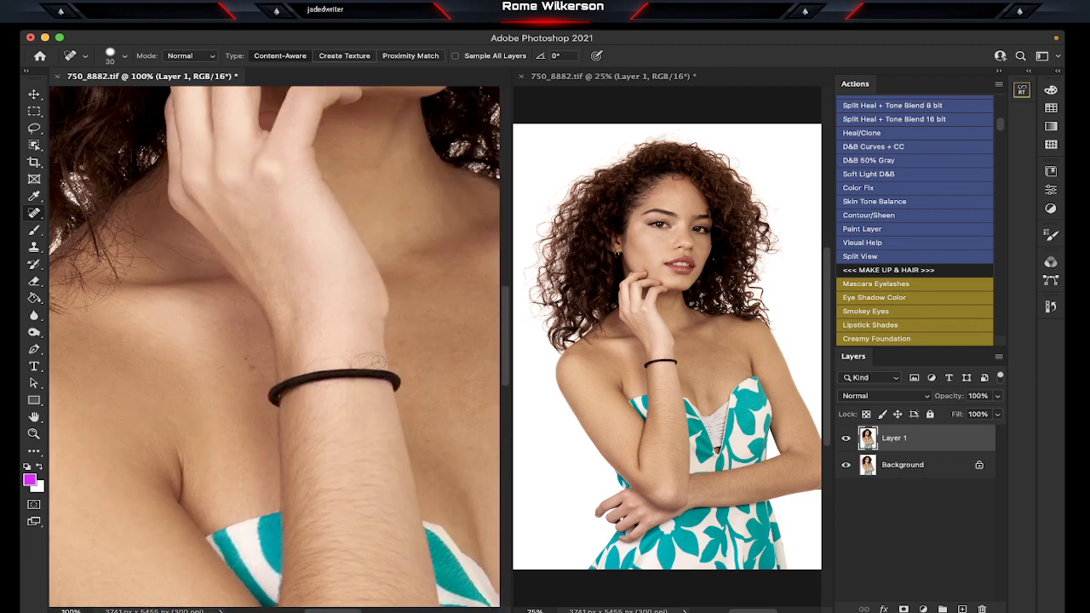
left_click_drag(378, 360, 352, 363)
left_click_drag(345, 365, 308, 367)
left_click_drag(375, 365, 366, 367)
left_click_drag(251, 371, 243, 358)
scroll(260, 366, "up", 1)
scroll(298, 371, "right", 2)
left_click(359, 368)
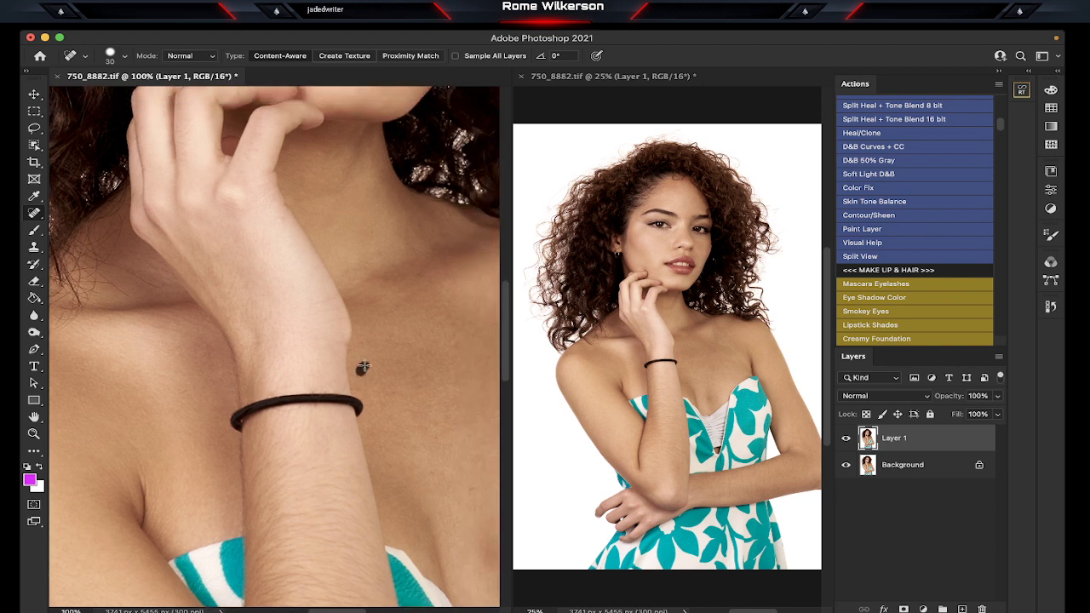
Step: Heal the remaining small spots on the forearm and upper arm
scroll(290, 379, "down", 5)
scroll(289, 379, "left", 2)
scroll(247, 392, "down", 2)
scroll(245, 394, "up", 1)
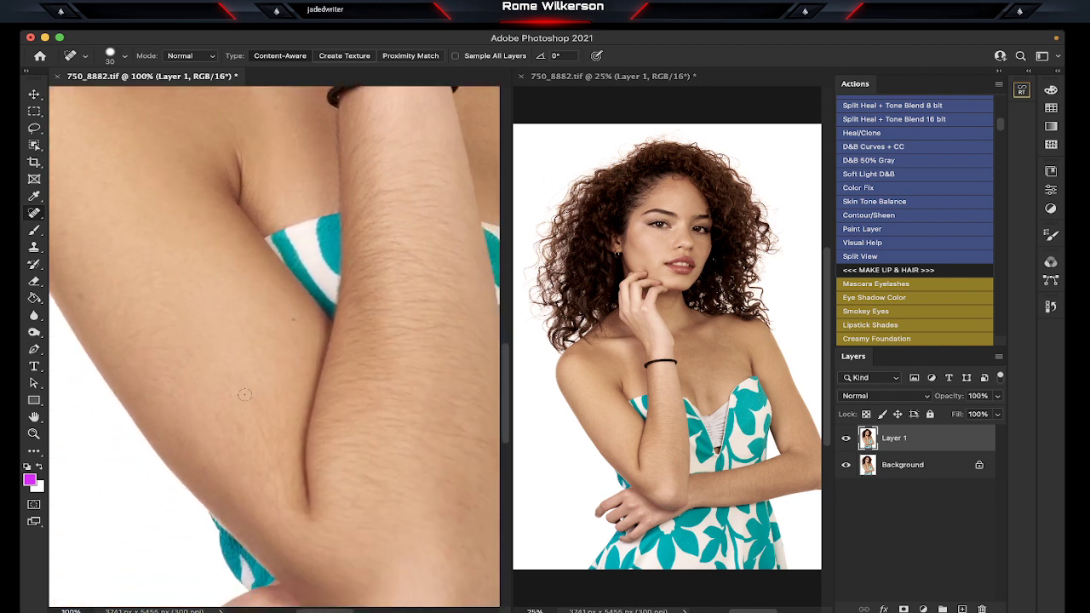
scroll(244, 394, "right", 2)
left_click(283, 340)
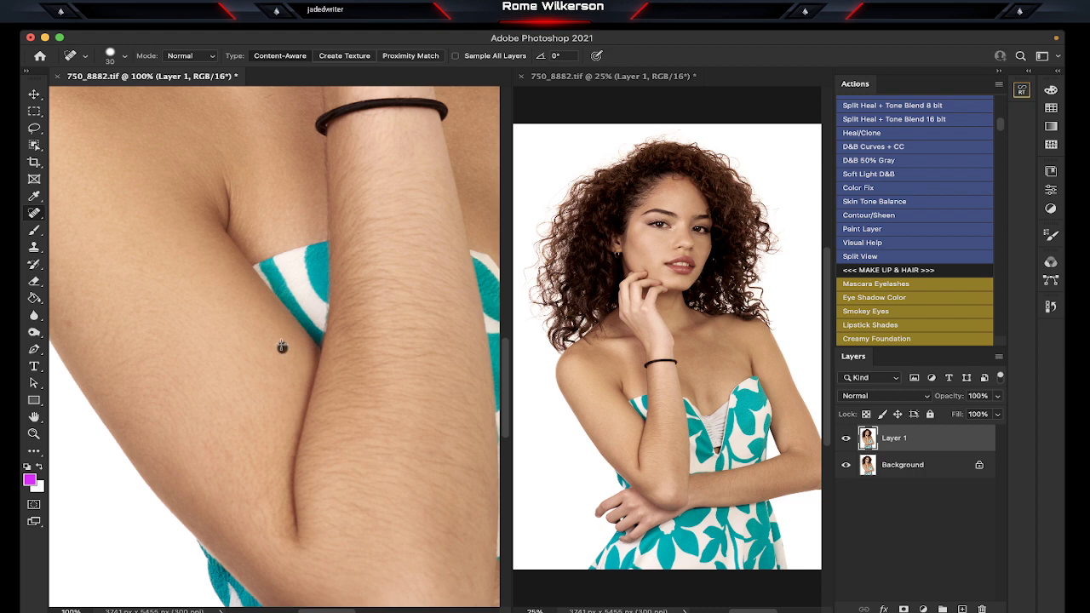
scroll(255, 349, "up", 5)
scroll(247, 351, "left", 2)
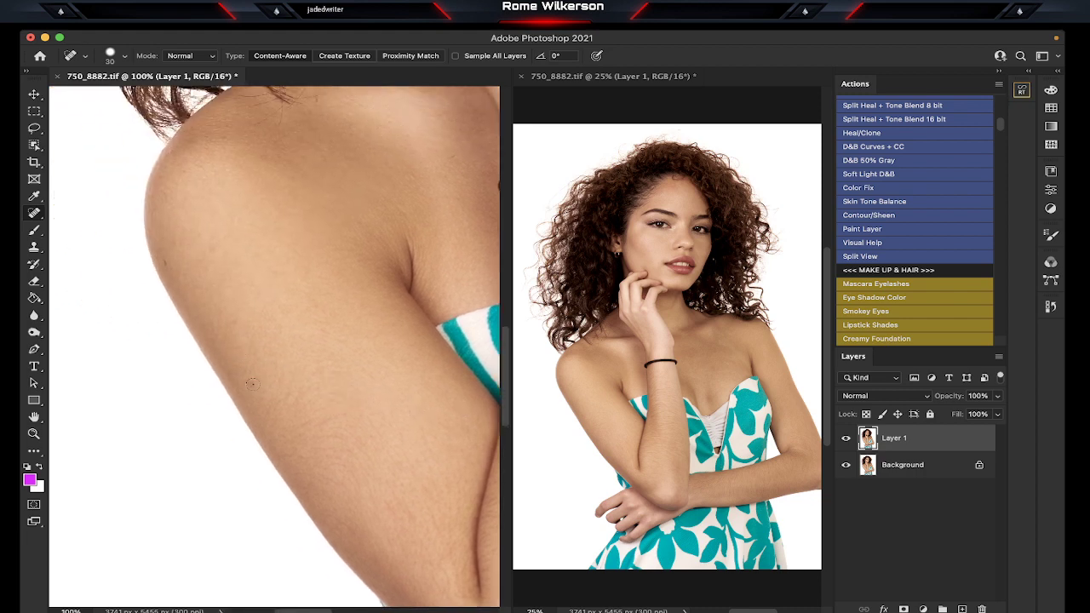
left_click(251, 382)
scroll(252, 383, "up", 5)
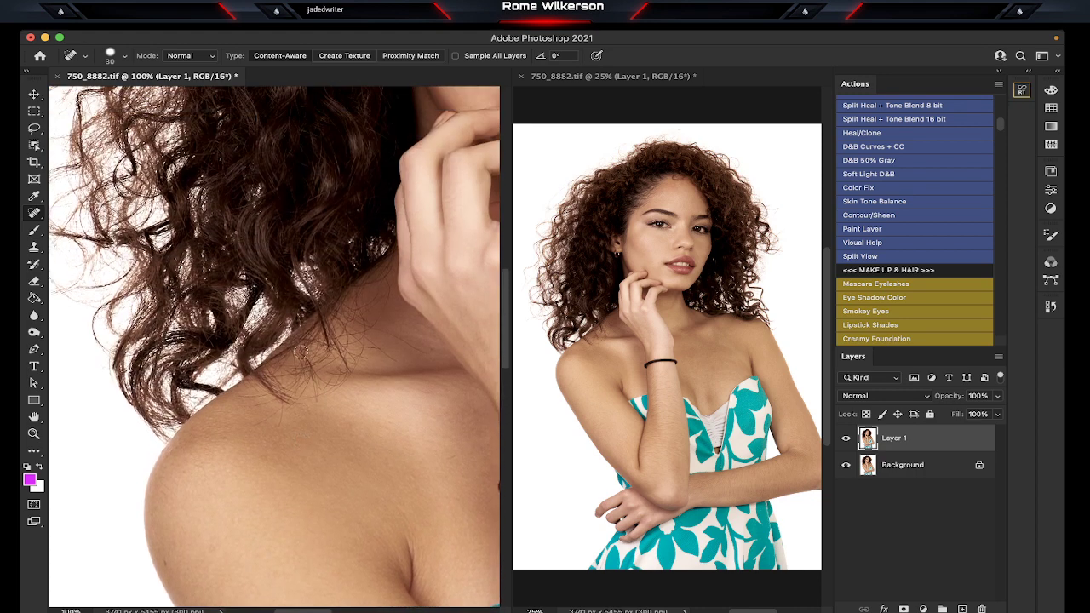
scroll(301, 351, "right", 3)
scroll(301, 352, "up", 2)
scroll(302, 352, "up", 2)
scroll(303, 351, "up", 3)
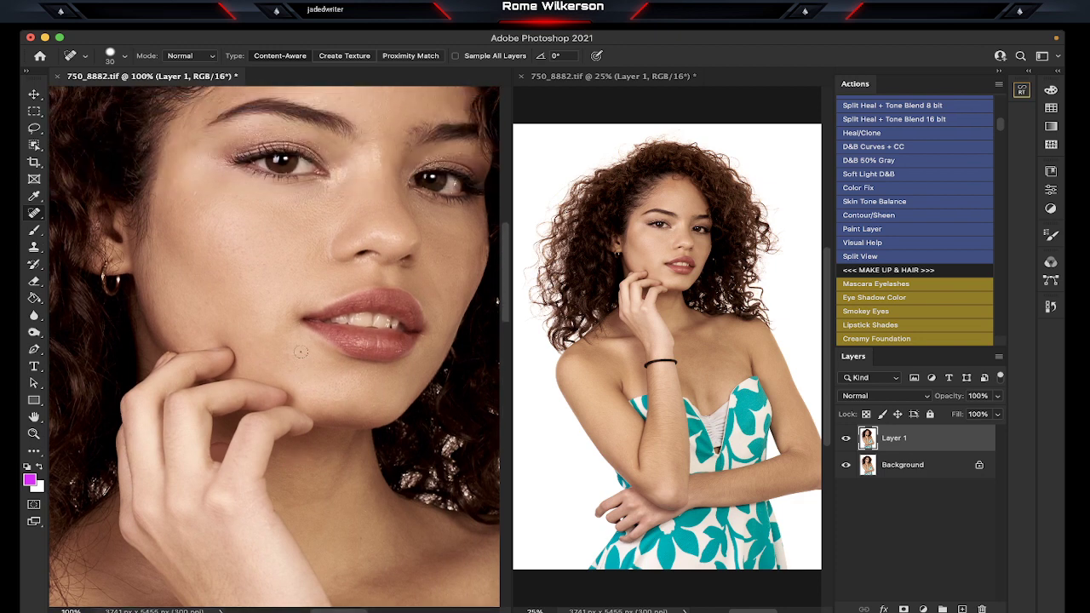
Step: Zoom out to the face and scroll the Actions panel to the Frequency Separation actions
key("ctrl+minus")
key("ctrl+minus")
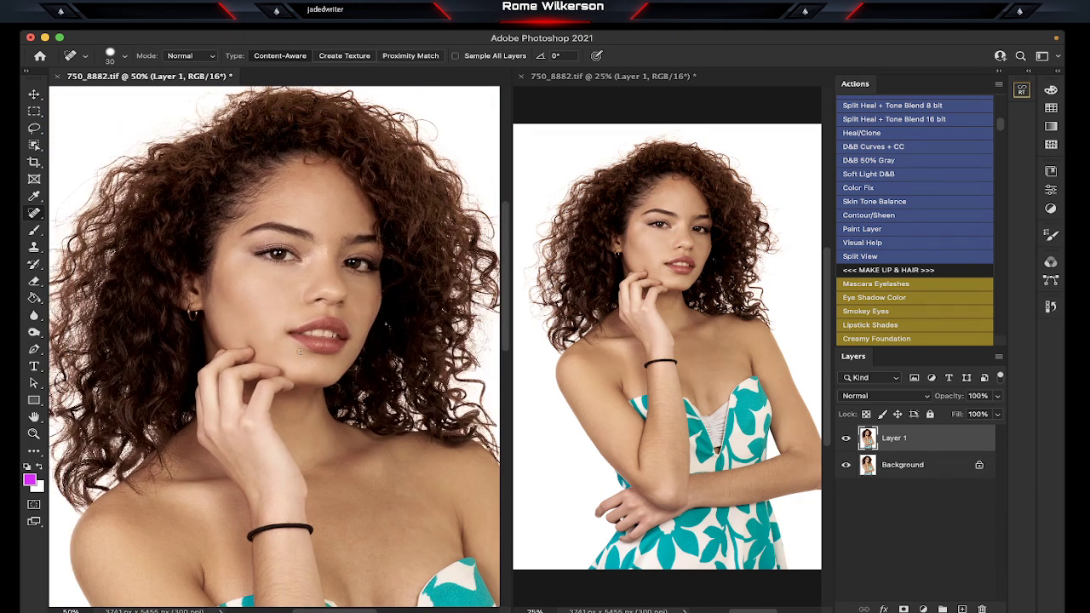
scroll(299, 350, "down", 3)
scroll(300, 350, "down", 2)
scroll(299, 350, "right", 2)
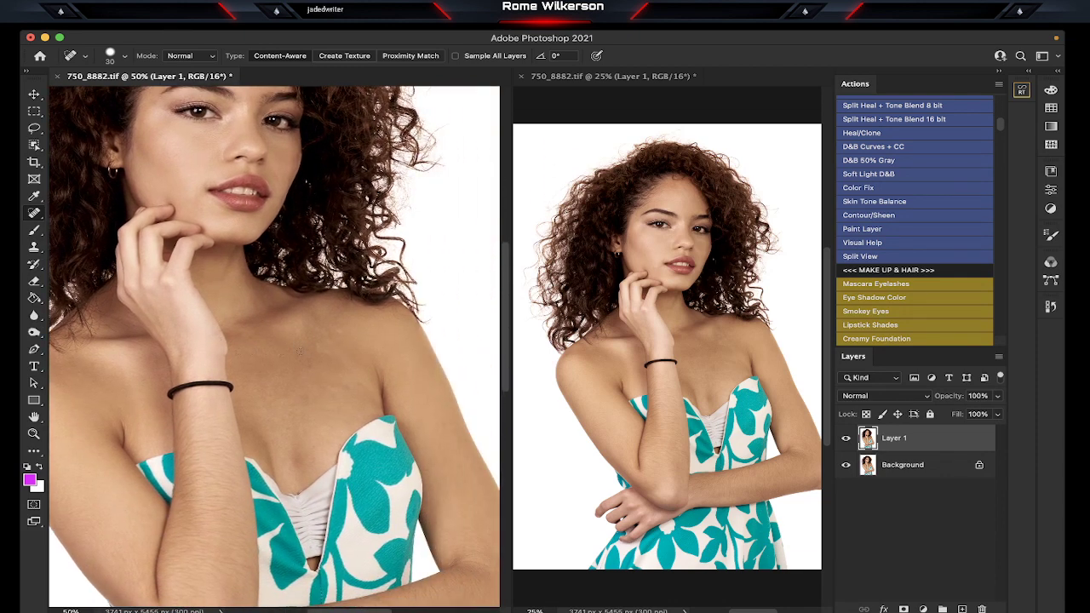
scroll(300, 351, "down", 5)
scroll(299, 350, "down", 1)
scroll(300, 351, "down", 8)
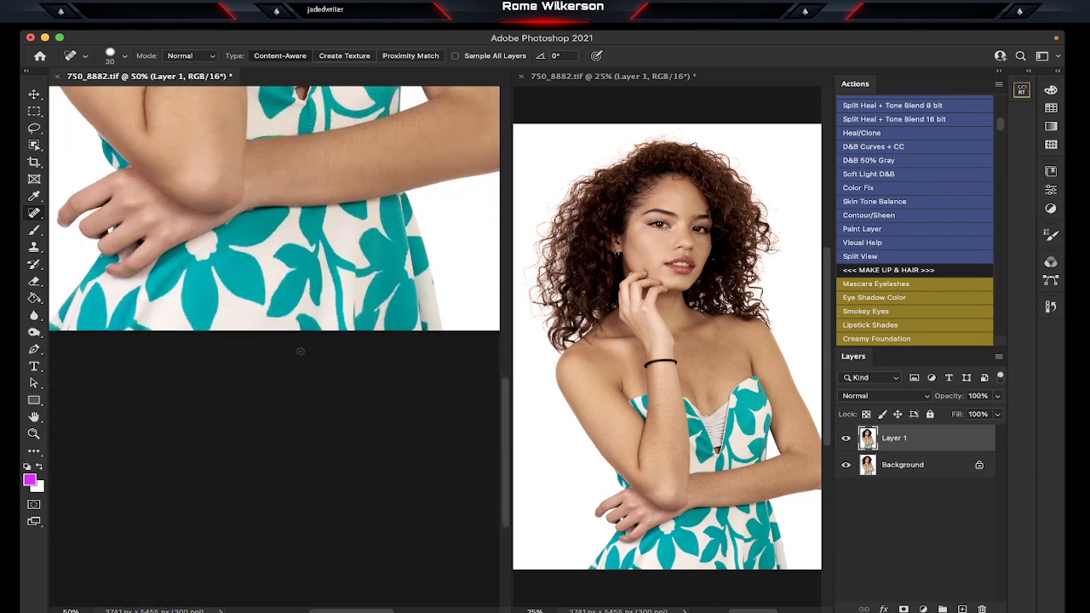
scroll(299, 351, "up", 5)
scroll(300, 351, "up", 5)
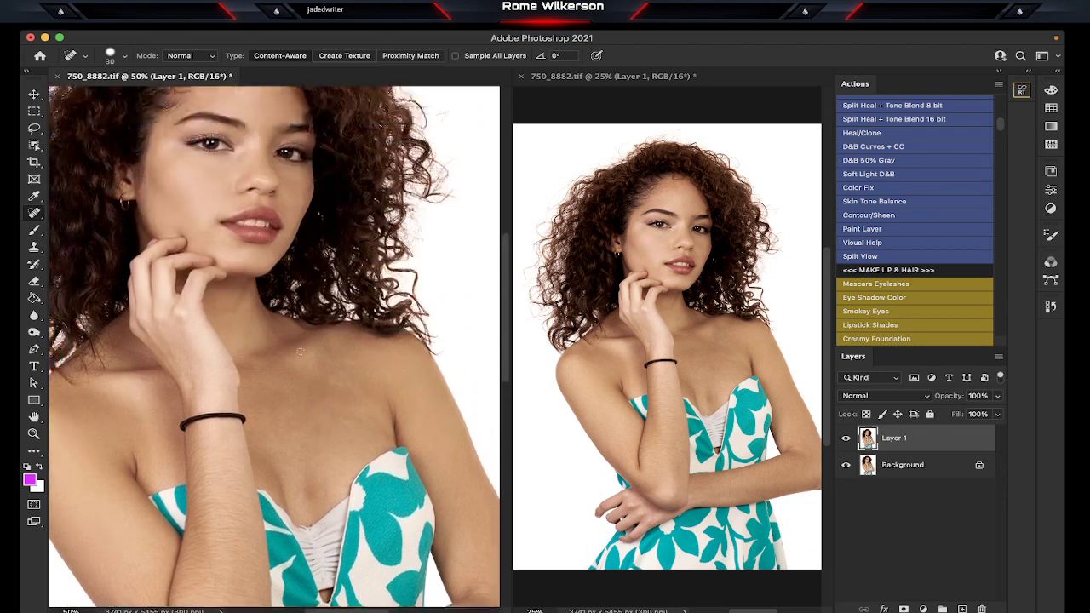
scroll(299, 351, "up", 3)
scroll(299, 350, "left", 1)
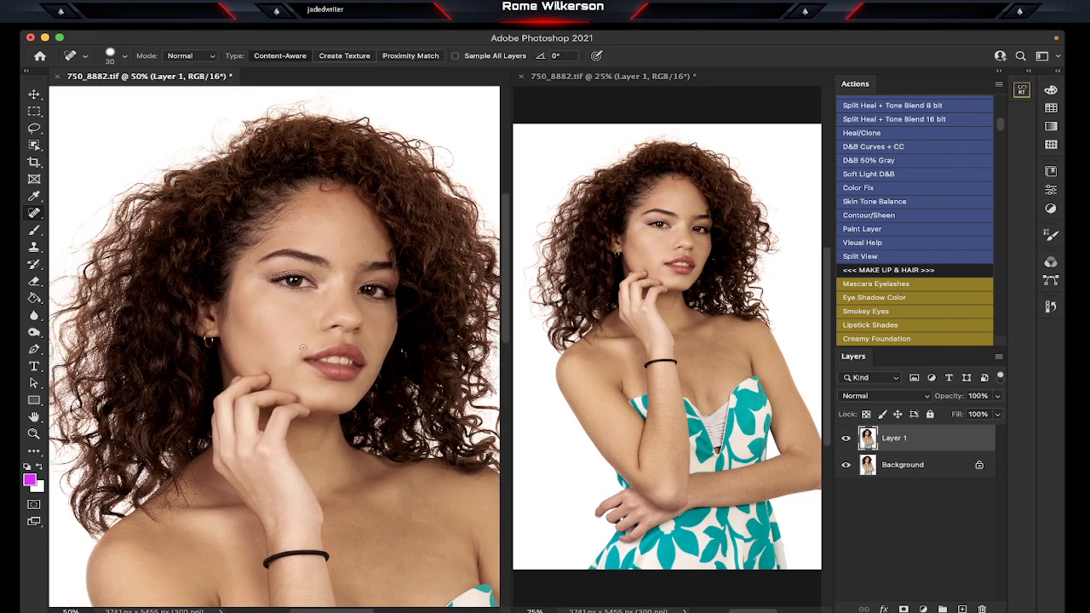
scroll(303, 347, "down", 1)
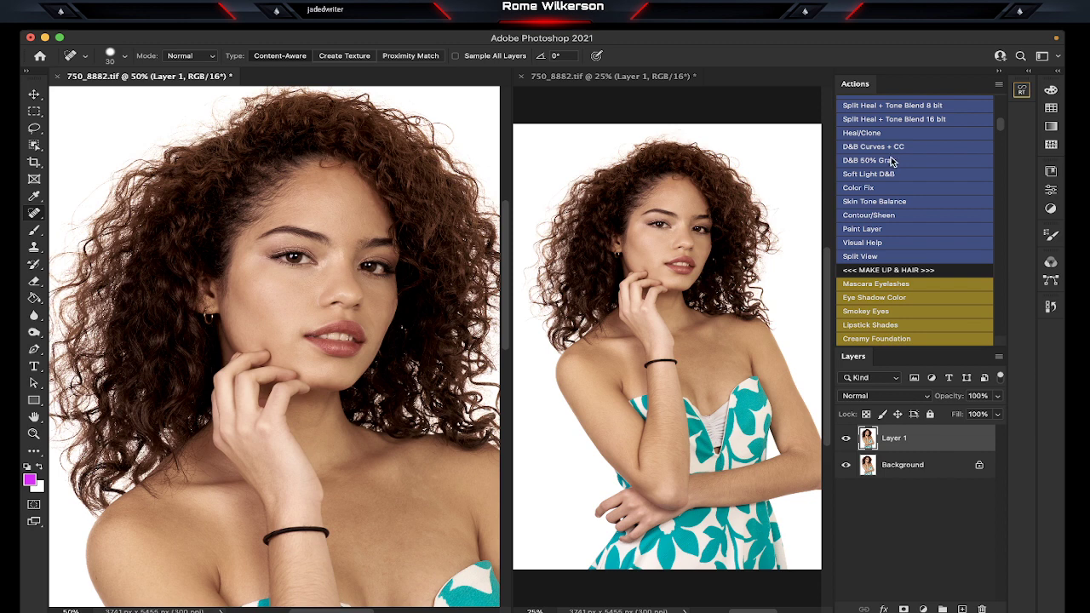
scroll(891, 161, "up", 2)
scroll(891, 161, "up", 2)
scroll(891, 161, "up", 5)
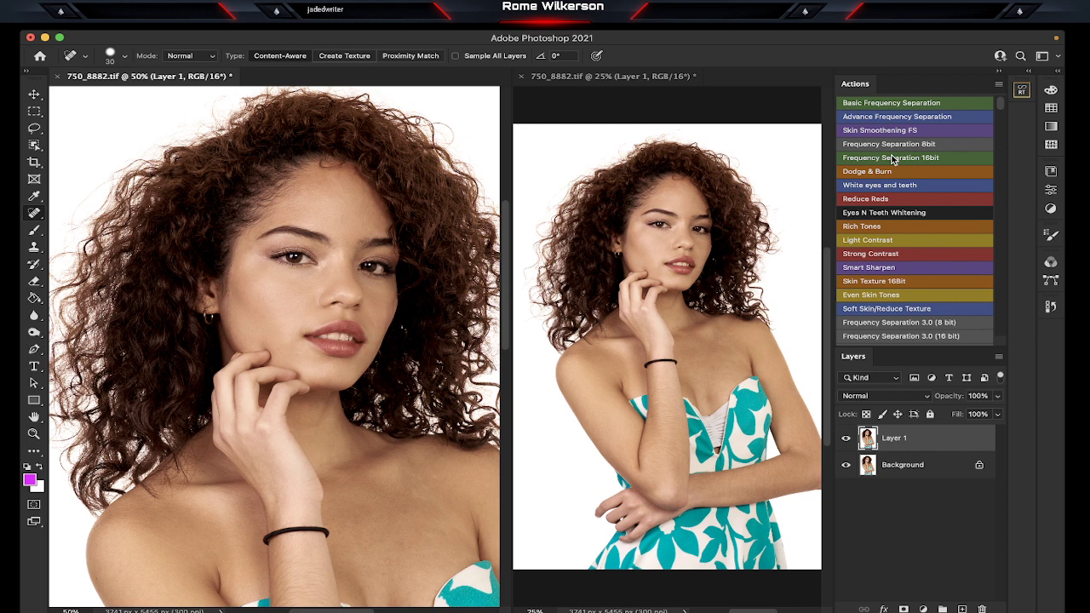
Step: Run the Frequency Separation 16bit action and blur Low - FS with a 10.1 px radius
left_click(892, 159)
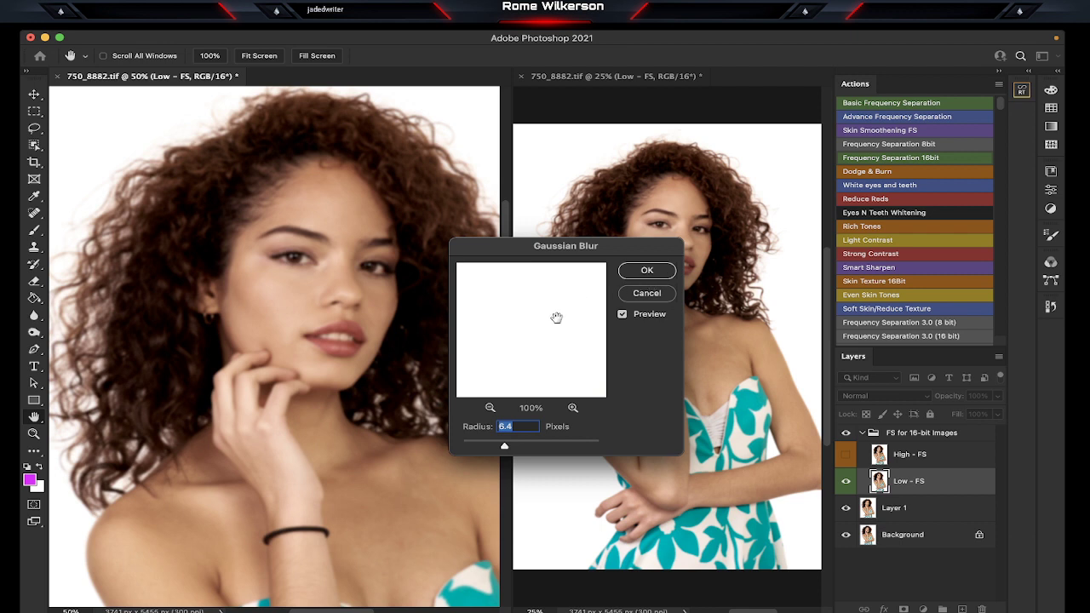
left_click(490, 409)
left_click(490, 410)
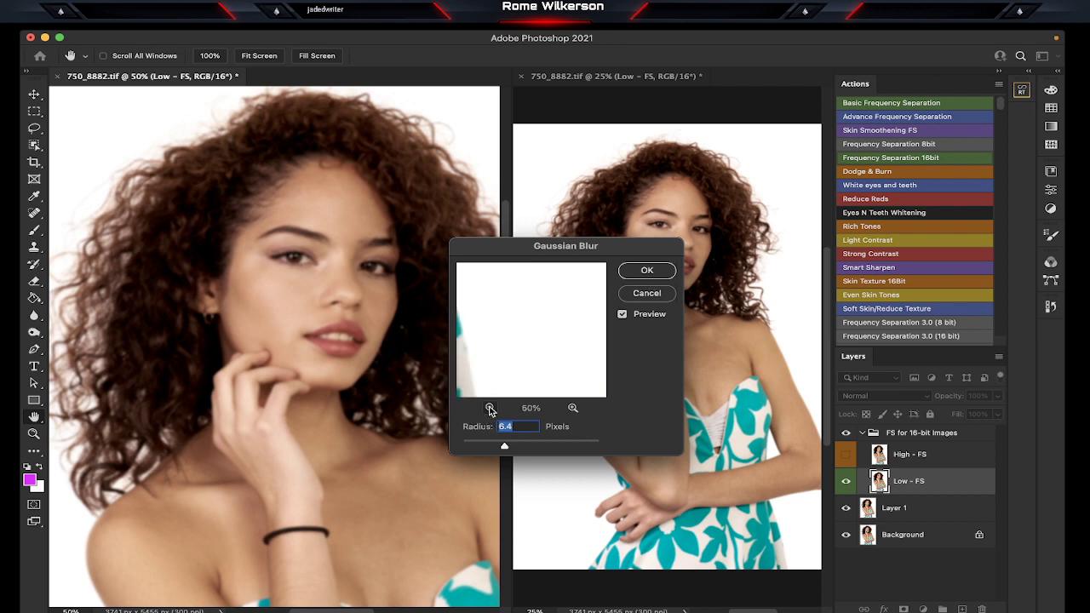
left_click(490, 410)
left_click(489, 409)
mouse_move(503, 318)
left_mouse_down()
mouse_move(572, 368)
mouse_move(550, 345)
left_mouse_up()
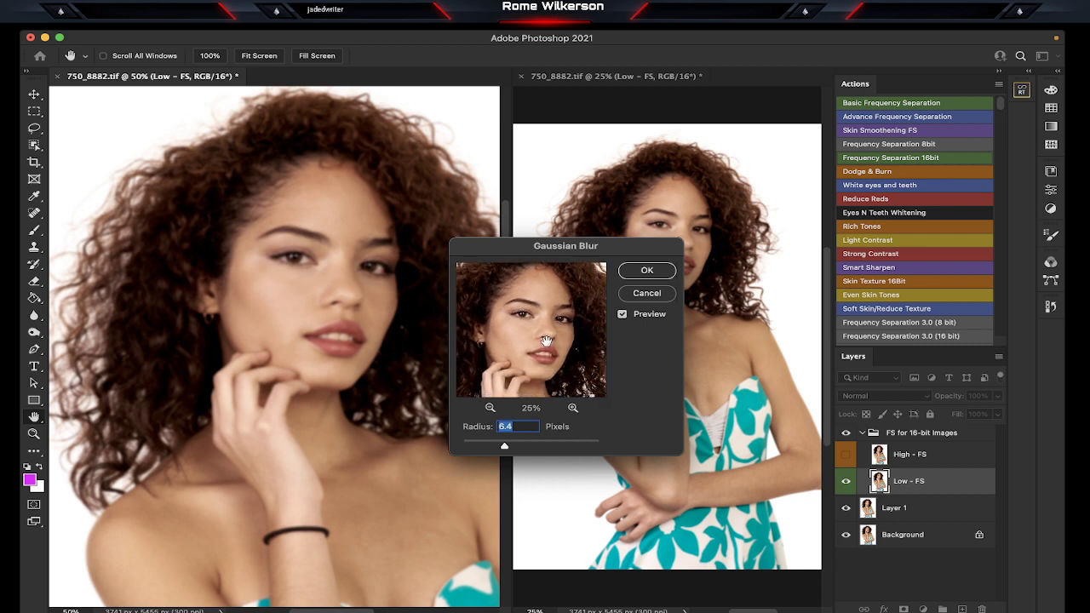
left_click(573, 410)
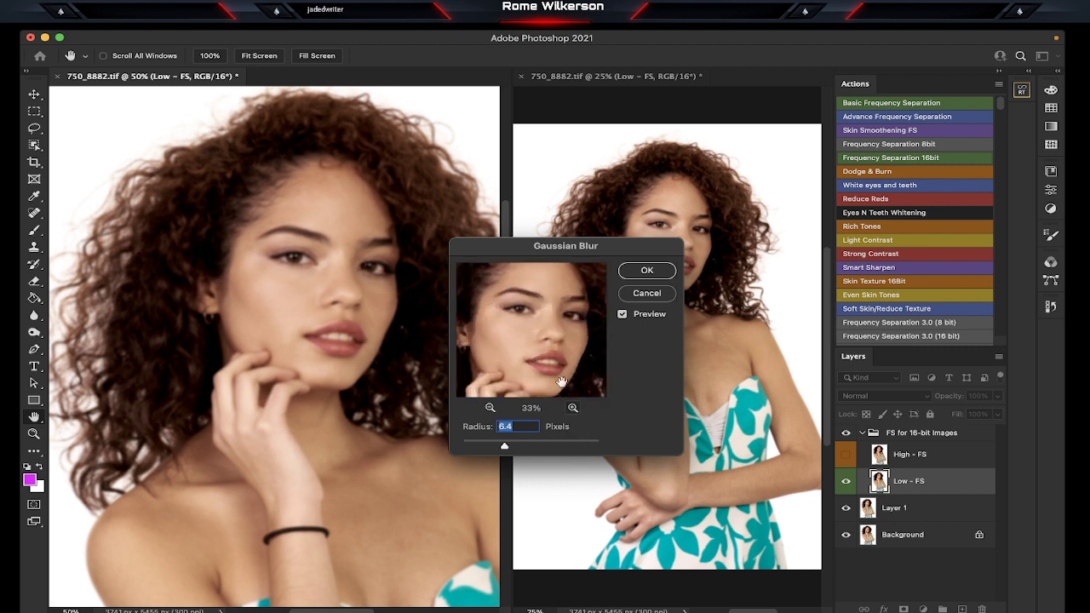
left_click_drag(506, 449, 512, 449)
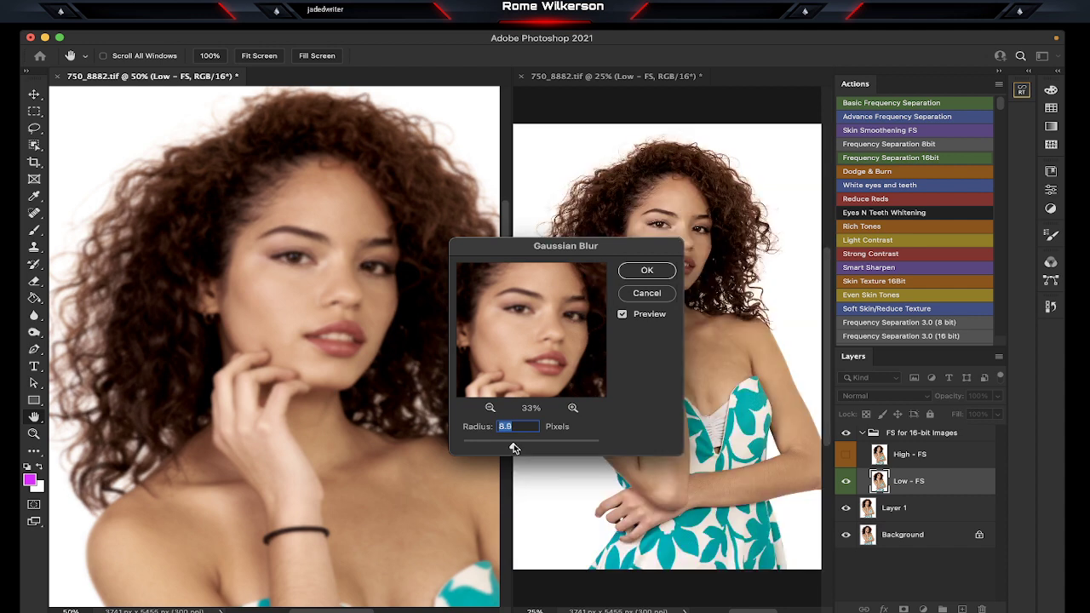
left_click_drag(517, 449, 520, 449)
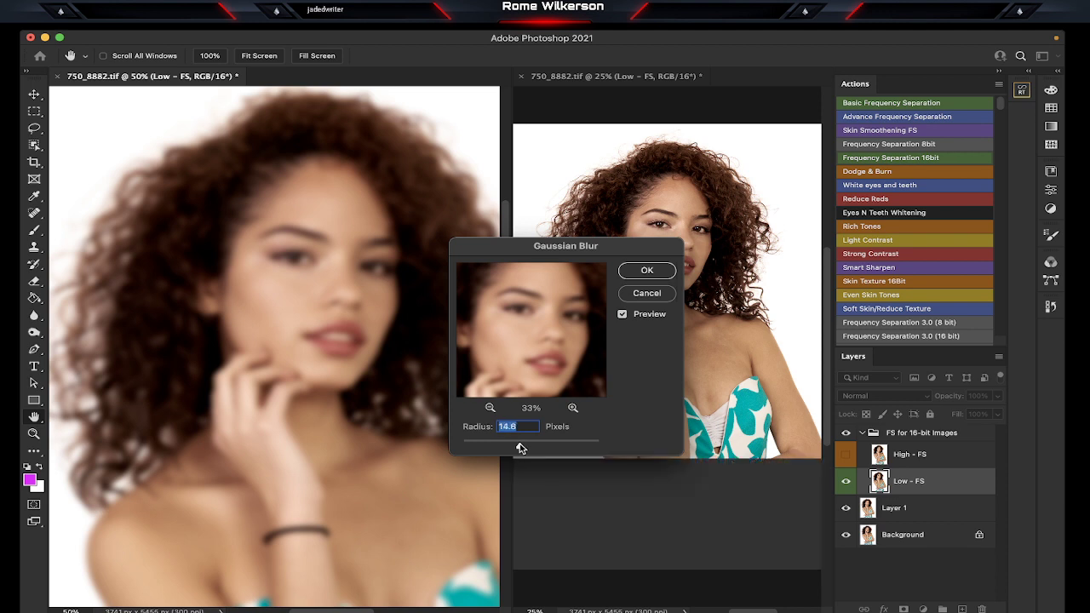
left_click_drag(519, 449, 518, 449)
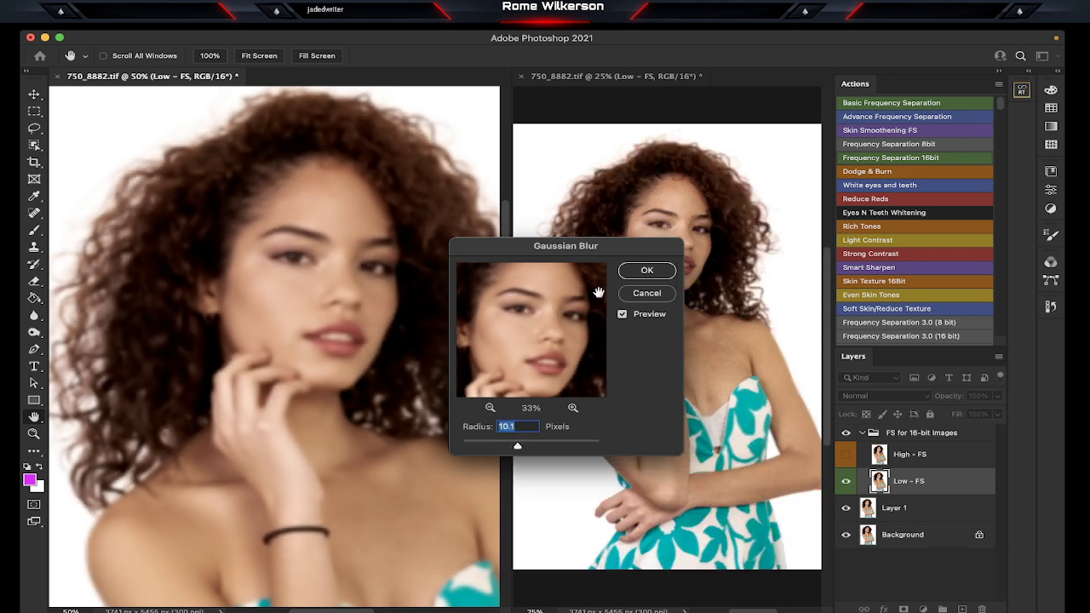
left_click(644, 270)
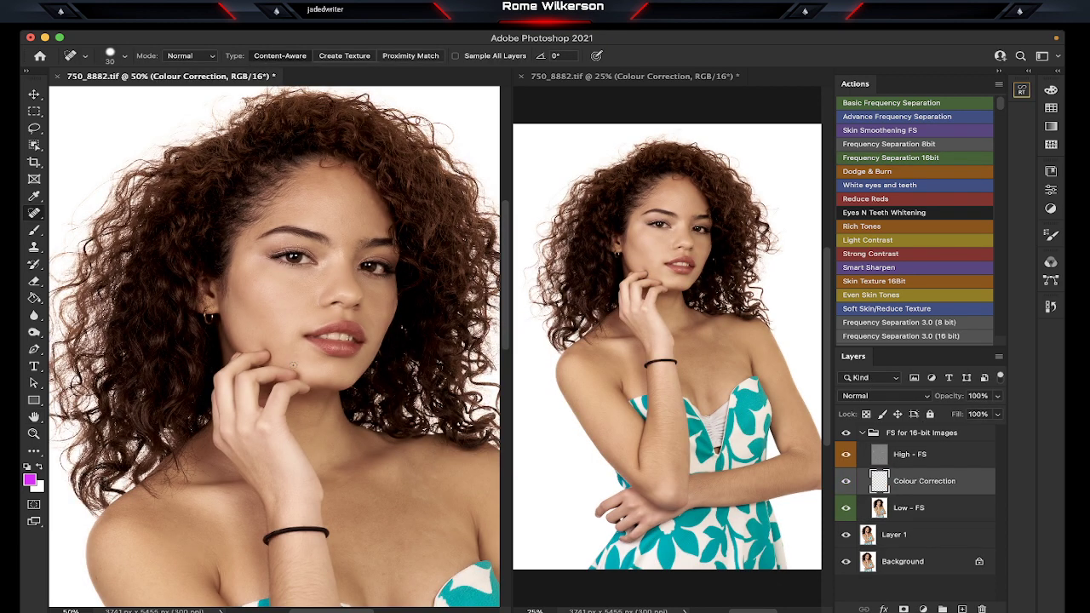
Step: Zoom in on the face and add a Black & White layer above High - FS, Reds at -36
left_click(33, 435)
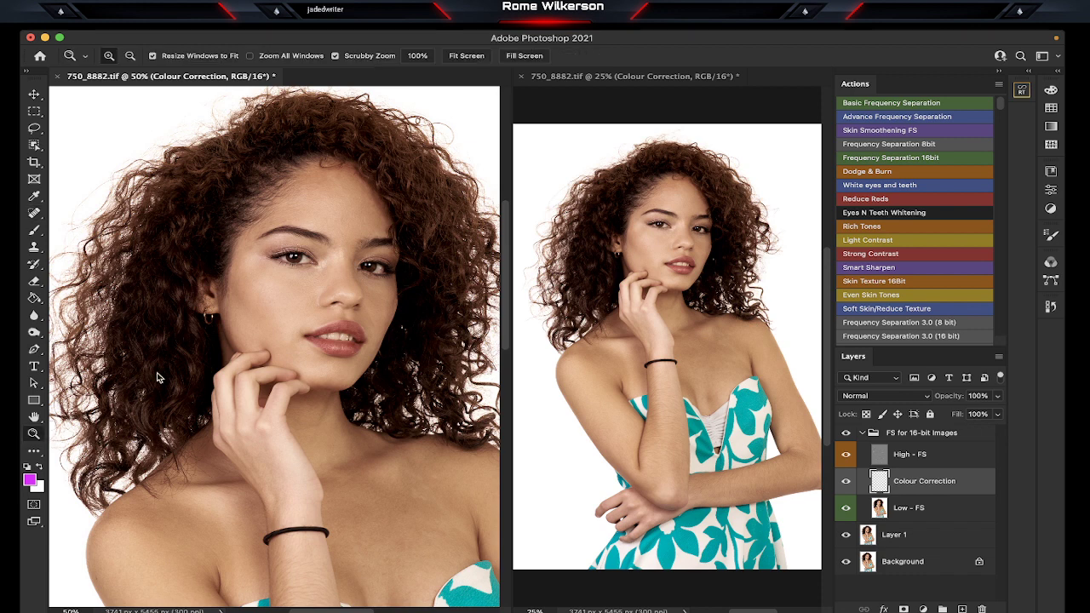
left_click(318, 285)
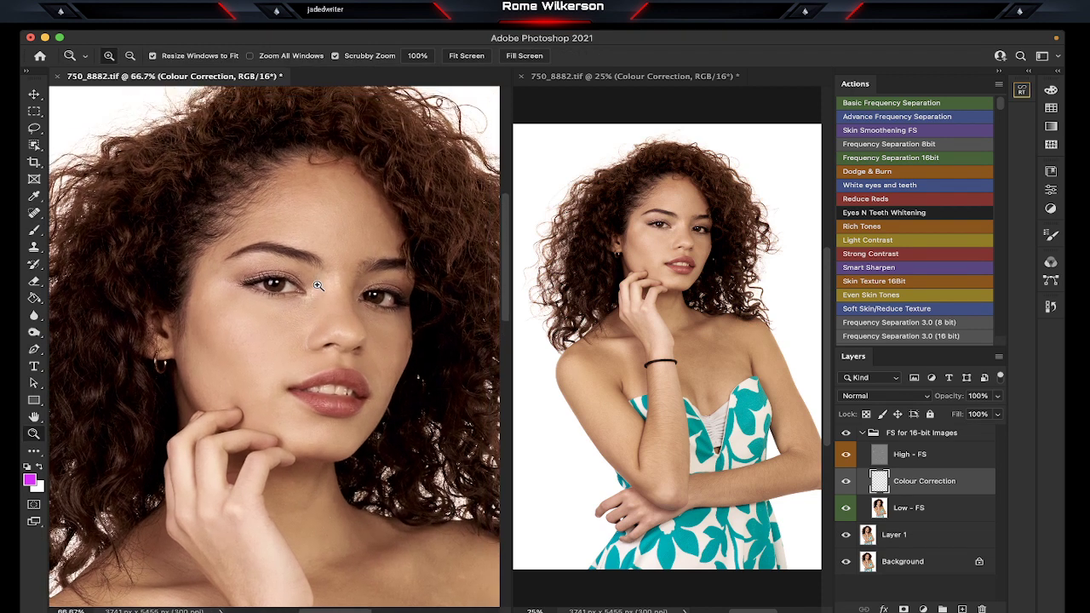
left_click(947, 455)
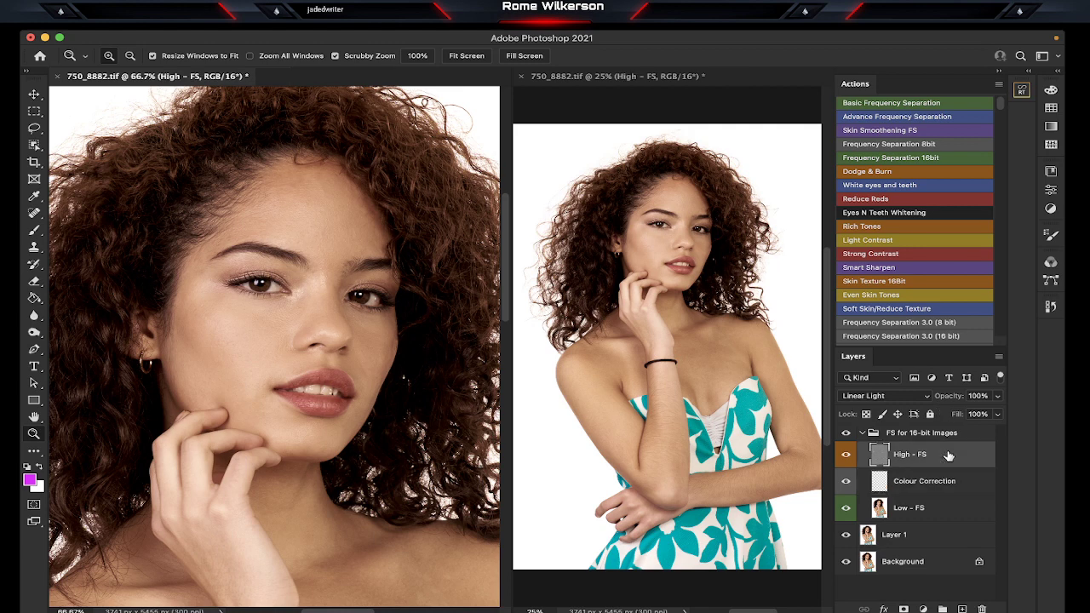
left_click(924, 609)
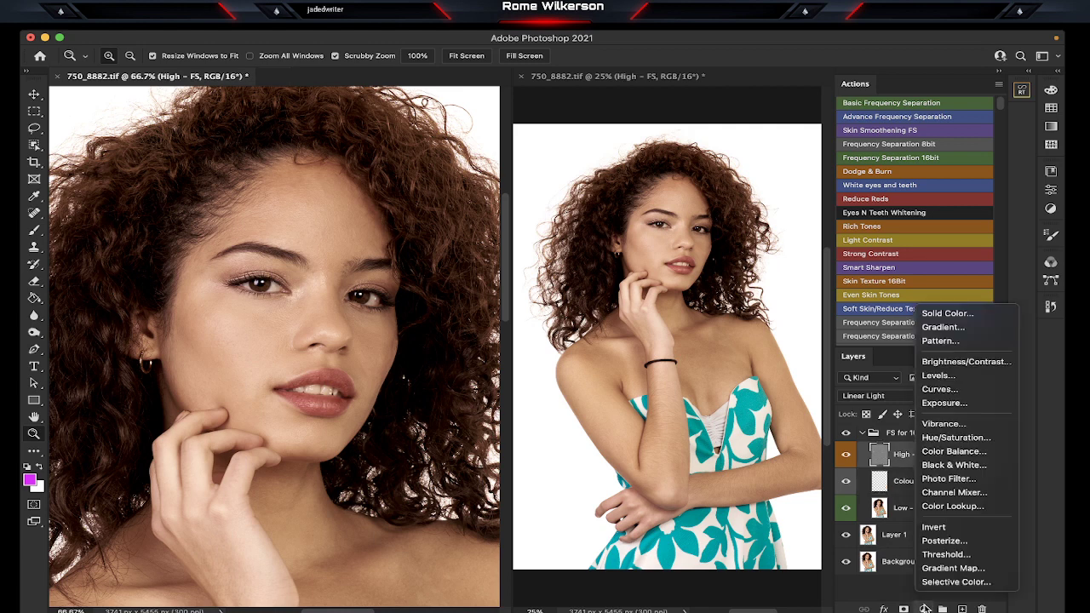
left_click(926, 465)
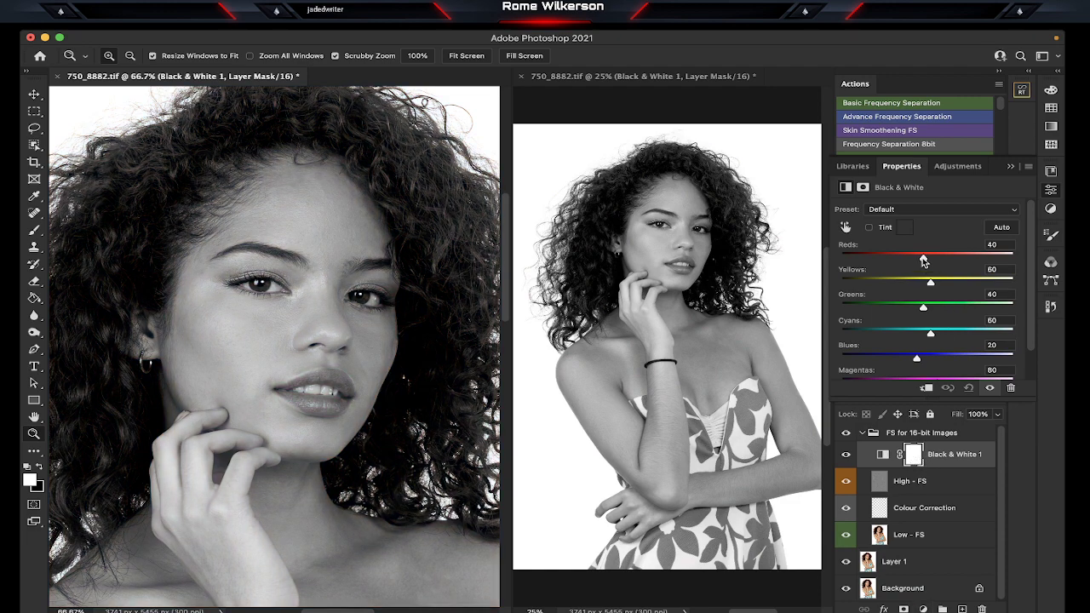
left_click_drag(924, 261, 898, 262)
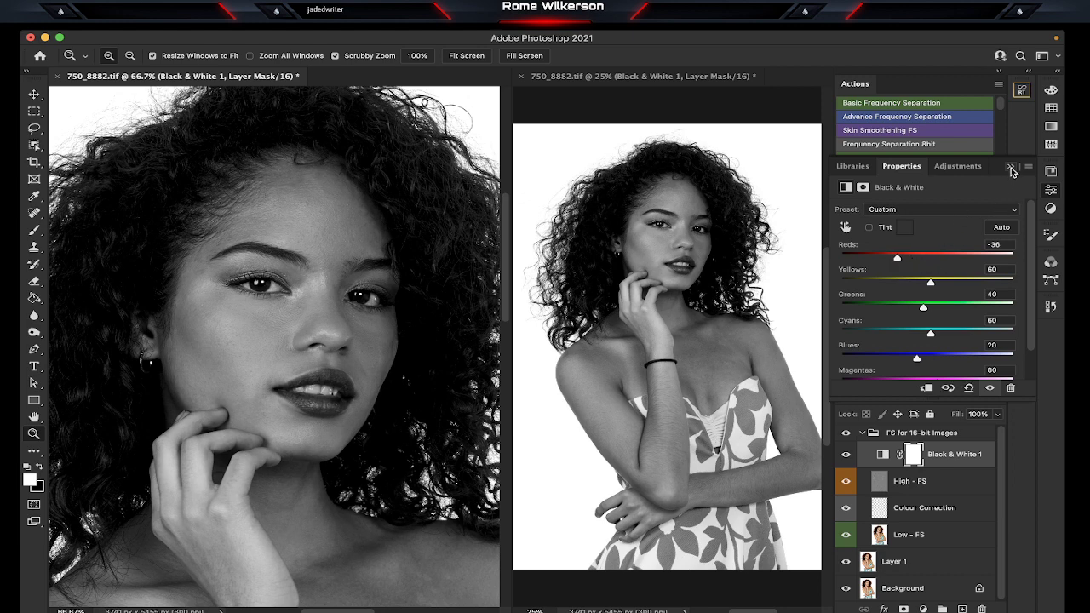
left_click(1011, 167)
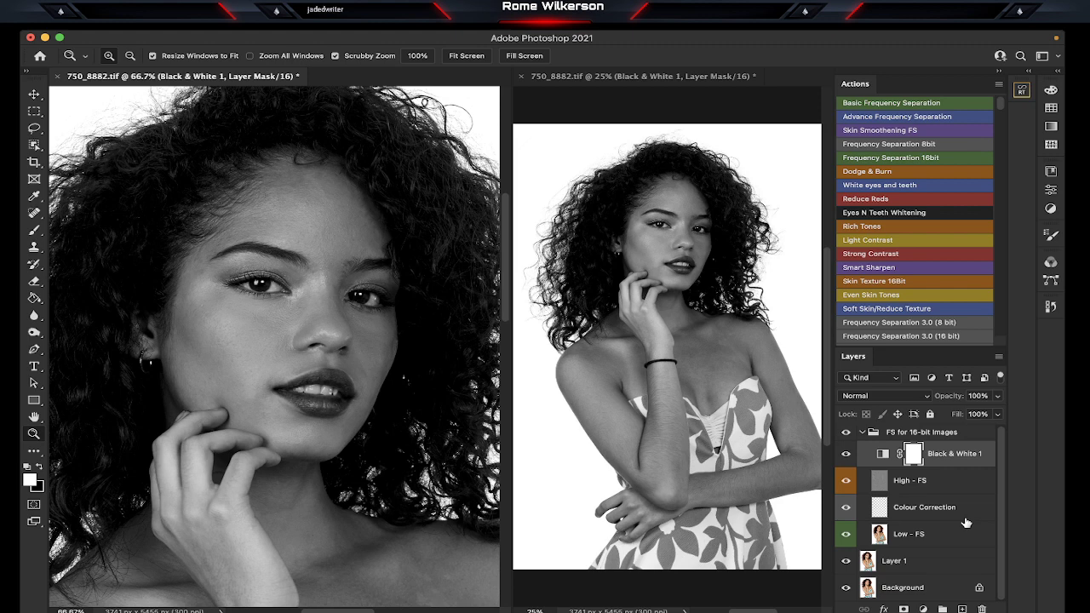
Step: Hide High - FS and switch to the Mixer Brush on the Low - FS layer
left_click(845, 480)
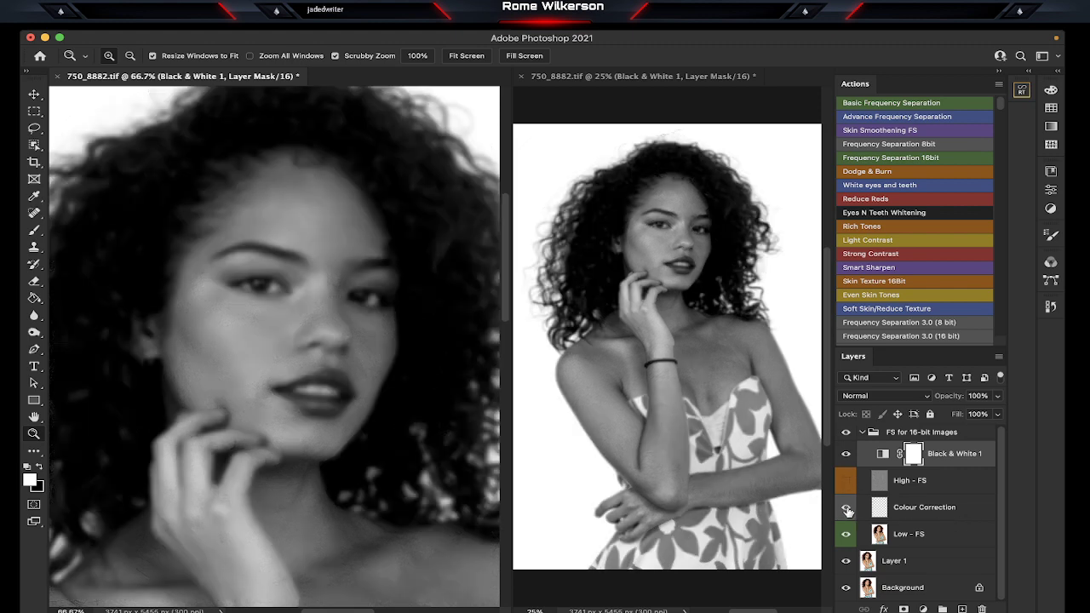
left_click(944, 535)
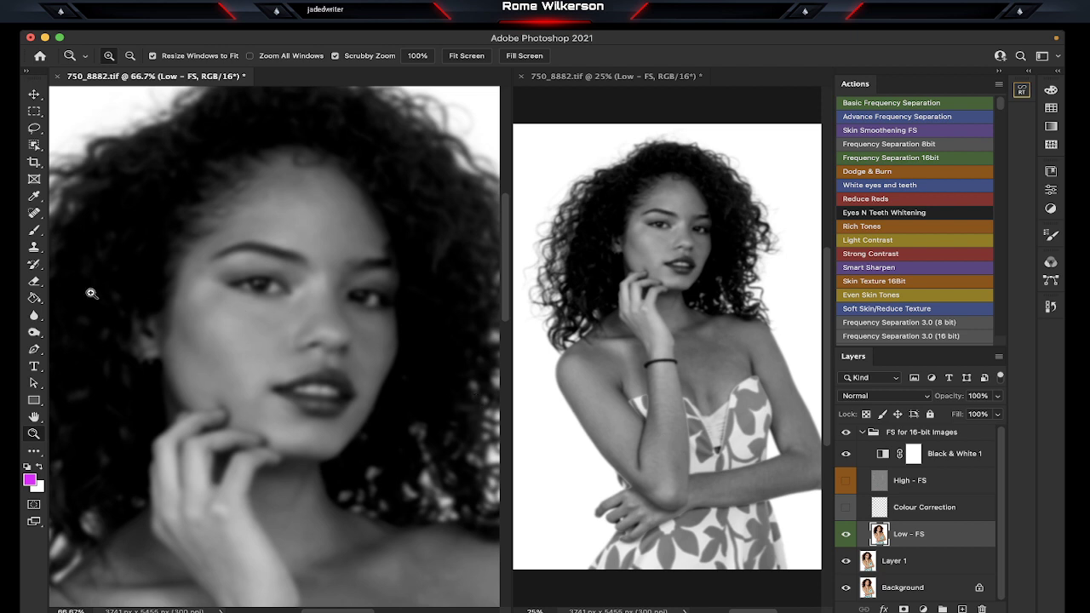
left_click(34, 230)
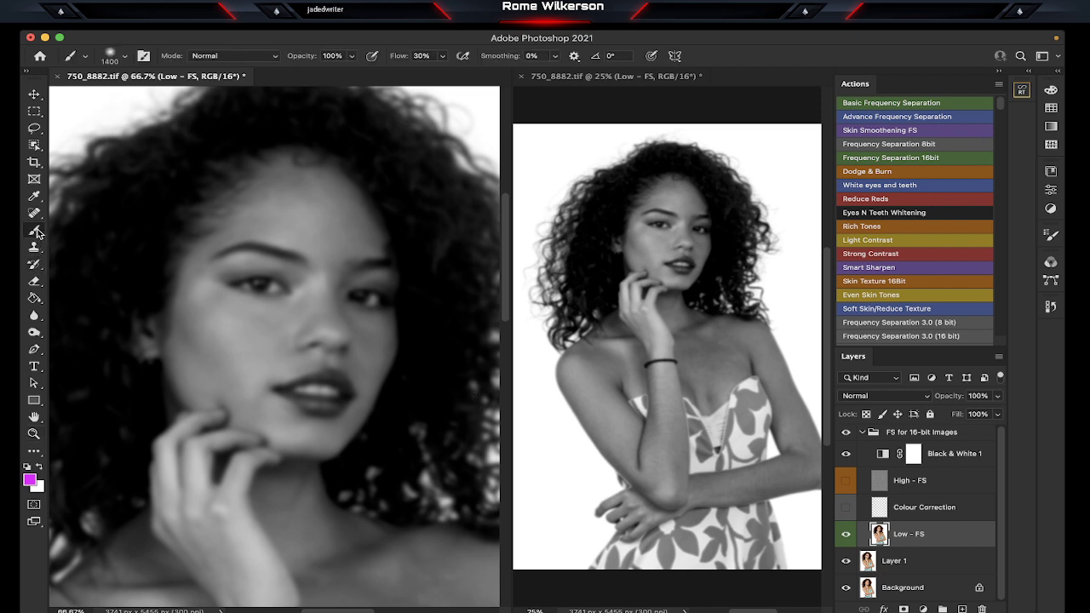
left_click(96, 266)
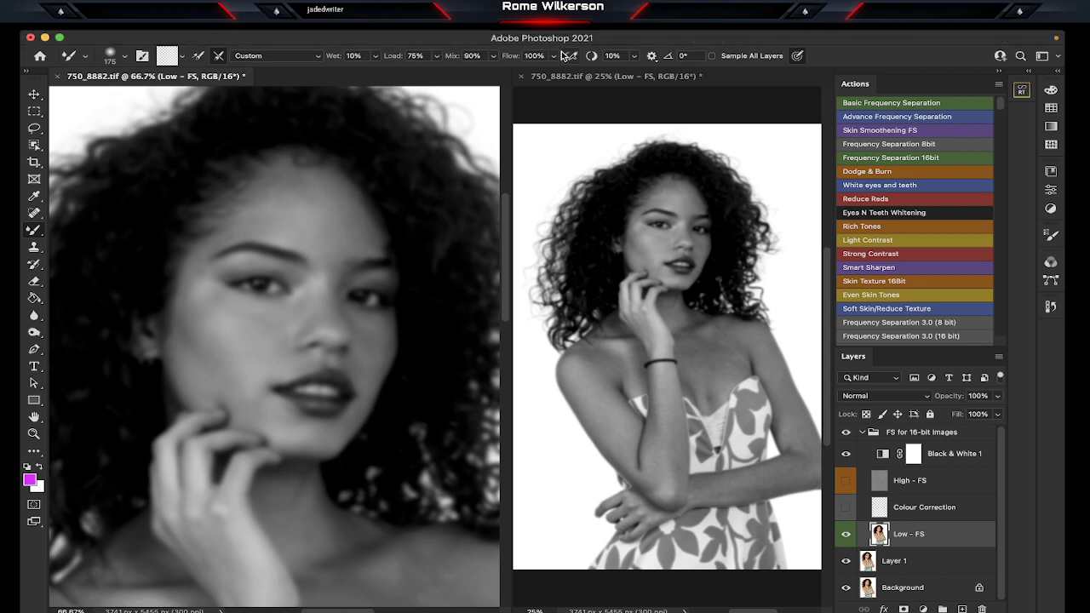
Step: Set the Mixer Brush smoothing to 0% and brush size to 100 px
left_click(635, 57)
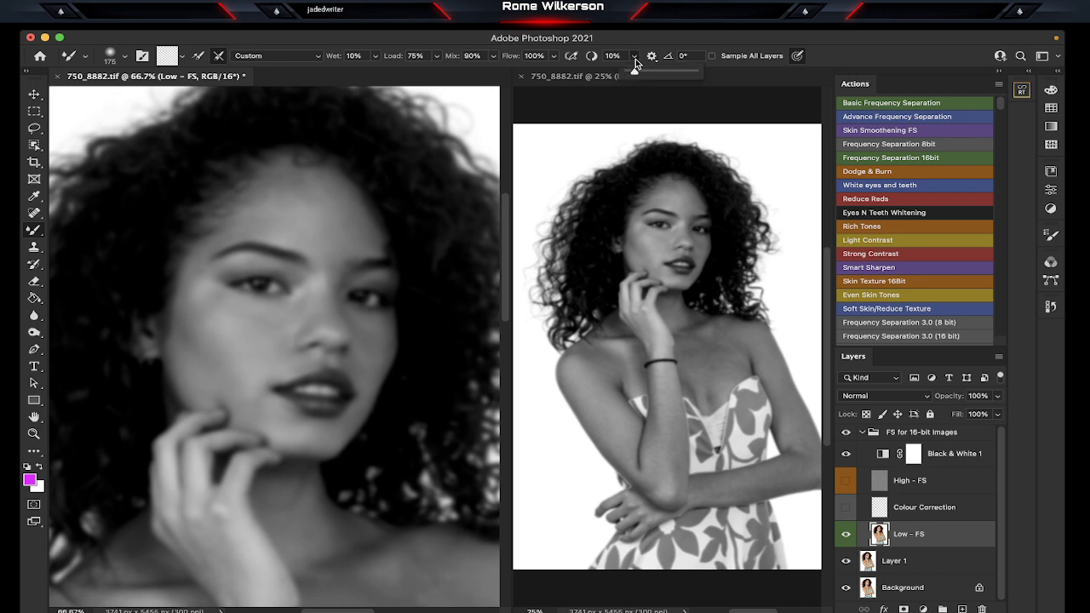
left_click_drag(635, 72, 585, 86)
key("bracketleft")
key("bracketleft")
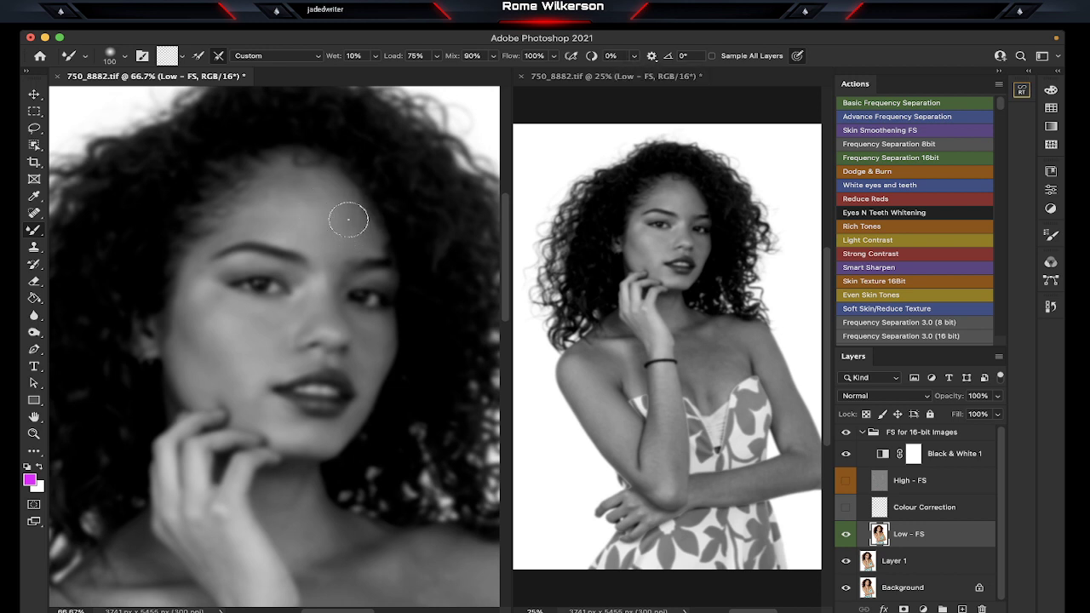
key("bracketleft")
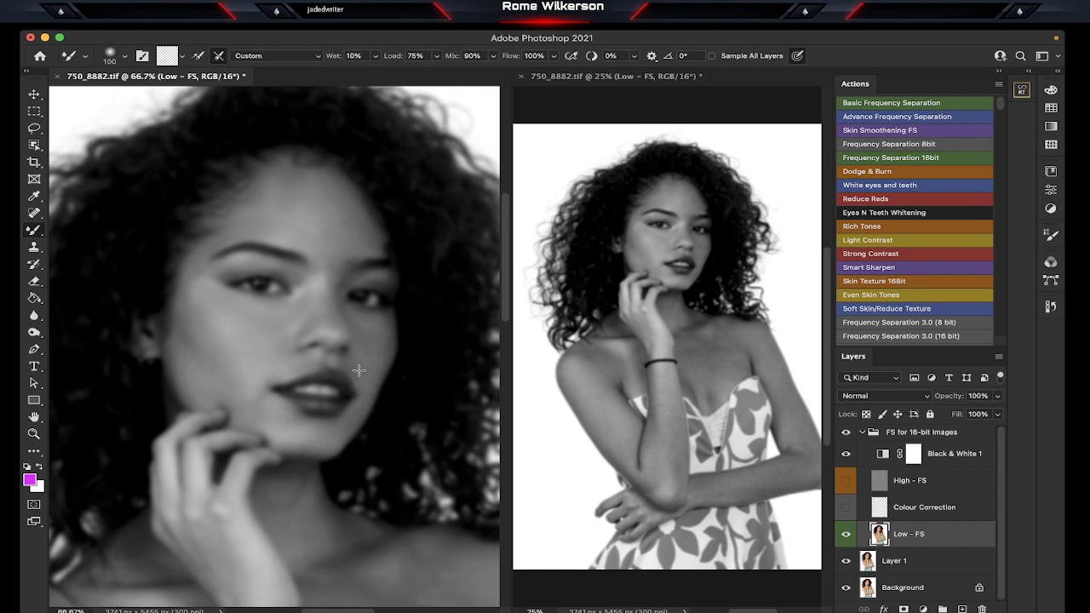
Step: Enlarge the Mixer Brush to 150 and blend the neck and chest skin on Low - FS
scroll(360, 366, "down", 5)
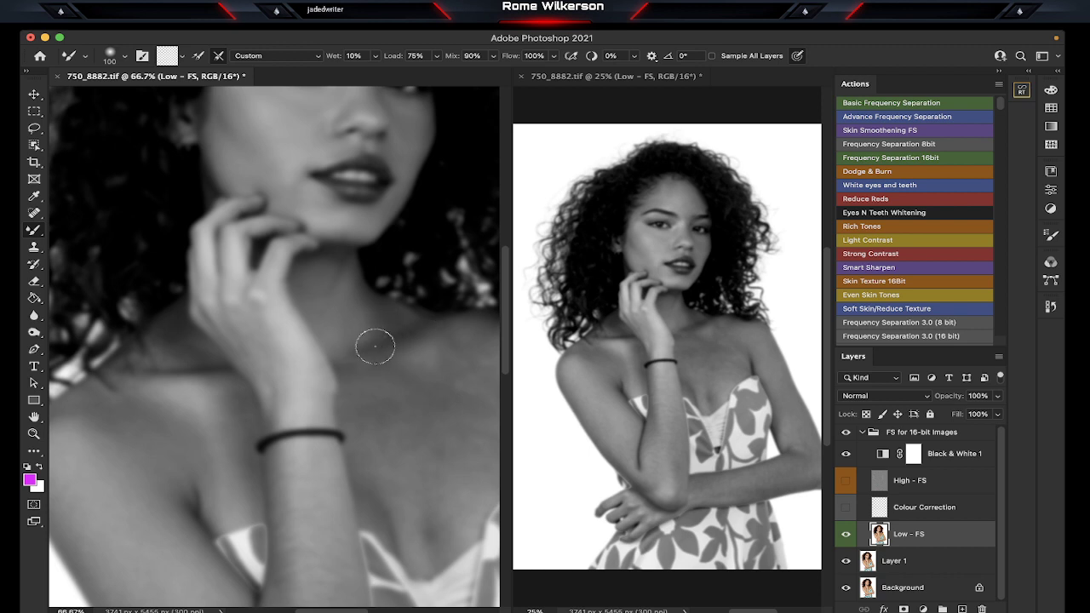
scroll(372, 346, "down", 3)
scroll(372, 346, "right", 5)
scroll(375, 352, "right", 3)
scroll(376, 352, "down", 2)
scroll(375, 352, "left", 3)
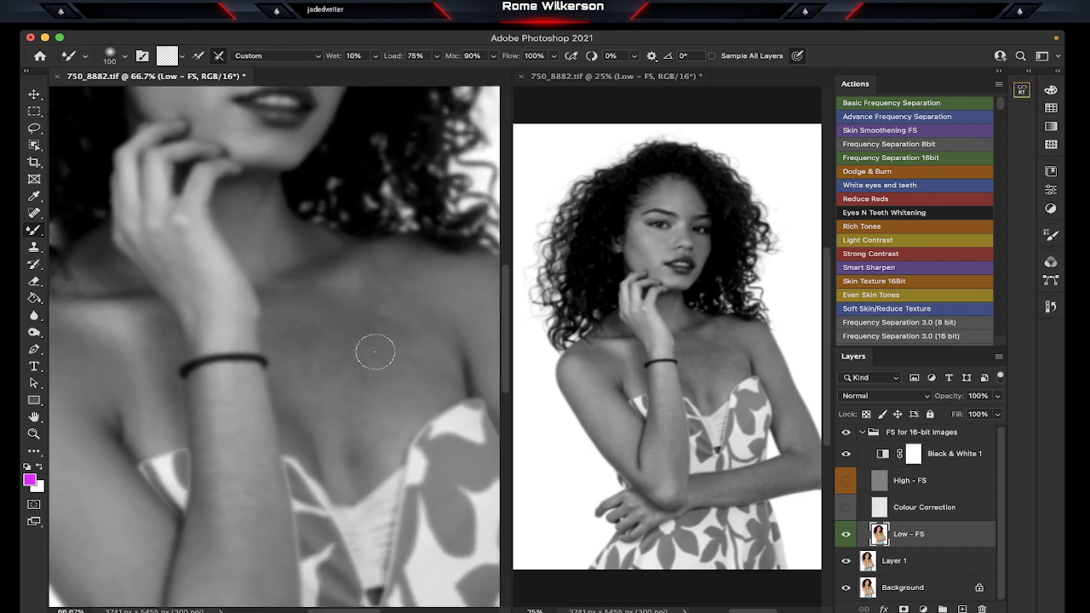
key("bracketright")
key("bracketright")
Step: Continue blending the shoulder and upper-arm skin tones on the Low - FS layer
scroll(366, 444, "right", 5)
scroll(367, 445, "up", 2)
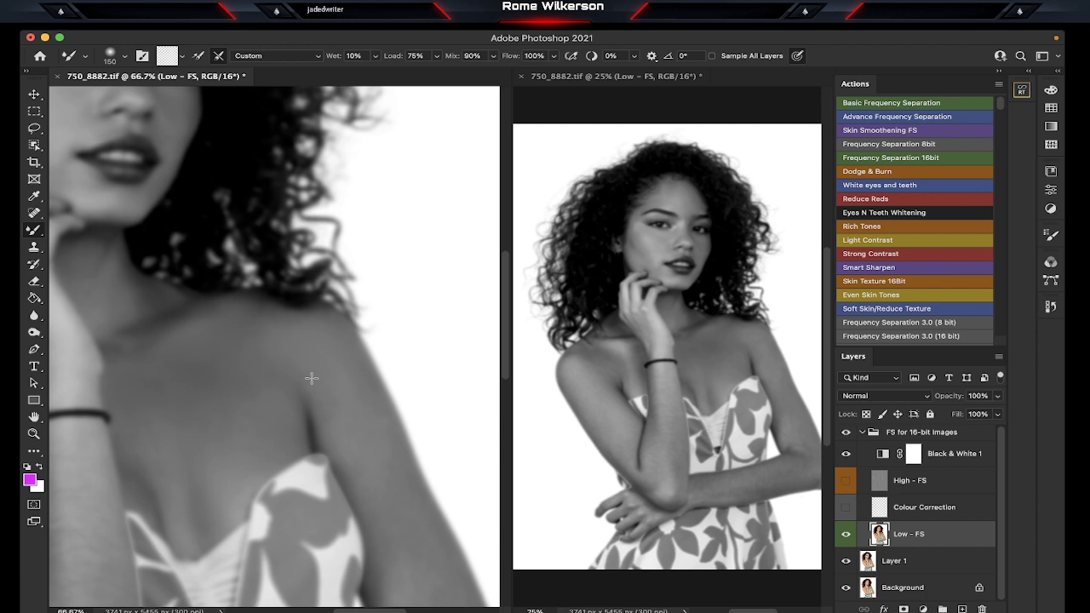
scroll(362, 434, "down", 3)
scroll(362, 434, "right", 1)
scroll(333, 347, "down", 1)
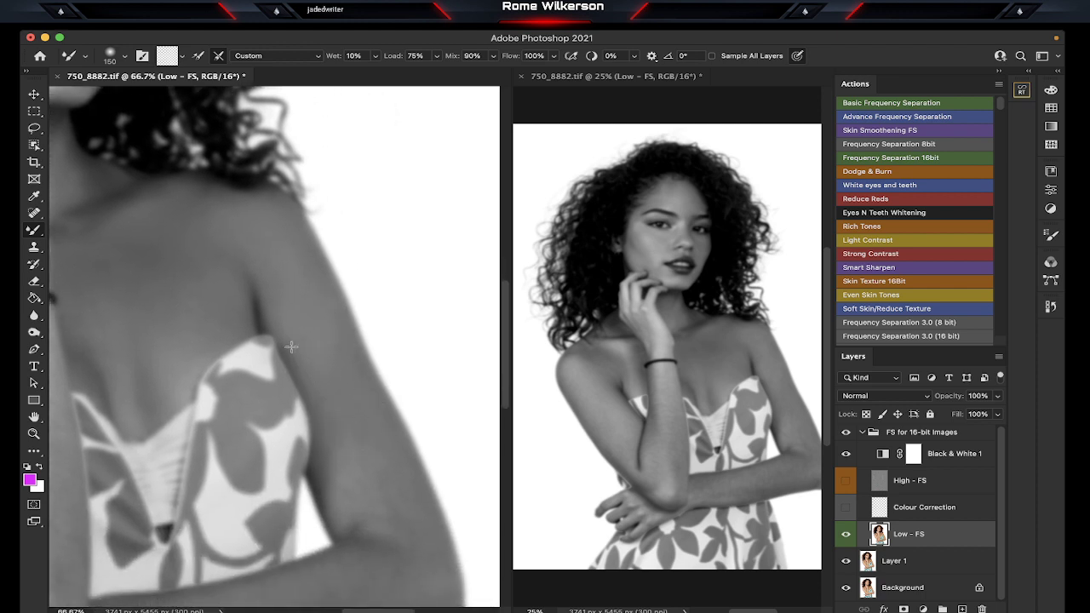
scroll(331, 370, "down", 1)
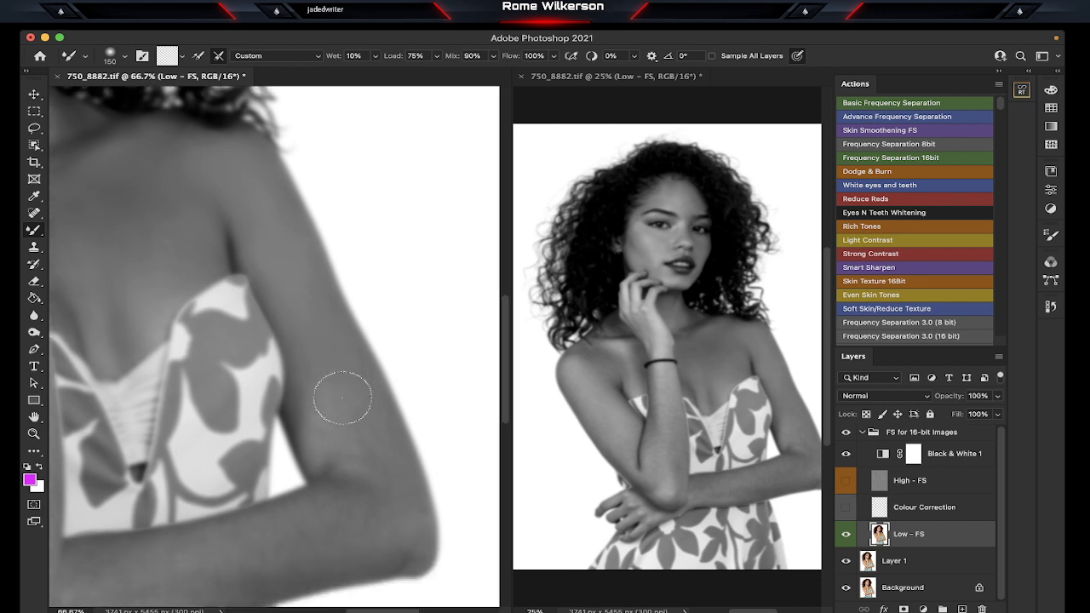
scroll(340, 389, "down", 2)
scroll(341, 389, "right", 1)
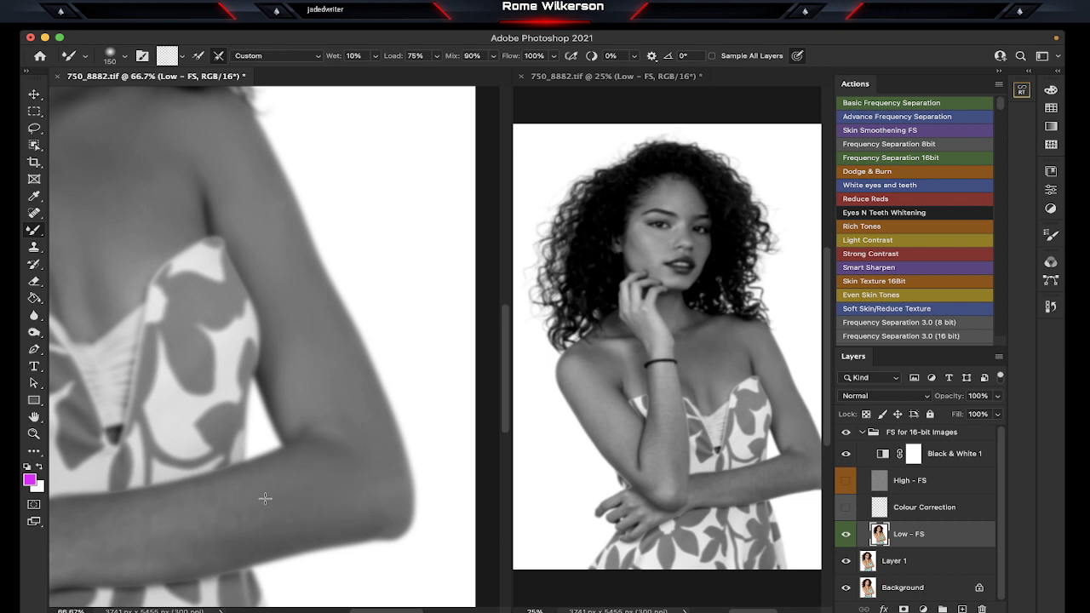
Step: Blend the forearm and elbow skin tones with the Mixer Brush on Low - FS
scroll(277, 491, "left", 10)
scroll(277, 490, "down", 3)
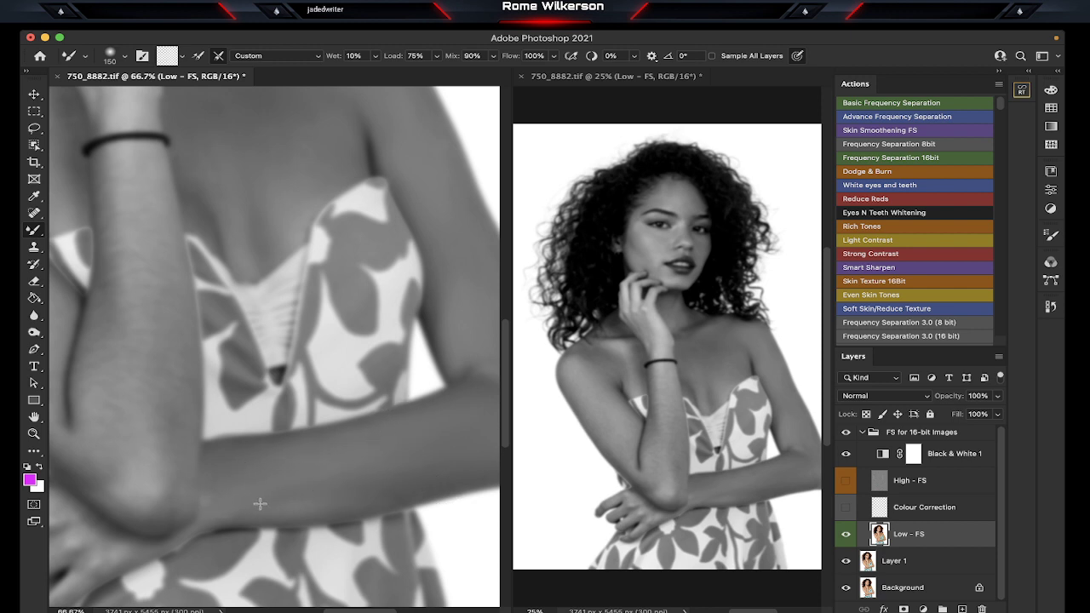
scroll(323, 498, "right", 5)
scroll(323, 499, "left", 5)
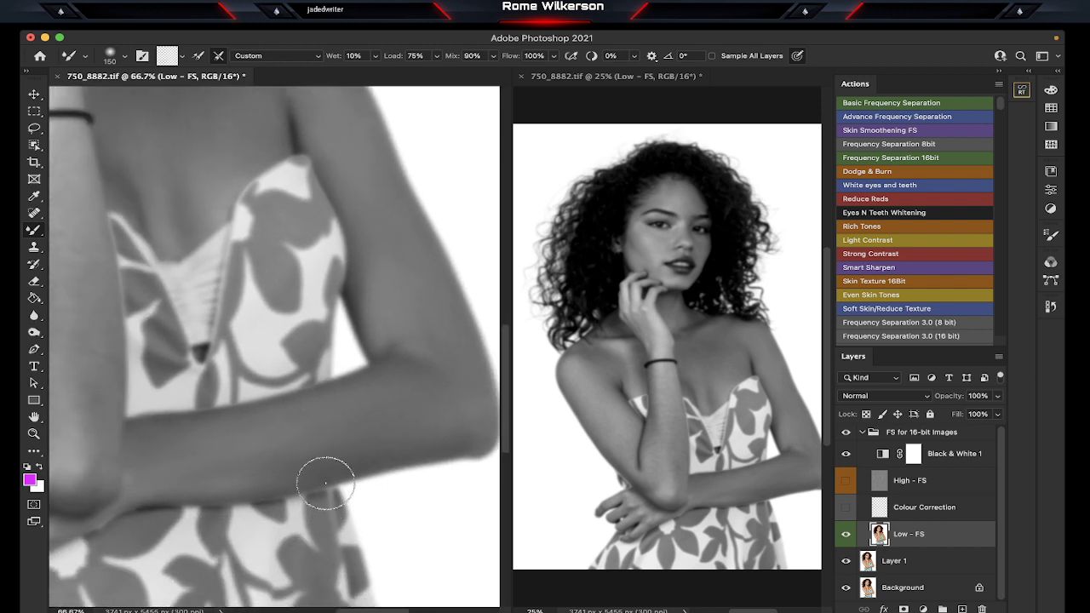
scroll(329, 477, "left", 3)
scroll(318, 469, "left", 3)
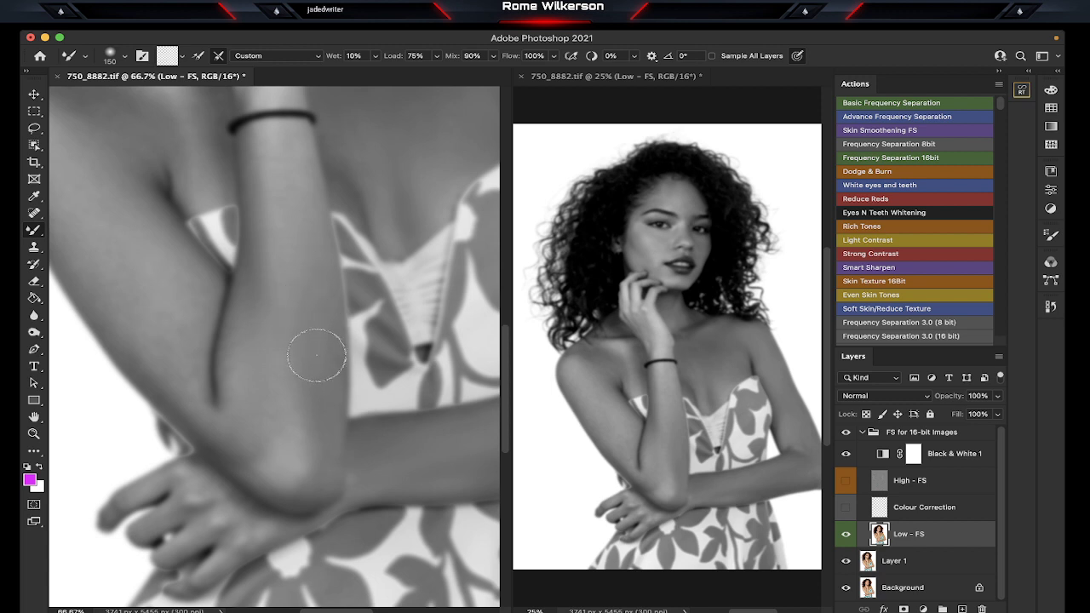
scroll(245, 409, "left", 2)
scroll(245, 407, "left", 1)
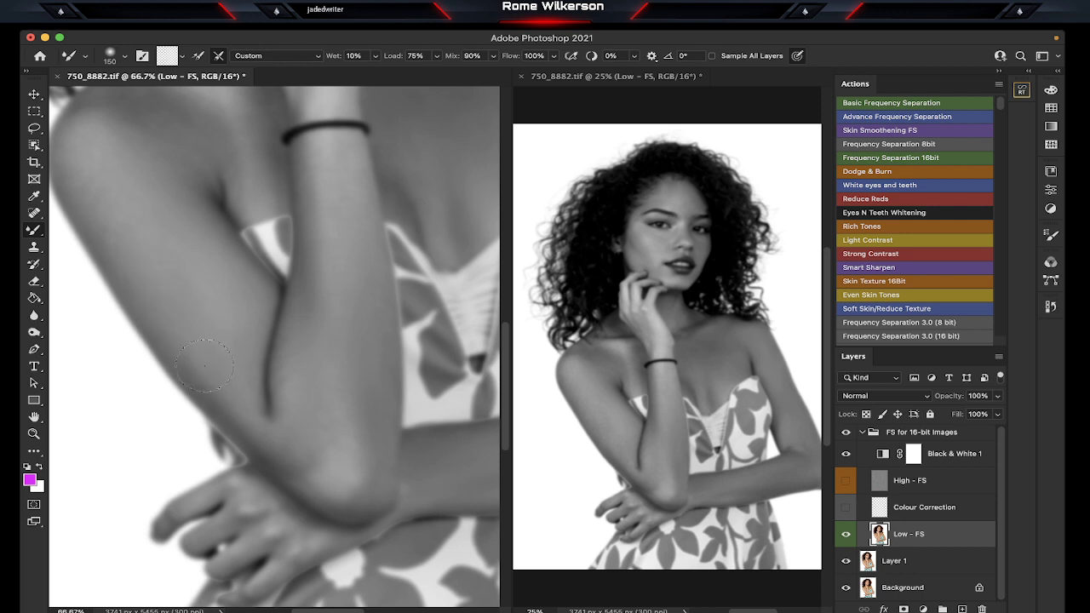
Step: Blend the shoulder and cheek skin tones on the Low - FS layer
scroll(204, 367, "up", 3)
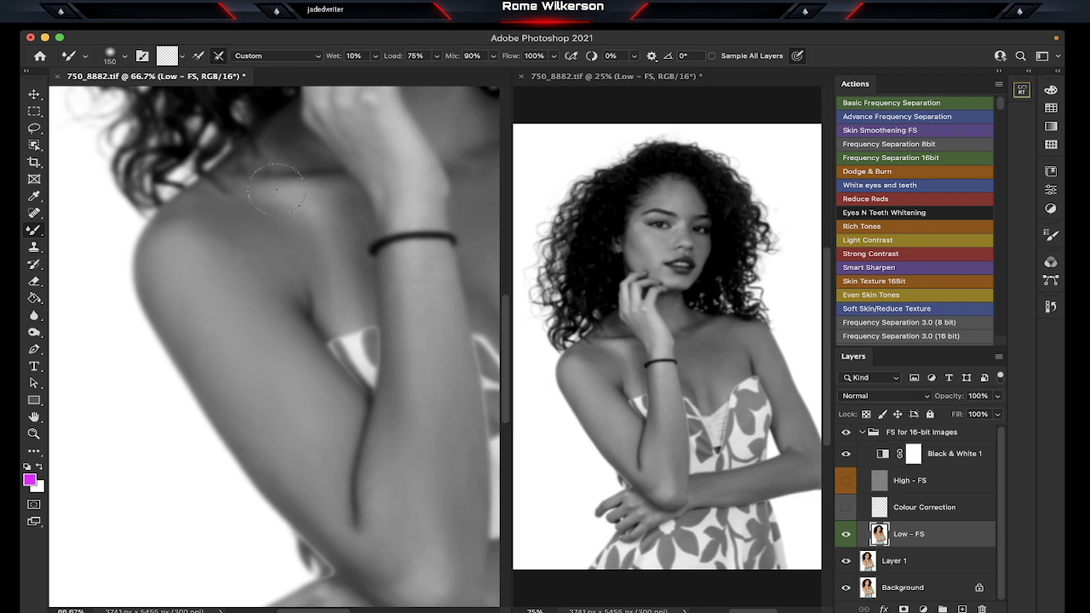
scroll(300, 219, "up", 3)
scroll(300, 219, "up", 5)
scroll(299, 219, "up", 3)
scroll(300, 218, "up", 3)
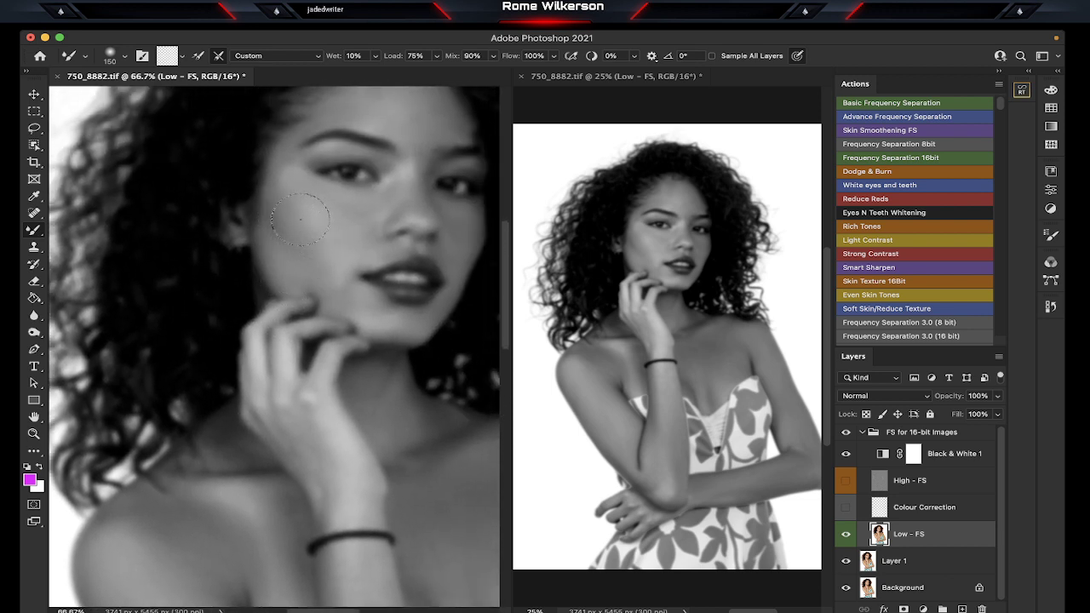
scroll(300, 219, "up", 3)
scroll(300, 223, "down", 3)
scroll(289, 213, "down", 3)
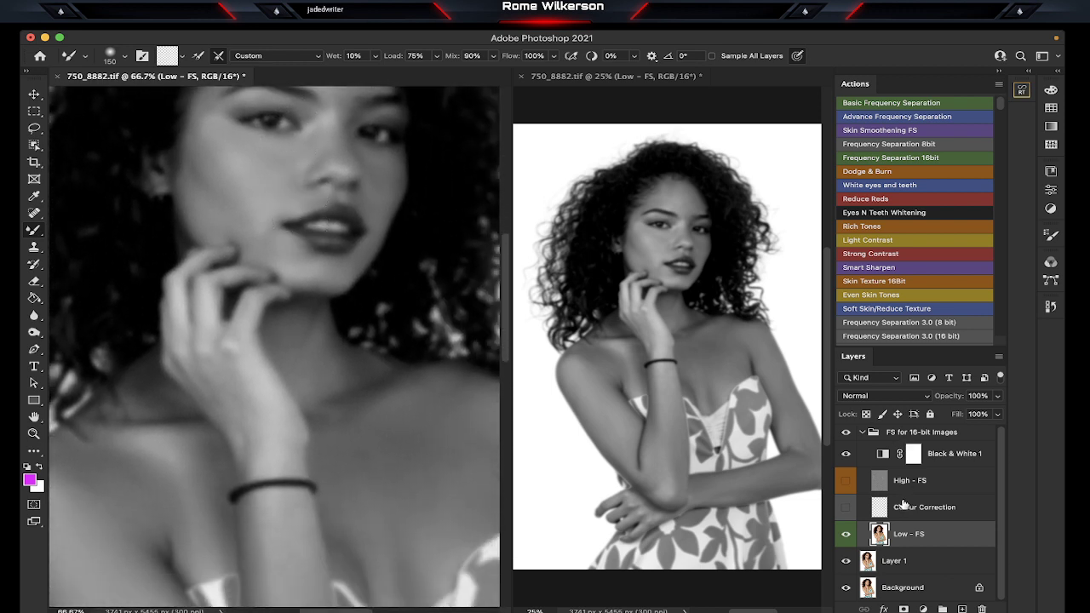
Step: Make the High - FS texture layer visible again and blend the cheek tones
left_click(846, 480)
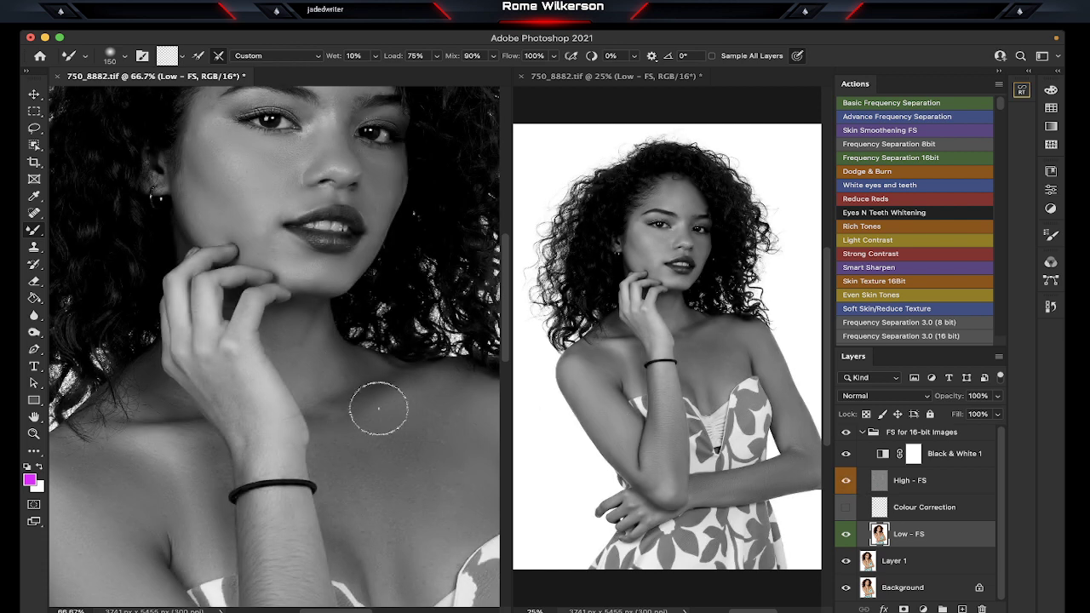
scroll(347, 410, "up", 3)
scroll(347, 410, "up", 6)
scroll(346, 410, "down", 1)
scroll(347, 410, "down", 2)
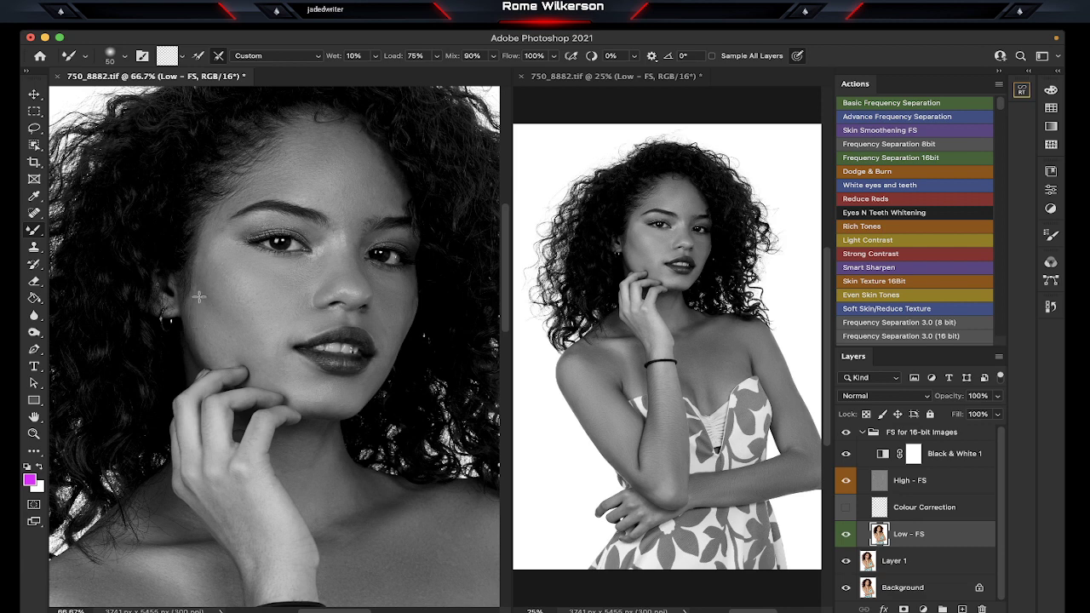
Step: Enlarge the Mixer Brush from 50 to 80 and blend the chest and shoulder skin
scroll(199, 278, "down", 2)
scroll(199, 277, "down", 3)
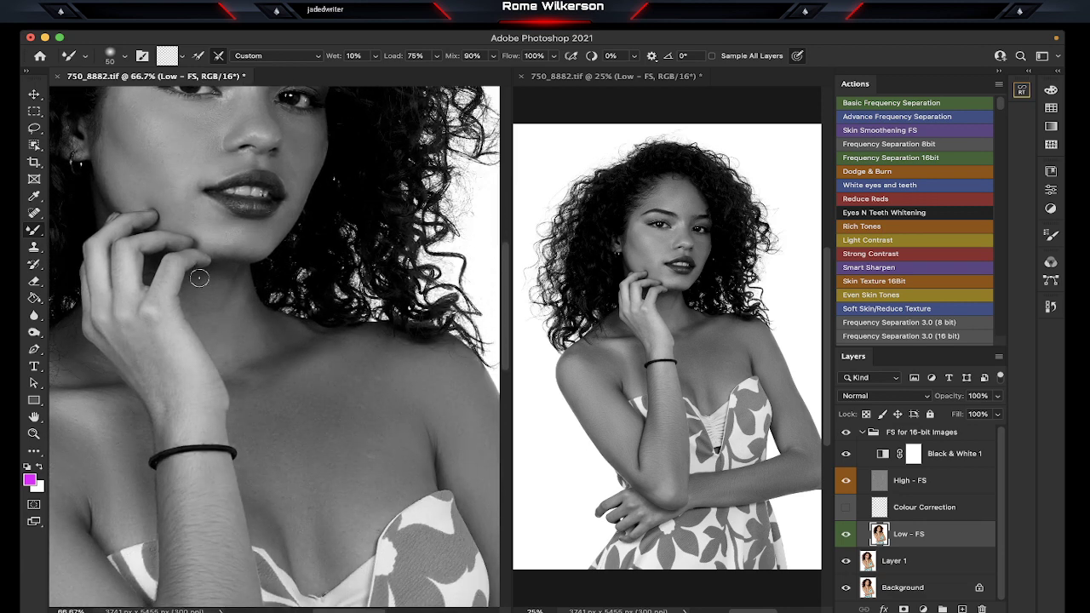
scroll(200, 277, "up", 1)
scroll(255, 324, "down", 2)
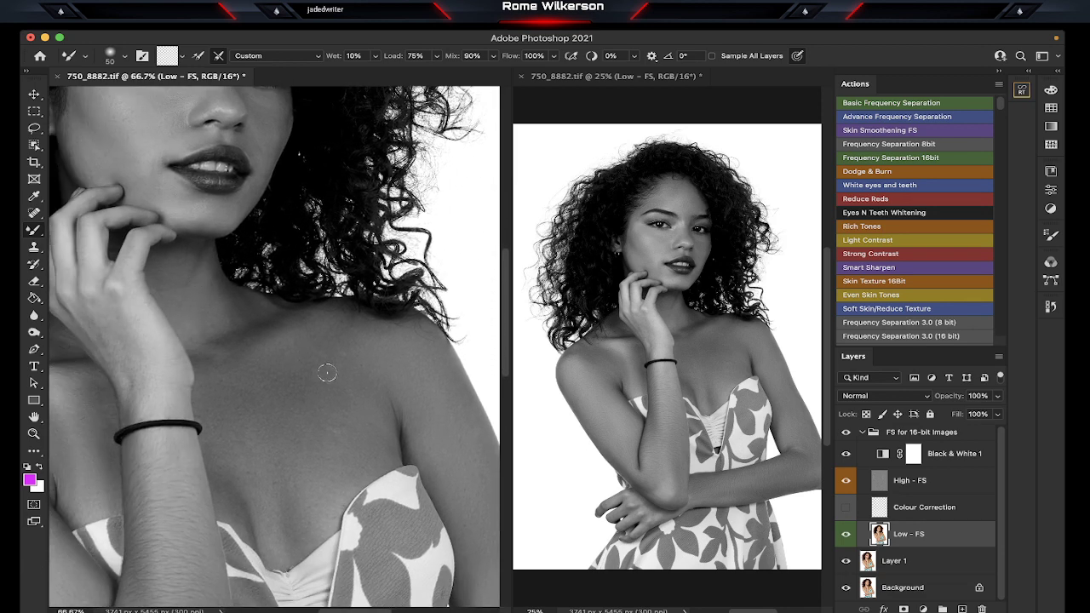
key("bracketright")
key("bracketright")
key("bracketright")
scroll(270, 440, "left", 6)
scroll(270, 441, "left", 3)
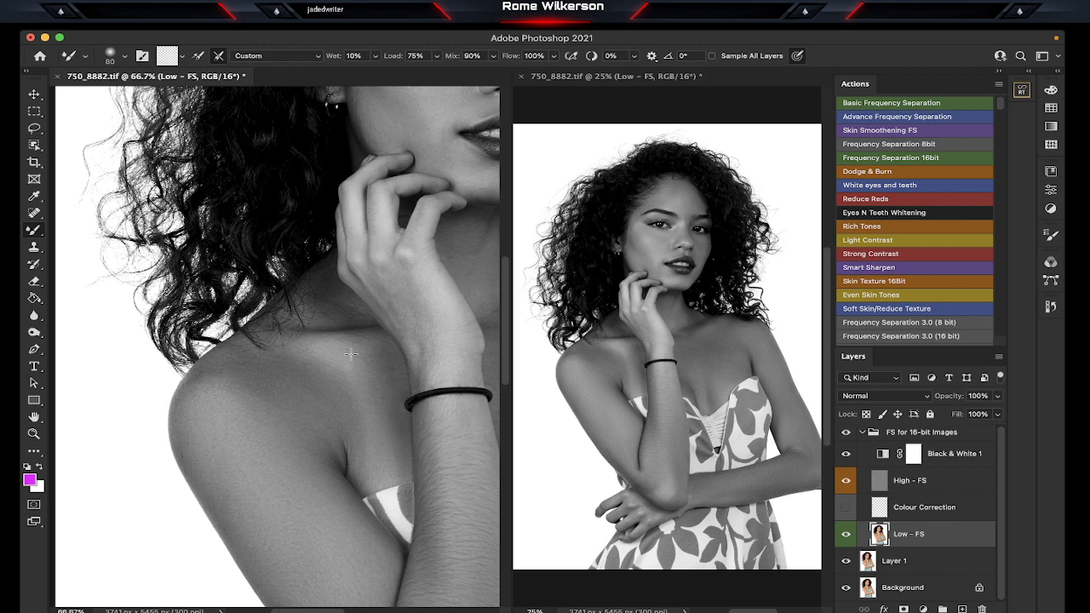
scroll(358, 362, "up", 5)
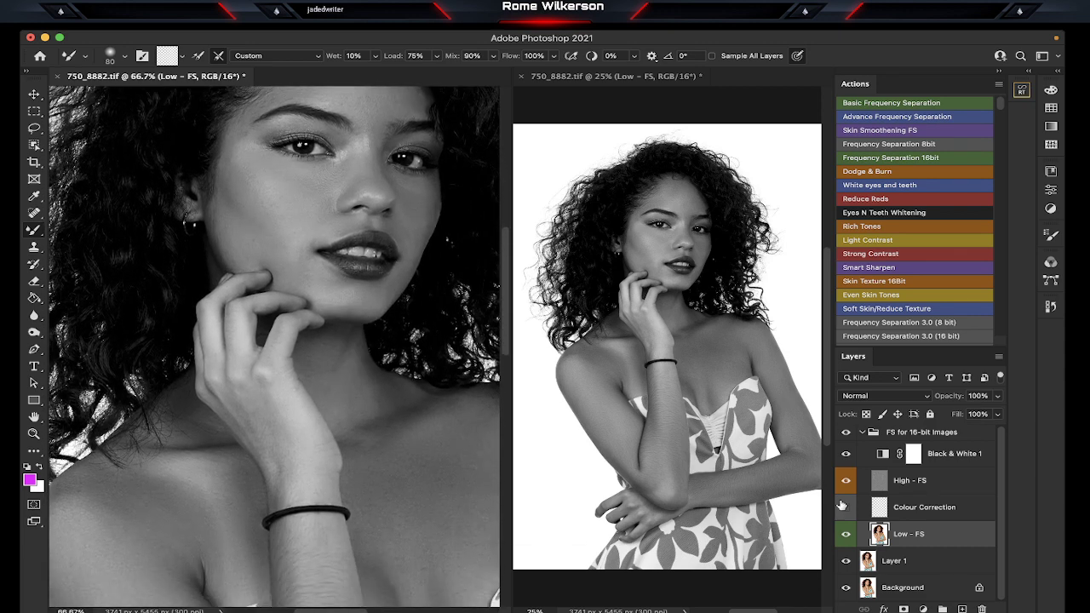
Step: Hide the Black & White 1 adjustment layer to view the portrait in colour
left_click(846, 453)
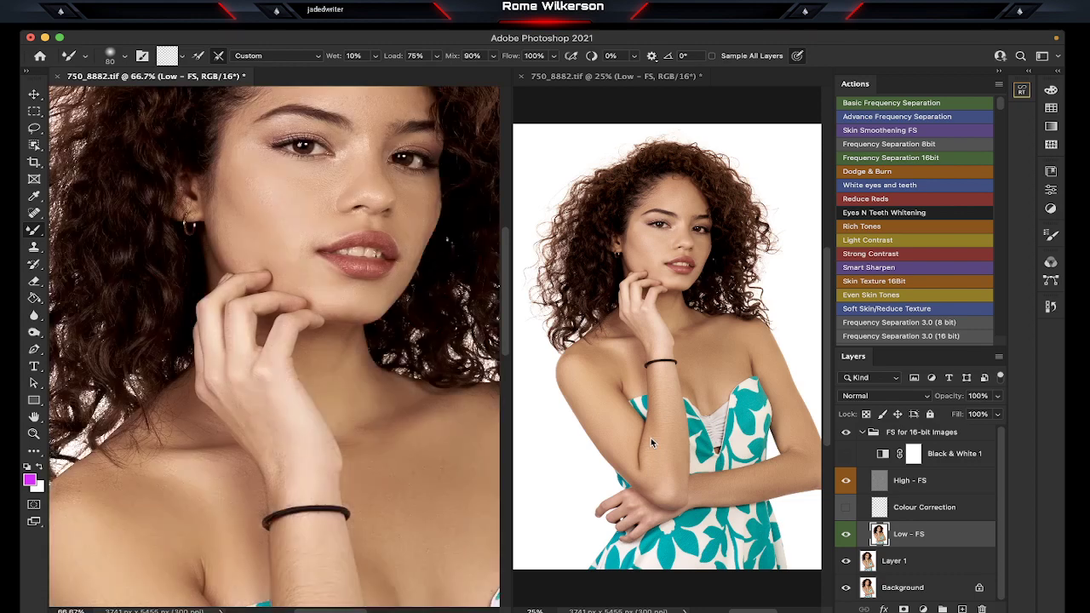
scroll(421, 409, "down", 2)
scroll(371, 372, "down", 5)
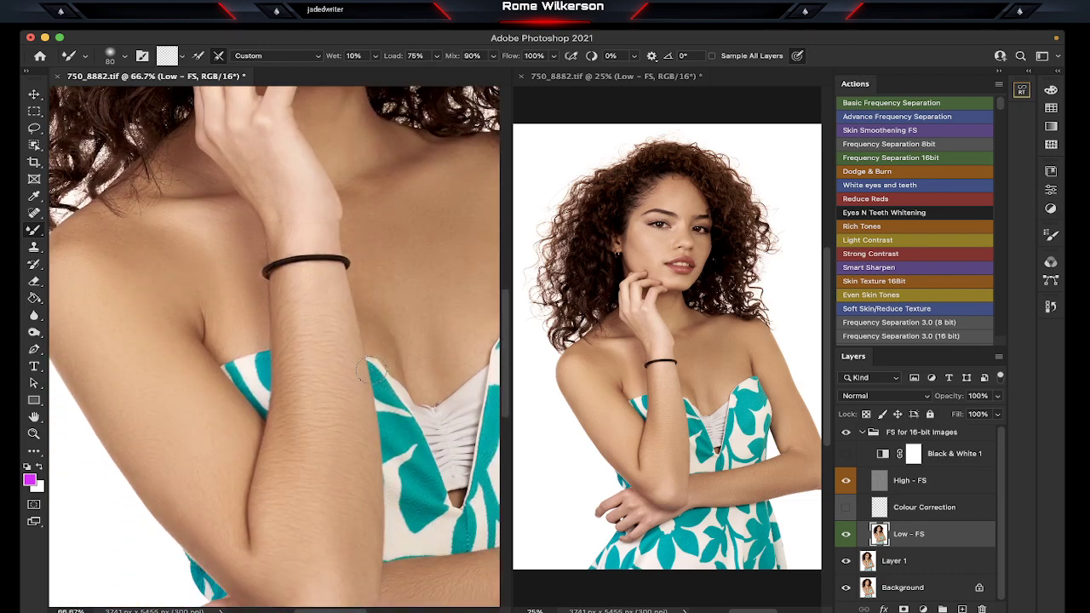
scroll(371, 370, "up", 5)
scroll(371, 370, "up", 8)
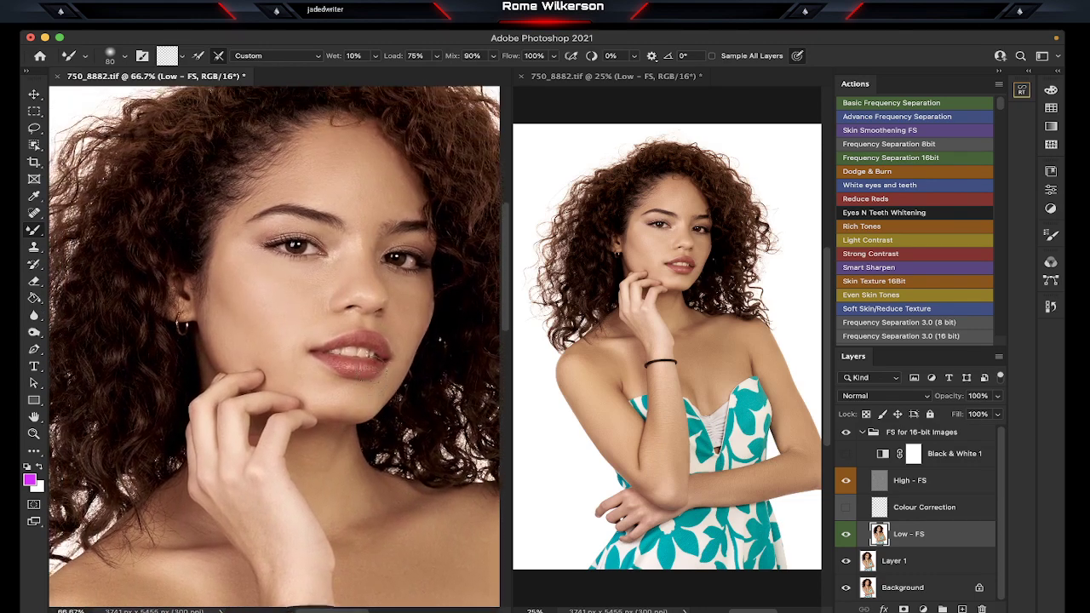
scroll(371, 368, "up", 1)
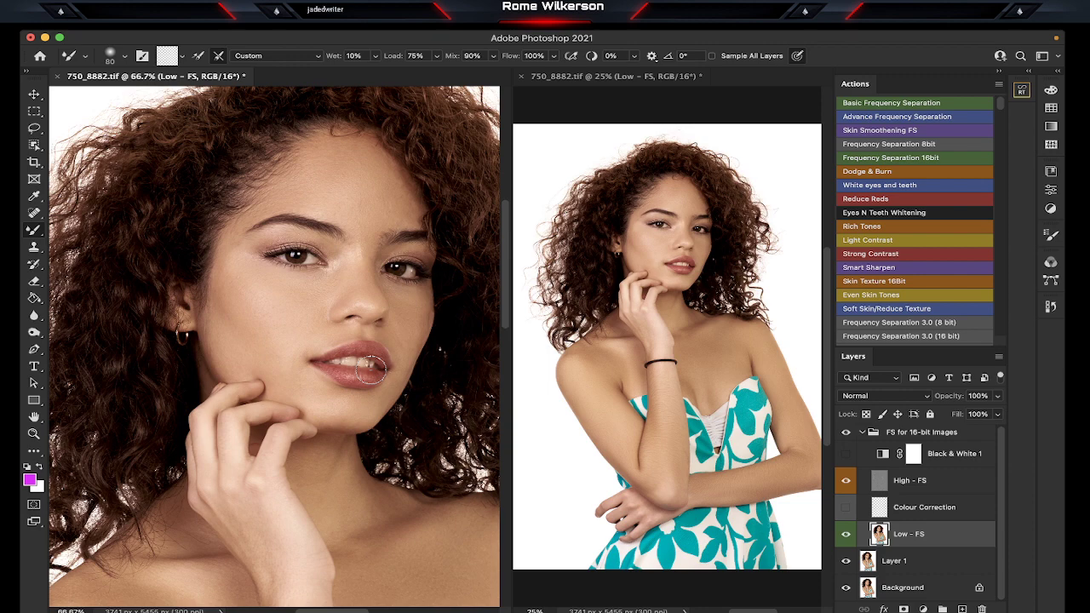
Step: Zoom out to 50% to see more of the portrait
key("ctrl+minus")
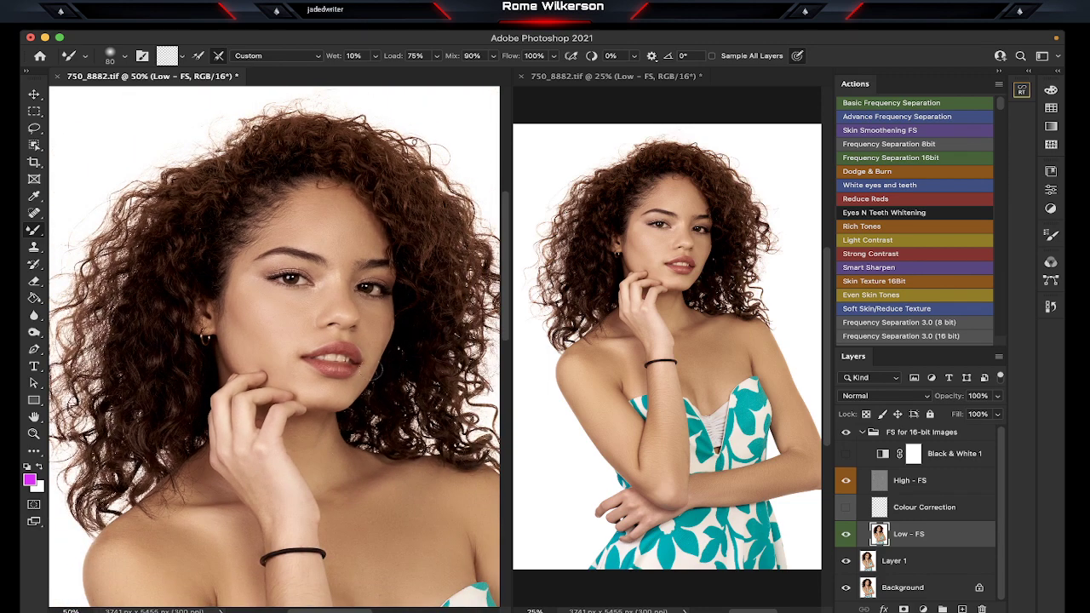
scroll(371, 368, "down", 1)
scroll(371, 368, "down", 1)
scroll(371, 367, "right", 1)
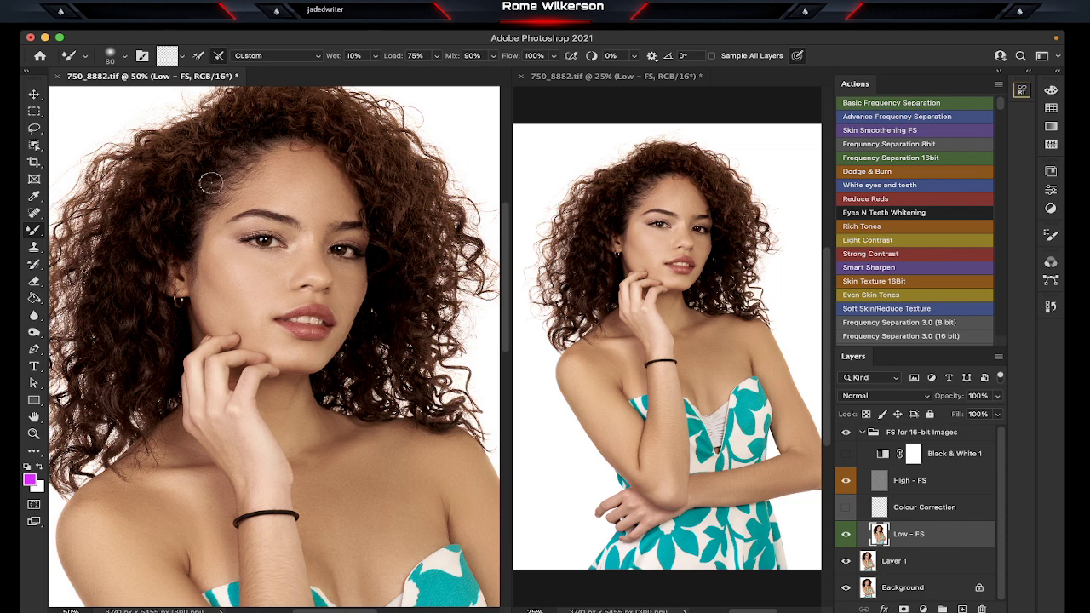
Step: Lasso the forehead, apply a 10.1-pixel Gaussian Blur, then lasso the eye and upper cheek
left_click(35, 128)
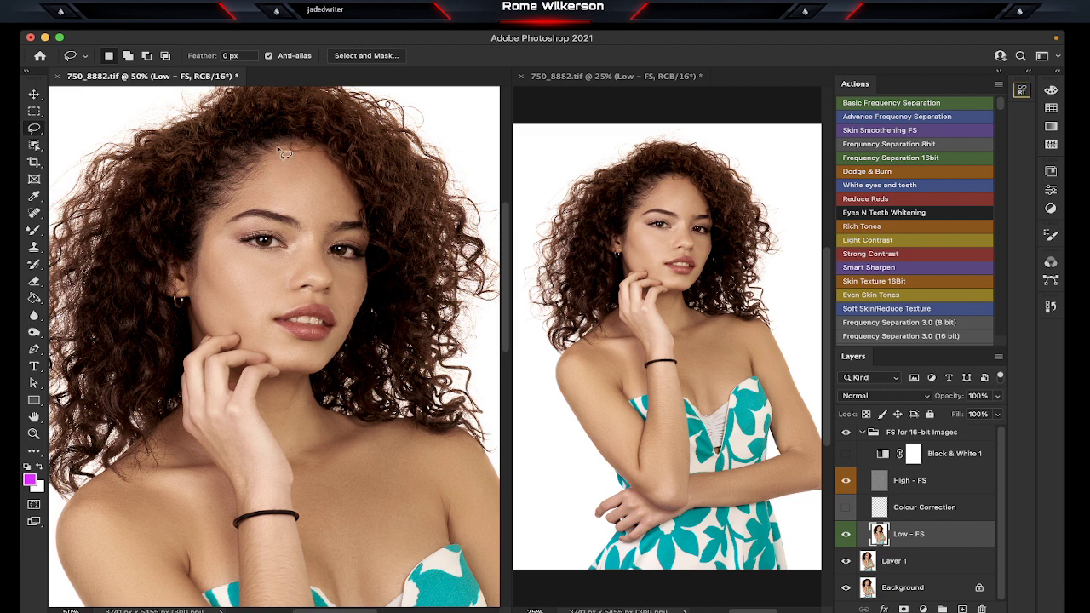
mouse_move(278, 151)
left_mouse_down()
mouse_move(233, 202)
mouse_move(358, 219)
mouse_move(365, 205)
mouse_move(333, 162)
mouse_move(298, 147)
mouse_move(273, 153)
left_mouse_up()
left_click(352, 38)
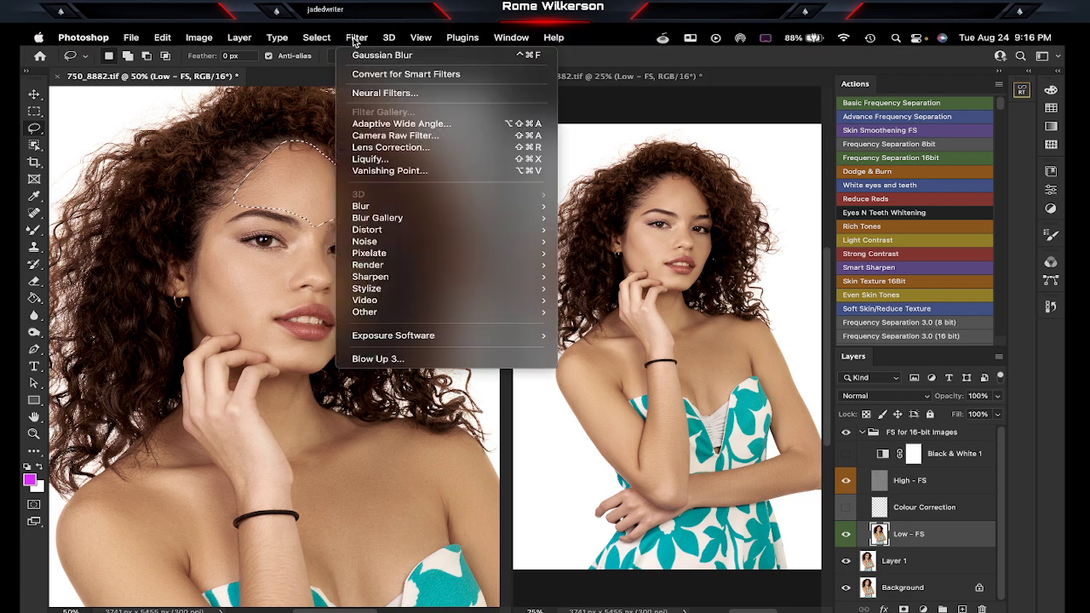
mouse_move(361, 206)
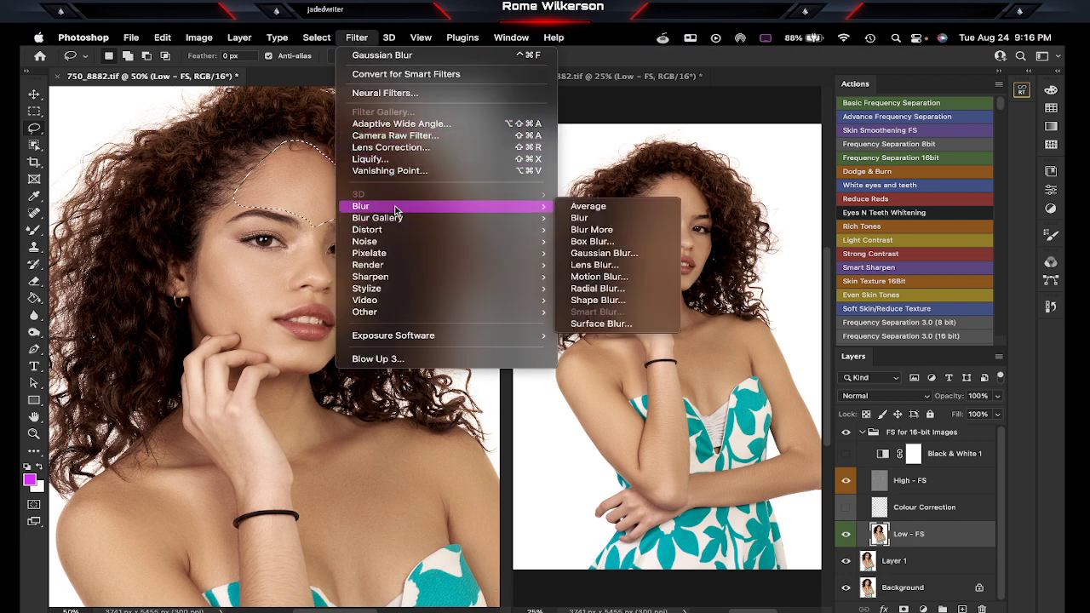
left_click(593, 253)
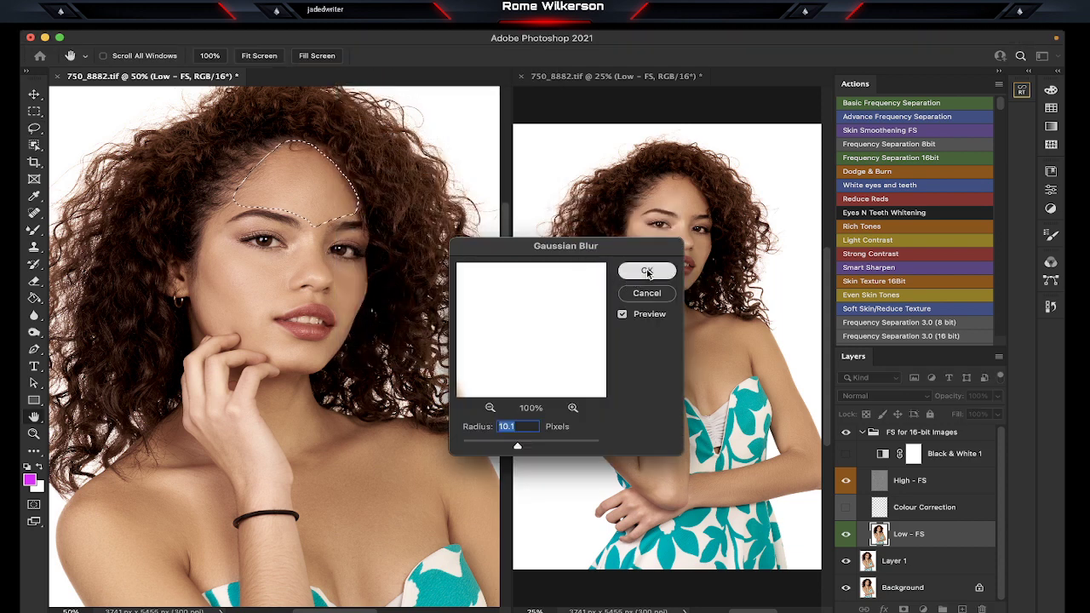
left_click(647, 270)
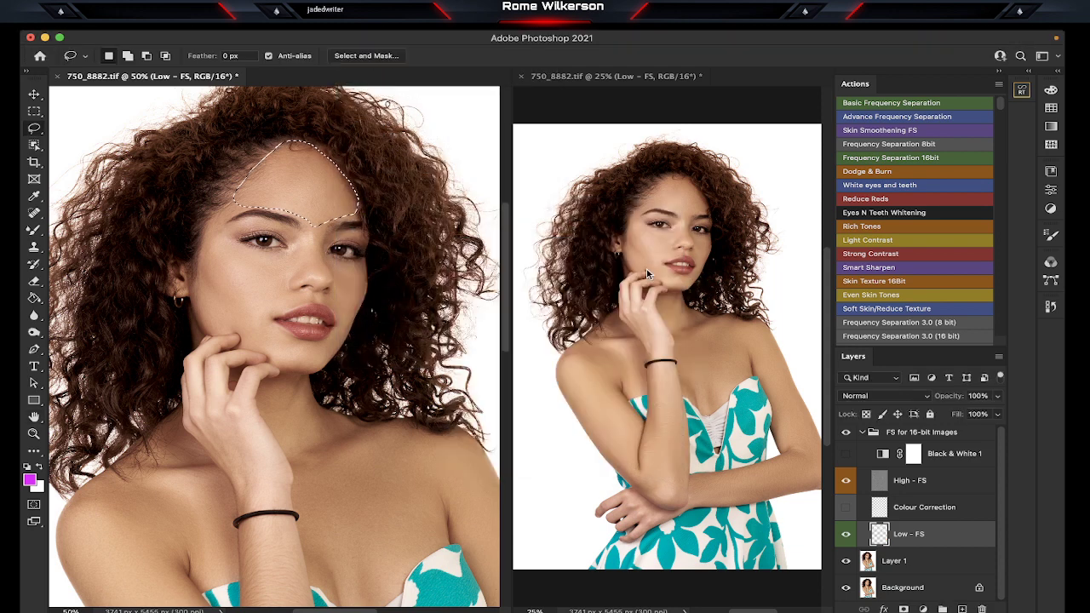
left_click(301, 250)
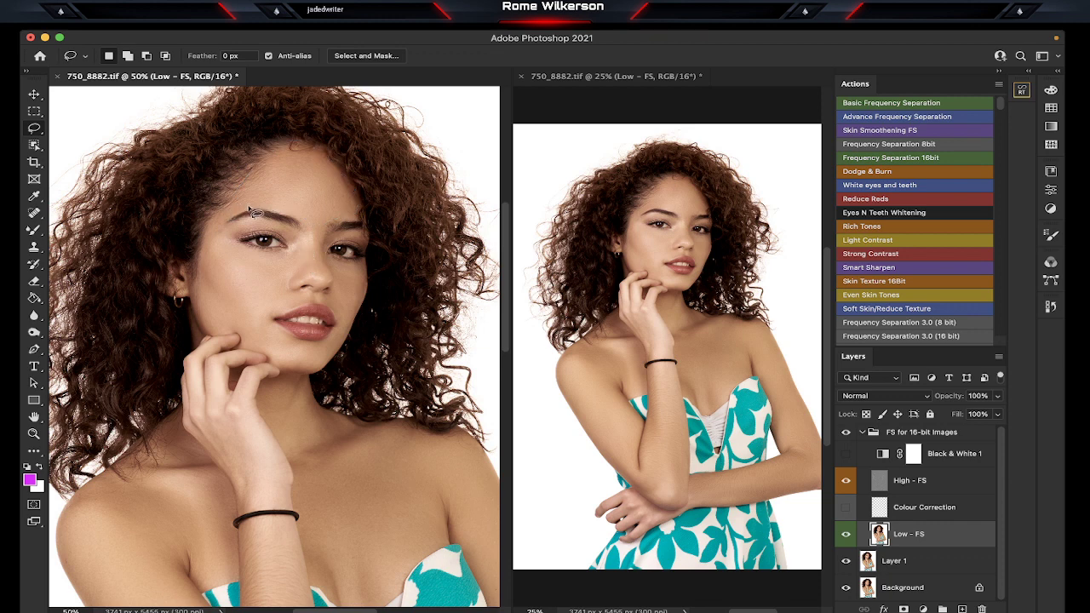
mouse_move(235, 212)
left_mouse_down()
mouse_move(258, 254)
mouse_move(292, 263)
mouse_move(285, 313)
mouse_move(254, 337)
mouse_move(204, 300)
mouse_move(204, 228)
mouse_move(213, 210)
mouse_move(260, 195)
mouse_move(246, 210)
left_mouse_up()
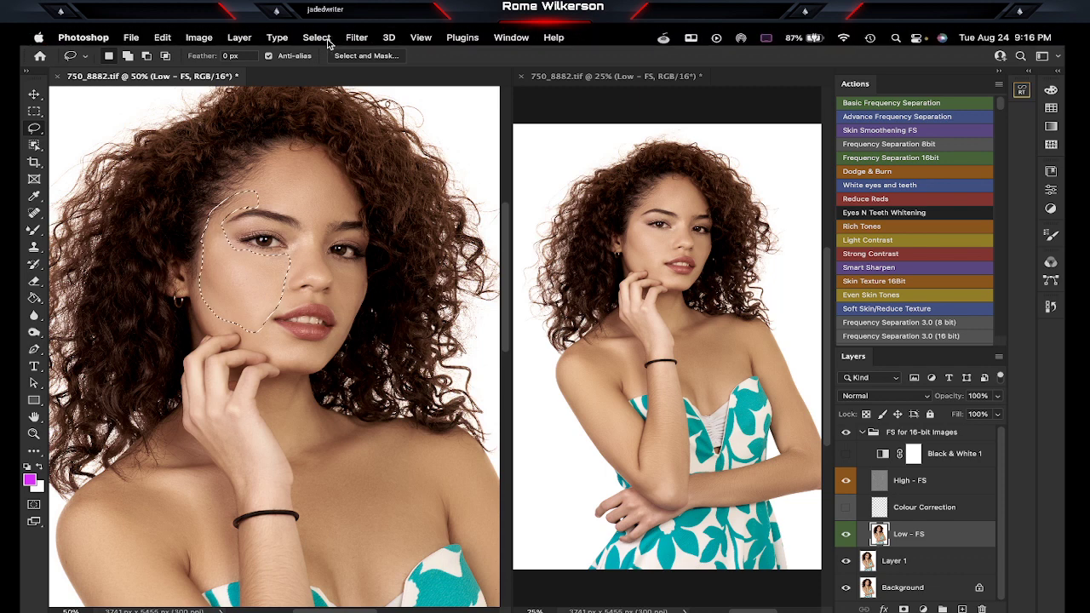
Step: Reapply the last Gaussian Blur to the left cheek and deselect
left_click(356, 38)
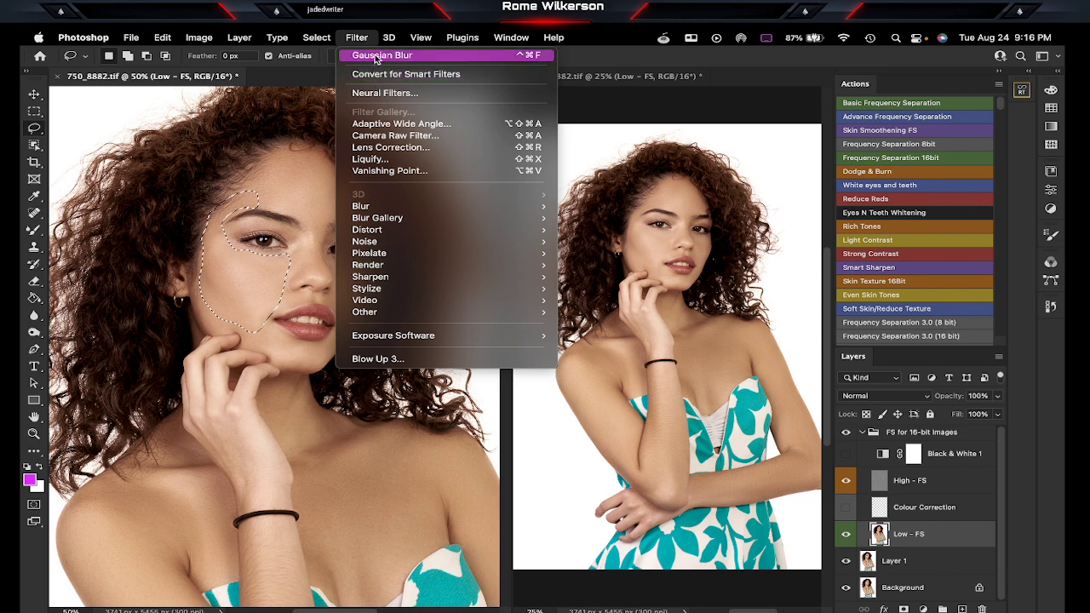
left_click(374, 55)
key("ctrl+d")
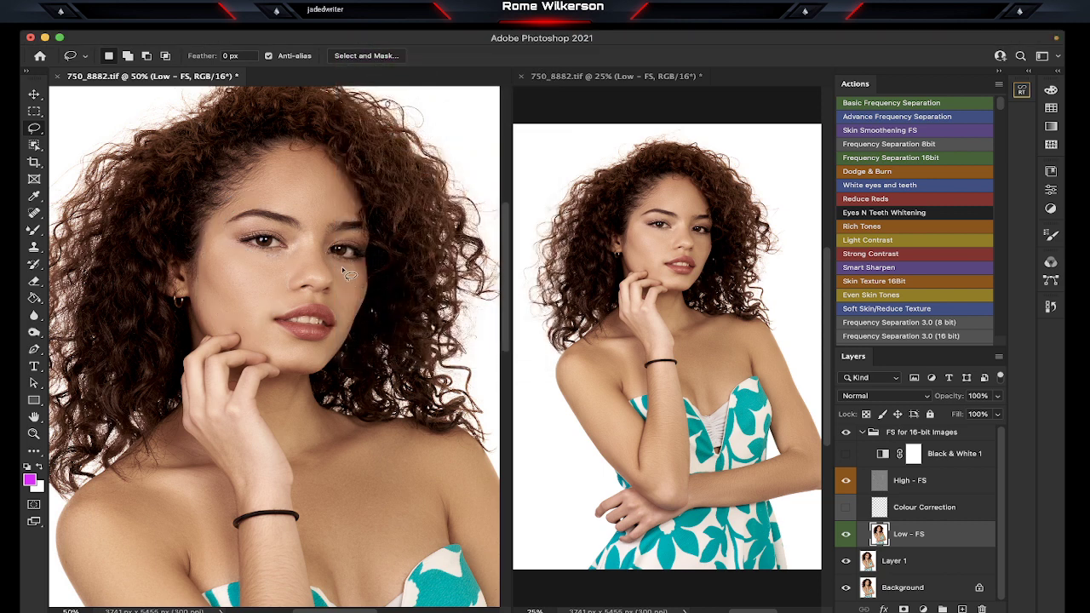
Step: Lasso and blur the right cheek, then outline the chin below the lips
mouse_move(352, 267)
left_mouse_down()
mouse_move(361, 305)
mouse_move(335, 310)
mouse_move(338, 263)
left_mouse_up()
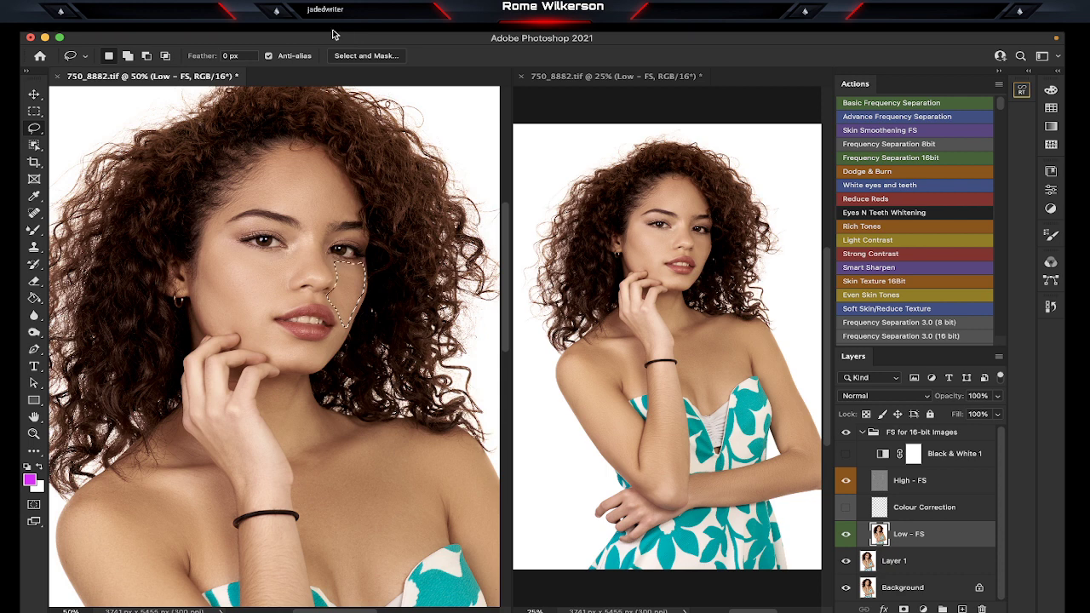
left_click(356, 37)
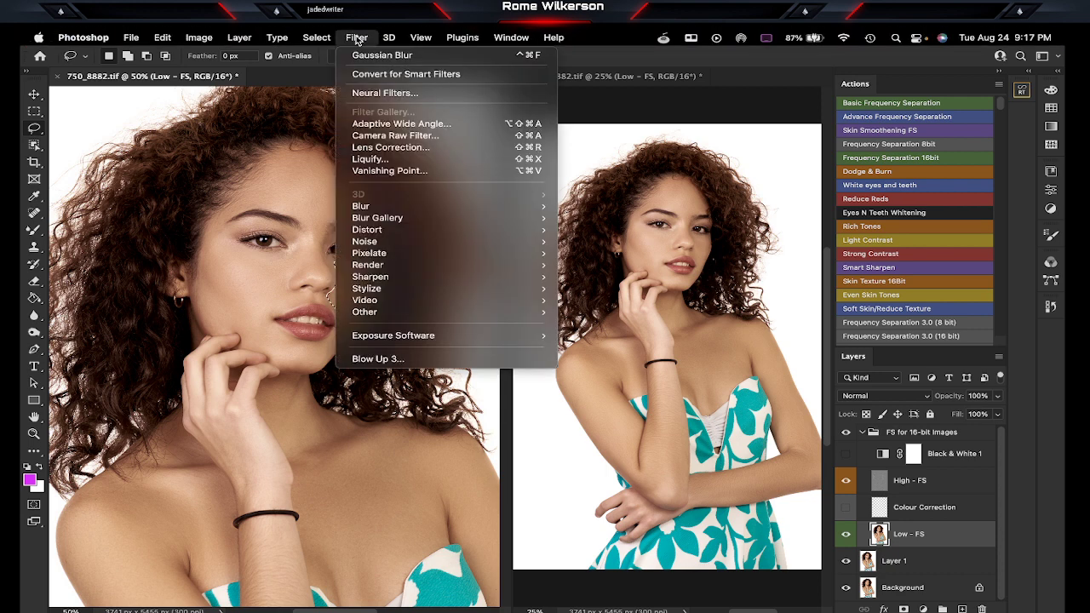
left_click(369, 49)
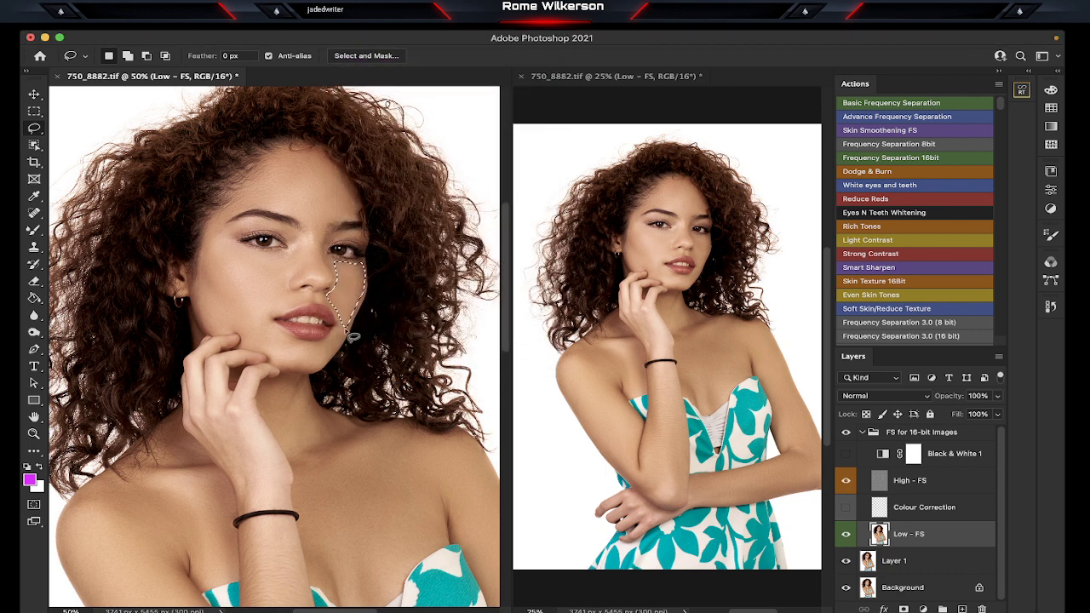
key("ctrl+d")
mouse_move(339, 327)
left_mouse_down()
mouse_move(307, 346)
mouse_move(256, 320)
mouse_move(243, 334)
mouse_move(249, 352)
mouse_move(321, 377)
mouse_move(354, 339)
mouse_move(348, 322)
left_mouse_up()
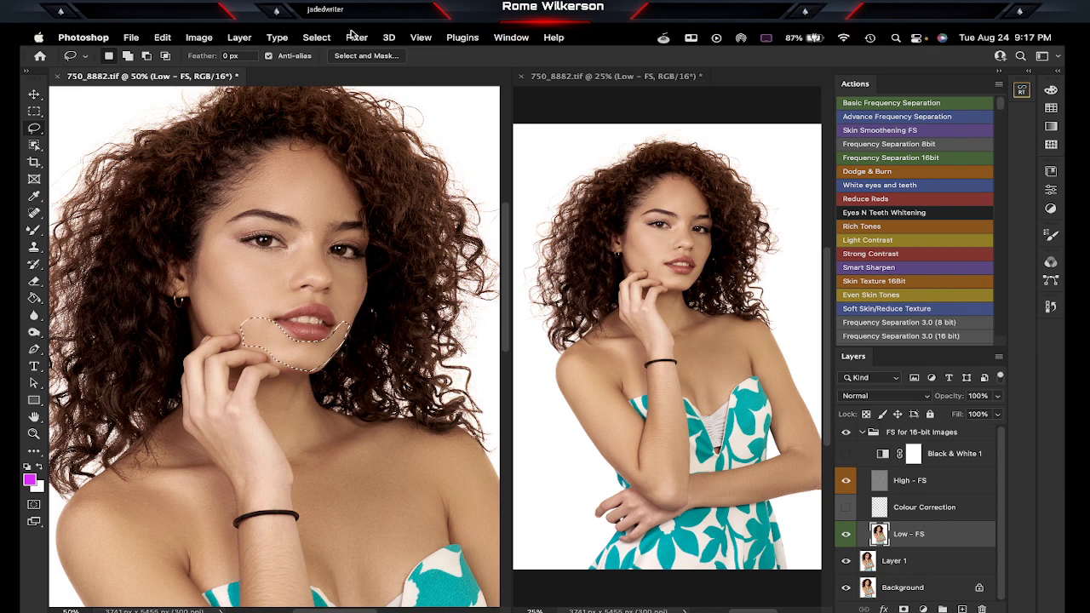
Step: Apply the Gaussian Blur to the chin selection
left_click(355, 37)
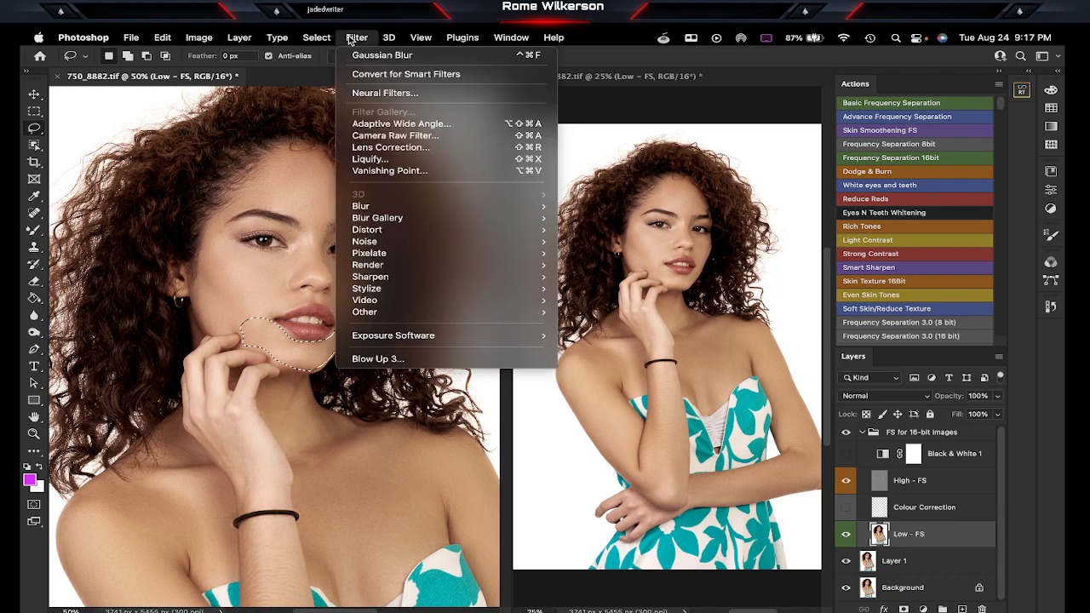
left_click(381, 55)
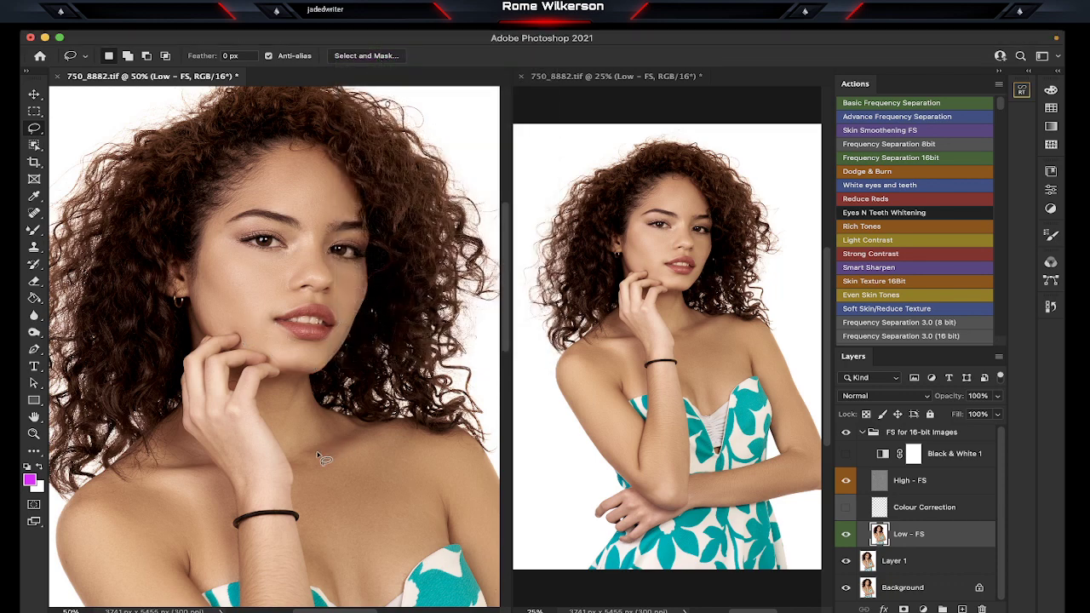
scroll(323, 456, "down", 5)
scroll(319, 458, "down", 3)
scroll(320, 457, "down", 1)
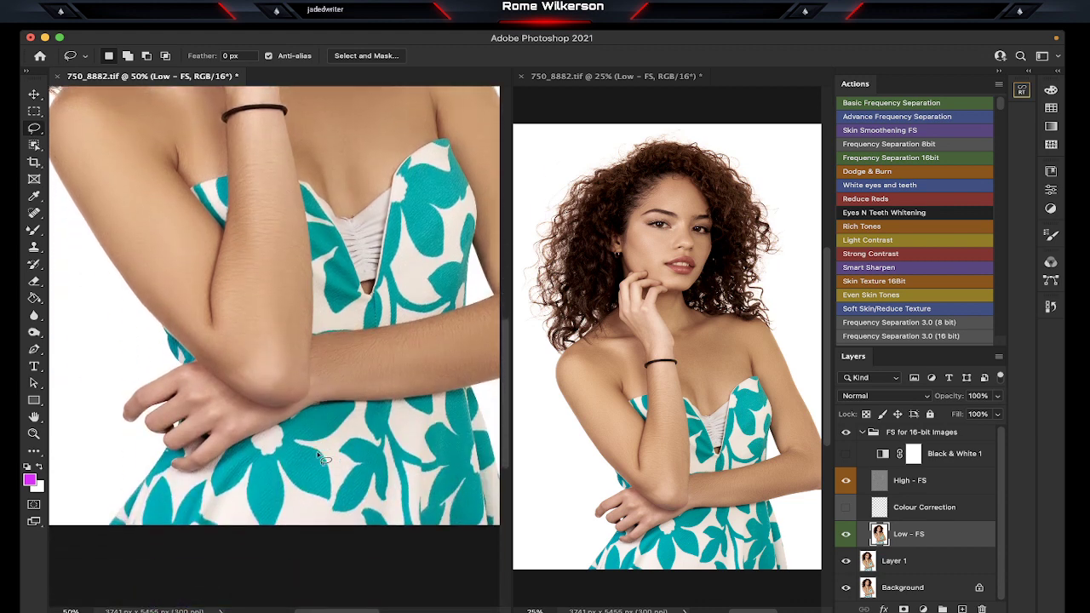
scroll(319, 458, "up", 6)
scroll(319, 458, "up", 2)
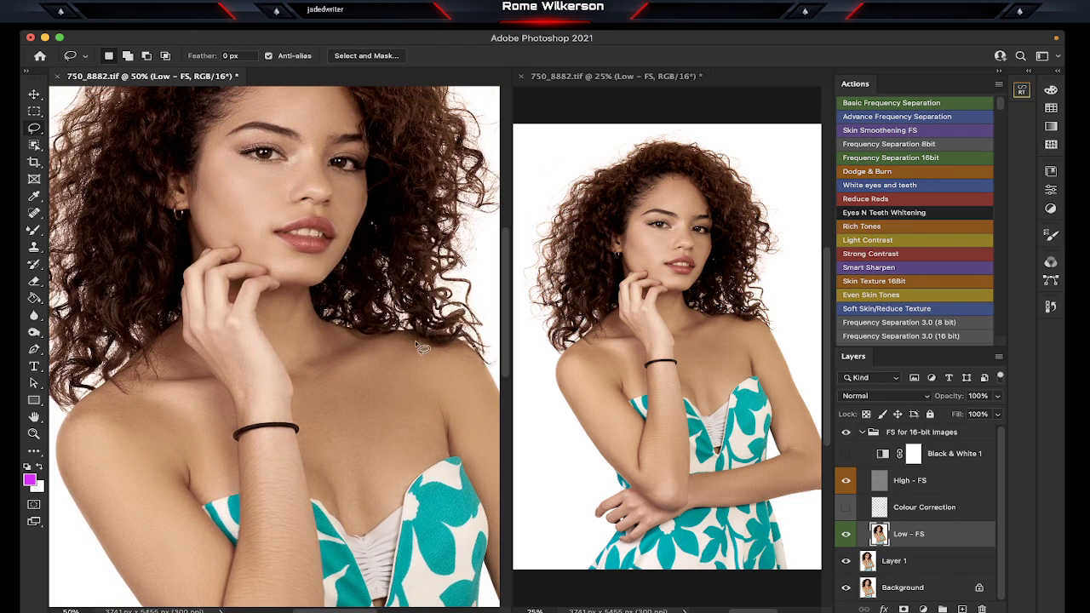
Step: Lasso the upper chest, reapply the Gaussian Blur, and deselect
mouse_move(417, 343)
left_mouse_down()
mouse_move(297, 426)
mouse_move(331, 460)
mouse_move(408, 462)
mouse_move(457, 360)
mouse_move(413, 342)
left_mouse_up()
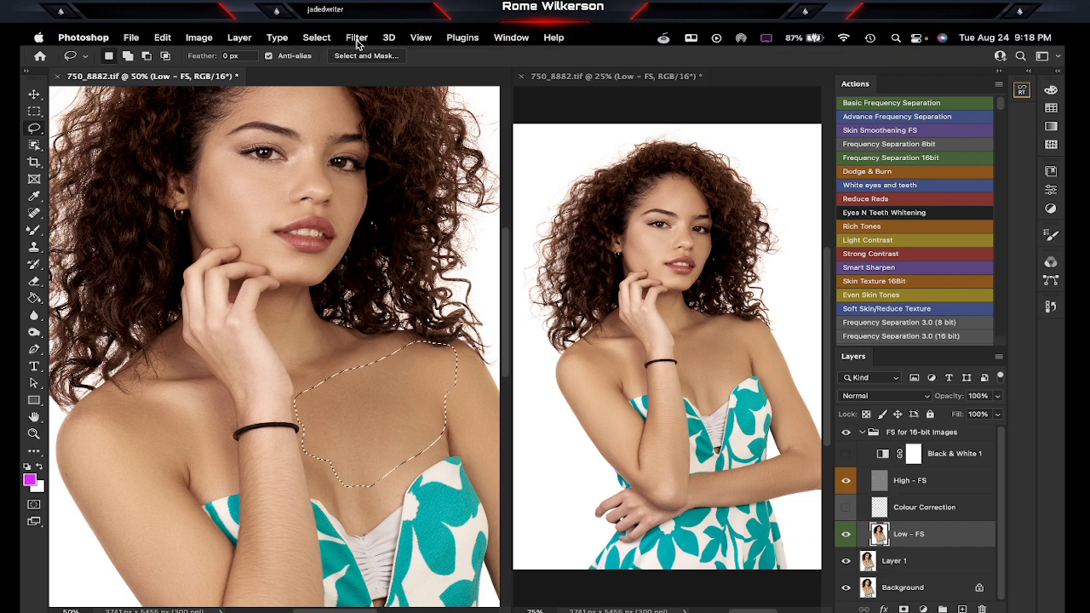
left_click(357, 37)
left_click(366, 55)
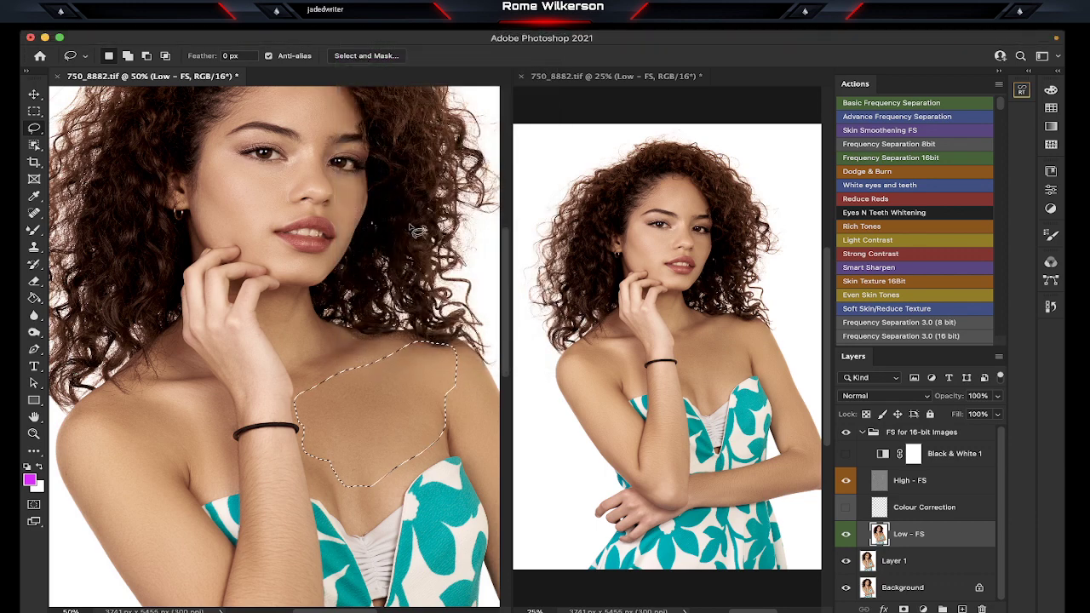
key("ctrl+d")
scroll(383, 391, "down", 3)
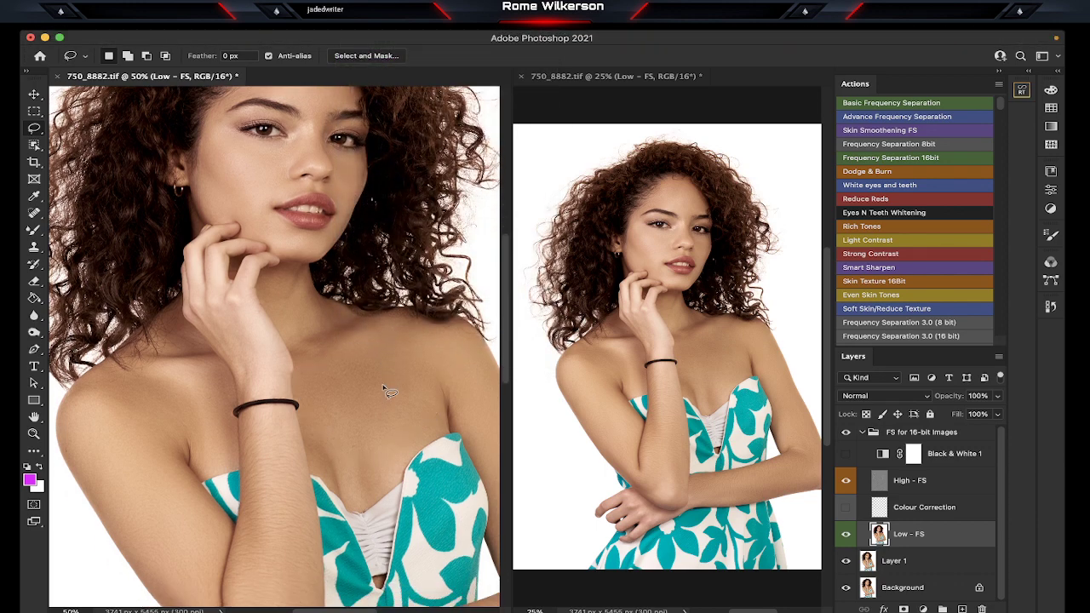
scroll(383, 391, "up", 3)
scroll(384, 392, "left", 2)
Step: Solo Layer 1 to compare with the original, then restore all layers
scroll(388, 392, "up", 2)
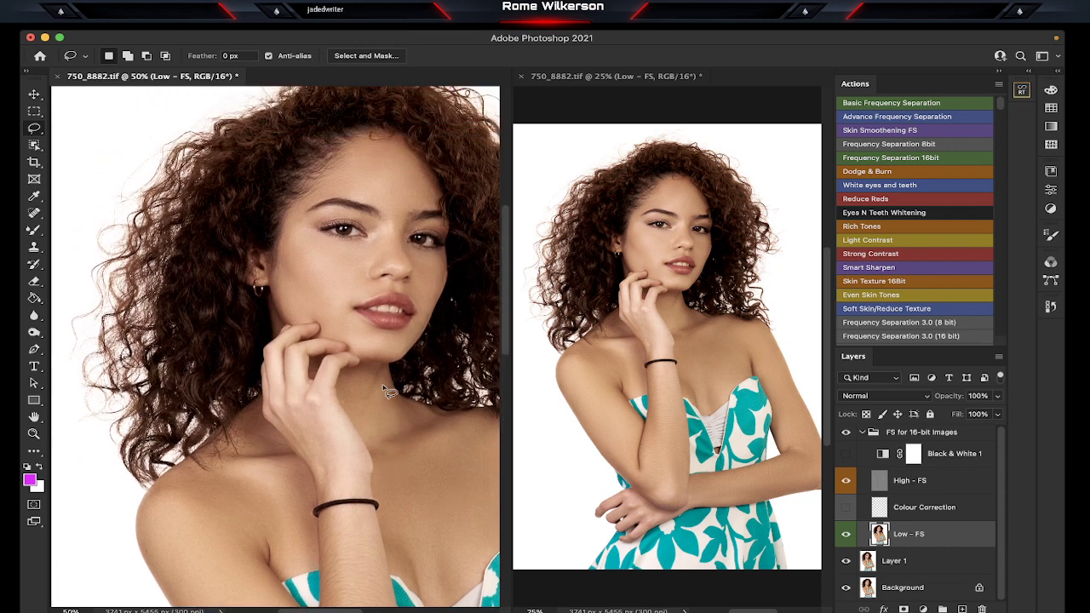
scroll(388, 392, "up", 2)
scroll(387, 392, "right", 2)
scroll(388, 391, "up", 1)
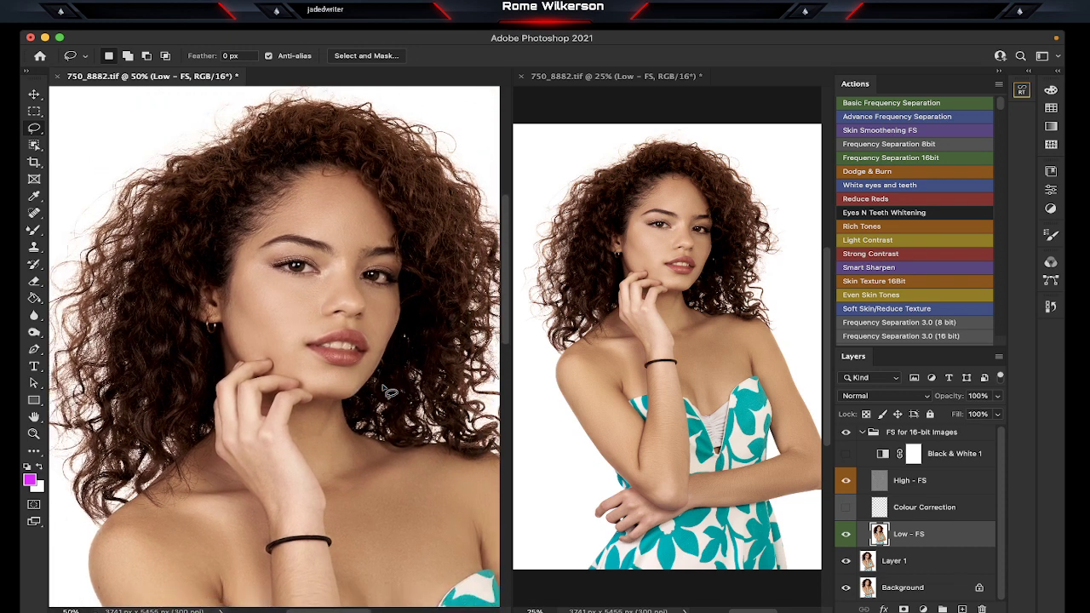
scroll(387, 392, "left", 1)
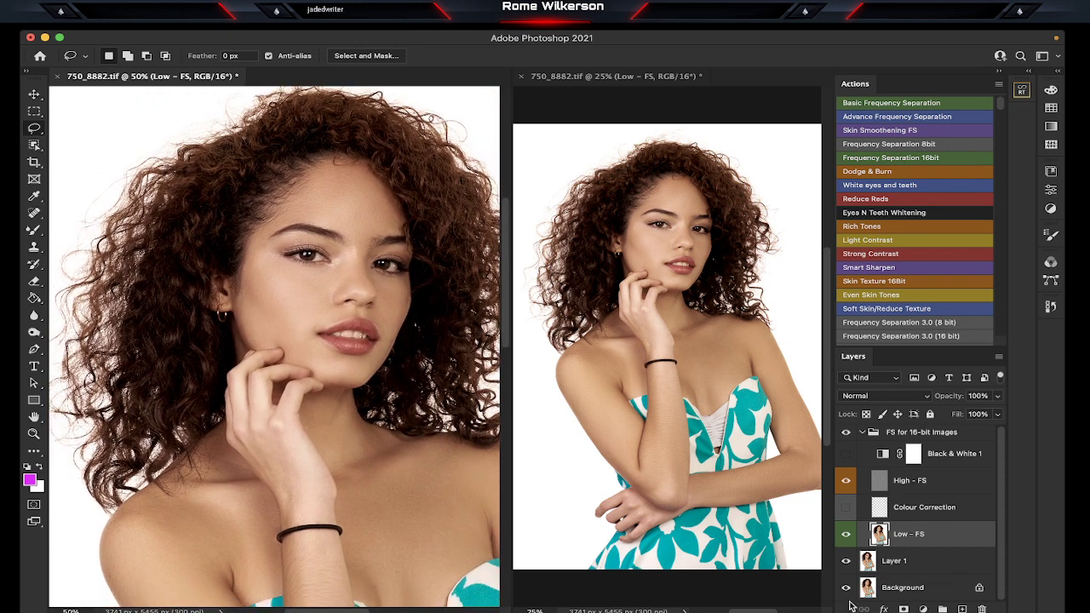
left_click(846, 562, "alt")
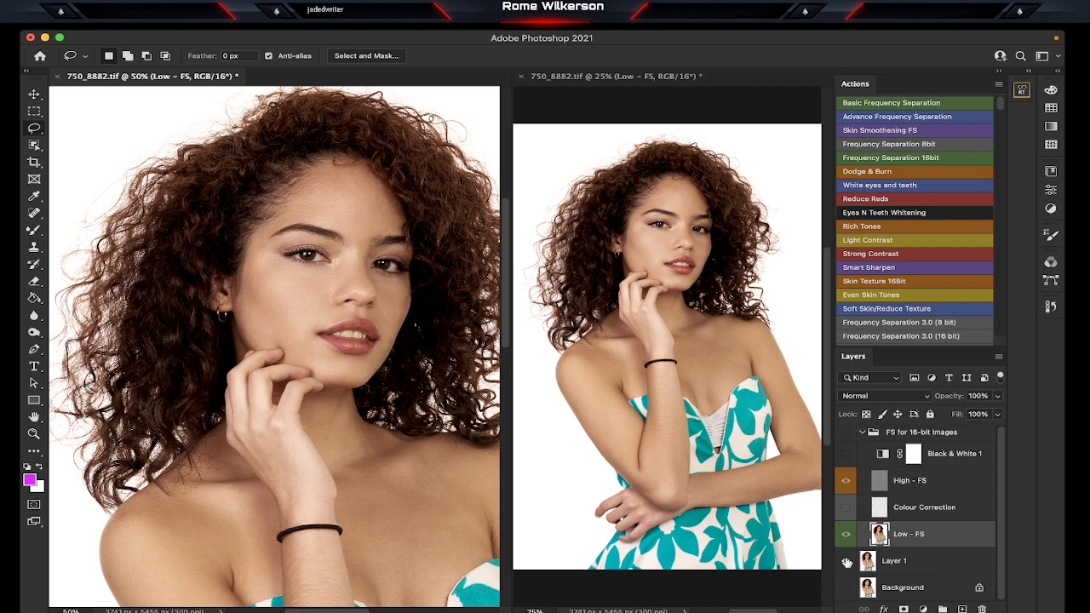
left_click(846, 562, "alt")
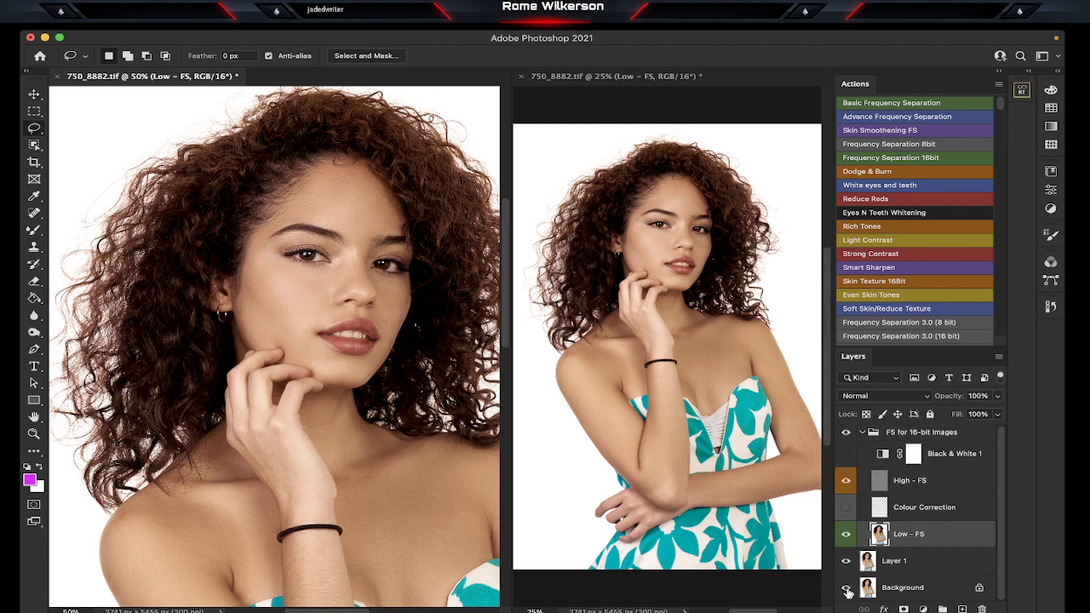
Step: Solo the Background layer for comparison, restore visibility, and collapse the FS for 16-bit Images group
left_click(846, 589, "alt")
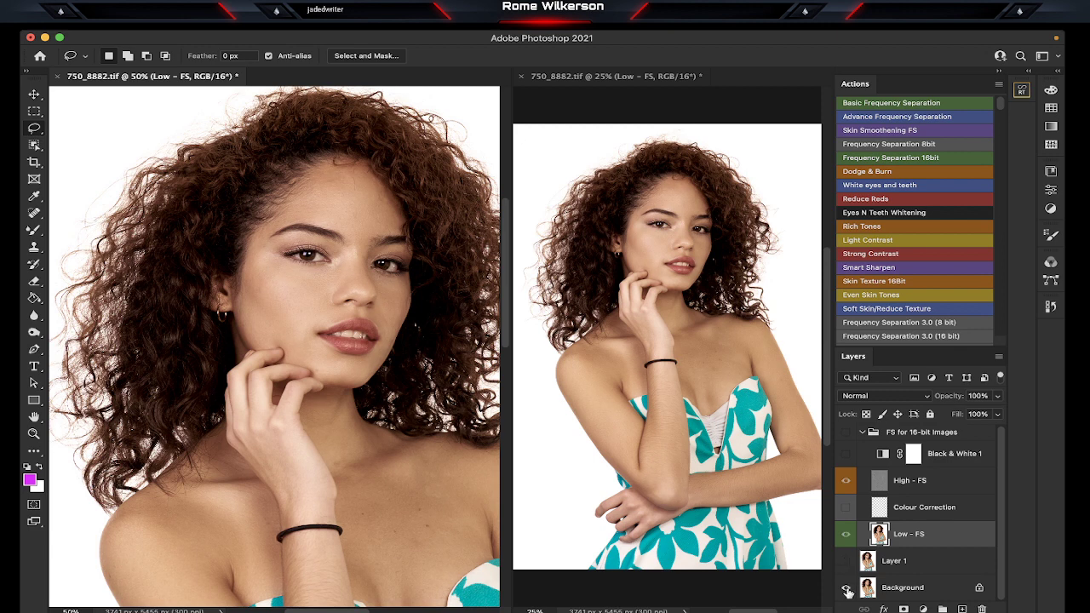
left_click(848, 591, "alt")
left_click(864, 434)
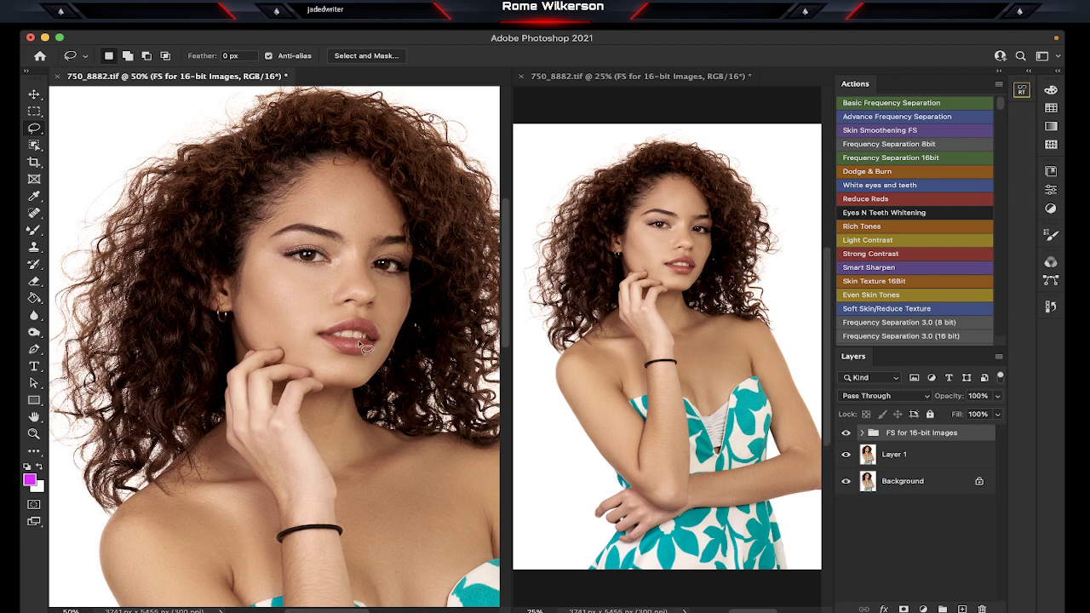
Step: Zoom in to 100% on the face and stamp all visible layers into a new Layer 2
scroll(361, 346, "down", 5)
scroll(361, 346, "up", 4)
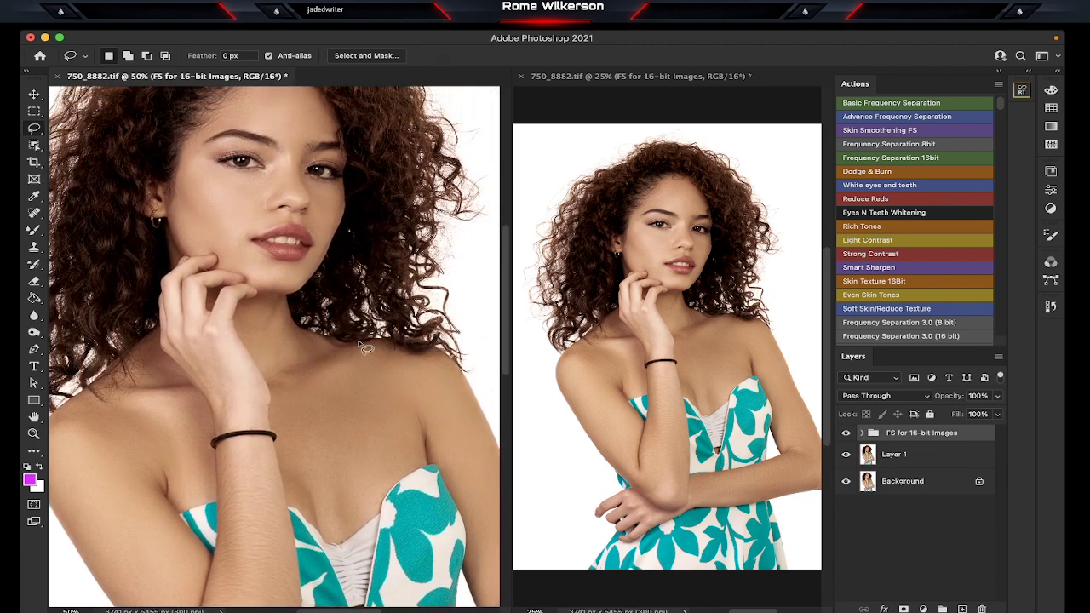
scroll(365, 347, "down", 1)
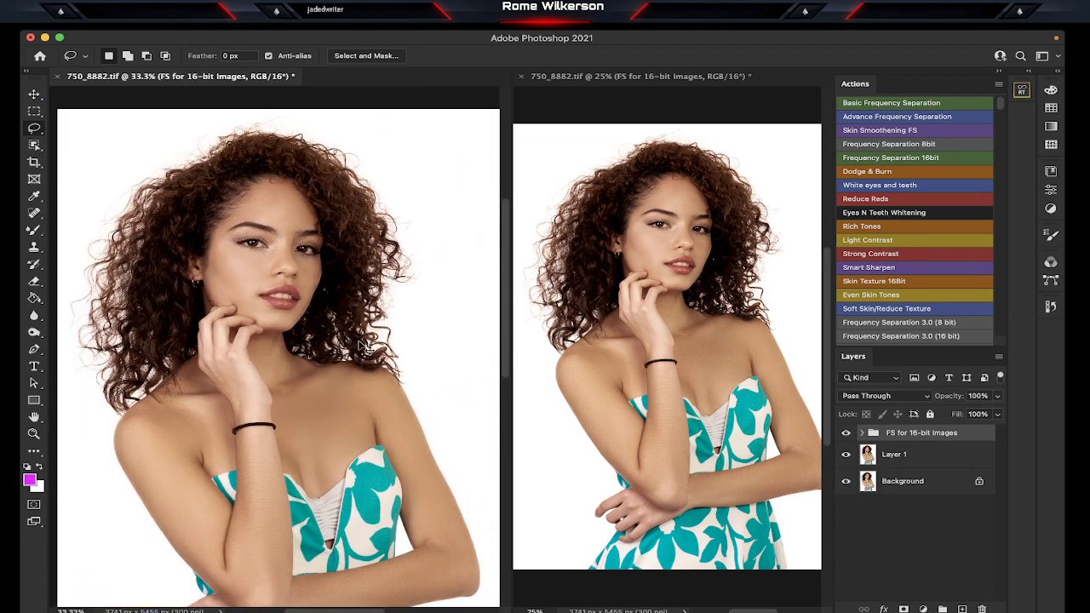
scroll(362, 346, "down", 1)
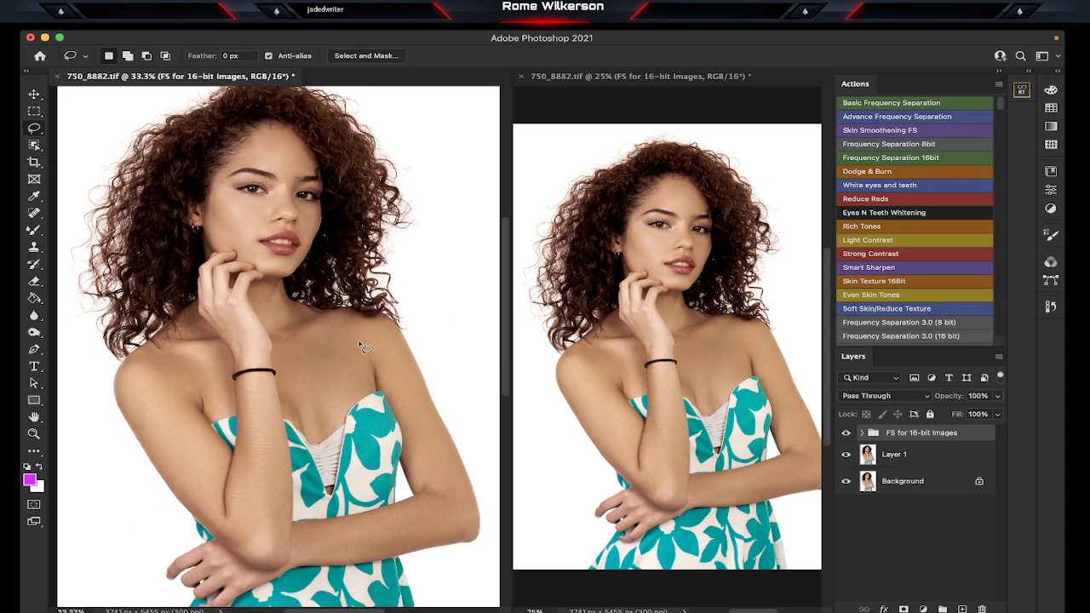
scroll(365, 347, "up", 2)
scroll(365, 347, "down", 1)
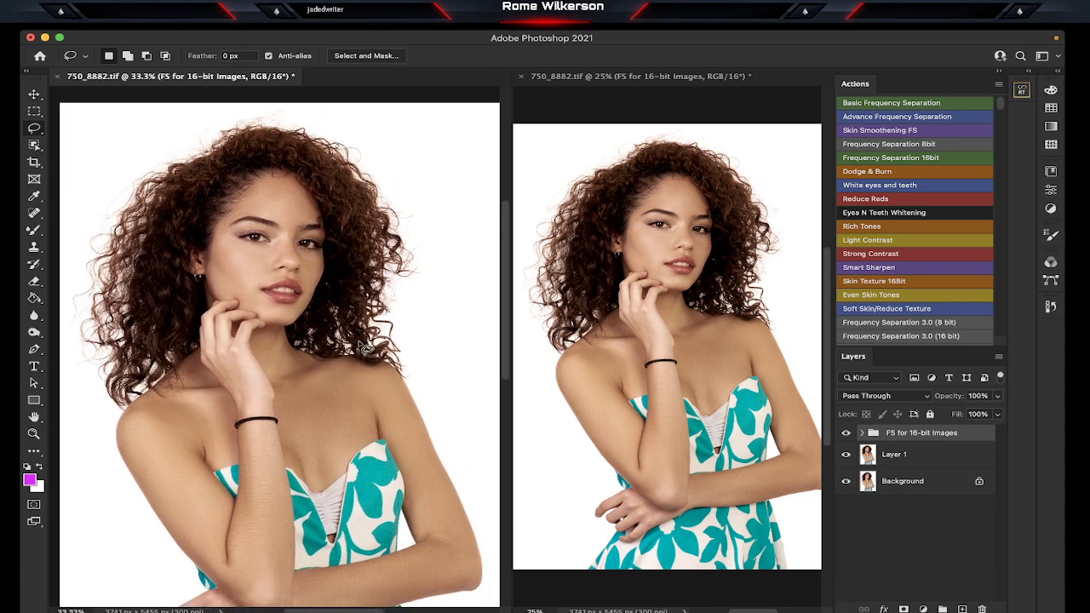
scroll(365, 347, "up", 1)
scroll(364, 347, "up", 1)
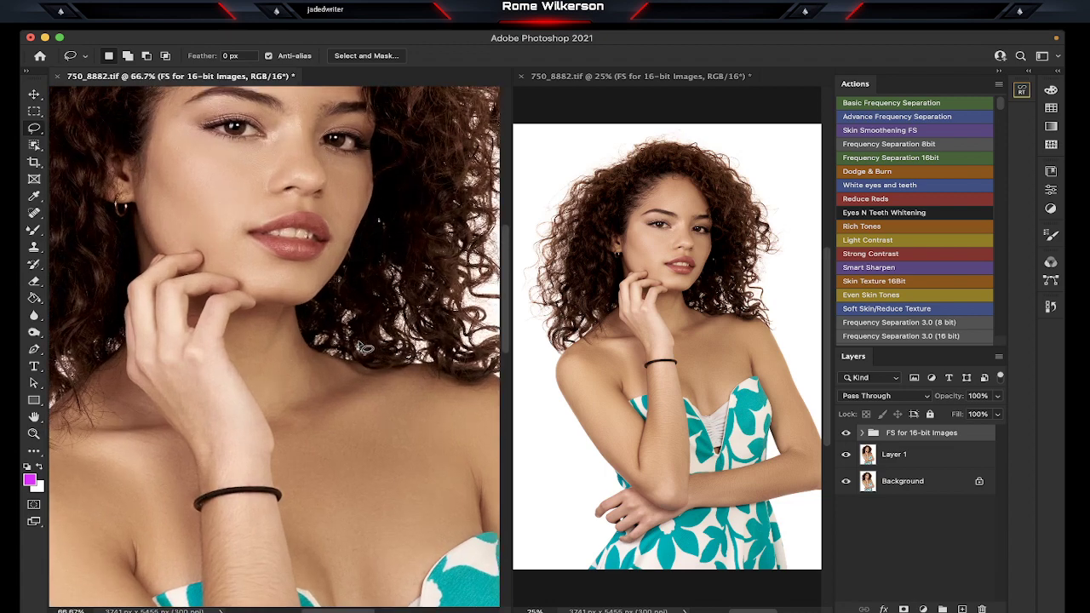
scroll(324, 257, "up", 3)
scroll(322, 256, "up", 3)
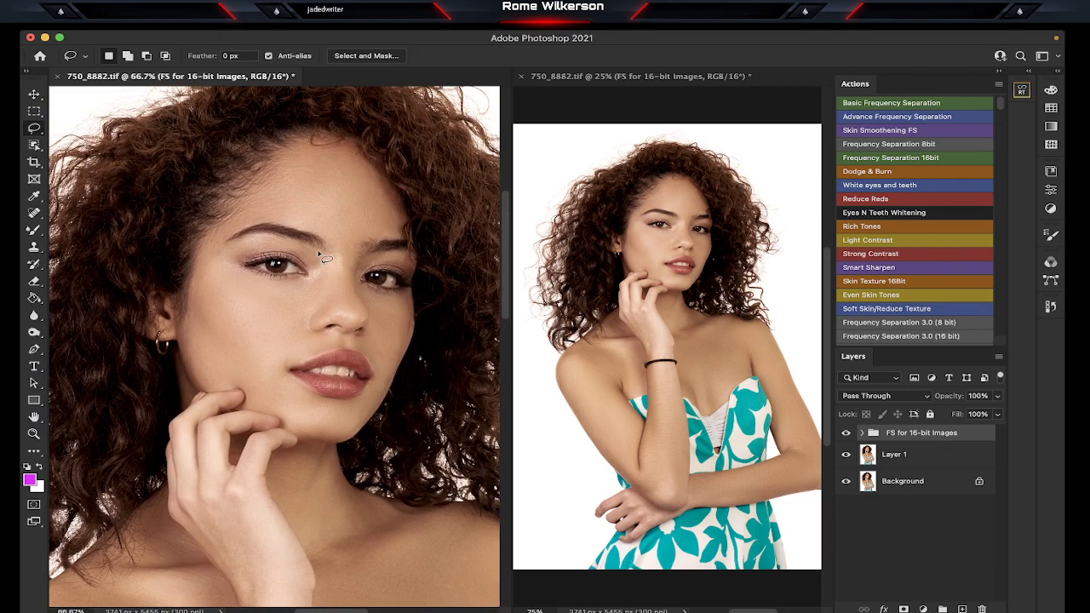
scroll(323, 257, "up", 1)
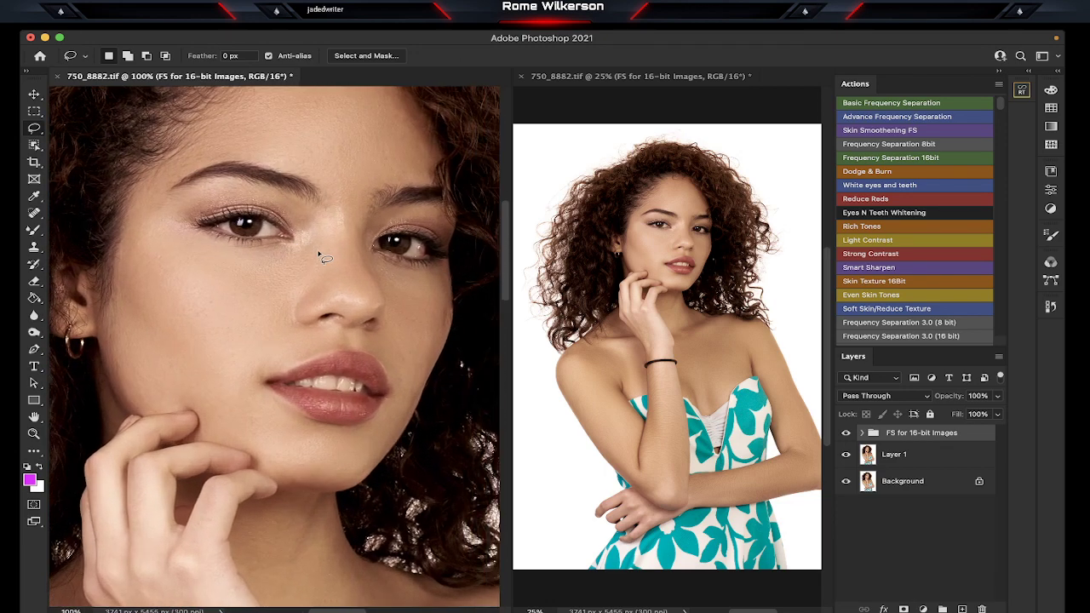
scroll(322, 256, "up", 3)
scroll(322, 255, "right", 2)
scroll(322, 255, "up", 1)
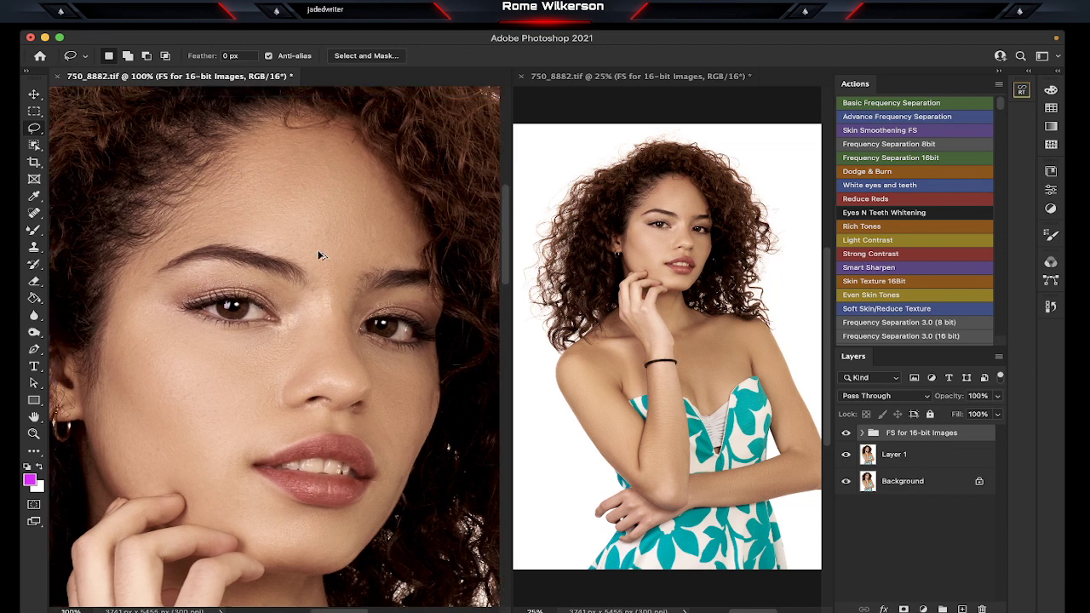
key("ctrl+alt+shift+e")
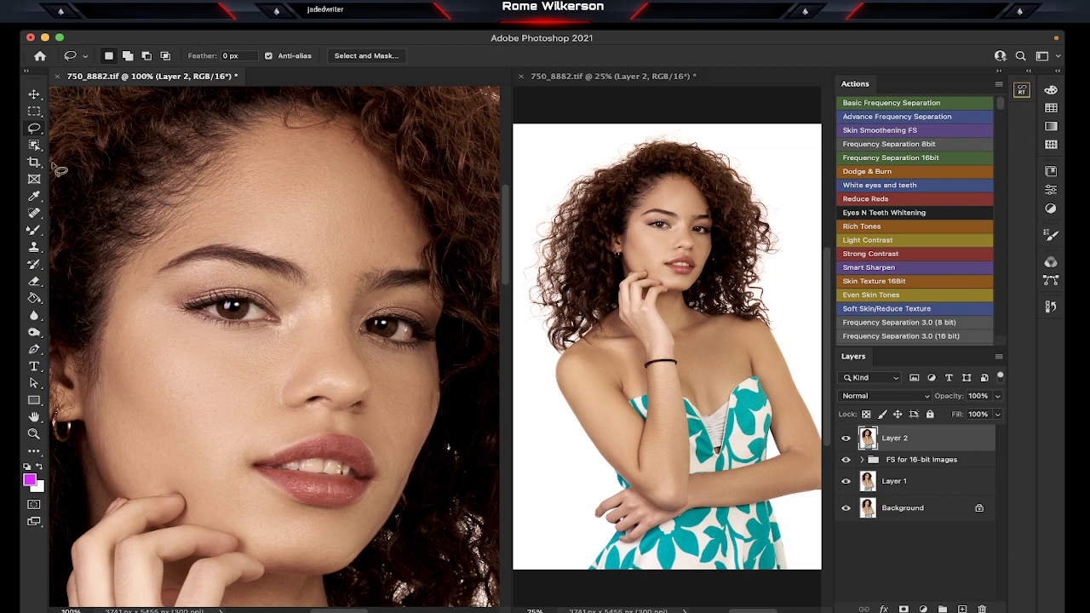
Step: Switch to the Move tool and run the Enhance Eyes action from the Actions panel
left_click(35, 92)
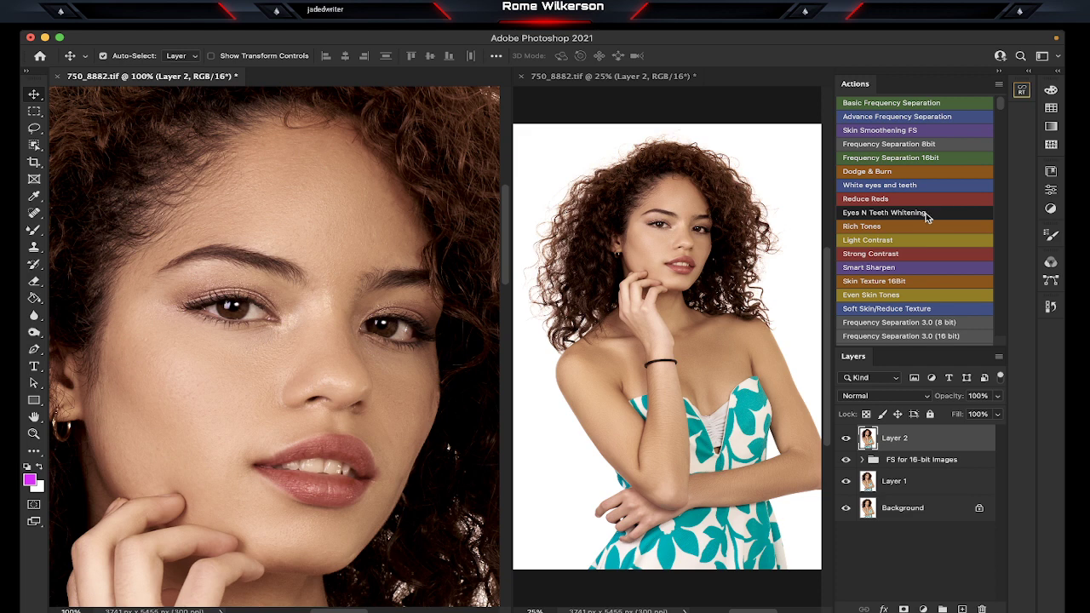
scroll(927, 217, "down", 3)
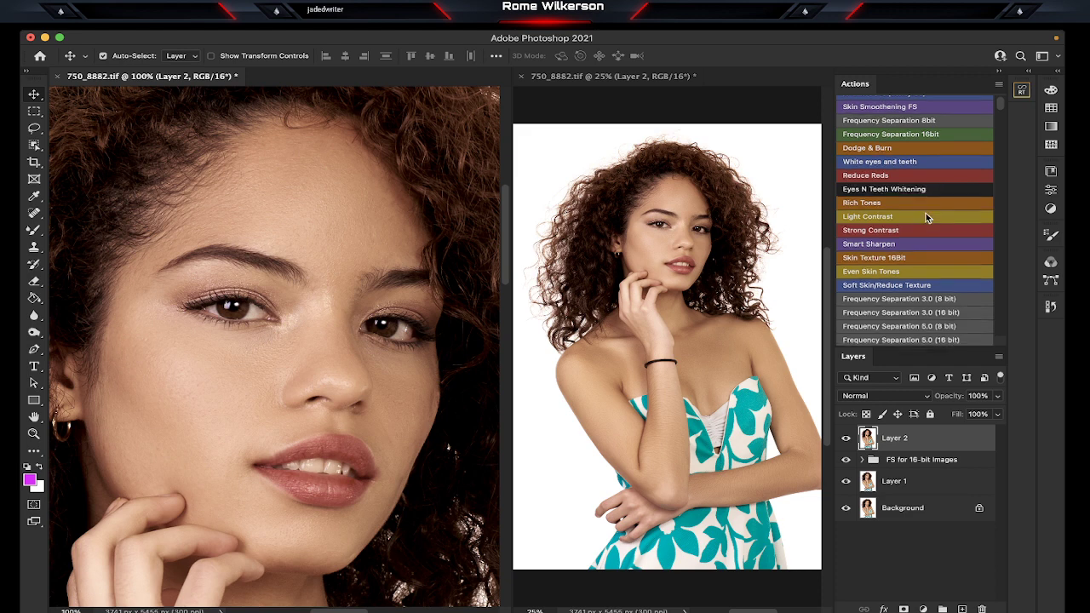
scroll(927, 217, "down", 3)
scroll(927, 217, "up", 1)
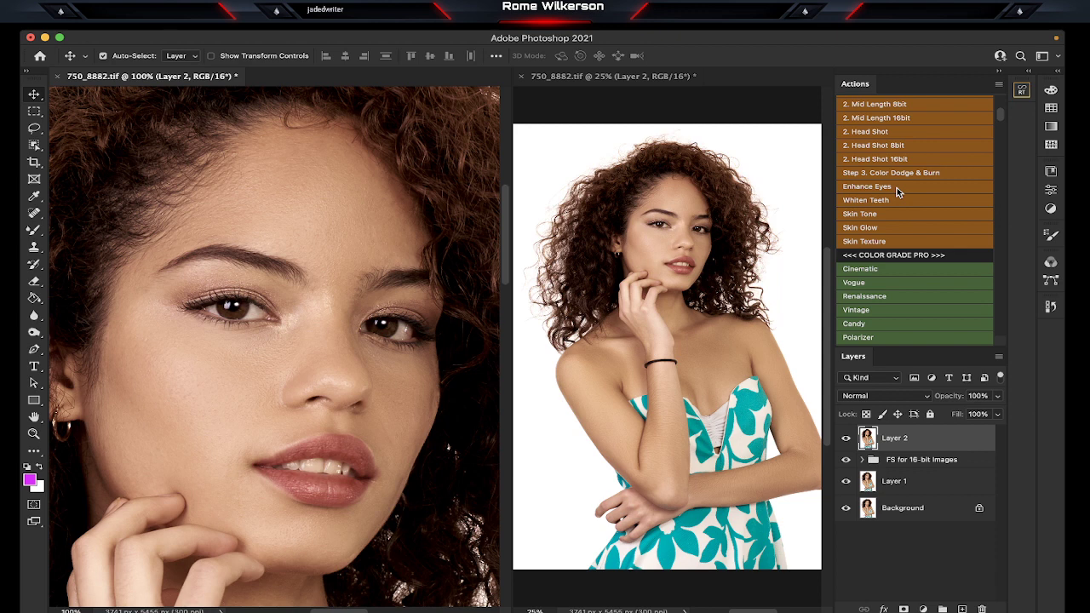
left_click(897, 189)
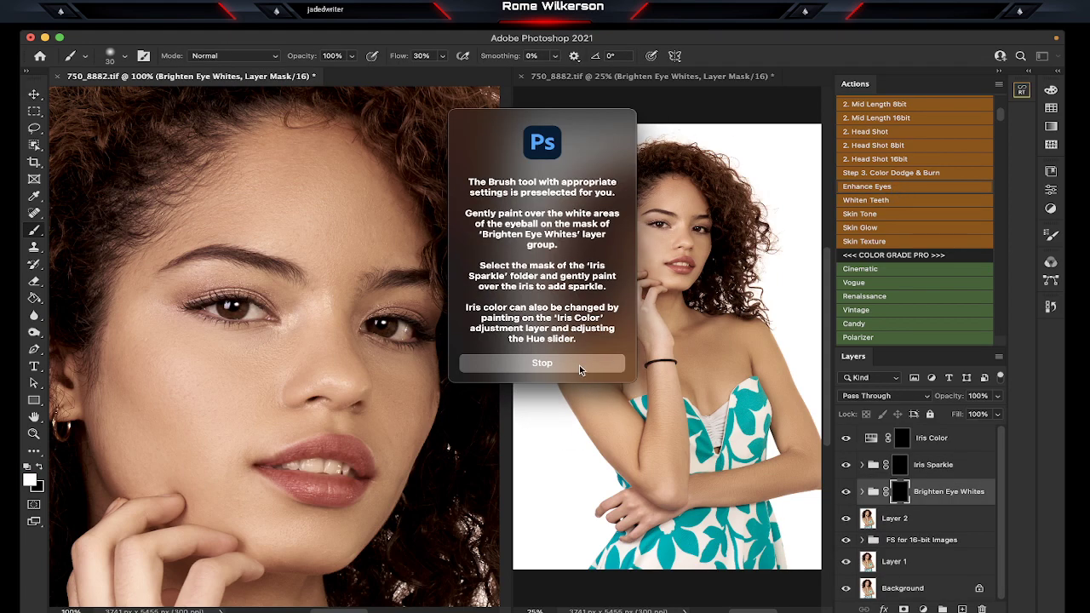
Step: Zoom in to 200% on the model's eye and switch to a smaller brush
left_click(579, 370)
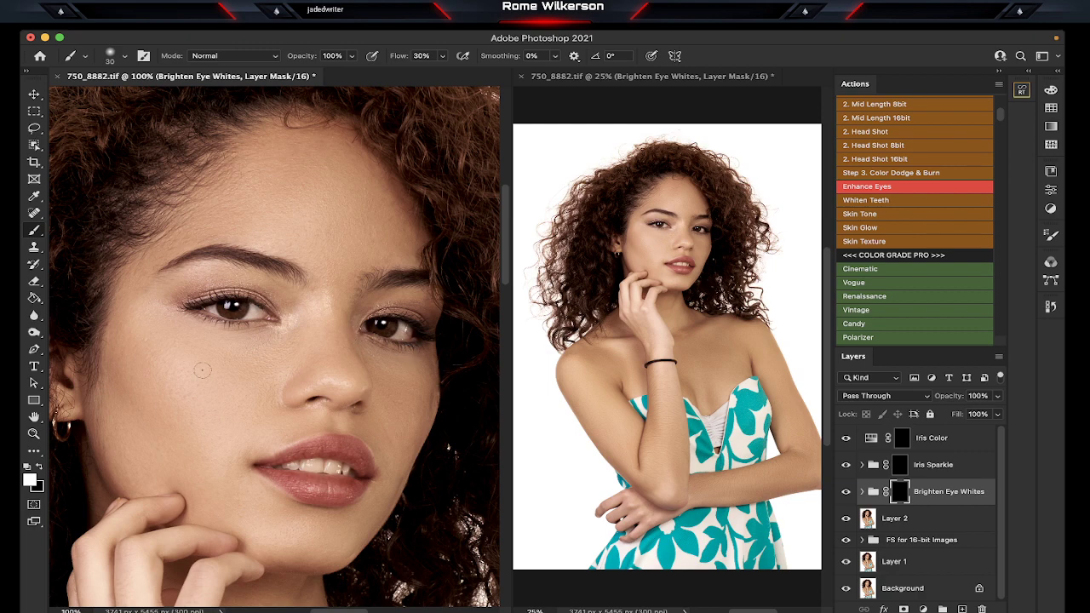
left_click(34, 433)
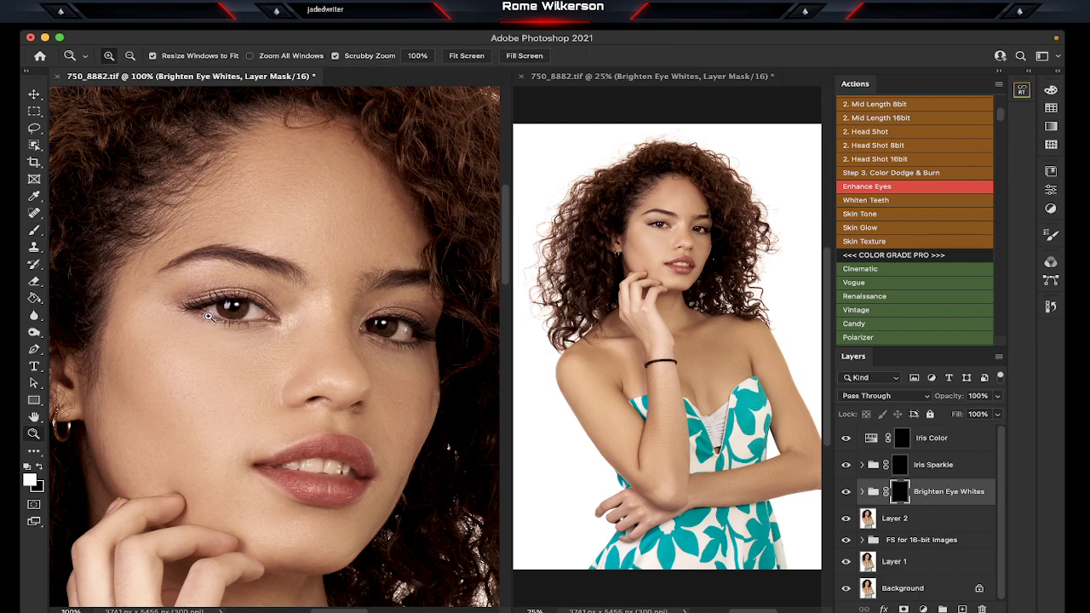
left_click(208, 317)
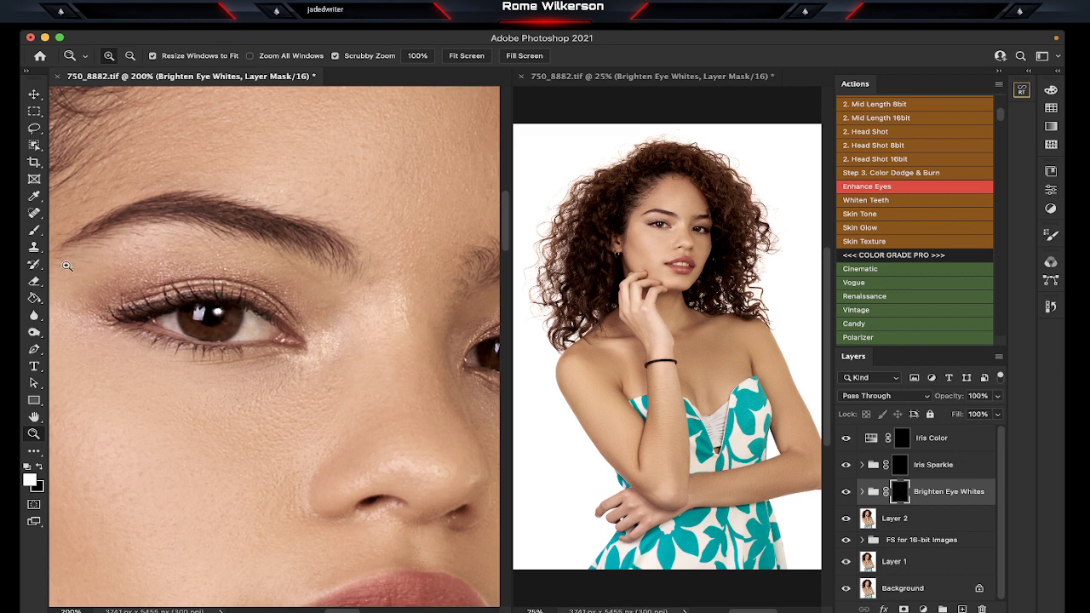
left_click(35, 230)
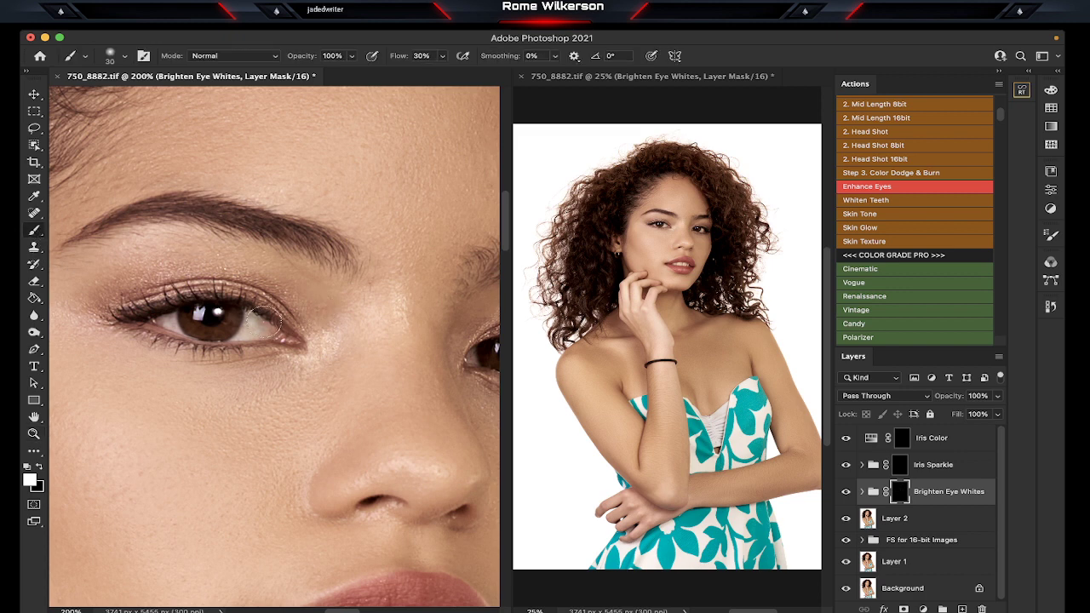
key("bracketleft")
key("bracketleft")
key("bracketleft")
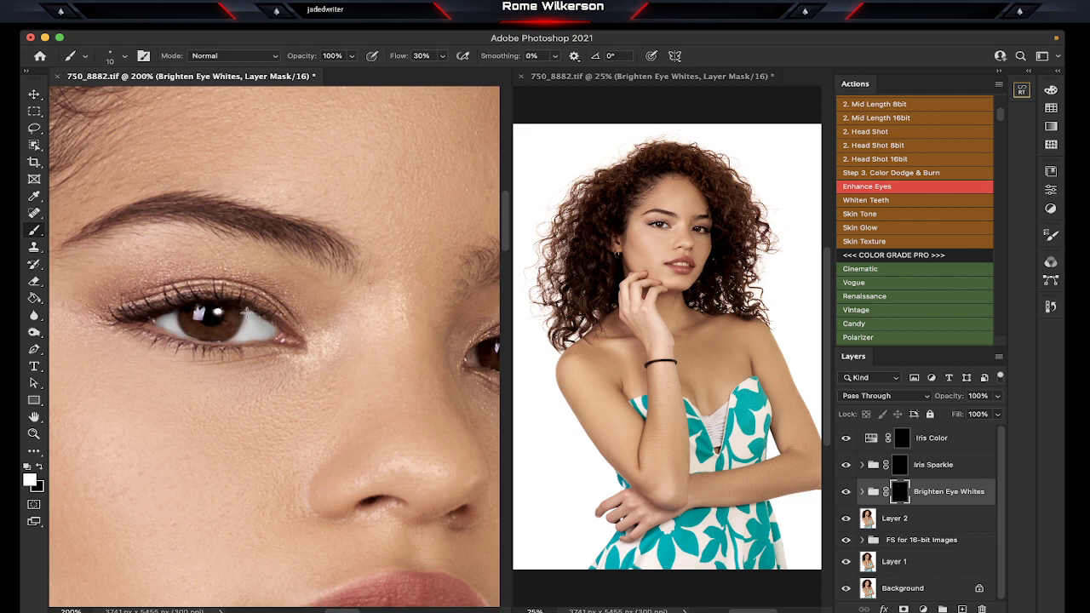
Step: Paint over both eye whites on the Brighten Eye Whites mask to brighten them
scroll(417, 599, "right", 5)
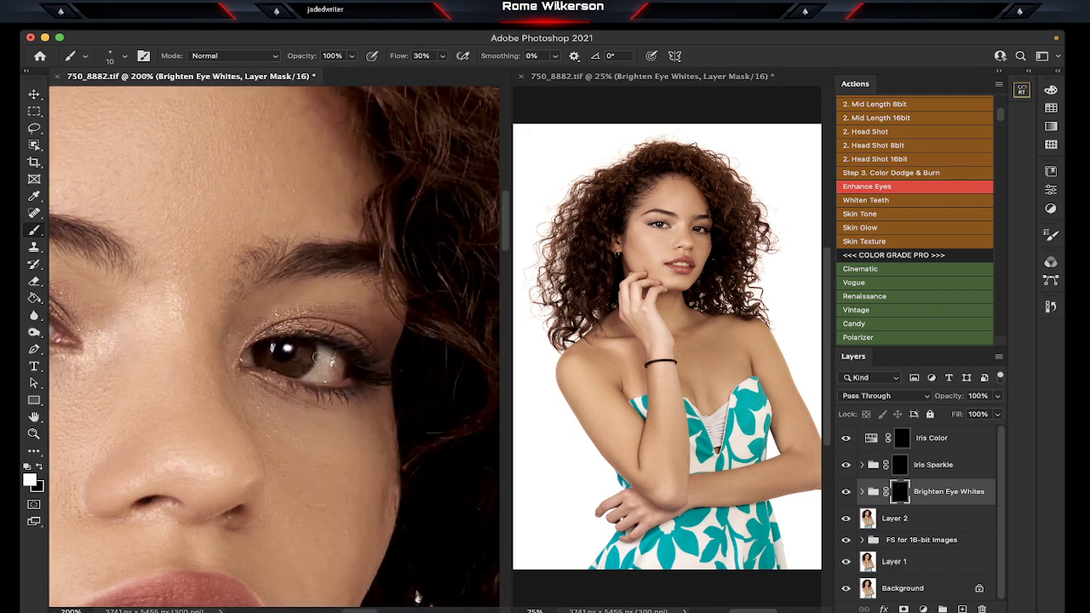
mouse_move(323, 358)
left_mouse_down()
mouse_move(338, 359)
mouse_move(308, 375)
left_mouse_up()
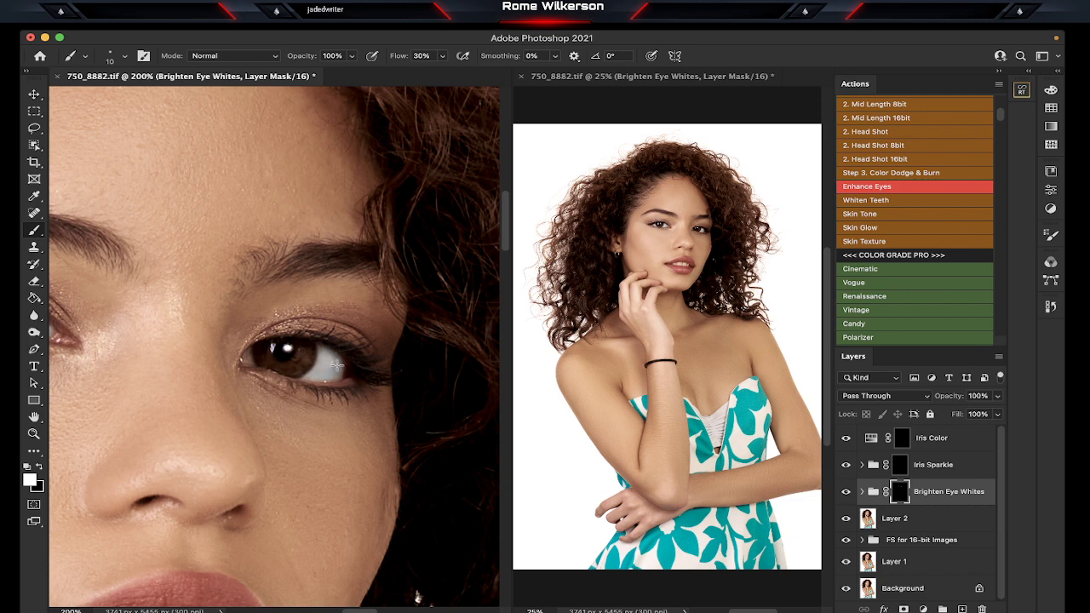
left_click_drag(322, 350, 330, 350)
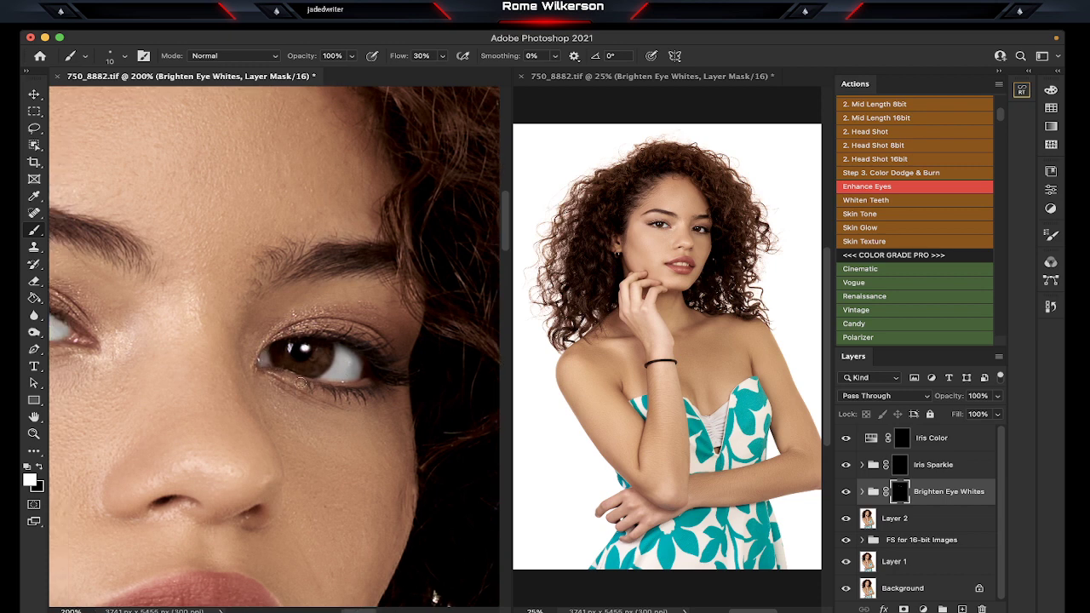
scroll(277, 378, "left", 5)
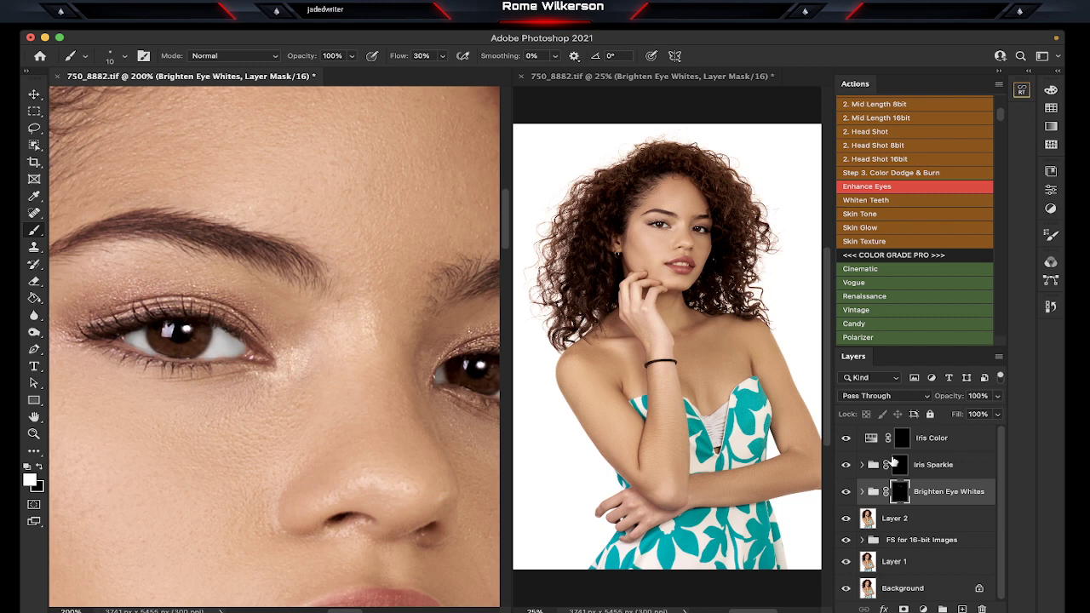
left_click(900, 465)
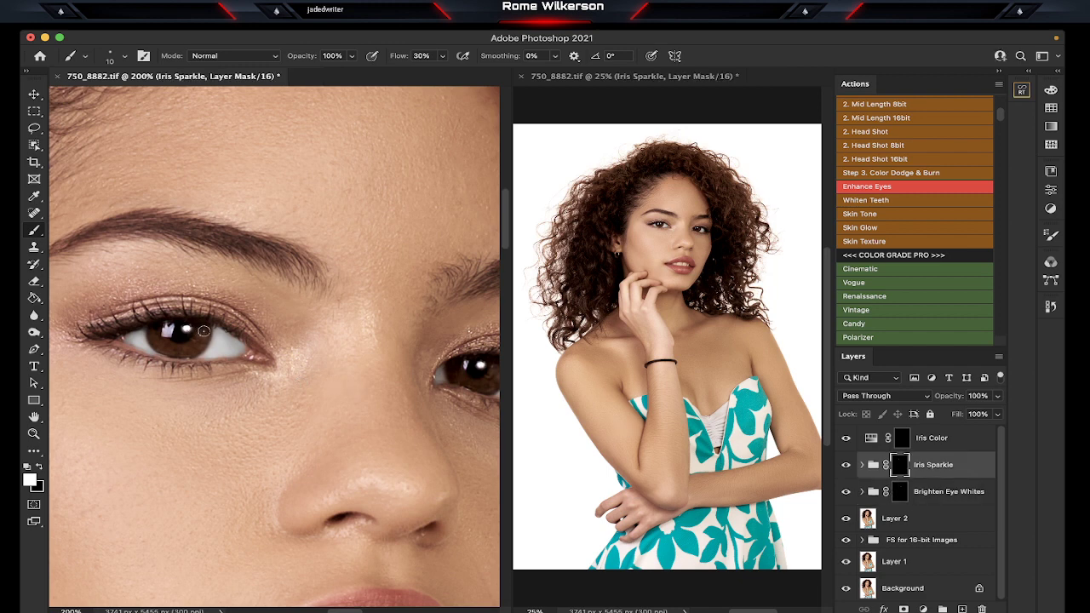
key("bracketright")
scroll(213, 358, "right", 3)
scroll(256, 371, "right", 3)
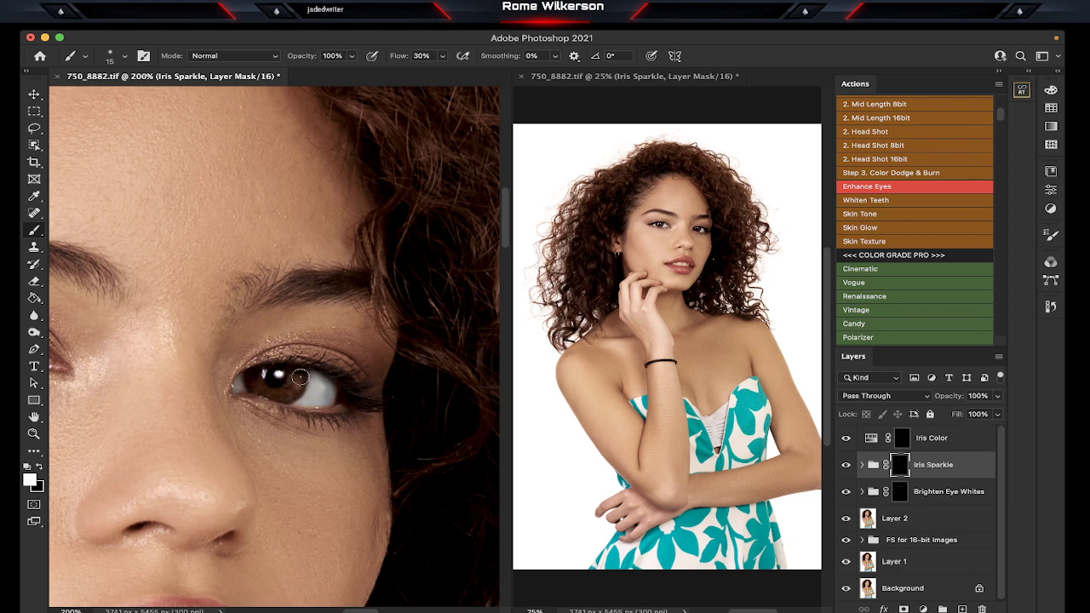
scroll(301, 377, "left", 5)
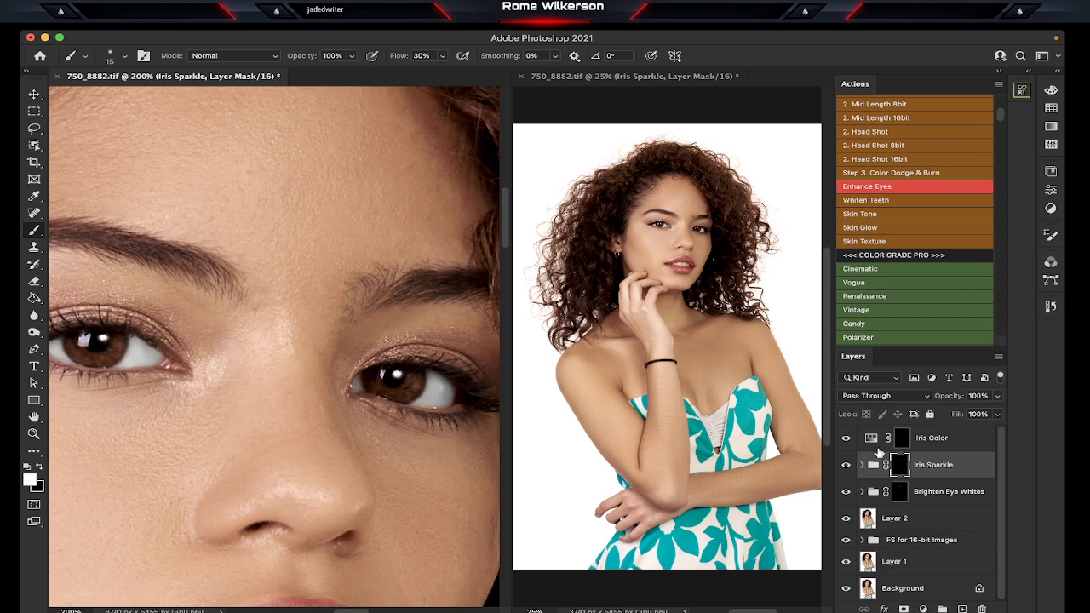
left_click(901, 439)
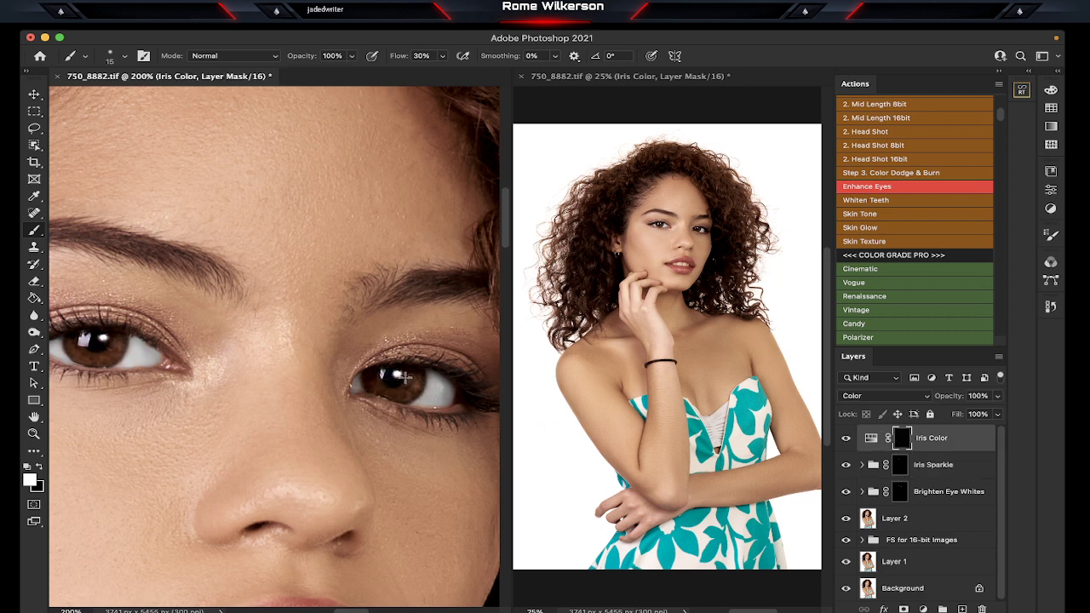
scroll(391, 379, "left", 10)
scroll(388, 380, "right", 2)
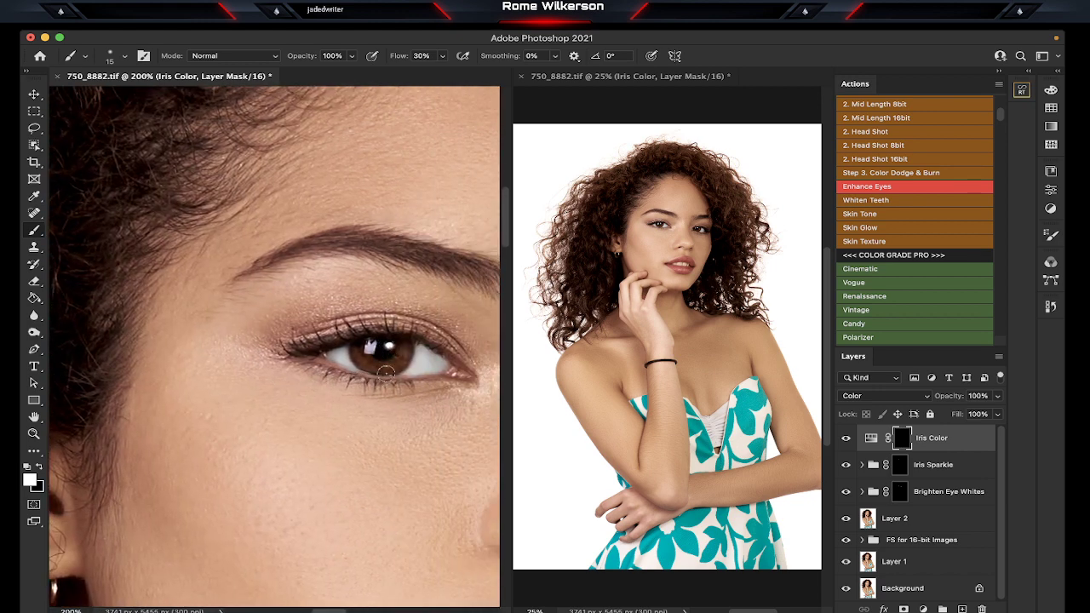
scroll(385, 372, "right", 4)
scroll(385, 372, "right", 3)
scroll(384, 372, "down", 2)
scroll(388, 375, "down", 5)
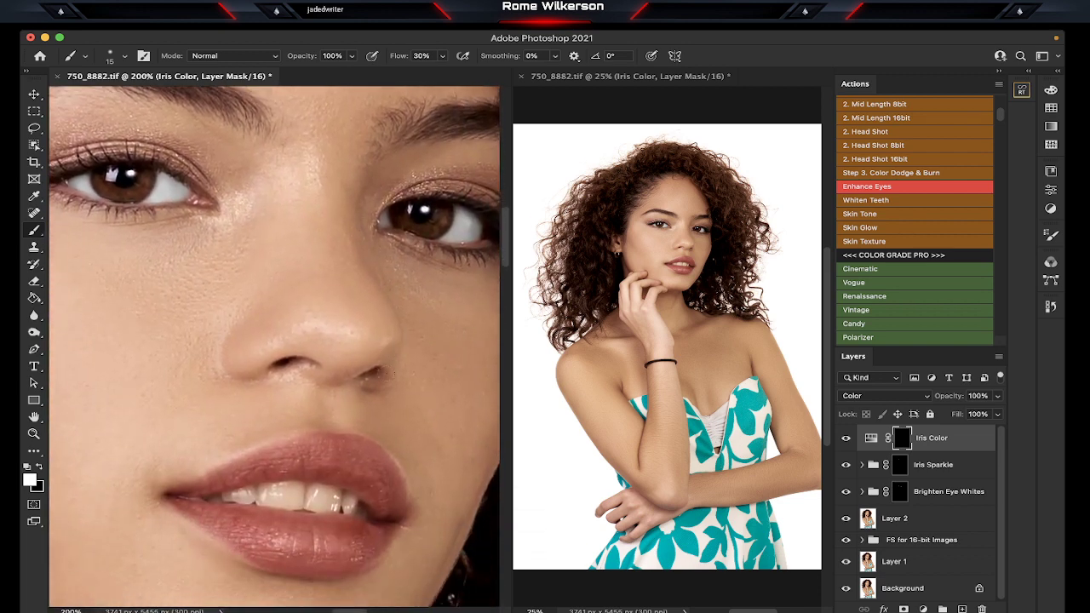
scroll(385, 372, "down", 2)
scroll(385, 372, "up", 2)
scroll(385, 372, "left", 1)
scroll(385, 372, "right", 2)
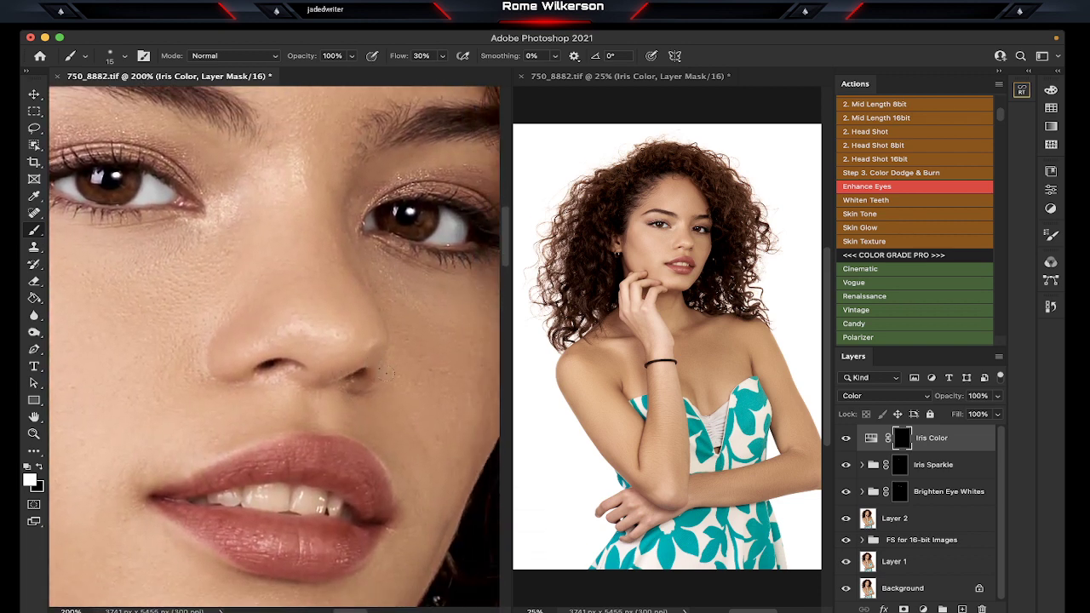
scroll(386, 372, "left", 1)
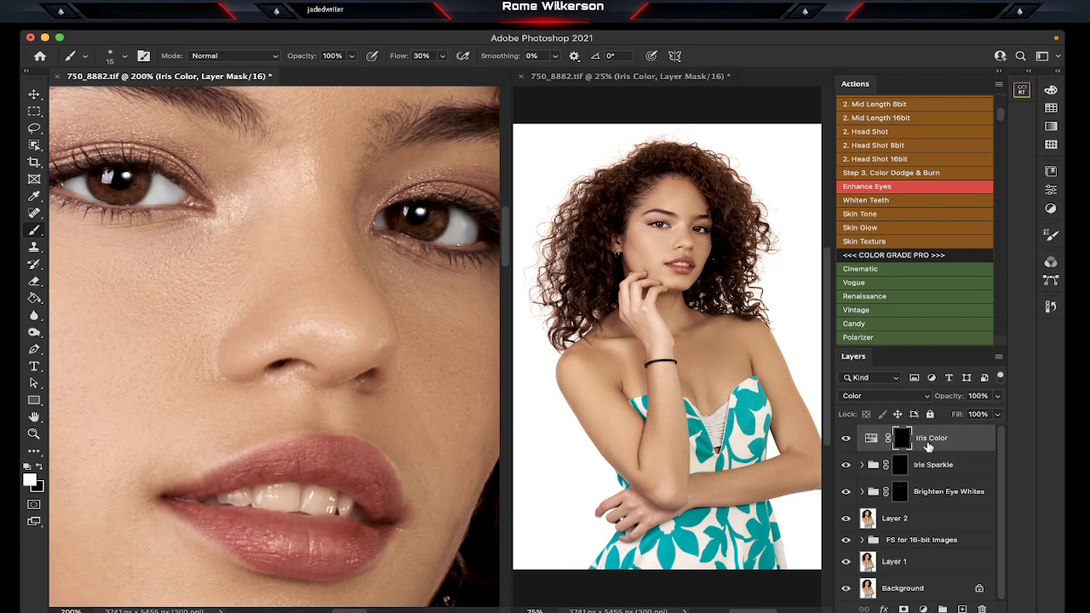
Step: Group the three eye layers into Group 1 and add the Whiten Teeth group
left_click(950, 492, "shift")
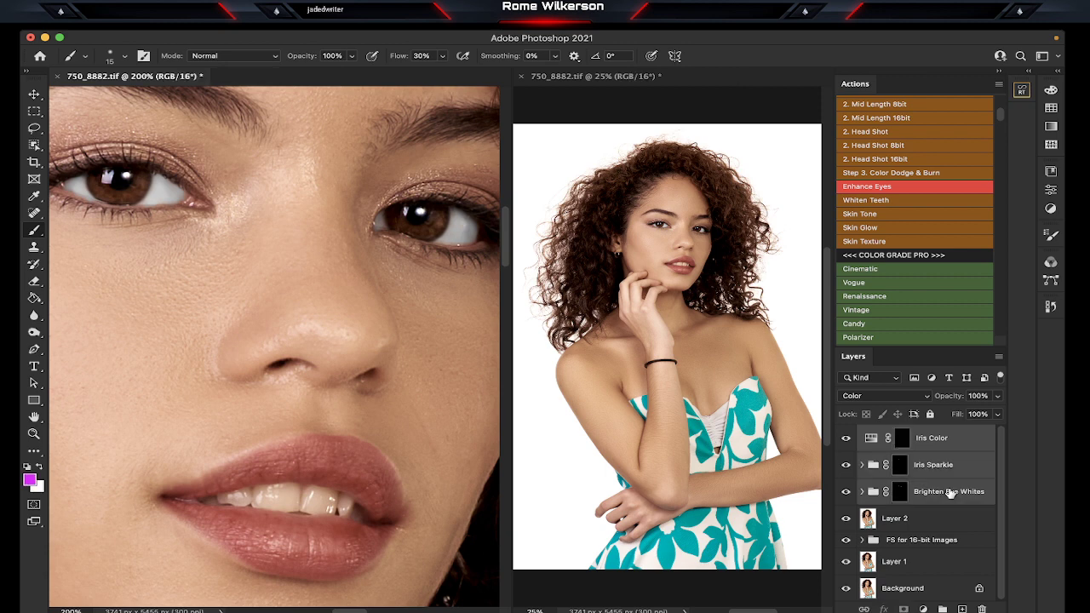
key("ctrl+g")
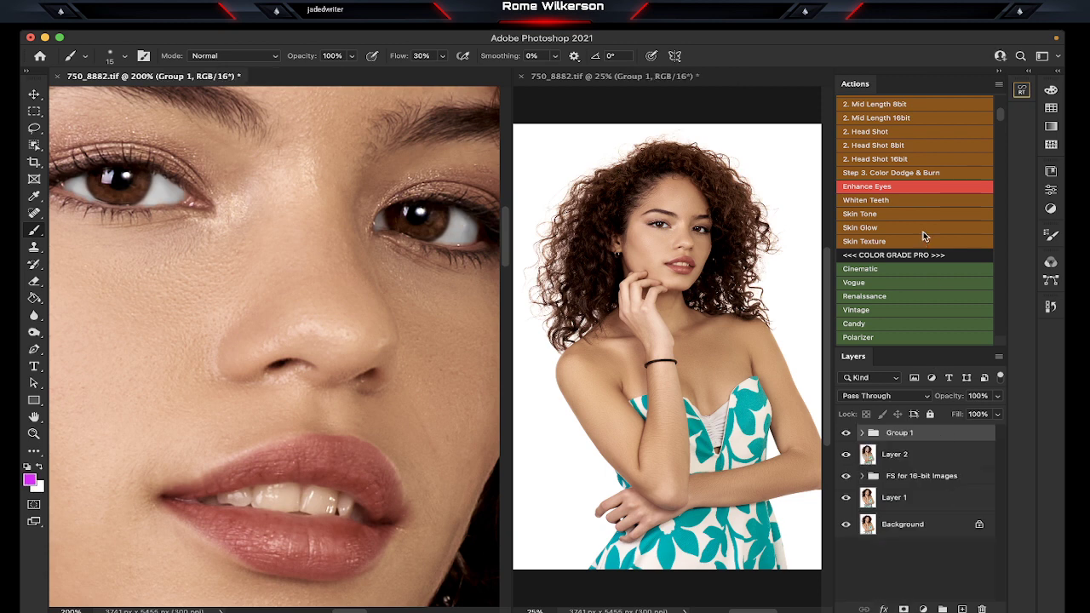
left_click(899, 202)
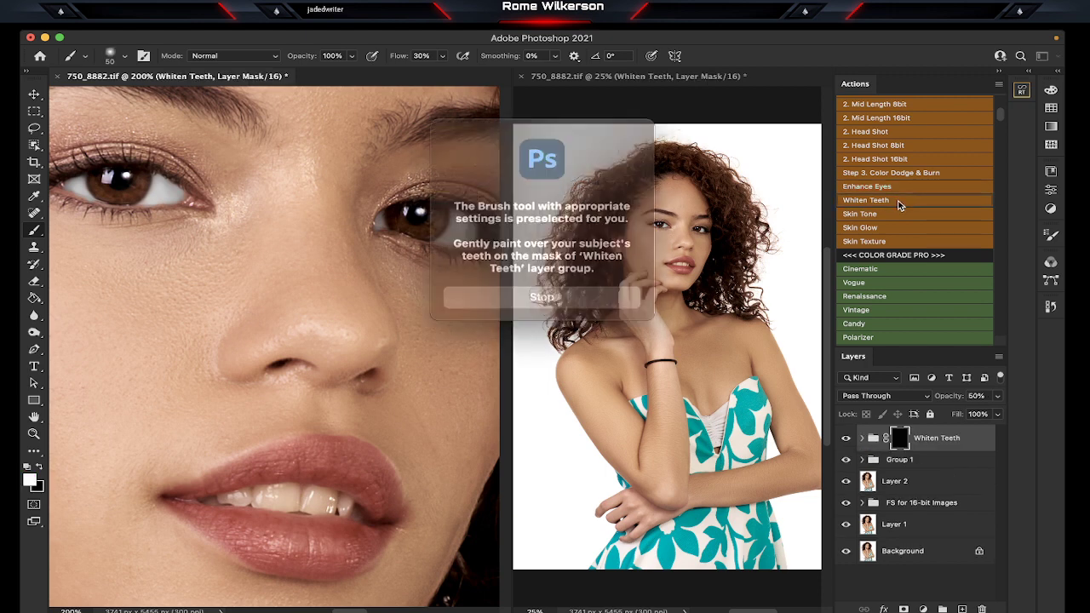
left_click(584, 286)
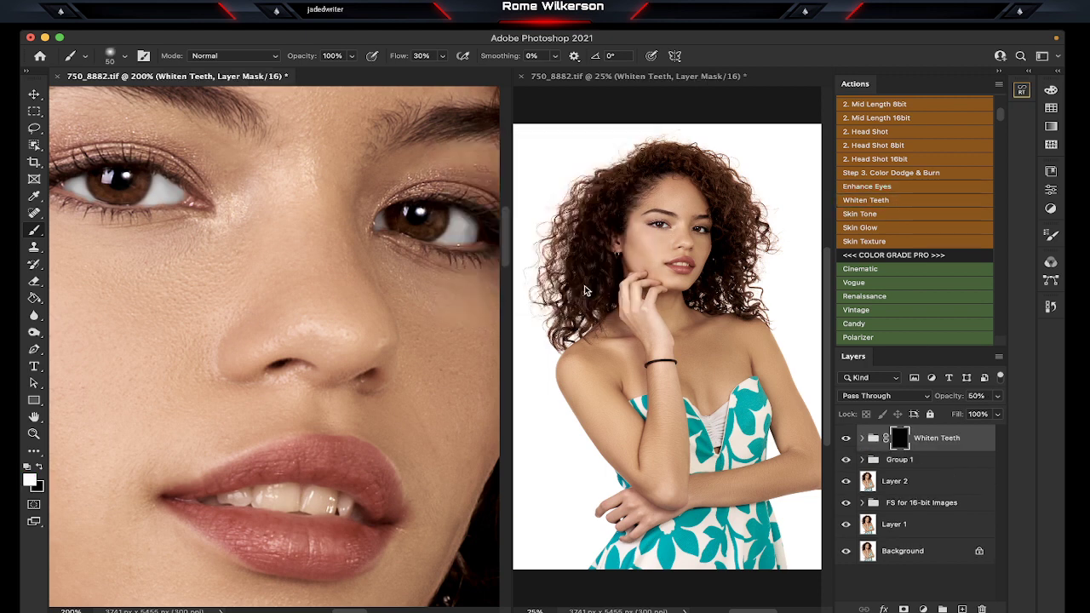
Step: Paint whitening over the teeth with a smaller brush, then toggle the group to compare
left_click_drag(349, 499, 319, 502)
key("bracketleft")
key("bracketleft")
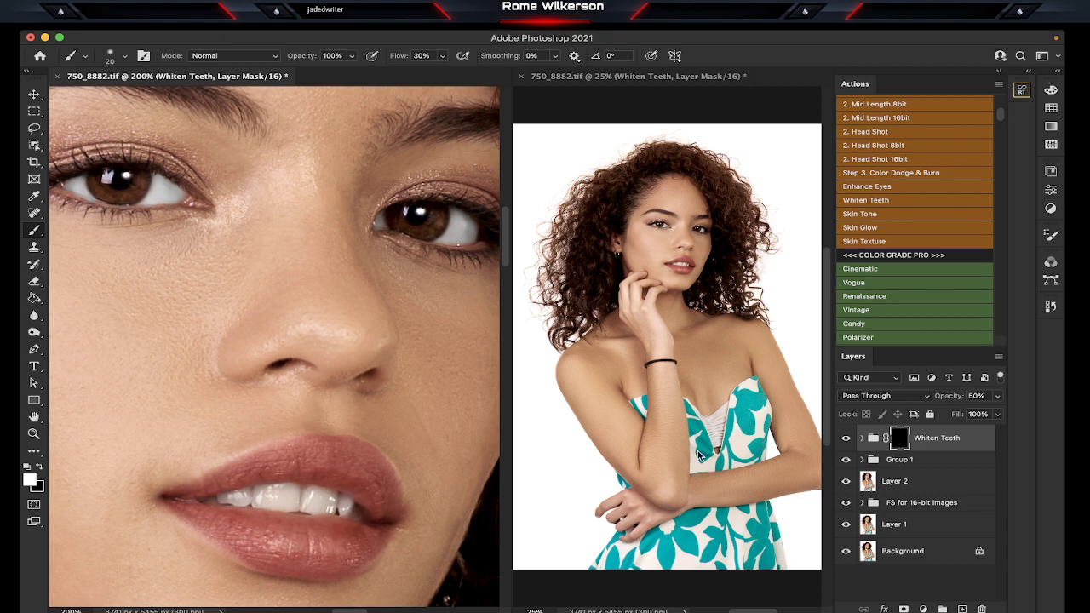
left_click(845, 439)
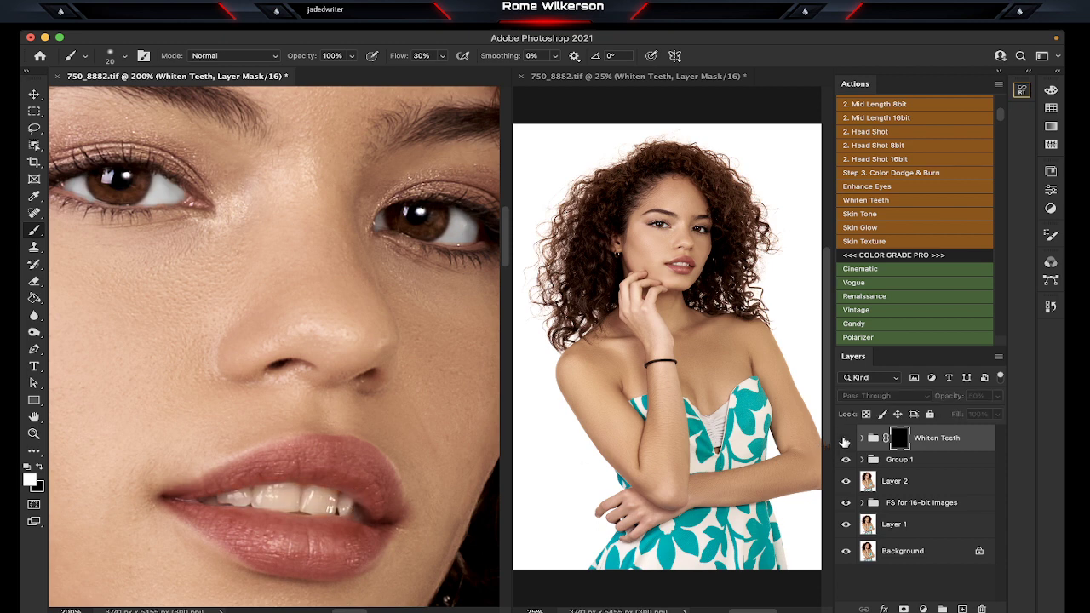
left_click(846, 439)
scroll(356, 469, "down", 3)
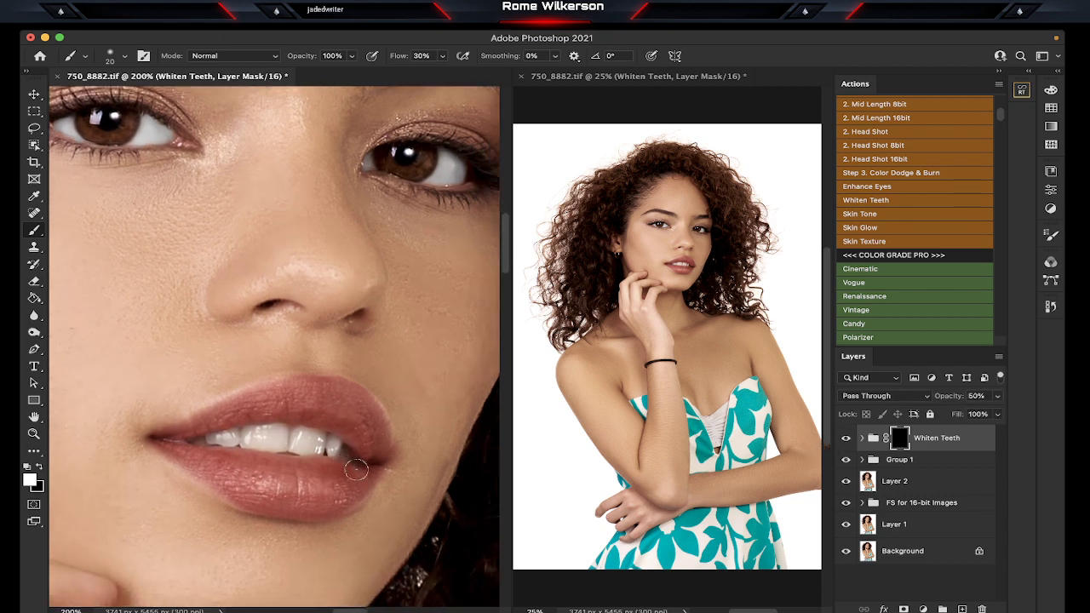
scroll(356, 466, "right", 1)
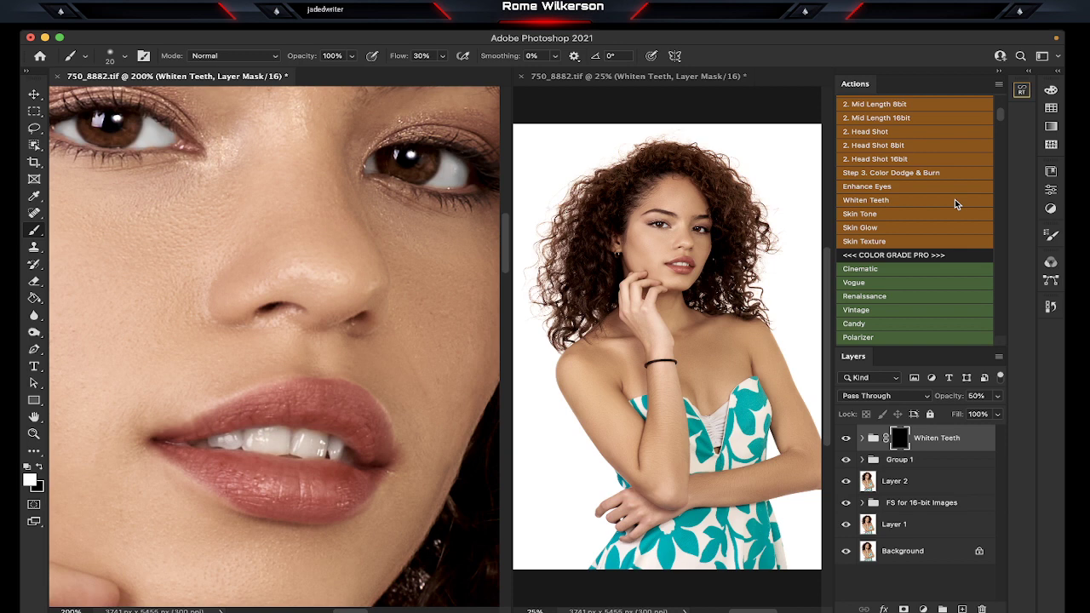
scroll(955, 205, "down", 5)
scroll(955, 204, "down", 3)
scroll(955, 204, "down", 3)
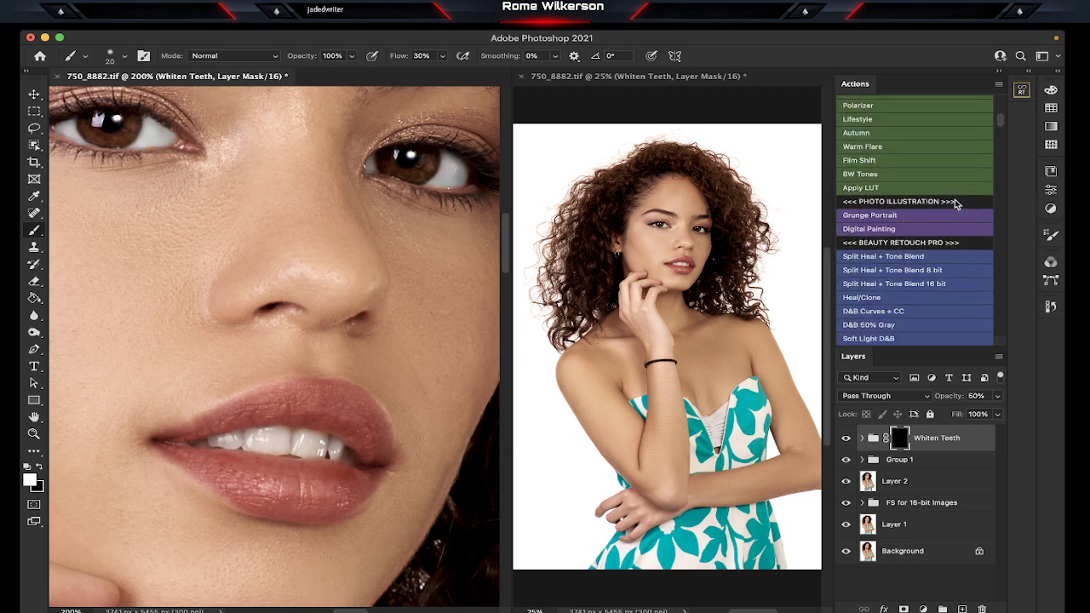
scroll(956, 204, "down", 5)
scroll(956, 205, "down", 3)
scroll(955, 205, "down", 3)
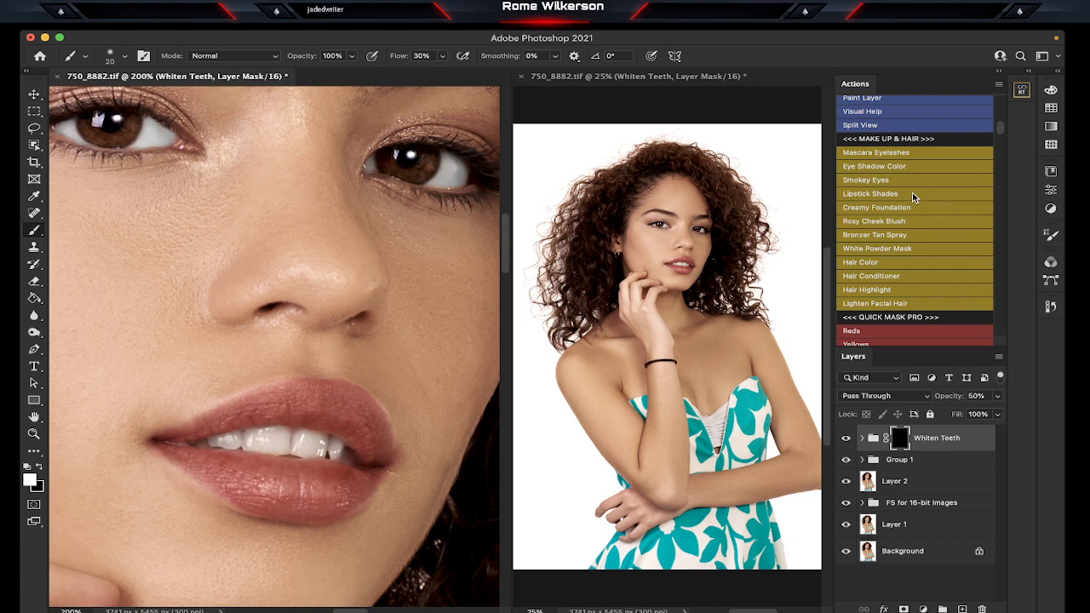
Step: Add the Lipstick Shades layer and shrink the brush from 200 to 40
left_click(913, 197)
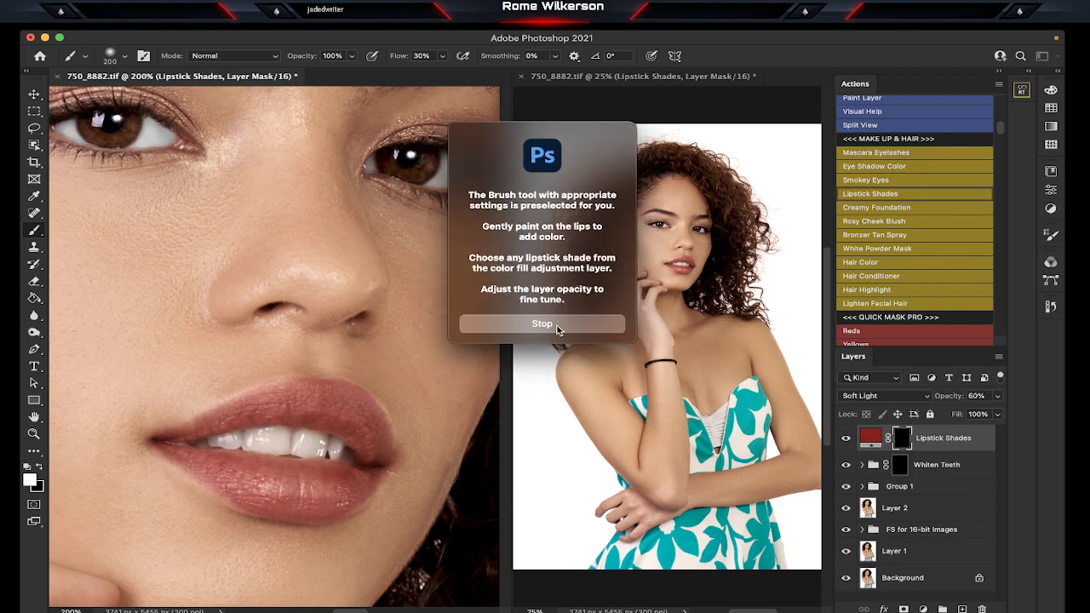
left_click(558, 328)
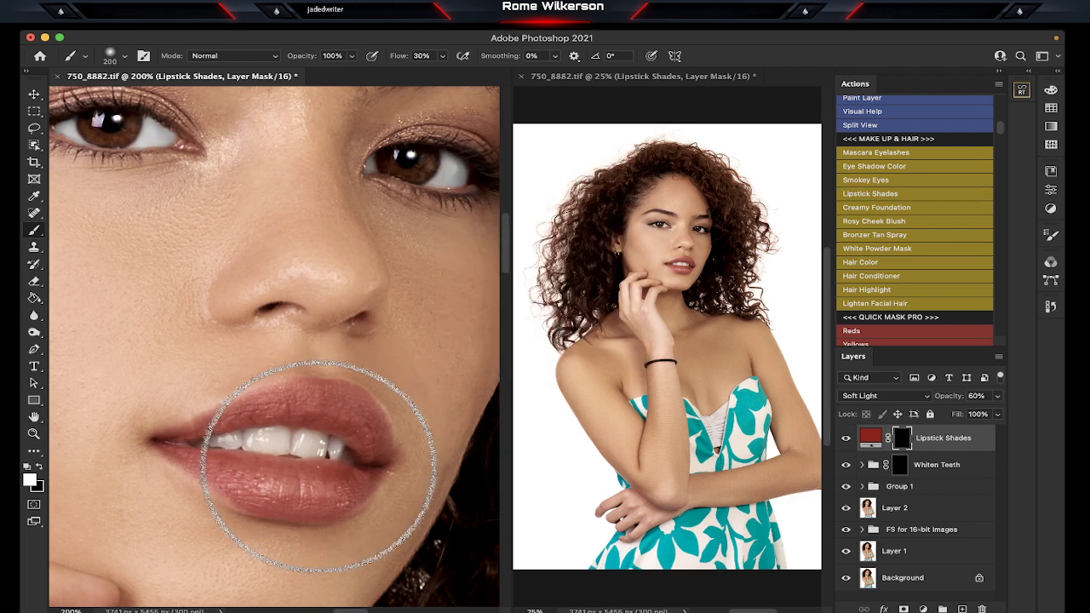
key("bracketleft")
key("bracketleft")
key("bracketleft")
key("bracketleft")
key("bracketleft")
key("bracketleft")
key("bracketleft")
key("bracketleft")
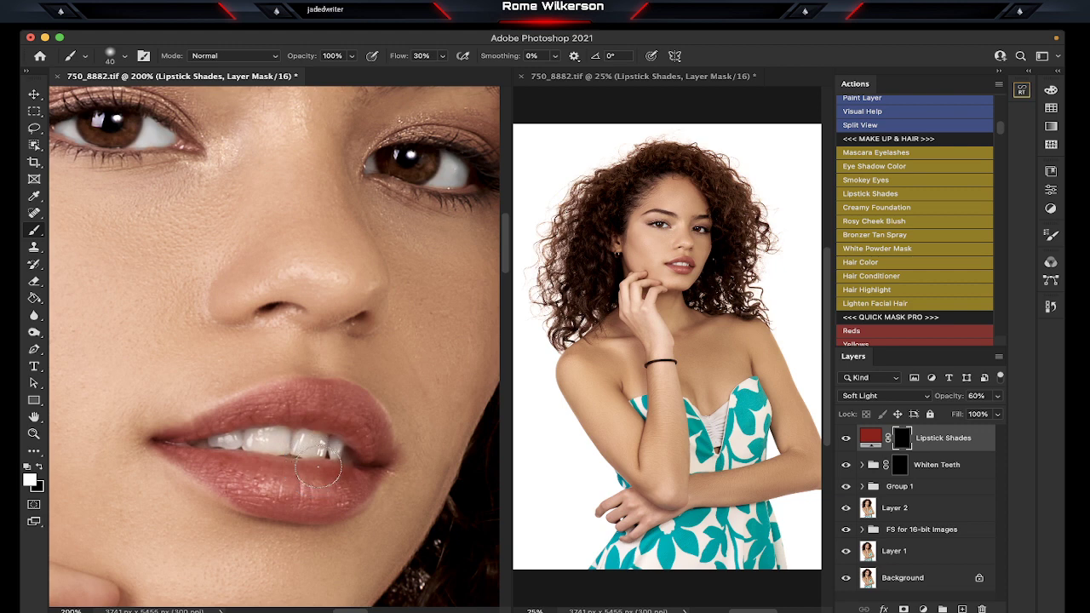
key("bracketleft")
Step: Paint the red lipstick tint over the lower lip and left mouth corner
mouse_move(318, 499)
left_mouse_down()
mouse_move(354, 492)
mouse_move(338, 508)
mouse_move(284, 510)
mouse_move(348, 495)
mouse_move(321, 479)
mouse_move(333, 478)
mouse_move(291, 470)
mouse_move(306, 459)
mouse_move(363, 474)
mouse_move(329, 486)
mouse_move(247, 481)
mouse_move(184, 454)
mouse_move(264, 503)
mouse_move(191, 458)
mouse_move(297, 464)
mouse_move(311, 498)
mouse_move(266, 486)
mouse_move(330, 495)
mouse_move(375, 484)
mouse_move(344, 509)
mouse_move(367, 490)
mouse_move(353, 505)
mouse_move(281, 510)
left_mouse_up()
mouse_move(193, 441)
left_mouse_down()
mouse_move(195, 431)
mouse_move(172, 437)
mouse_move(309, 383)
mouse_move(356, 398)
mouse_move(333, 407)
mouse_move(333, 385)
mouse_move(377, 414)
mouse_move(386, 451)
left_mouse_up()
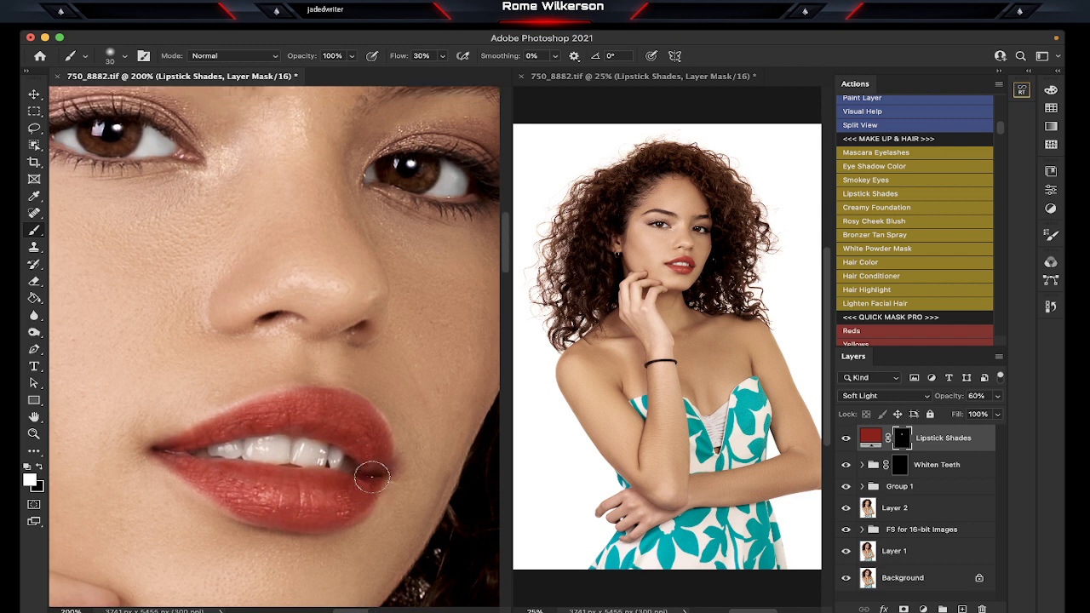
scroll(372, 477, "up", 3)
scroll(372, 478, "left", 2)
scroll(373, 477, "up", 1)
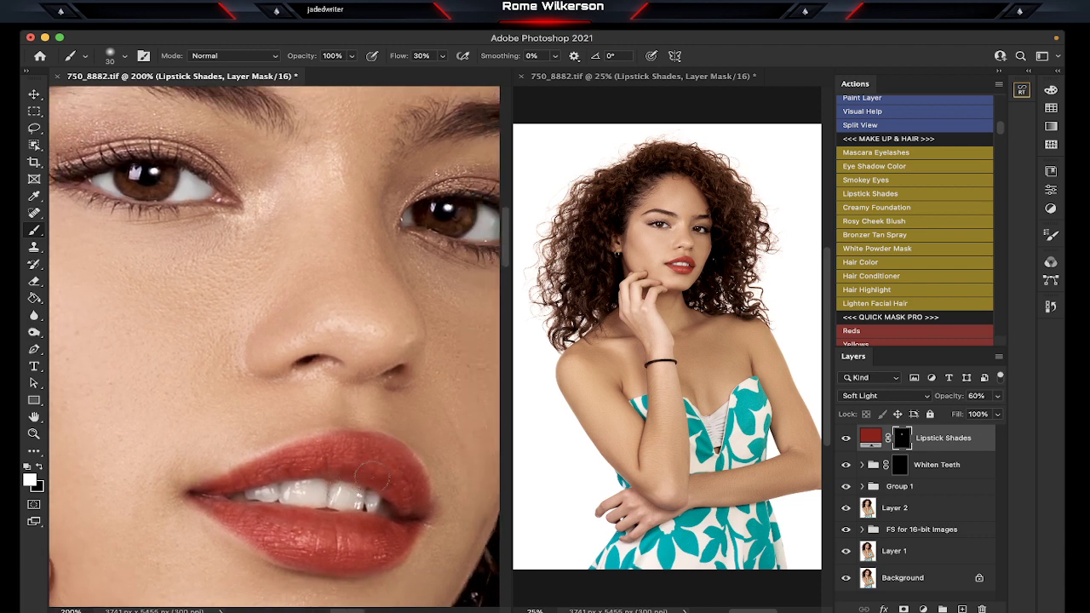
scroll(373, 479, "right", 3)
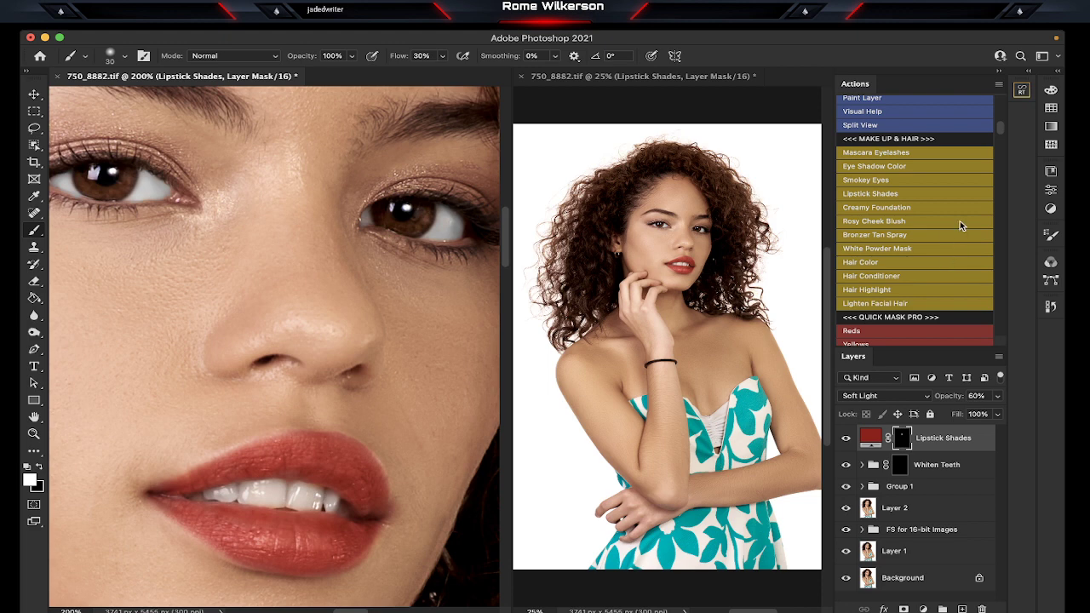
Step: Run the Dodge & Burn action to add its Dodge and Burn curves group
scroll(960, 223, "up", 1)
scroll(960, 219, "up", 5)
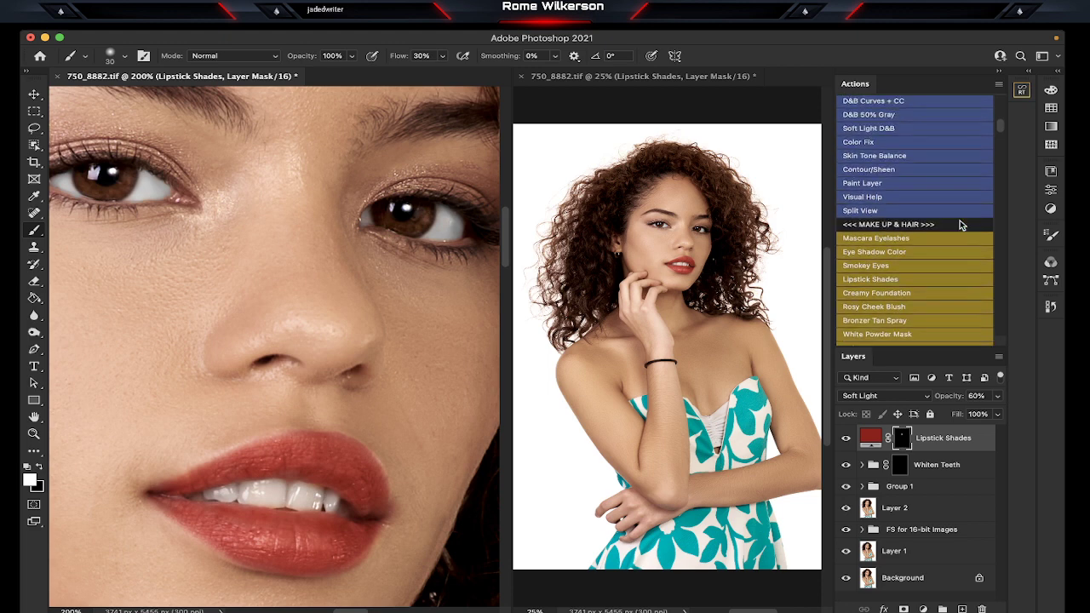
scroll(960, 219, "up", 5)
scroll(959, 220, "up", 5)
scroll(960, 220, "up", 5)
scroll(960, 220, "down", 10)
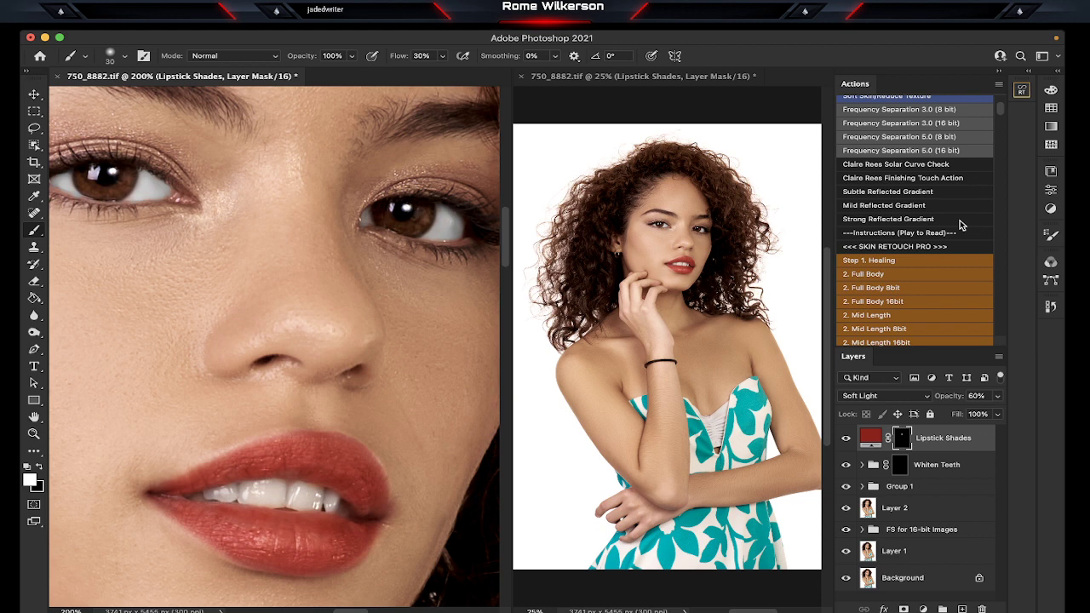
scroll(960, 220, "up", 5)
scroll(959, 220, "up", 5)
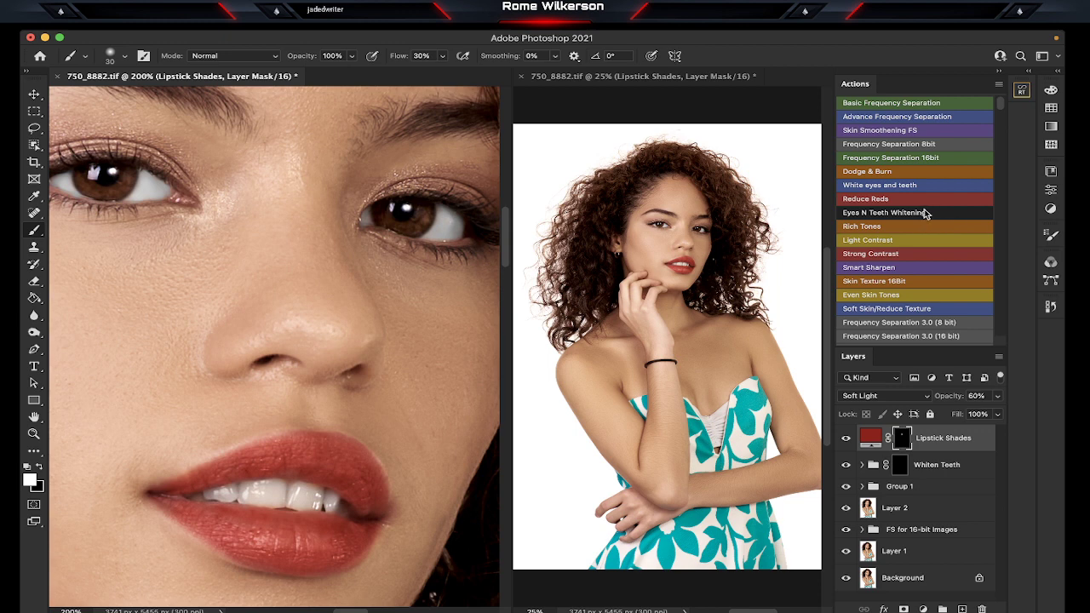
left_click(920, 174)
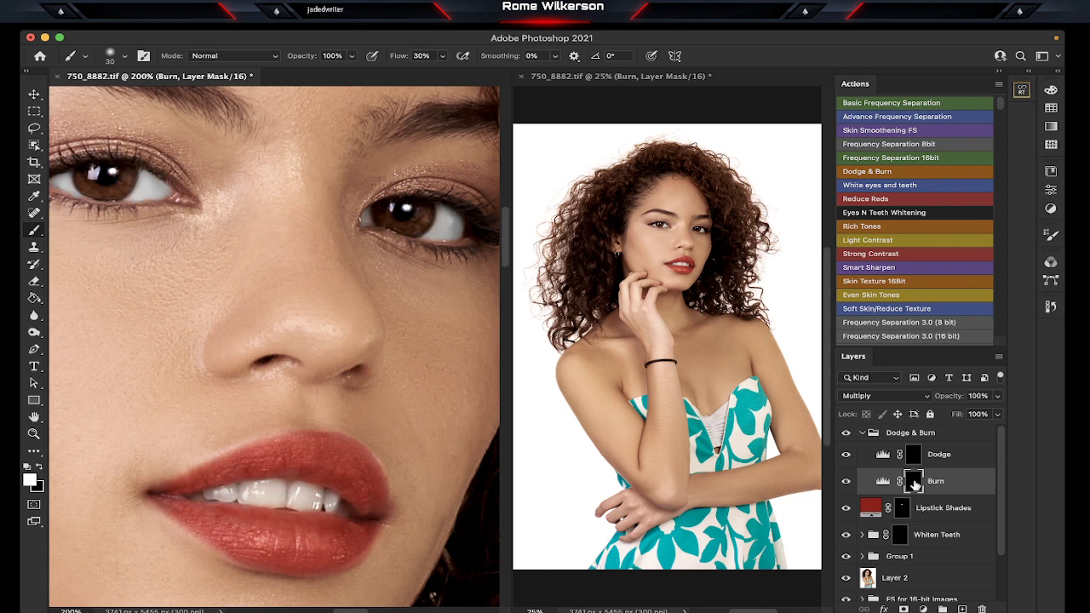
Step: Darken the lower-lip edge and lip corner by painting on the Burn layer mask
scroll(416, 541, "left", 5)
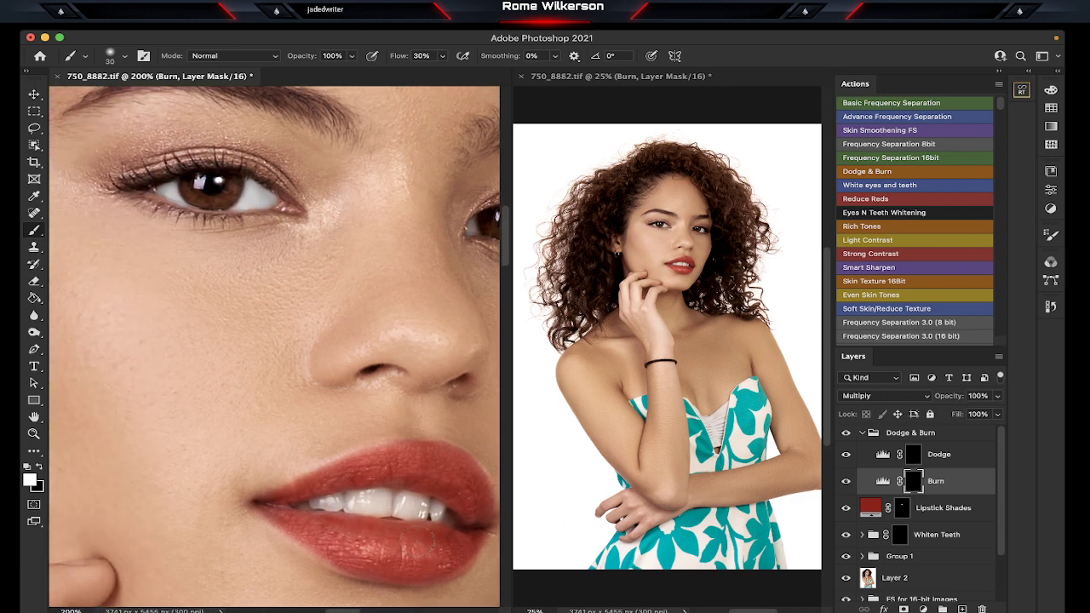
scroll(417, 542, "down", 2)
scroll(416, 542, "right", 2)
scroll(416, 542, "right", 3)
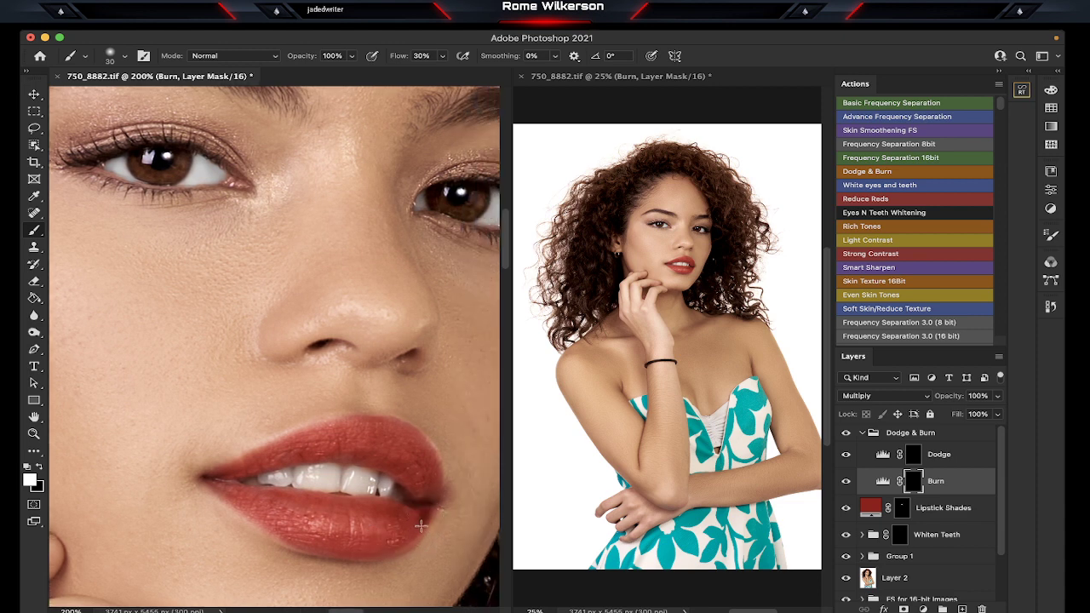
mouse_move(427, 517)
left_mouse_down()
mouse_move(405, 542)
mouse_move(343, 560)
mouse_move(271, 532)
mouse_move(205, 484)
mouse_move(304, 550)
mouse_move(408, 537)
mouse_move(425, 520)
left_mouse_up()
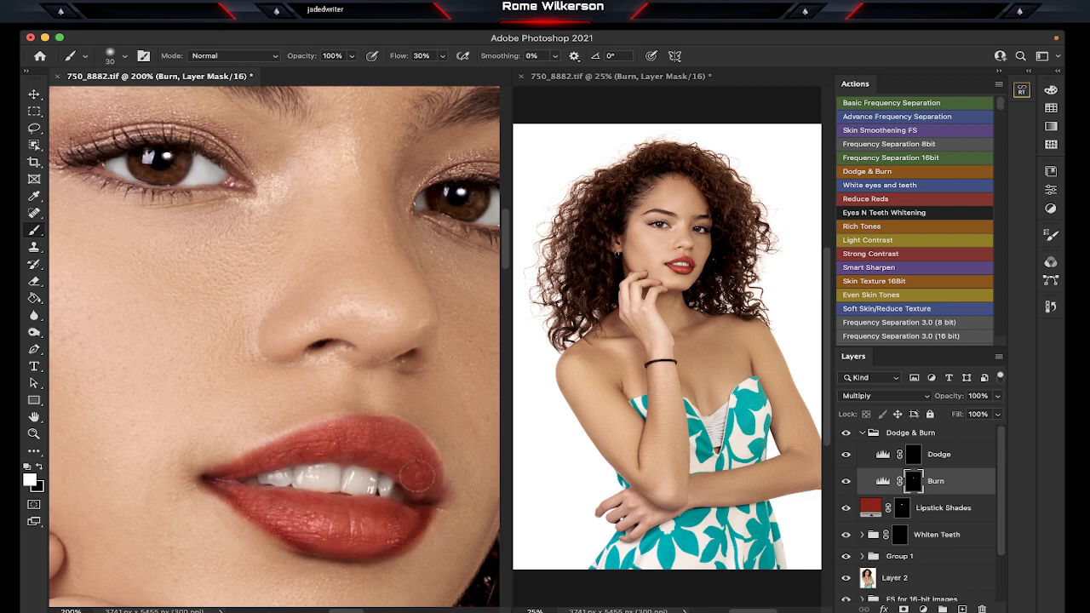
mouse_move(433, 486)
left_mouse_down()
mouse_move(430, 454)
mouse_move(382, 423)
mouse_move(209, 477)
mouse_move(334, 421)
mouse_move(366, 419)
left_mouse_up()
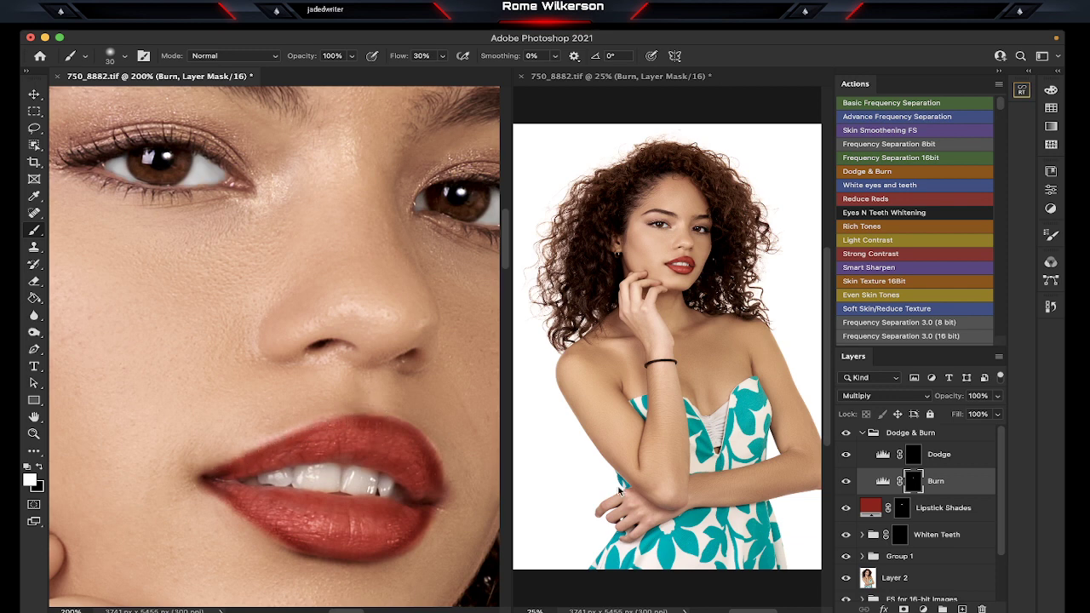
Step: Refine the Burn mask in Select and Mask with an 80 px edge-detection radius
double_click(913, 481)
mouse_move(896, 398)
left_mouse_down()
mouse_move(875, 399)
mouse_move(998, 396)
left_mouse_up()
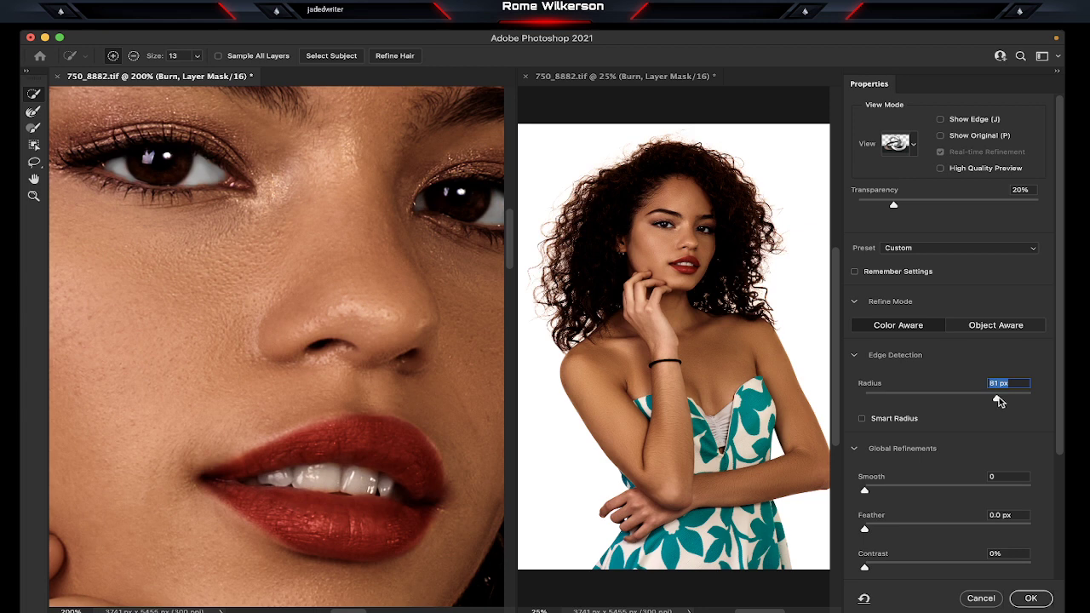
left_click_drag(998, 401, 1003, 402)
left_click(1030, 599)
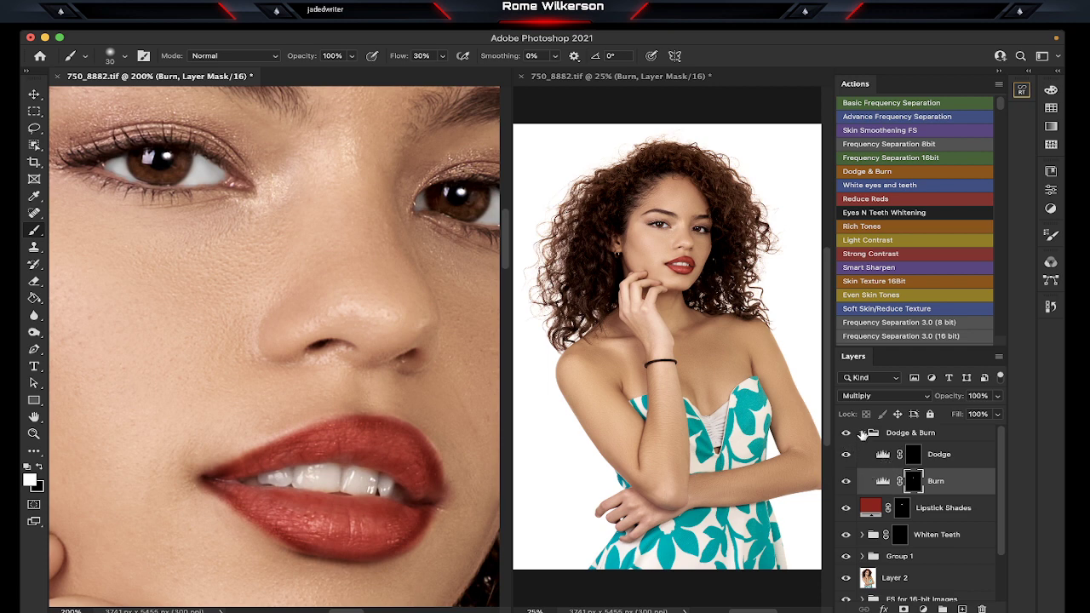
Step: Collapse the Dodge & Burn group and lower its opacity to 28%
left_click(862, 433)
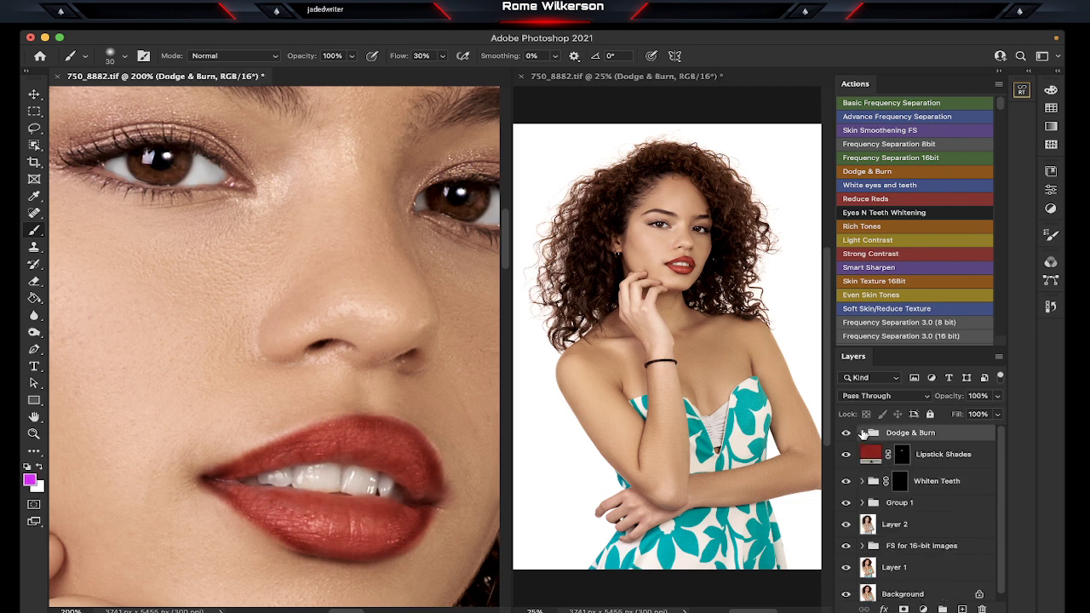
left_click(998, 396)
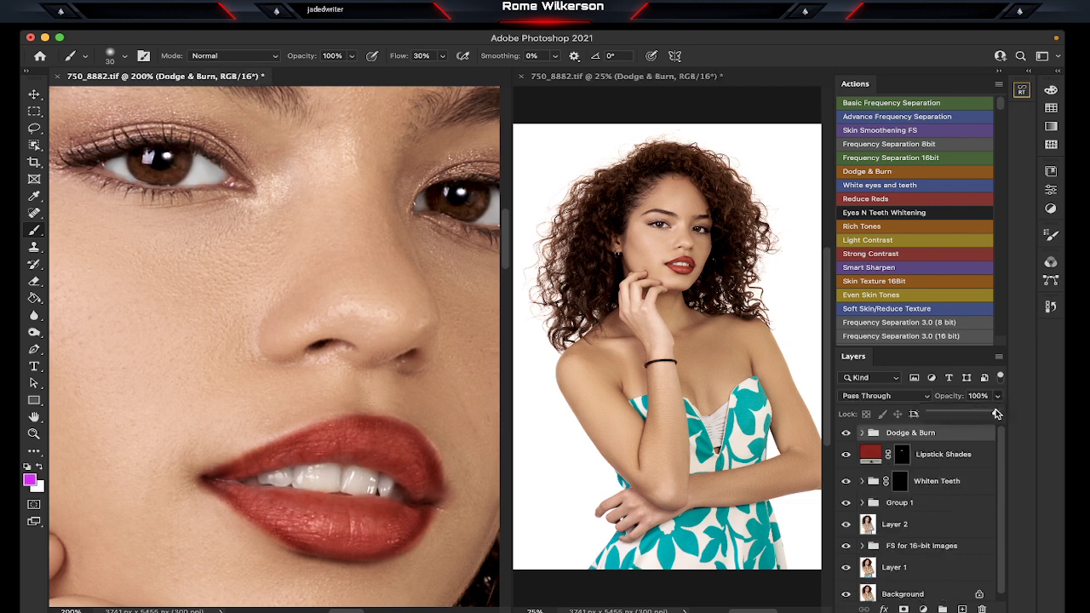
left_click_drag(998, 414, 949, 414)
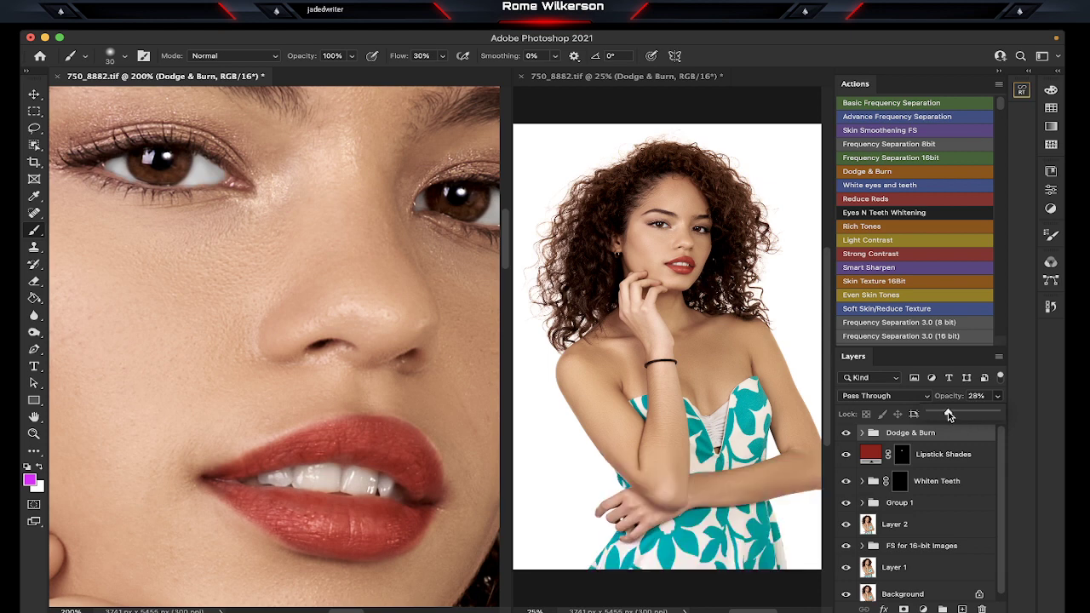
Step: Scroll through the Actions panel list
scroll(408, 498, "up", 3)
scroll(409, 498, "down", 4)
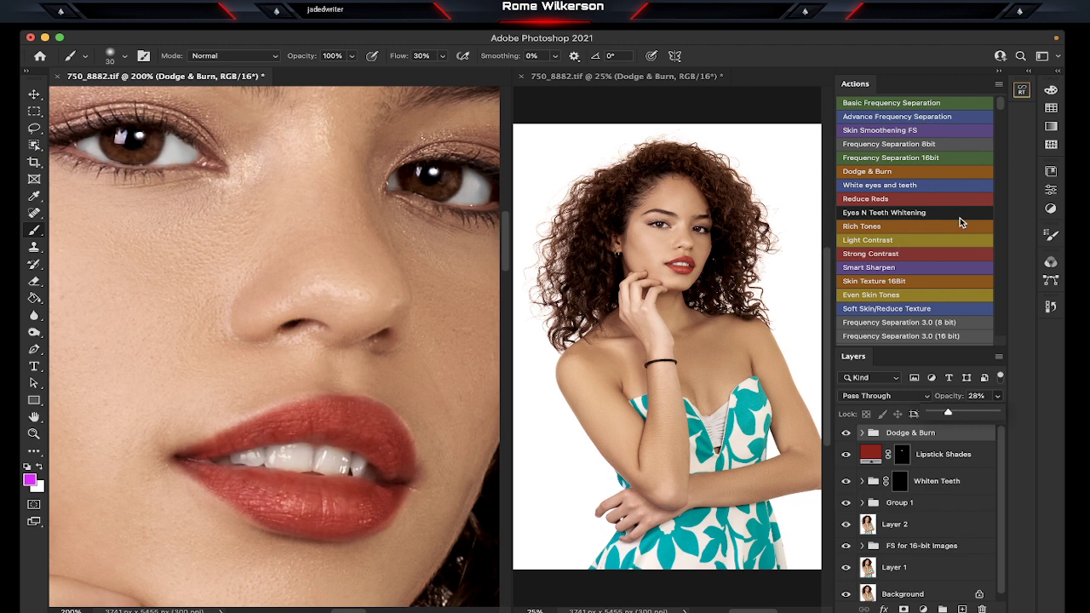
scroll(959, 217, "down", 3)
scroll(959, 219, "down", 2)
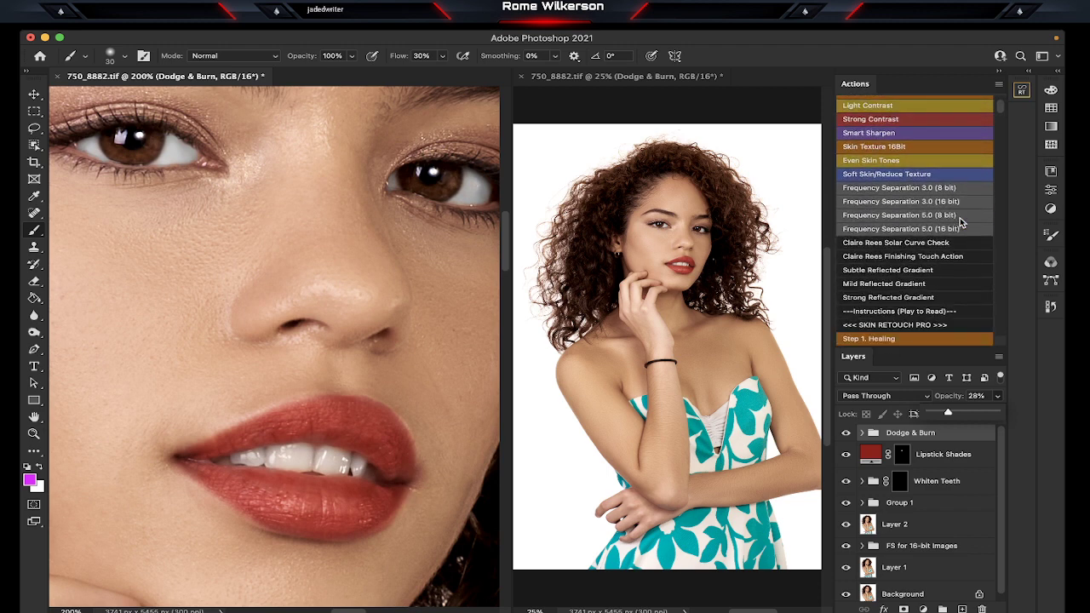
scroll(960, 221, "down", 2)
scroll(960, 221, "down", 3)
scroll(959, 222, "down", 3)
scroll(959, 222, "down", 2)
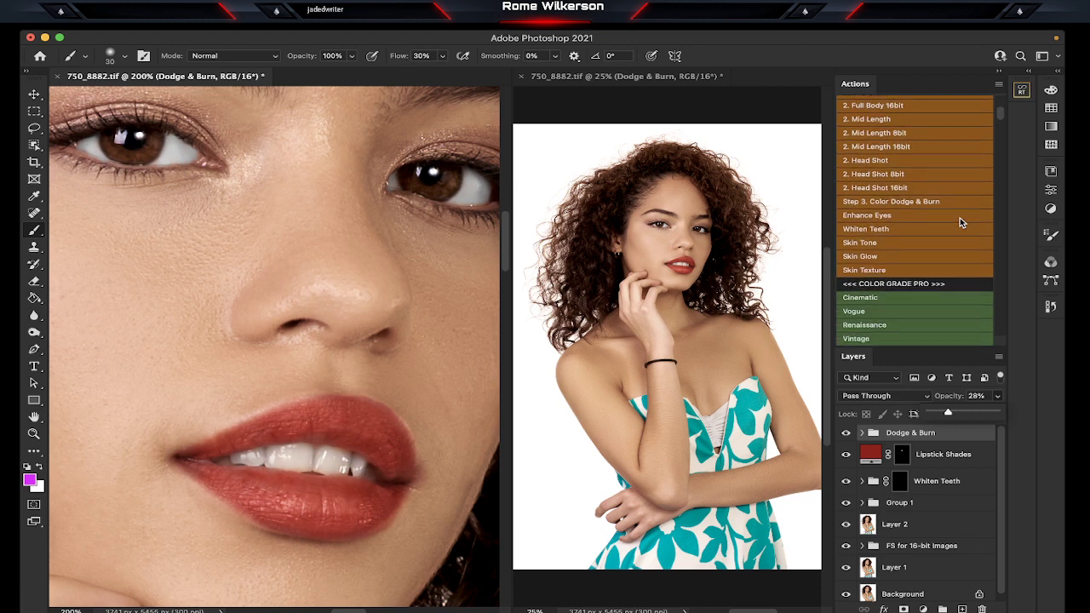
scroll(960, 217, "down", 3)
scroll(960, 217, "down", 3)
scroll(960, 221, "down", 2)
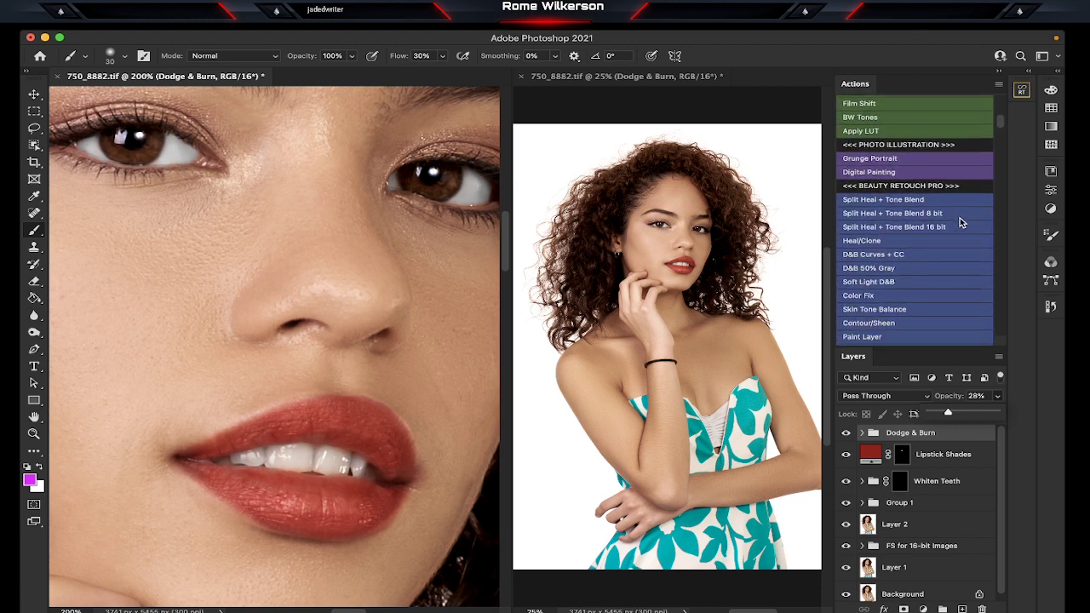
scroll(959, 220, "down", 3)
scroll(959, 221, "down", 2)
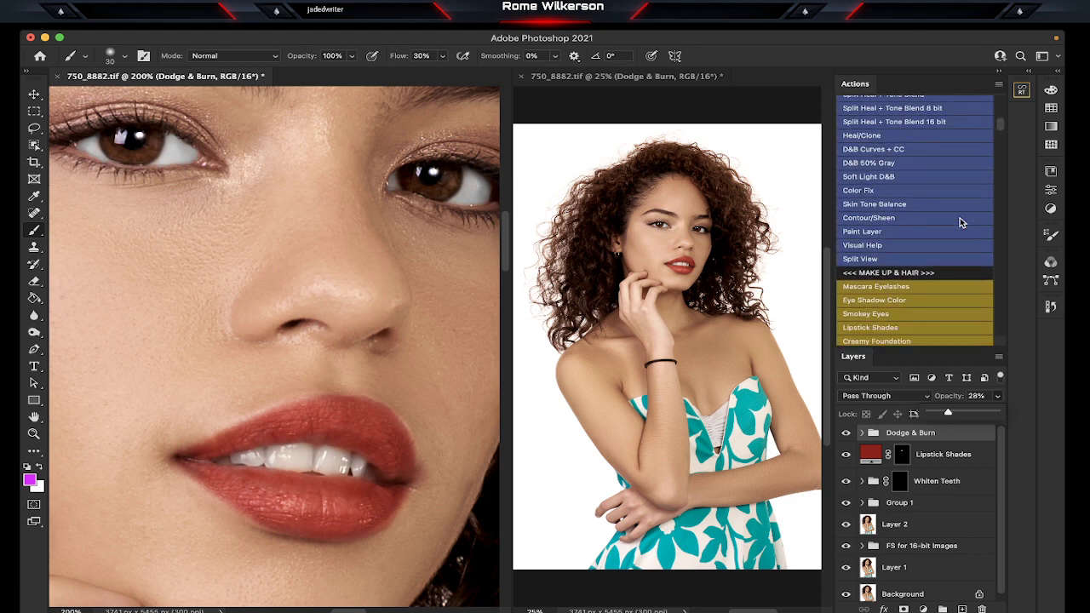
scroll(960, 217, "down", 3)
scroll(960, 217, "down", 2)
scroll(960, 217, "down", 3)
scroll(960, 217, "down", 1)
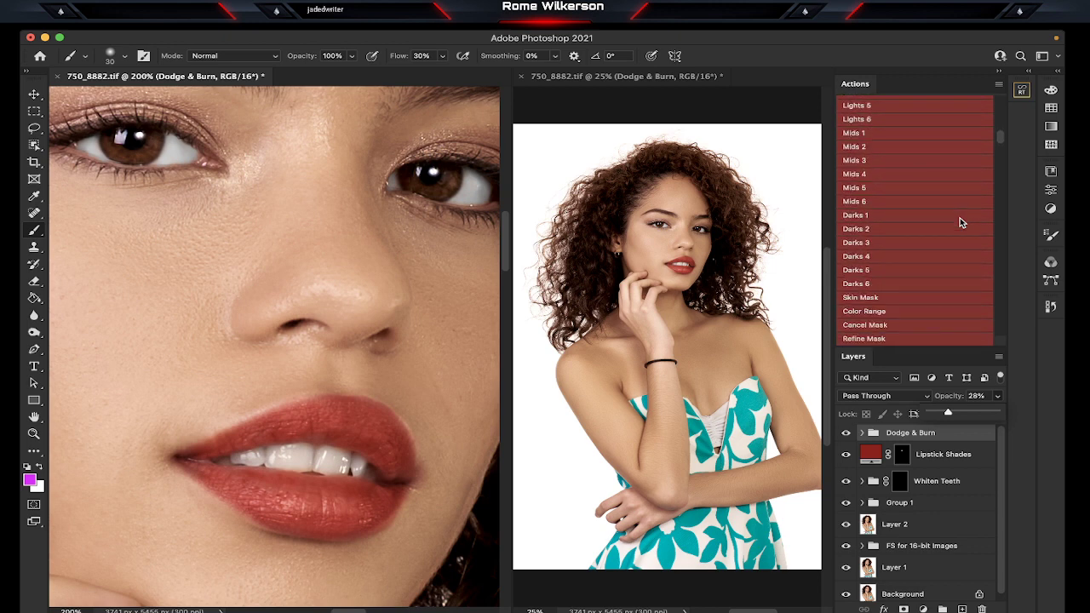
scroll(960, 217, "down", 3)
scroll(959, 217, "down", 2)
scroll(960, 217, "down", 2)
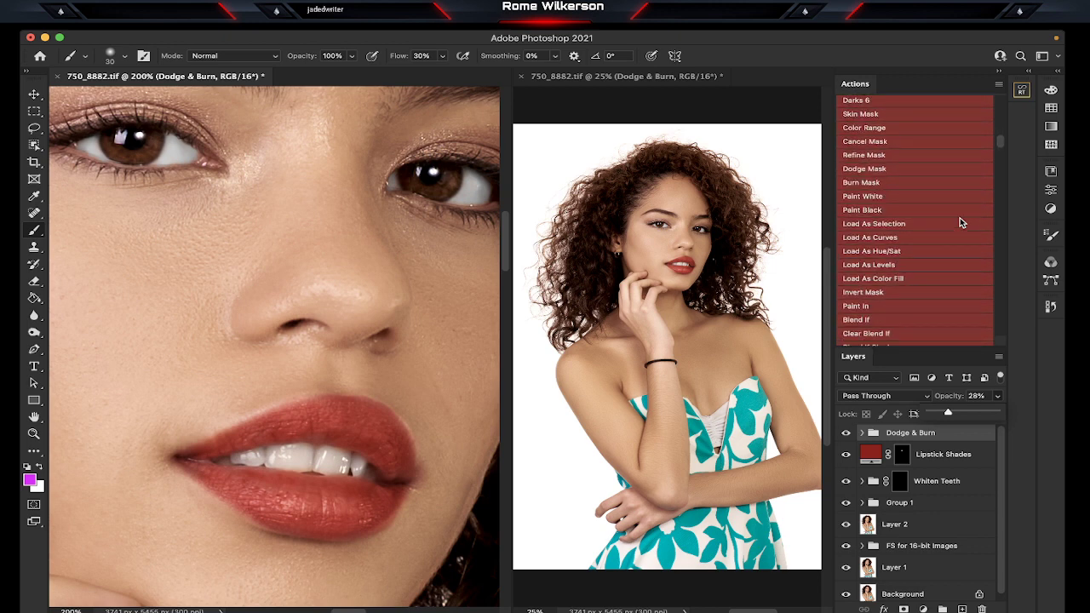
scroll(959, 223, "up", 2)
scroll(960, 223, "up", 2)
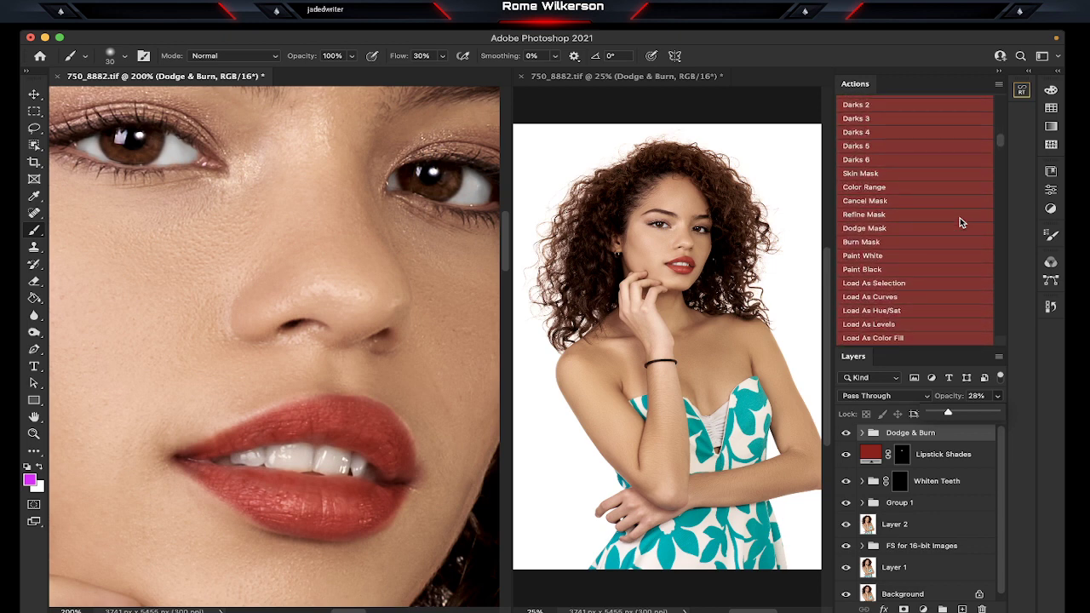
scroll(960, 222, "down", 1)
scroll(960, 222, "down", 3)
scroll(959, 222, "down", 2)
scroll(959, 222, "down", 3)
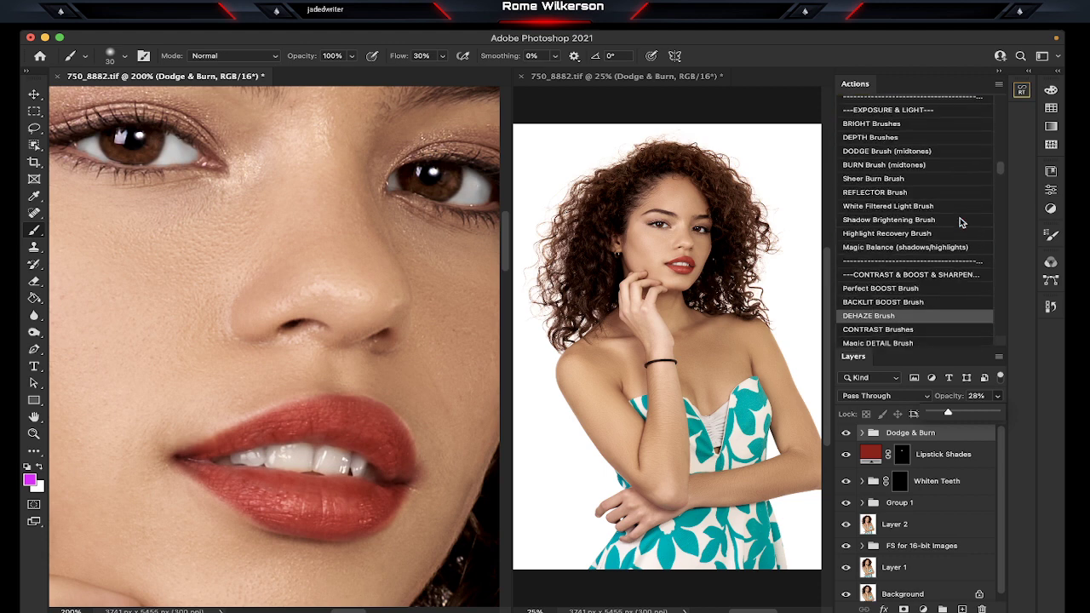
scroll(960, 222, "down", 2)
scroll(960, 222, "up", 5)
scroll(960, 222, "down", 2)
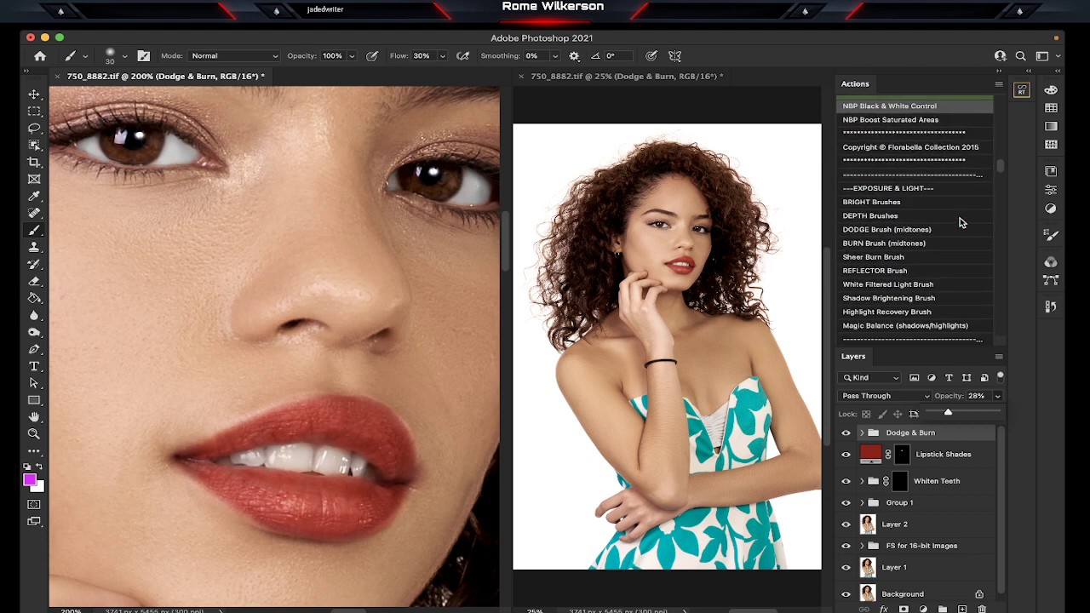
scroll(959, 222, "down", 1)
scroll(960, 223, "down", 1)
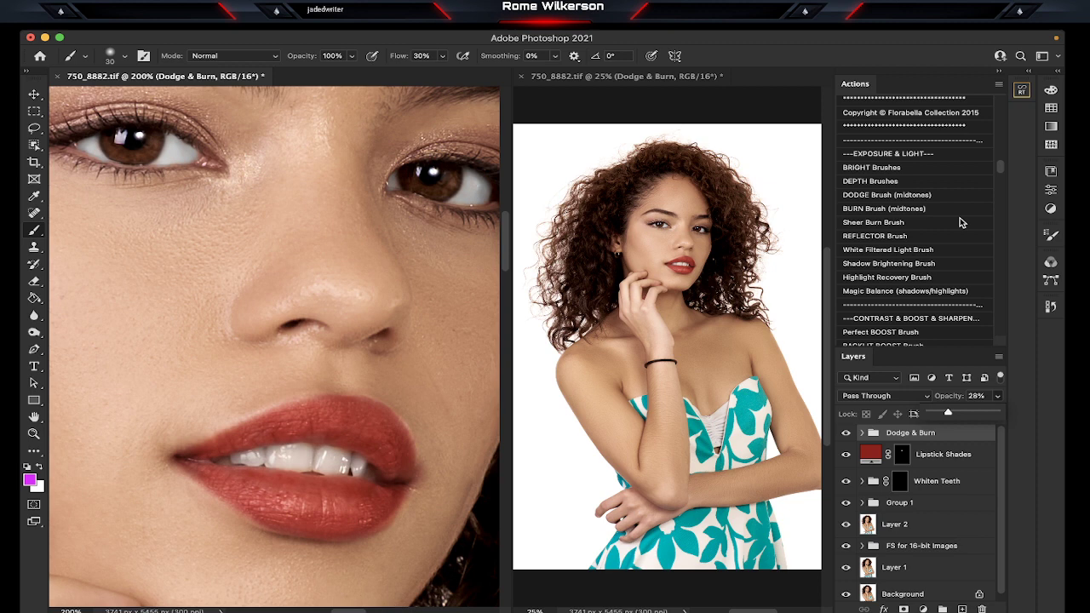
scroll(960, 222, "down", 3)
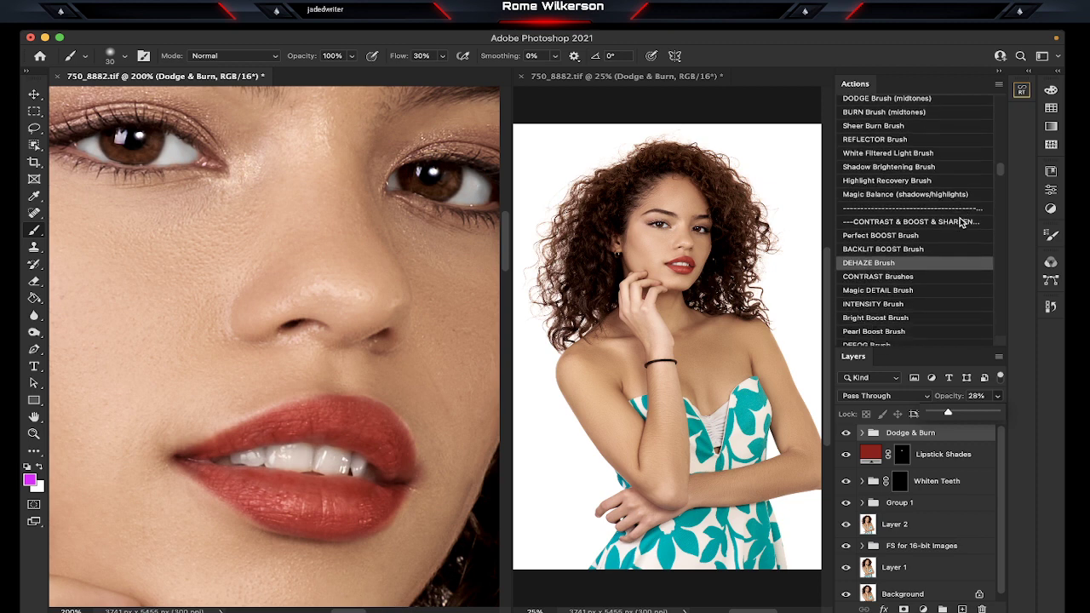
scroll(960, 222, "down", 2)
scroll(960, 223, "down", 1)
scroll(960, 222, "down", 1)
scroll(960, 222, "down", 3)
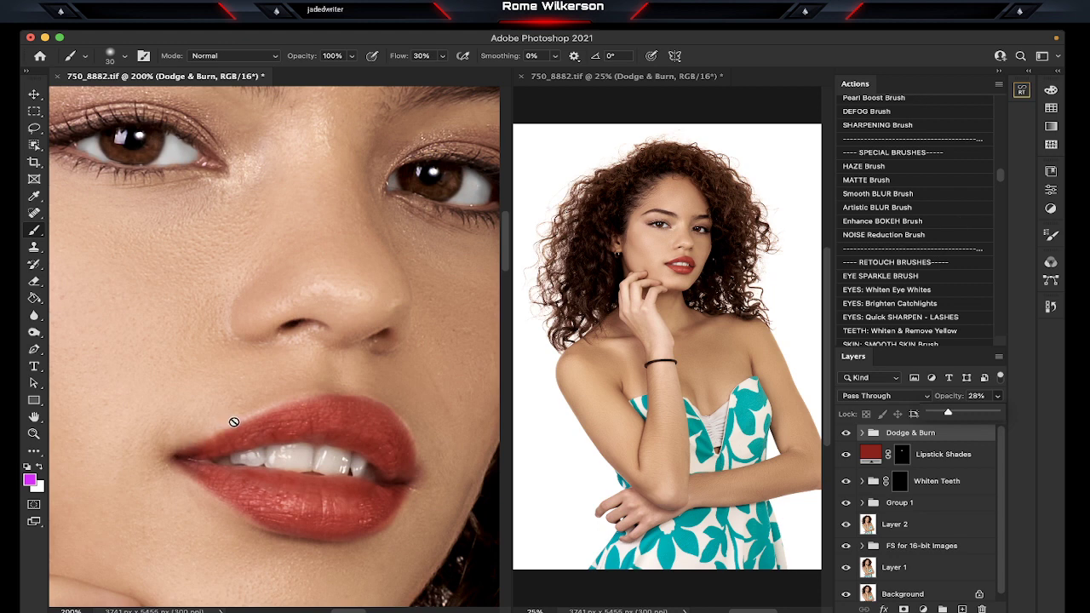
Step: Zoom out to 66.7%, toggle Dodge & Burn off and on, and lower it to 18% opacity
key("ctrl+minus")
key("ctrl+minus")
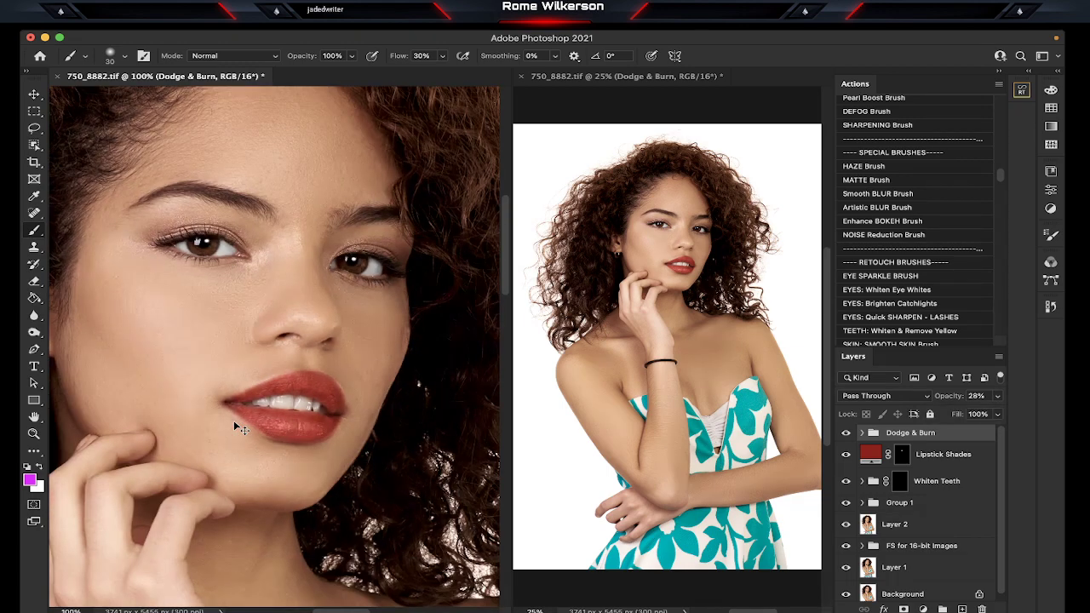
scroll(234, 421, "down", 2)
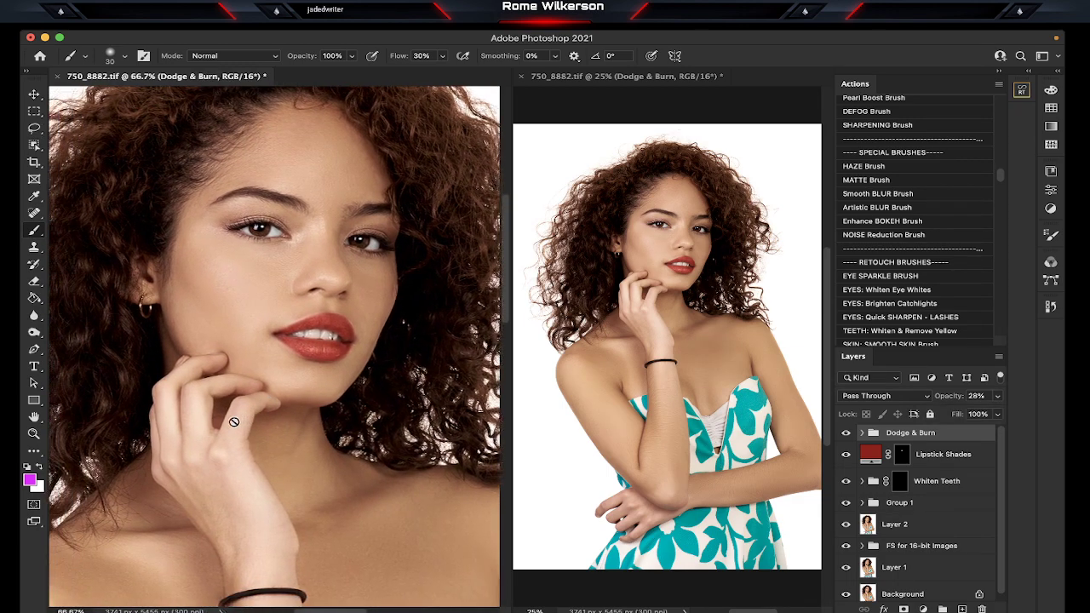
scroll(236, 418, "left", 1)
scroll(236, 418, "up", 2)
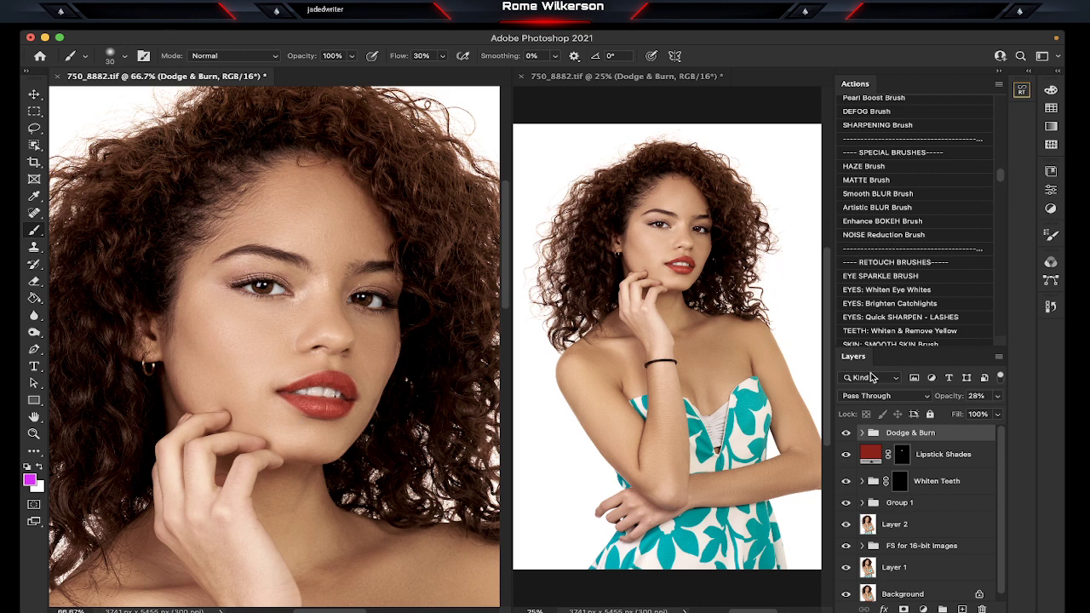
left_click(844, 434)
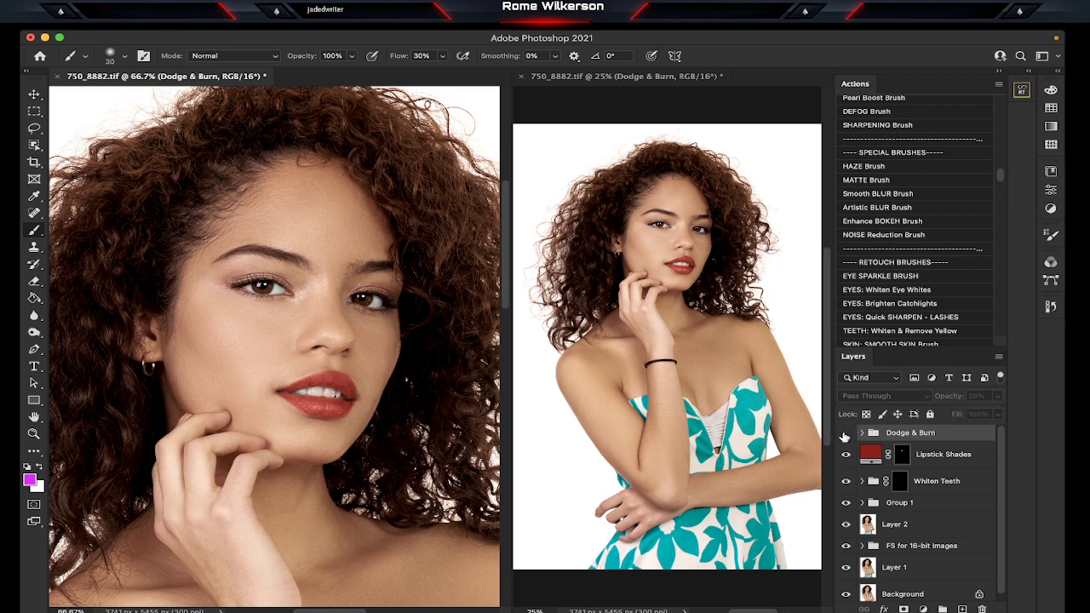
left_click(844, 435)
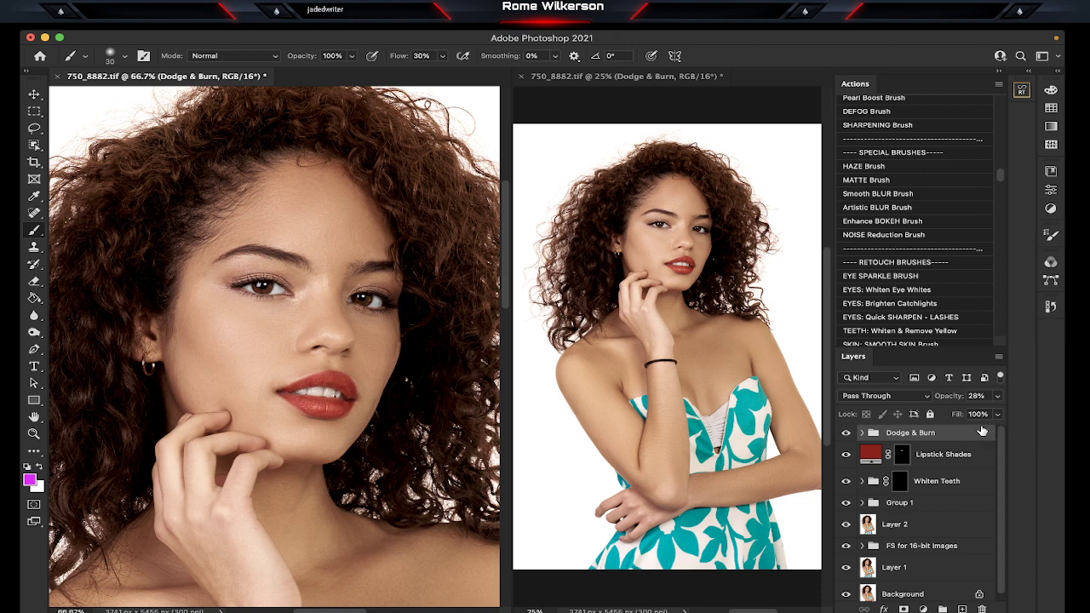
left_click(998, 396)
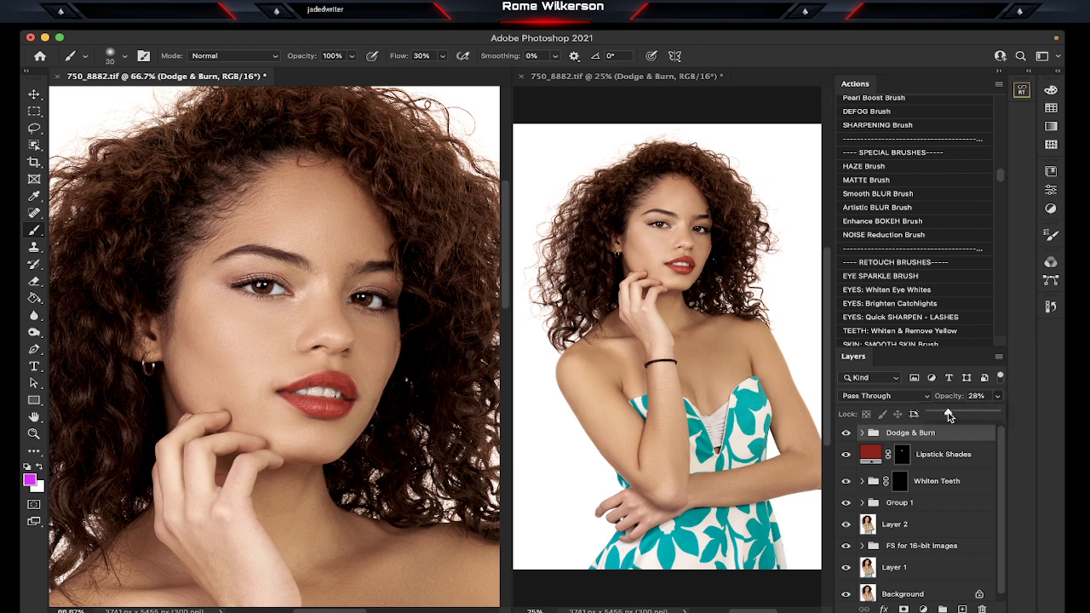
left_click_drag(950, 416, 941, 415)
Step: Stamp visible layers into Layer 3 and add Infinite Retouch's Help Layers group, expanded
key("ctrl+alt+shift+e")
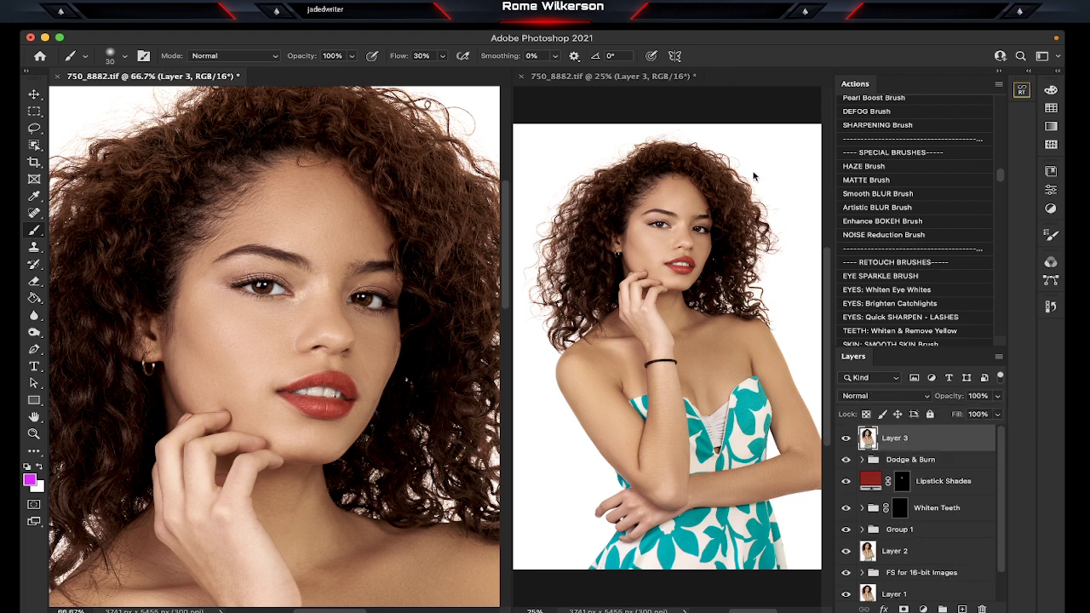
left_click(1023, 92)
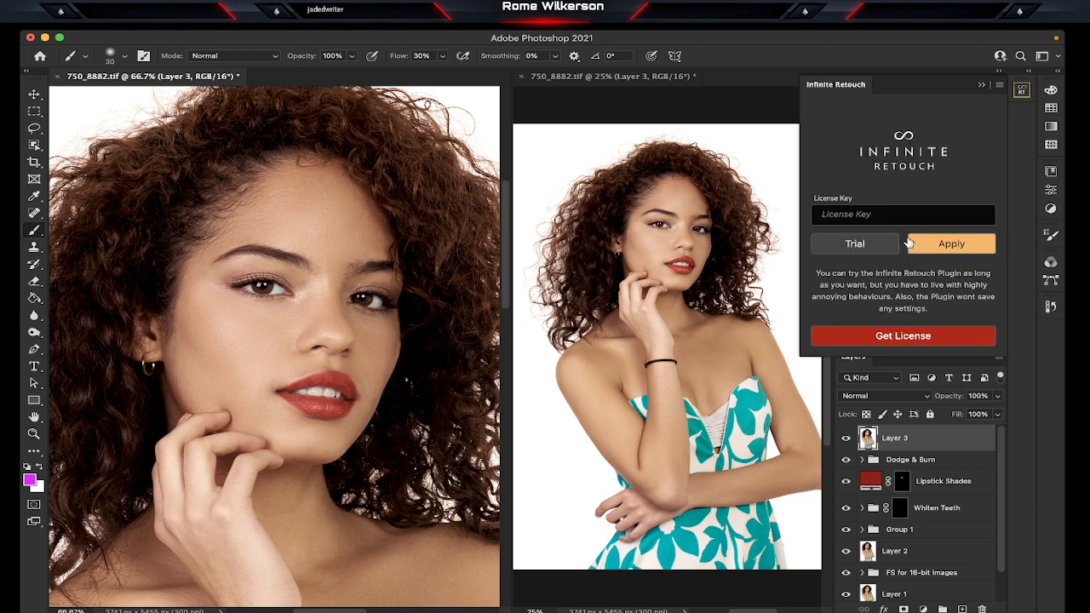
left_click(874, 245)
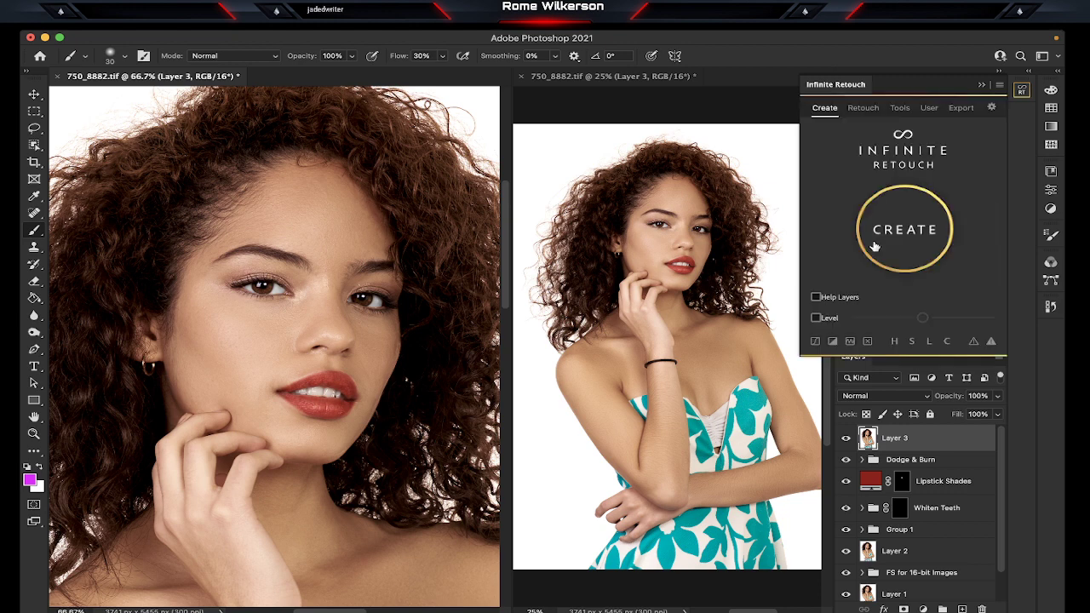
left_click(816, 298)
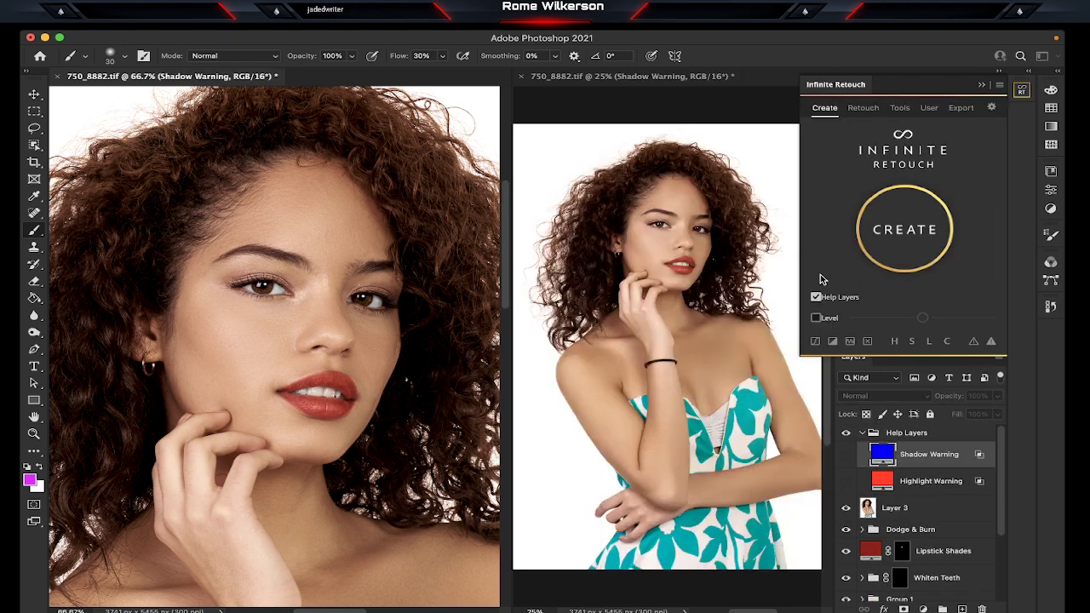
left_click(981, 87)
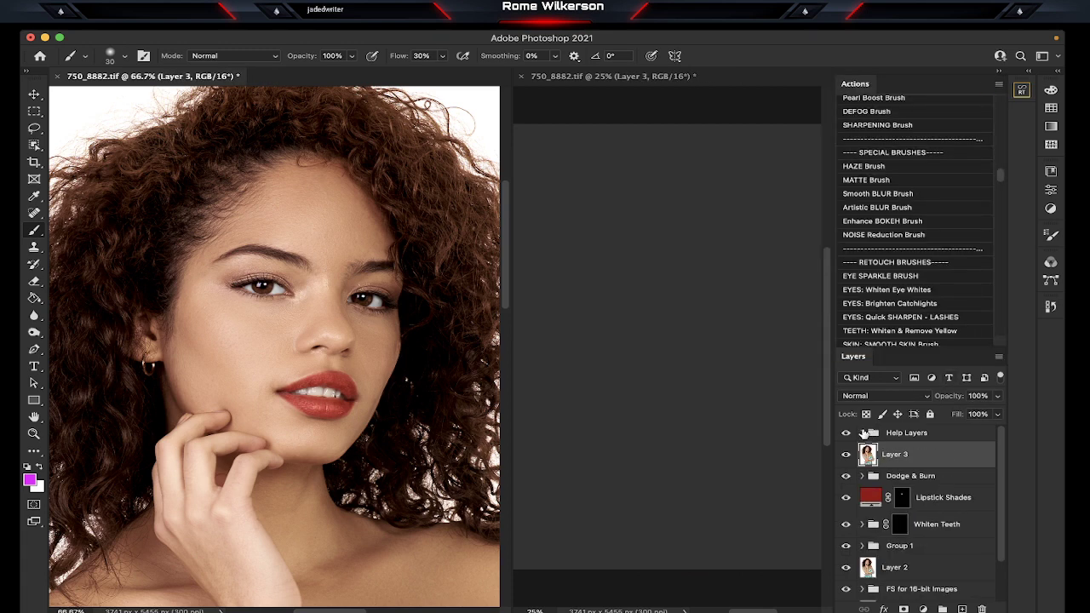
left_click(862, 432)
scroll(938, 454, "down", 3)
scroll(938, 454, "down", 1)
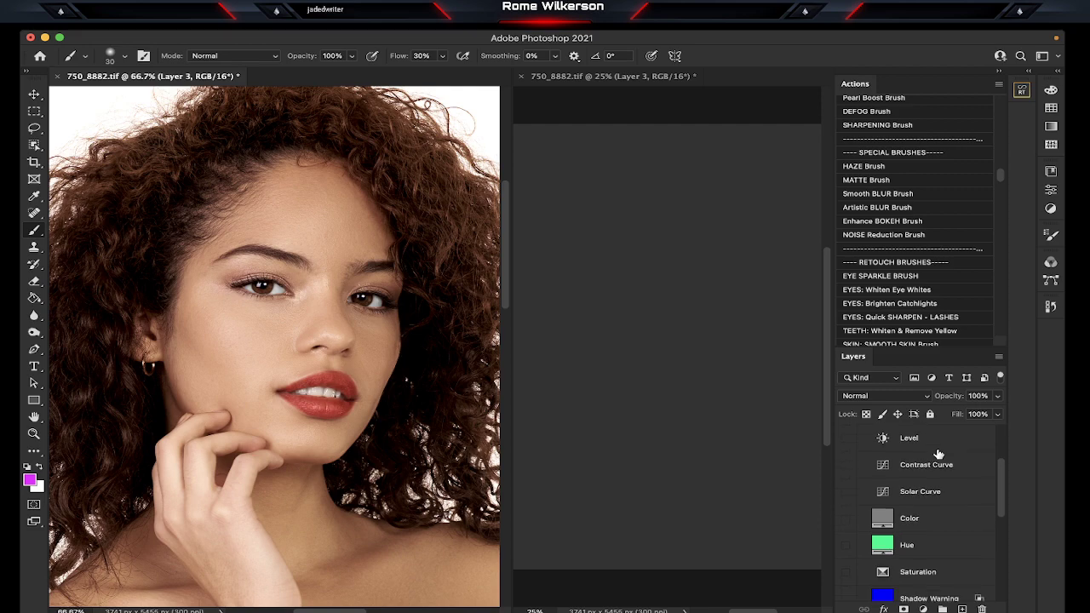
Step: Turn on the Solar Curve check view and pan to the hair edge with Clone Stamp ready
left_click(845, 492)
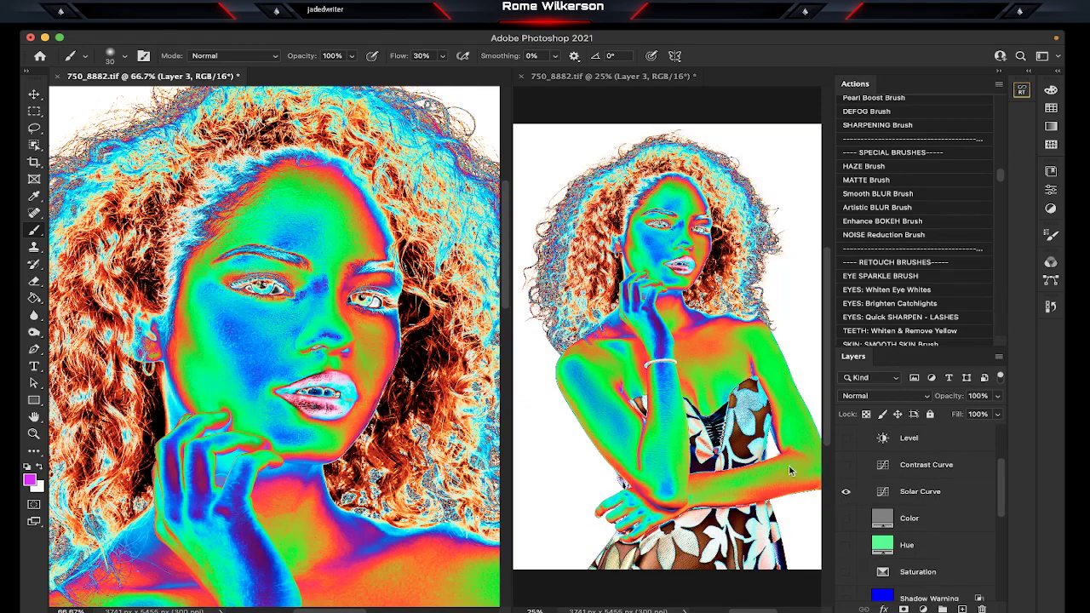
scroll(274, 346, "up", 2)
scroll(274, 346, "up", 2)
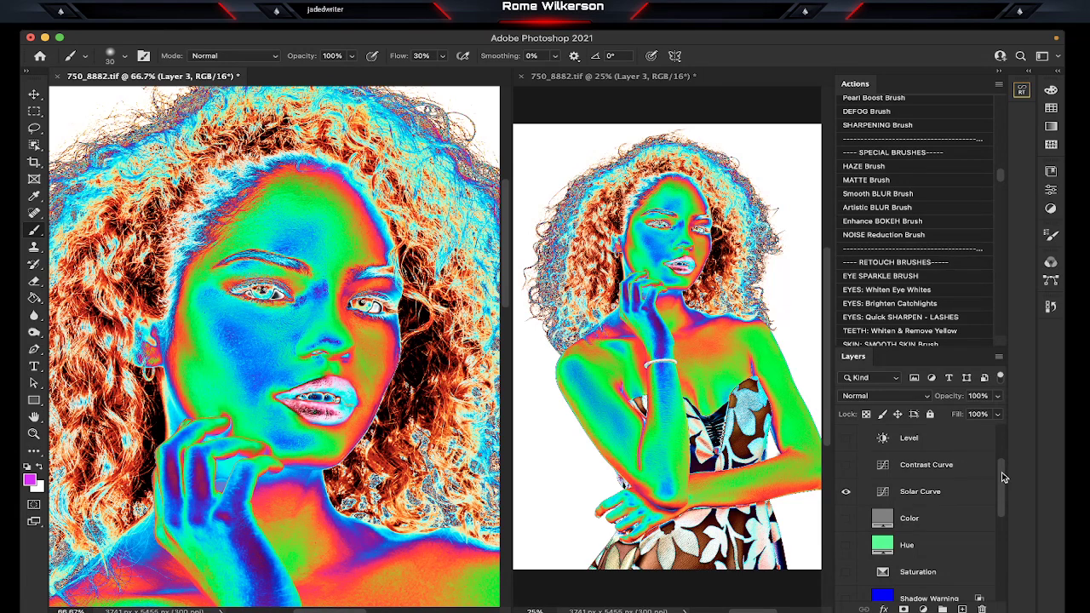
scroll(1001, 482, "down", 1)
left_click_drag(1001, 482, 1001, 524)
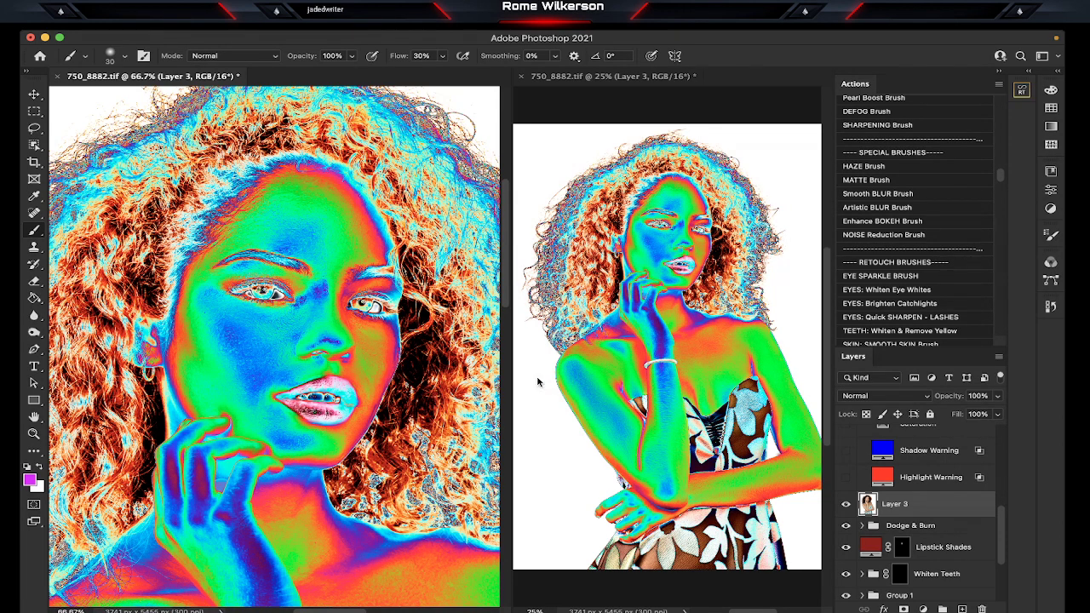
scroll(415, 352, "right", 5)
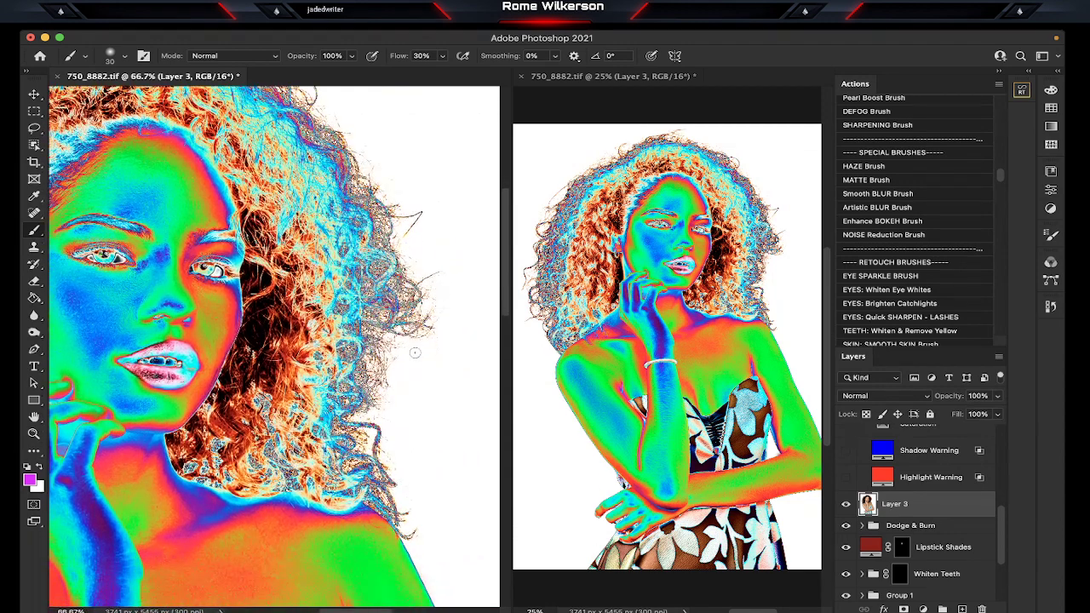
scroll(414, 352, "up", 2)
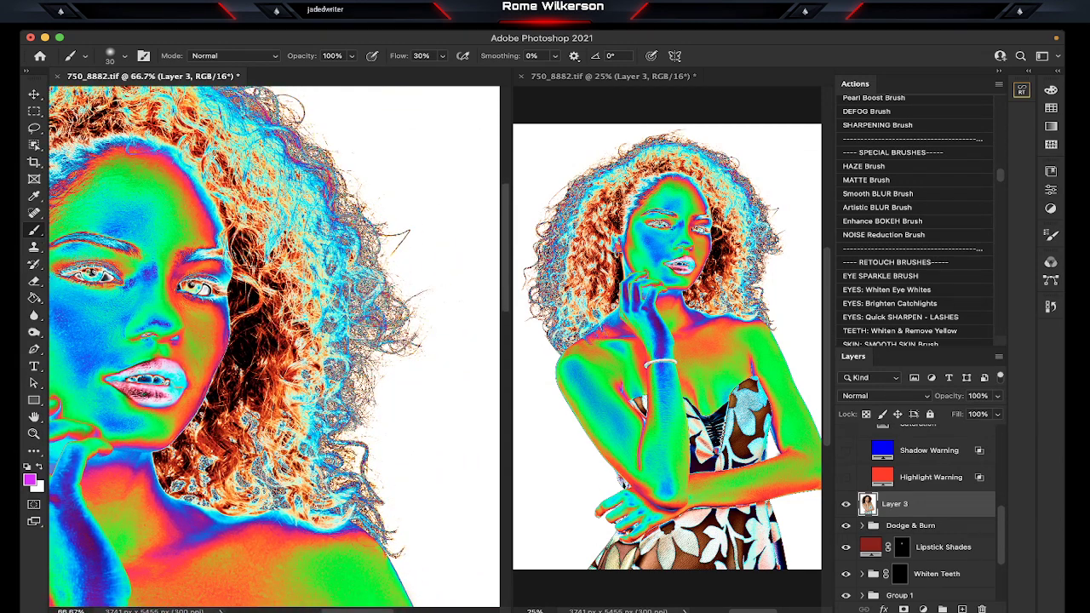
left_click(34, 248)
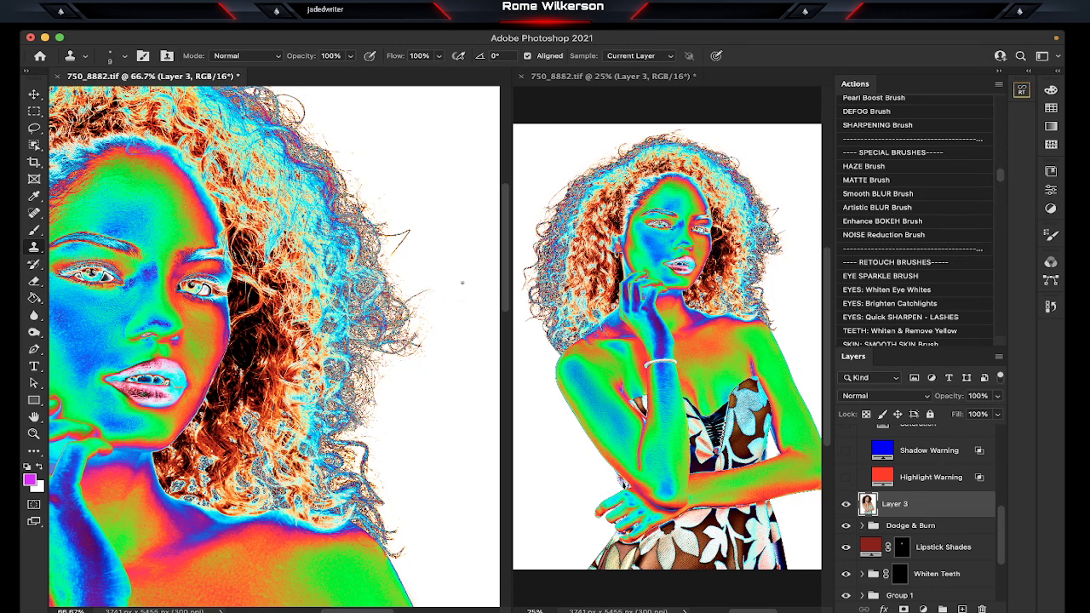
Step: Set Clone Stamp size to 35 and clone white background over stray hairs at the top edge
key("bracketright")
key("bracketright")
left_click(424, 284, "alt")
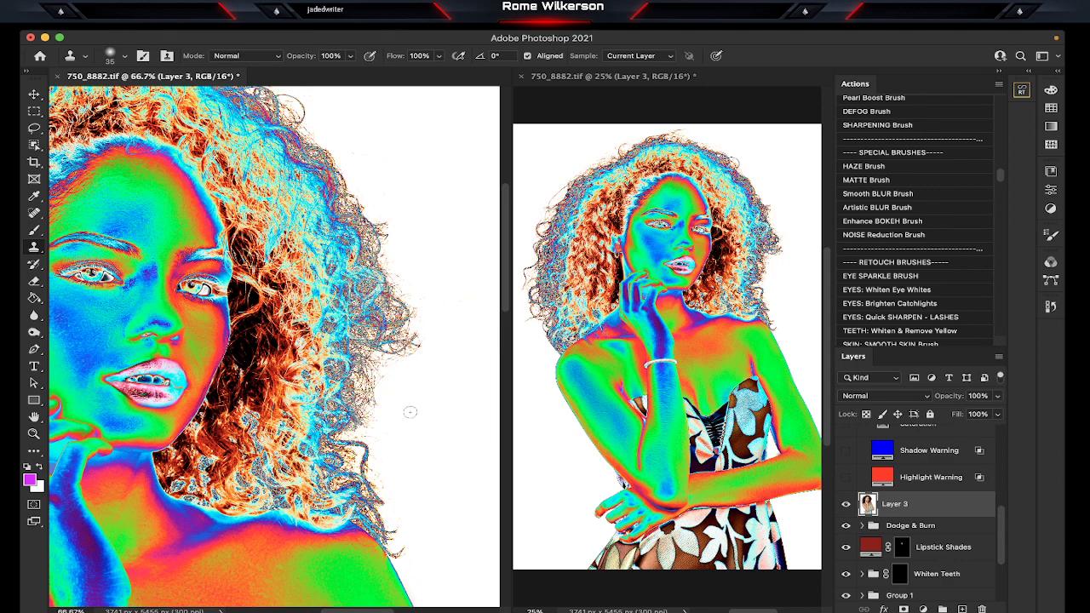
scroll(410, 412, "up", 5)
scroll(409, 412, "up", 2)
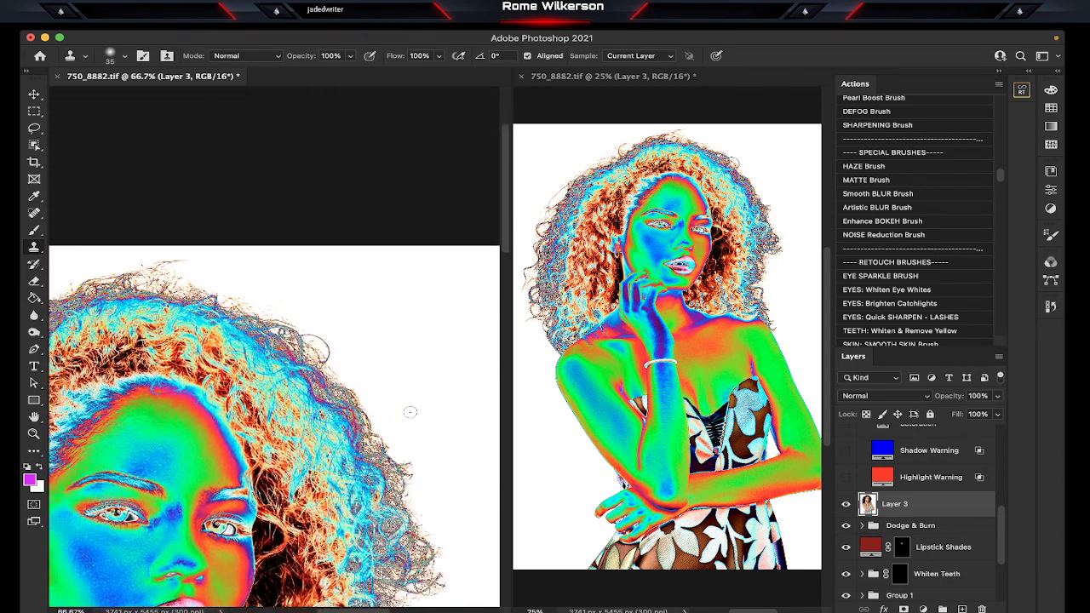
scroll(410, 412, "up", 2)
scroll(410, 412, "up", 2)
scroll(410, 412, "up", 2)
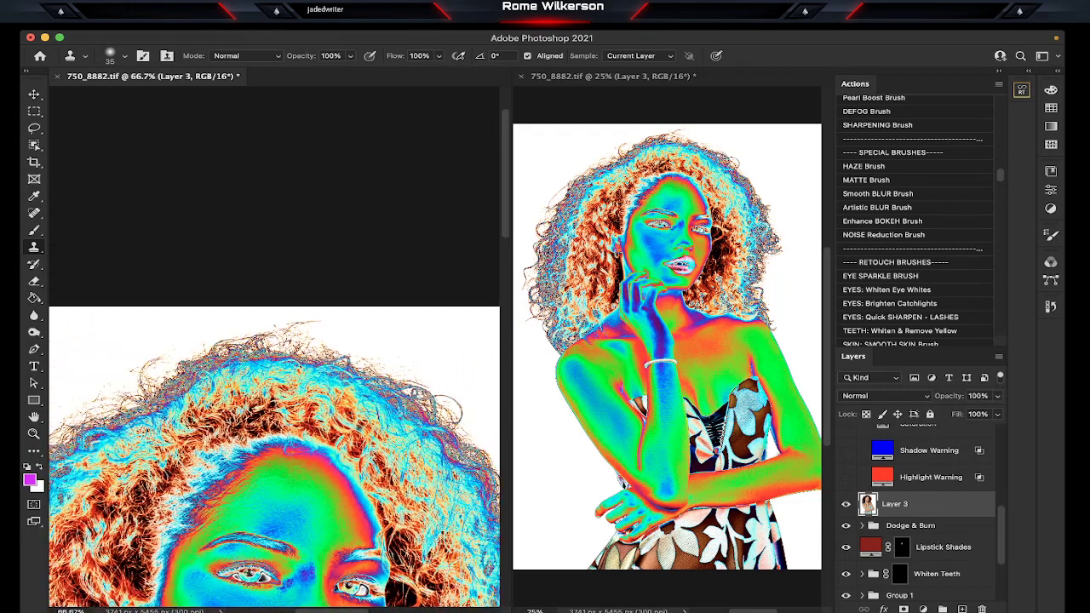
left_click(372, 324, "alt")
left_click_drag(323, 322, 308, 322)
left_click_drag(340, 327, 332, 323)
Step: Resample clean background and clone away flyaway hairs along the hair's left edge
scroll(280, 322, "left", 10)
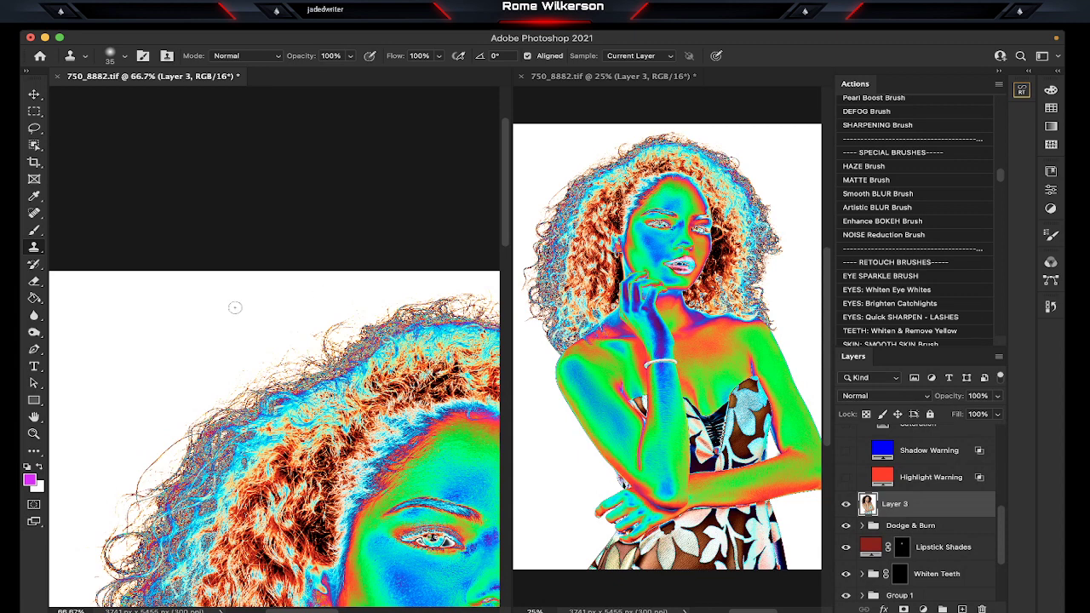
left_click(235, 307, "alt")
scroll(279, 359, "left", 5)
scroll(280, 359, "down", 2)
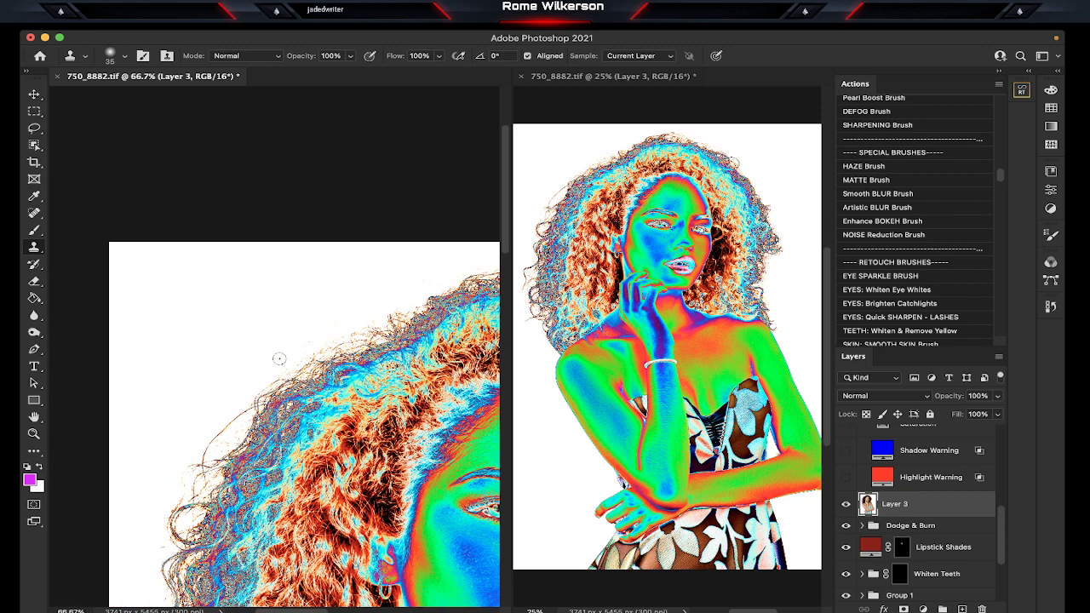
left_click(201, 371, "alt")
mouse_move(244, 412)
left_mouse_down()
mouse_move(211, 444)
mouse_move(242, 411)
mouse_move(244, 428)
mouse_move(246, 418)
mouse_move(219, 451)
left_mouse_up()
mouse_move(164, 415)
left_mouse_down()
mouse_move(168, 394)
mouse_move(158, 422)
left_mouse_up()
Step: Clone out the stray strands along the lower-left hair outline on Layer 3
scroll(160, 424, "down", 3)
scroll(188, 463, "down", 2)
scroll(179, 456, "left", 1)
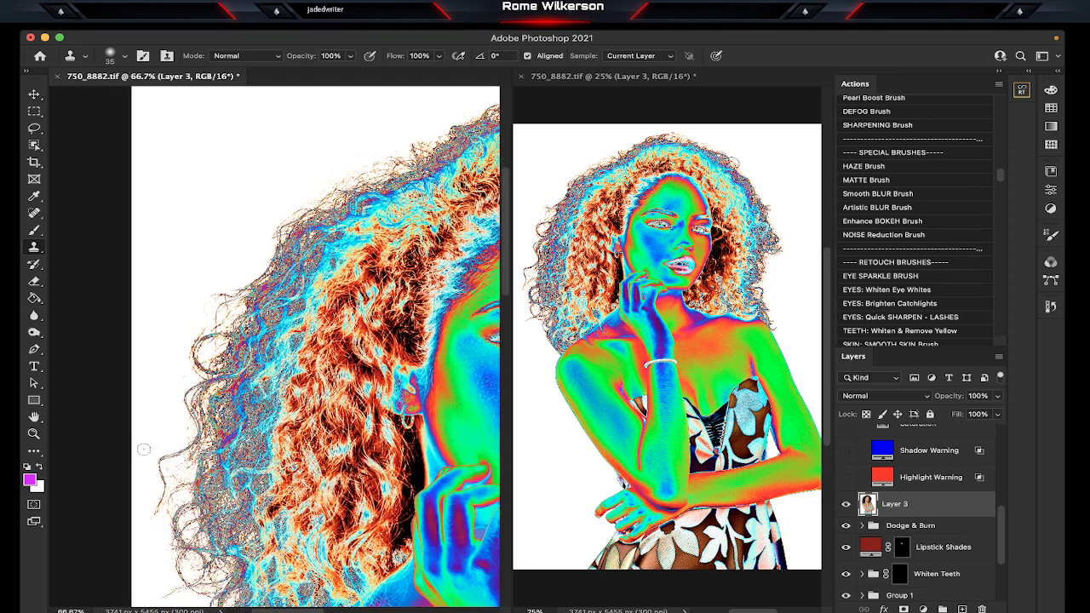
mouse_move(165, 405)
left_mouse_down()
mouse_move(168, 421)
mouse_move(162, 374)
left_mouse_up()
mouse_move(162, 369)
left_mouse_down()
mouse_move(194, 282)
mouse_move(188, 295)
left_mouse_up()
Step: Clone away the flyaway hairs near the shoulder, leaving clean white background
scroll(188, 294, "down", 3)
scroll(189, 295, "down", 3)
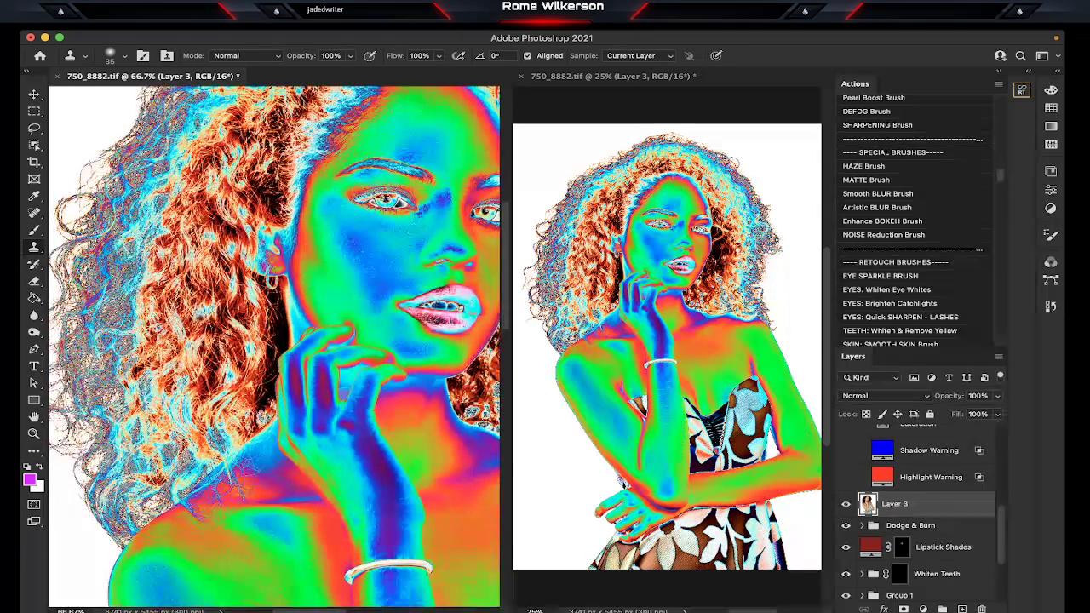
scroll(188, 295, "down", 3)
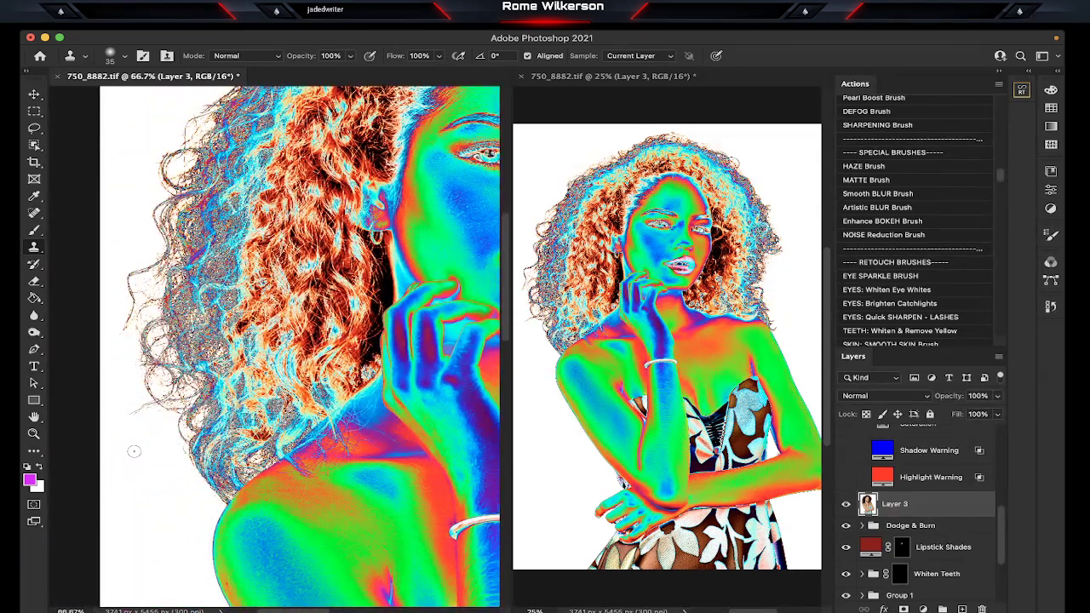
left_click_drag(133, 451, 124, 449)
left_click_drag(124, 449, 132, 452)
scroll(180, 453, "up", 3)
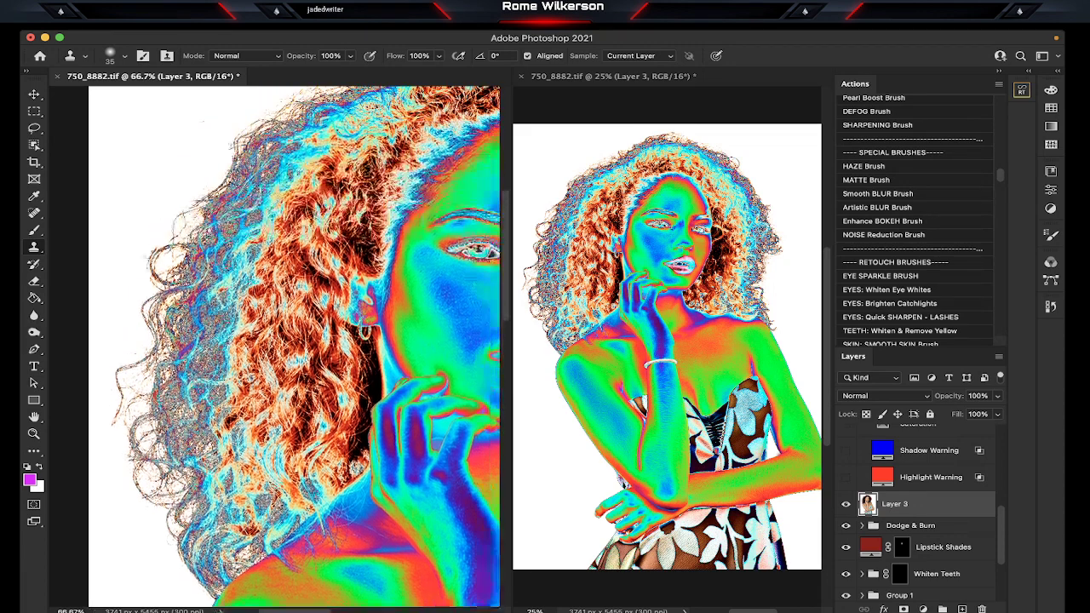
scroll(293, 349, "up", 5)
scroll(186, 461, "down", 5)
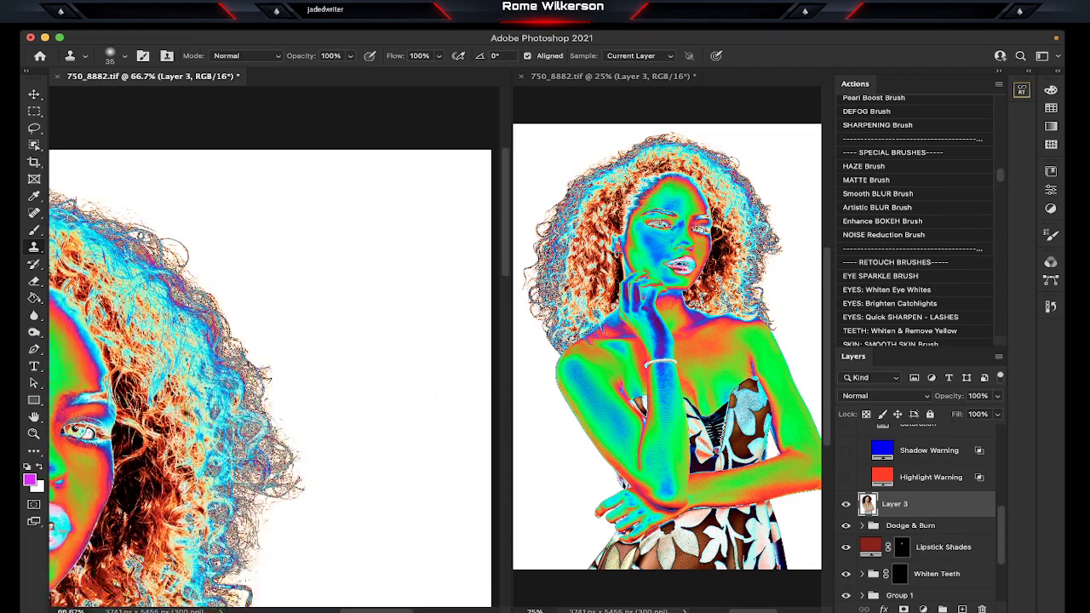
scroll(185, 461, "right", 2)
scroll(189, 466, "up", 1)
scroll(189, 467, "right", 2)
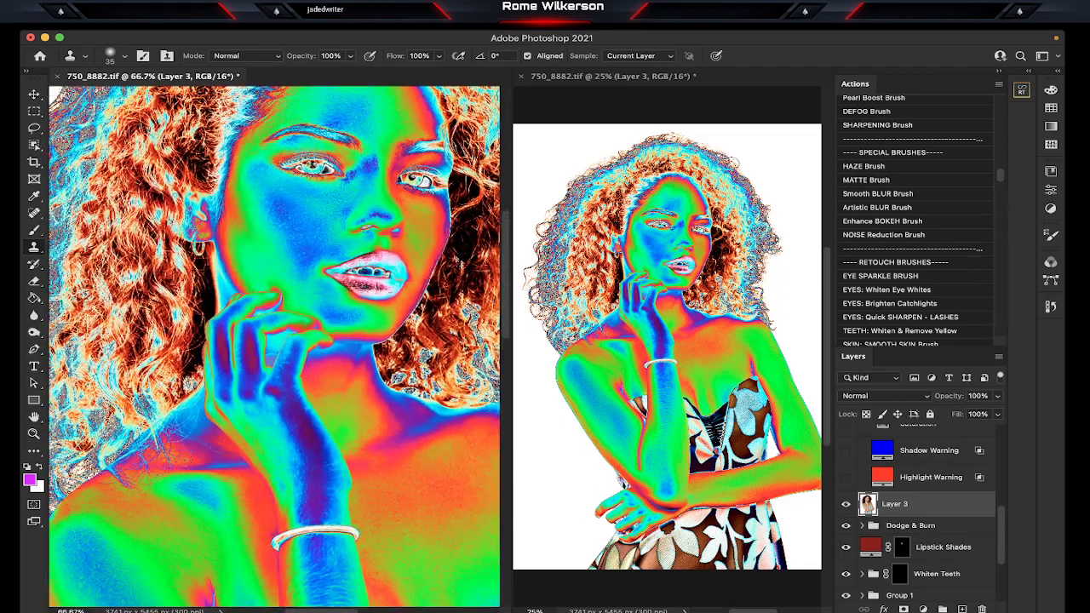
Step: Zoom out, briefly preview the Invert helper, hide it, and fold the Help Layers group closed
key("ctrl+minus")
key("ctrl+minus")
key("ctrl+minus")
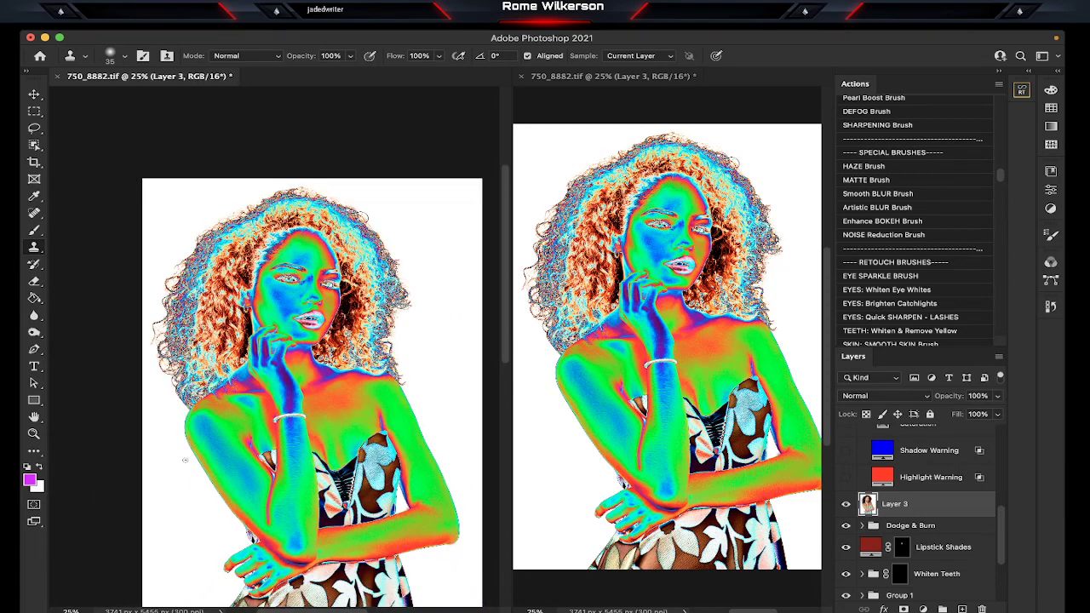
scroll(185, 460, "down", 2)
scroll(185, 460, "right", 1)
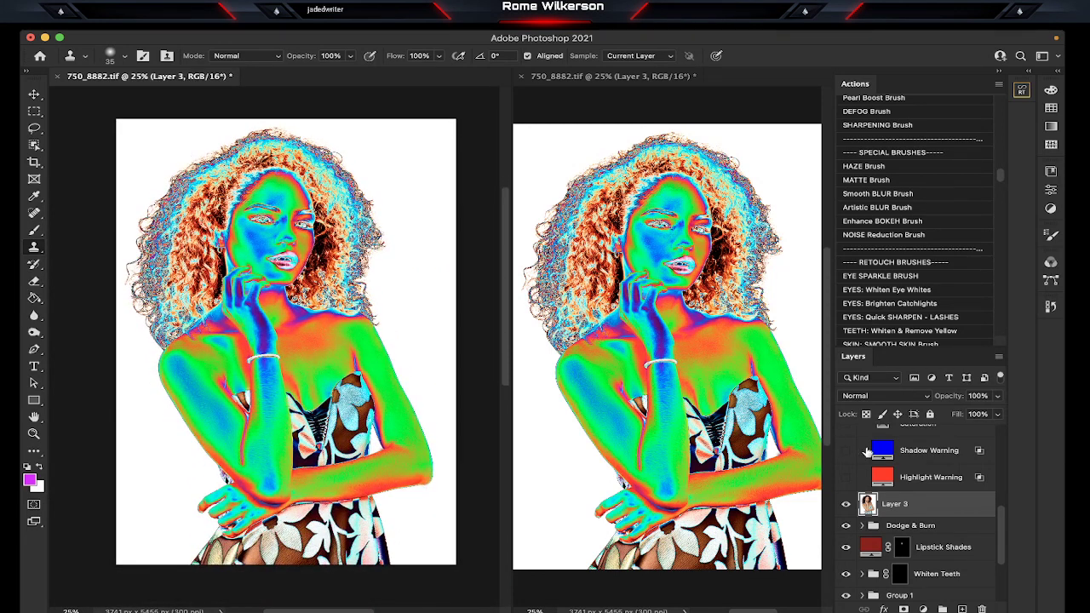
scroll(874, 491, "up", 5)
scroll(875, 490, "up", 2)
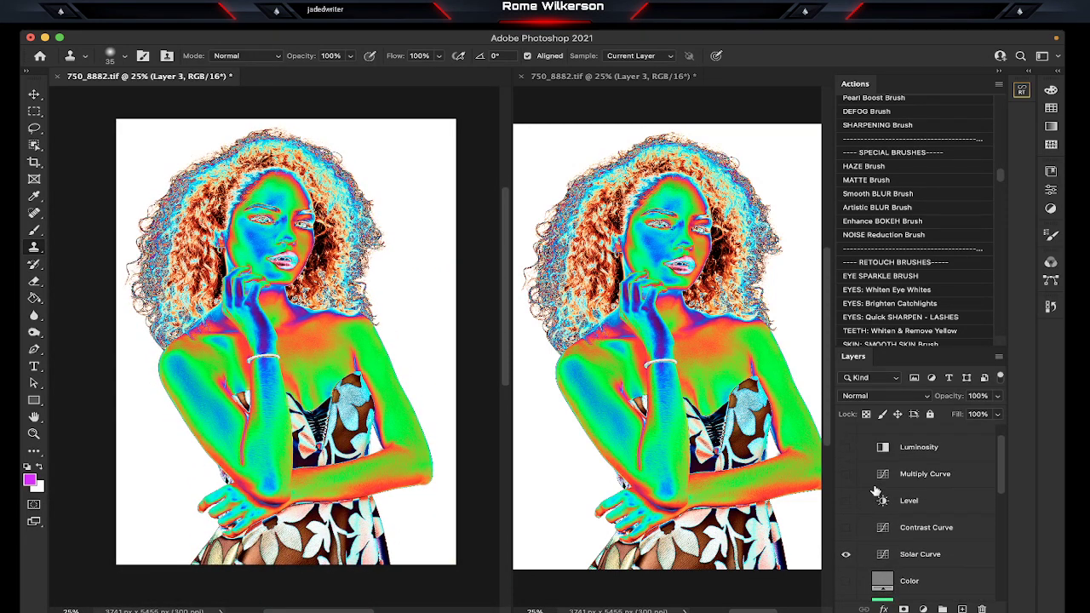
scroll(868, 482, "up", 1)
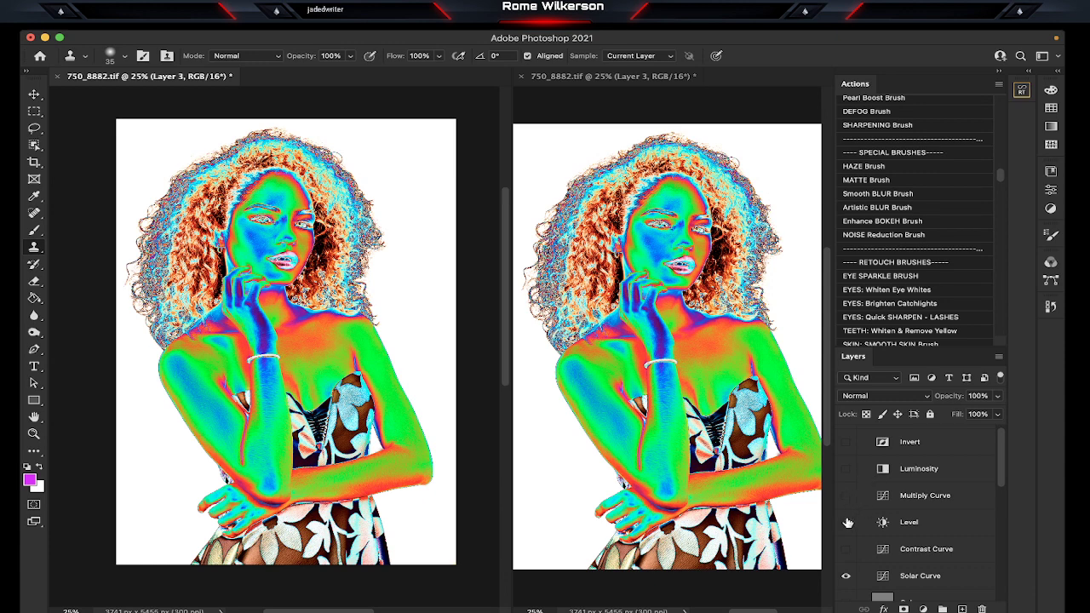
left_click(846, 442)
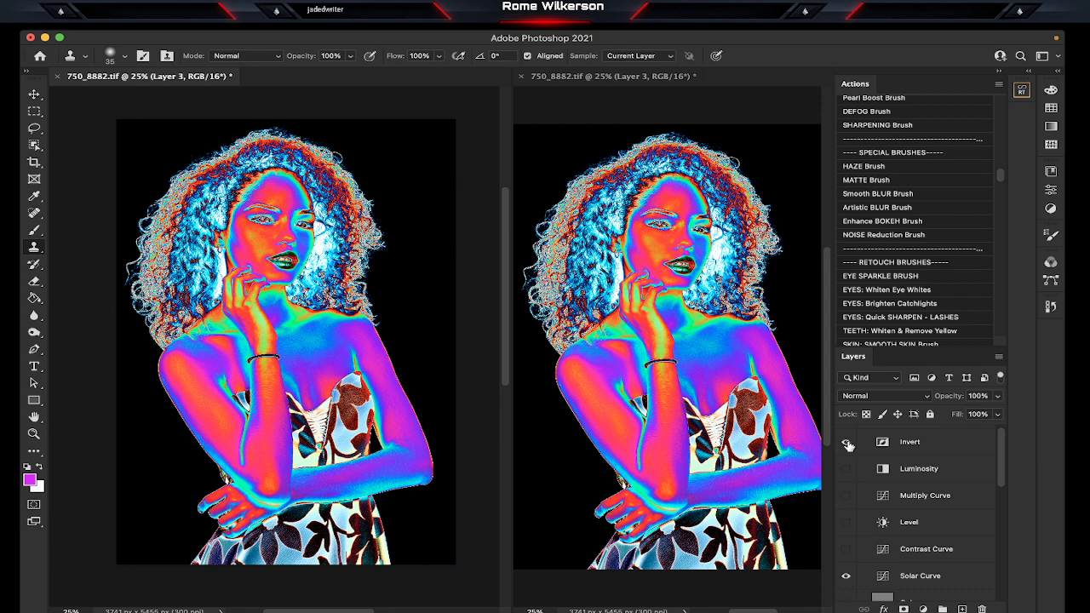
left_click(846, 442)
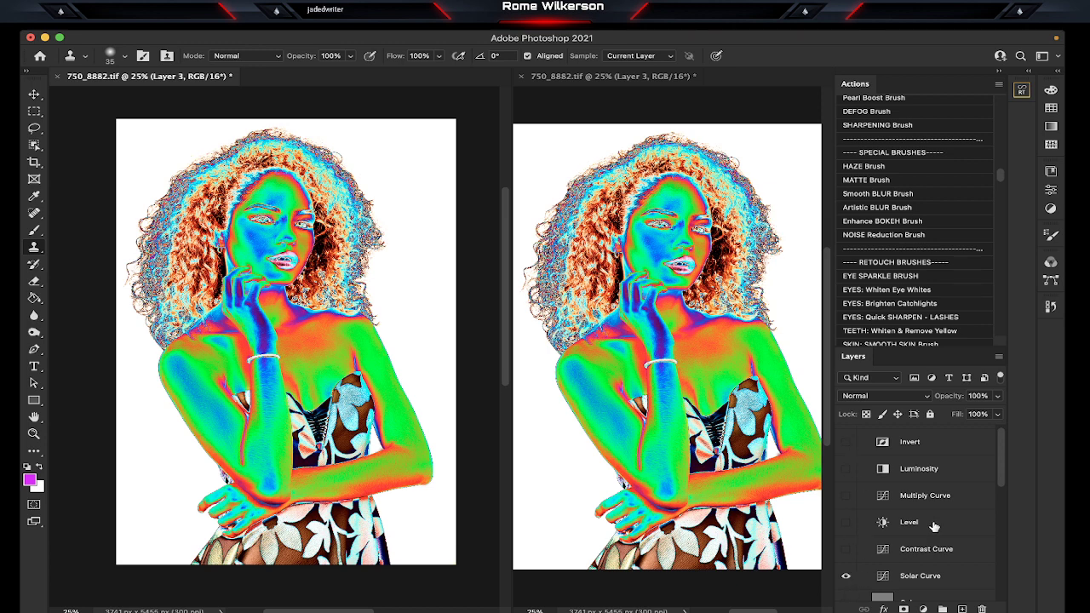
left_click_drag(1002, 459, 999, 427)
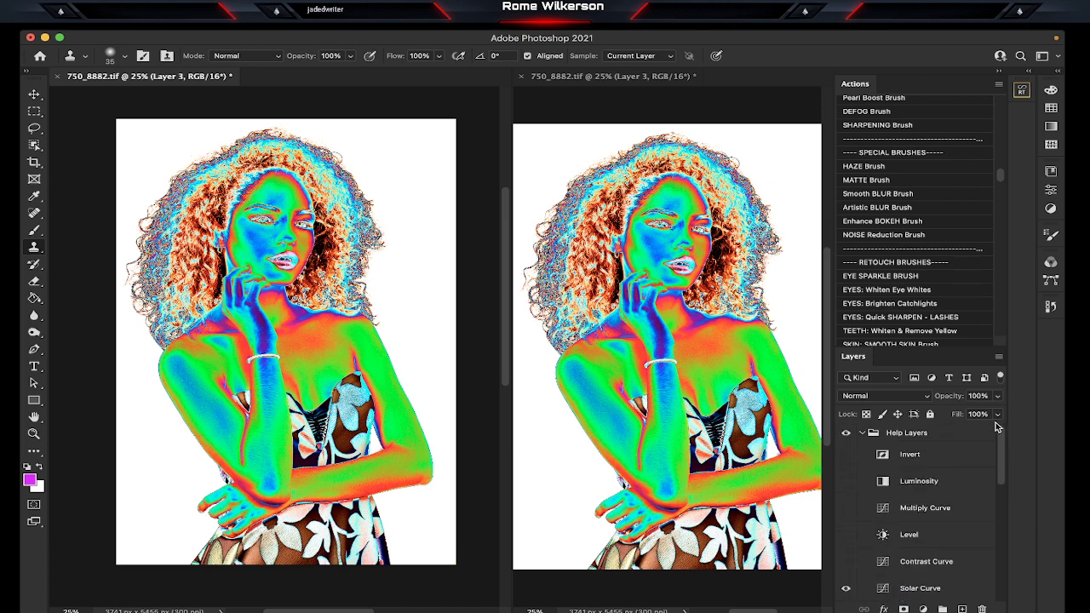
left_click(863, 433)
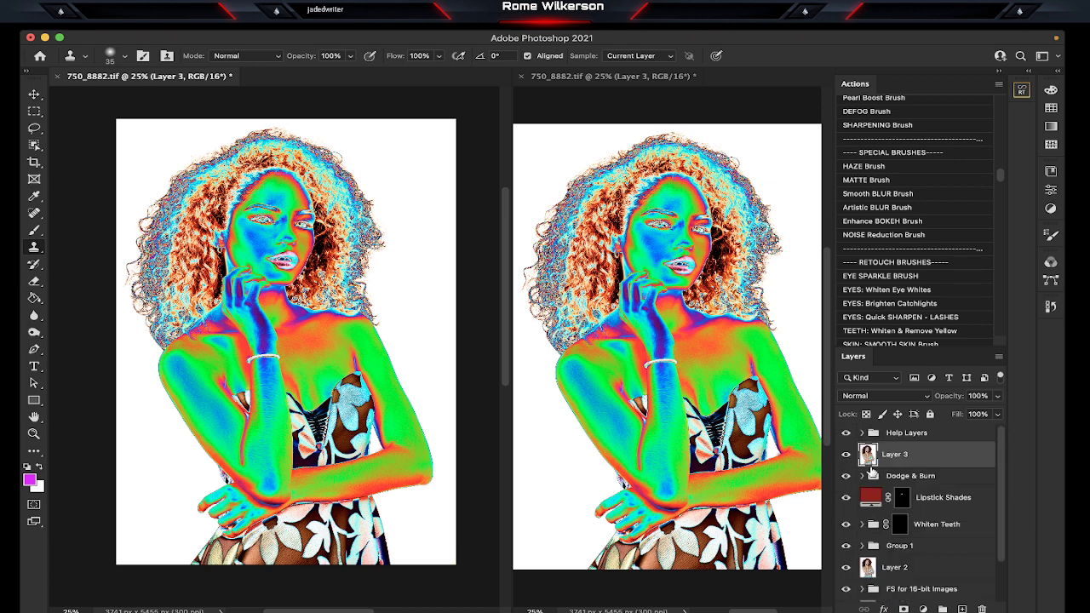
Step: Run the Skin Smoothening FS action, expand its group and select the Low Layer
scroll(908, 249, "up", 5)
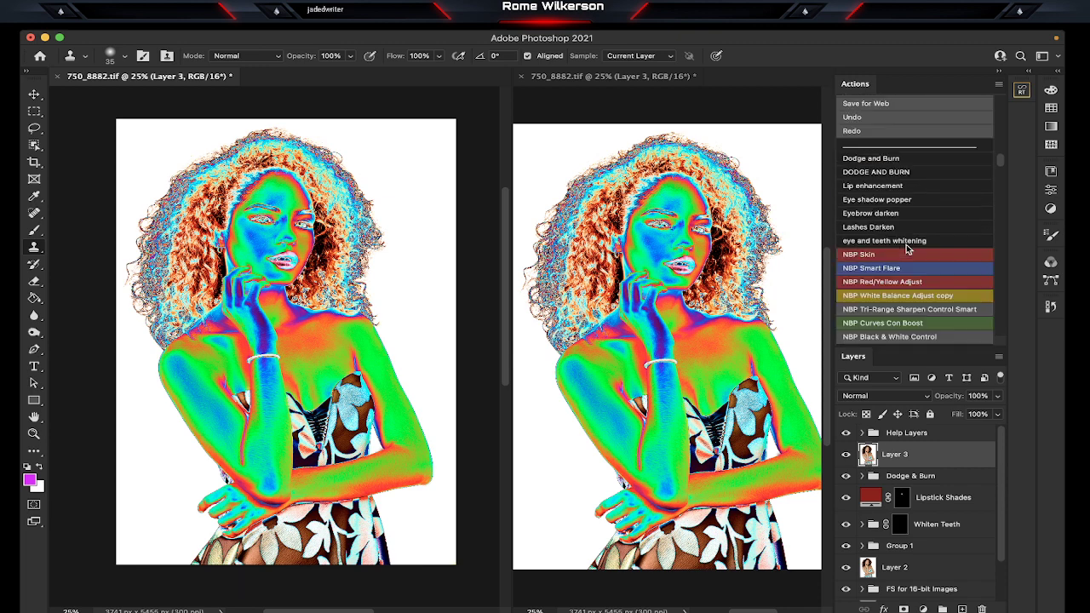
scroll(908, 248, "up", 5)
scroll(908, 249, "up", 5)
scroll(908, 249, "up", 1)
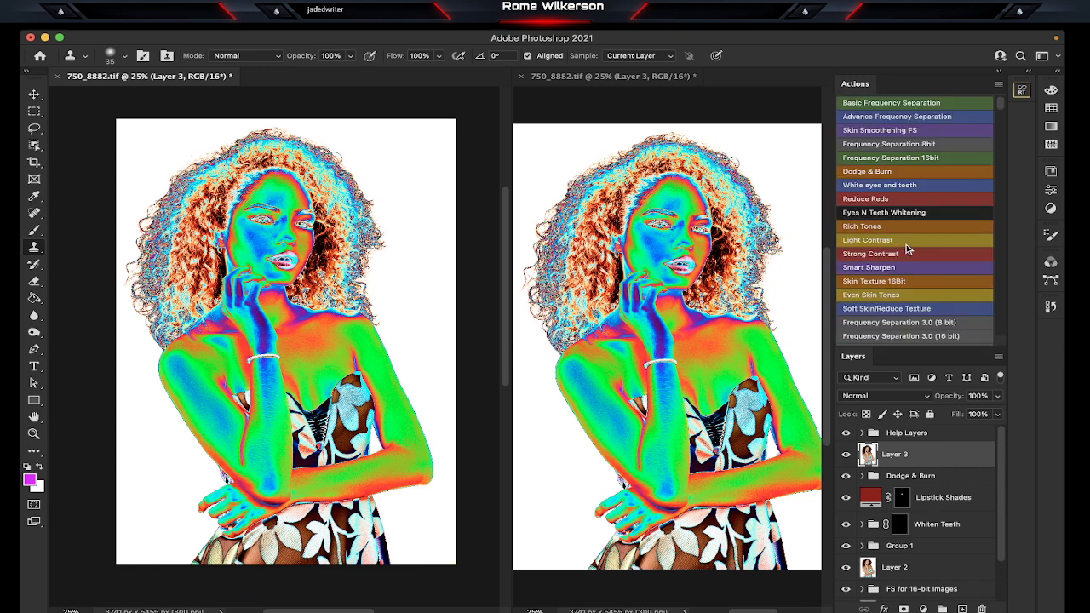
left_click(910, 131)
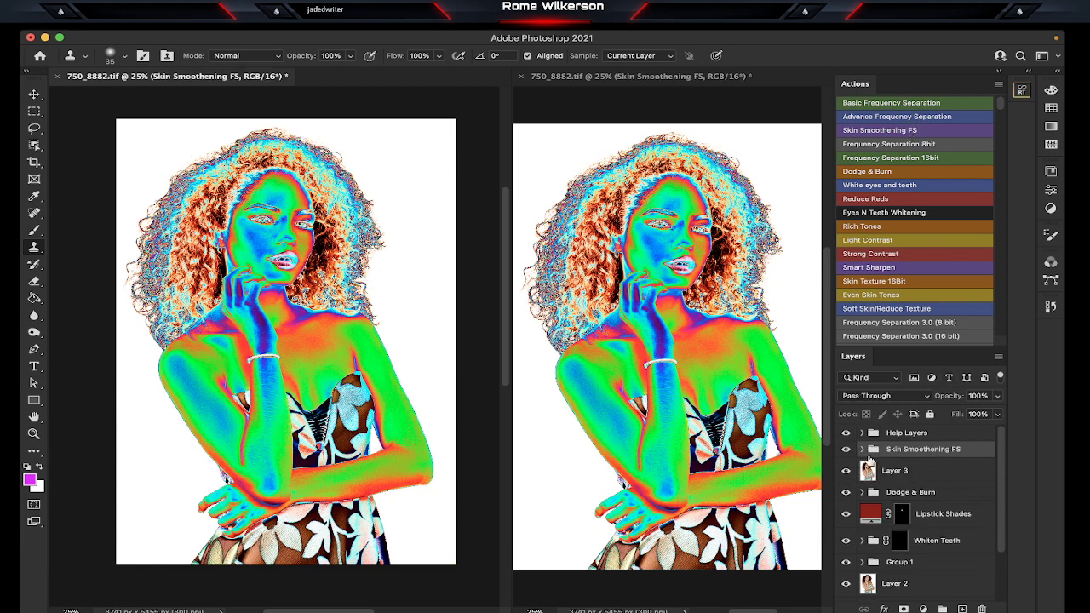
left_click(863, 450)
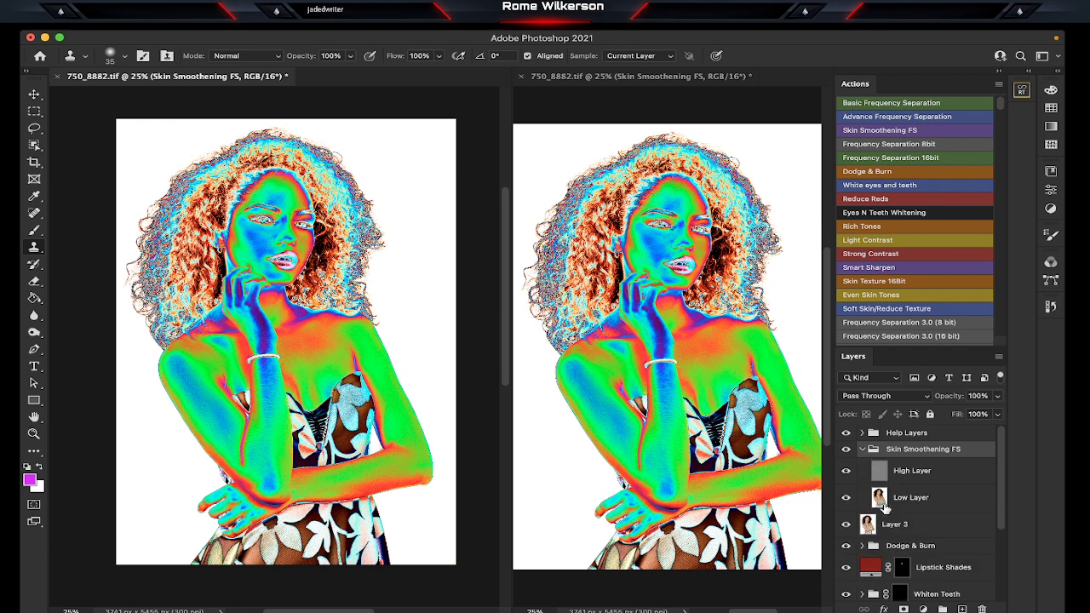
left_click(882, 499)
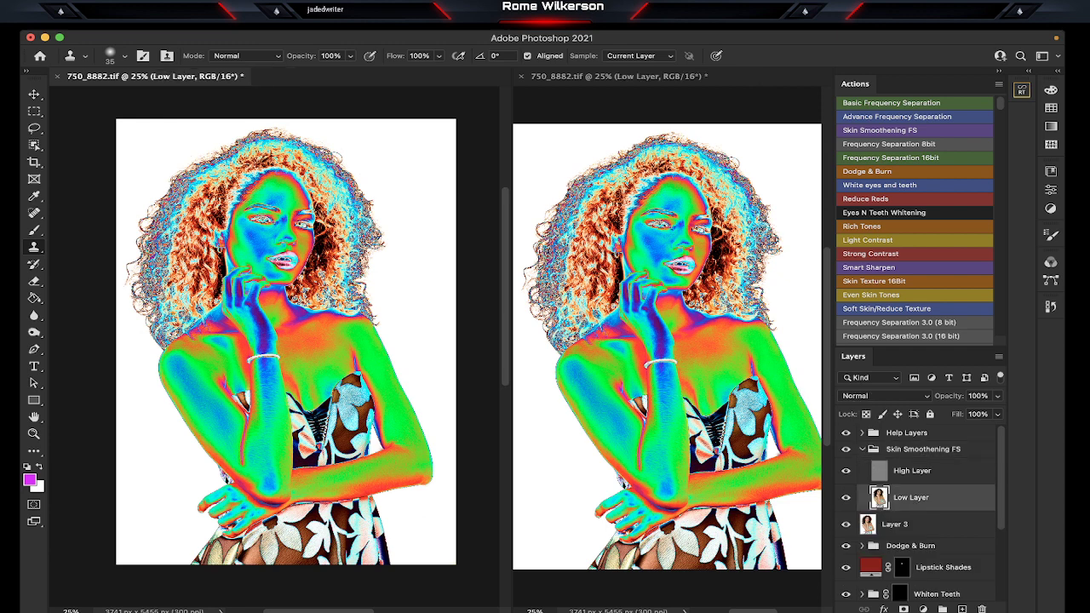
Step: Select the Mixer Brush Tool for blending the Low Layer and zoom in on the face
left_click(34, 229)
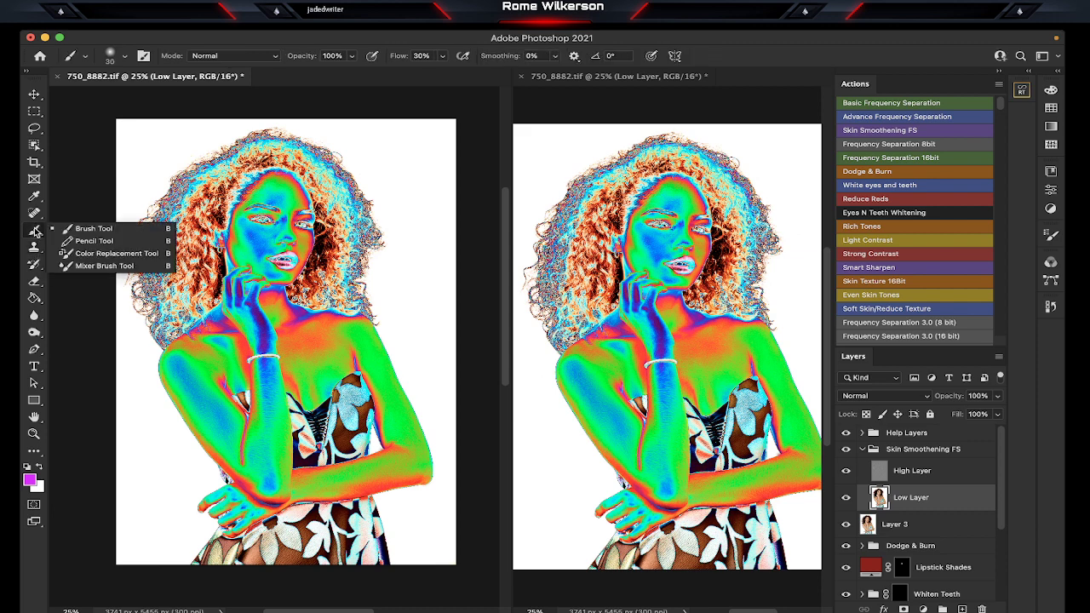
left_click(83, 264)
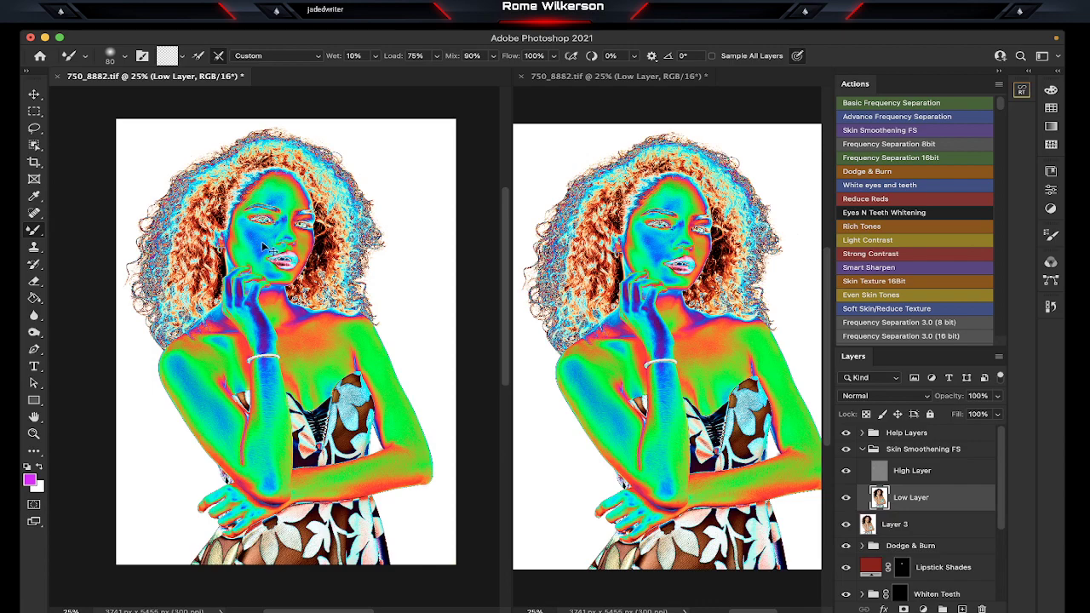
scroll(266, 247, "up", 1)
scroll(265, 247, "up", 1)
scroll(269, 243, "up", 1)
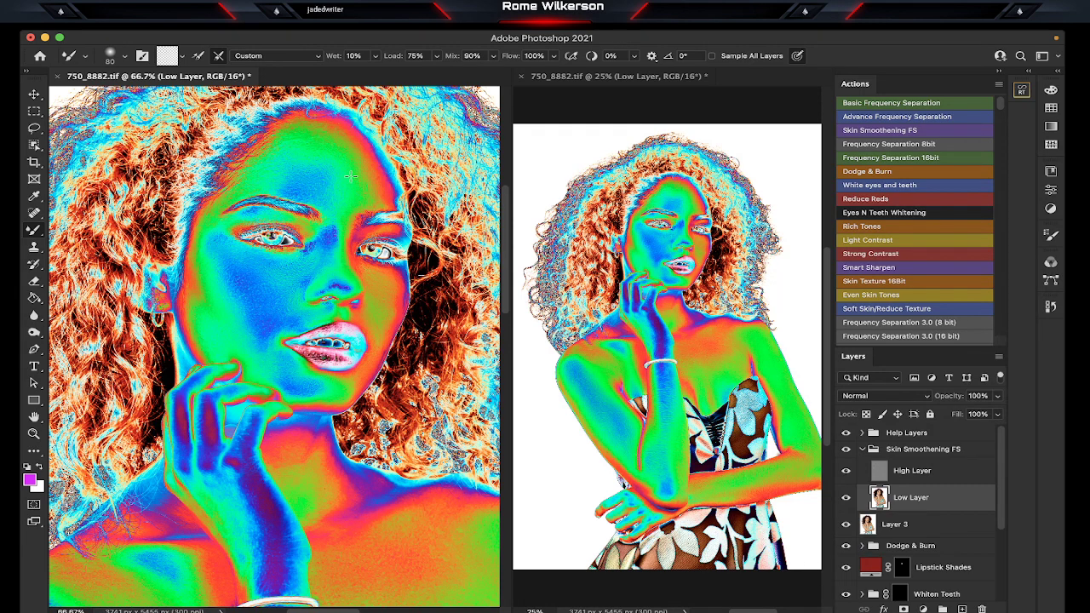
Step: Pan across the cheek, neck and upper chest to inspect the blended Low Layer skin
scroll(341, 281, "down", 3)
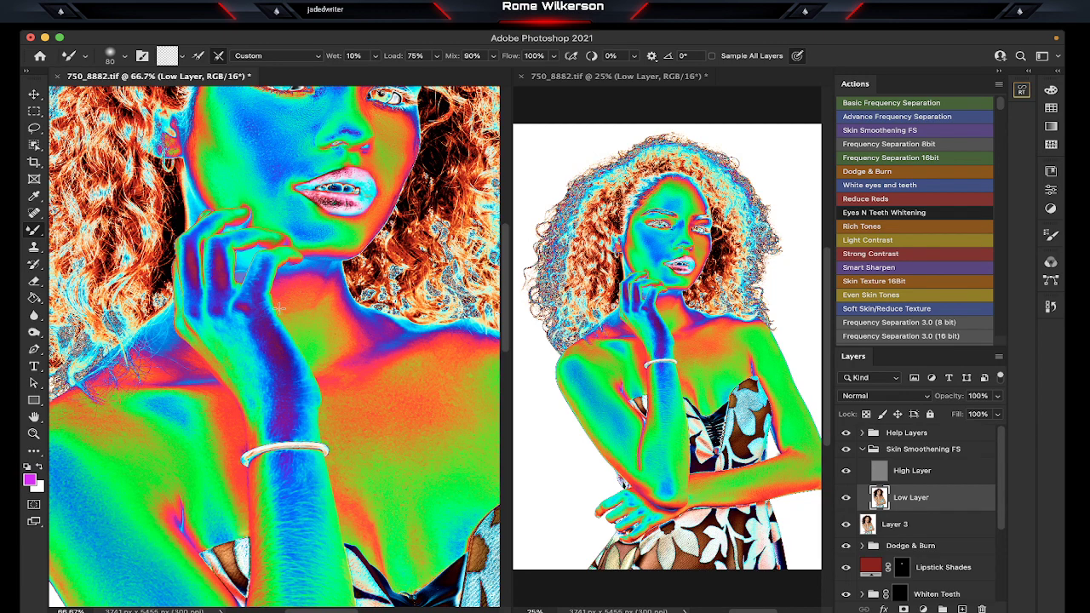
scroll(393, 368, "down", 3)
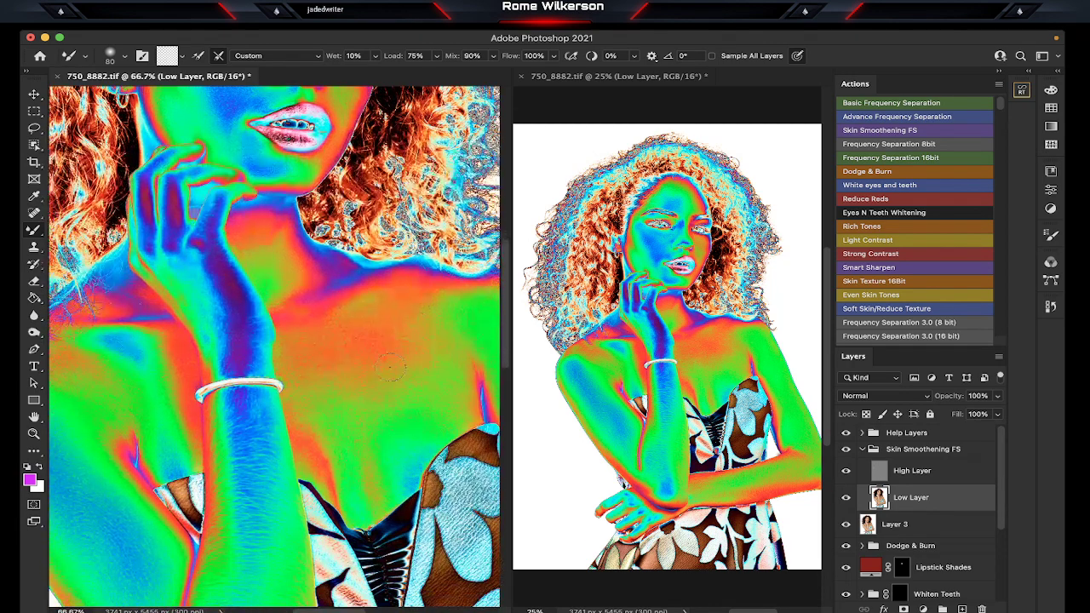
scroll(375, 358, "right", 3)
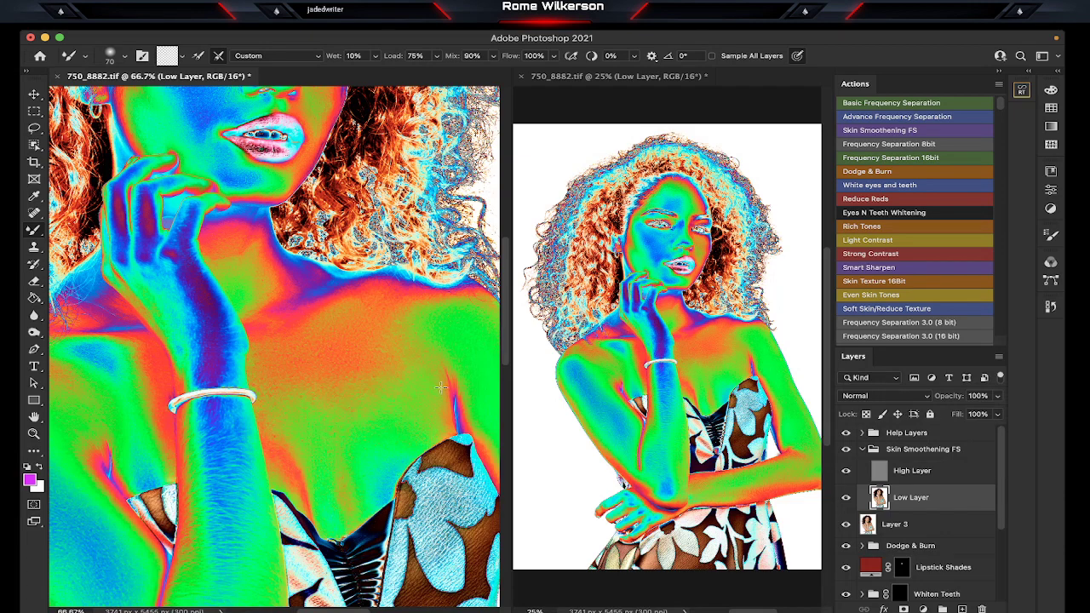
scroll(441, 387, "right", 3)
scroll(440, 388, "down", 4)
scroll(439, 384, "down", 1)
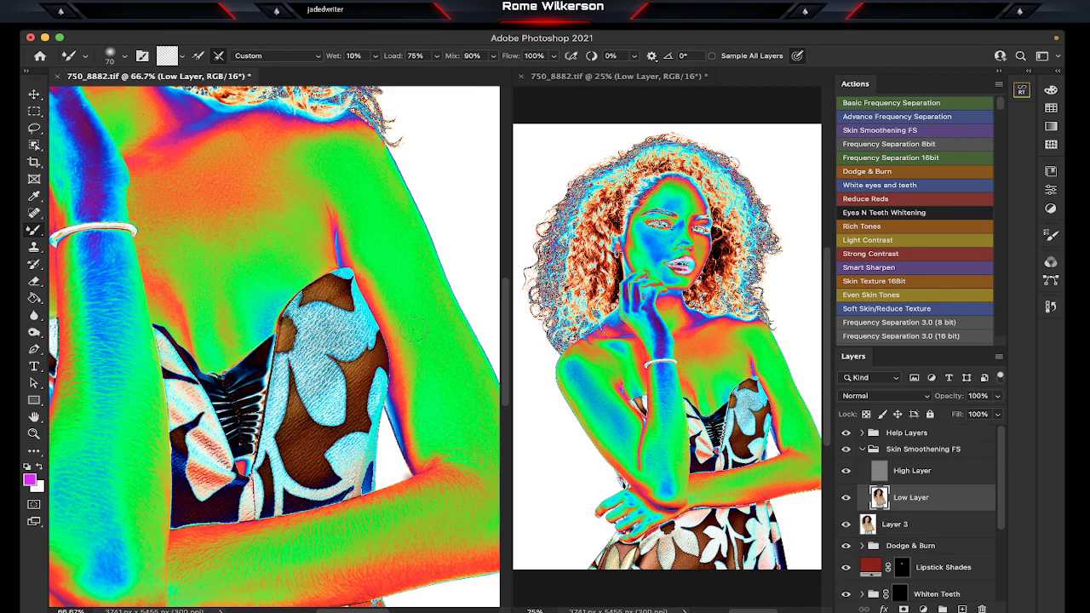
scroll(414, 329, "down", 3)
scroll(414, 329, "down", 2)
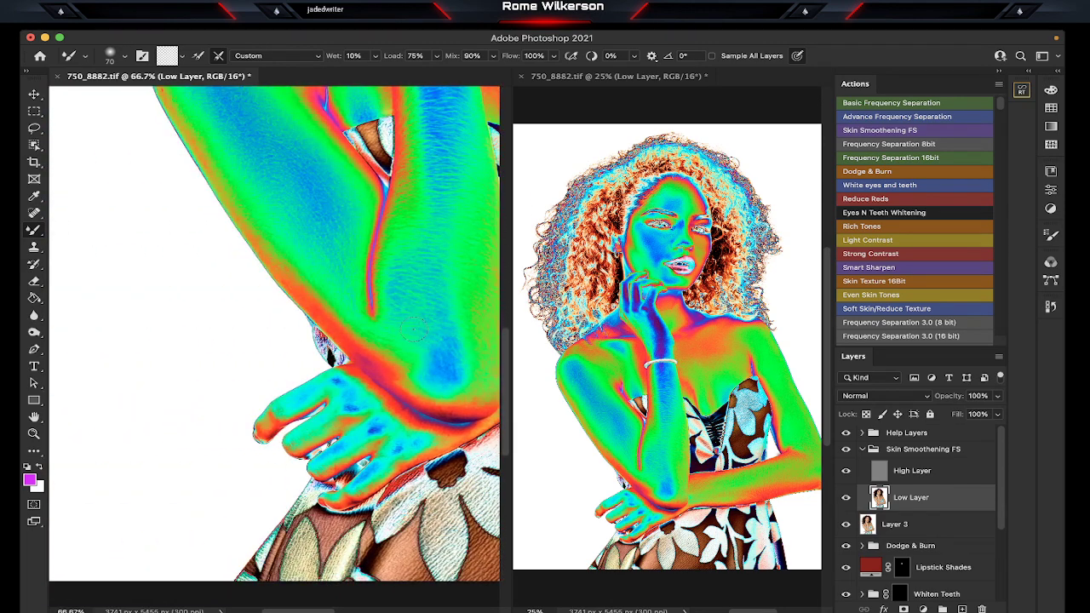
scroll(412, 329, "up", 2)
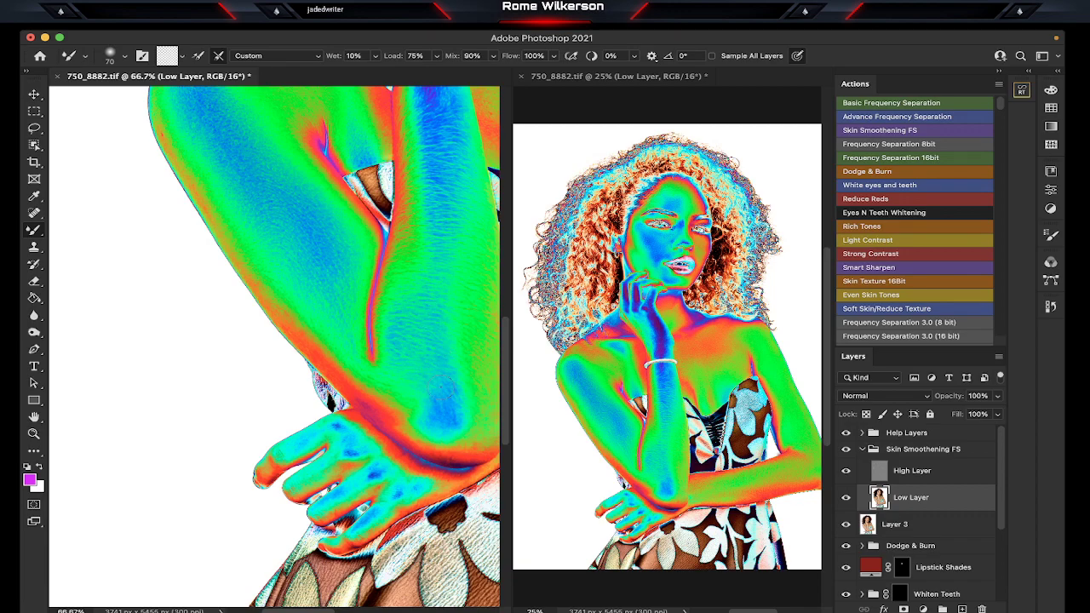
scroll(273, 341, "up", 3)
scroll(273, 340, "up", 3)
scroll(273, 340, "up", 5)
scroll(272, 341, "up", 6)
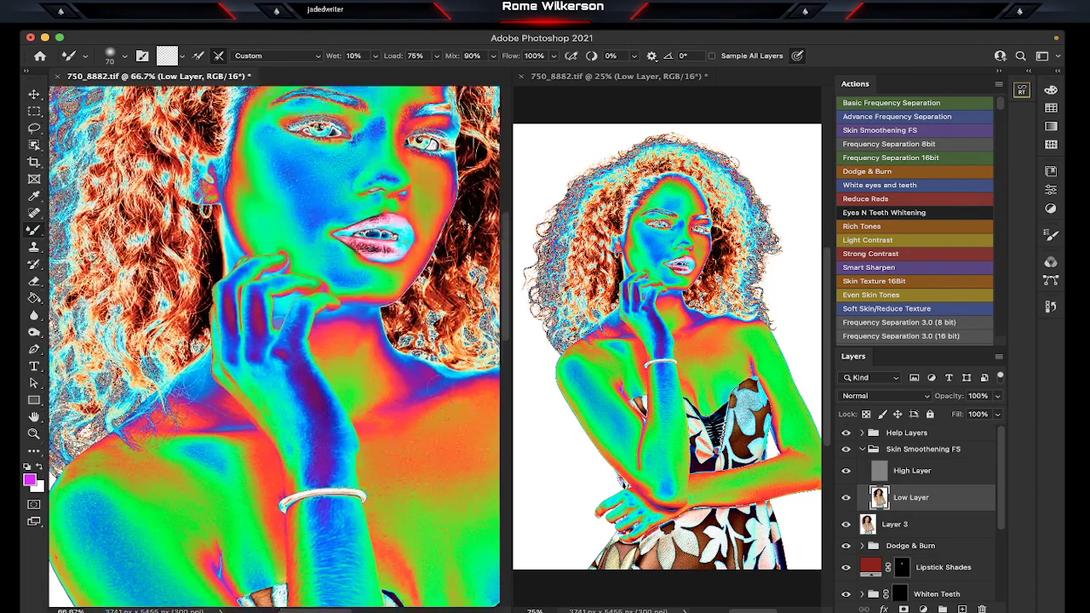
scroll(272, 341, "up", 3)
scroll(273, 341, "up", 3)
scroll(272, 340, "right", 3)
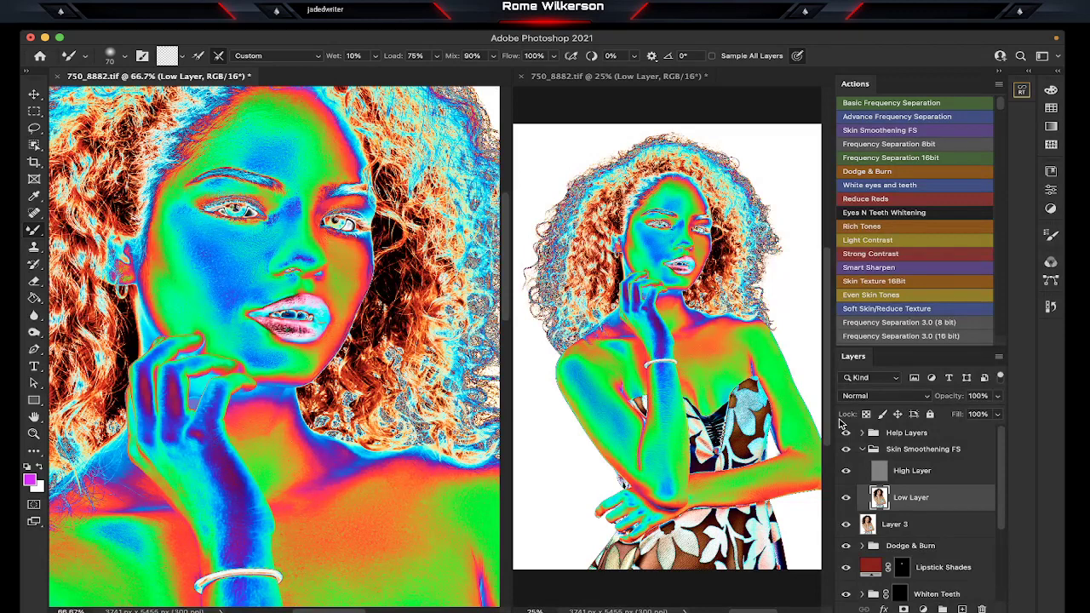
Step: Hide the Help Layers group and review the smoothed skin in natural colours
left_click(845, 433)
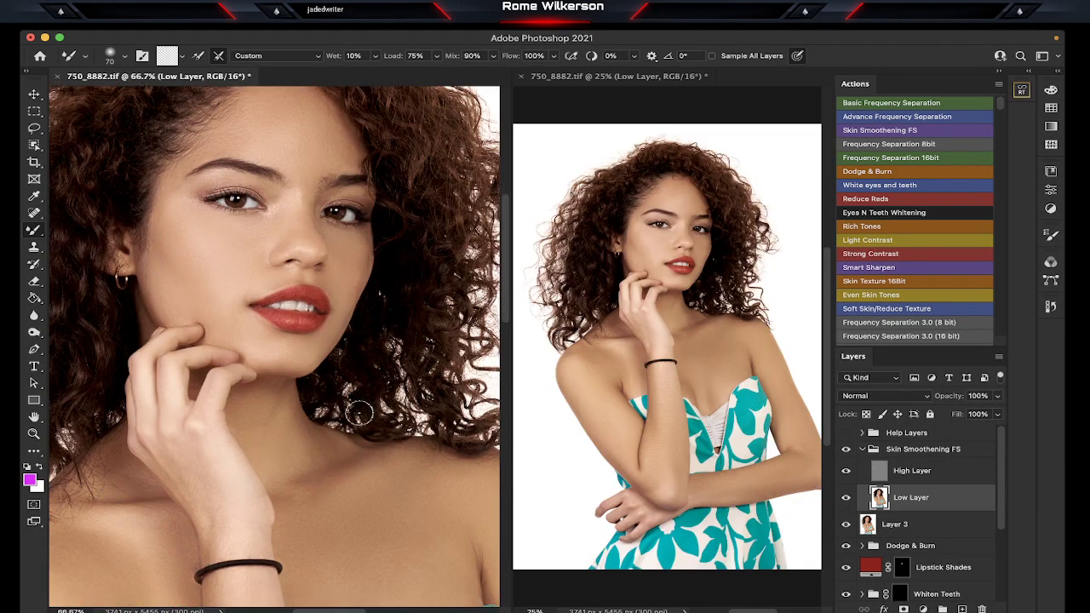
scroll(358, 413, "down", 5)
scroll(359, 413, "down", 3)
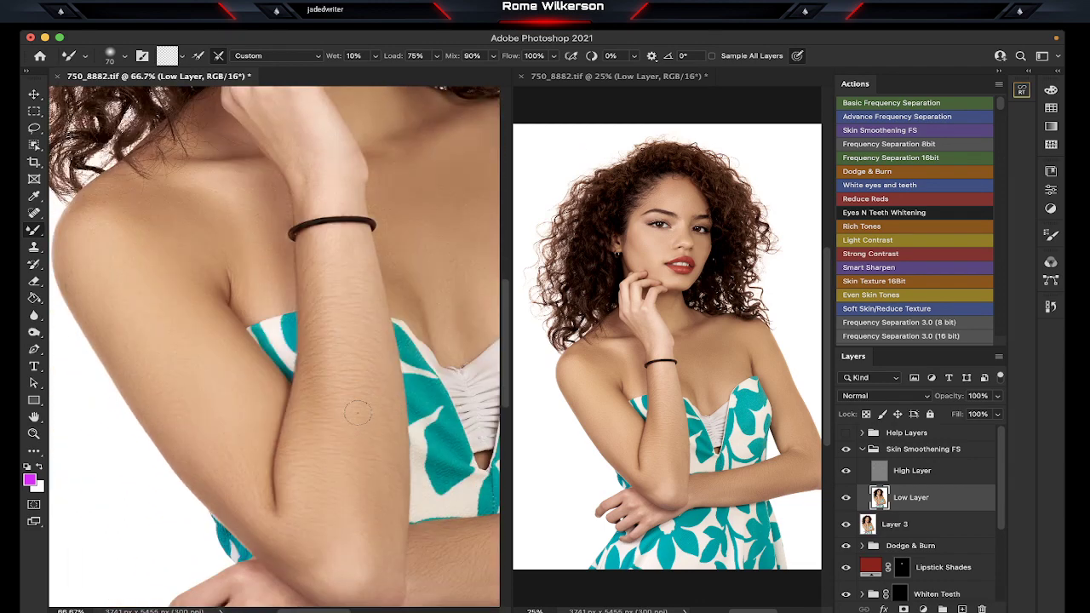
scroll(358, 413, "up", 10)
scroll(358, 413, "up", 2)
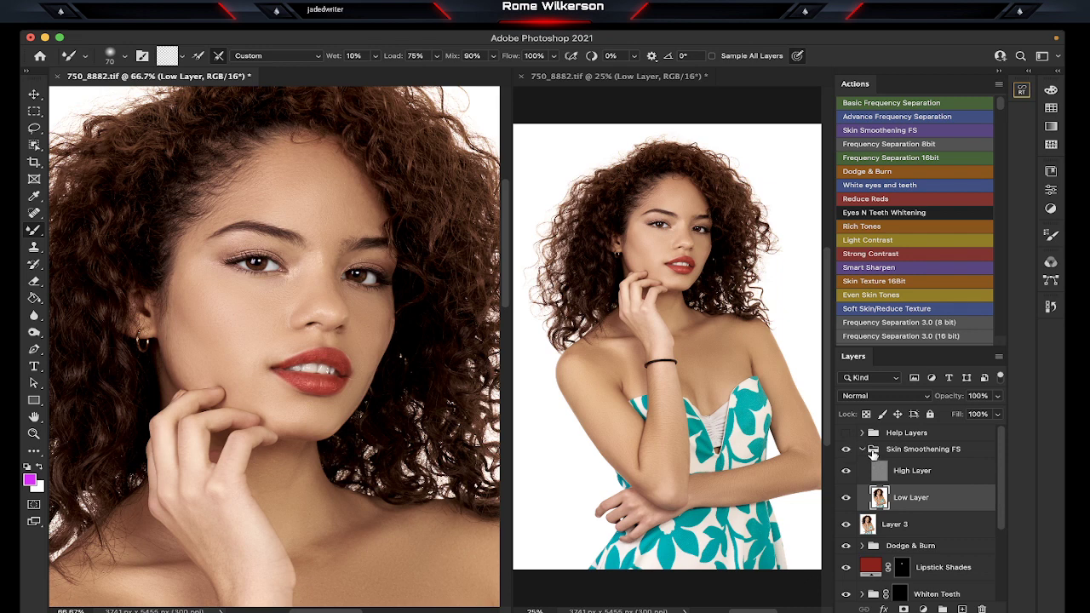
scroll(336, 437, "down", 2)
scroll(292, 431, "right", 1)
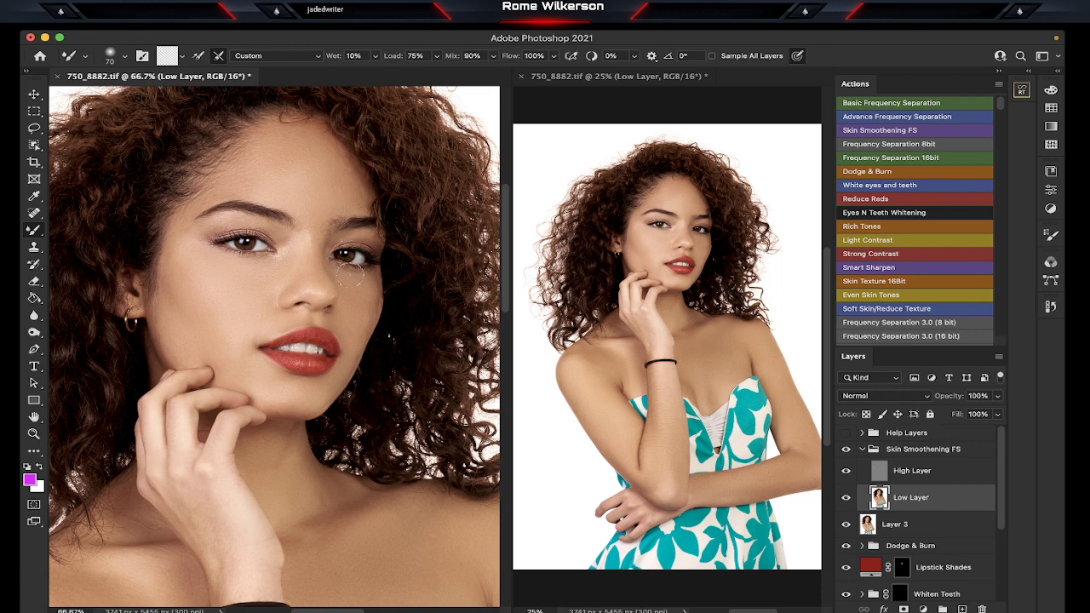
scroll(227, 297, "down", 5)
scroll(226, 297, "right", 2)
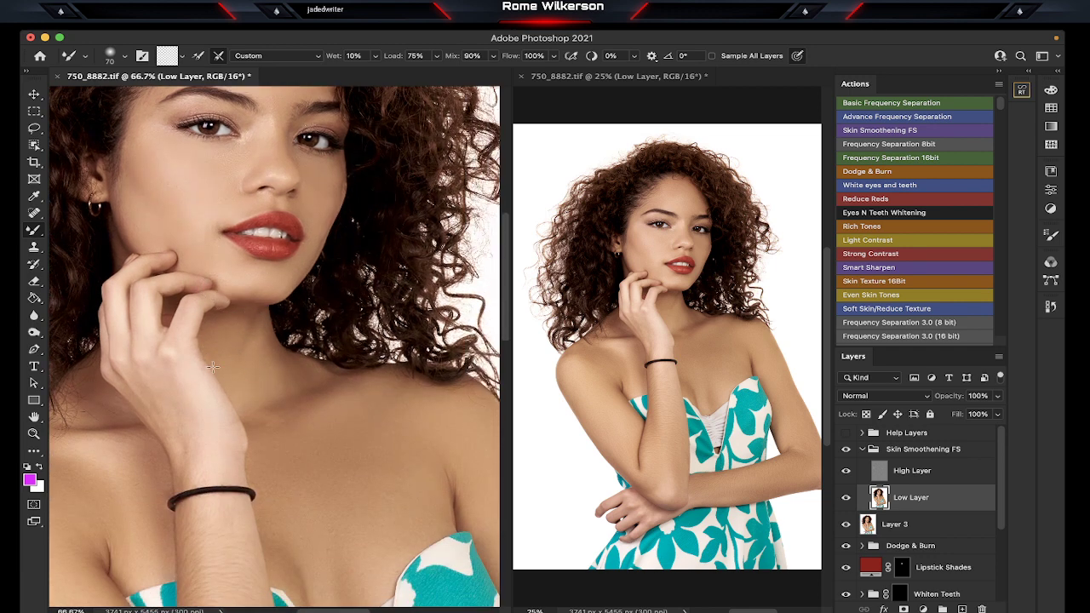
scroll(242, 419, "down", 2)
scroll(242, 419, "right", 2)
scroll(242, 419, "down", 4)
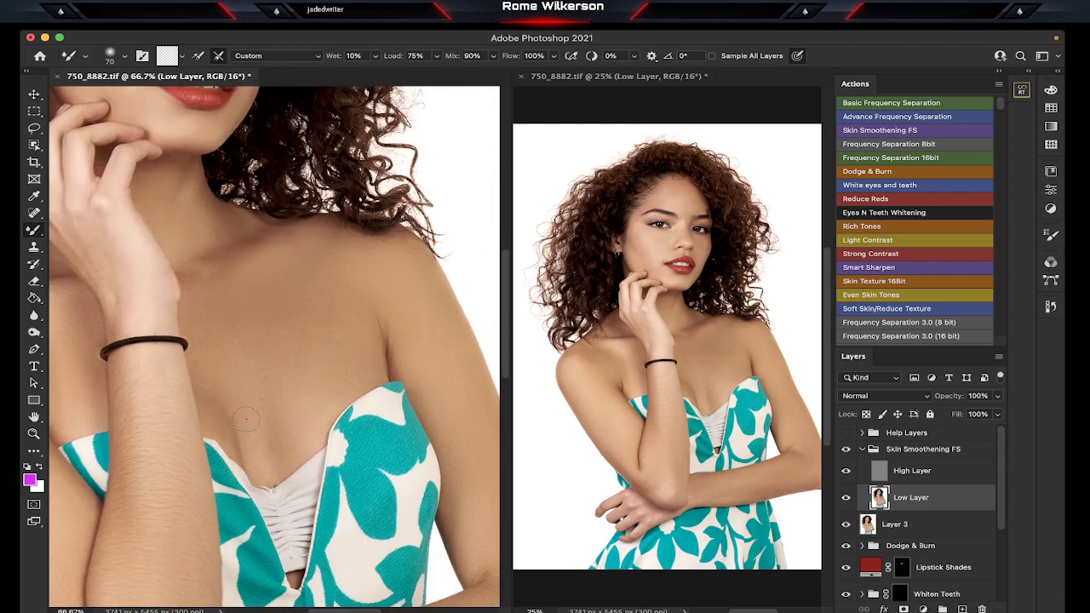
scroll(242, 419, "left", 2)
scroll(242, 419, "left", 8)
scroll(242, 419, "down", 2)
scroll(245, 419, "up", 5)
scroll(245, 419, "right", 2)
scroll(245, 419, "up", 3)
scroll(245, 419, "right", 1)
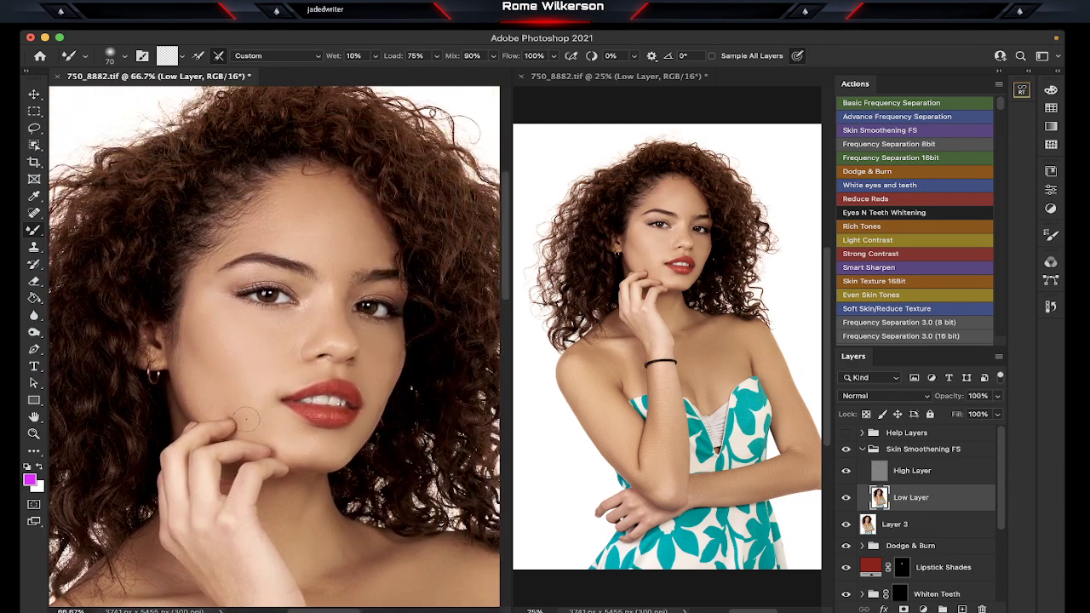
Step: Delete the Help Layers group and collapse the Skin Smoothening FS group
left_click(948, 435)
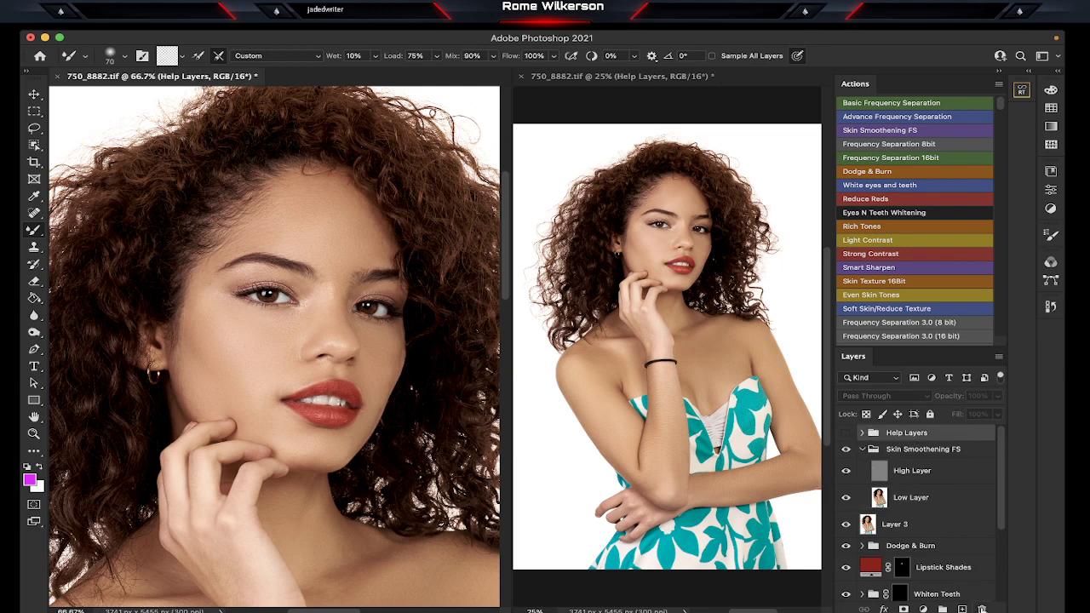
left_click(982, 608)
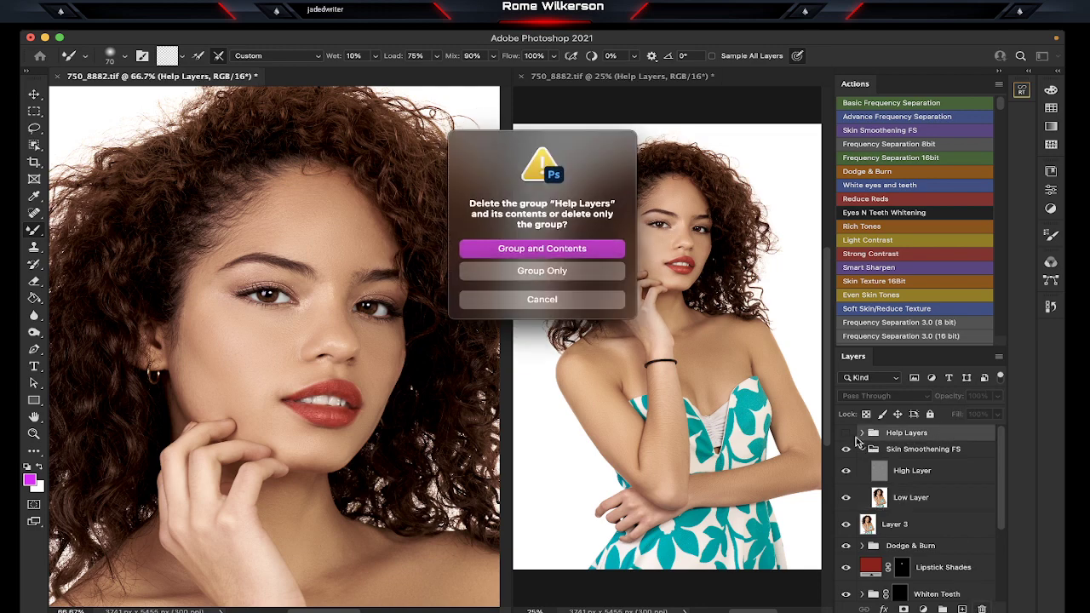
left_click(591, 250)
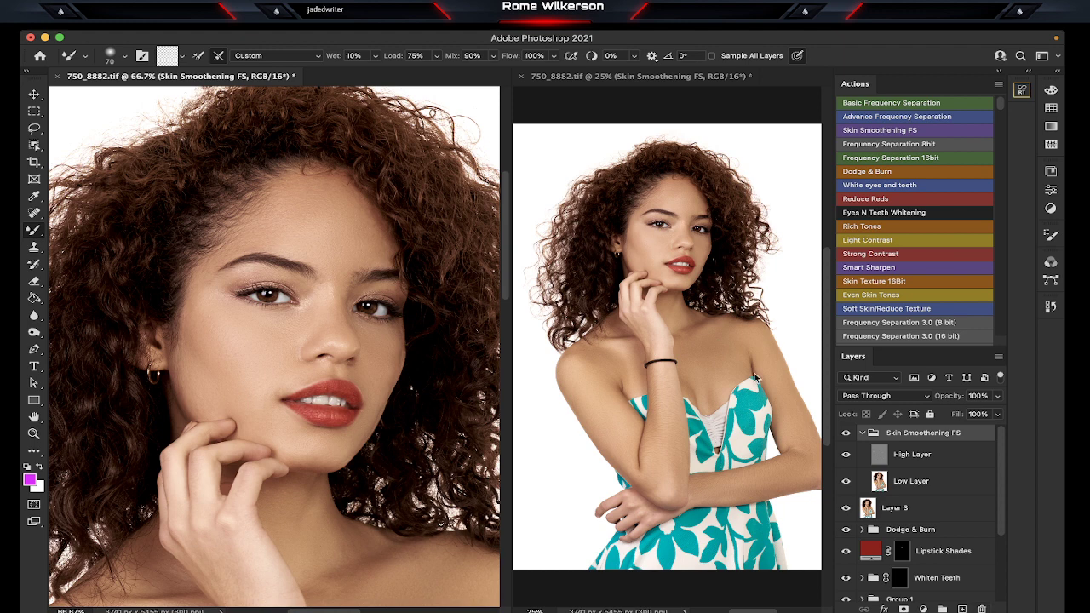
left_click(862, 432)
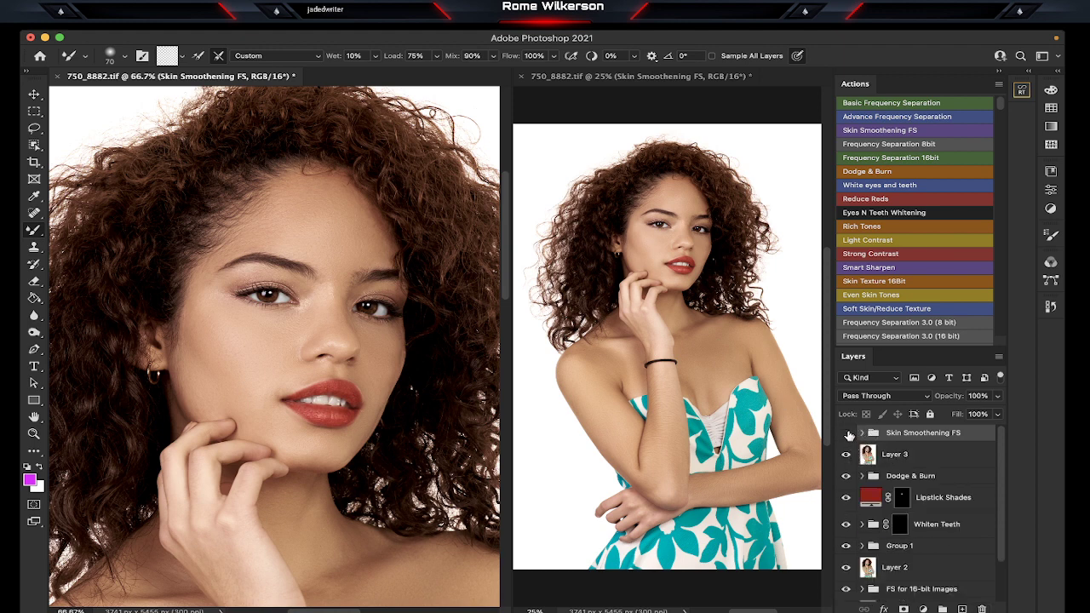
Step: Compare Skin Smoothening FS on and off, then stamp all visible layers into Layer 4
left_click(846, 433)
left_click(848, 433)
key("ctrl+alt+shift+e")
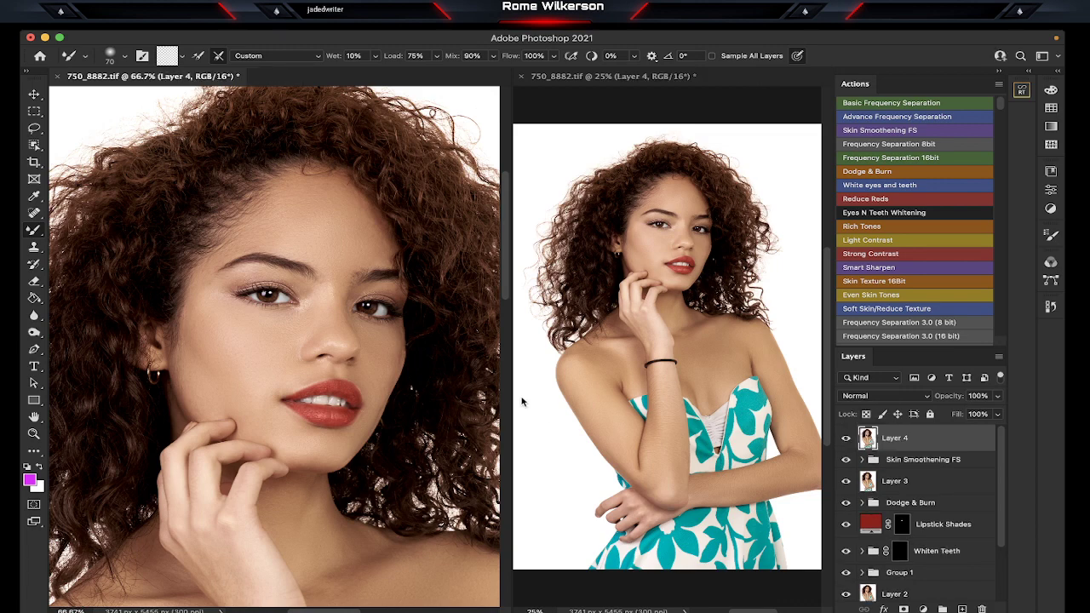
scroll(392, 349, "up", 3)
scroll(349, 308, "down", 5)
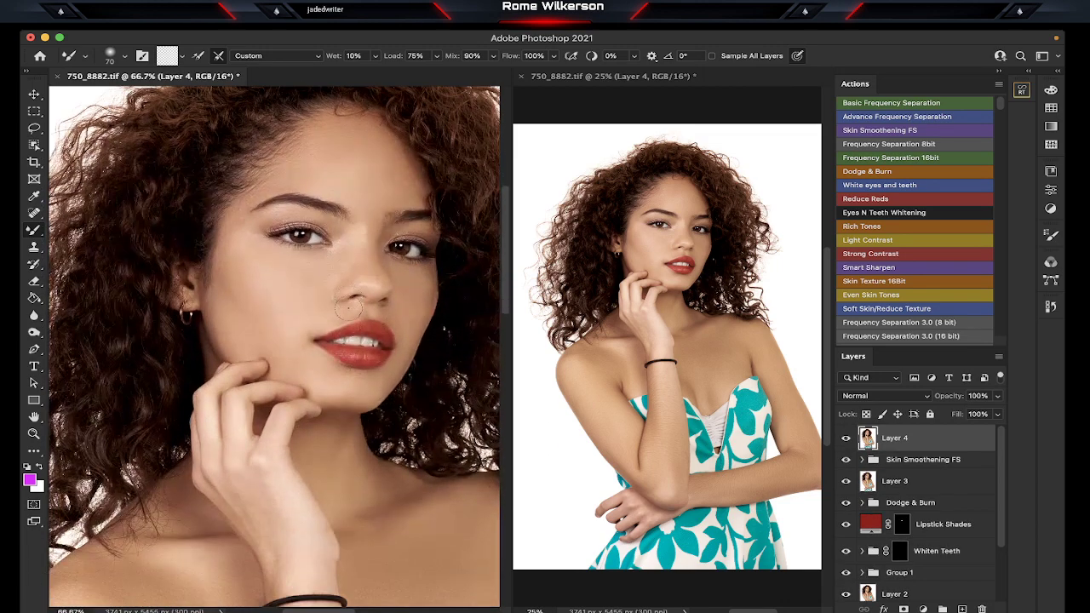
scroll(349, 308, "down", 2)
scroll(348, 308, "down", 2)
scroll(348, 308, "down", 1)
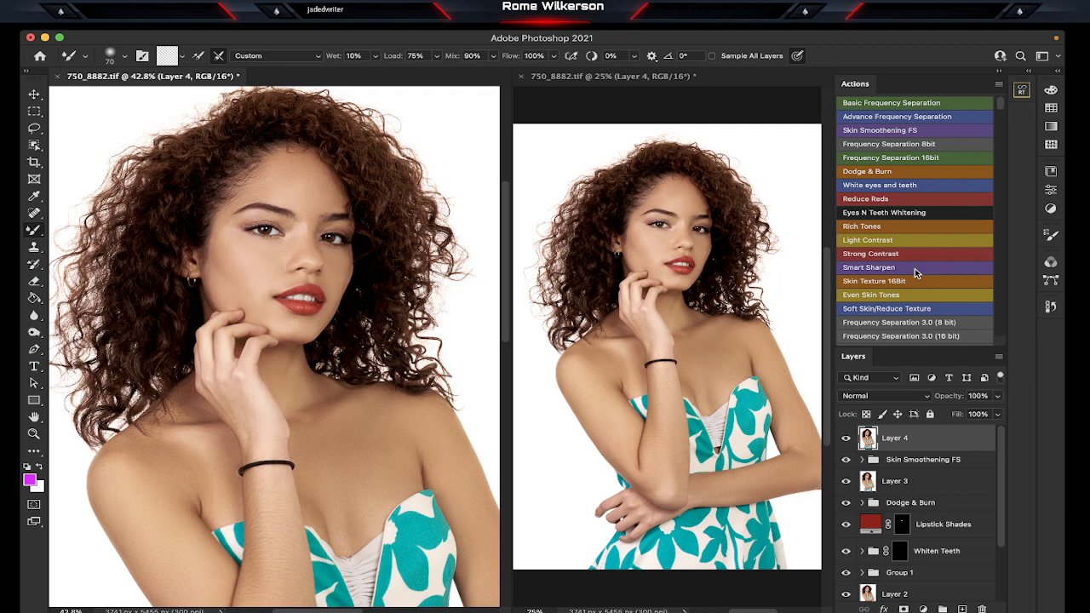
Step: Run the Smart Sharpen action with a High Pass radius of 1.6 pixels
left_click(915, 270)
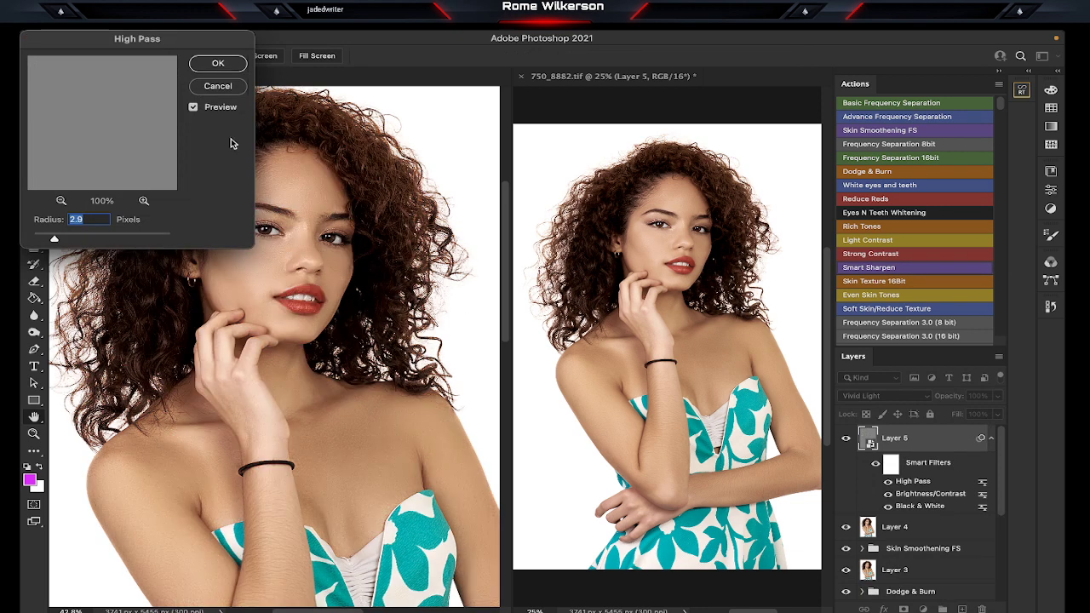
mouse_move(208, 49)
left_mouse_down()
mouse_move(417, 161)
mouse_move(579, 205)
left_mouse_up()
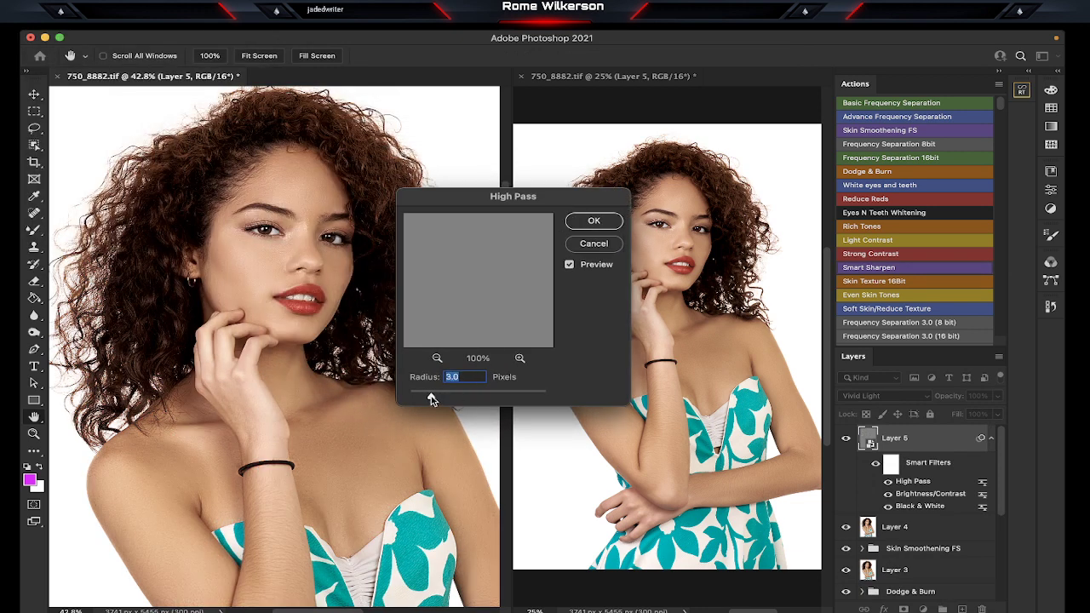
left_click_drag(431, 399, 419, 399)
left_click(595, 222)
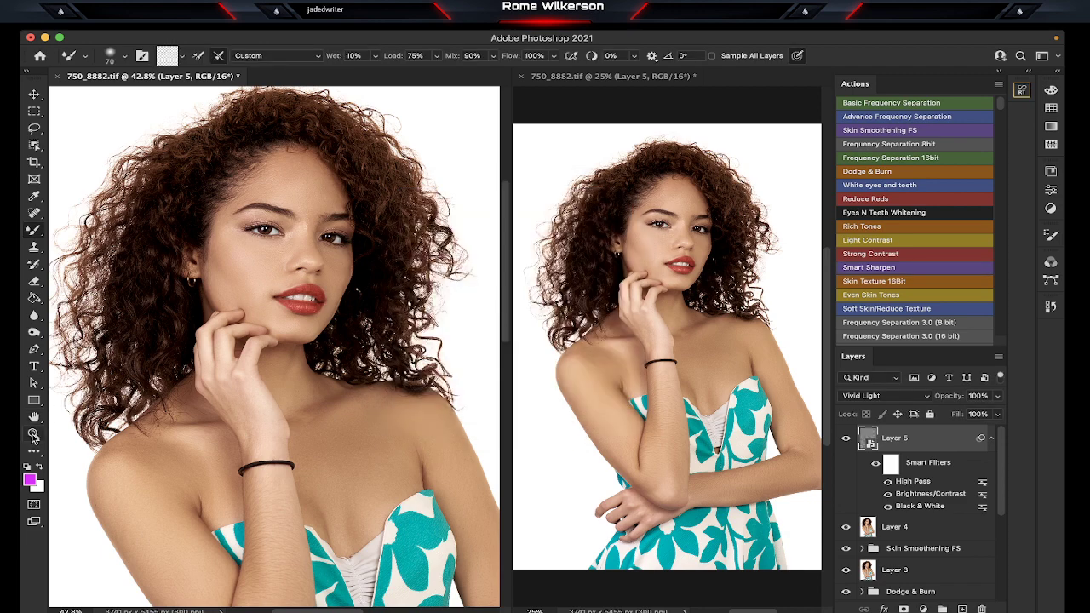
Step: Zoom in on the eye and toggle Layer 5 to compare the sharpening
left_click(33, 435)
left_click(349, 232)
left_click(349, 231)
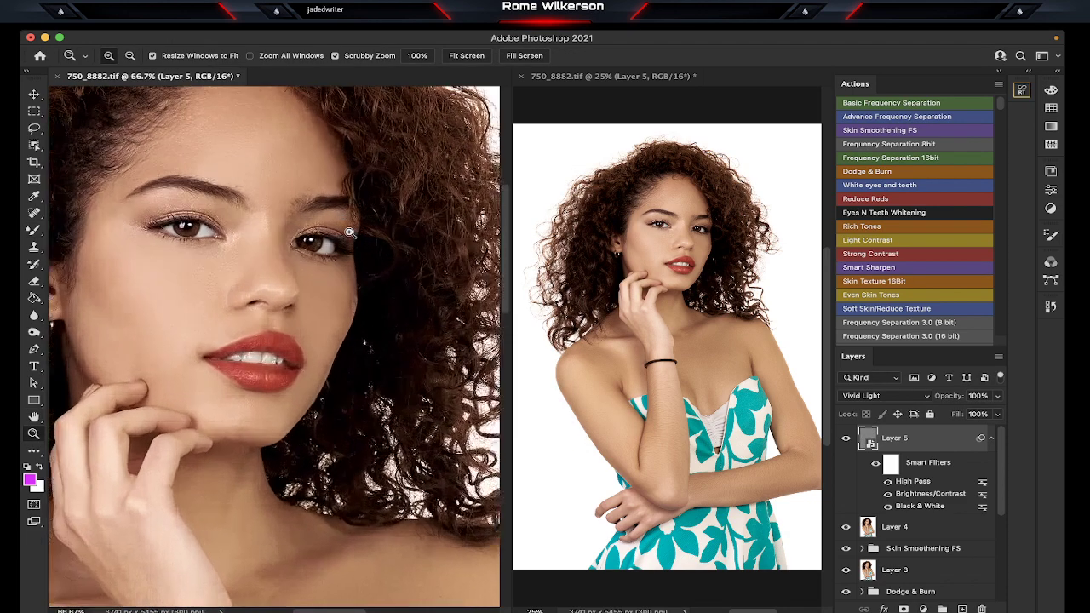
left_click_drag(349, 232, 349, 232)
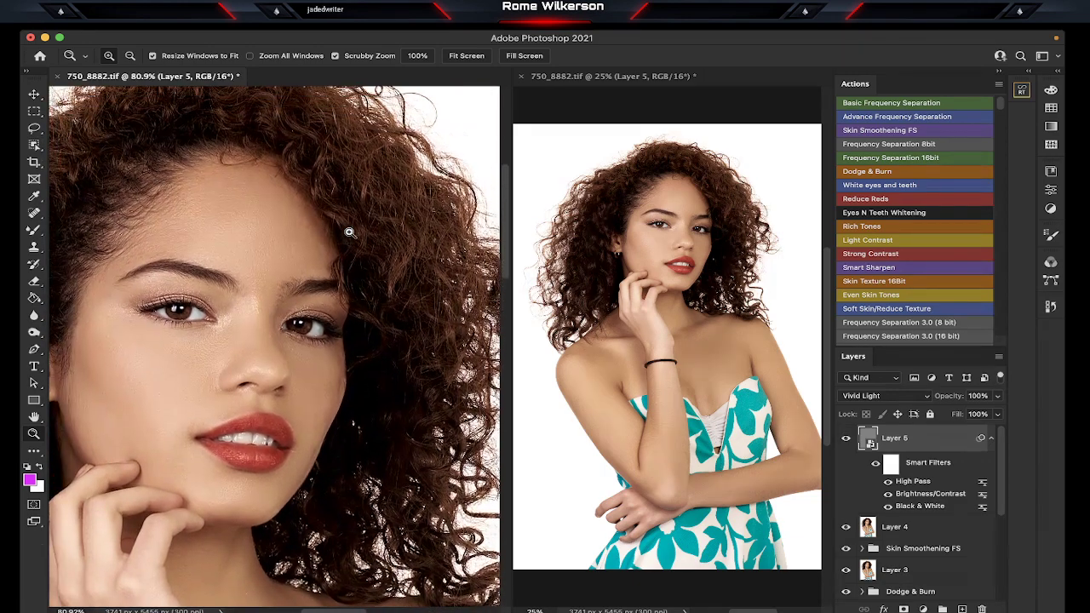
left_click(846, 442)
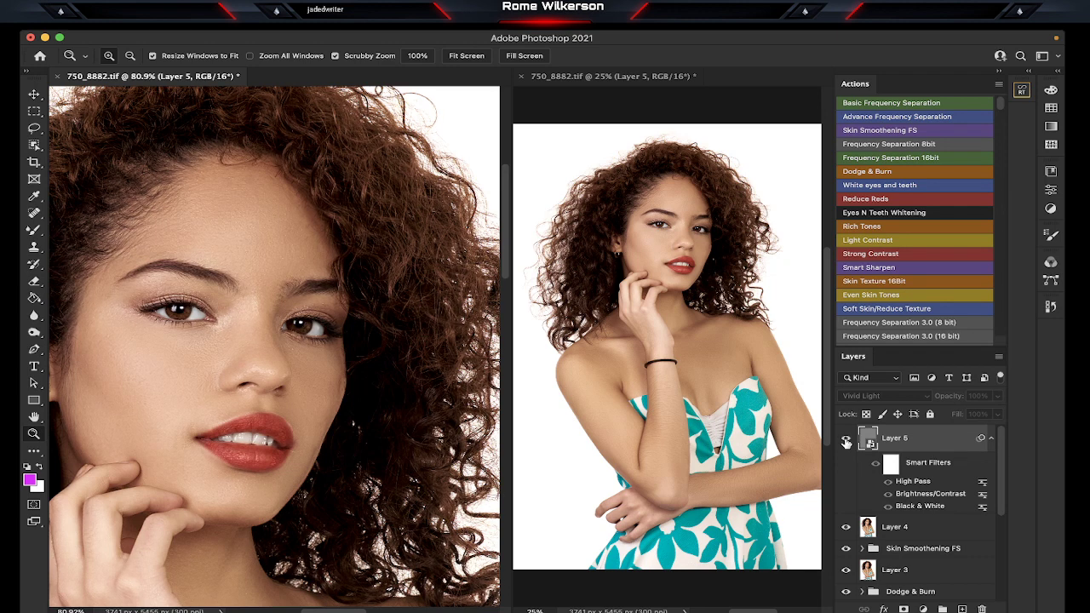
left_click(847, 442)
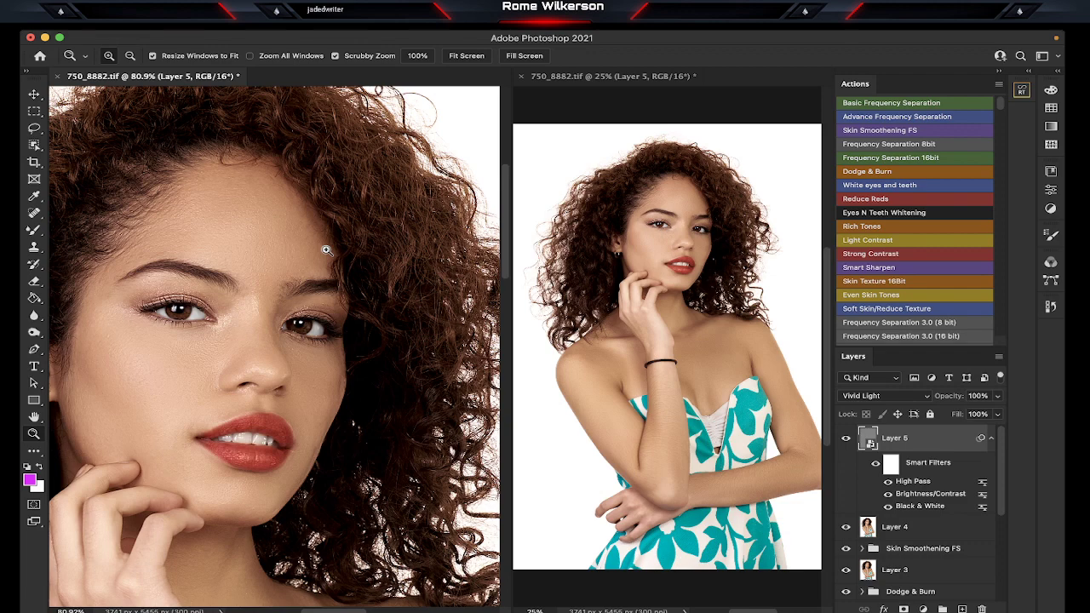
scroll(326, 249, "down", 2)
scroll(326, 250, "down", 1)
scroll(327, 249, "down", 1)
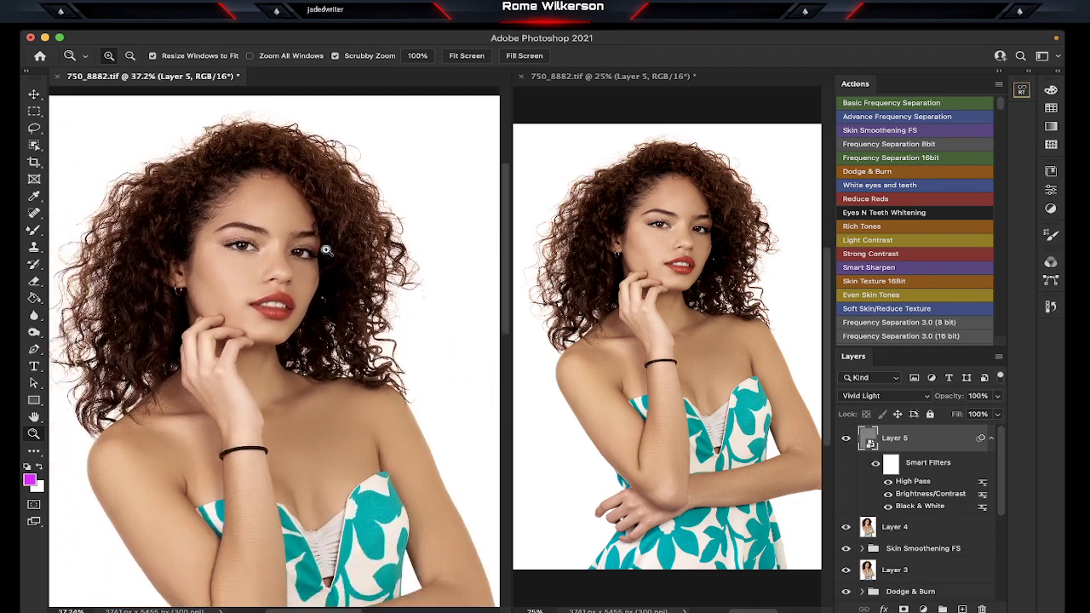
scroll(326, 250, "down", 2)
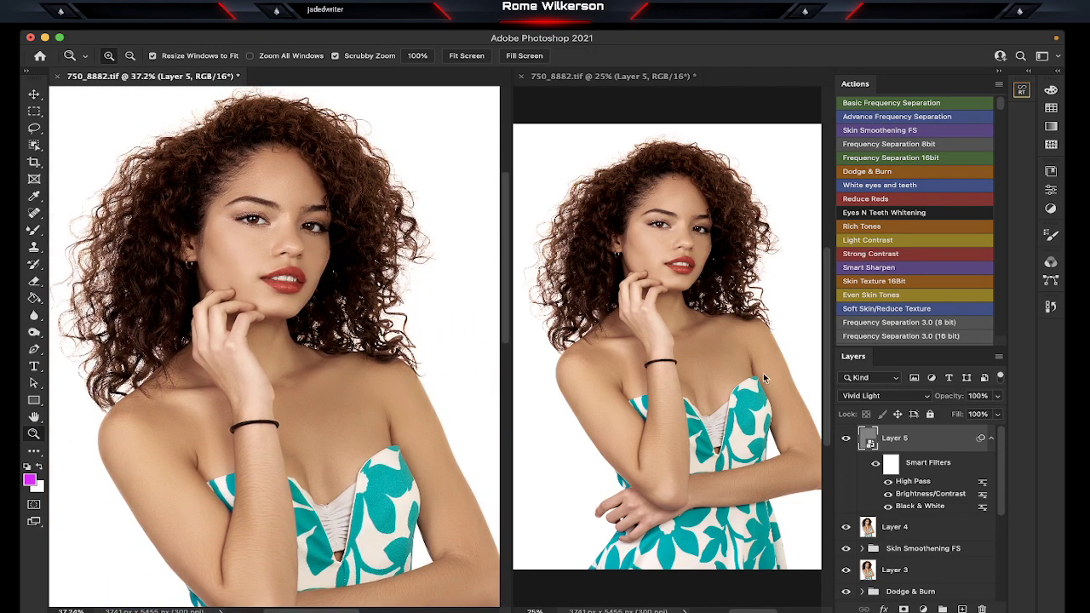
Step: Set Layer 5's opacity to 60% and fit the image on screen
left_click(998, 397)
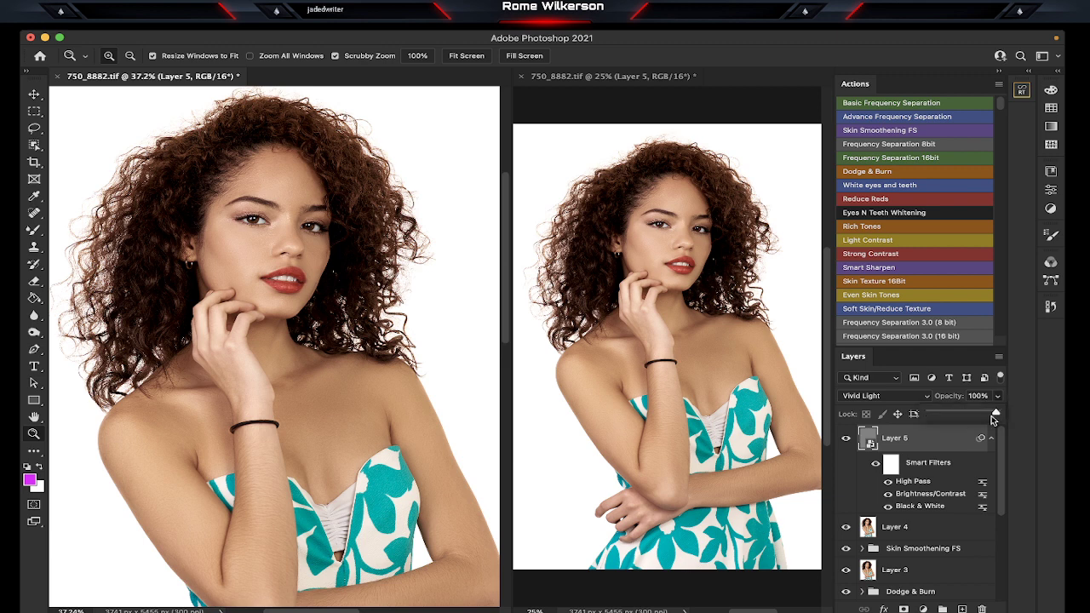
left_click_drag(996, 414, 970, 415)
left_click(269, 260)
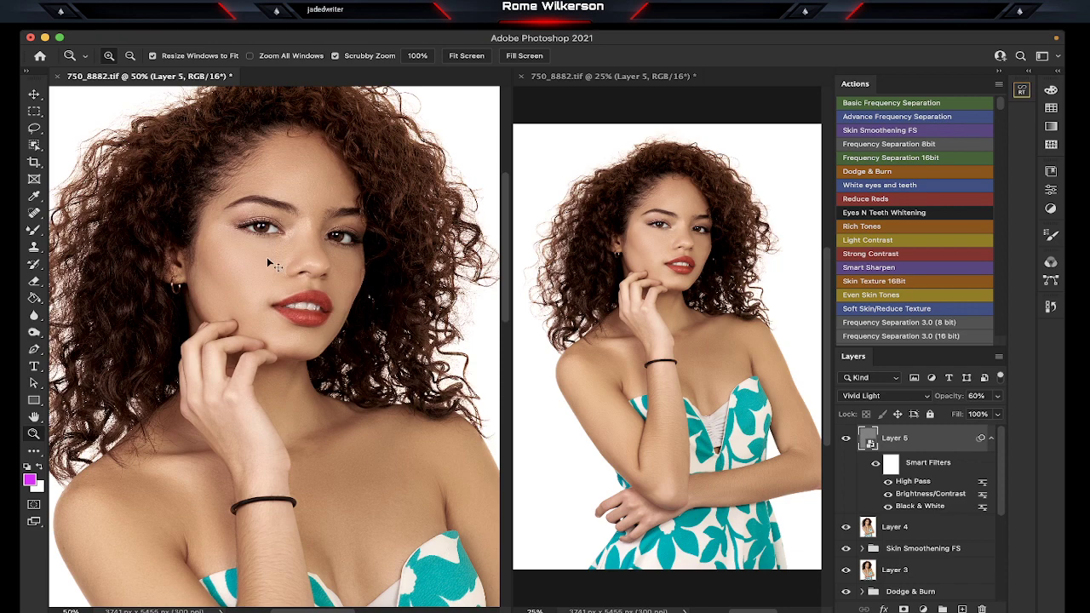
key("ctrl+0")
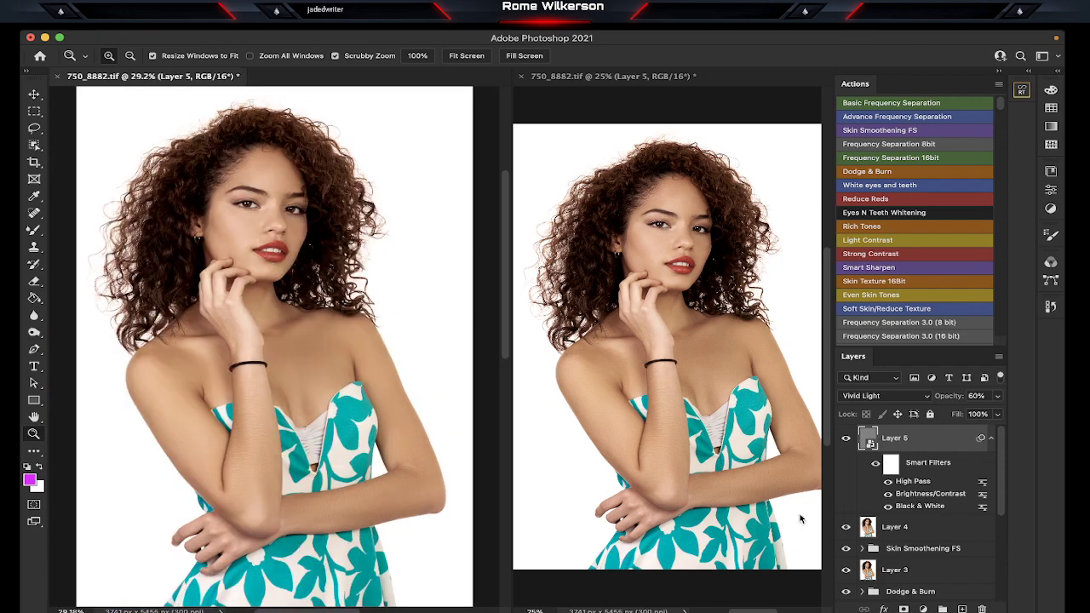
Step: Compare before and after by showing only the Background, then restore all layers
scroll(937, 518, "down", 5)
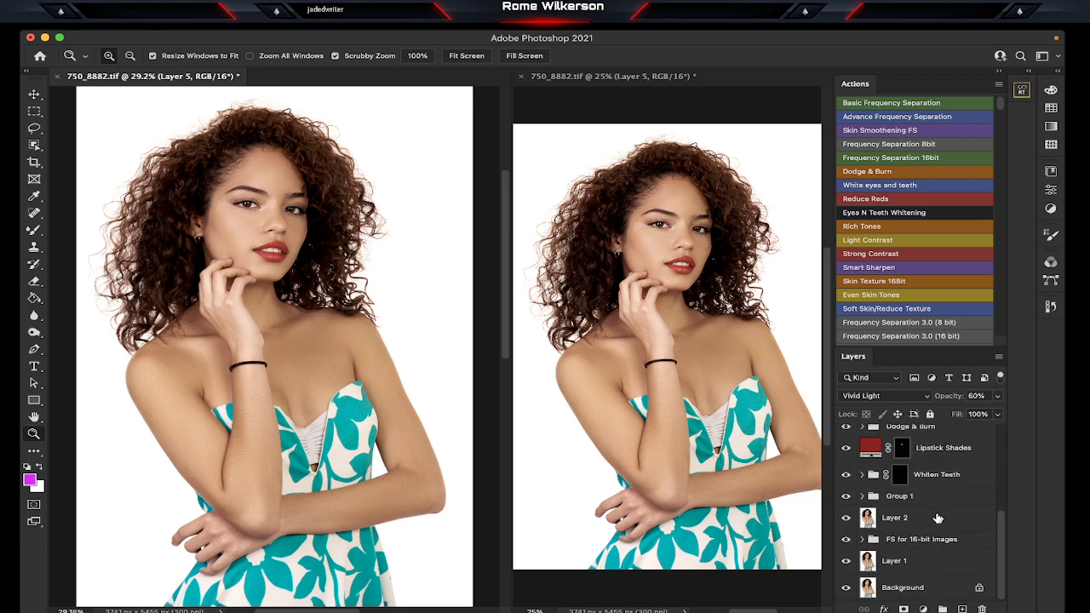
left_click(845, 592, "alt")
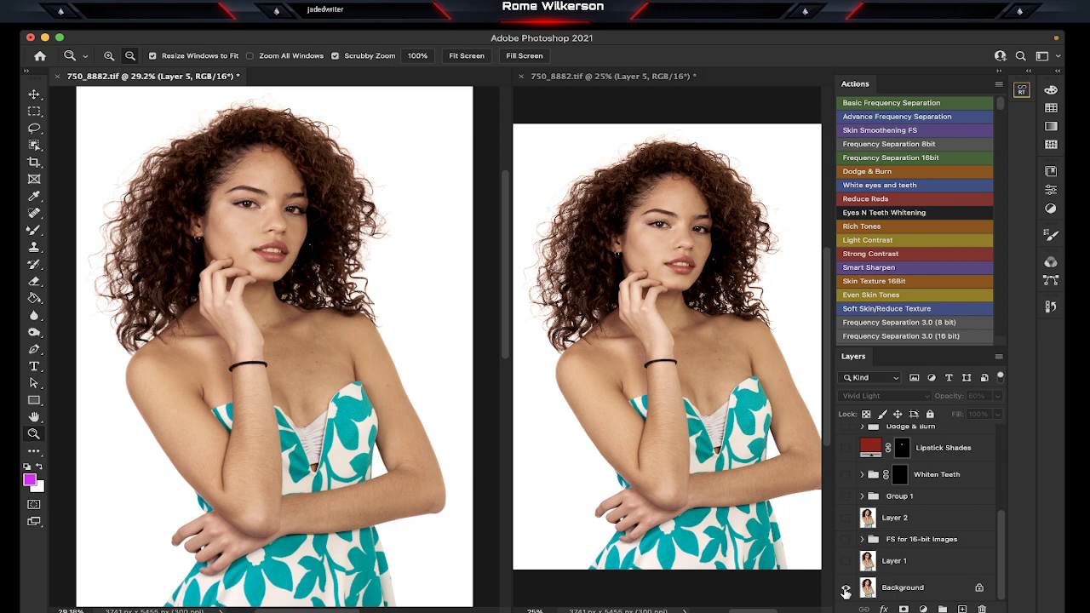
left_click(846, 592, "alt")
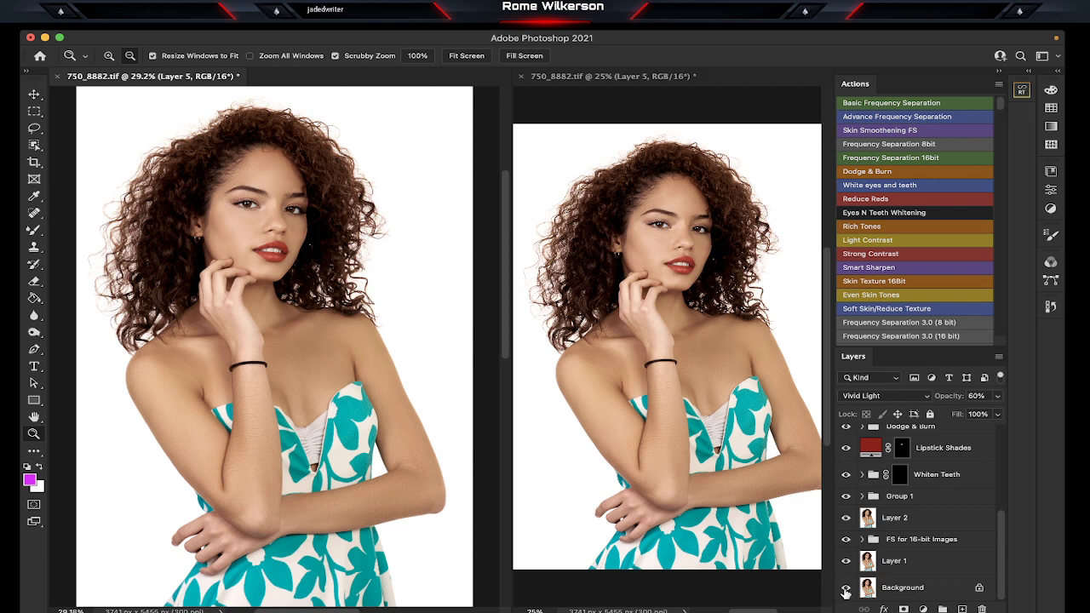
scroll(969, 496, "up", 5)
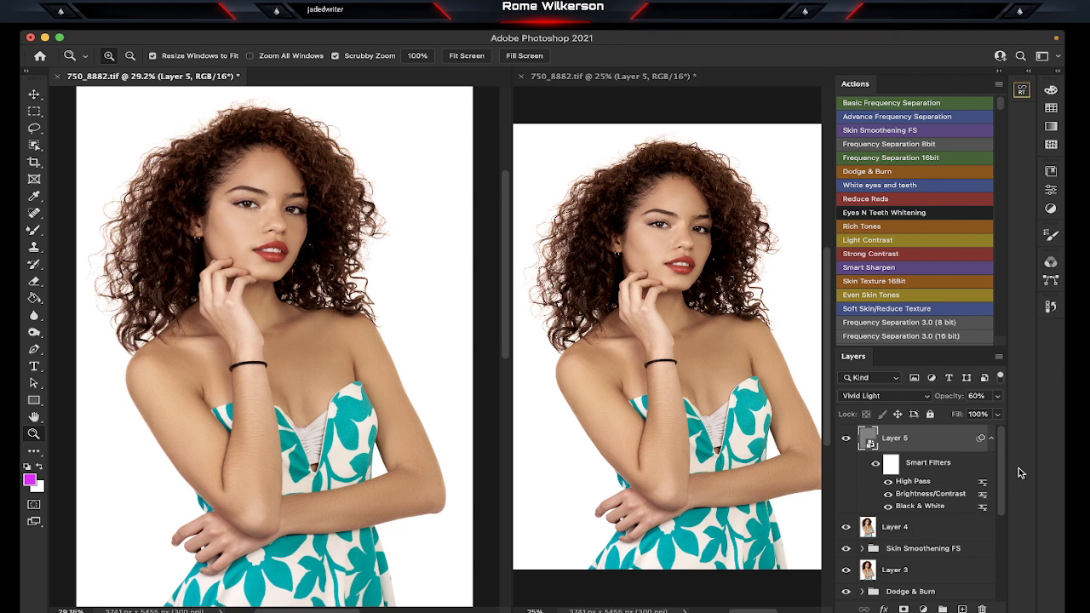
Step: Create a new layer and stamp all visible layers into Layer 6
key("alt")
key("ctrl+alt+shift+n")
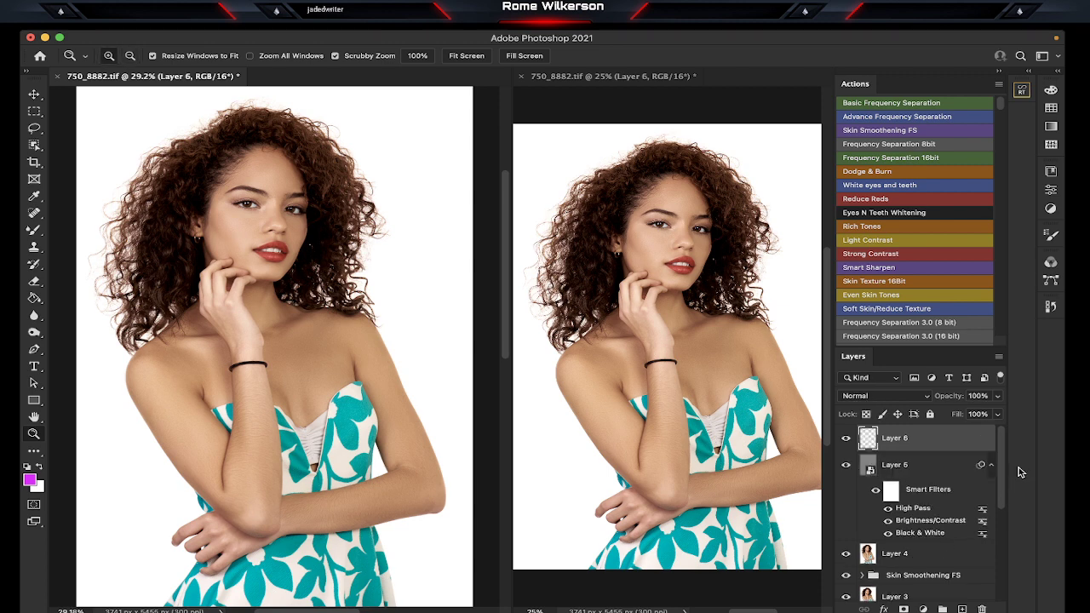
key("ctrl+alt+shift+e")
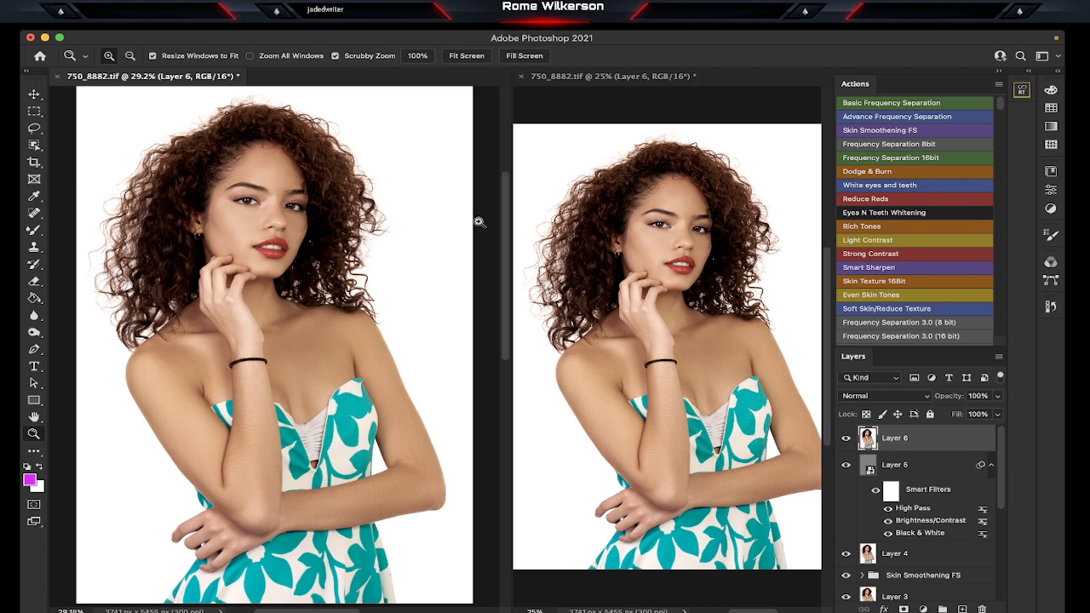
Step: In Liquify's Face tool, enlarge the left eye to Eye Size 8
left_click(362, 39)
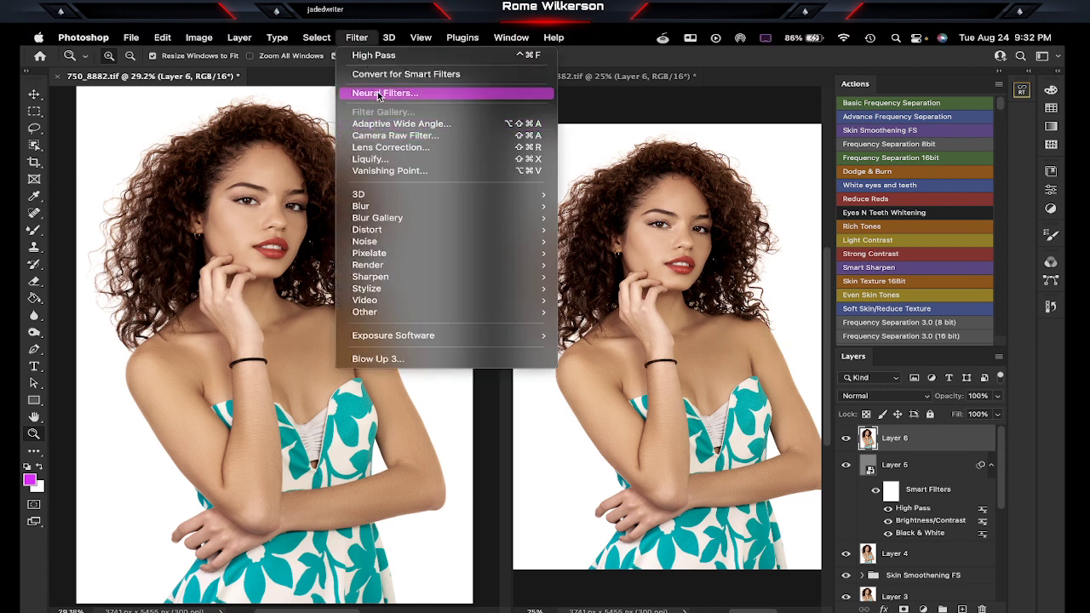
left_click(378, 160)
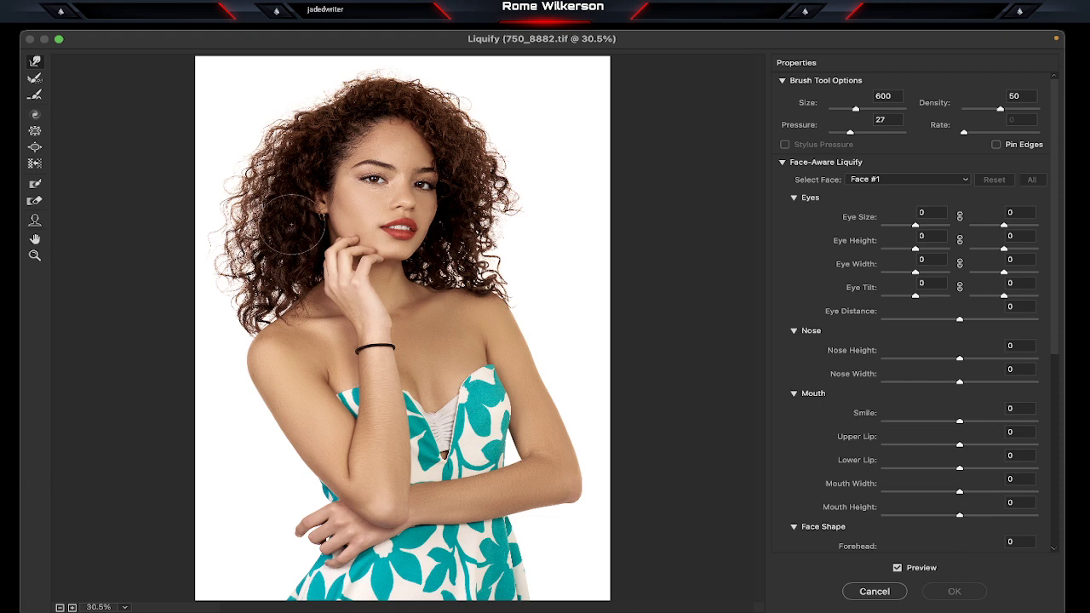
left_click(35, 255)
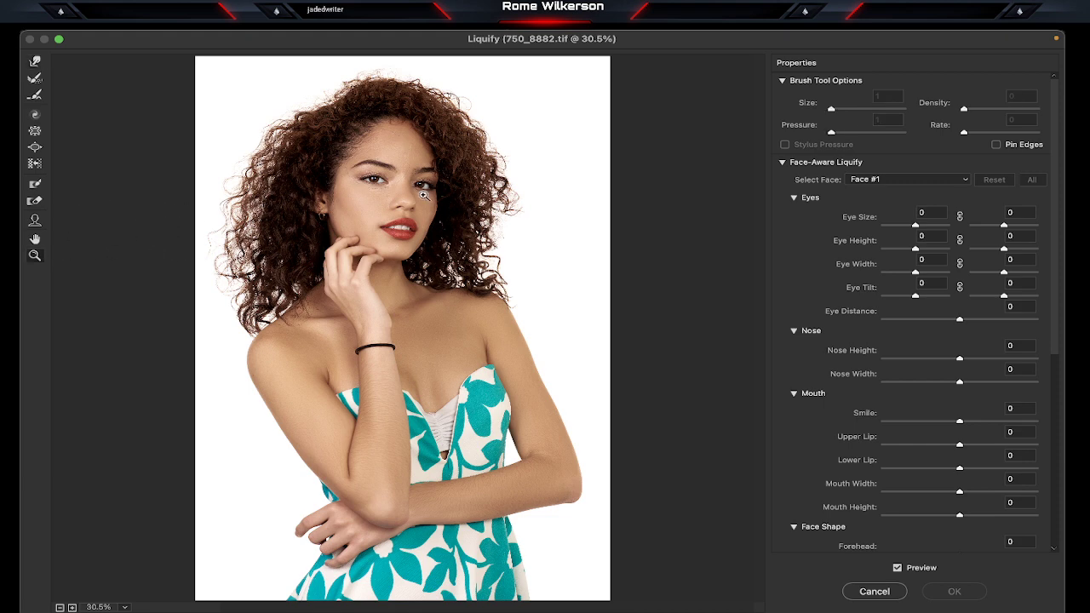
left_click(430, 199)
left_click(430, 200)
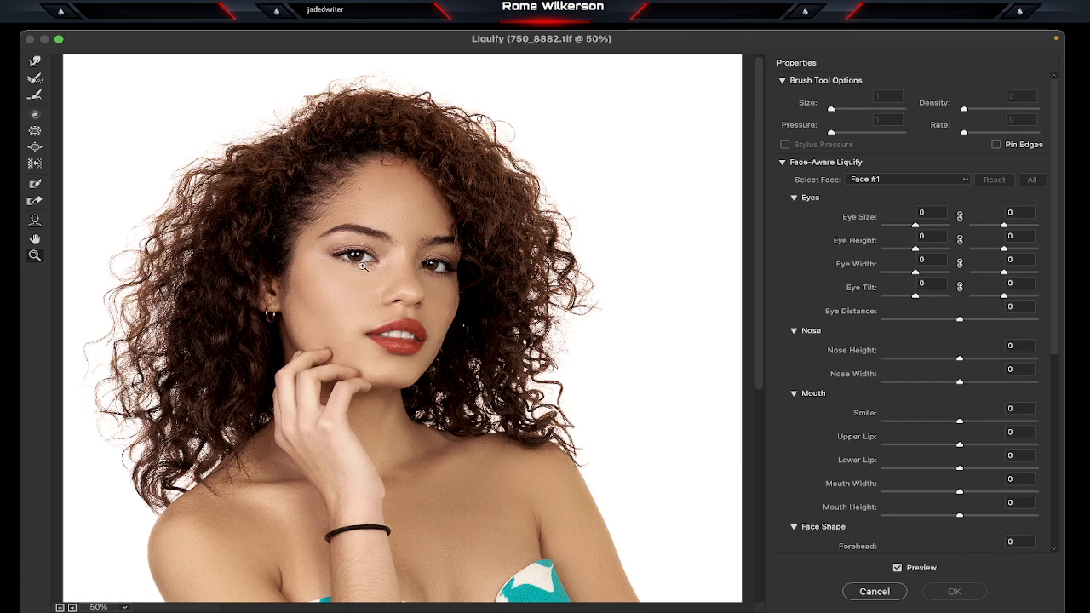
left_click(349, 295)
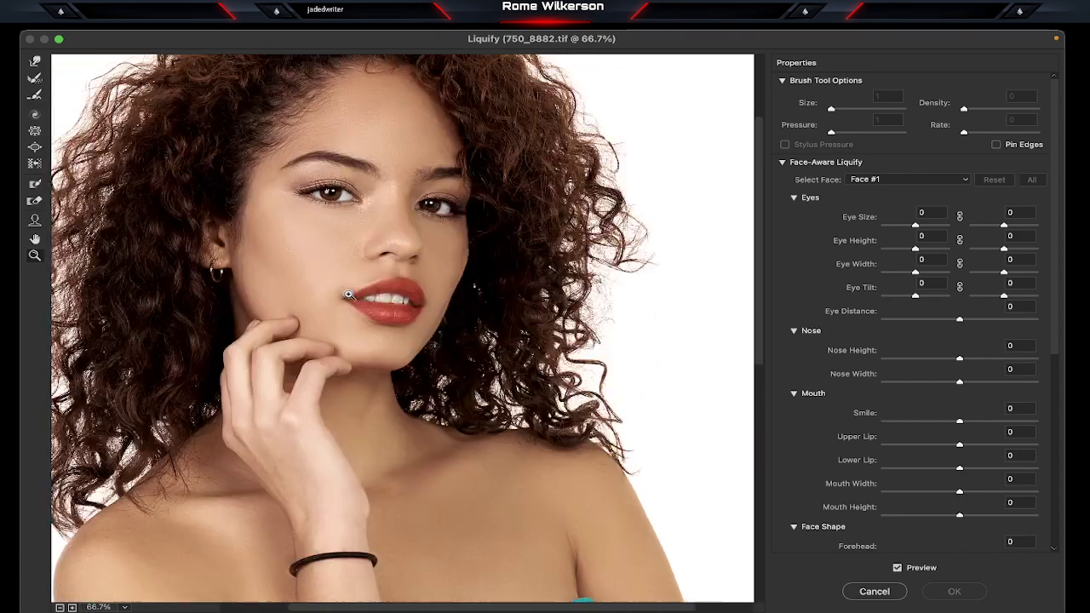
scroll(349, 295, "up", 3)
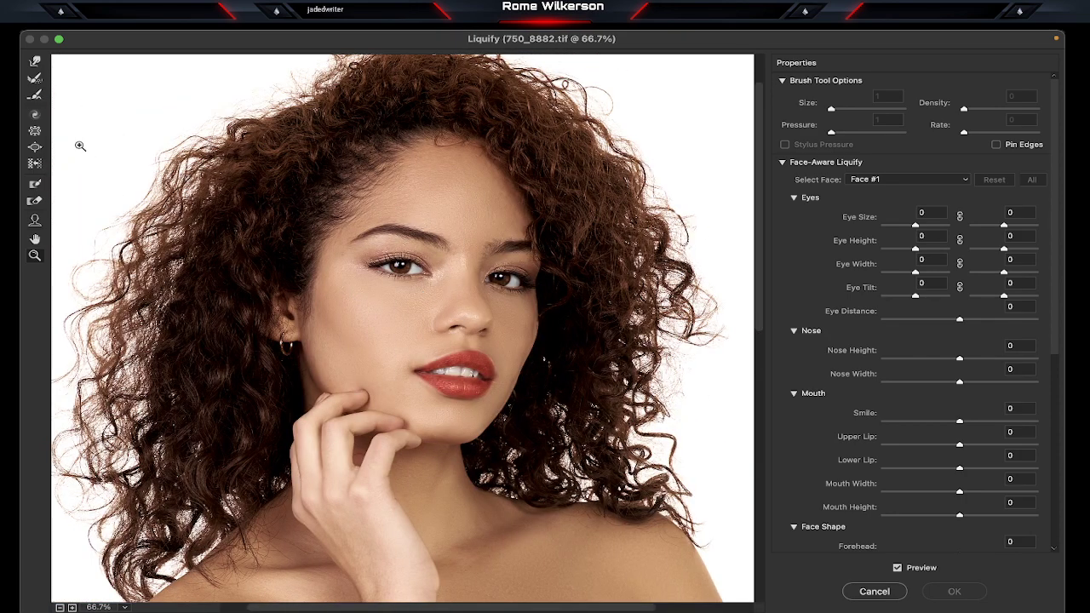
left_click(35, 220)
left_click_drag(379, 248, 373, 242)
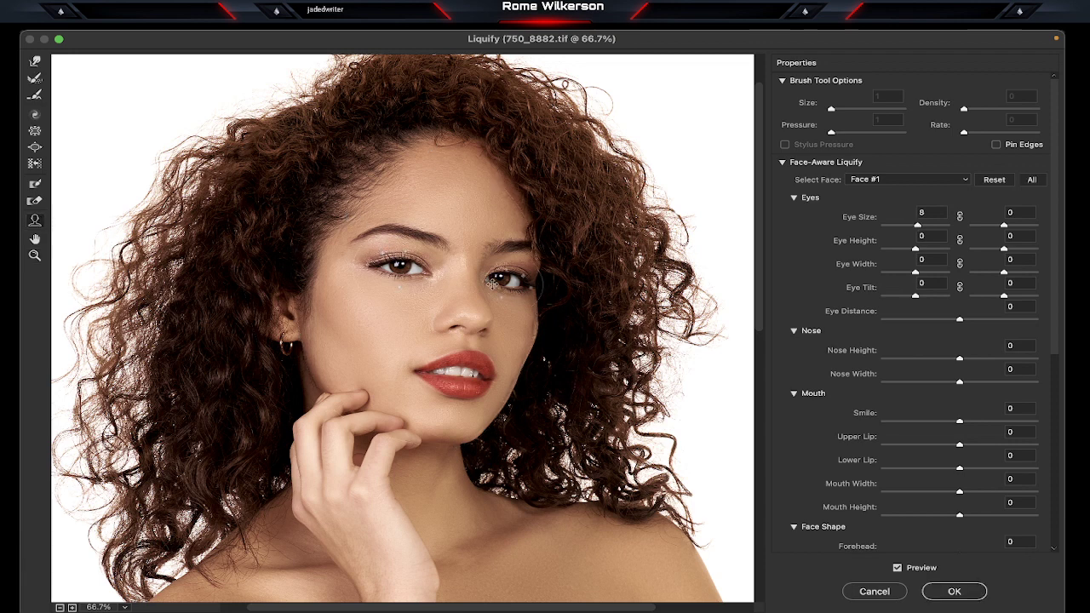
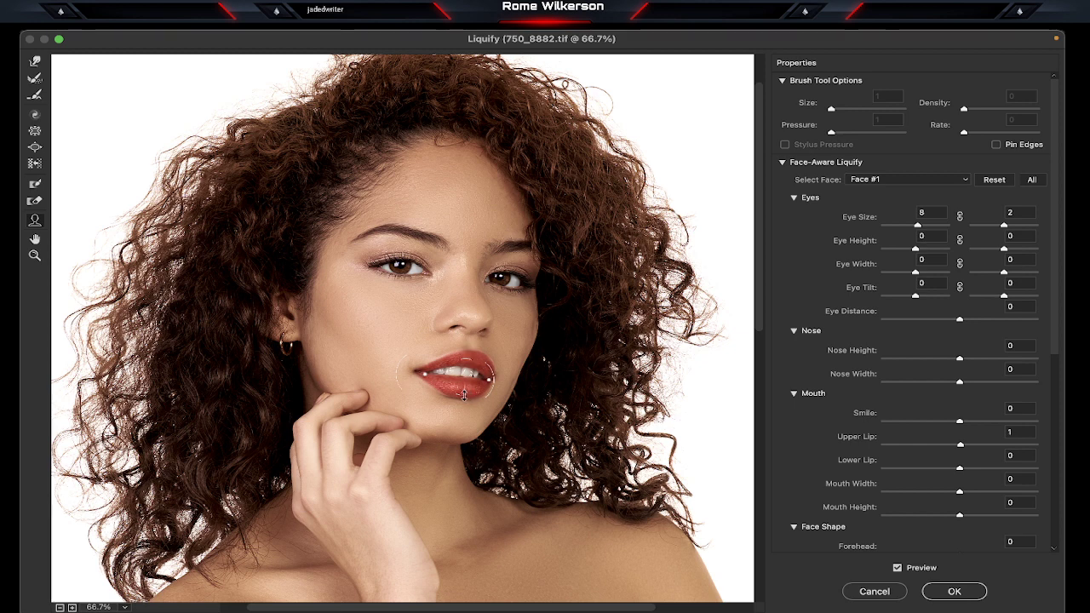
Step: Drag Face-Aware Lower Lip to -2, alongside Mouth Width 3, and pan to check the mouth
left_click_drag(465, 394, 465, 391)
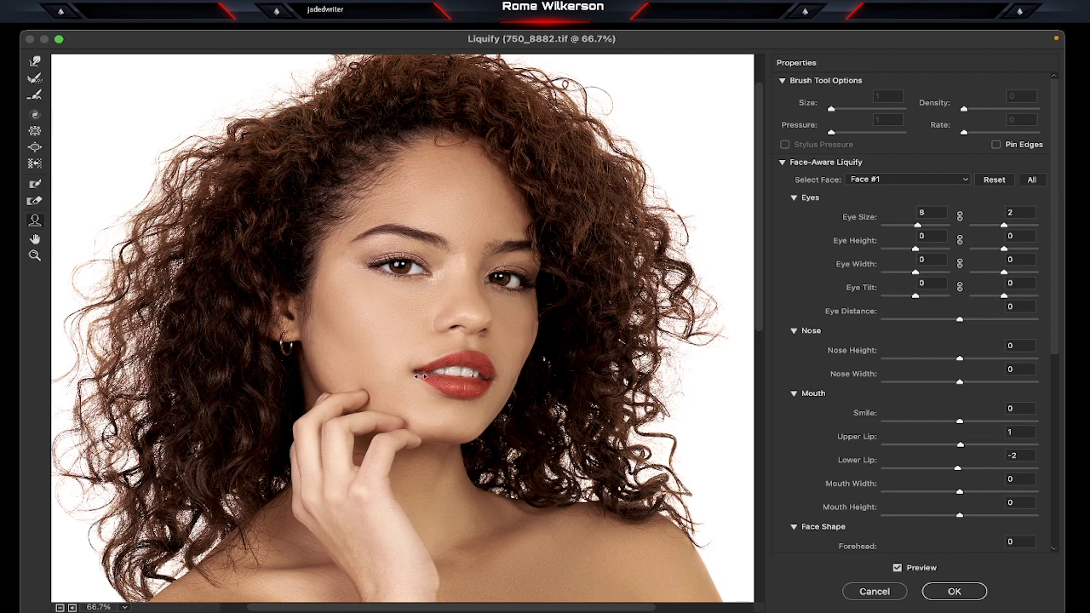
scroll(424, 425, "down", 2)
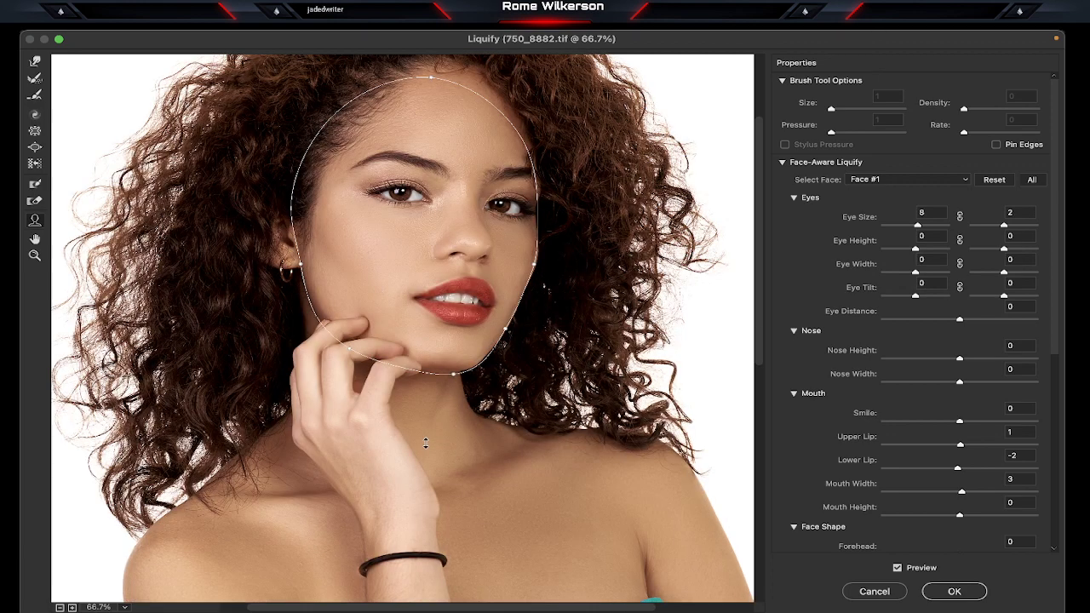
scroll(425, 443, "down", 10)
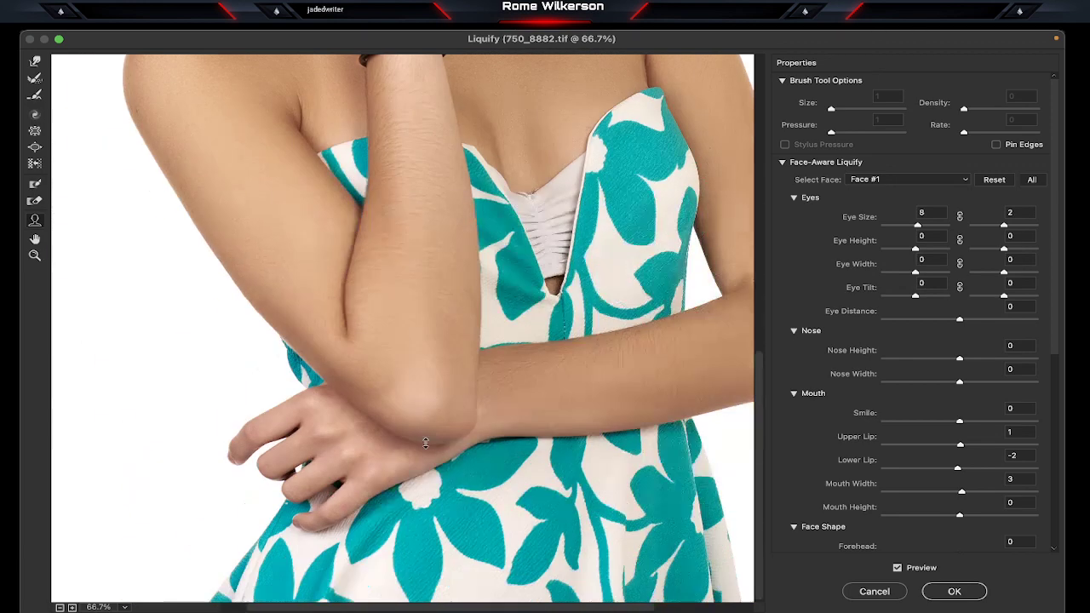
scroll(425, 443, "up", 5)
scroll(425, 442, "left", 2)
scroll(425, 443, "up", 4)
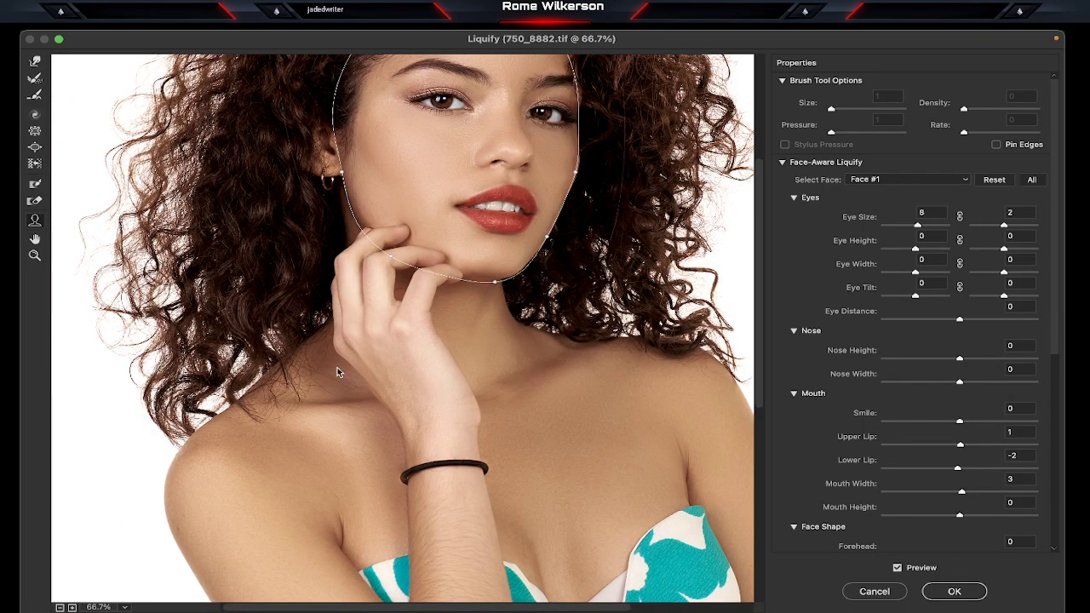
Step: Push the stray outer hair curls inward with the Forward Warp tool
left_click(36, 62)
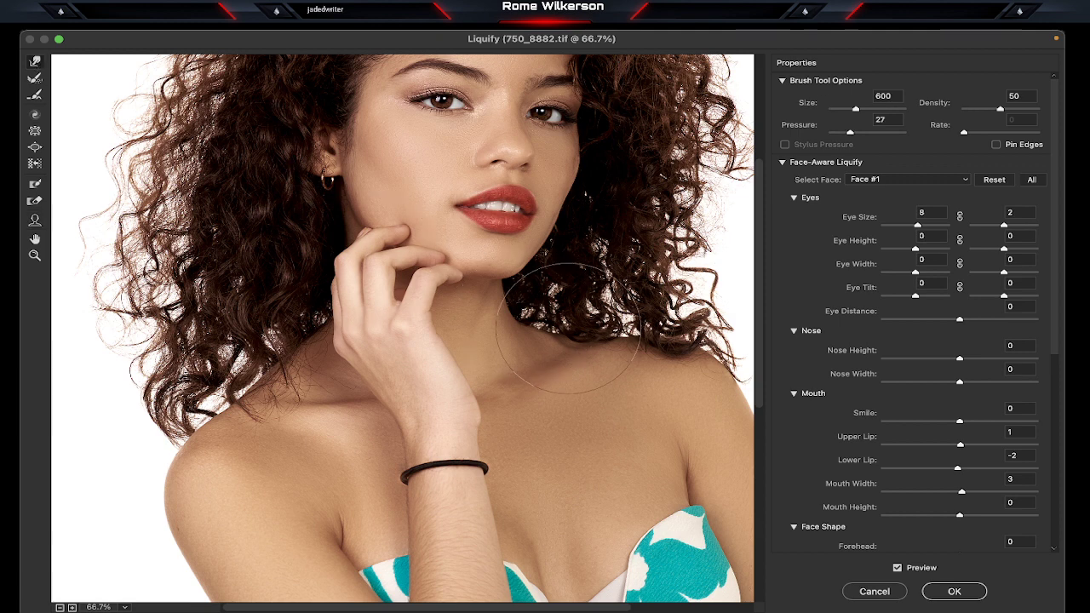
key("bracketleft")
key("bracketleft")
key("bracketleft")
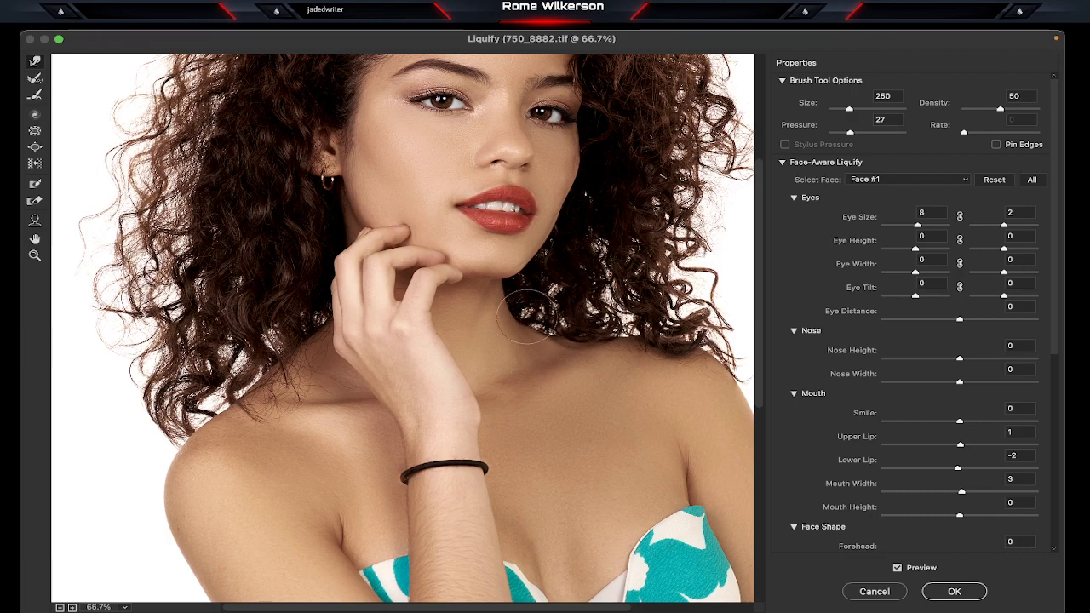
mouse_move(526, 315)
left_mouse_down()
mouse_move(414, 365)
mouse_move(482, 522)
left_mouse_up()
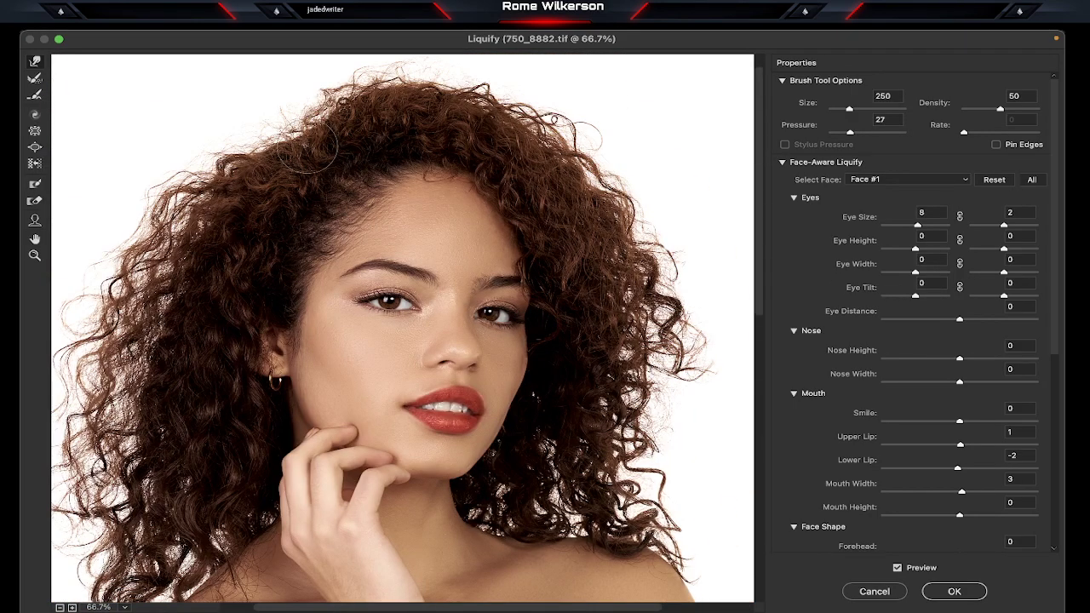
key("bracketright")
key("bracketright")
key("bracketright")
key("bracketright")
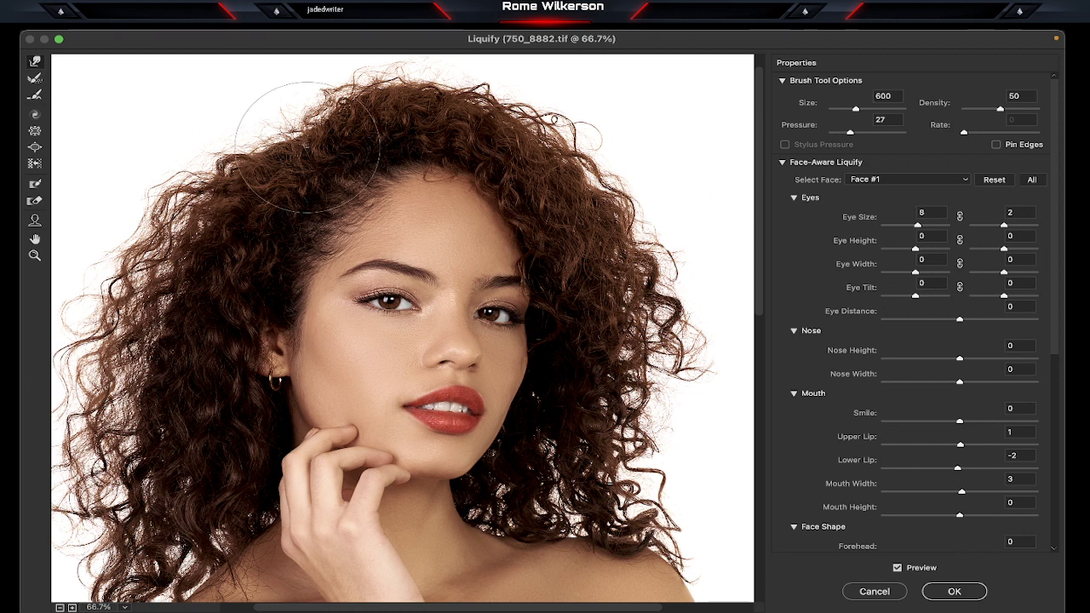
mouse_move(307, 147)
left_mouse_down()
mouse_move(266, 138)
mouse_move(303, 116)
mouse_move(272, 135)
mouse_move(293, 116)
left_mouse_up()
scroll(294, 117, "down", 2)
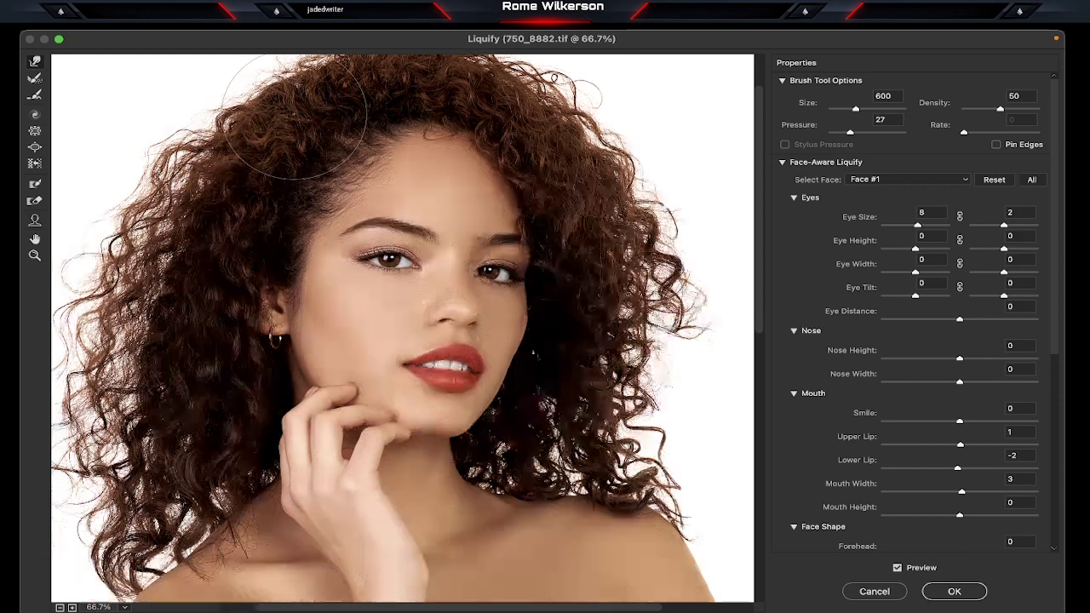
scroll(294, 117, "up", 3)
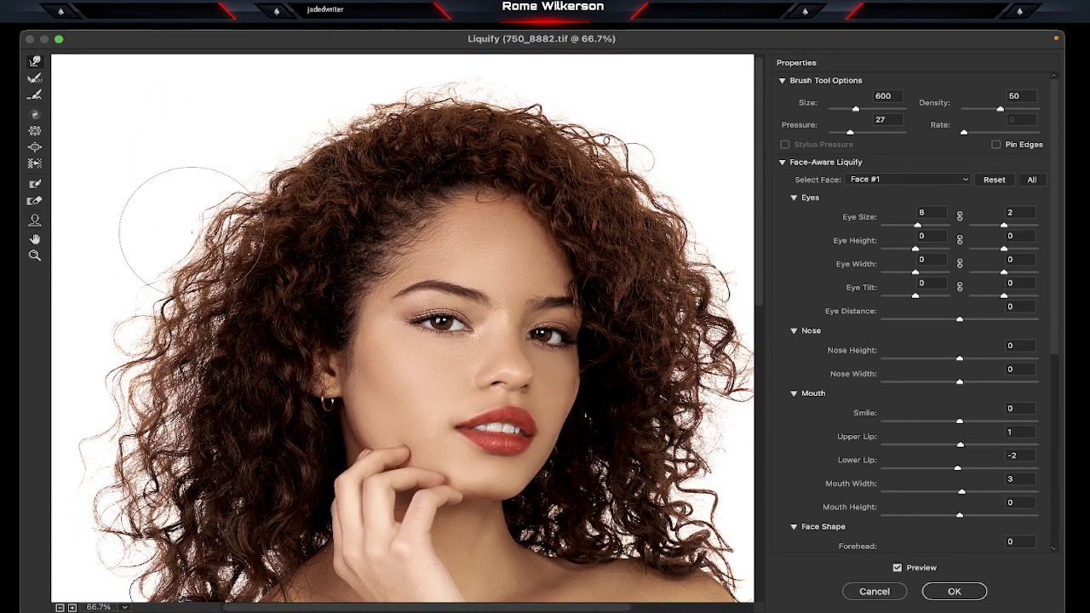
scroll(157, 132, "down", 8)
scroll(217, 332, "right", 5)
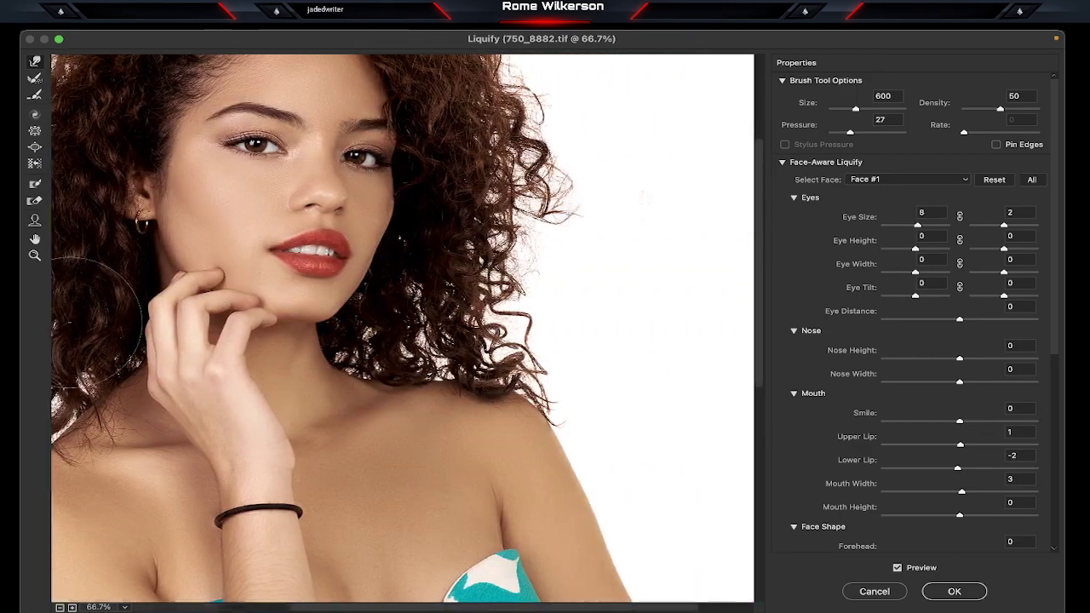
scroll(217, 332, "up", 2)
scroll(400, 328, "up", 2)
scroll(400, 327, "down", 10)
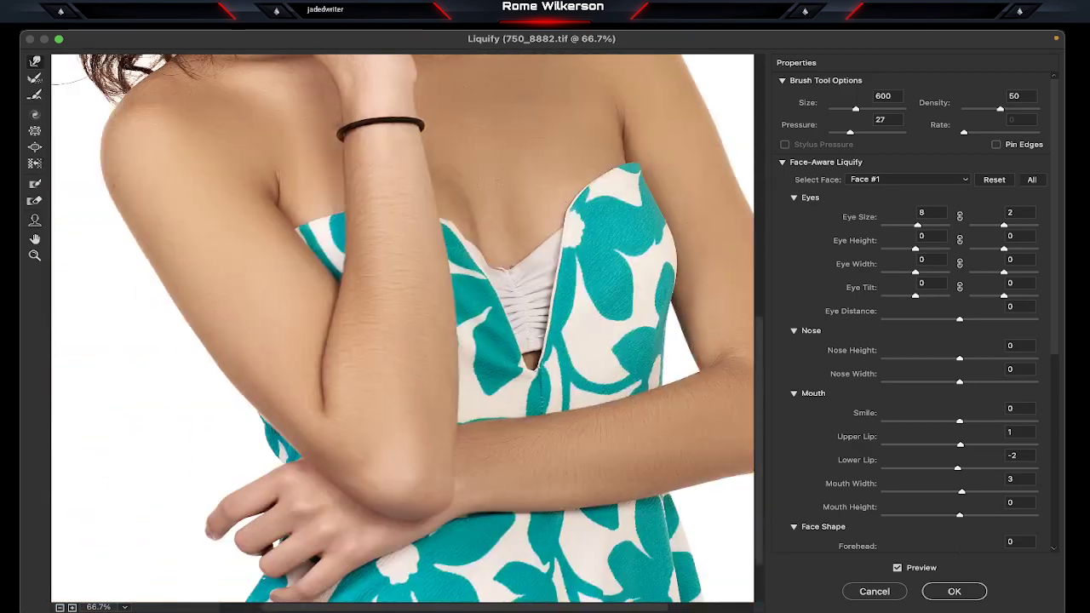
scroll(400, 328, "down", 1)
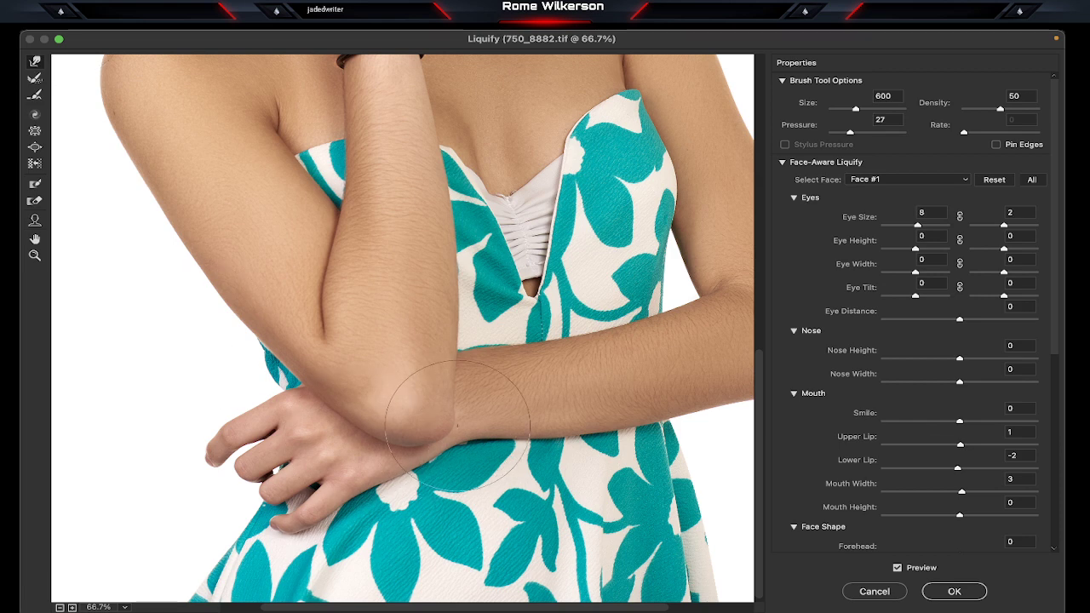
Step: Reshape the elbow outline with a smaller Forward Warp brush
key("bracketleft")
key("bracketleft")
key("bracketleft")
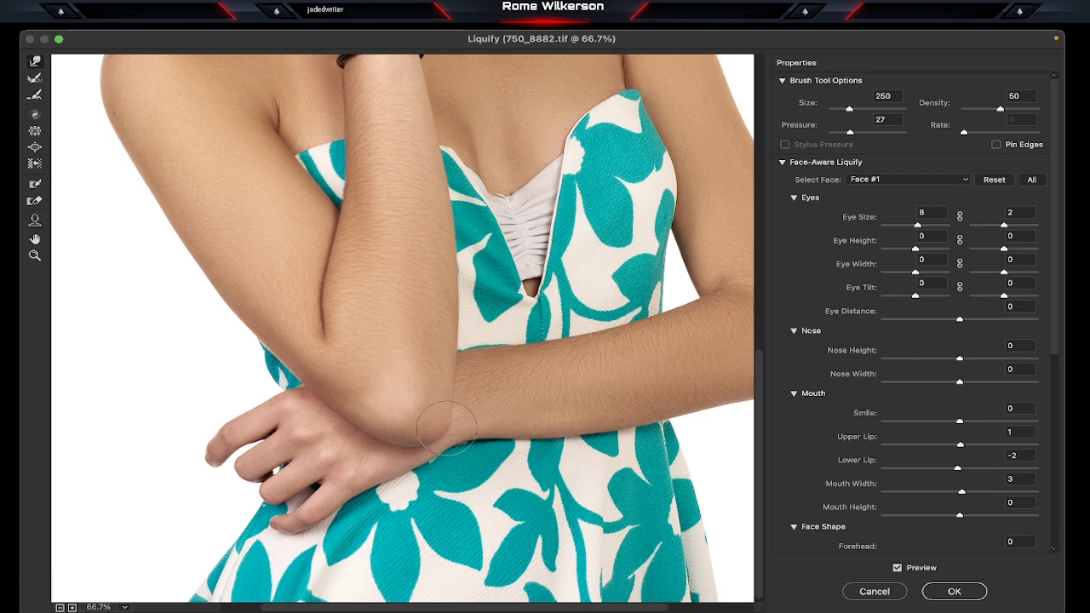
left_click_drag(503, 411, 362, 543)
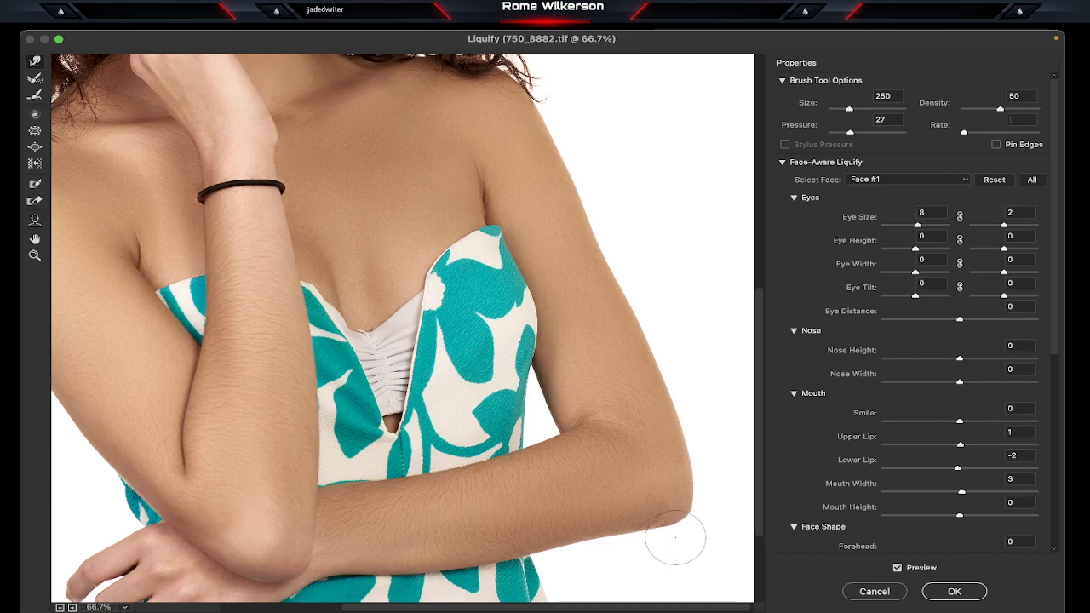
scroll(698, 479, "up", 10)
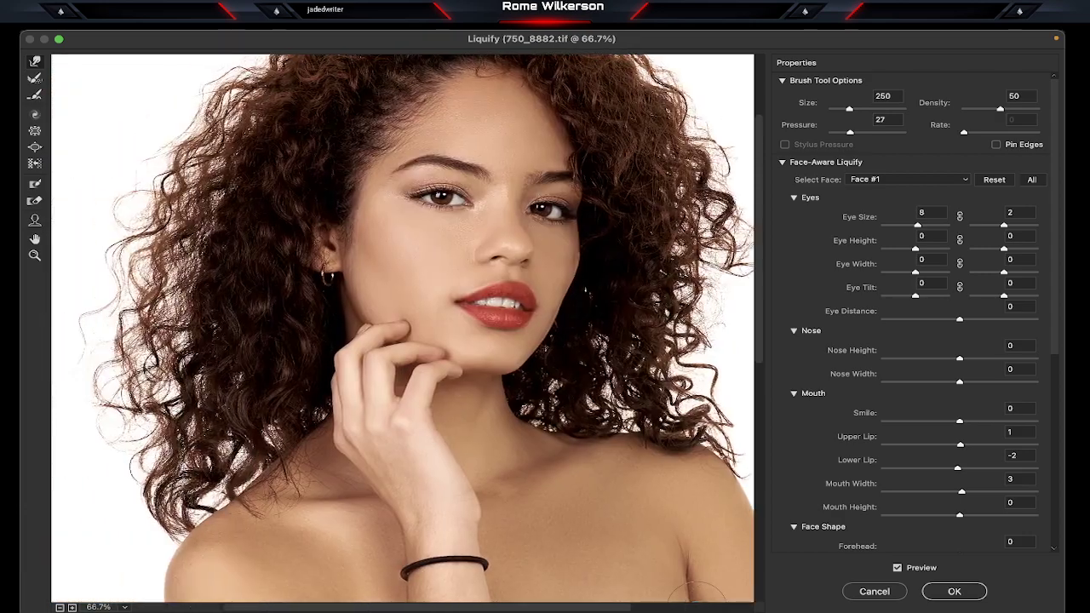
scroll(696, 592, "down", 5)
scroll(696, 591, "up", 3)
scroll(697, 592, "up", 2)
scroll(696, 592, "right", 4)
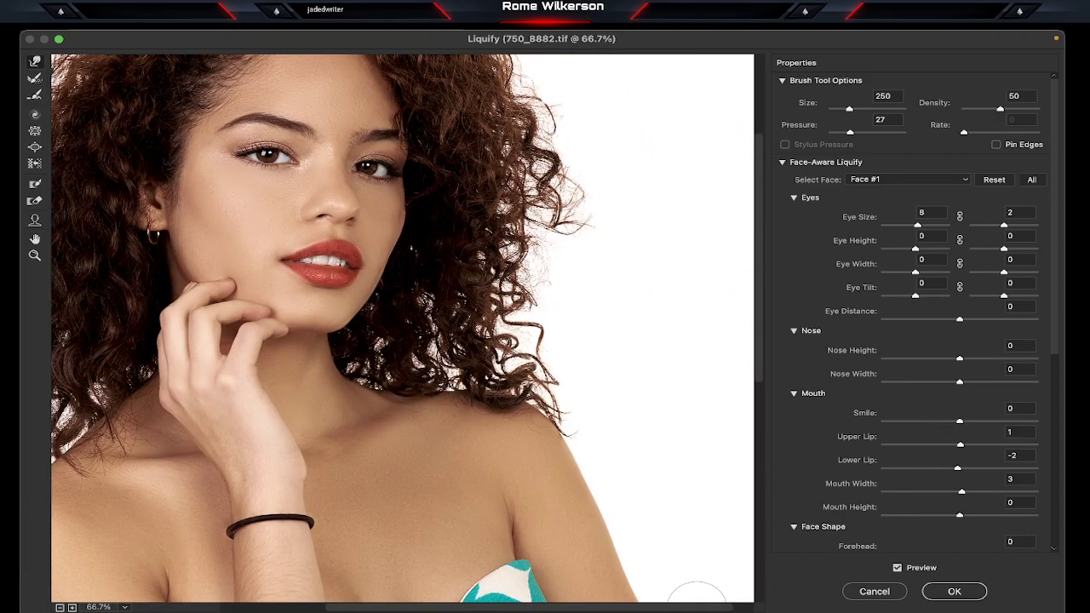
scroll(697, 592, "down", 3)
scroll(696, 592, "left", 4)
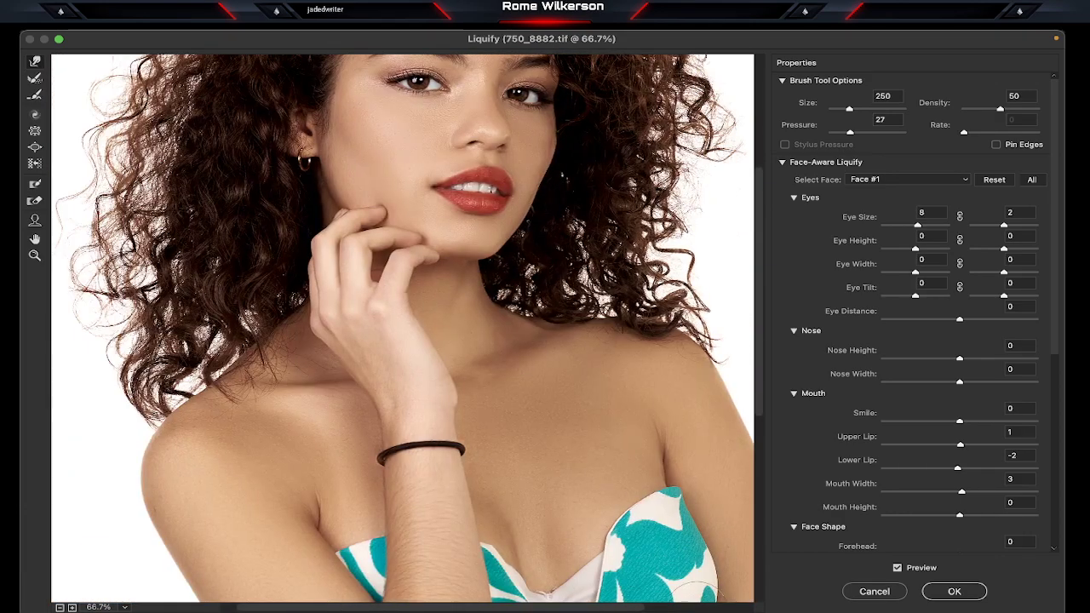
Step: Apply the Liquify edits, then solo the Background to compare before restoring all layers
left_click(966, 595)
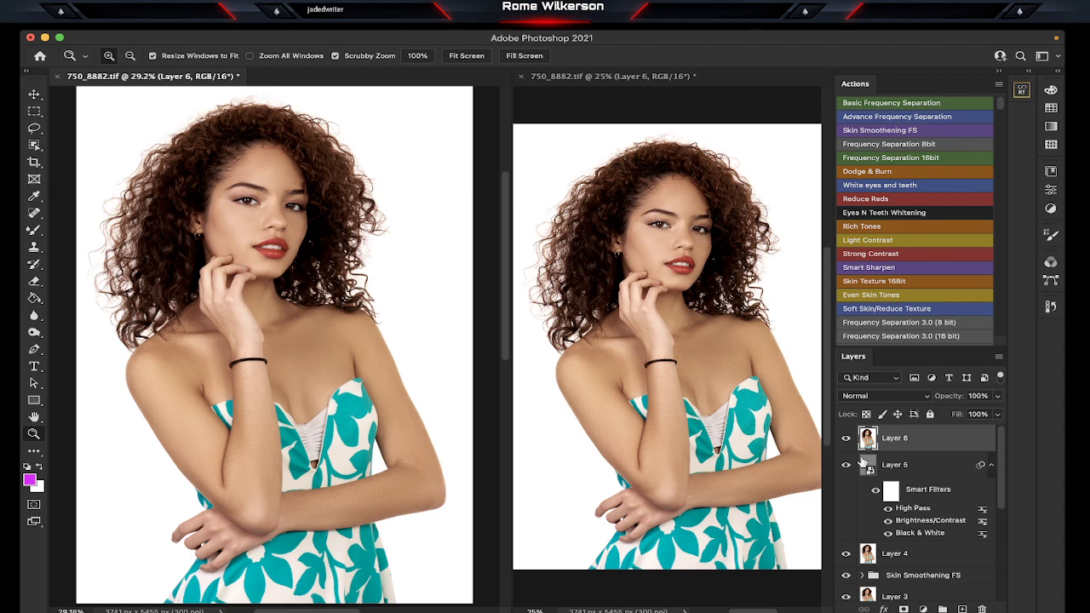
scroll(928, 494, "down", 5)
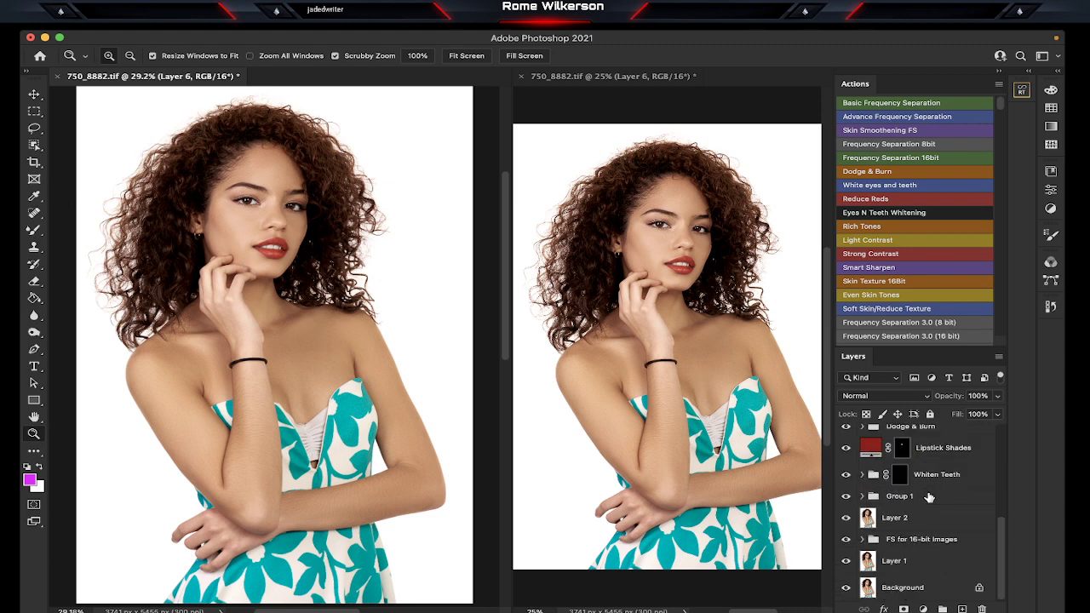
left_click(846, 590, "alt")
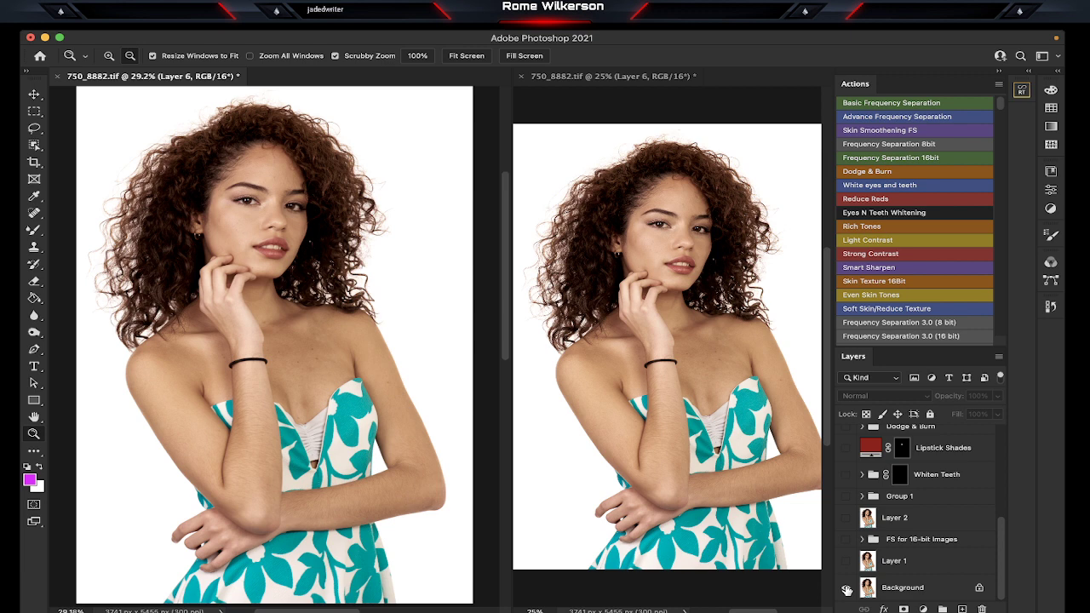
left_click(846, 590, "alt")
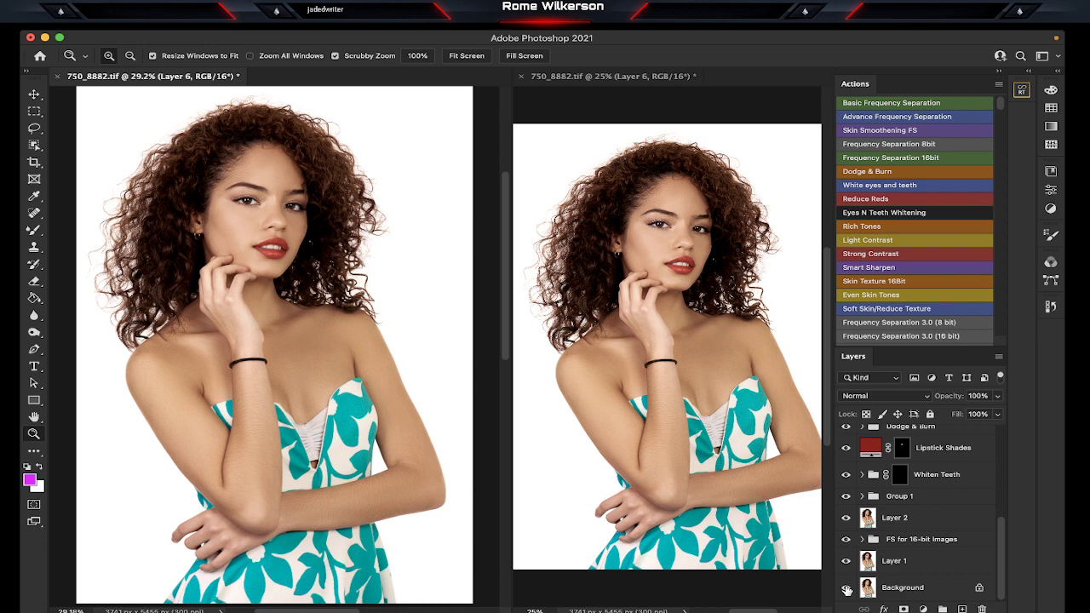
scroll(923, 300, "down", 1)
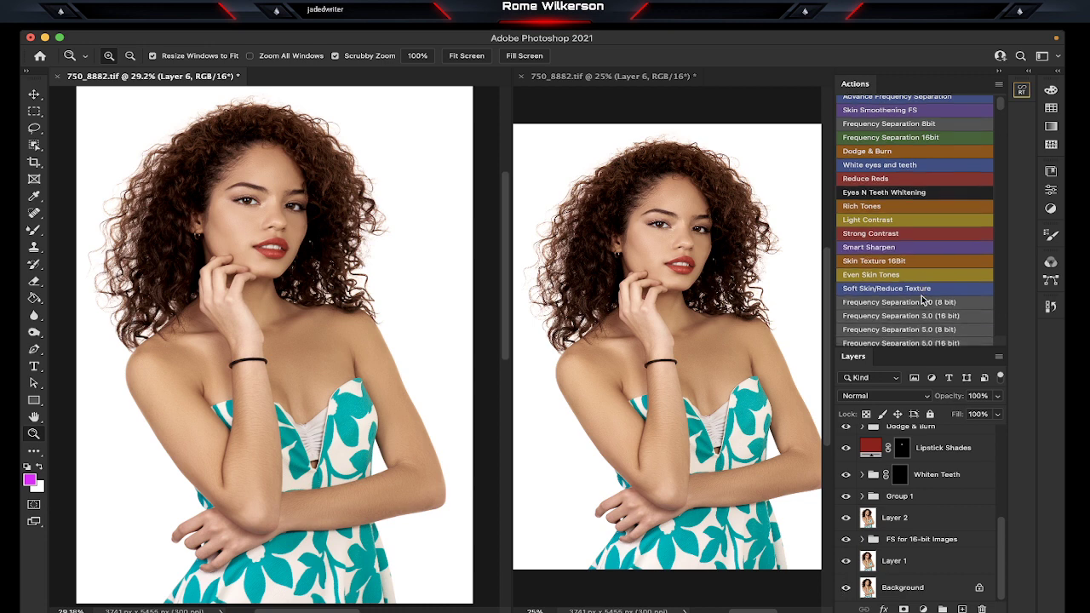
scroll(922, 300, "down", 4)
scroll(923, 299, "up", 5)
scroll(923, 298, "down", 4)
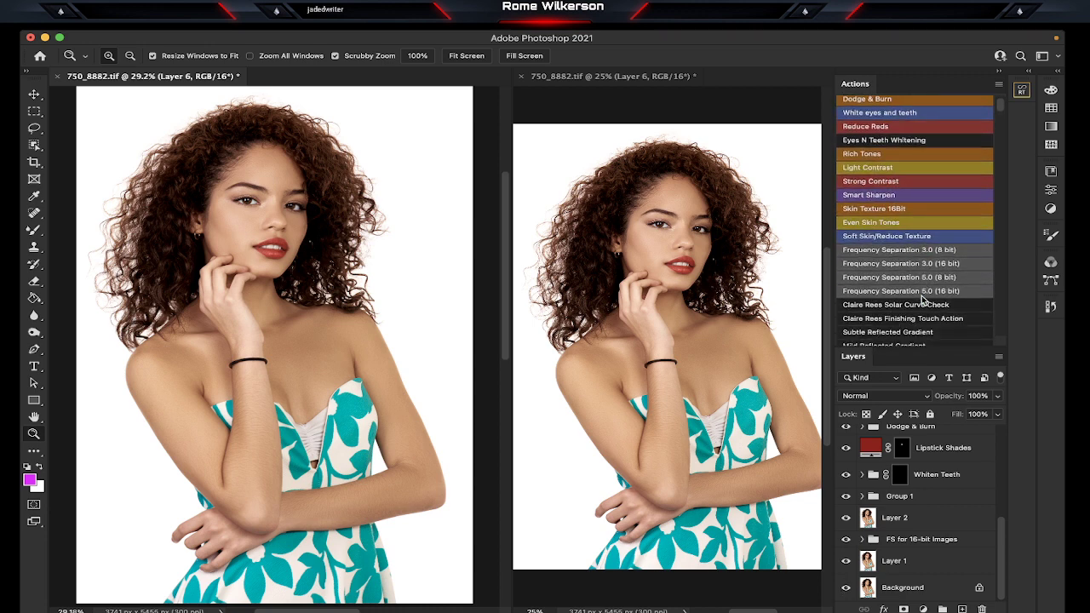
scroll(920, 300, "down", 1)
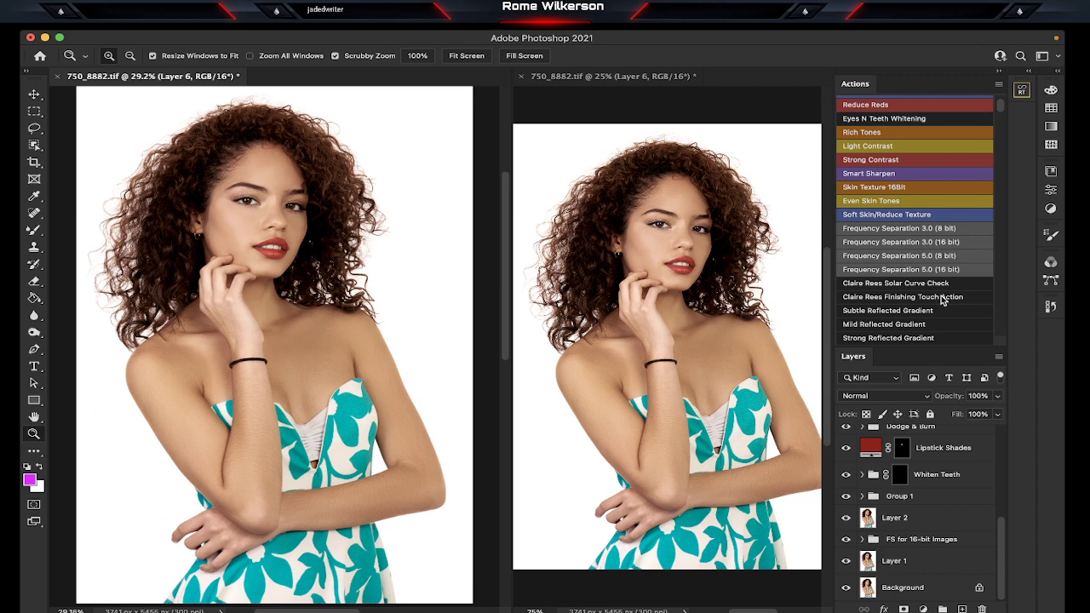
Step: Run the Claire Rees Finishing Touch action and toggle its group to compare on the face
left_click(942, 299)
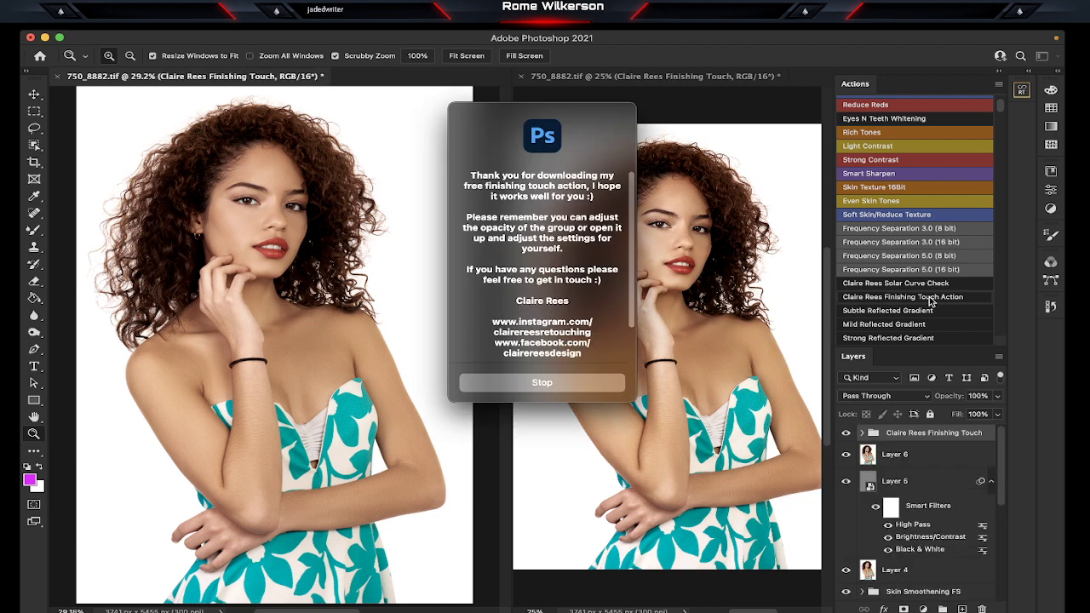
left_click(585, 390)
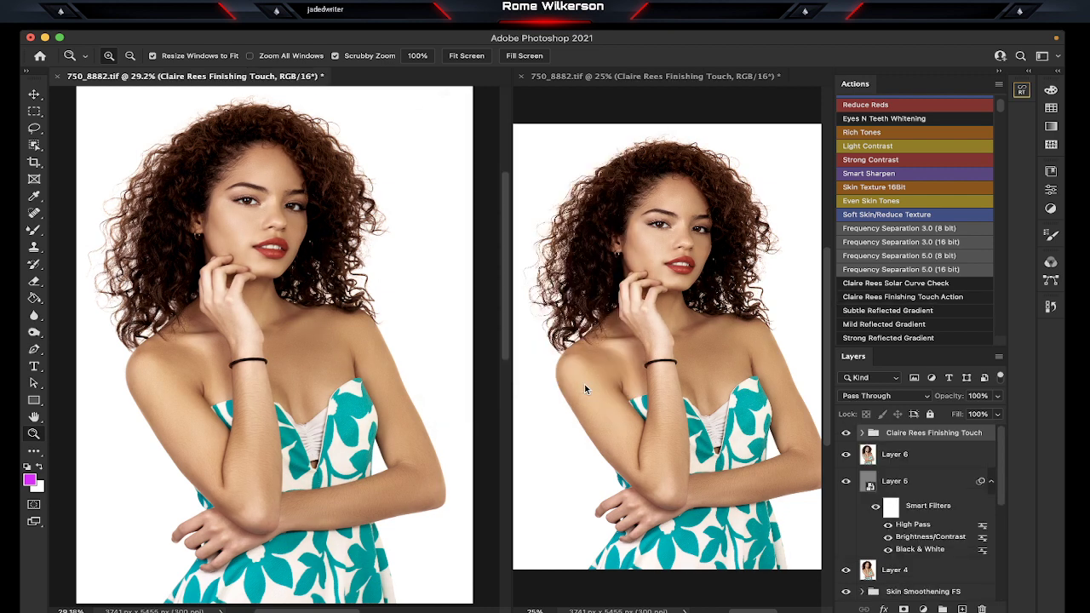
left_click(262, 224)
left_click(263, 225)
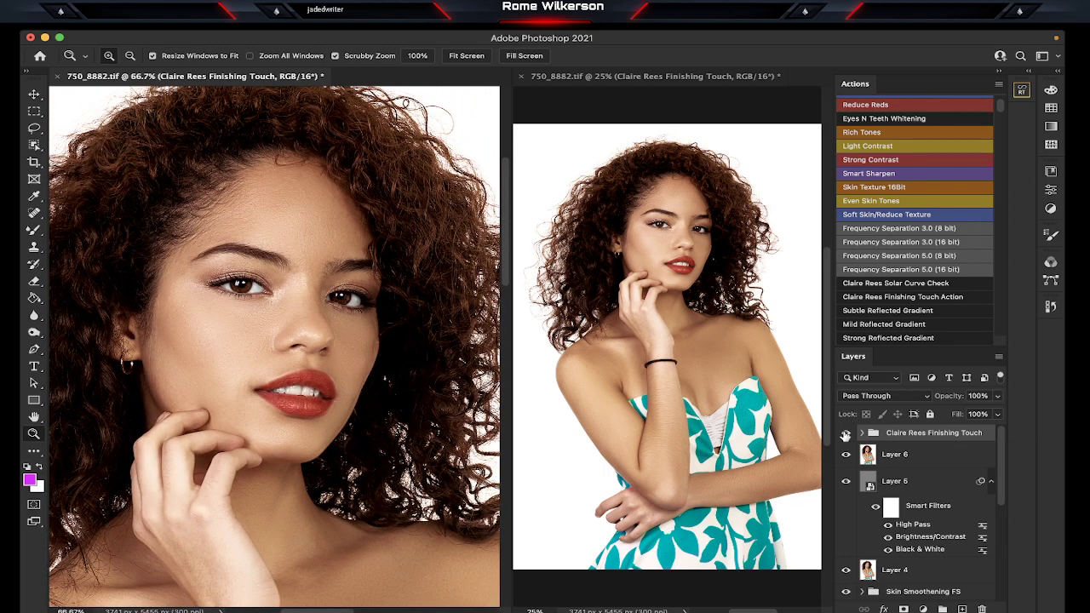
left_click(846, 435)
left_click(846, 435)
scroll(334, 379, "down", 2)
scroll(334, 379, "up", 2)
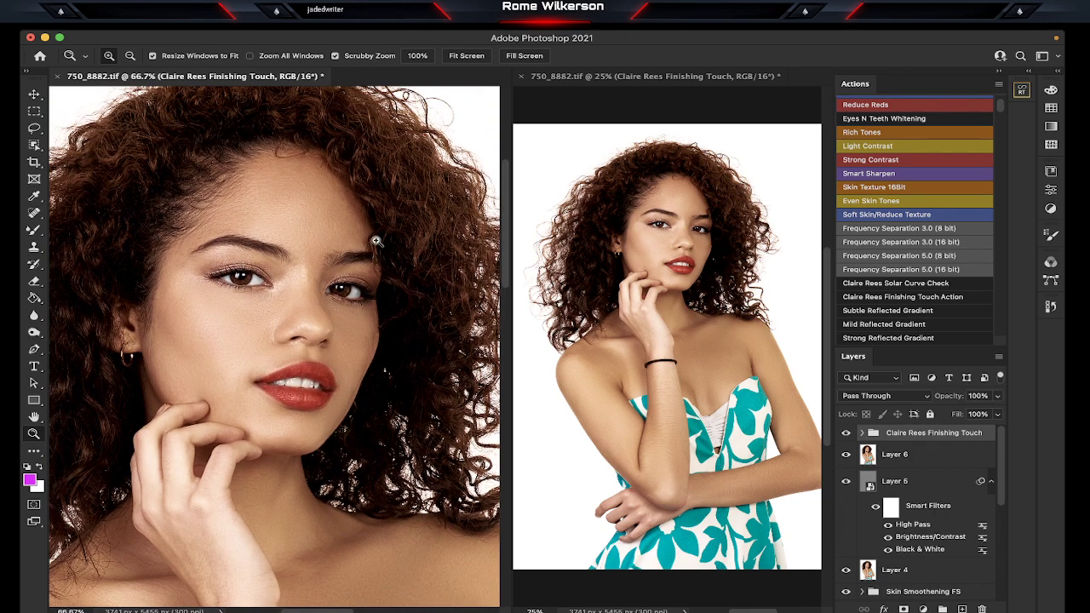
Step: Fit the figure on screen and set the Finishing Touch group's opacity to 55%
left_click(467, 56)
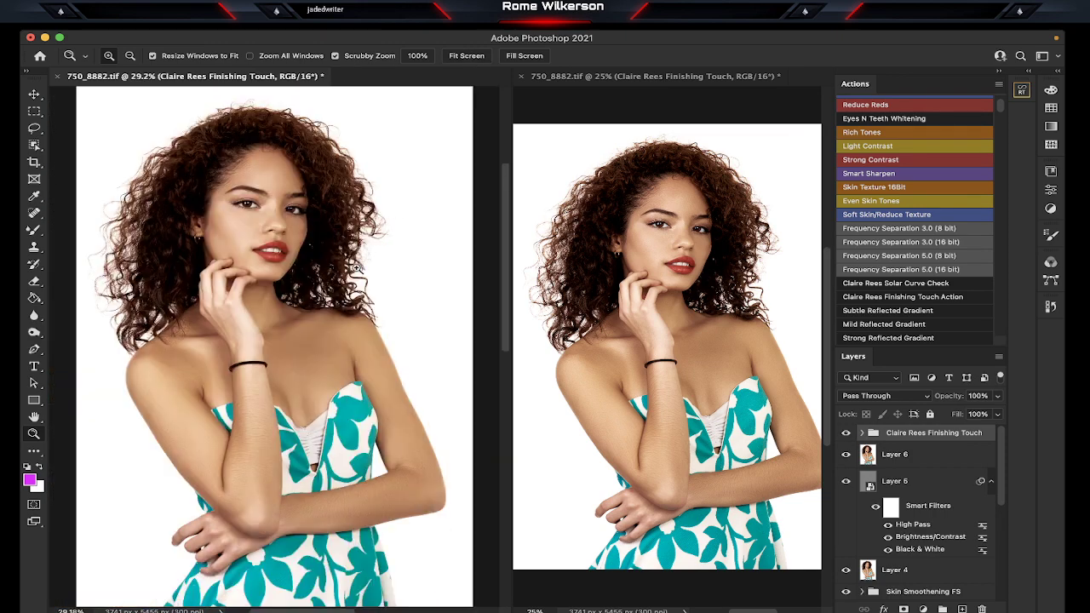
scroll(357, 269, "down", 1)
scroll(357, 269, "up", 1)
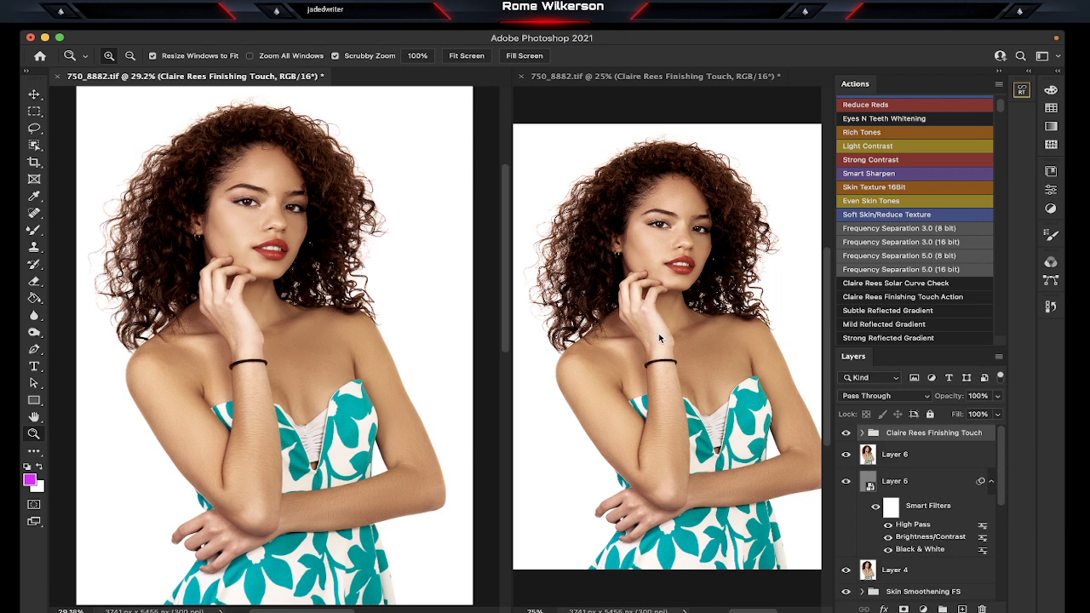
left_click(998, 397)
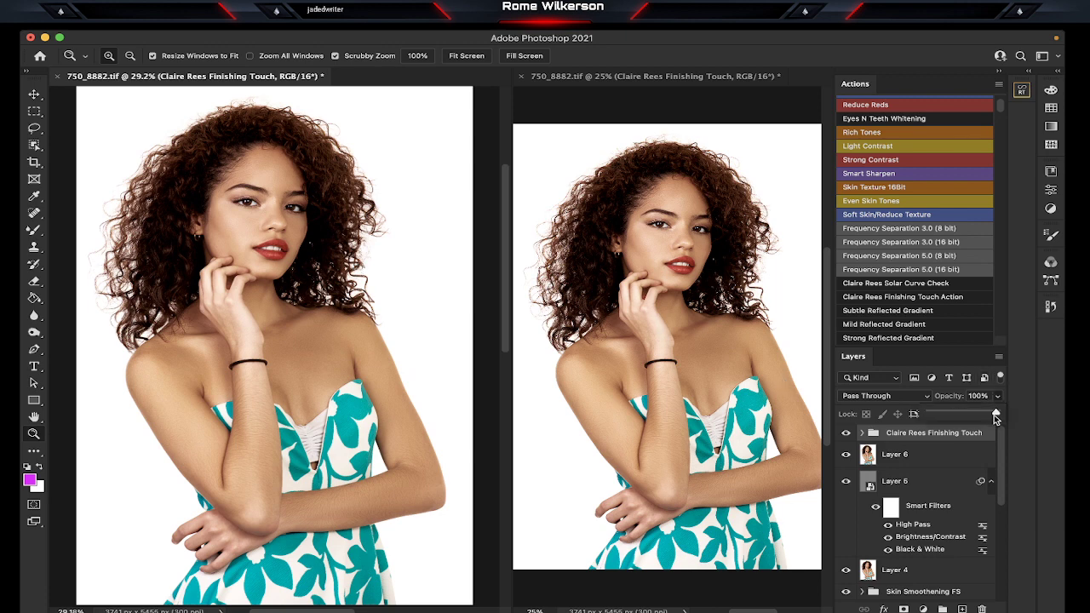
left_click_drag(996, 414, 967, 414)
scroll(950, 292, "down", 3)
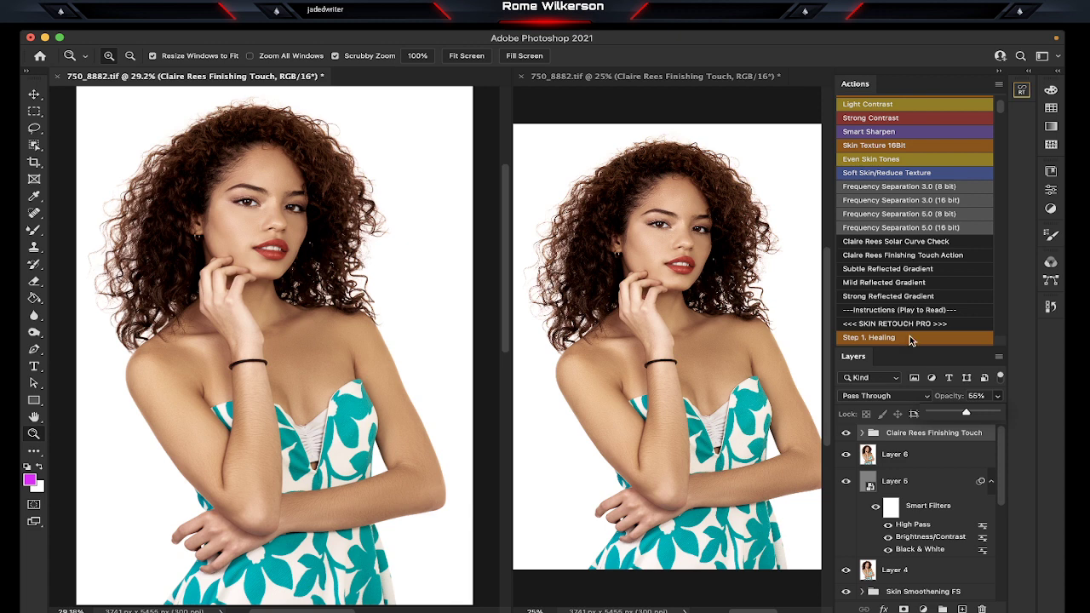
Step: Stamp visible layers into Layer 7 and add a Mild Reflected Gradient layer
key("alt")
left_click(910, 339)
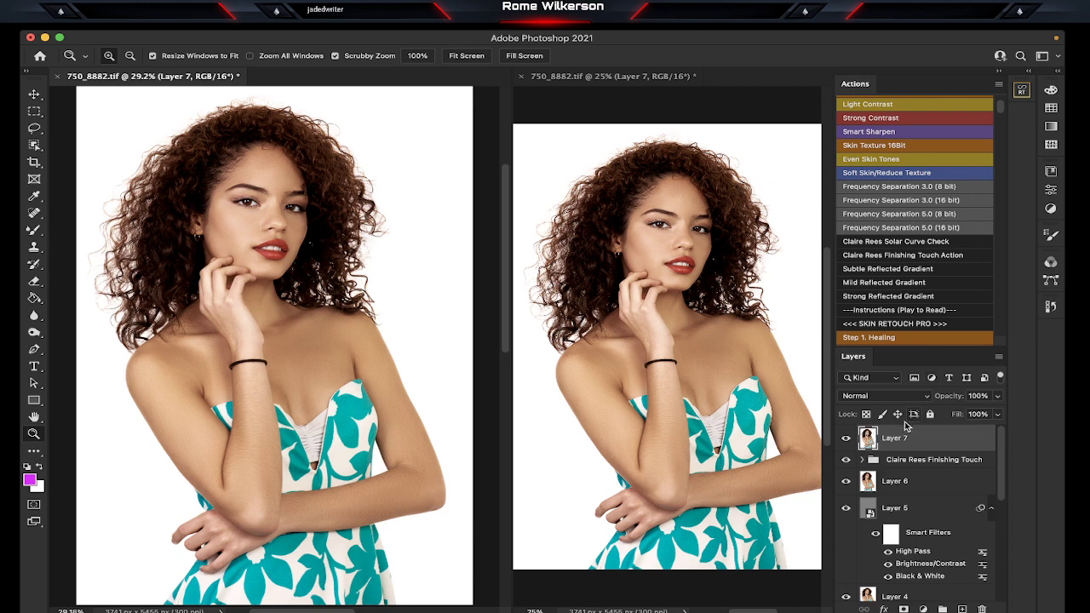
left_click(909, 284)
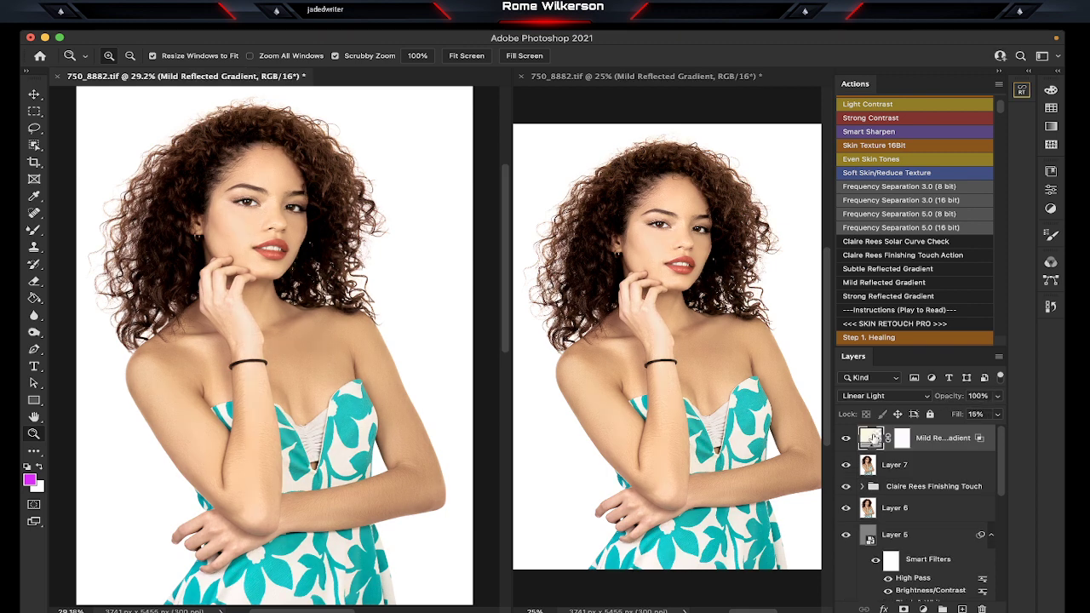
Step: Choose the brown-to-lavender preset from the f64 Gradients - 2021 folder
double_click(871, 438)
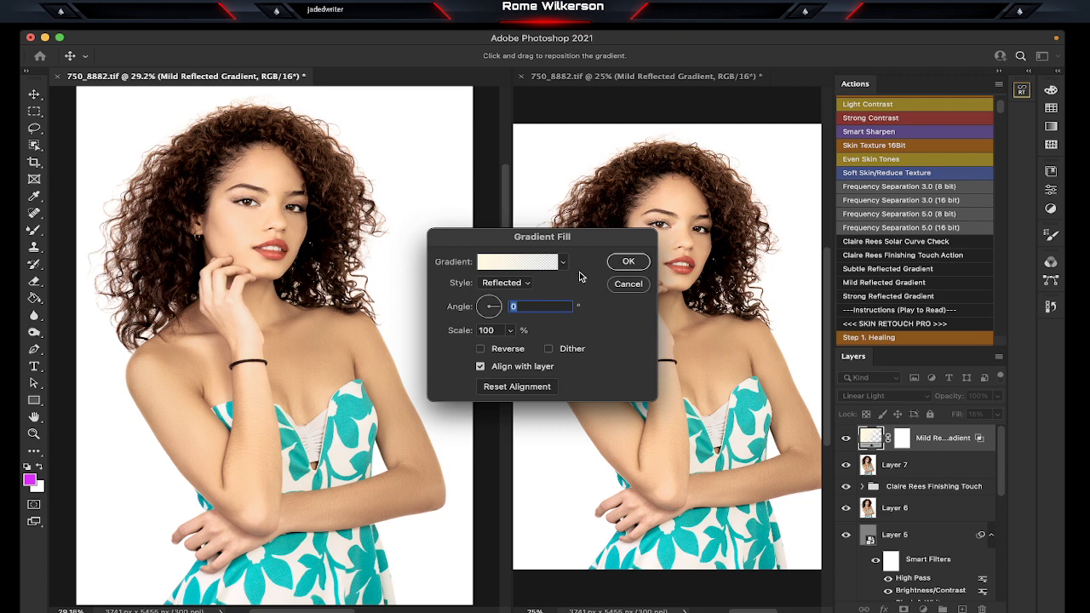
left_click(563, 262)
scroll(539, 311, "down", 2)
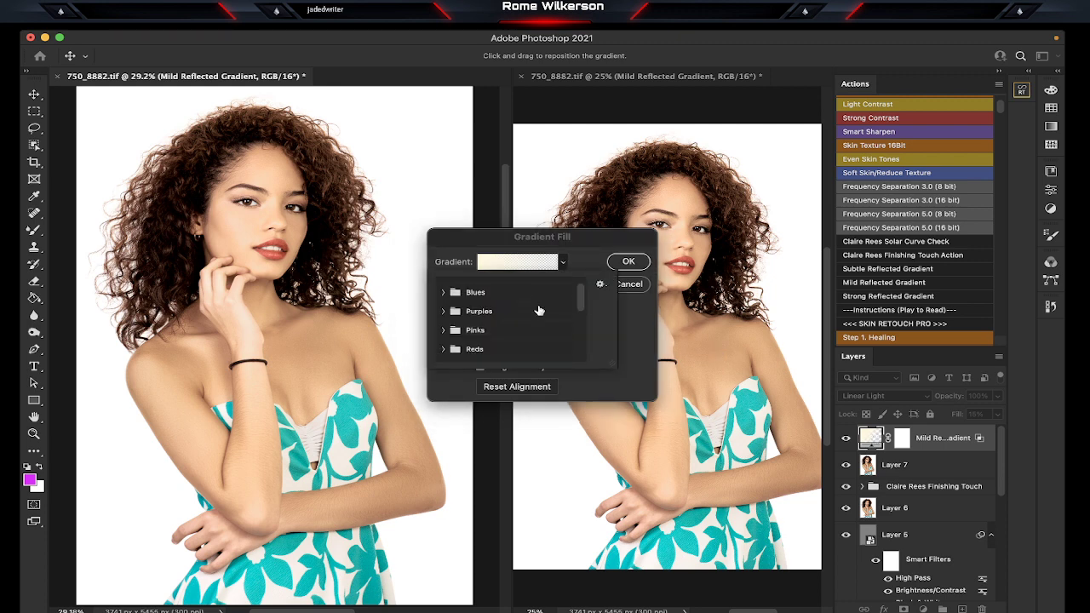
scroll(539, 312, "down", 3)
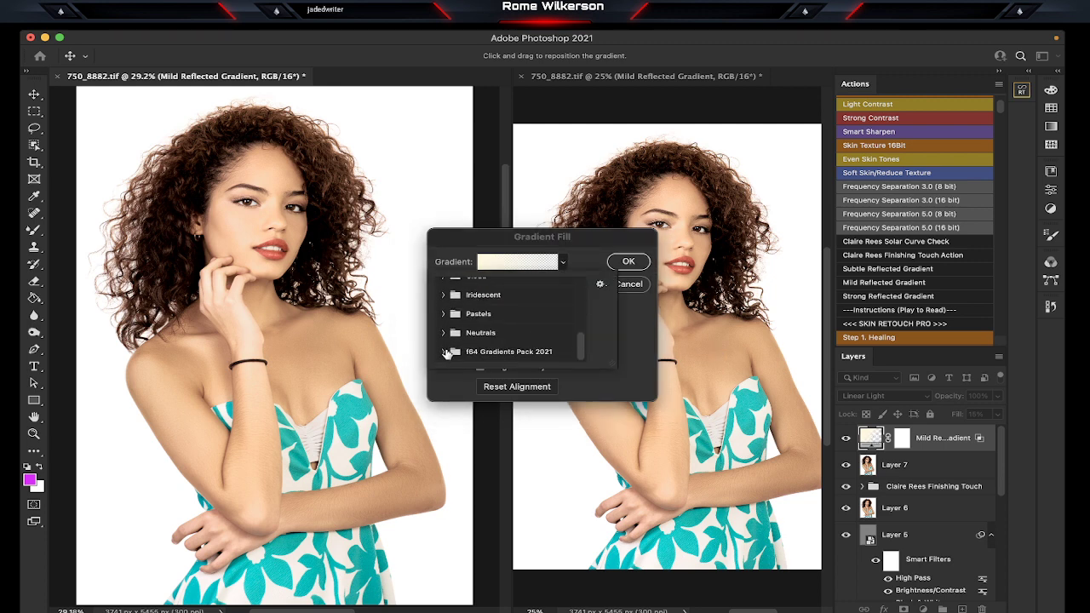
left_click(443, 351)
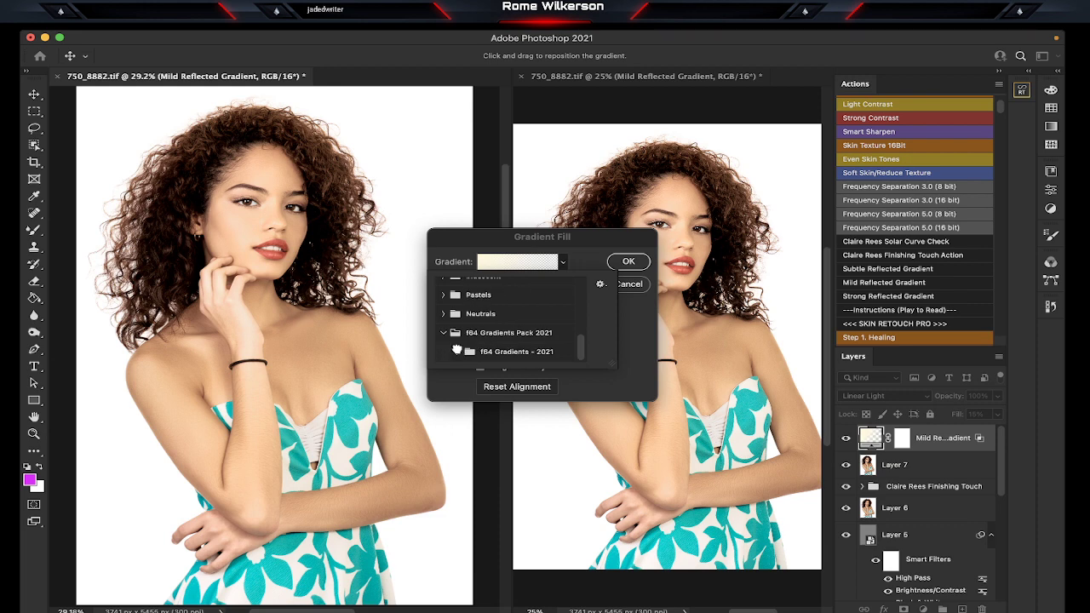
left_click(458, 351)
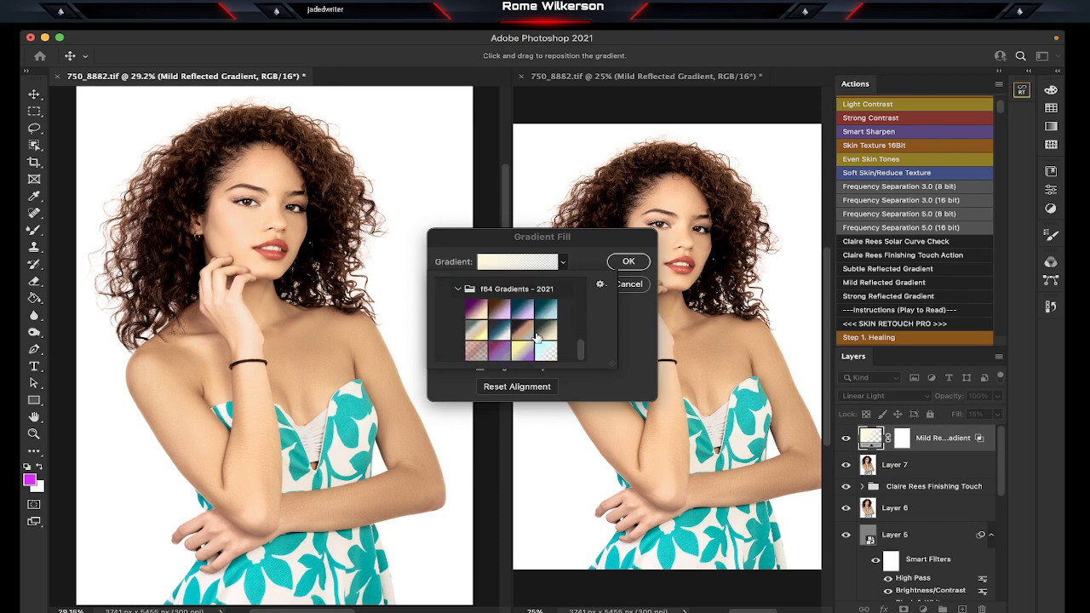
left_click(544, 308)
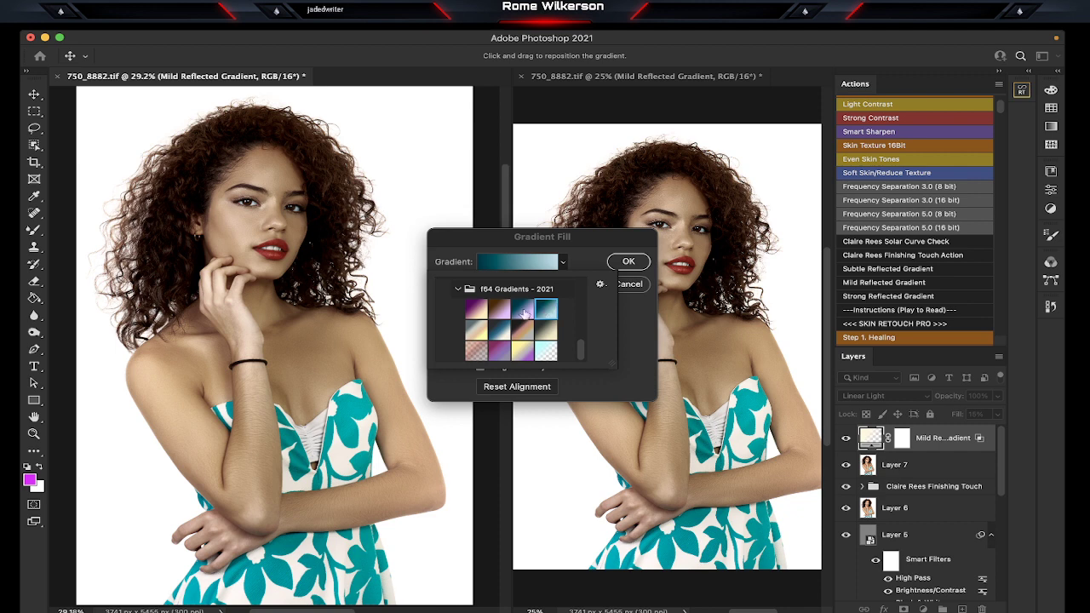
left_click(500, 310)
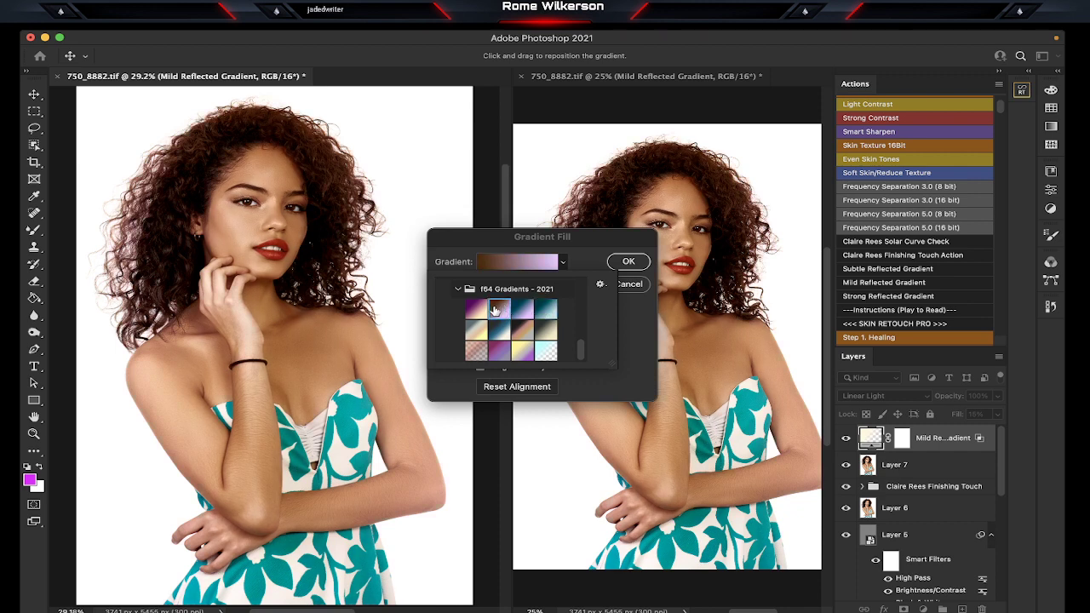
left_click(474, 307)
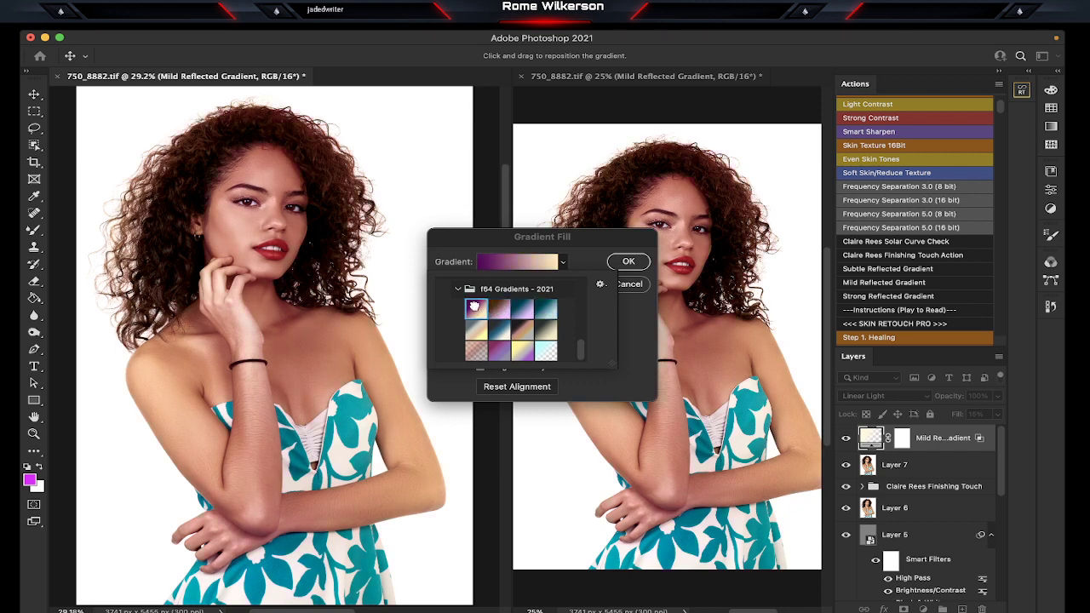
left_click(499, 310)
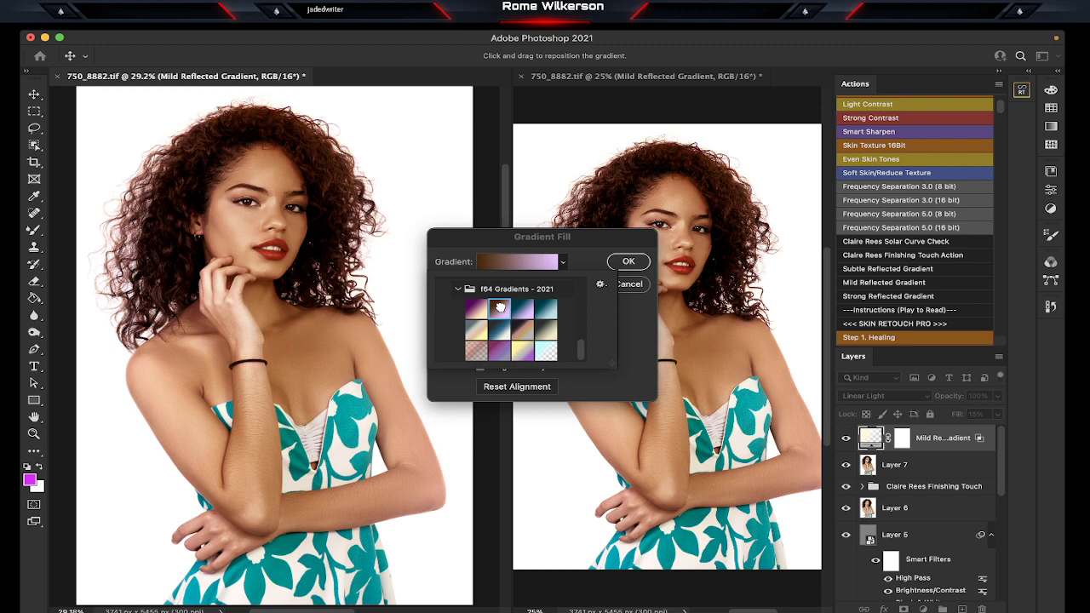
left_click(584, 257)
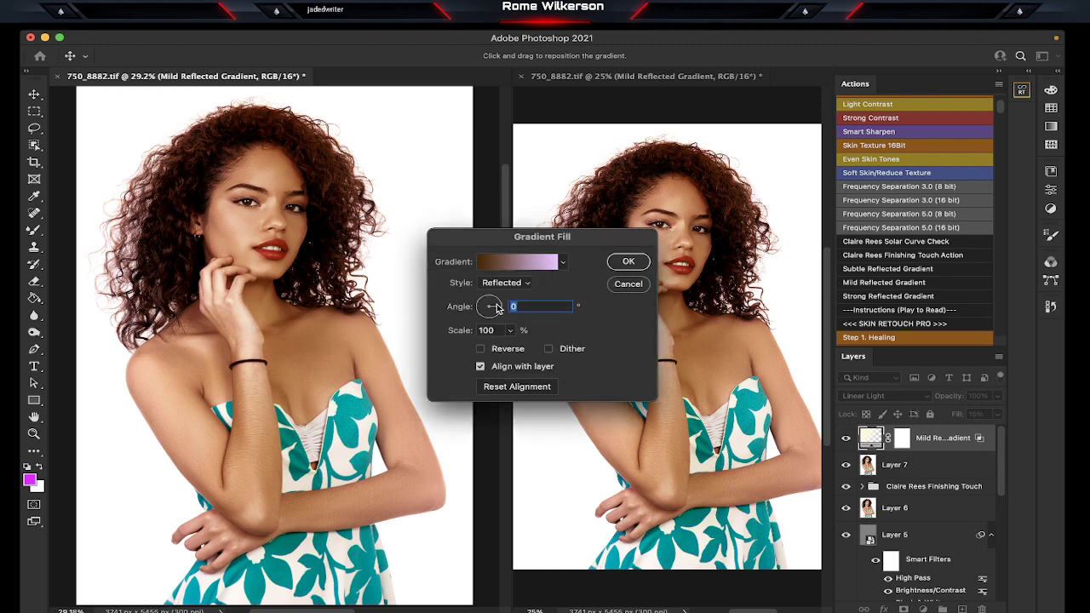
Step: Set the gradient angle to 34.81° with Reverse checked, and confirm
left_click_drag(499, 309, 501, 304)
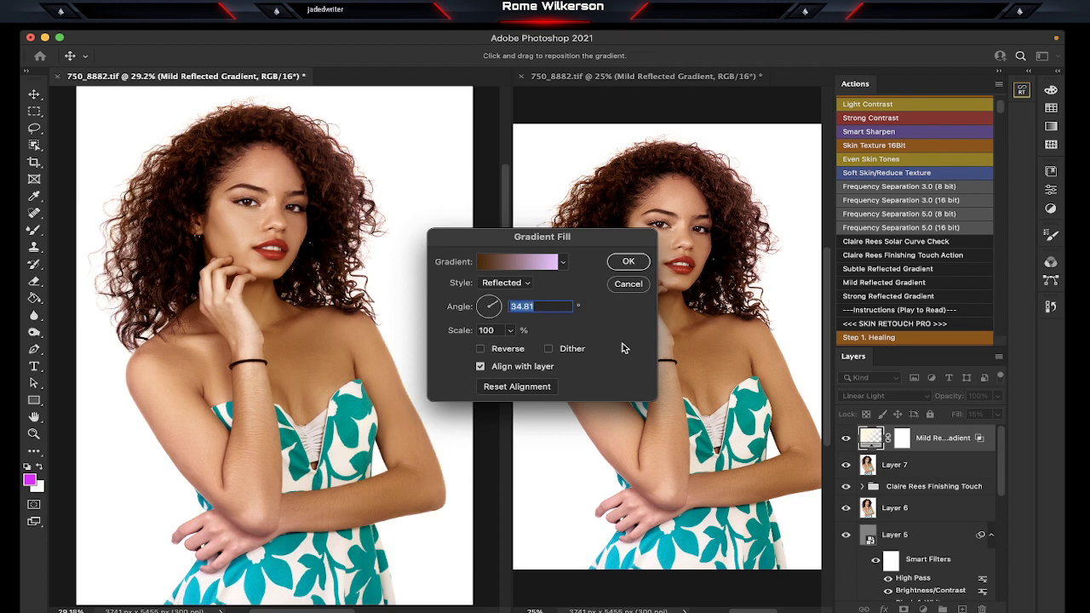
left_click(479, 349)
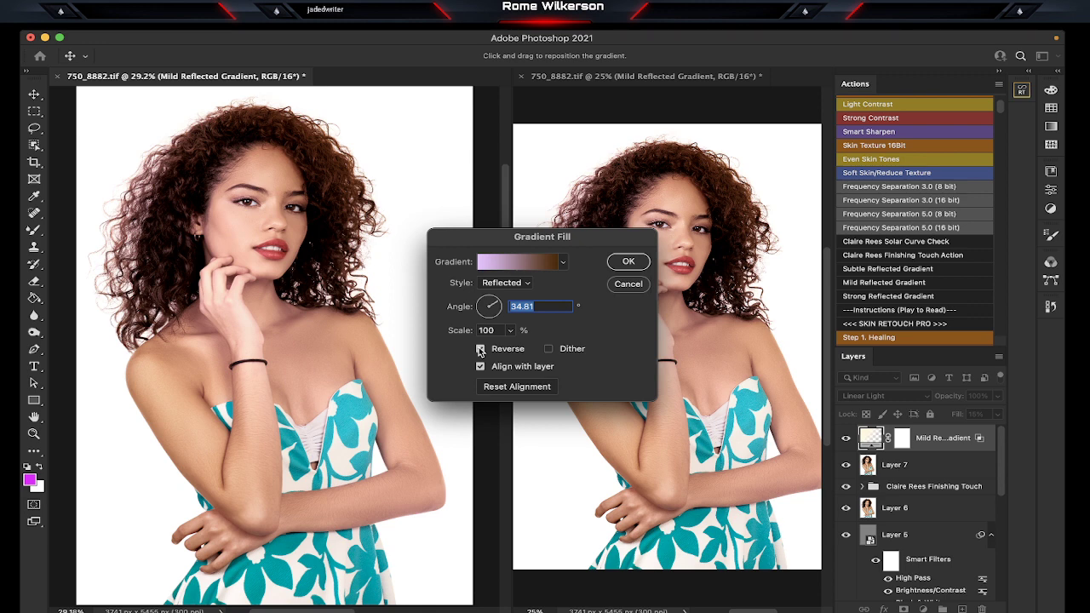
left_click(629, 263)
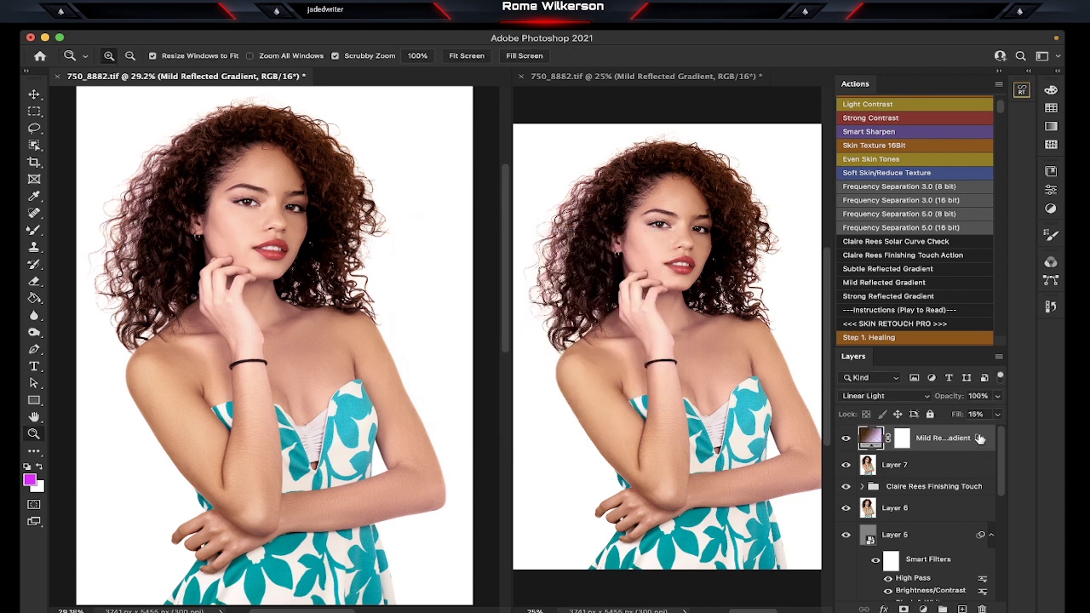
Step: Split the Blend If Underlying Layer sliders to keep the gradient off shadows and highlights
double_click(979, 438)
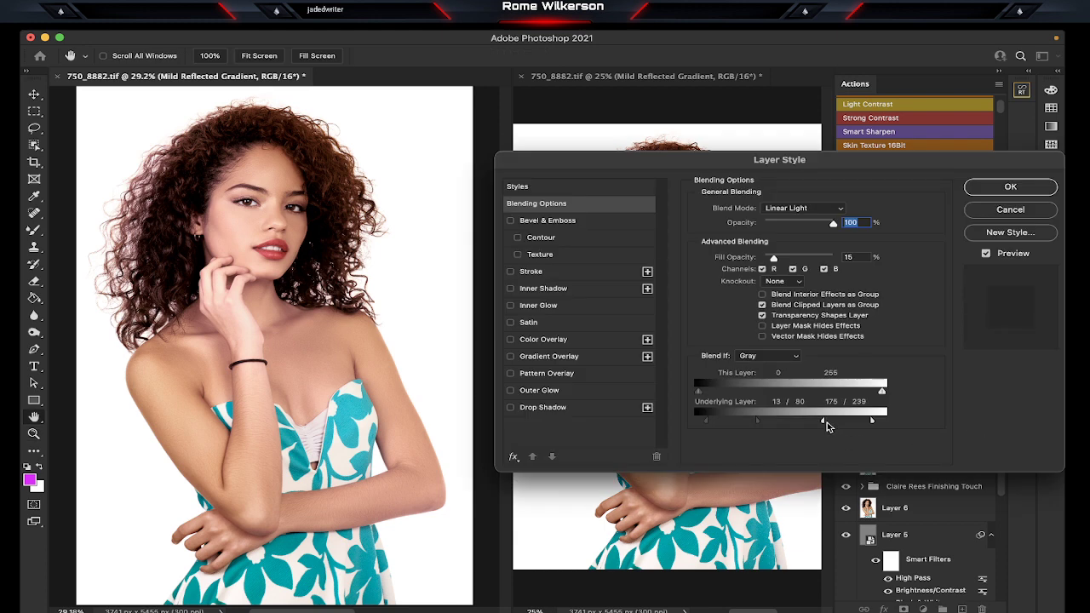
left_click_drag(825, 423, 822, 424)
mouse_move(922, 161)
left_mouse_down()
mouse_move(816, 277)
mouse_move(823, 215)
left_mouse_up()
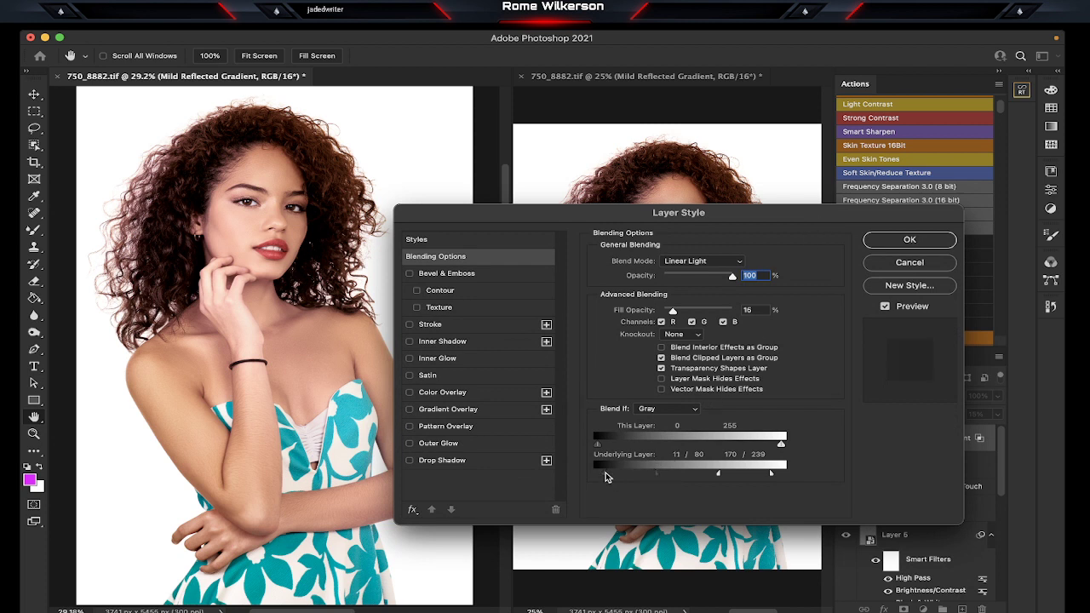
mouse_move(605, 473)
left_mouse_down()
mouse_move(616, 474)
mouse_move(604, 478)
left_mouse_up()
left_click(903, 242)
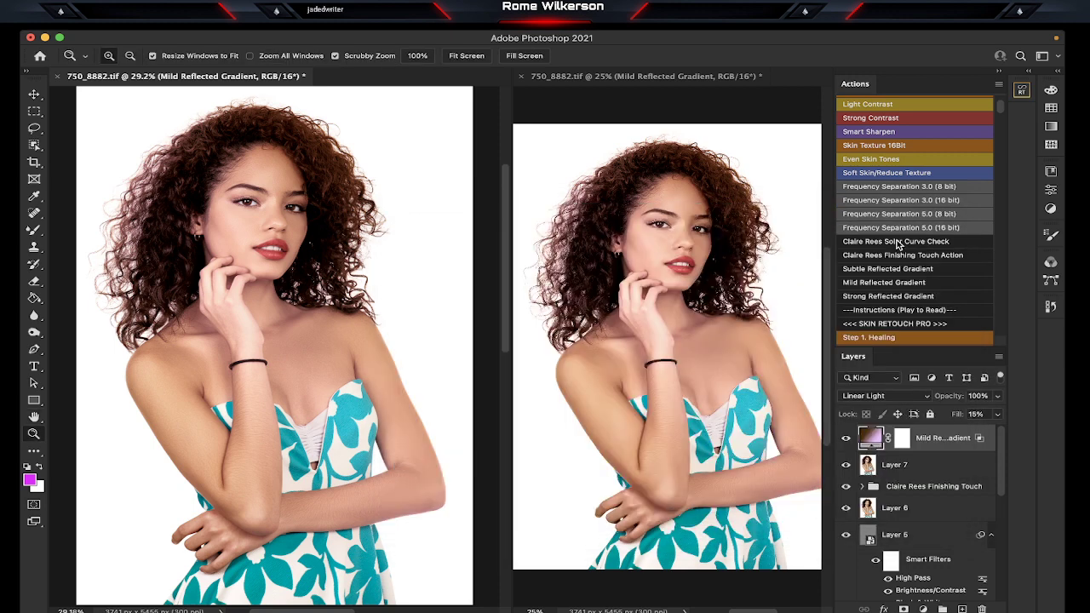
Step: Lower the gradient layer's opacity to 24% and collapse the panel dock
left_click(997, 414)
left_click_drag(996, 413, 948, 416)
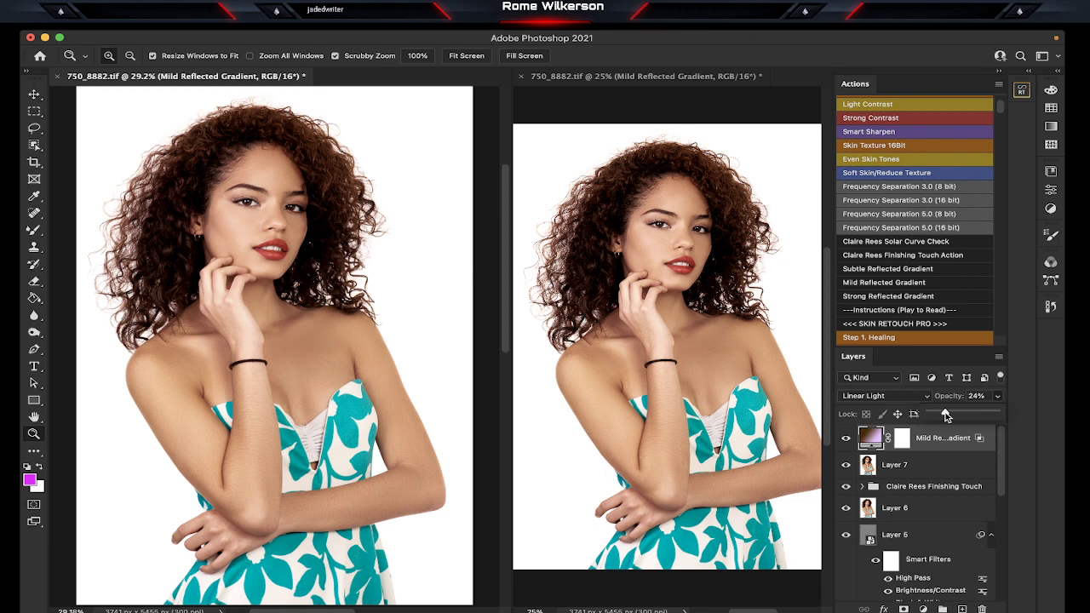
left_click(1001, 74)
left_click(1001, 72)
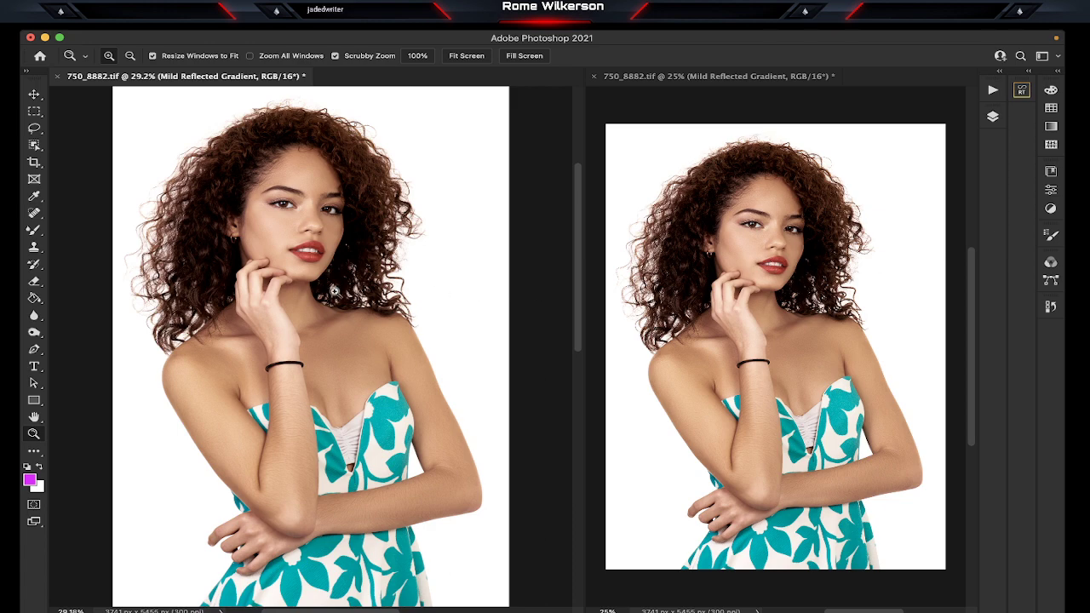
Step: Zoom into the cheek and compare the retouch against the solo Background layer
left_click(268, 237)
left_click(268, 237)
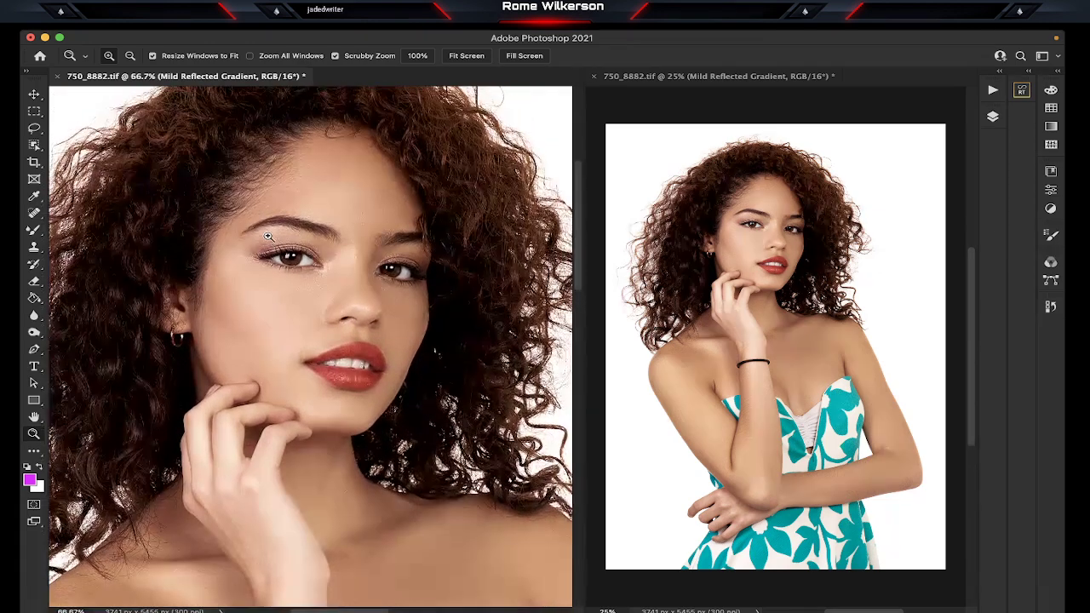
left_click(1002, 73)
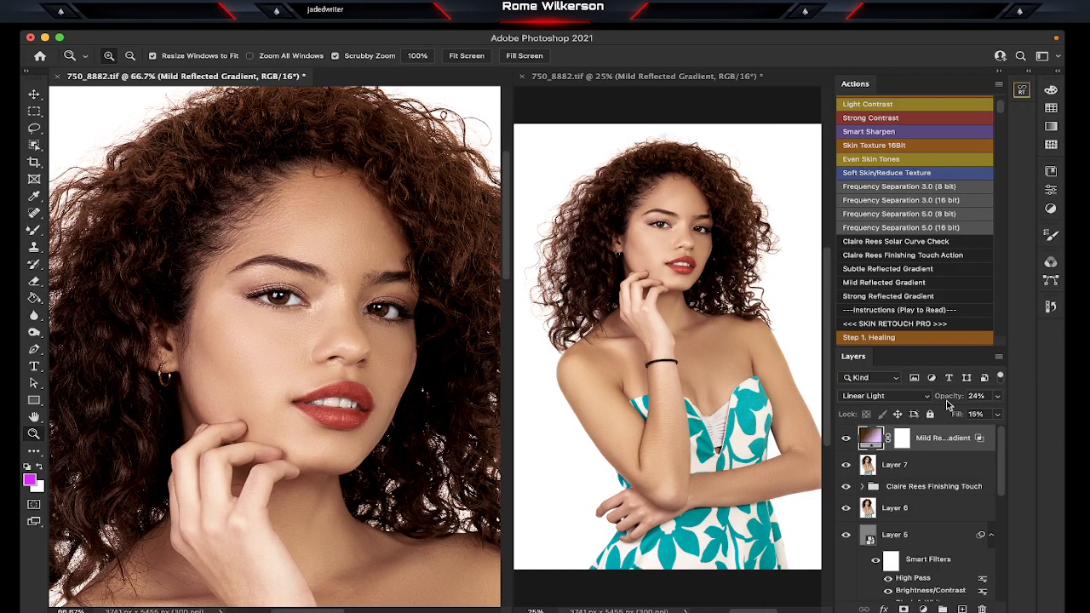
scroll(957, 445, "down", 5)
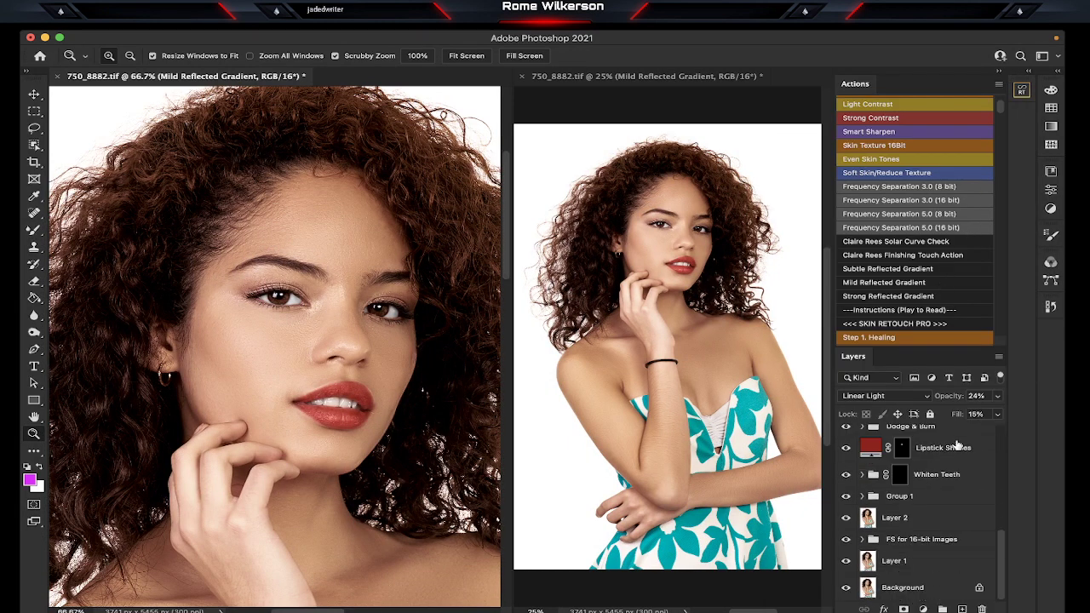
left_click(845, 590, "alt")
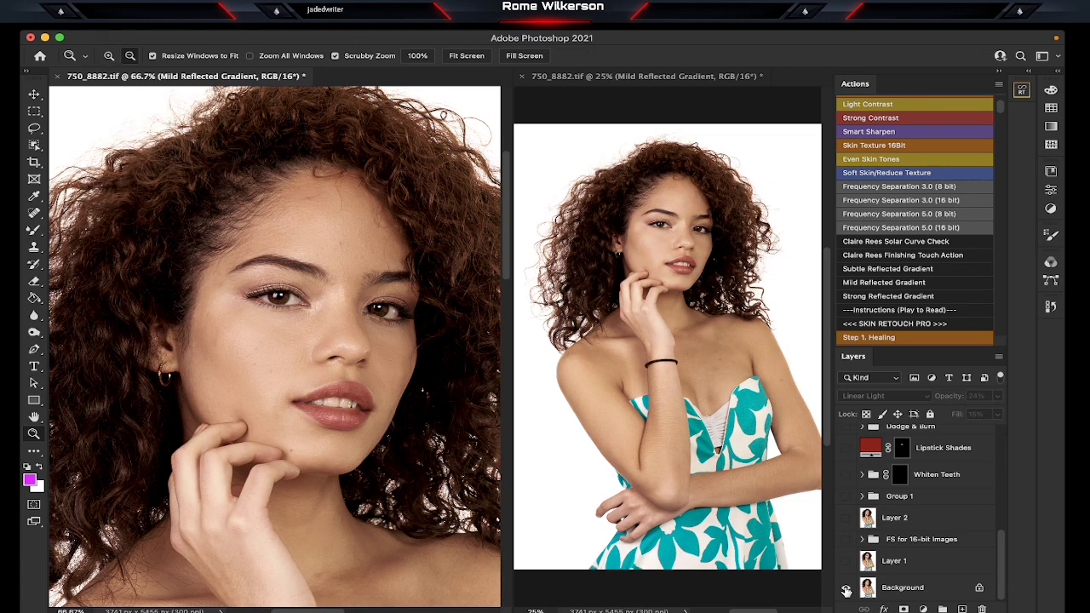
left_click(845, 590, "alt")
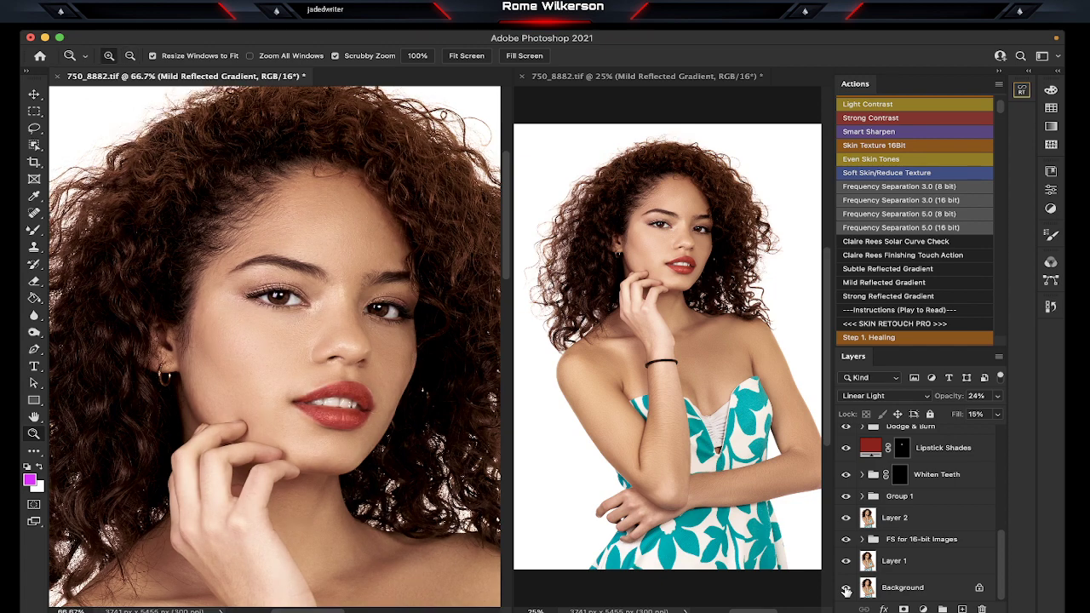
Step: Fit the whole portrait in the left window
left_click(468, 56)
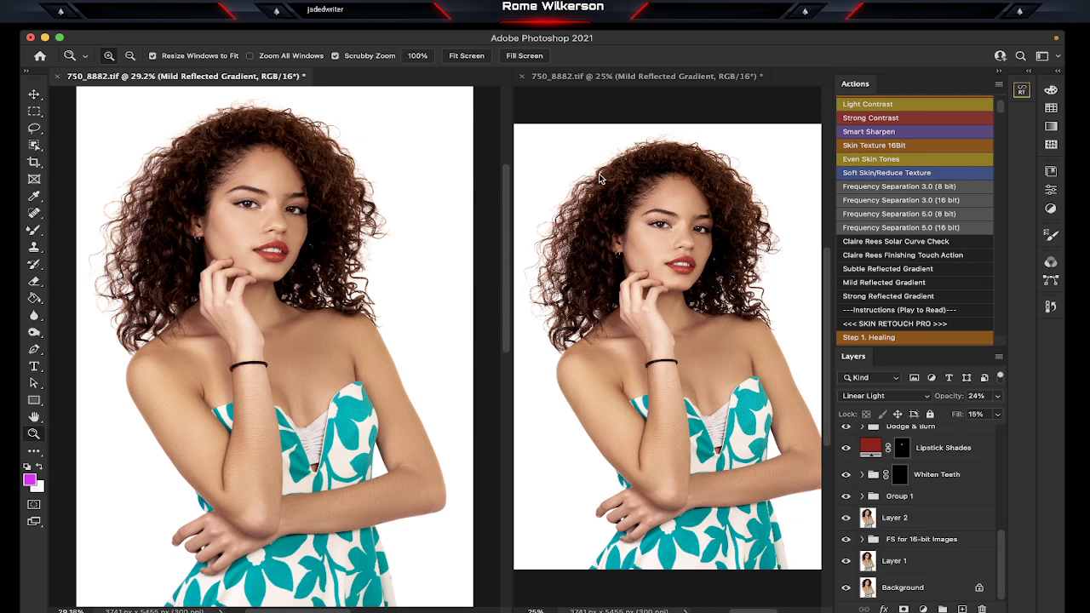
scroll(641, 220, "down", 1)
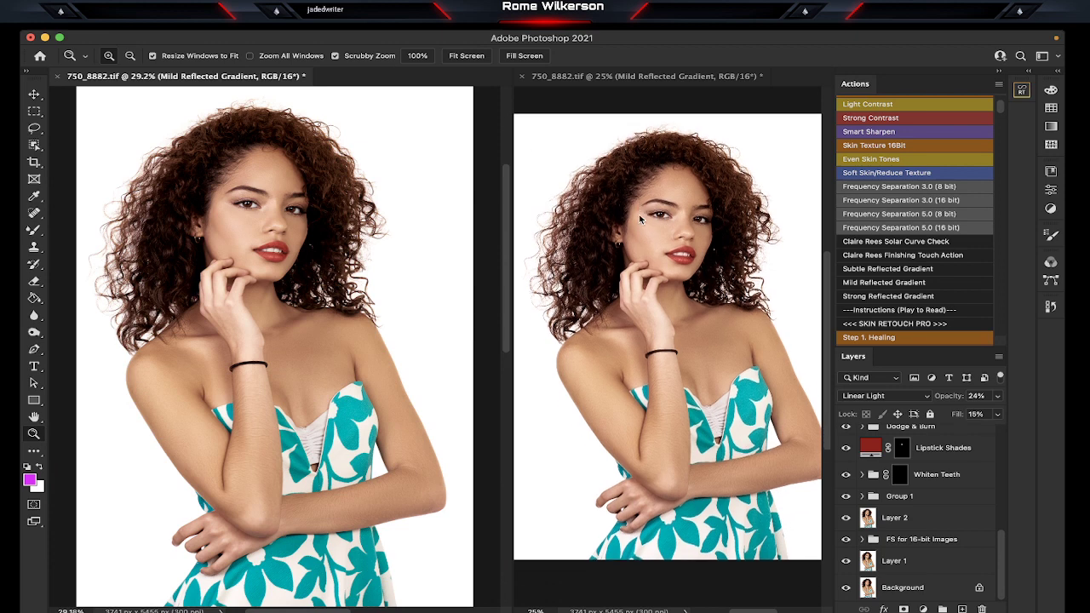
scroll(640, 220, "up", 2)
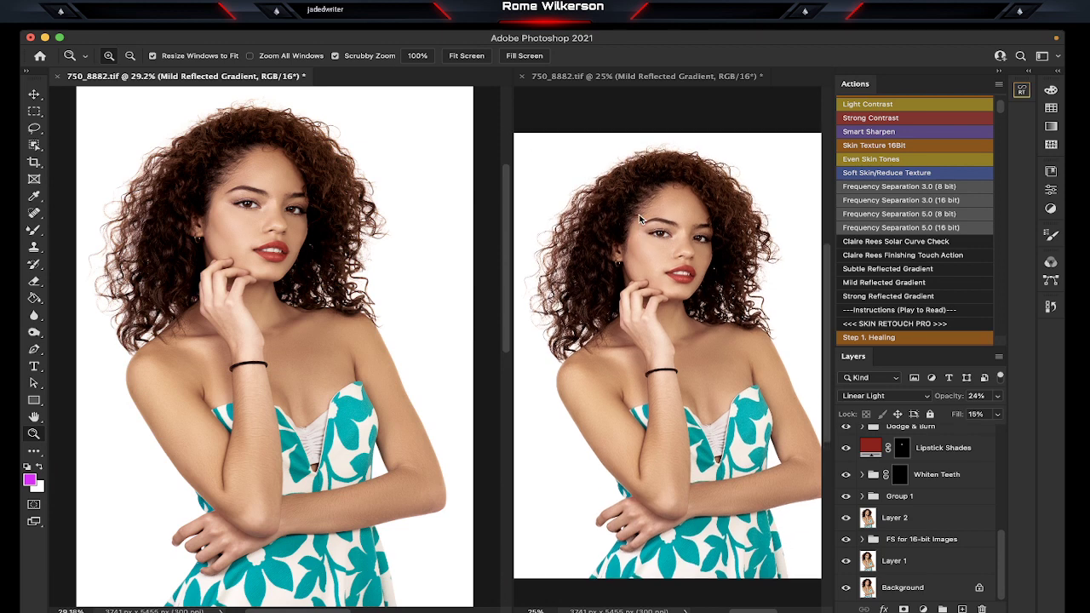
Step: Collapse the panel dock to icons and activate the right document window
left_click(1001, 73)
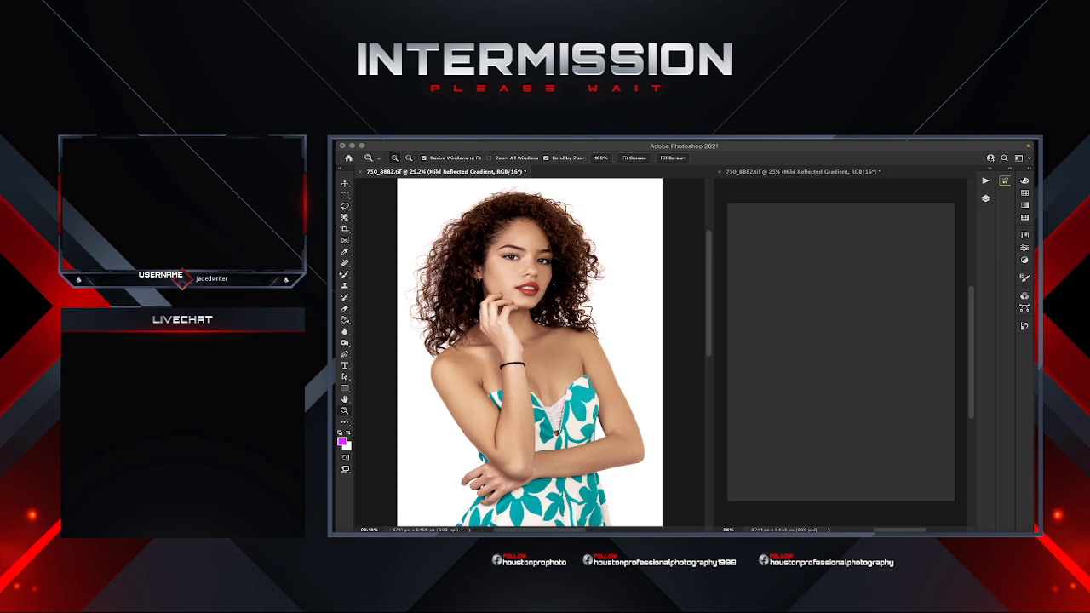
left_click(974, 330)
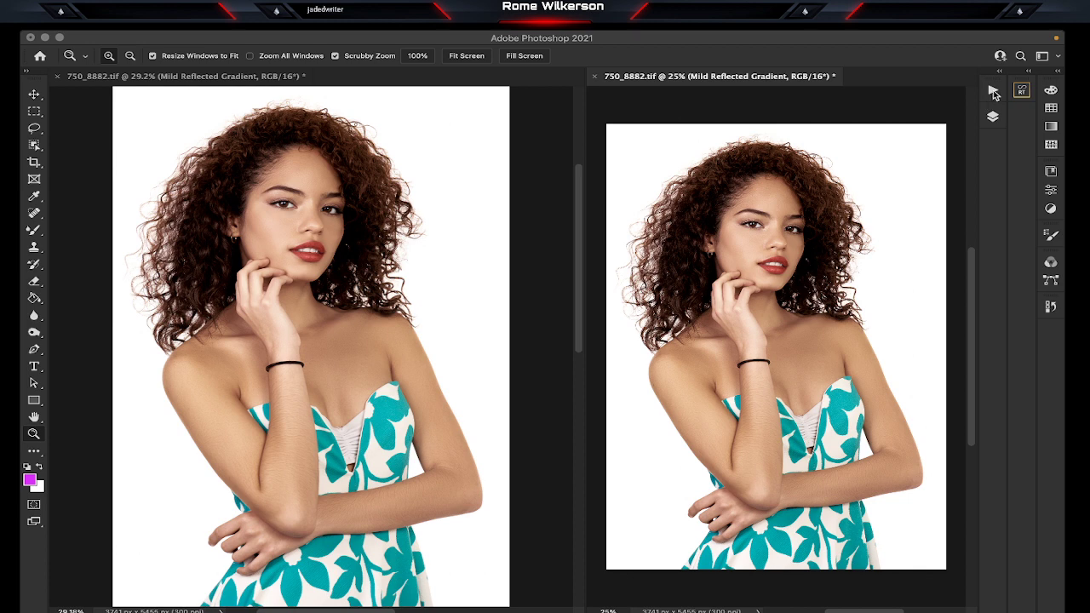
Step: Expand the Actions and Layers panels and scroll to the top of the stack
left_click(1001, 76)
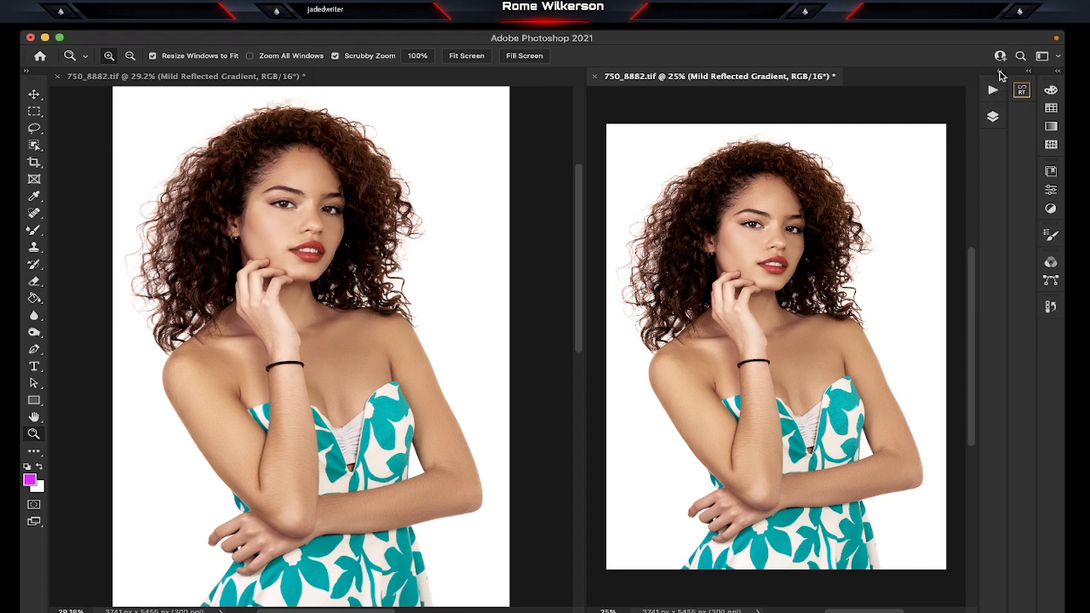
left_click(1001, 75)
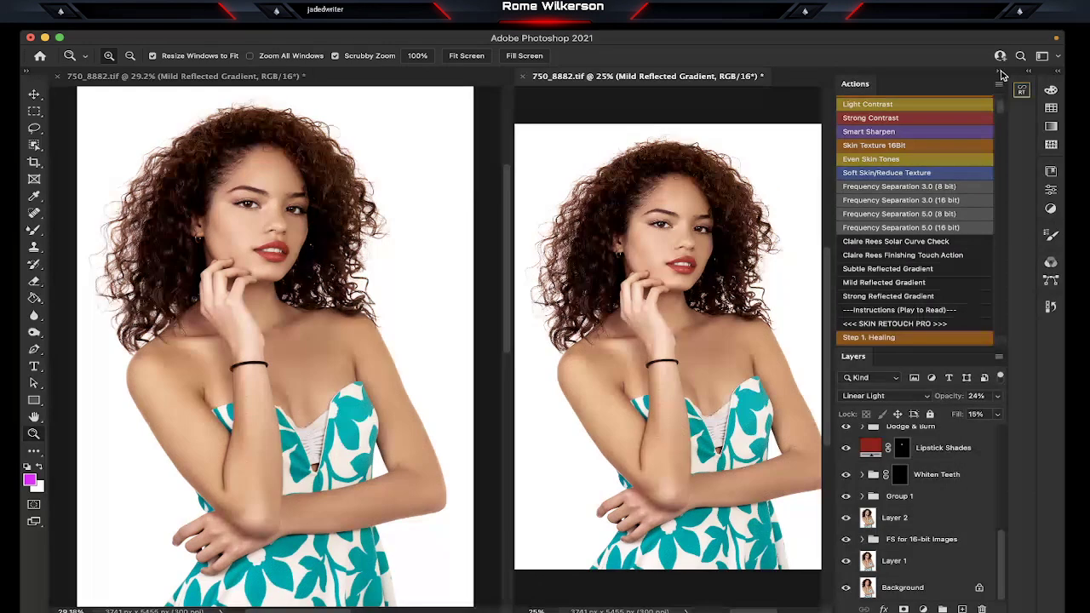
scroll(963, 216, "down", 2)
scroll(961, 215, "down", 2)
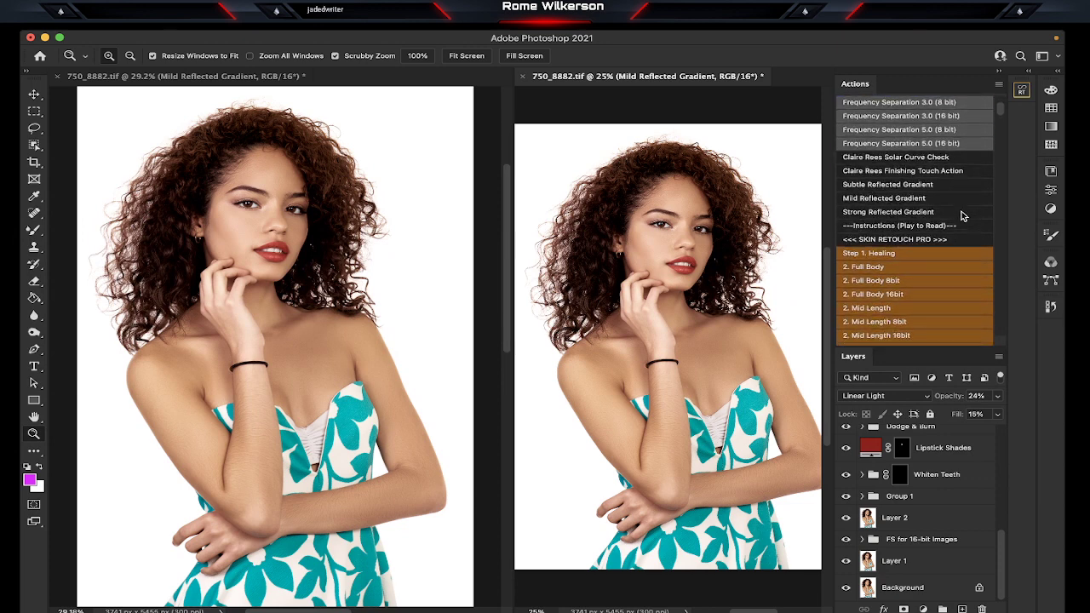
scroll(962, 216, "up", 5)
scroll(962, 214, "up", 3)
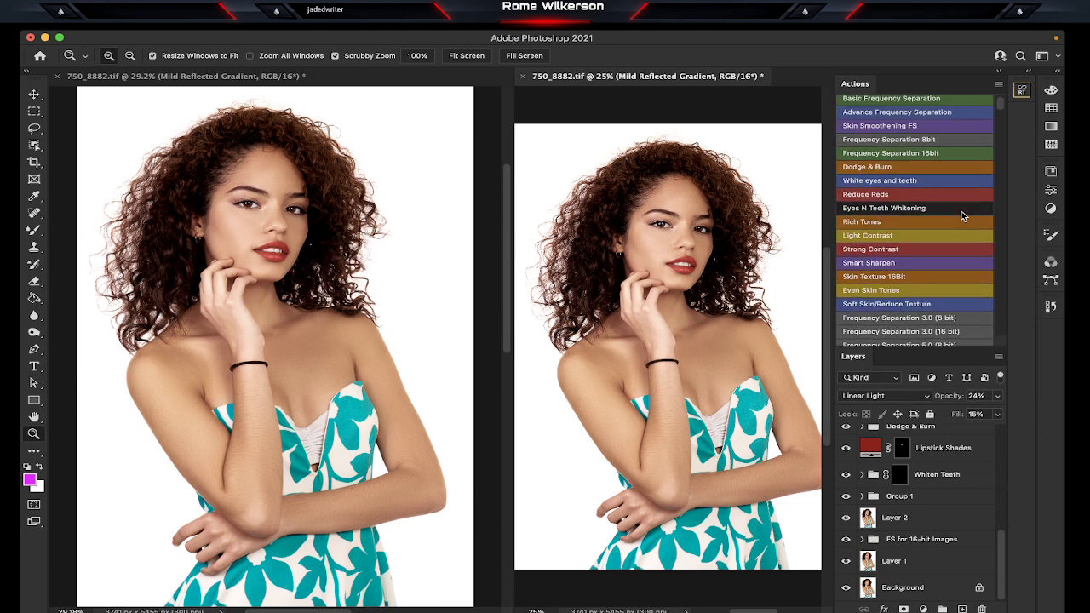
scroll(939, 471, "up", 5)
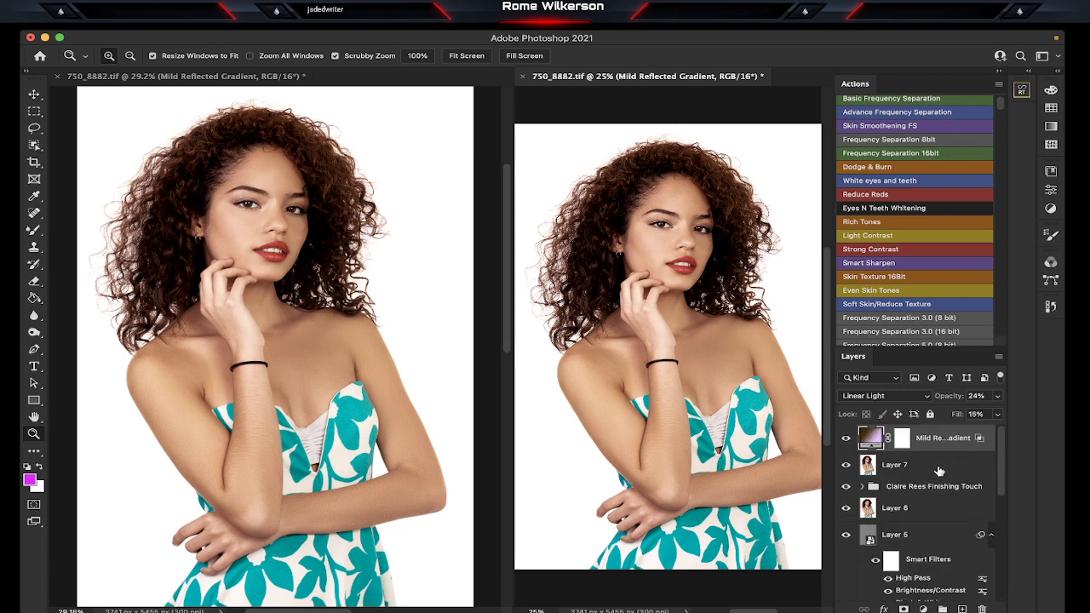
Step: Stamp all visible layers onto a new top Layer 8 with Ctrl+Shift+Alt+E
key("alt")
key("ctrl+shift+alt+n")
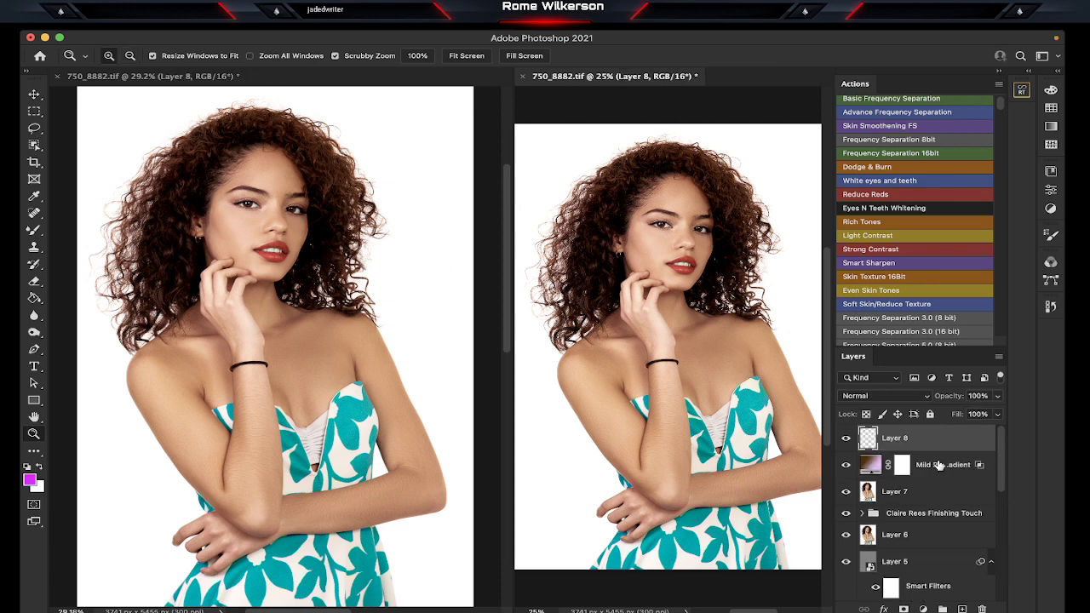
key("ctrl+shift+alt+e")
scroll(927, 264, "up", 1)
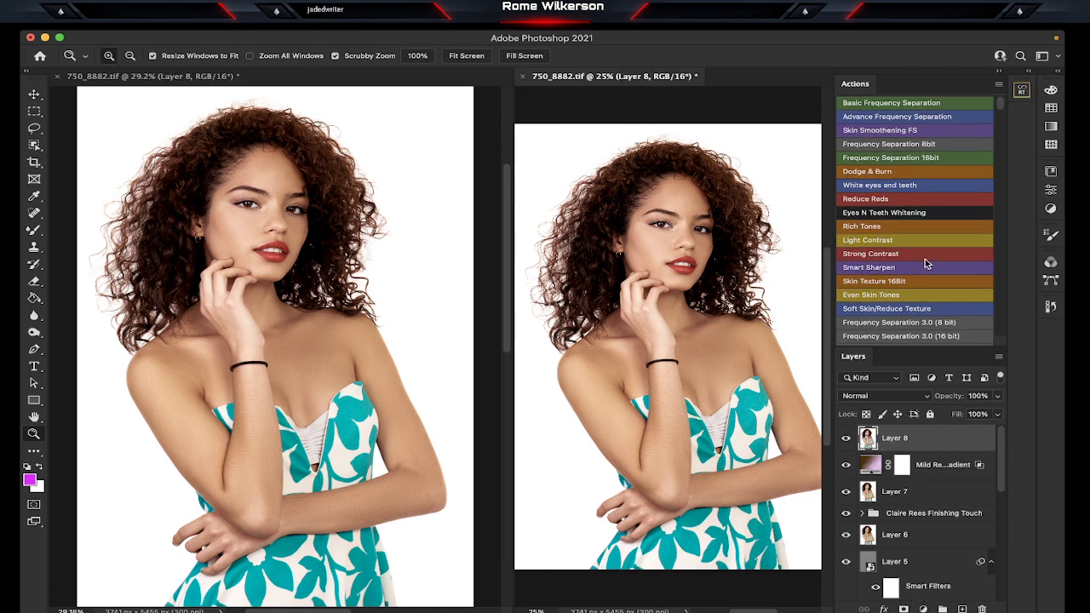
scroll(926, 264, "down", 2)
scroll(927, 264, "down", 3)
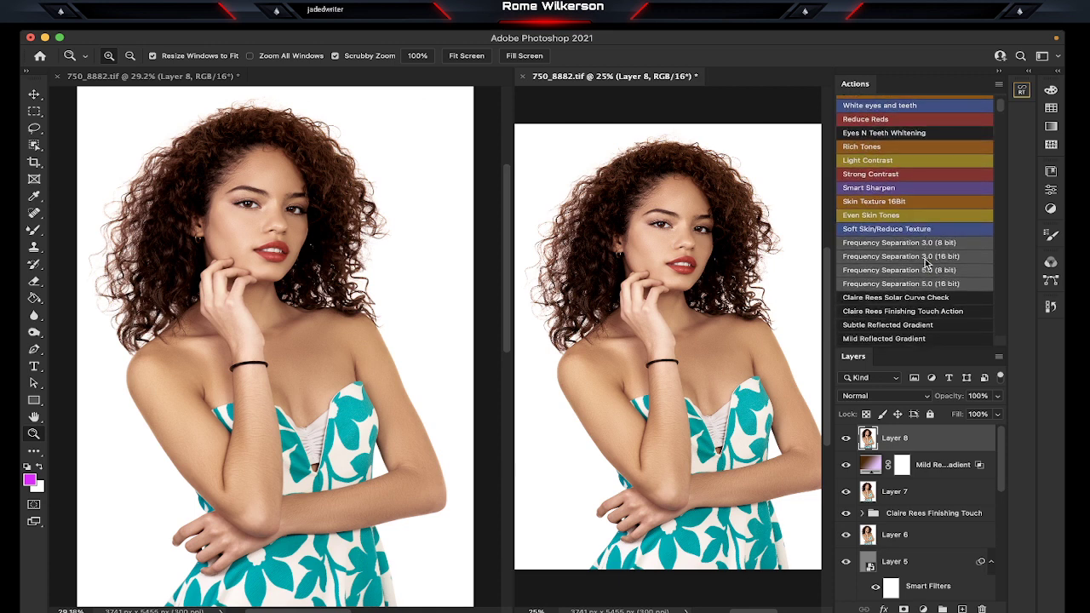
scroll(926, 264, "down", 2)
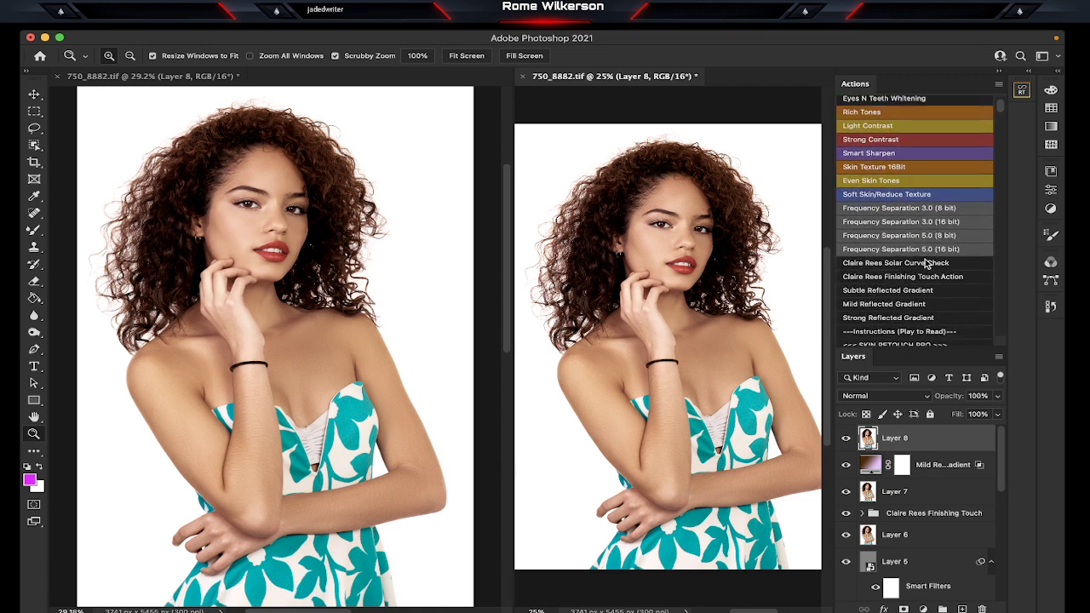
scroll(926, 264, "up", 6)
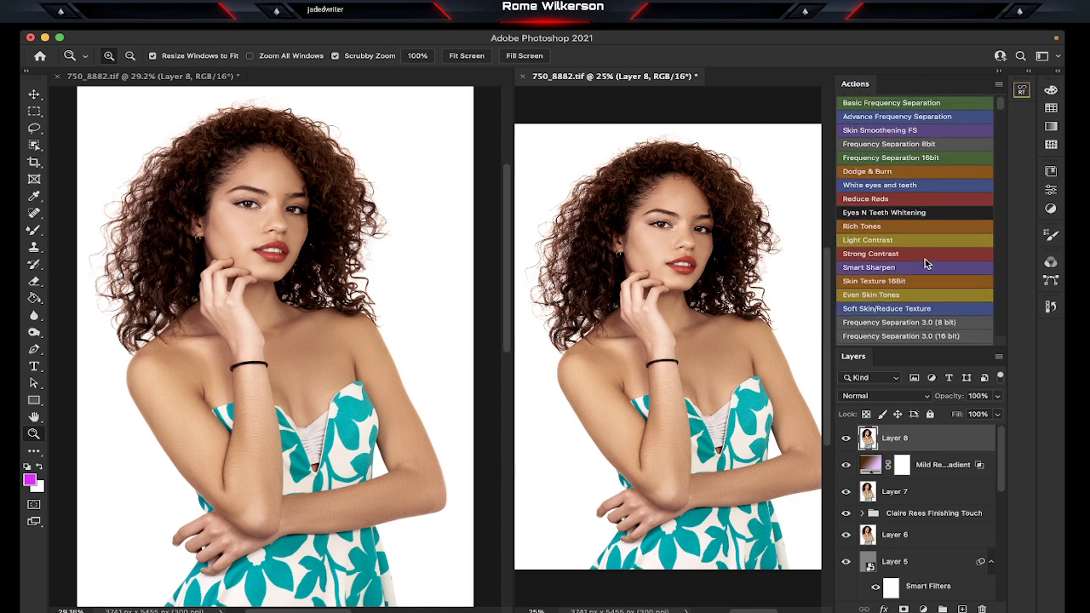
Step: Run the Dodge & Burn action and delete the extra Dodge & Burn group with its contents
left_click(925, 175)
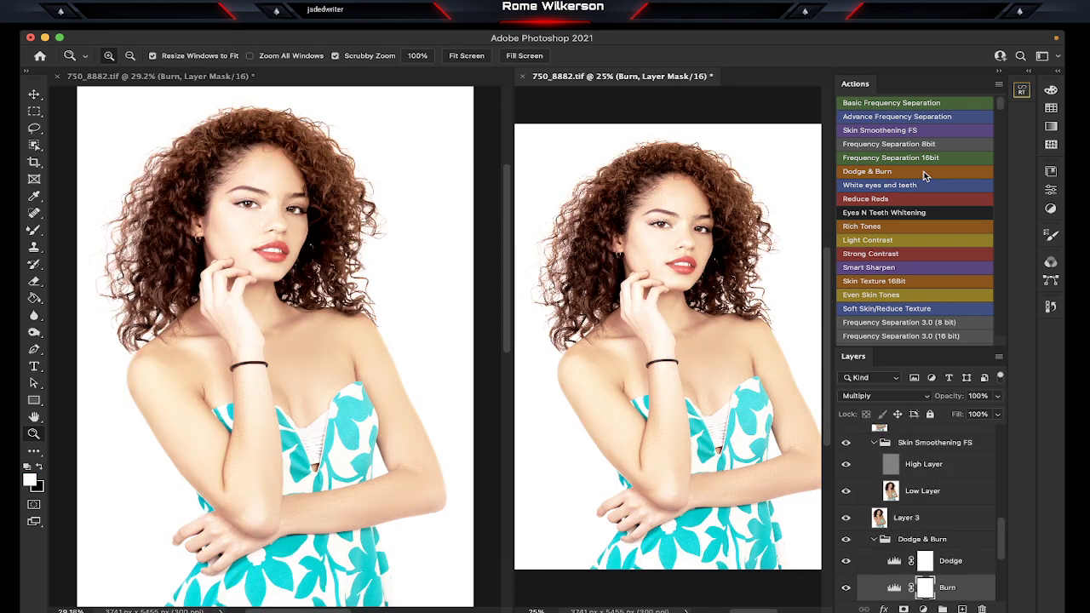
scroll(961, 484, "up", 2)
scroll(961, 484, "up", 3)
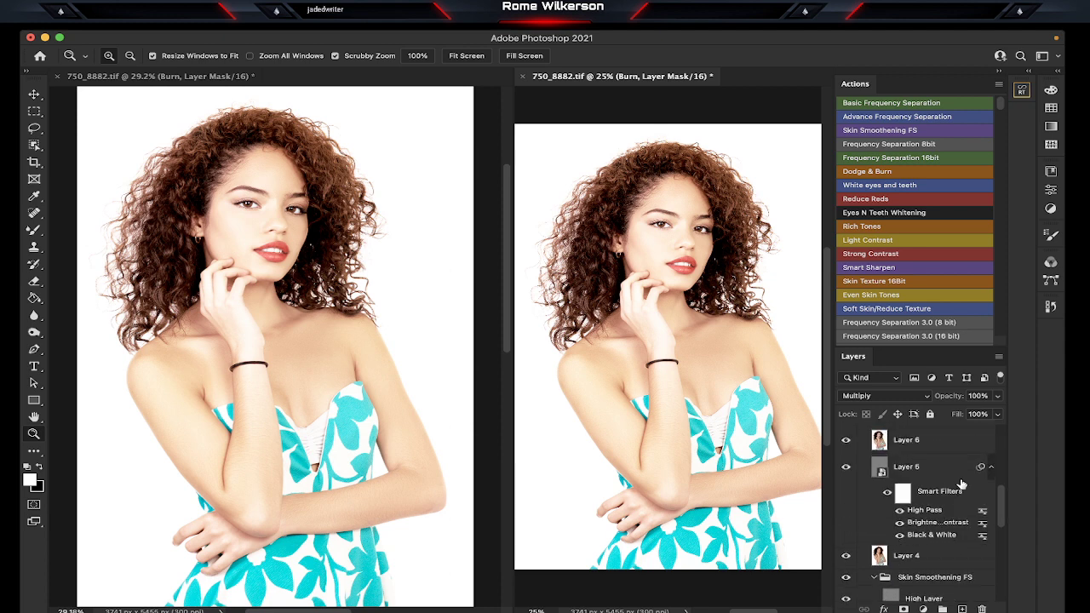
scroll(960, 484, "down", 3)
scroll(960, 483, "down", 2)
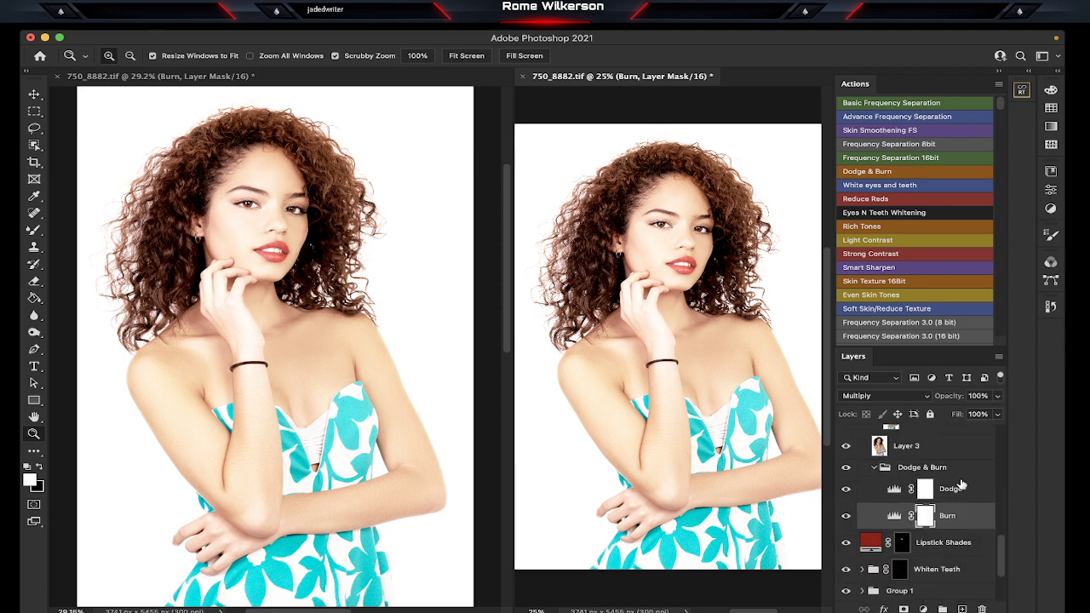
key("ctrl+i")
key("ctrl+2")
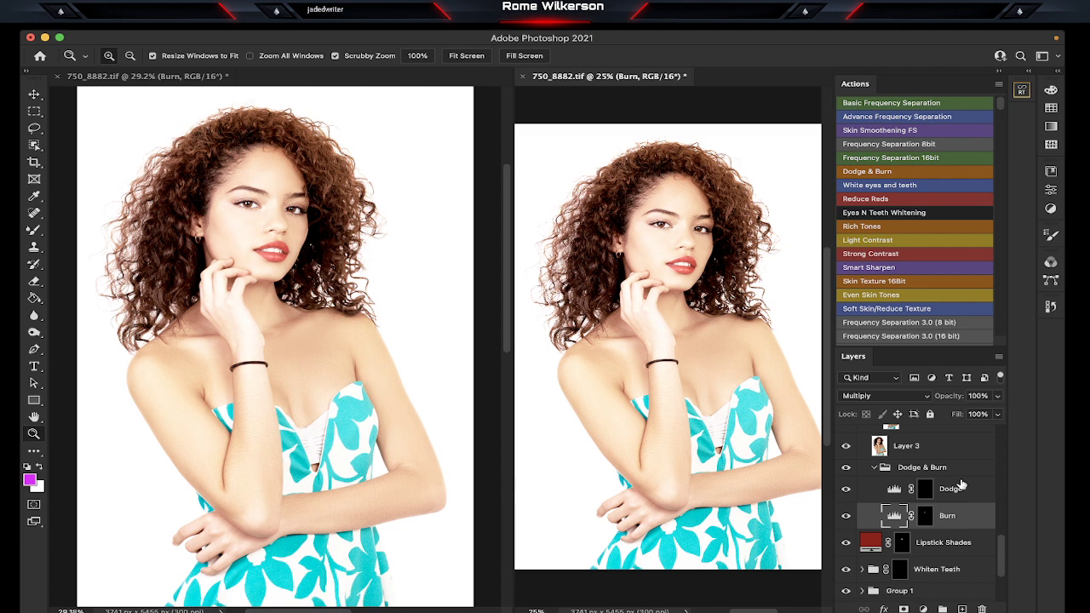
left_click(873, 468)
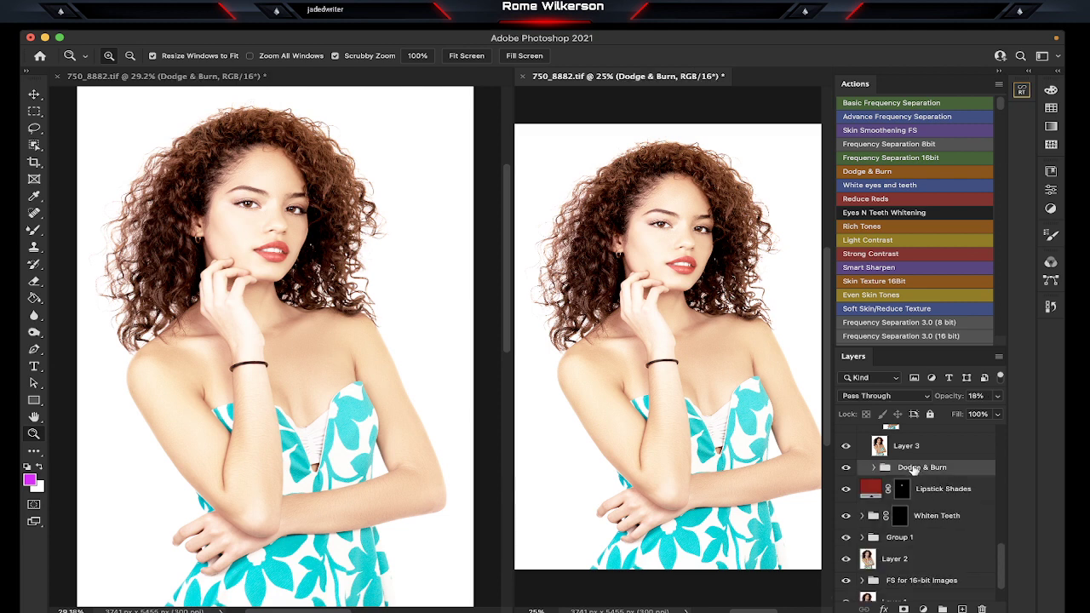
left_click(982, 608)
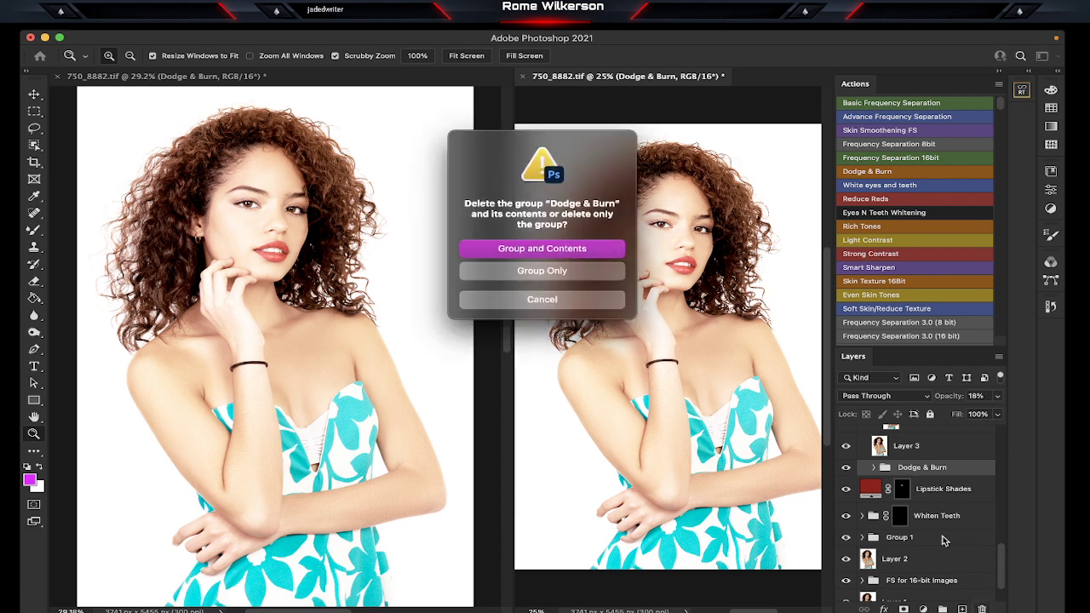
left_click(591, 250)
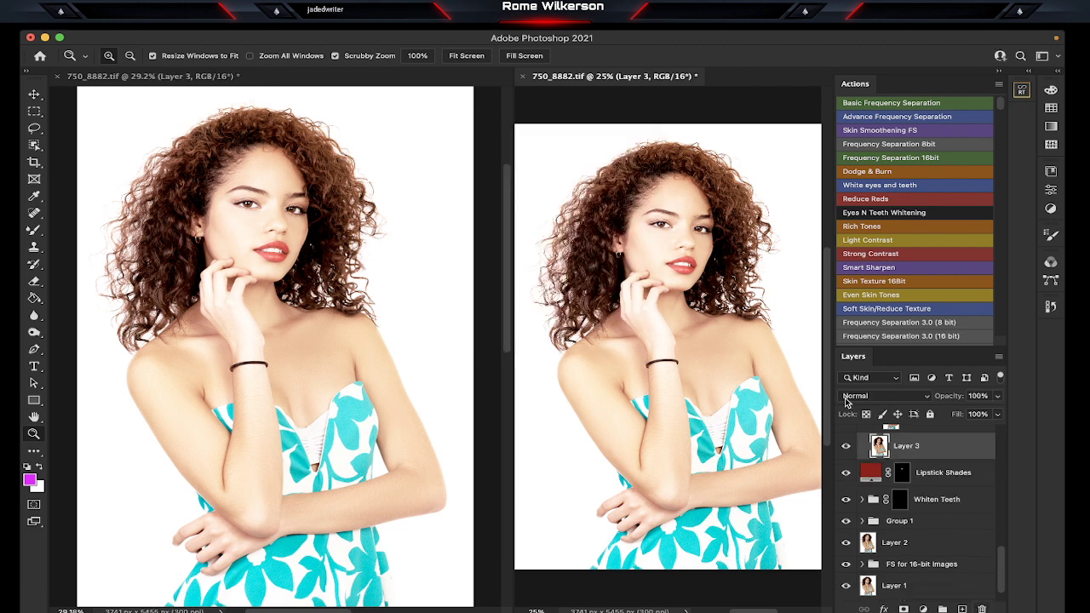
Step: Remove the Dodge layer's mask and then the Dodge layer itself
scroll(936, 486, "up", 5)
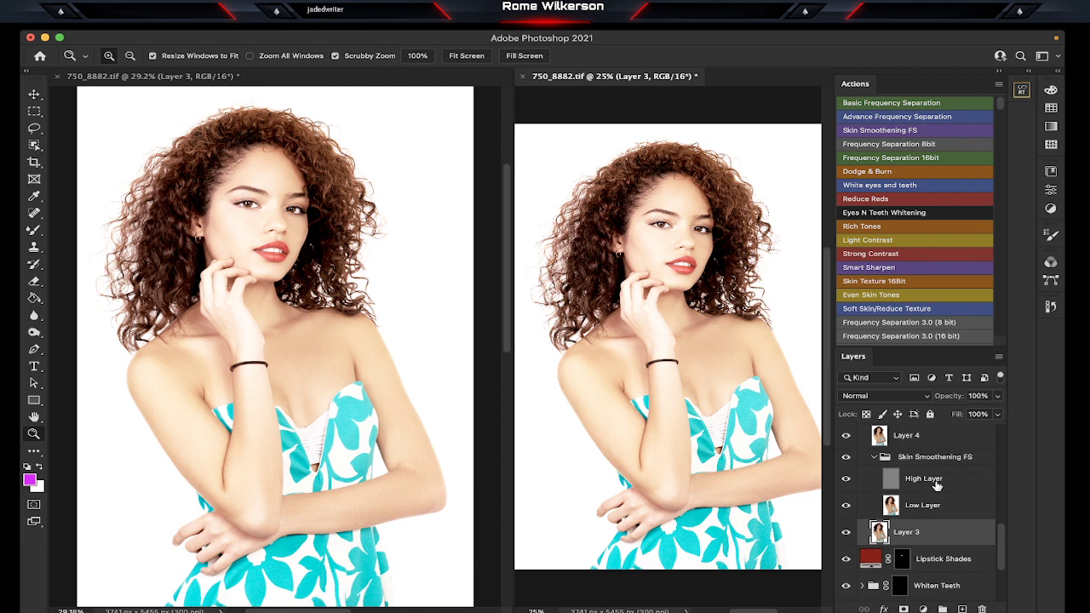
scroll(937, 484, "up", 5)
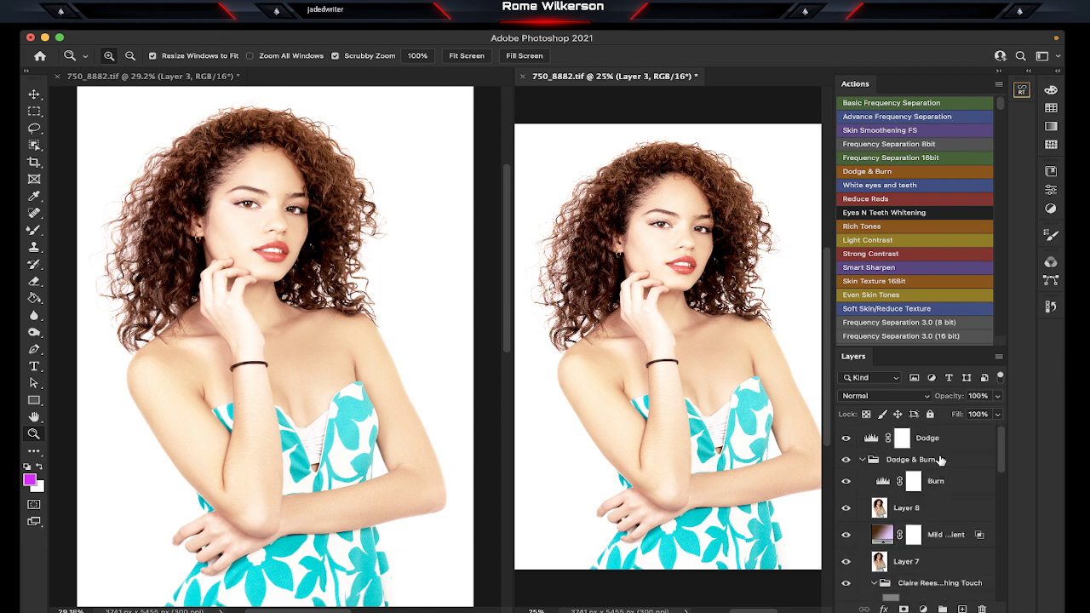
left_click(863, 460)
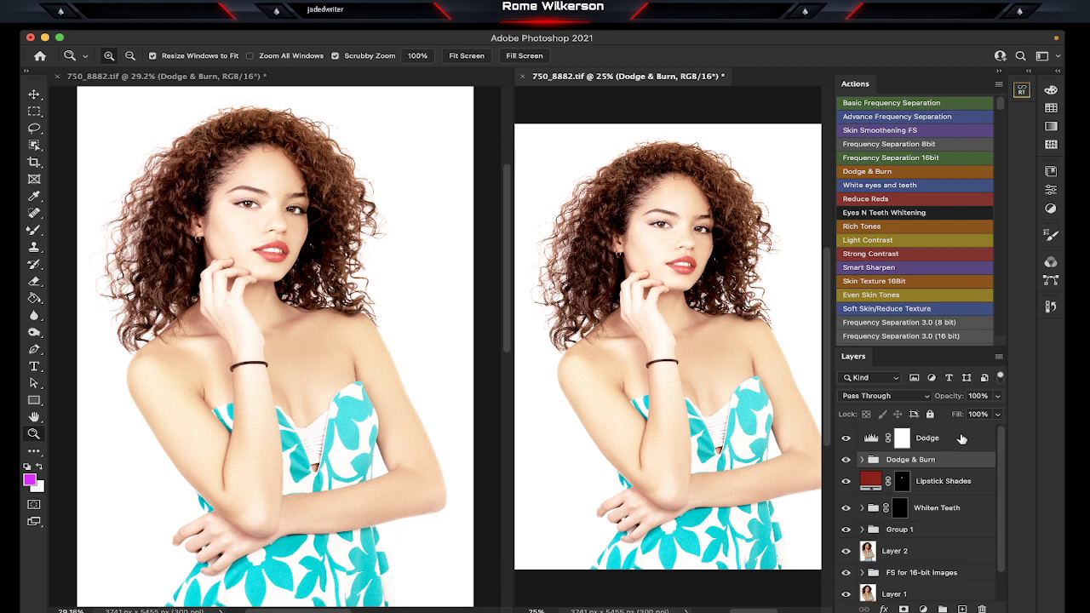
left_click(963, 440)
left_click(983, 610)
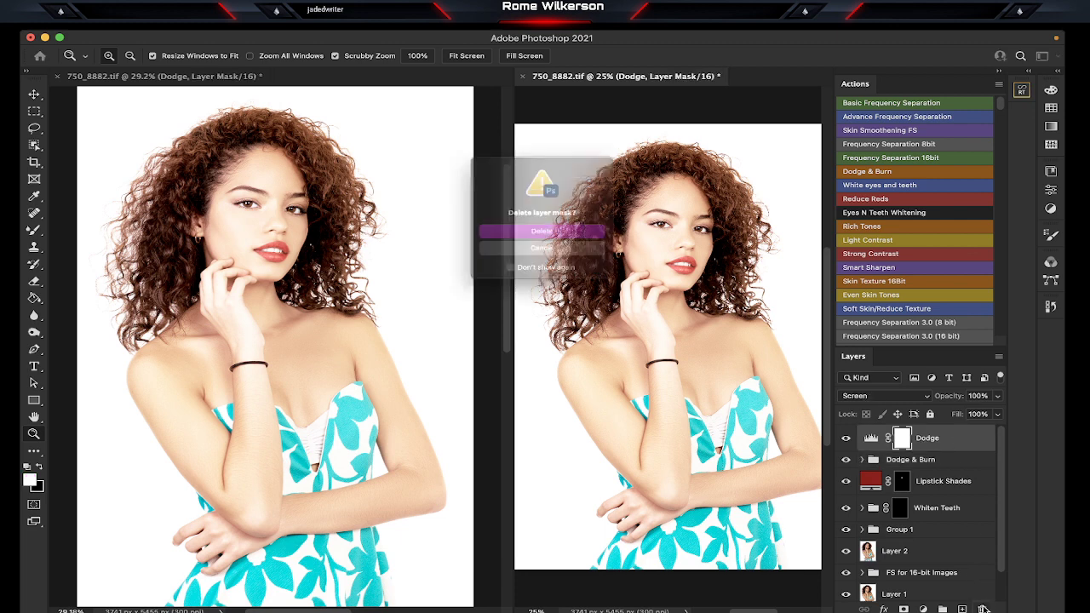
left_click(594, 235)
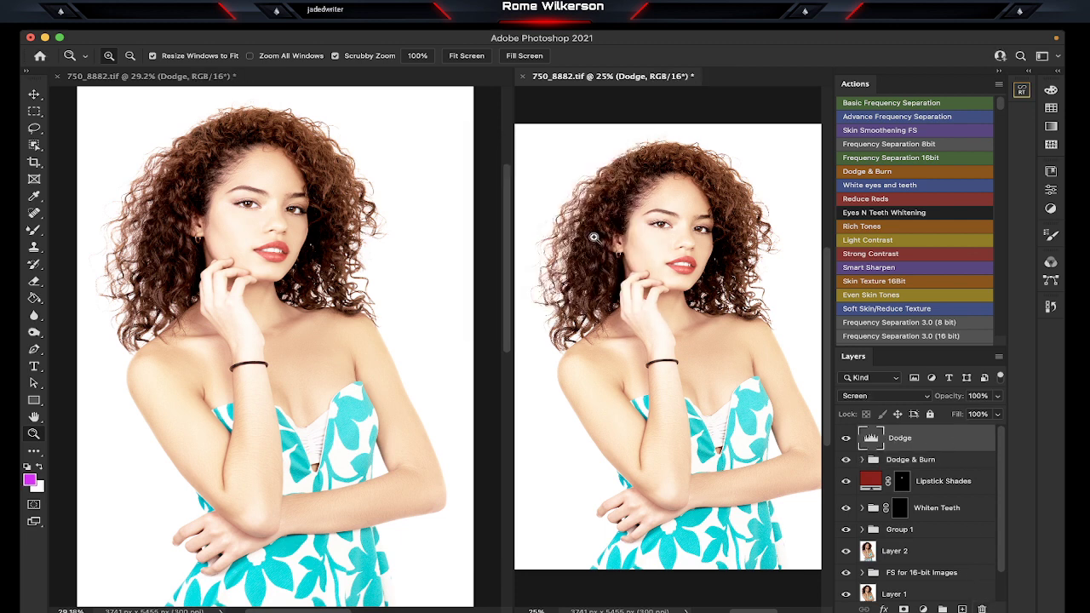
left_click(983, 610)
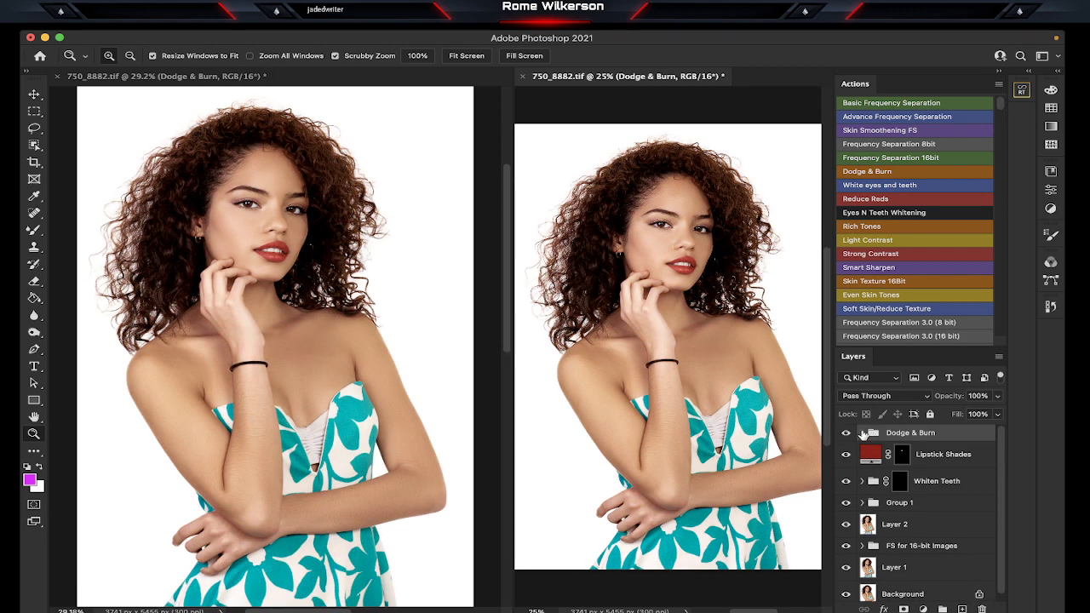
Step: Invert the Burn mask and paint over the hair with a 100 px brush
left_click(862, 432)
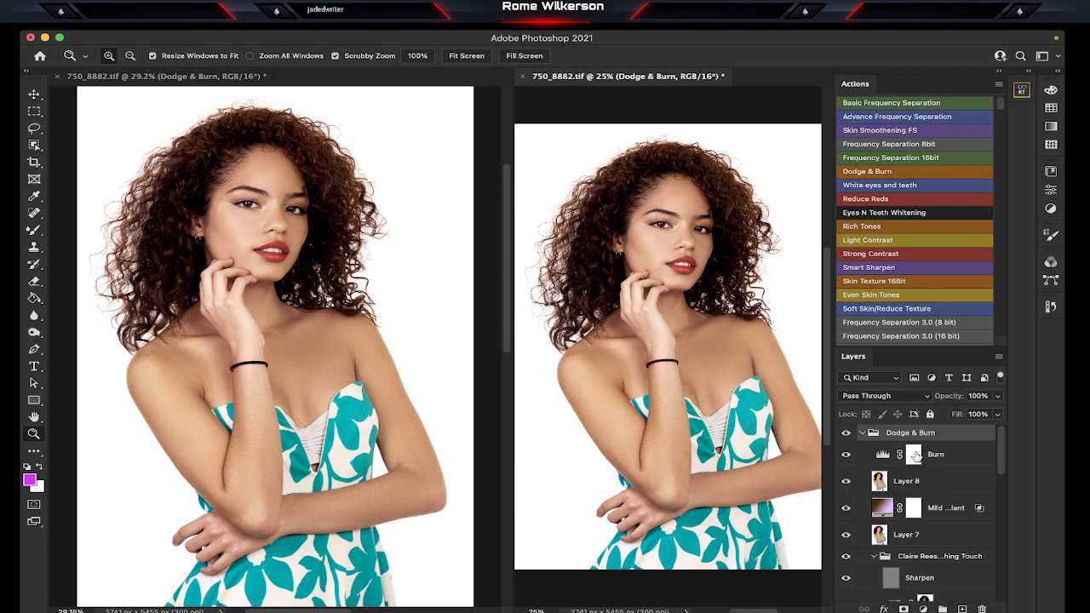
left_click(914, 455)
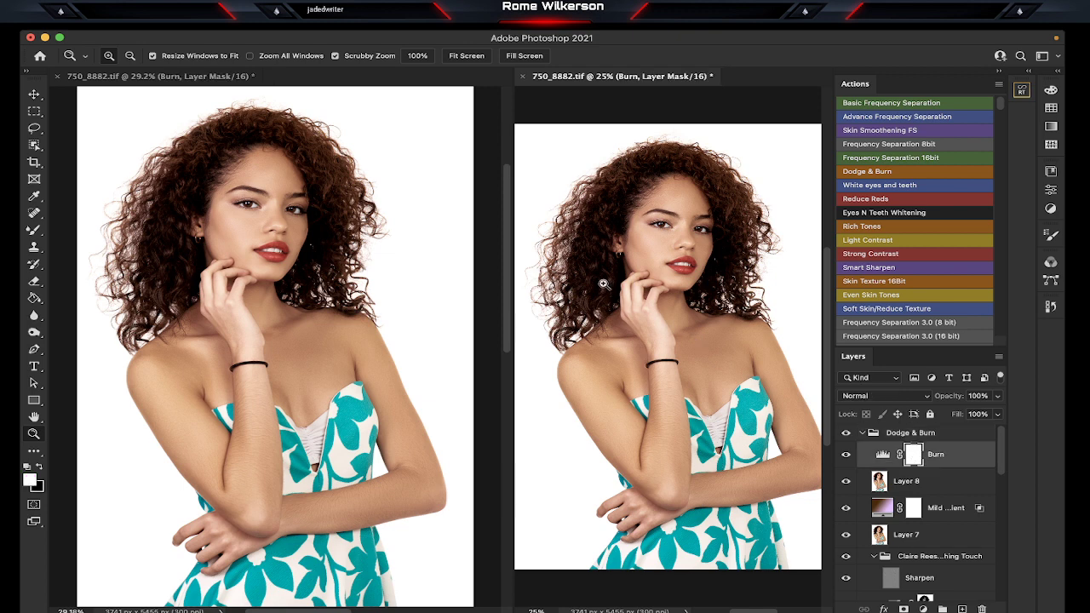
left_click(34, 230)
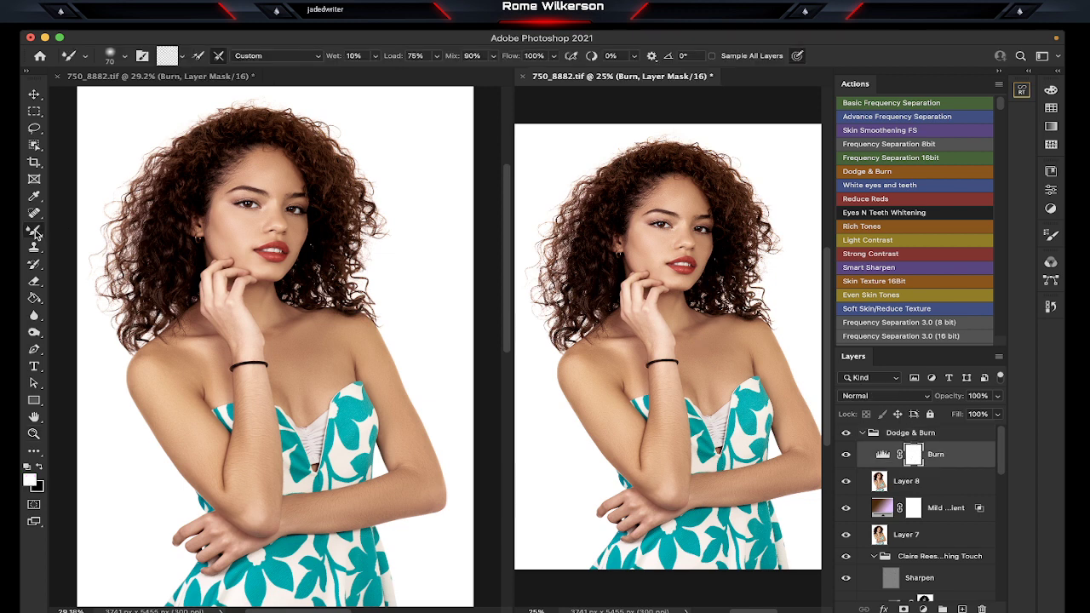
left_click(67, 230)
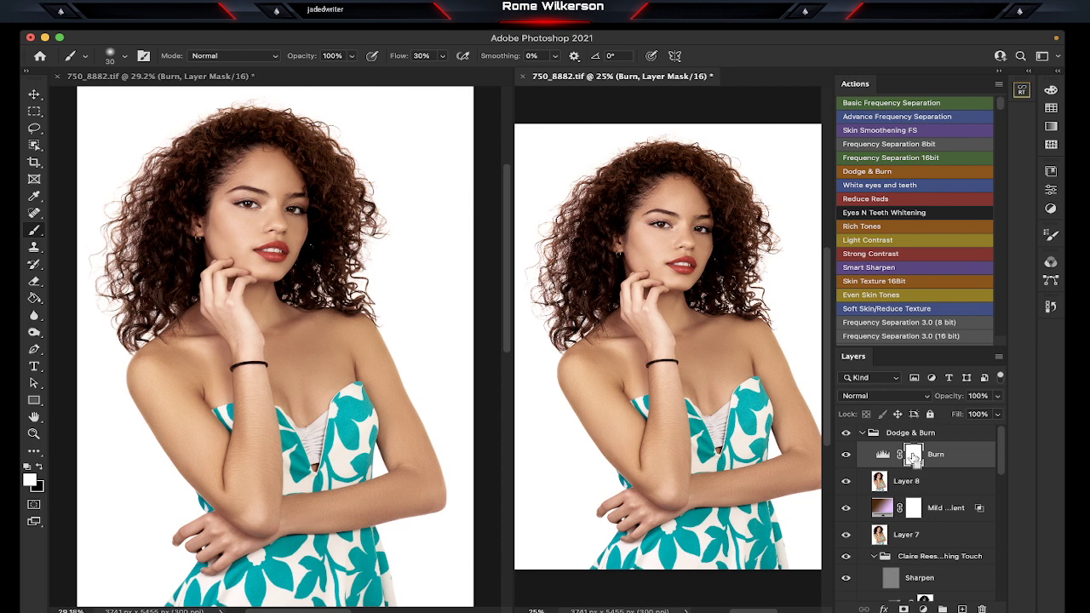
key("ctrl+i")
key("bracketright")
left_click(195, 258)
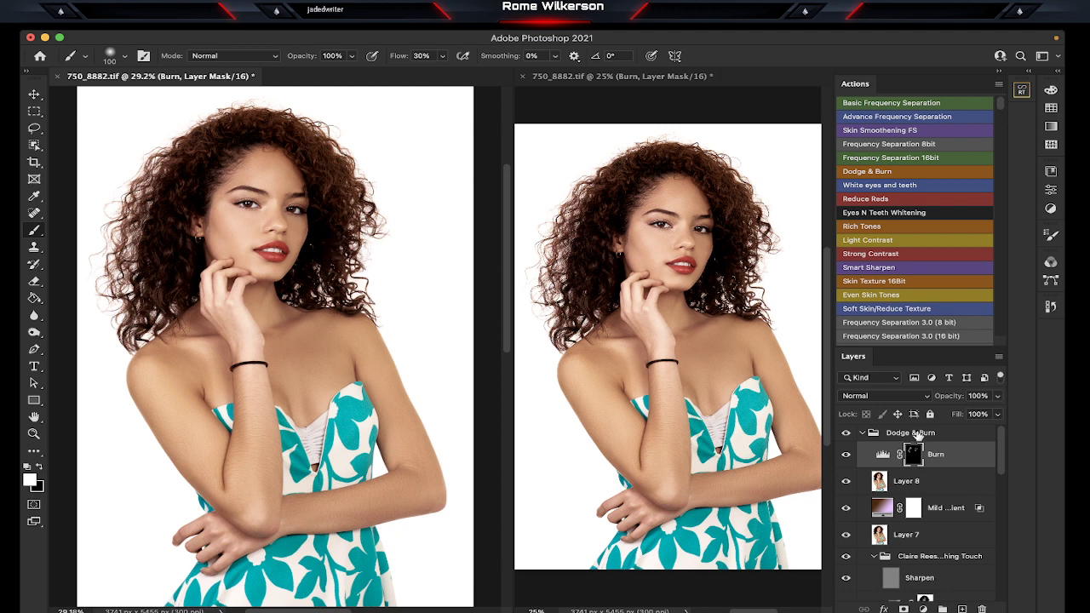
left_click(844, 434)
left_click(845, 434)
Step: Flatten the image to one Background layer, then scroll the Actions panel to the NBP actions
left_click(999, 357)
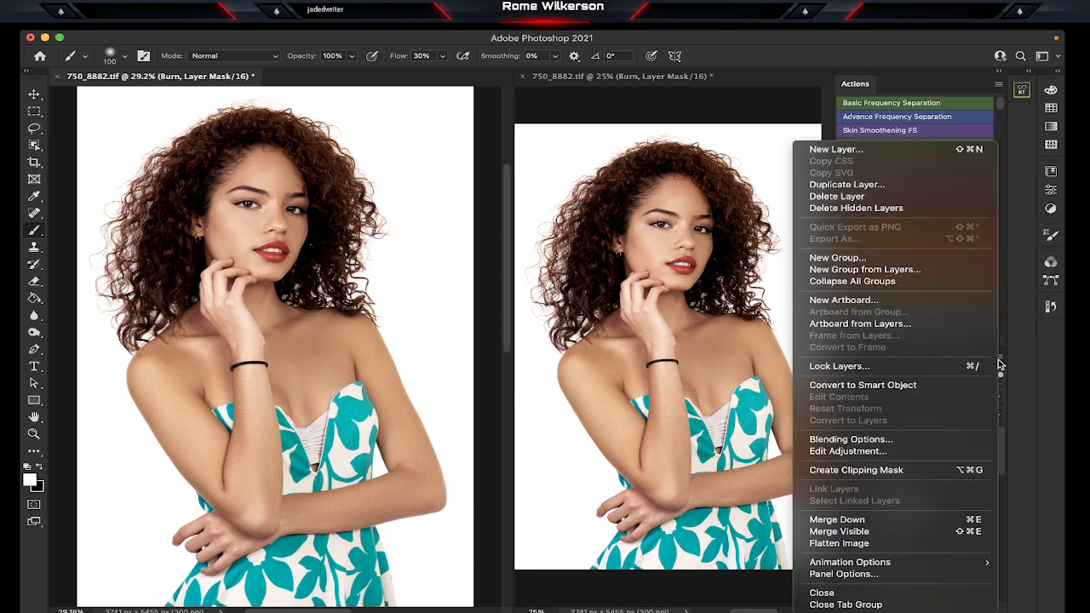
left_click(895, 546)
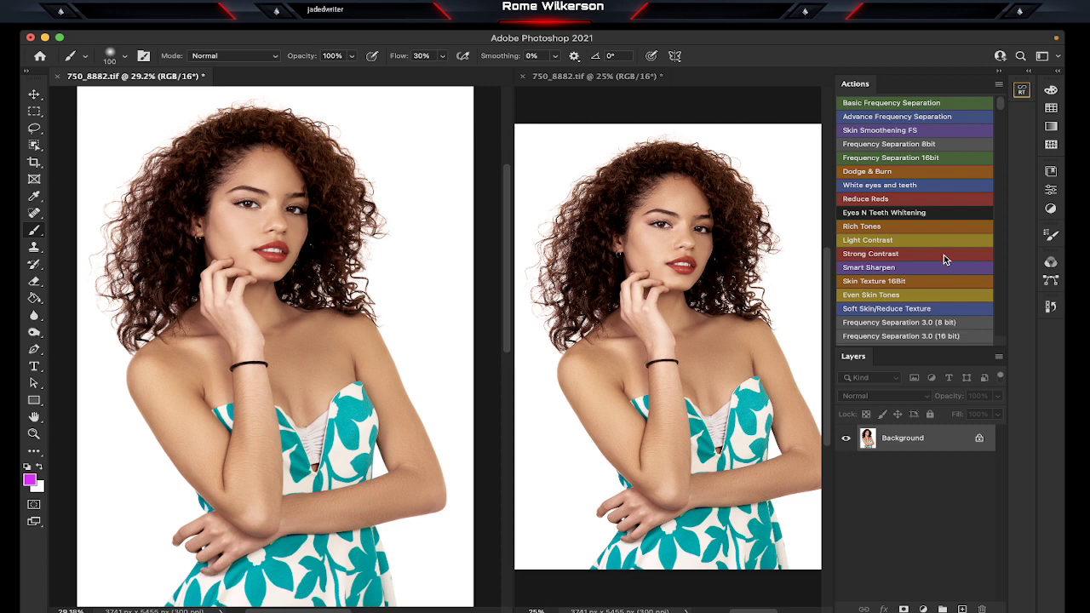
scroll(944, 259, "down", 5)
scroll(944, 259, "down", 5)
scroll(944, 259, "down", 5)
scroll(943, 259, "down", 5)
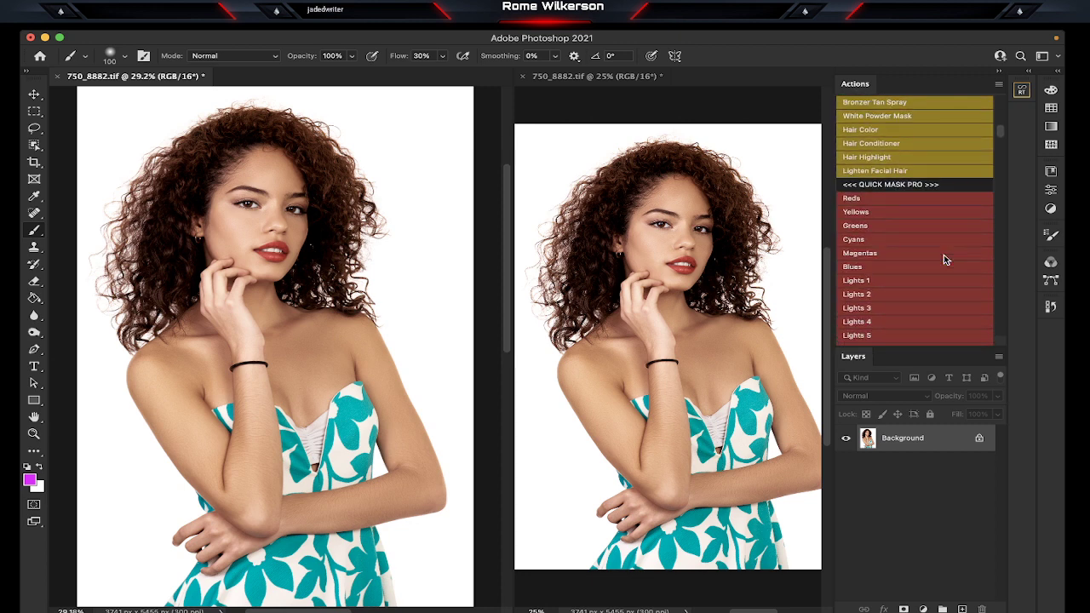
scroll(943, 259, "down", 3)
scroll(944, 258, "down", 5)
scroll(943, 259, "down", 5)
scroll(944, 259, "down", 5)
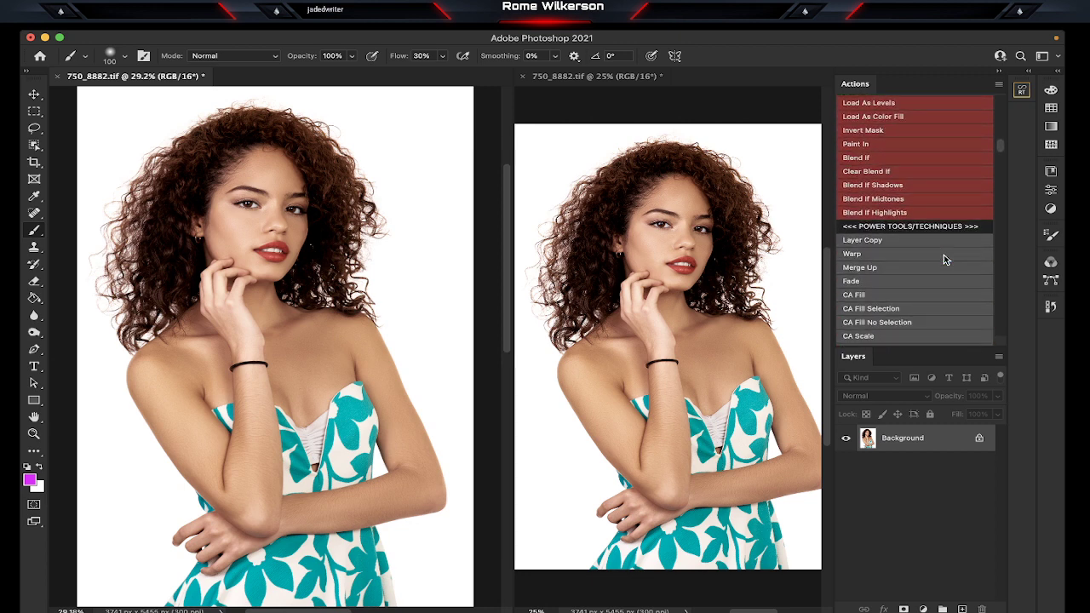
scroll(944, 259, "down", 5)
scroll(944, 259, "down", 3)
scroll(943, 258, "down", 1)
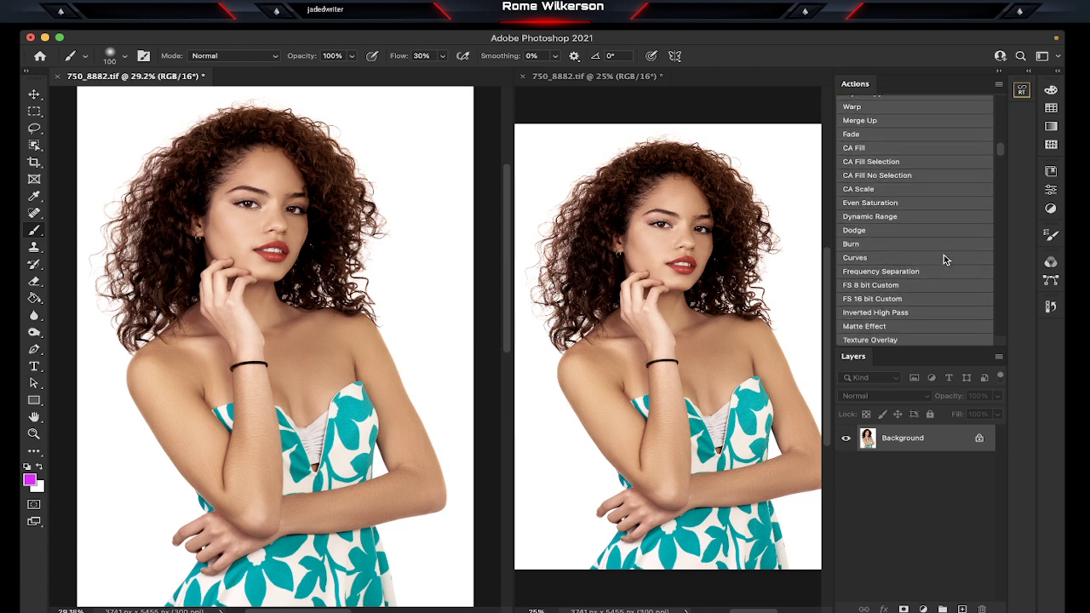
scroll(943, 259, "down", 1)
scroll(943, 259, "down", 1)
scroll(944, 259, "down", 2)
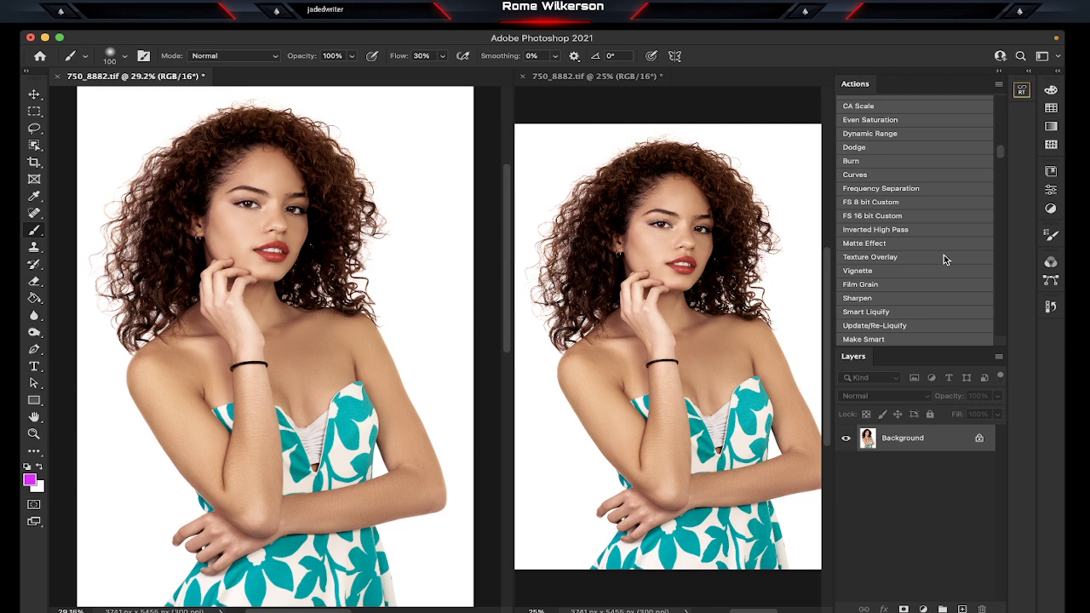
scroll(943, 259, "down", 1)
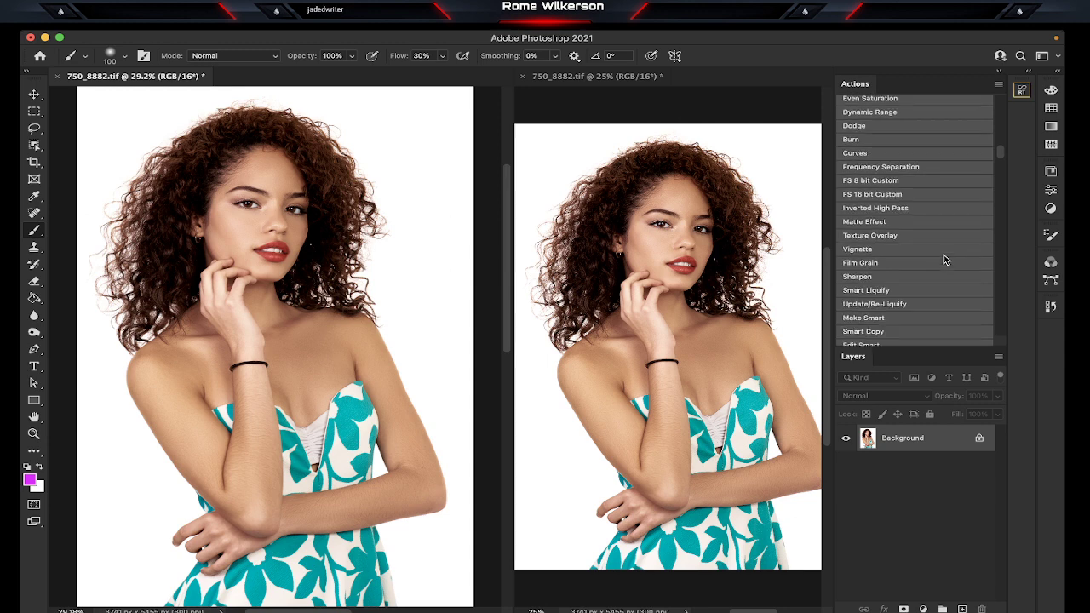
scroll(943, 259, "down", 1)
scroll(944, 259, "down", 1)
scroll(944, 259, "down", 1)
scroll(943, 259, "down", 1)
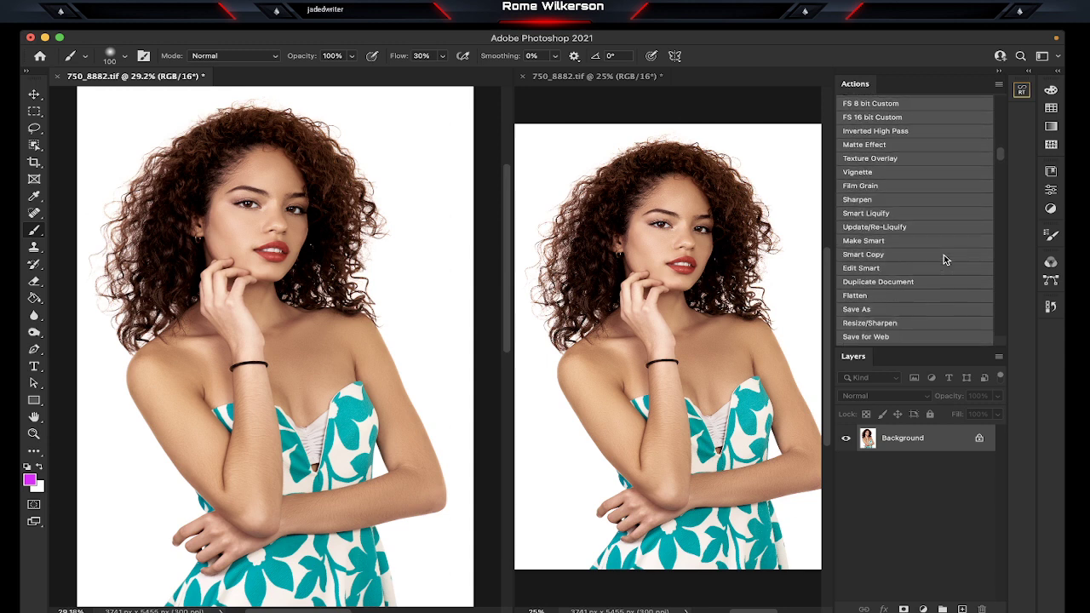
scroll(943, 259, "down", 1)
scroll(944, 259, "down", 1)
scroll(943, 258, "down", 1)
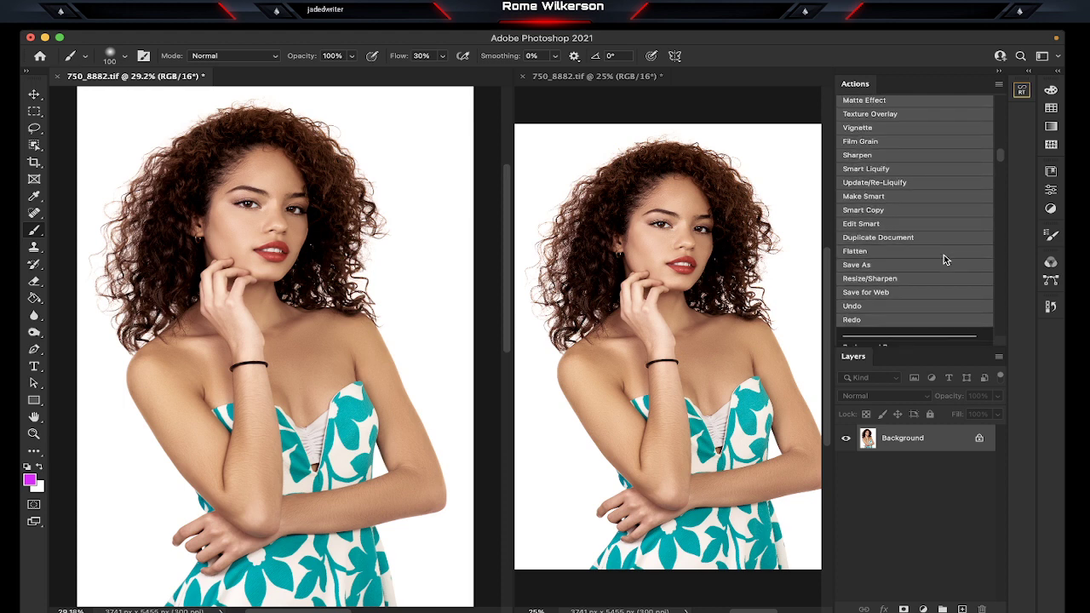
scroll(943, 259, "down", 1)
scroll(944, 259, "down", 2)
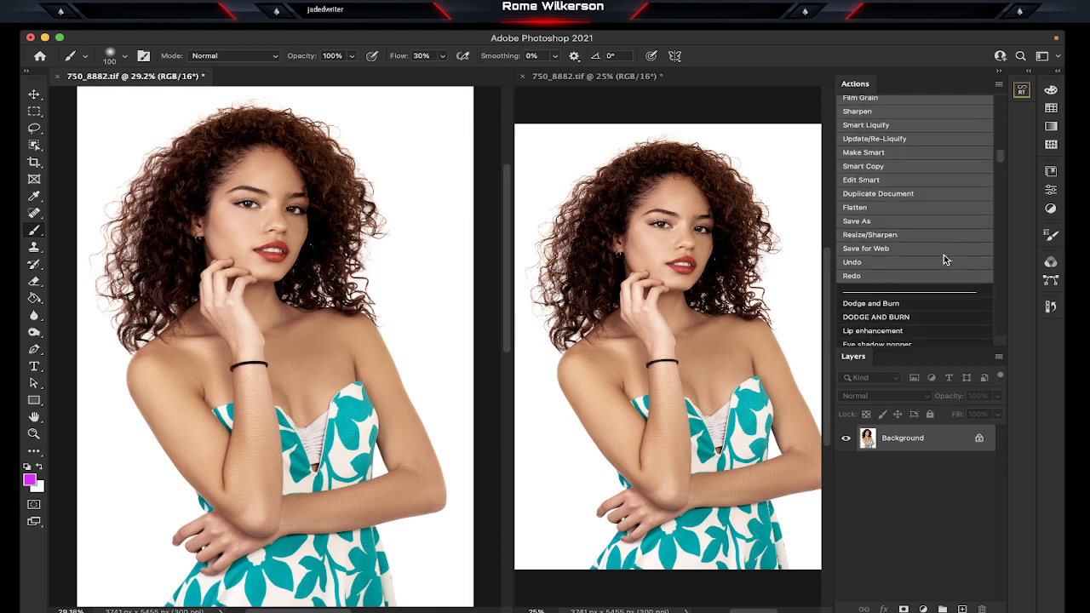
scroll(944, 259, "down", 2)
scroll(944, 259, "down", 1)
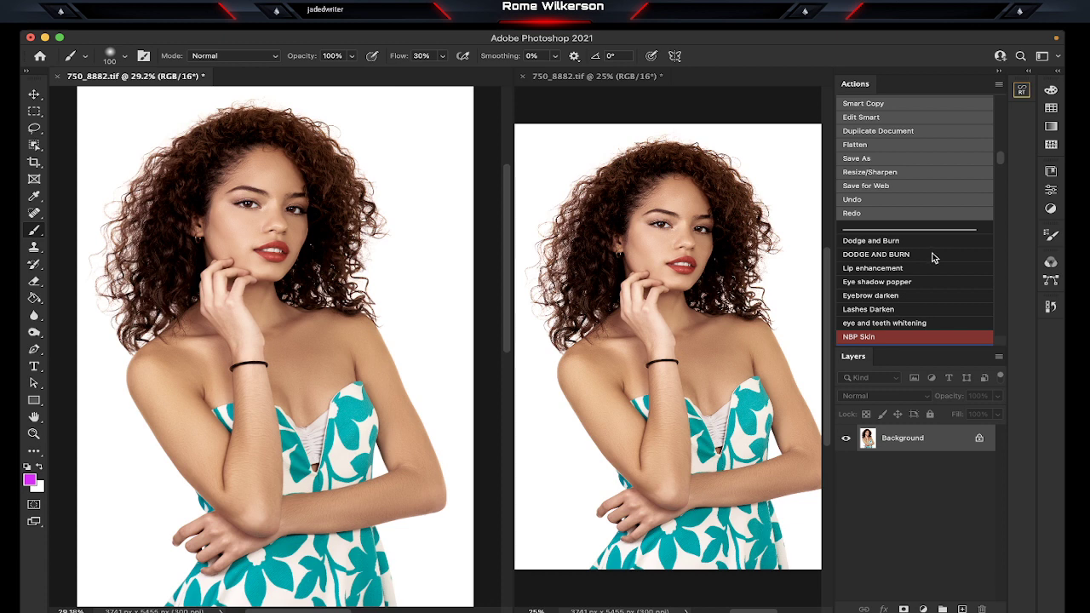
scroll(933, 257, "down", 1)
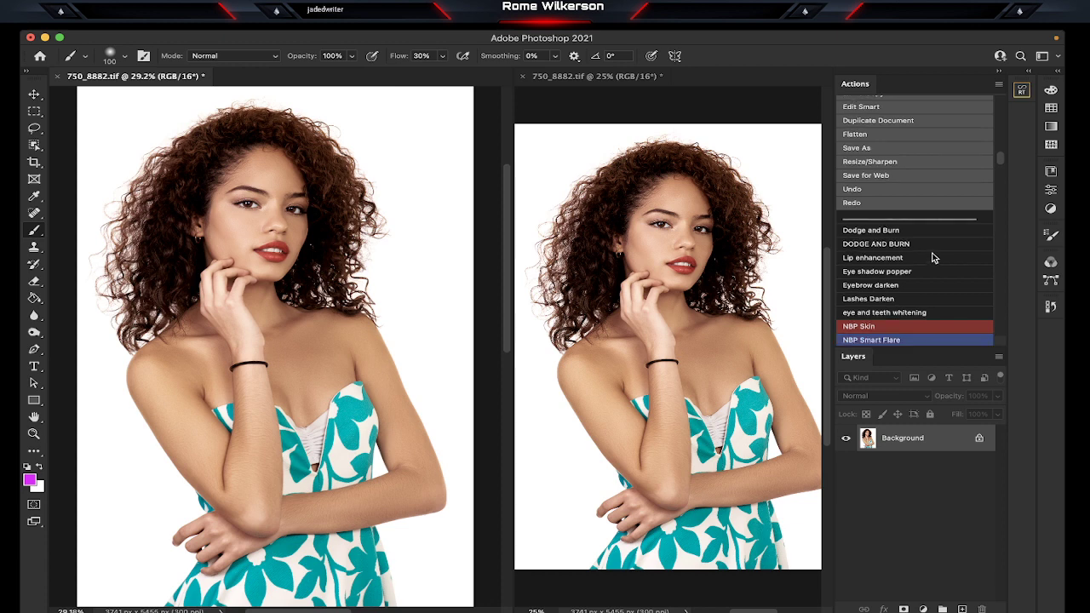
Step: Run the skin action to add masked Group 1, and zoom in on the chin
left_click(929, 259)
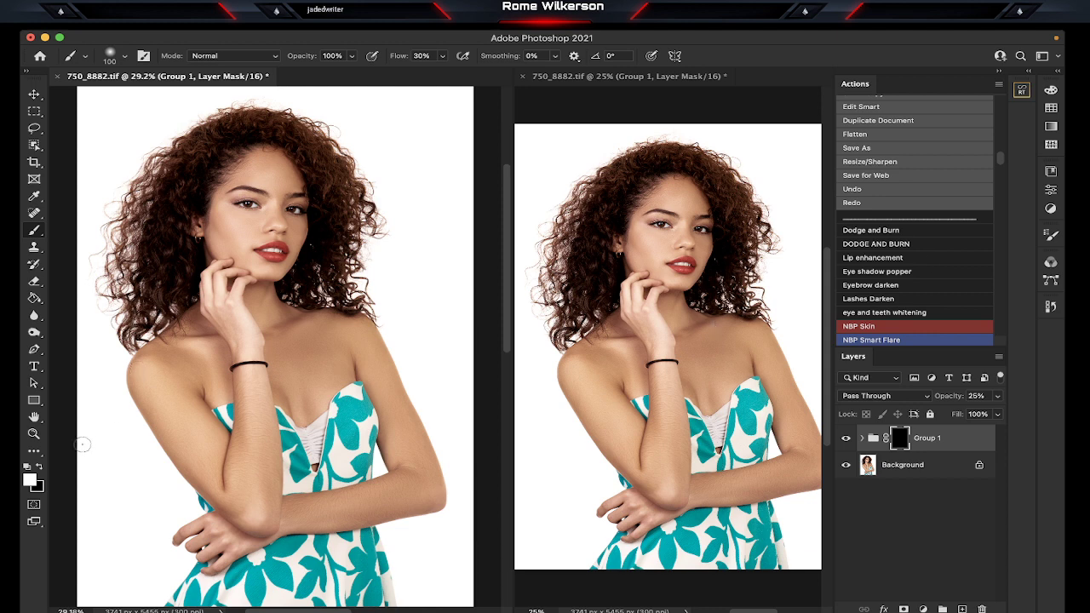
left_click(34, 433)
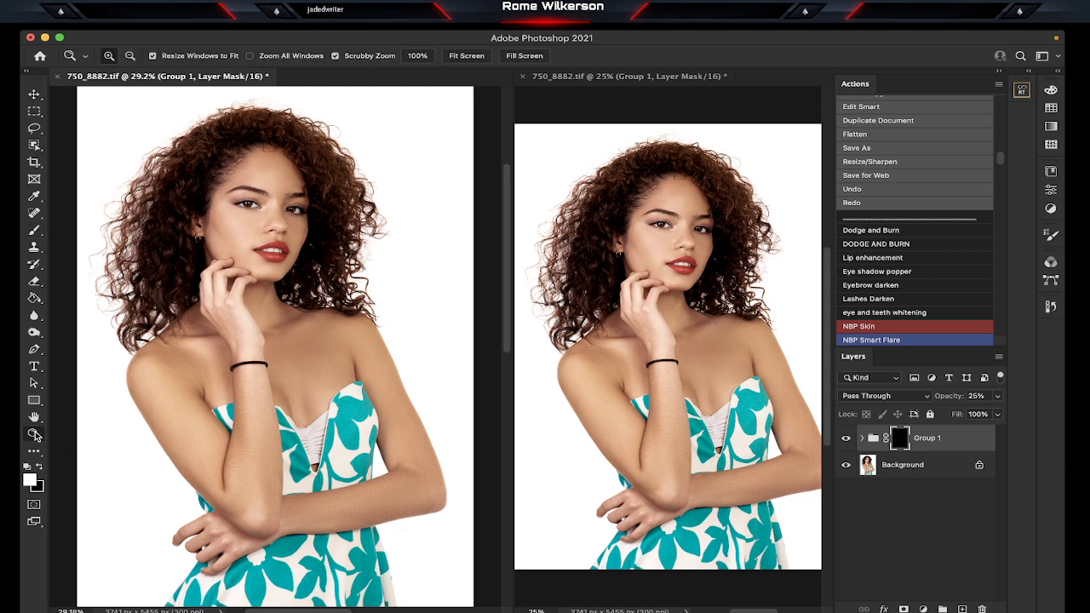
left_click(266, 270)
left_click(266, 269)
left_click(266, 269)
left_click(266, 269)
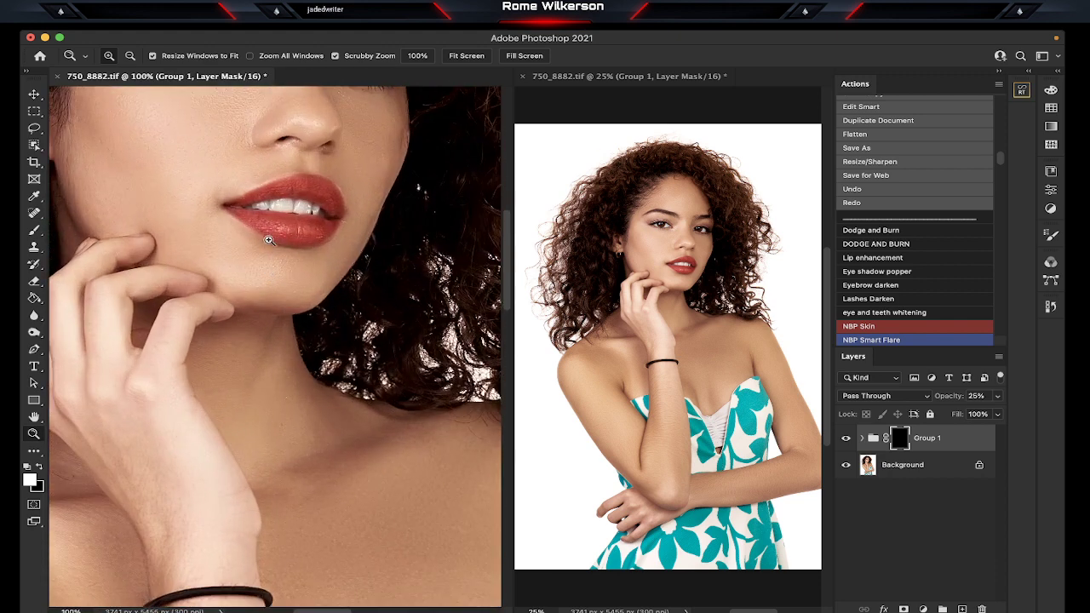
scroll(269, 239, "up", 2)
scroll(269, 239, "up", 1)
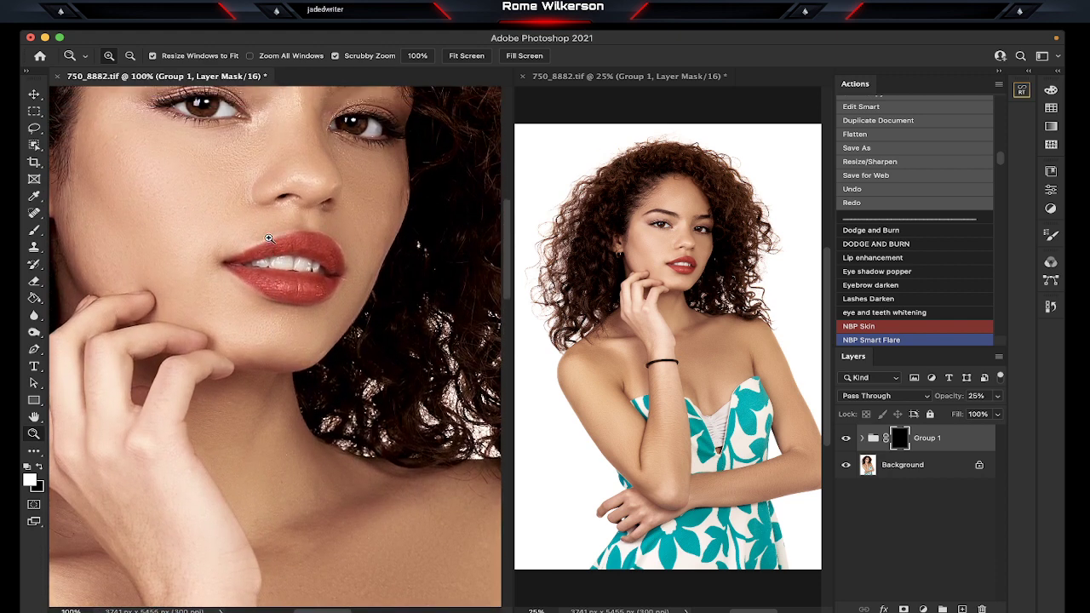
Step: Paint the effect along the lower lip with a size-40 brush, then check it at 100%
left_click(34, 230)
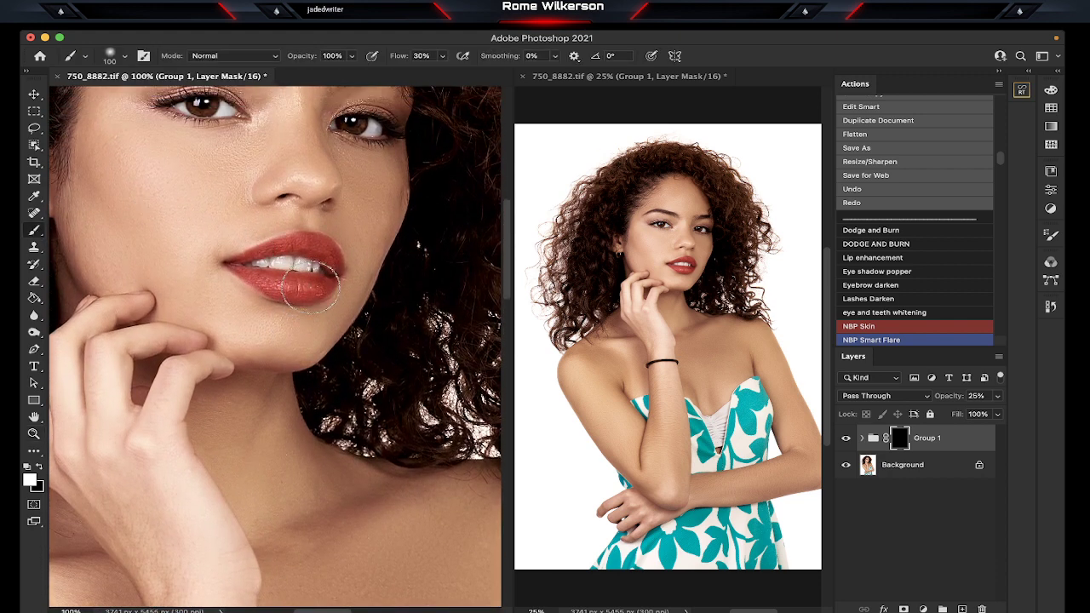
key("bracketleft")
key("bracketleft")
key("bracketleft")
key("bracketleft")
key("bracketleft")
key("bracketleft")
mouse_move(325, 281)
left_mouse_down()
mouse_move(256, 285)
mouse_move(247, 270)
mouse_move(311, 280)
mouse_move(337, 259)
mouse_move(307, 241)
mouse_move(242, 261)
mouse_move(307, 246)
left_mouse_up()
scroll(375, 353, "down", 1)
scroll(375, 354, "down", 1)
scroll(375, 354, "down", 1)
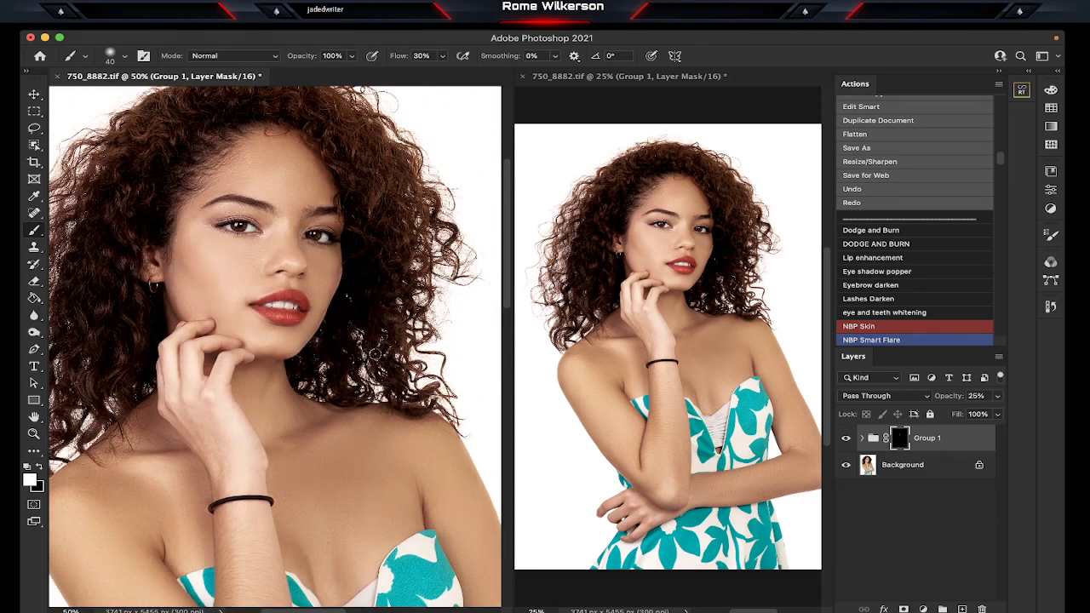
scroll(375, 354, "down", 1)
scroll(375, 354, "left", 2)
scroll(375, 354, "down", 1)
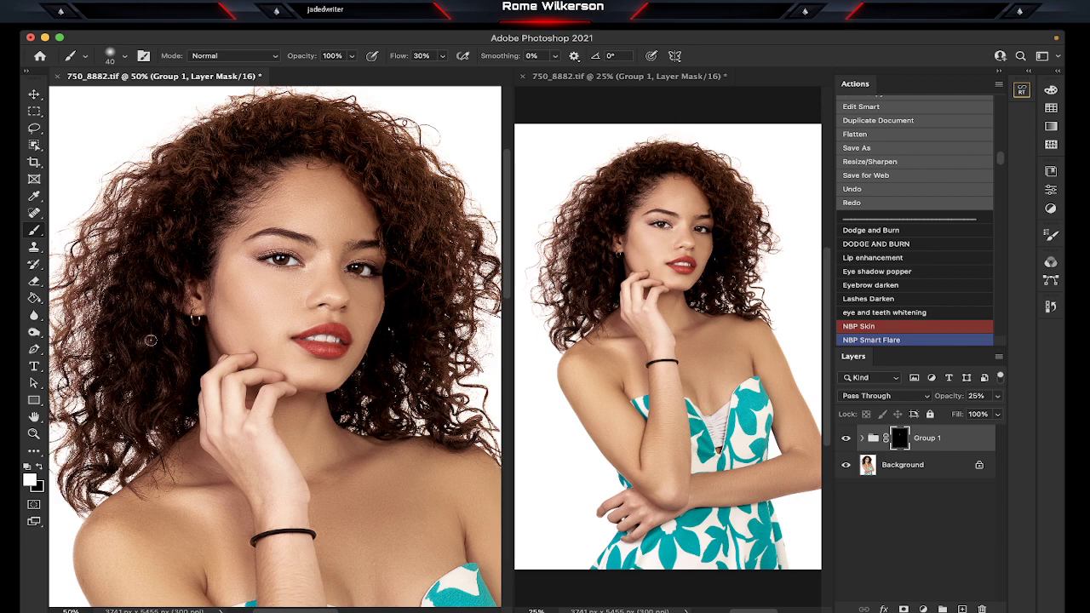
left_click(34, 434)
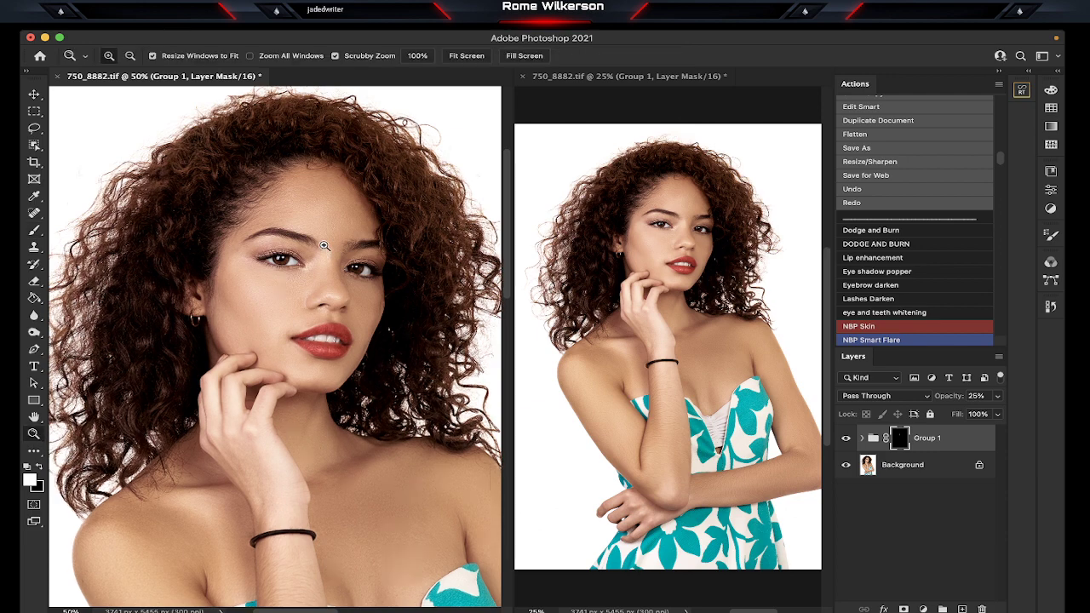
left_click(324, 246)
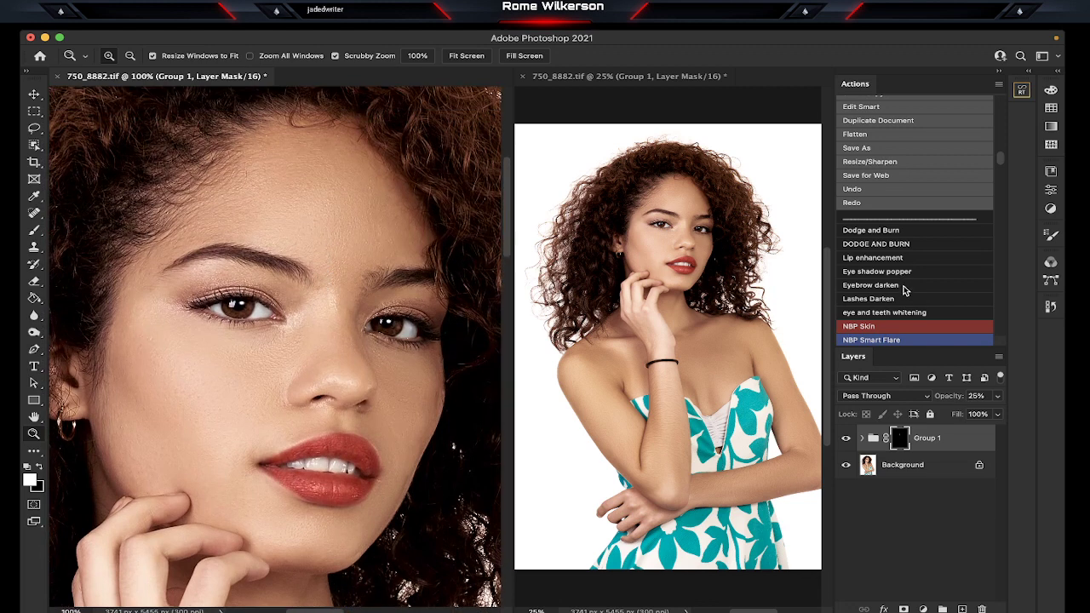
Step: Run Eyebrow darken, paint the brows with a size-25 brush, and toggle Group 2 to compare
left_click(905, 287)
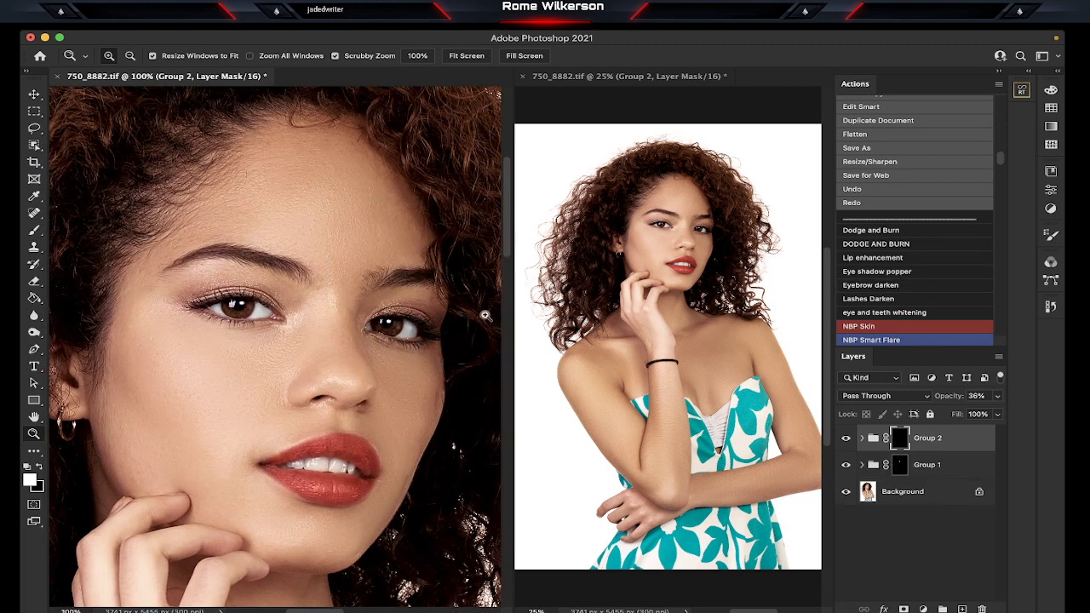
left_click(35, 230)
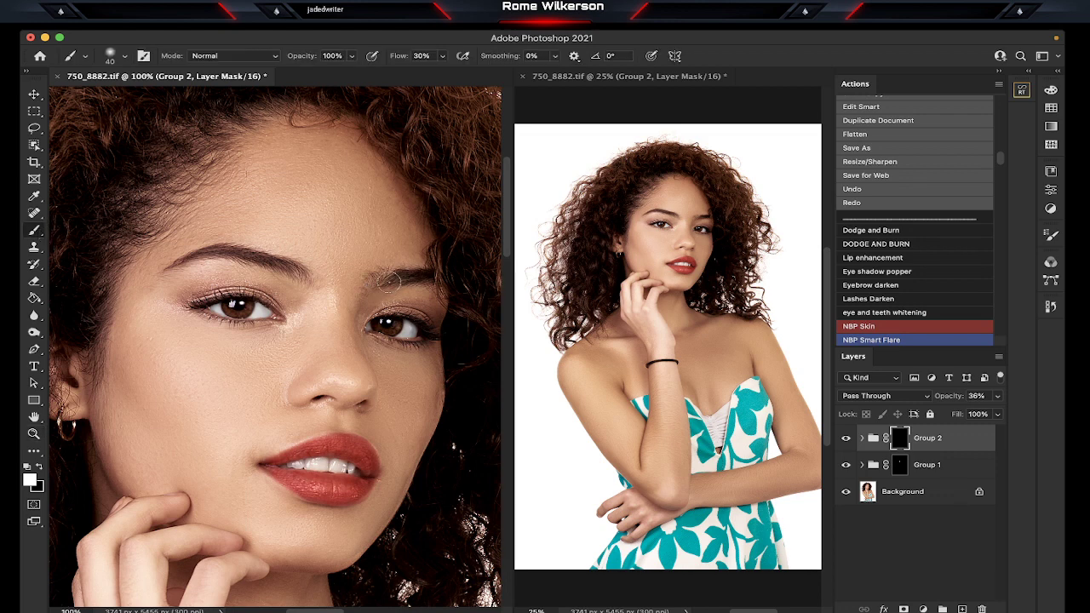
key("bracketleft")
key("bracketleft")
key("bracketleft")
left_click(847, 439)
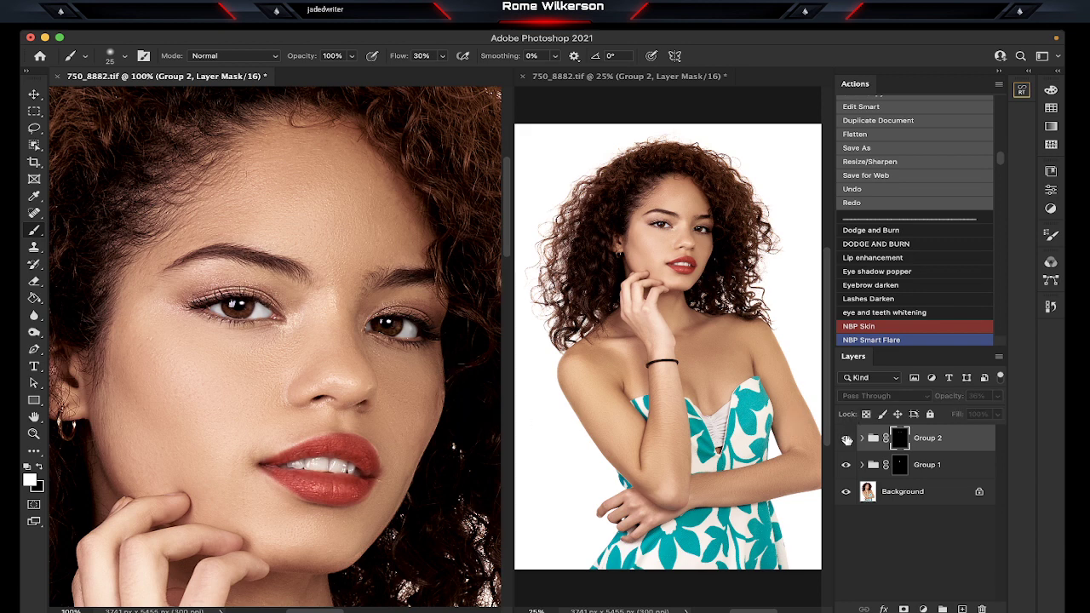
left_click(847, 439)
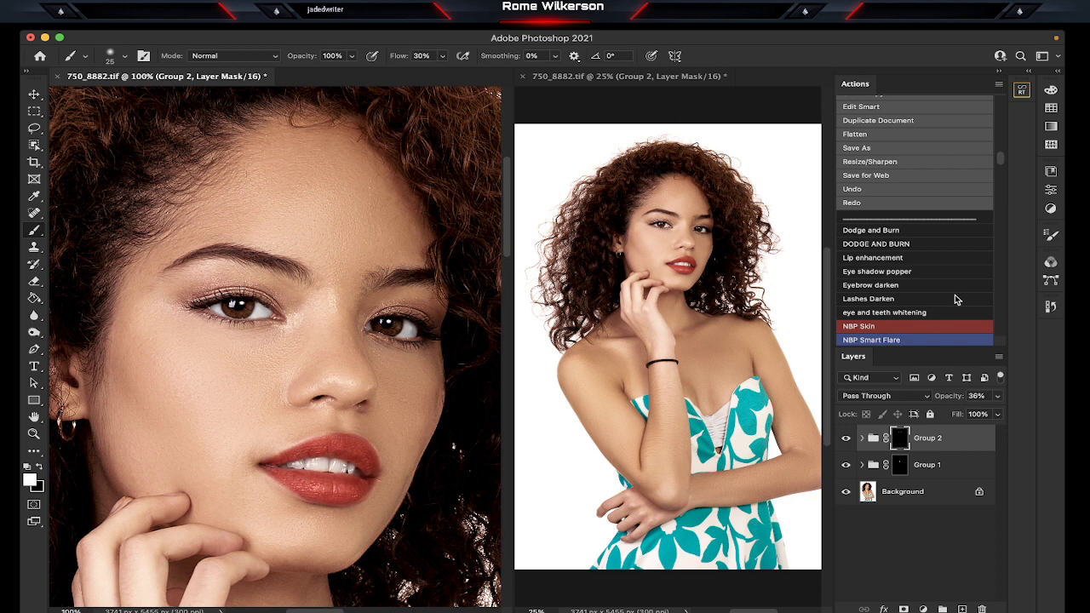
Step: Run the Eye shadow popper action to add Group 3 with a Vibrance 2 layer
left_click(912, 275)
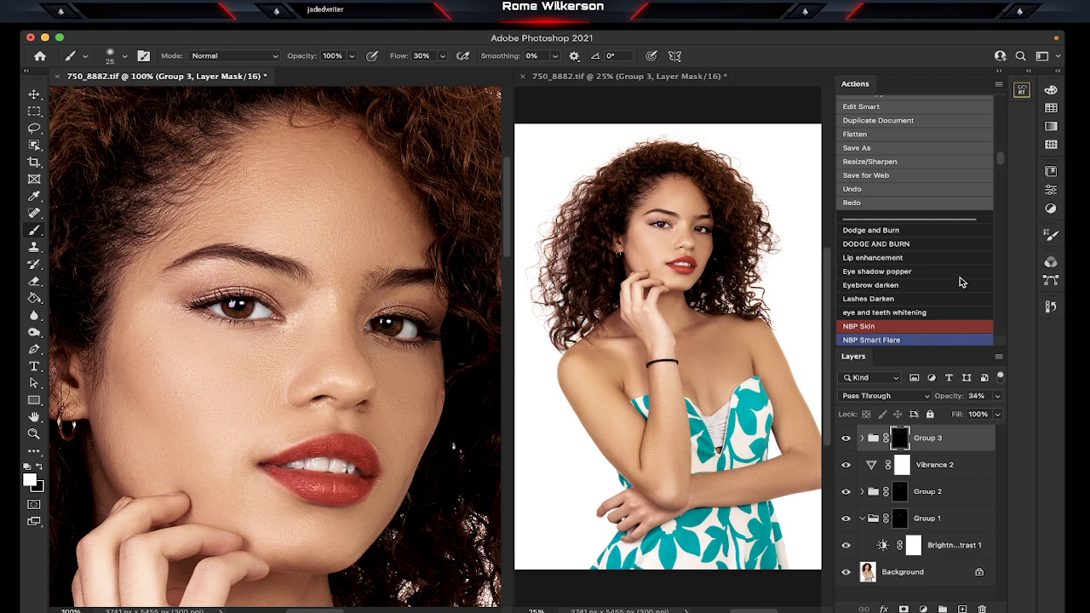
scroll(961, 285, "down", 5)
scroll(961, 282, "down", 2)
scroll(960, 281, "down", 2)
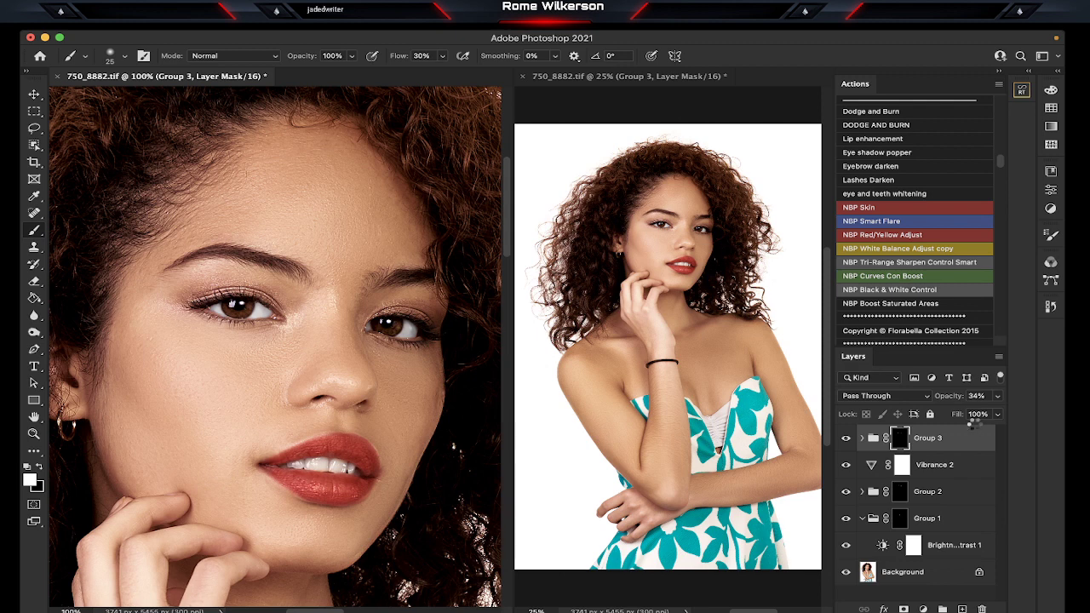
Step: Stamp all visible layers into a new merged Layer 1 with Cmd+Opt+Shift+E
key("ctrl+alt+shift+e")
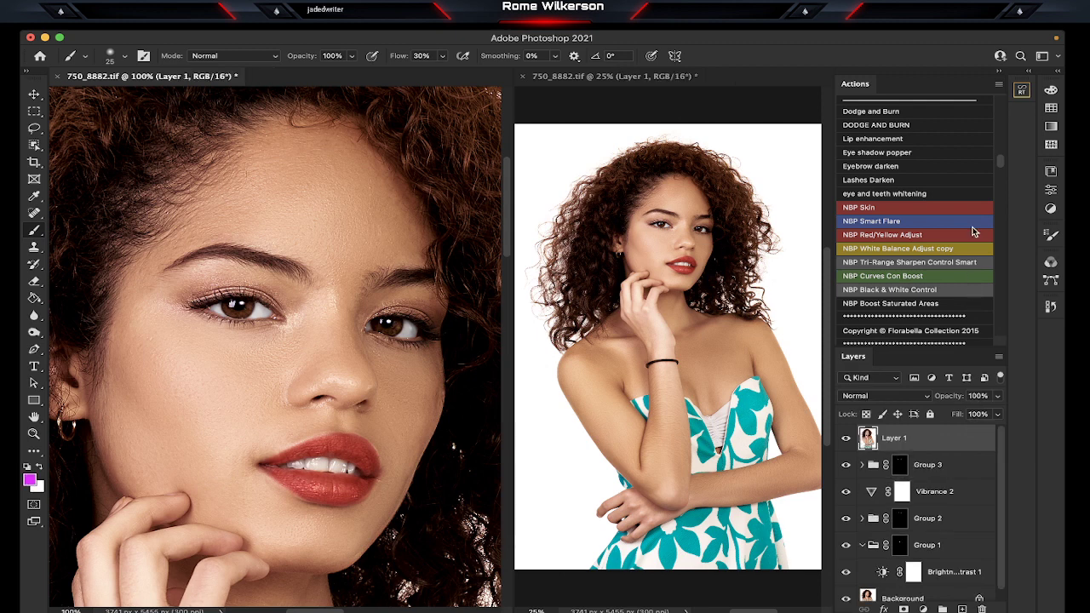
scroll(974, 233, "down", 2)
scroll(973, 231, "up", 1)
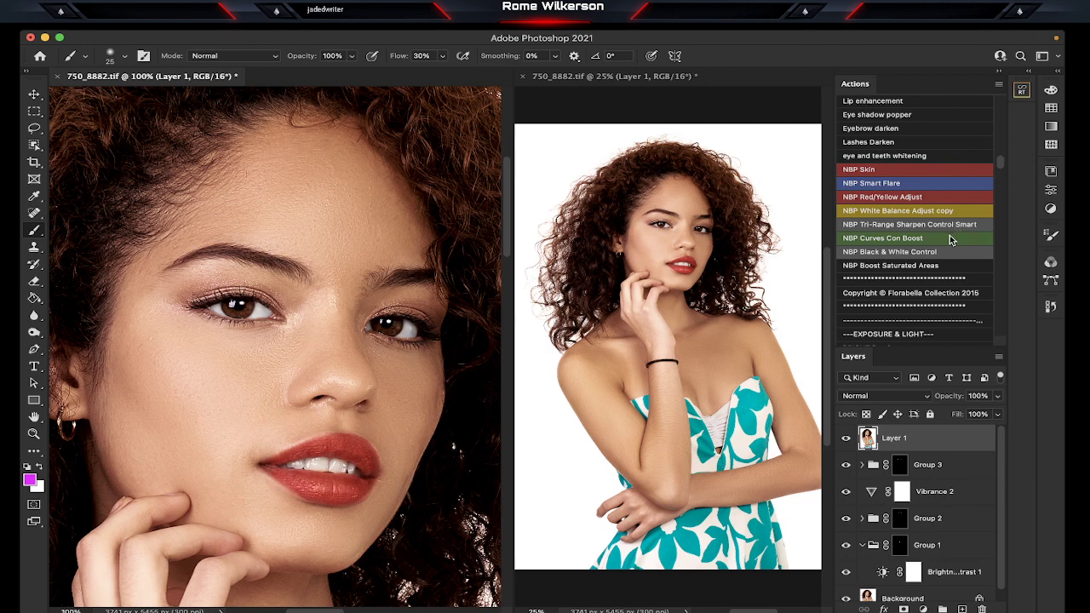
Step: Run the NBP Curves Con Boost action past its message and inspect the group's layers
left_click(952, 240)
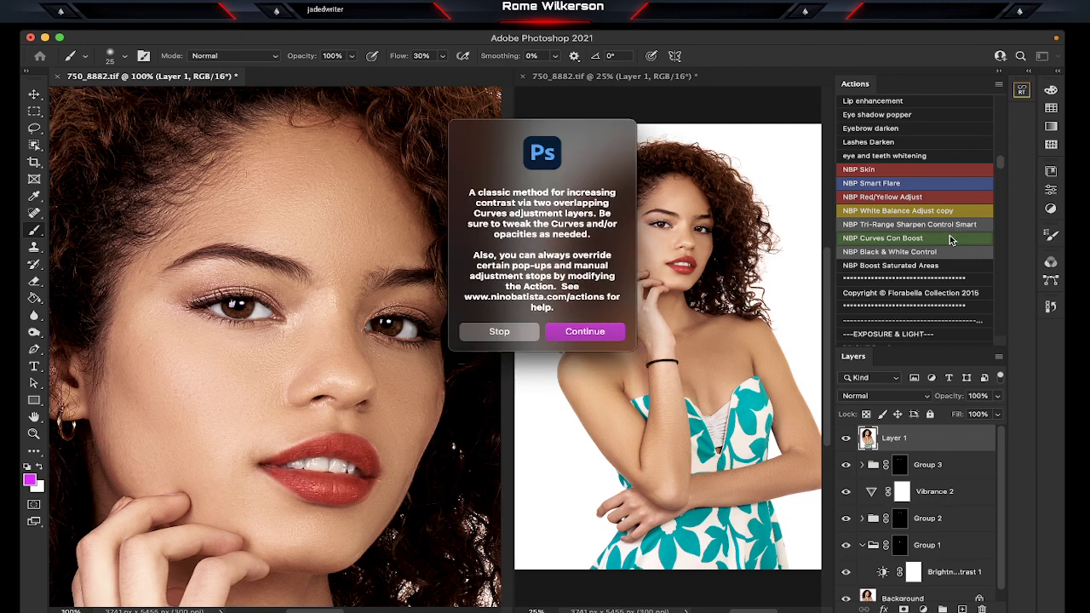
left_click(606, 334)
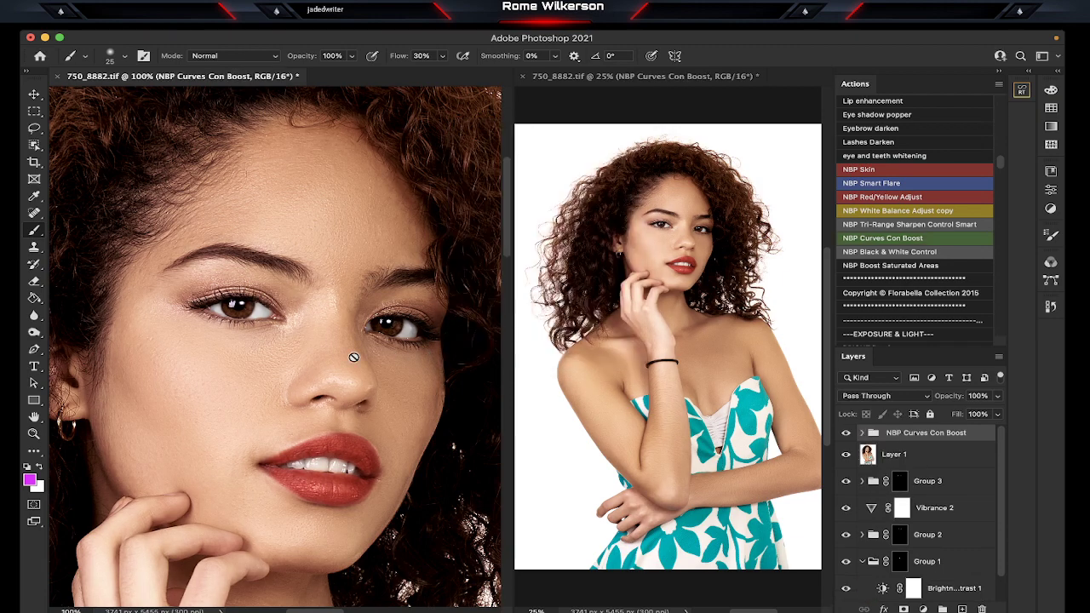
scroll(353, 357, "left", 3)
scroll(354, 356, "up", 1)
scroll(354, 357, "up", 2)
scroll(354, 356, "left", 1)
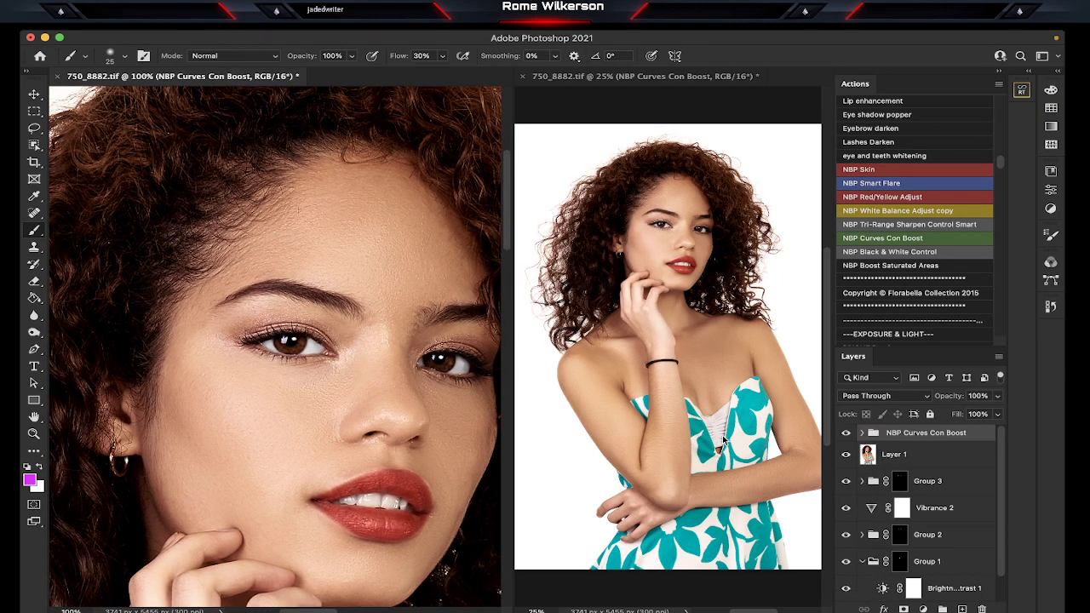
left_click(862, 433)
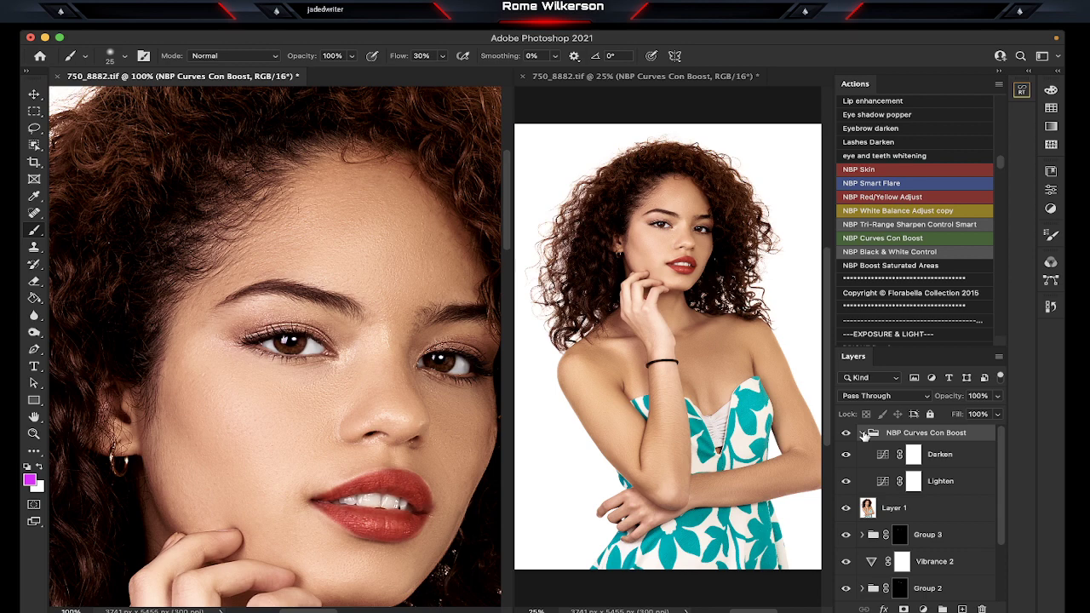
left_click(863, 433)
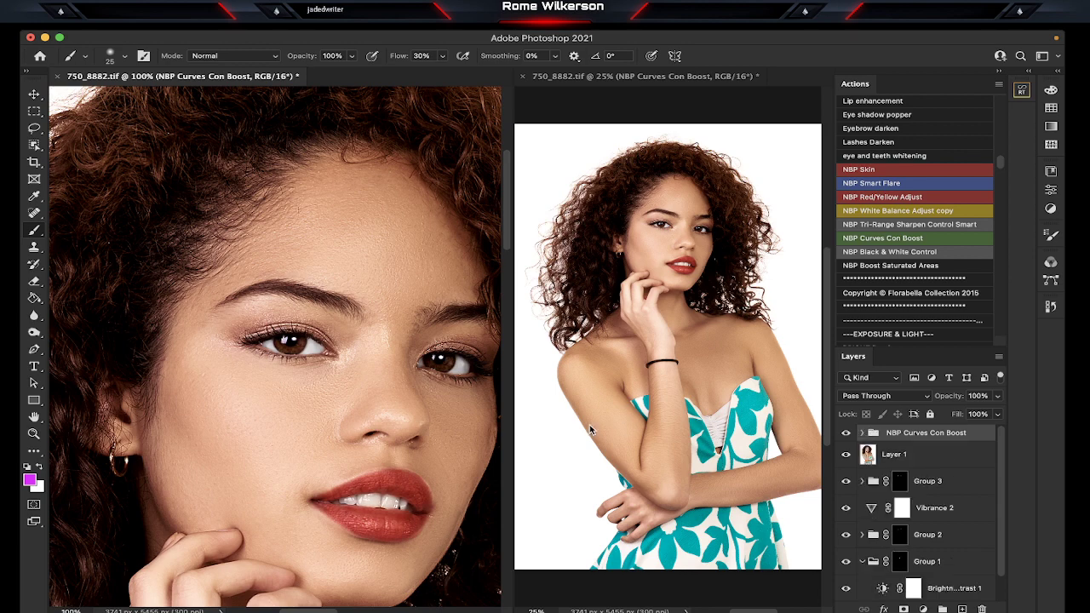
Step: Compare the contrast boost on and off, lower it to 64% opacity, and zoom out to 50%
scroll(417, 397, "down", 1)
scroll(417, 398, "right", 1)
scroll(418, 397, "down", 1)
scroll(417, 398, "right", 1)
scroll(418, 398, "right", 2)
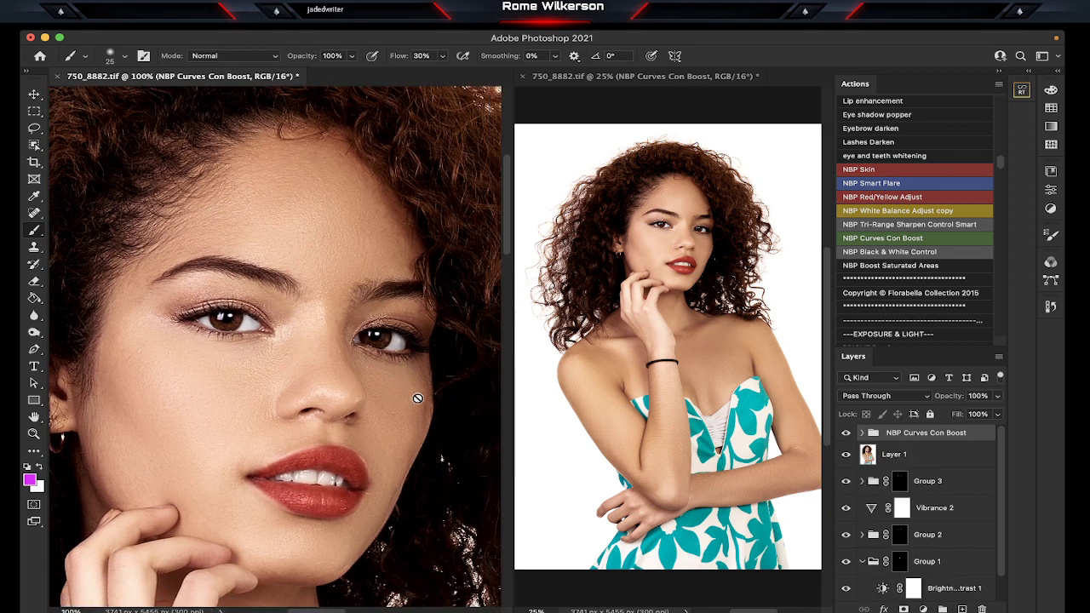
left_click(846, 434)
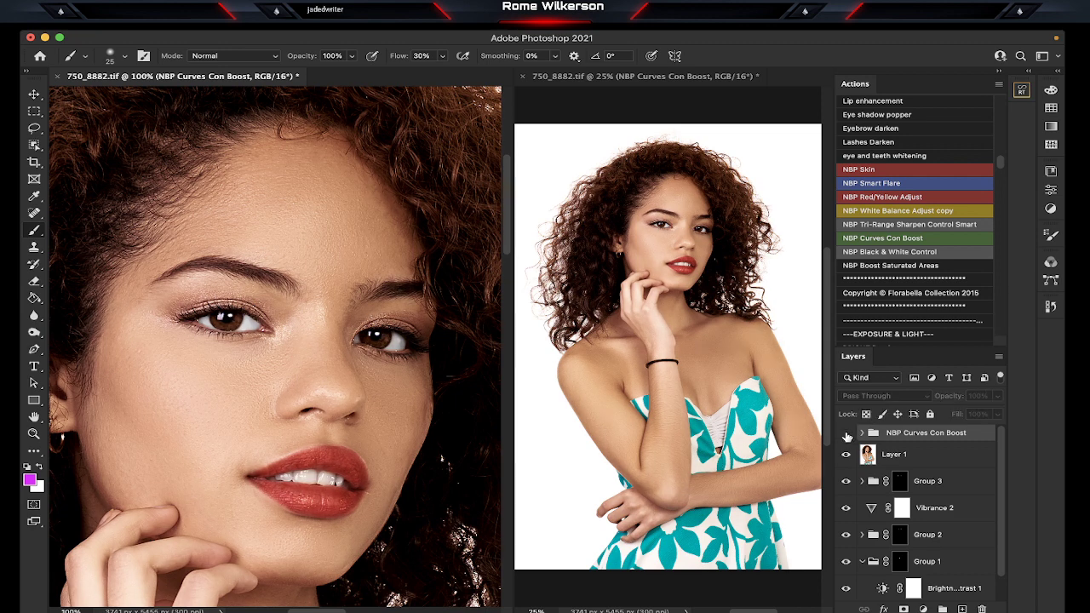
left_click(846, 434)
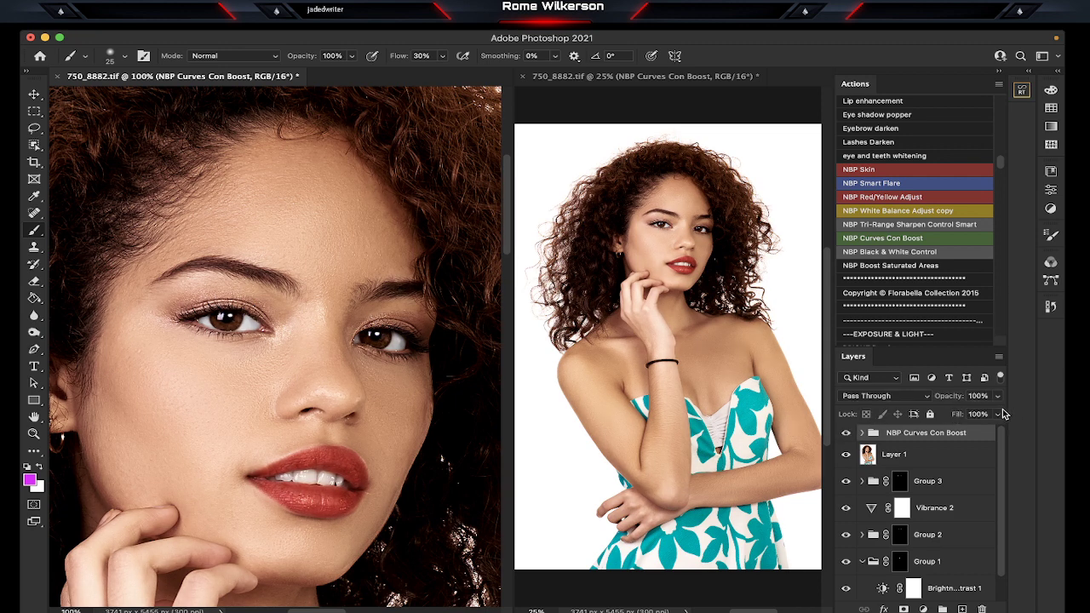
left_click_drag(1000, 401, 973, 414)
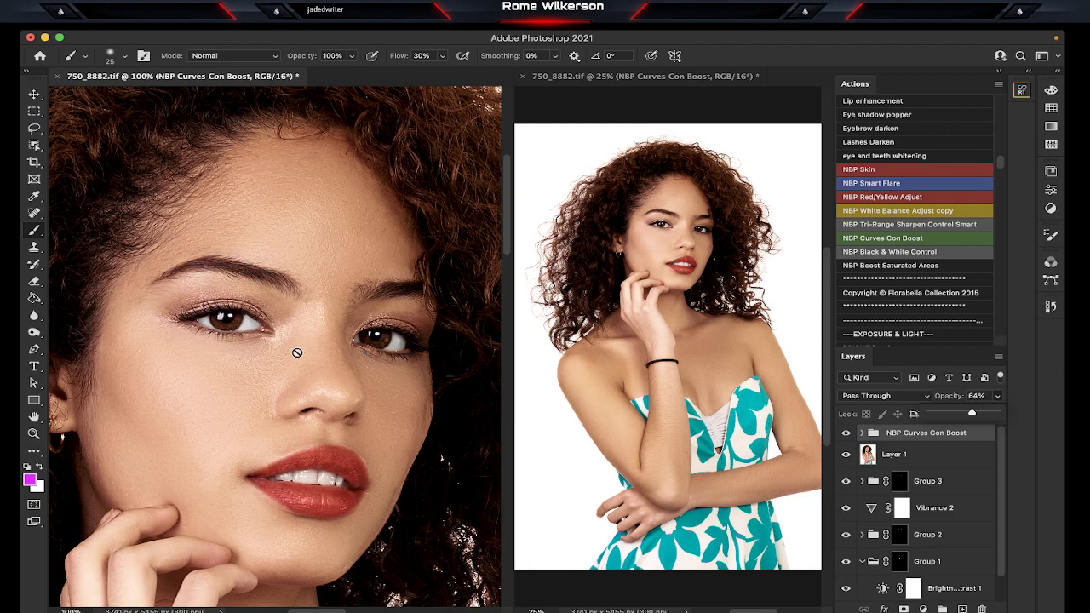
key("ctrl+minus")
key("ctrl+minus")
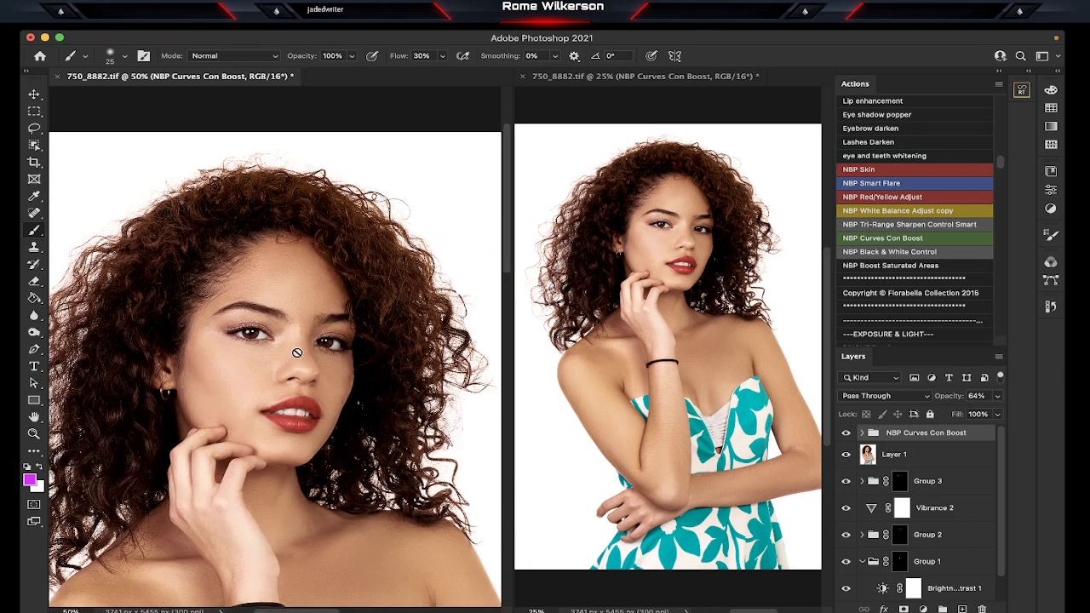
scroll(297, 353, "down", 3)
scroll(297, 353, "down", 2)
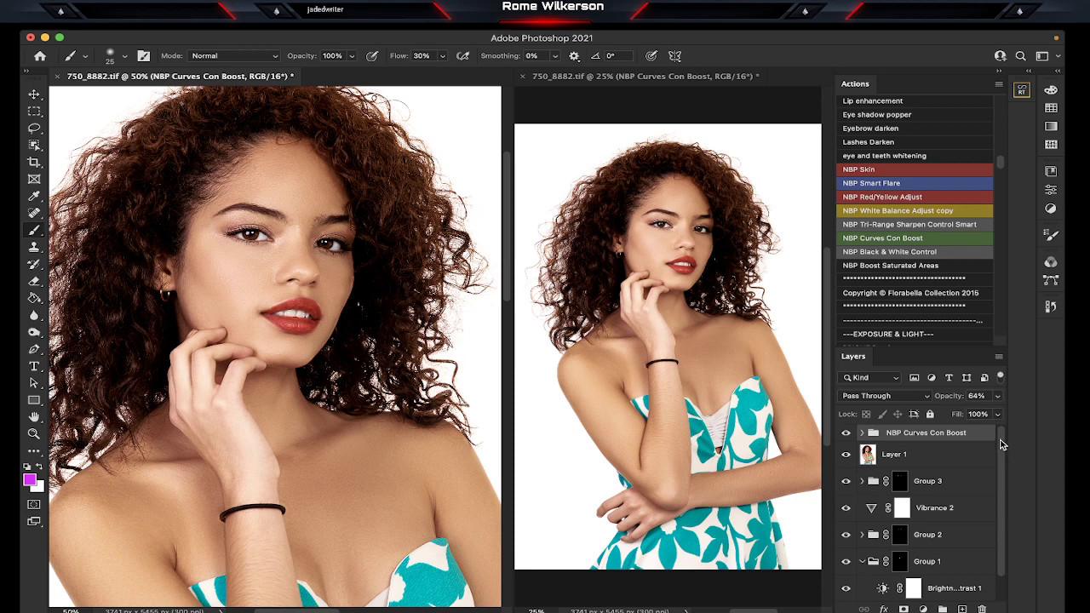
Step: Choose Flatten Image from the Layers panel menu, merging everything into the Background
left_click(998, 357)
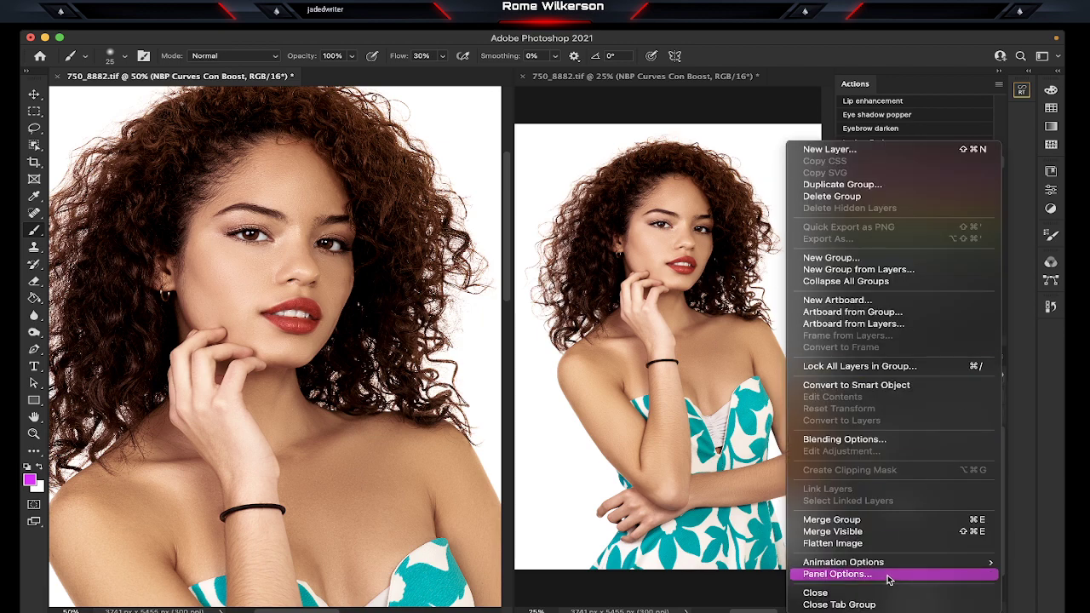
left_click(889, 545)
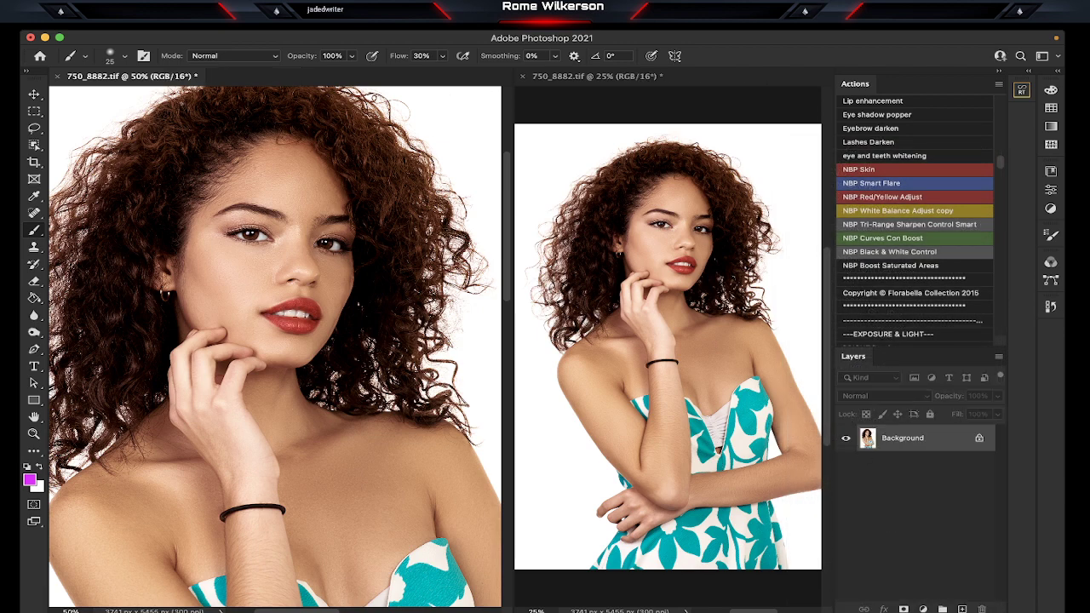
scroll(308, 219, "up", 2)
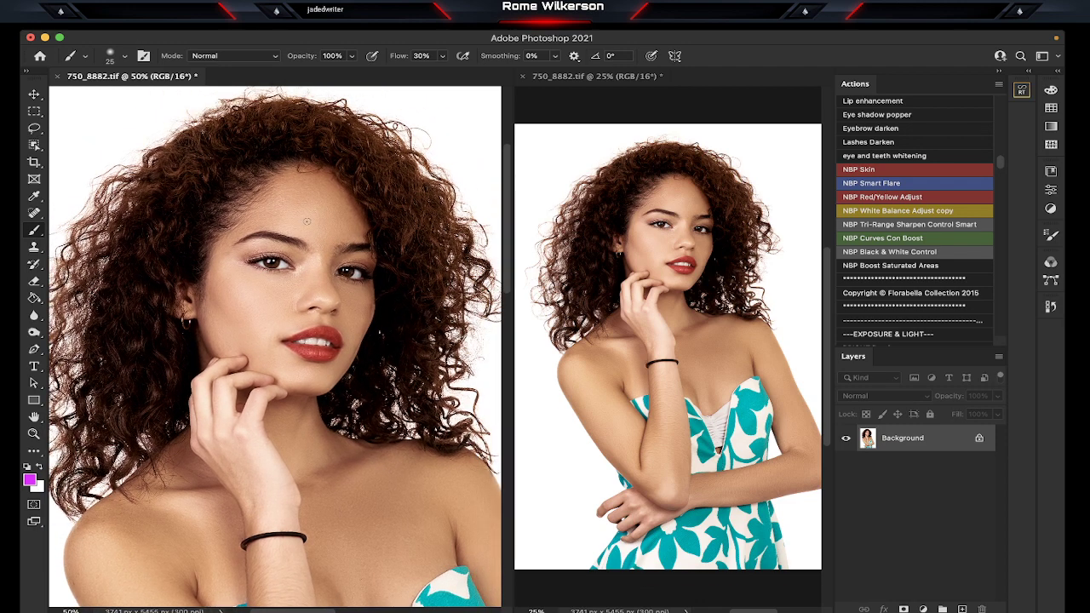
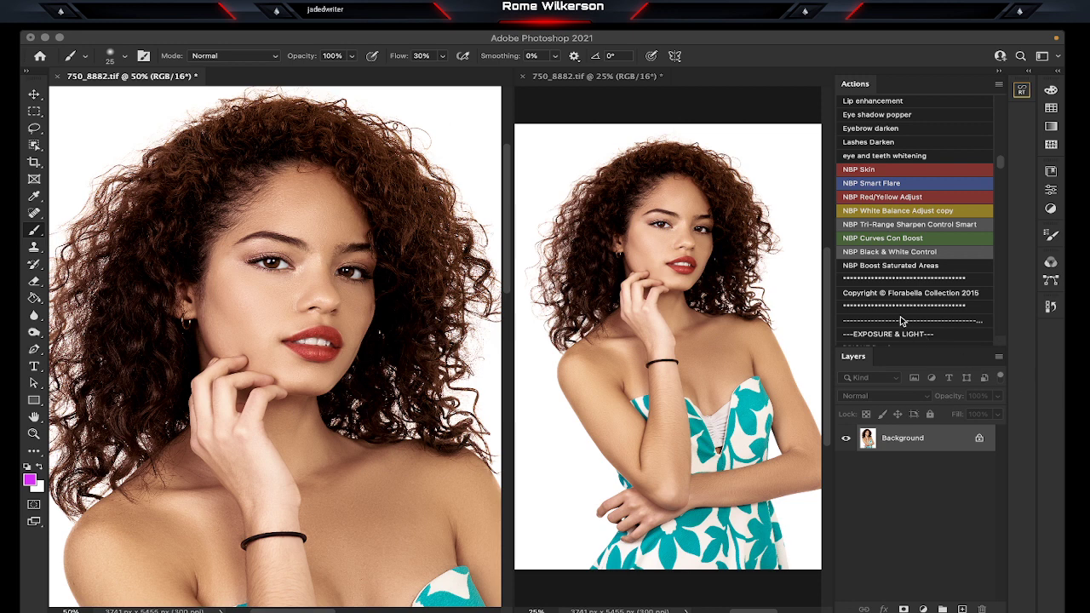
Step: Scroll the Actions list down to RETOUCH BRUSHES, showing the SKIN: SMOOTH SKIN Brush action
scroll(896, 259, "down", 2)
scroll(894, 256, "down", 5)
scroll(896, 259, "down", 1)
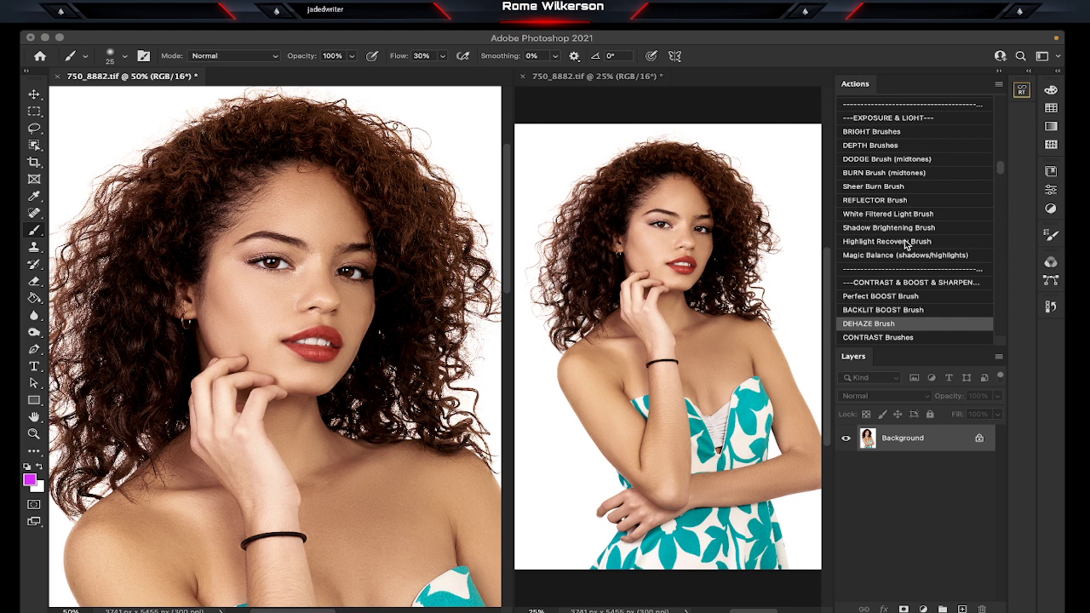
scroll(905, 245, "down", 5)
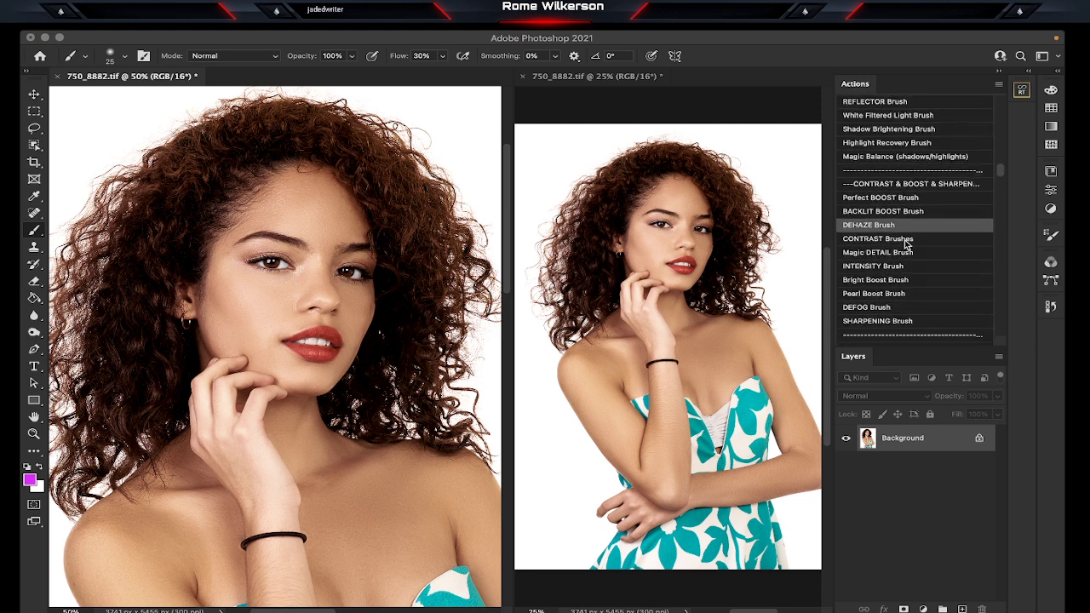
scroll(905, 244, "down", 2)
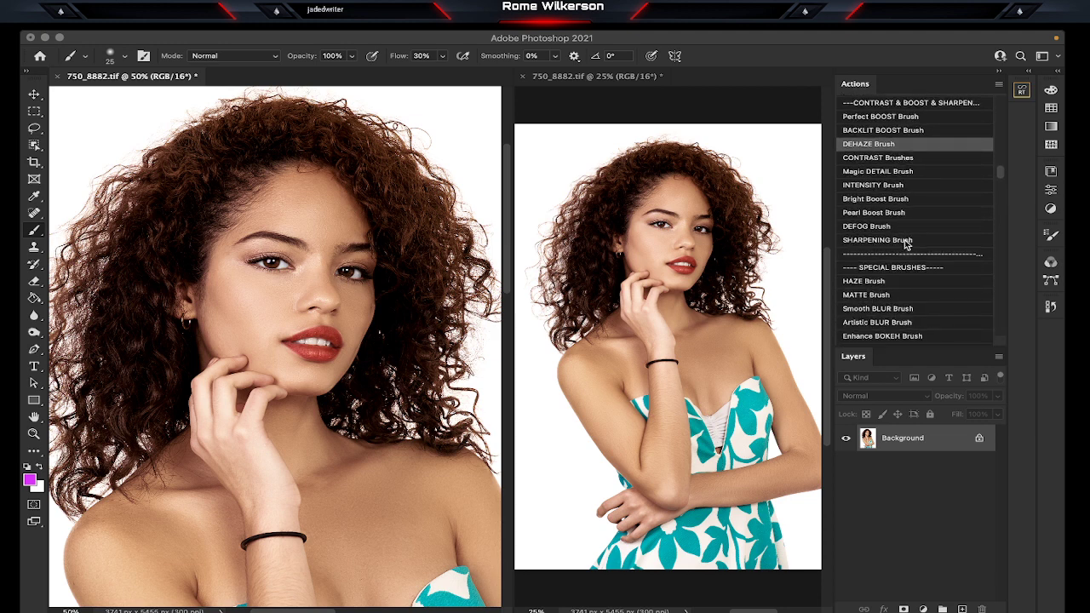
scroll(907, 243, "down", 1)
scroll(907, 243, "down", 1)
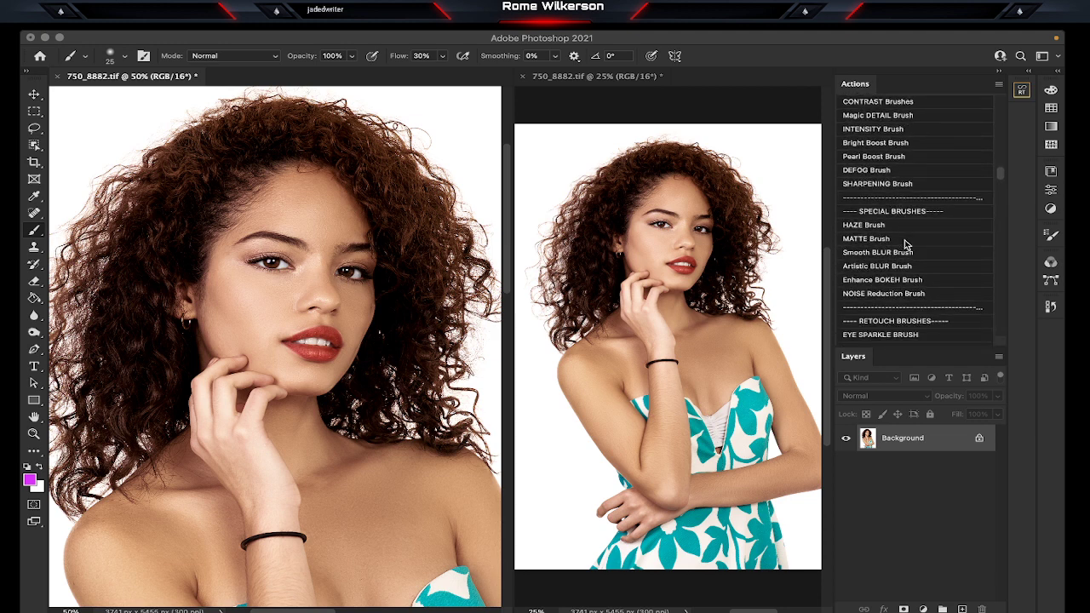
scroll(911, 244, "down", 1)
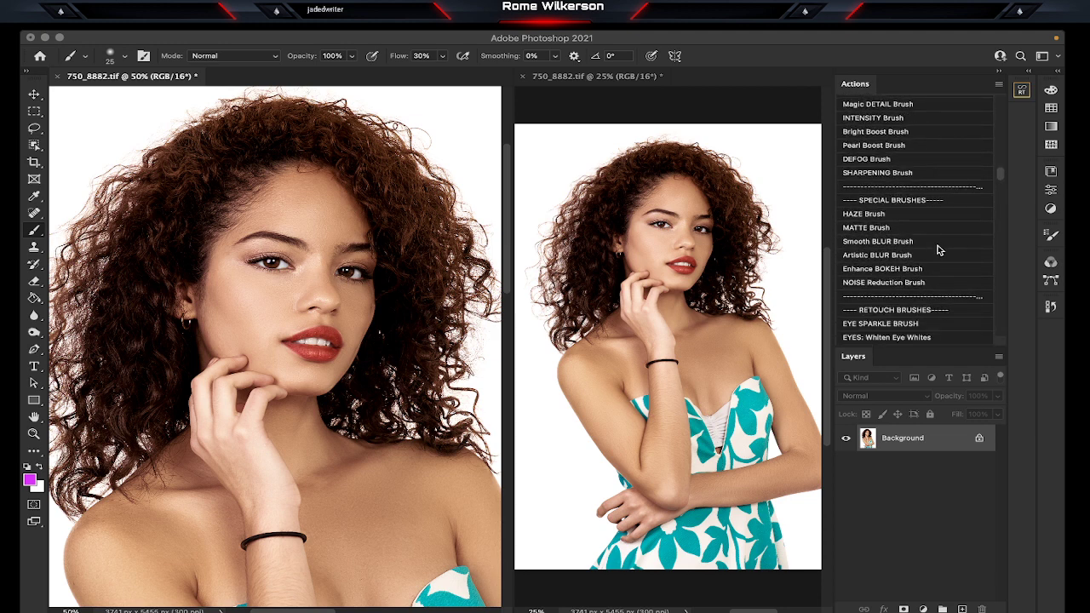
scroll(939, 250, "down", 1)
scroll(939, 249, "down", 1)
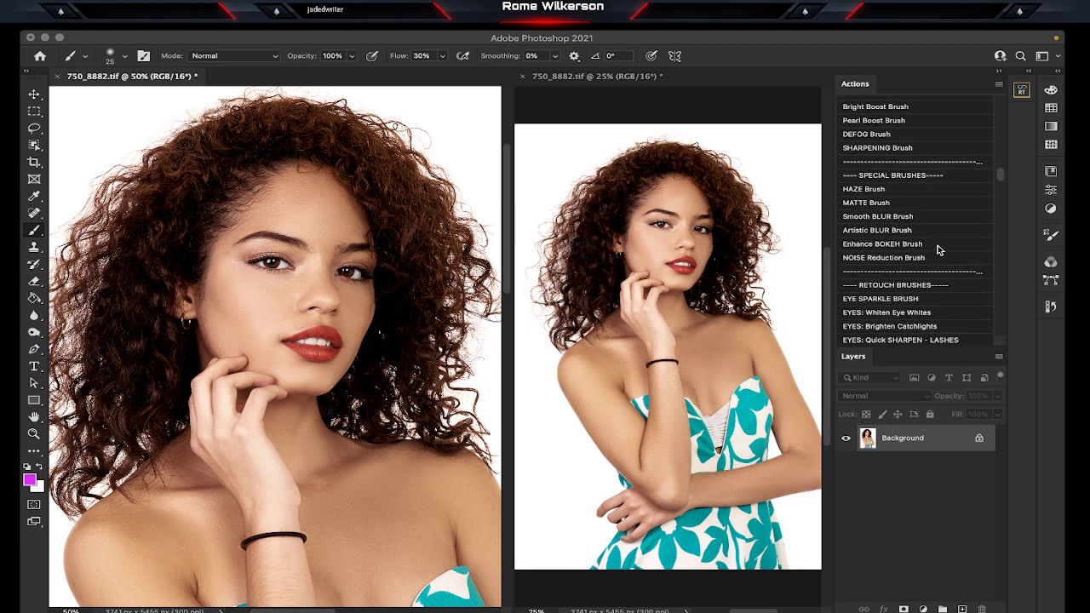
scroll(939, 249, "down", 4)
scroll(940, 248, "down", 2)
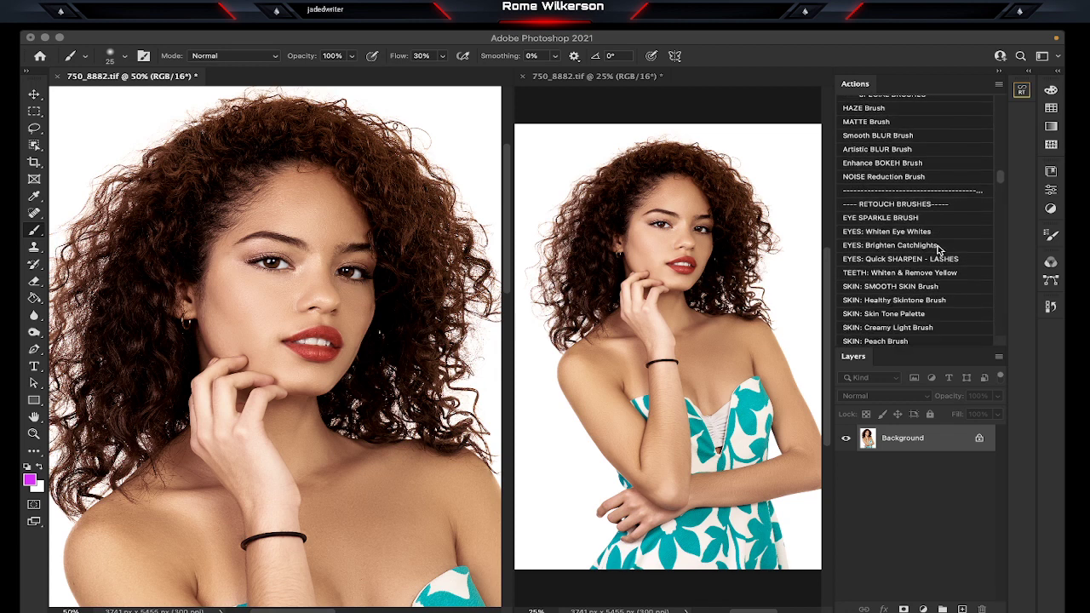
scroll(939, 248, "down", 2)
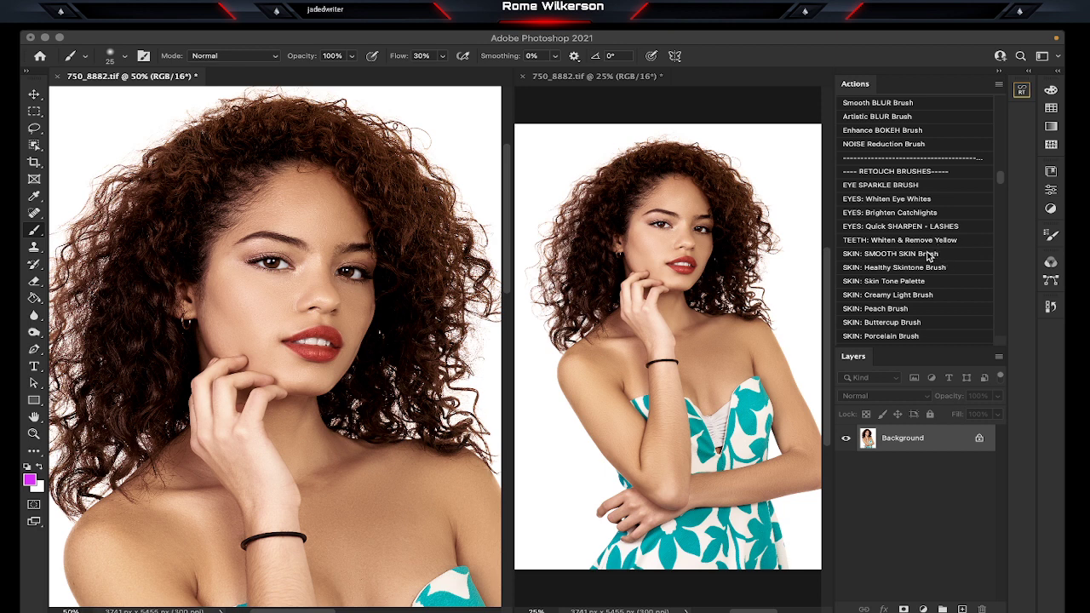
Step: Play the SKIN: SMOOTH SKIN Brush action, then zoom the face to 100%
left_click(930, 255)
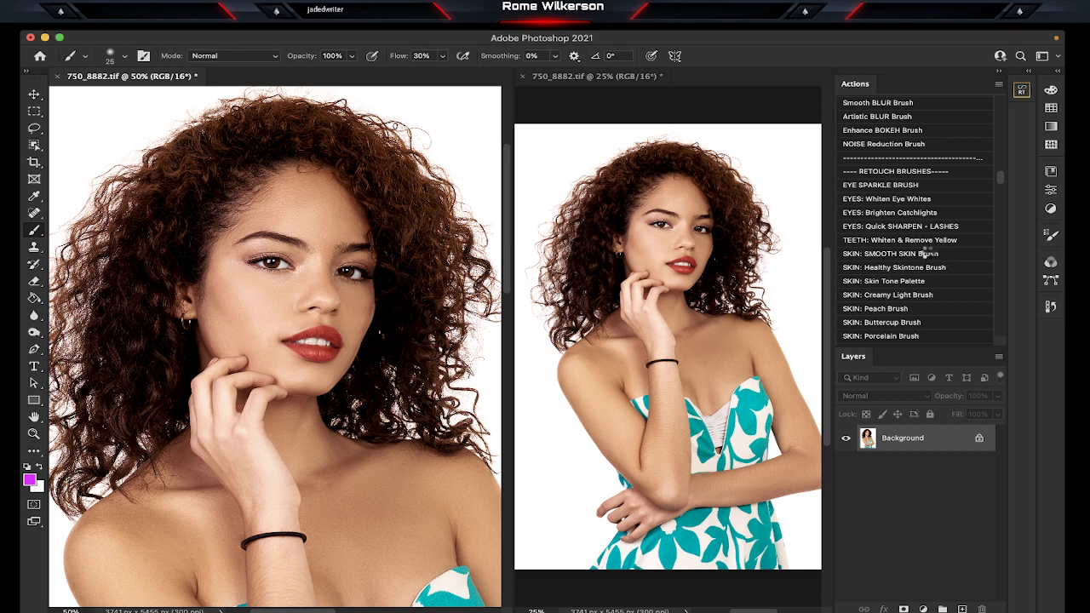
left_click(930, 254)
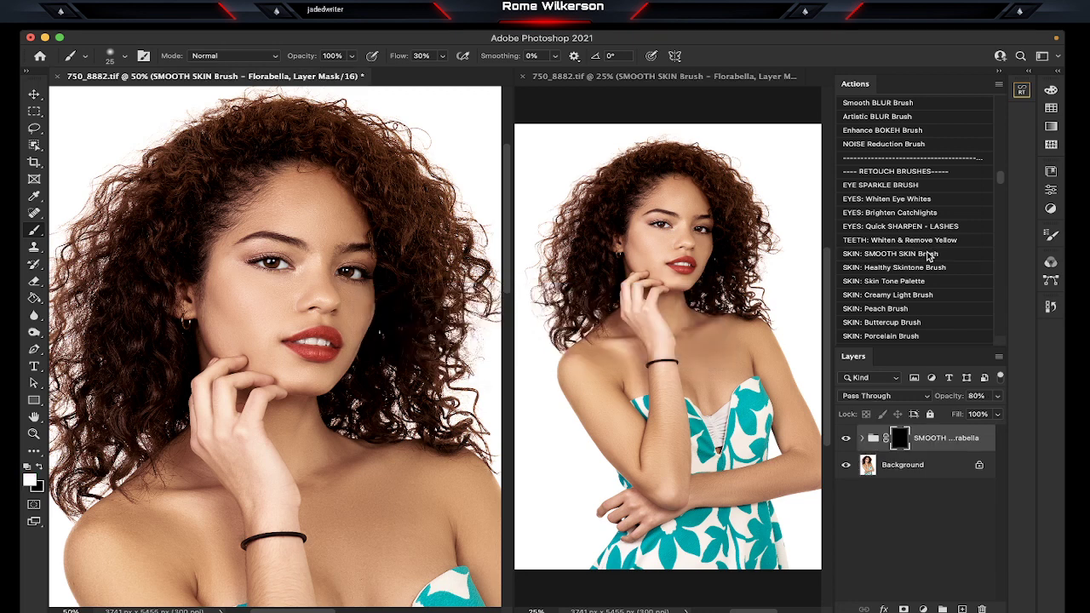
left_click(34, 434)
left_click(241, 304)
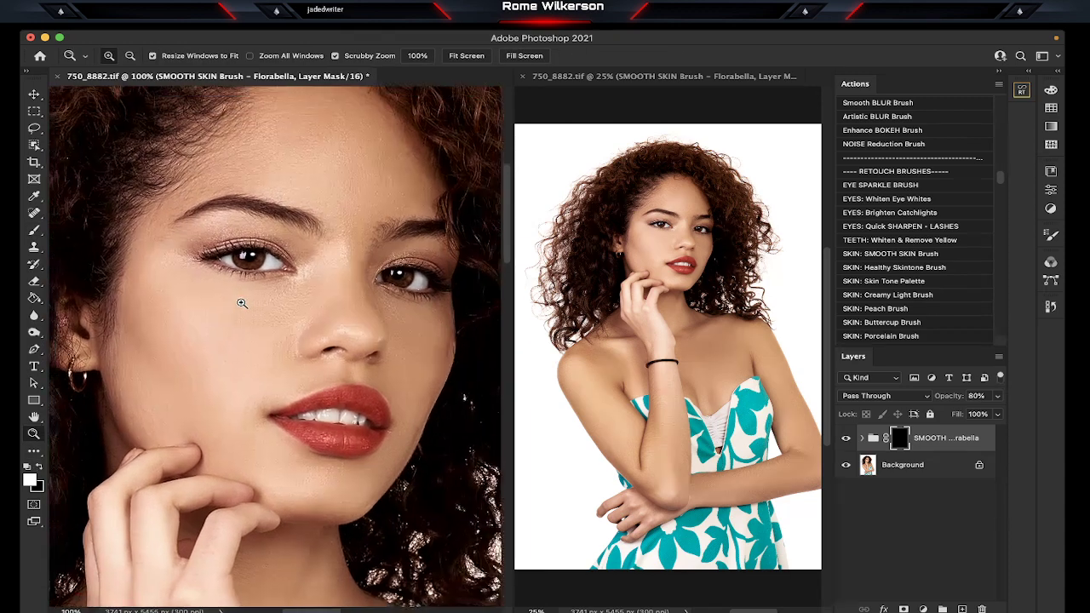
Step: Paint white on the SMOOTH SKIN mask across the face with a roughly 126 px brush
scroll(242, 303, "up", 2)
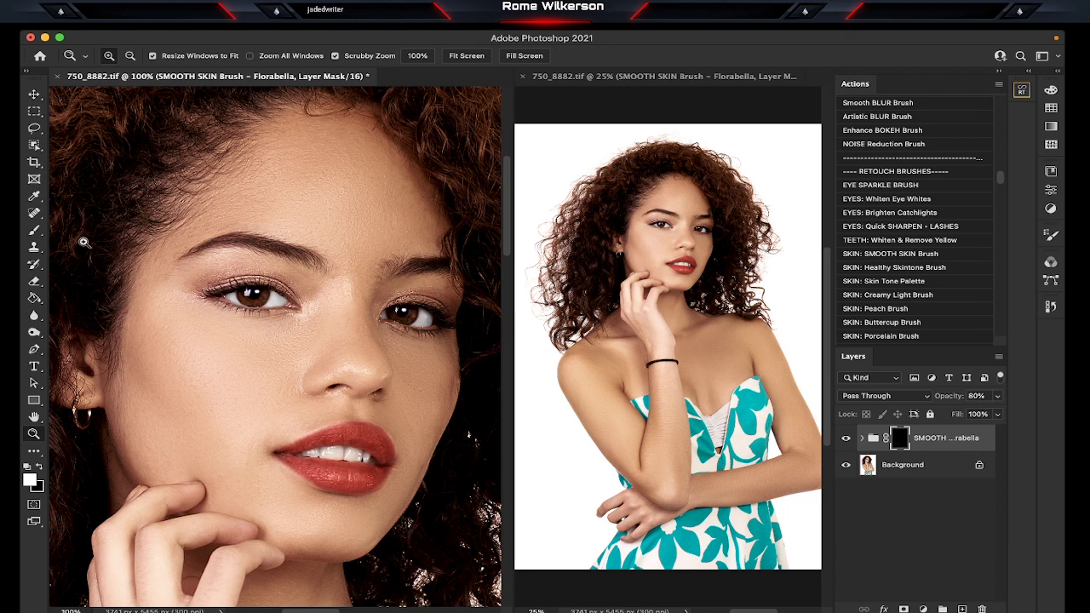
left_click(34, 230)
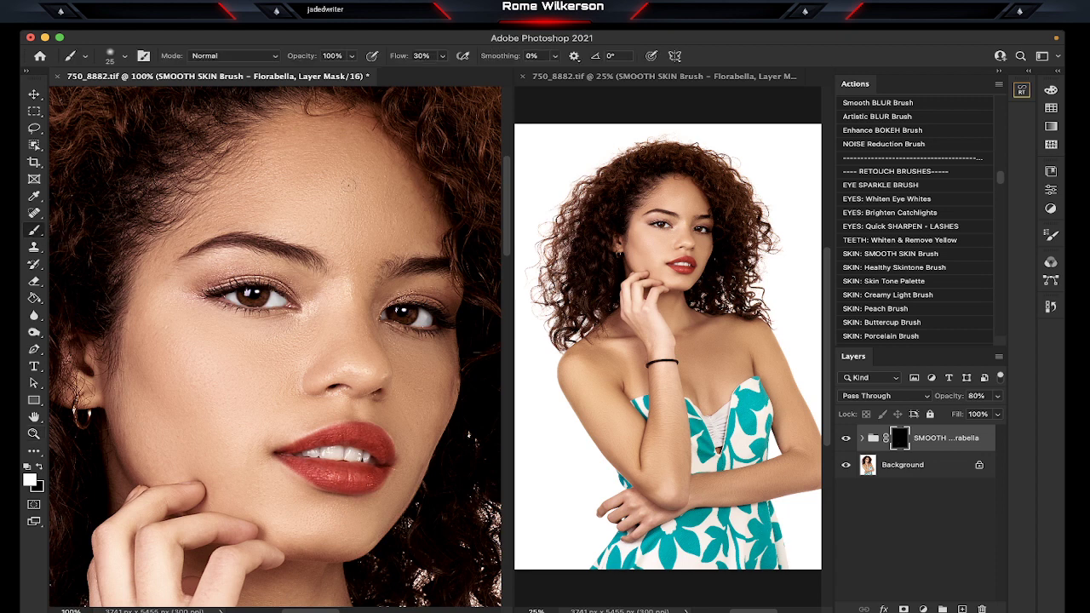
key("bracketright")
key("bracketright")
key("bracketright")
scroll(200, 256, "down", 5)
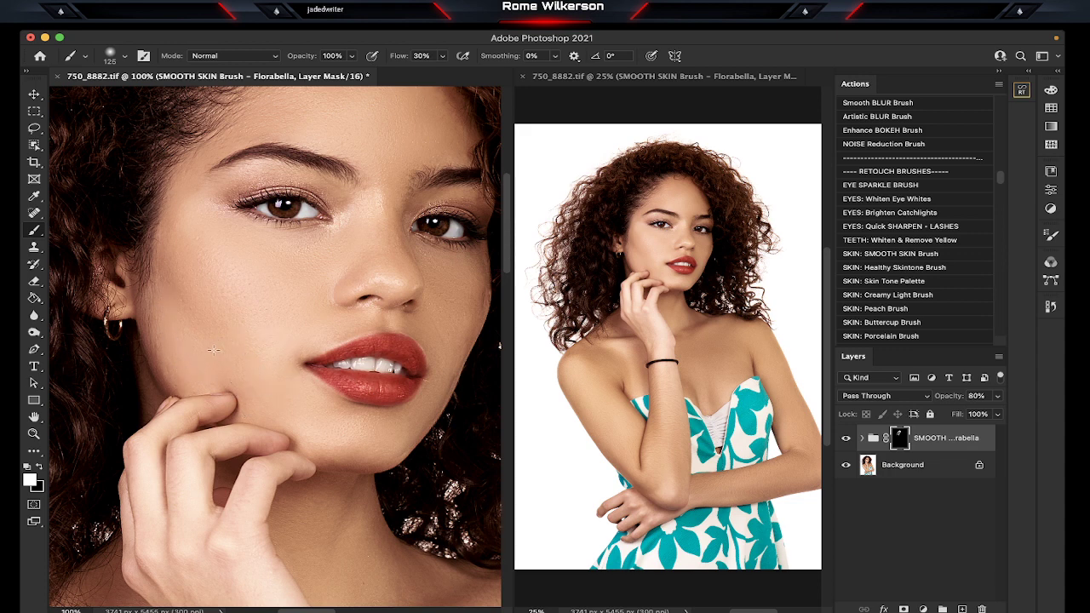
scroll(208, 337, "right", 5)
scroll(208, 336, "down", 2)
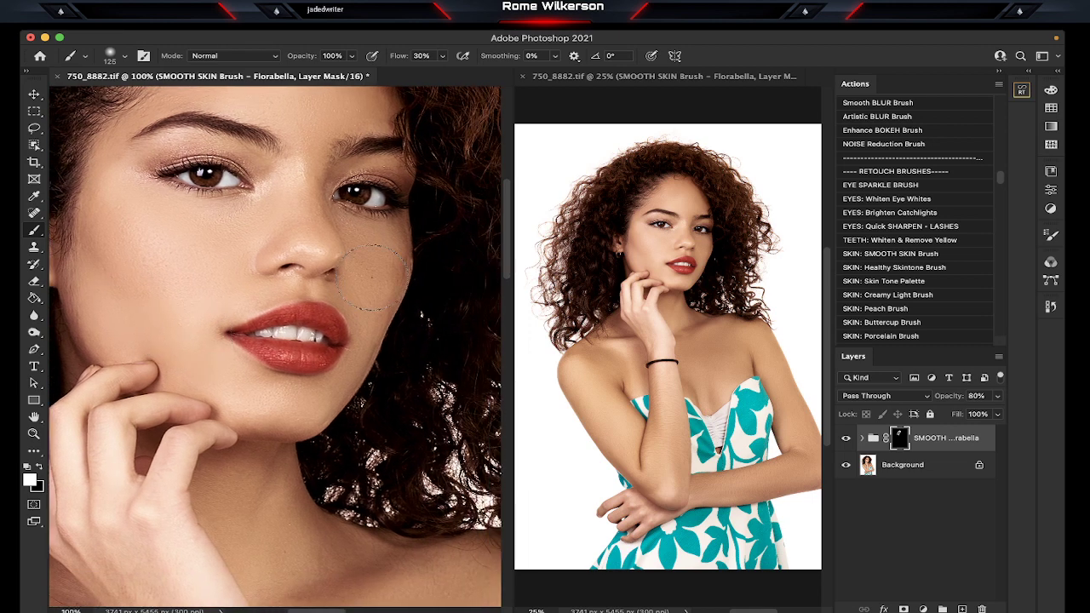
Step: Continue painting the forehead and cheeks on the mask with an 80 px brush
key("bracketleft")
key("bracketleft")
scroll(294, 407, "up", 5)
scroll(294, 407, "right", 3)
scroll(307, 410, "up", 1)
scroll(298, 400, "up", 4)
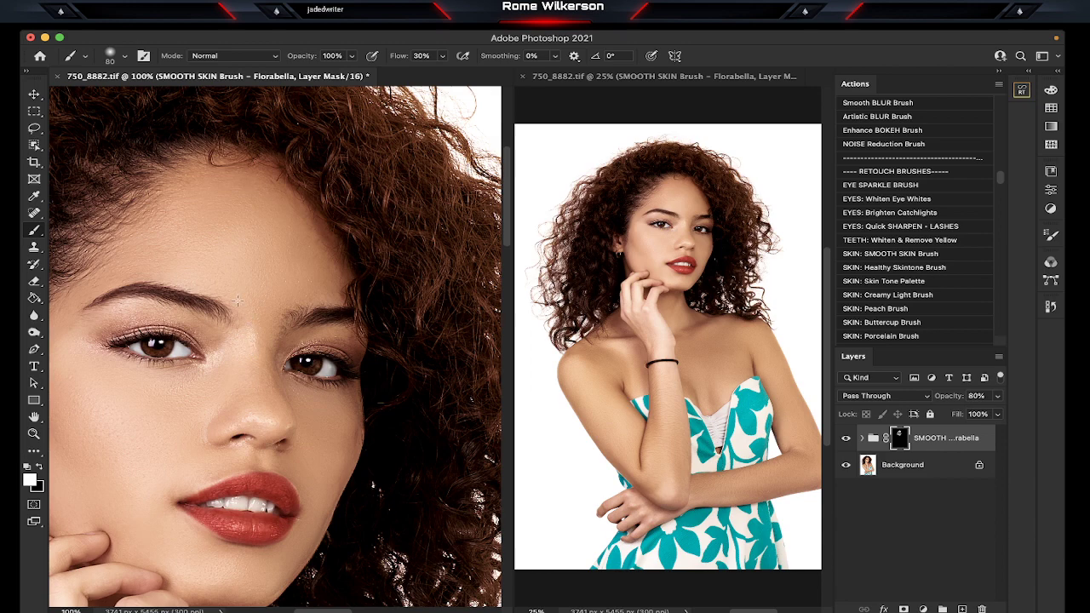
scroll(272, 322, "up", 2)
scroll(273, 321, "left", 2)
scroll(272, 322, "down", 3)
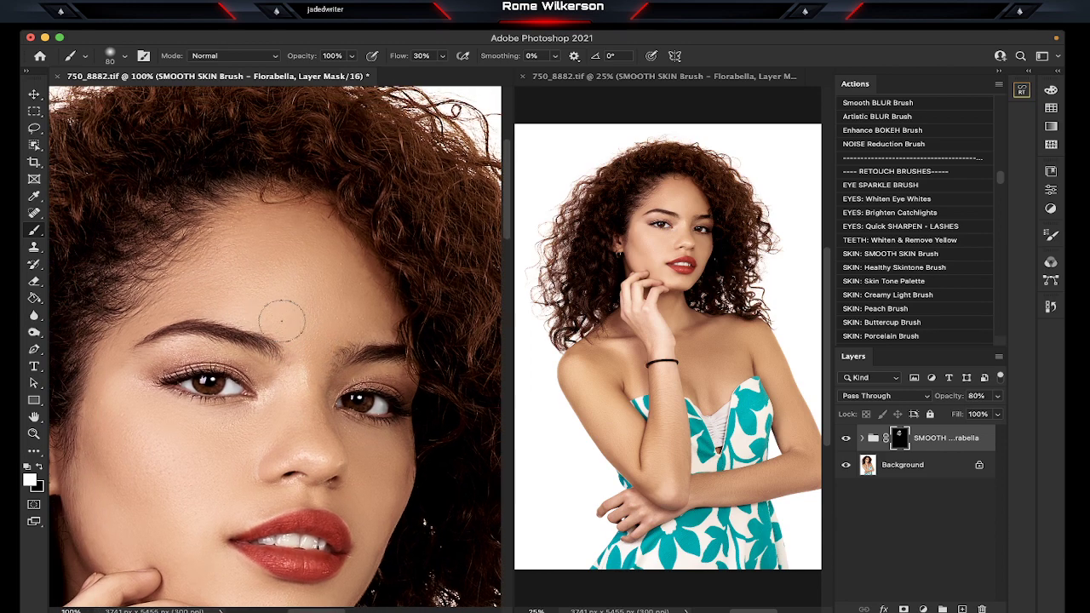
scroll(351, 312, "down", 1)
scroll(351, 311, "left", 2)
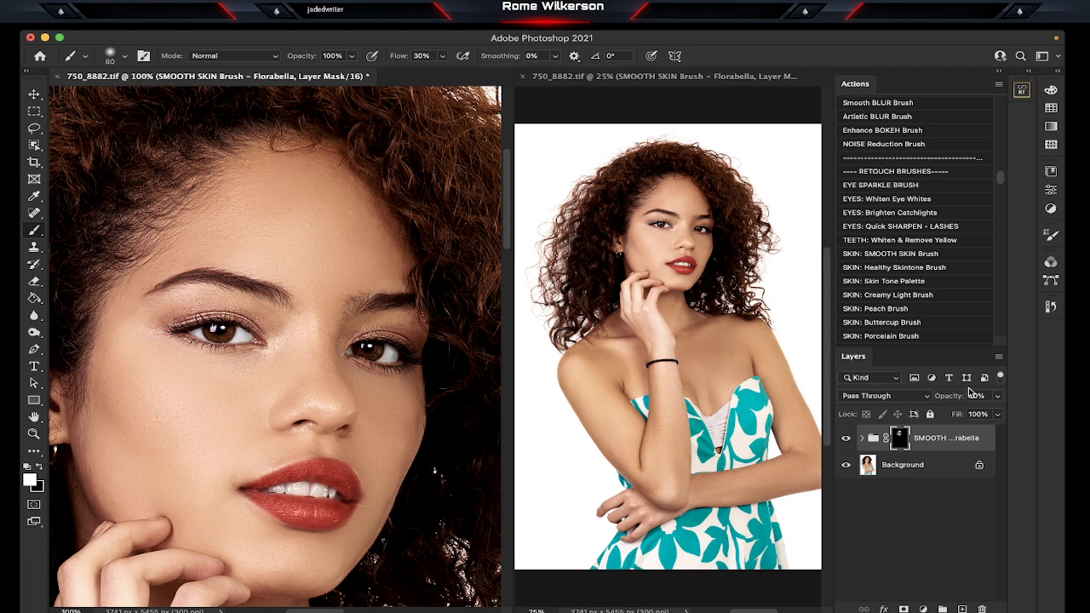
Step: Lower the SMOOTH SKIN group's opacity from 80% to 52% and recentre the face
left_click(998, 396)
left_click_drag(983, 413, 965, 415)
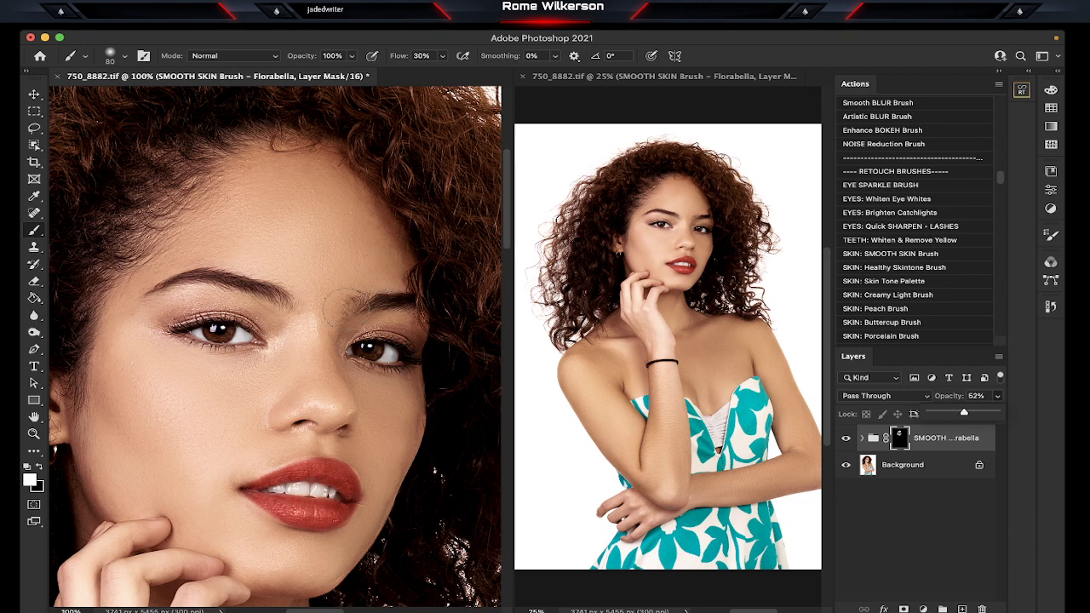
key("ctrl+minus")
key("ctrl+minus")
key("ctrl+plus")
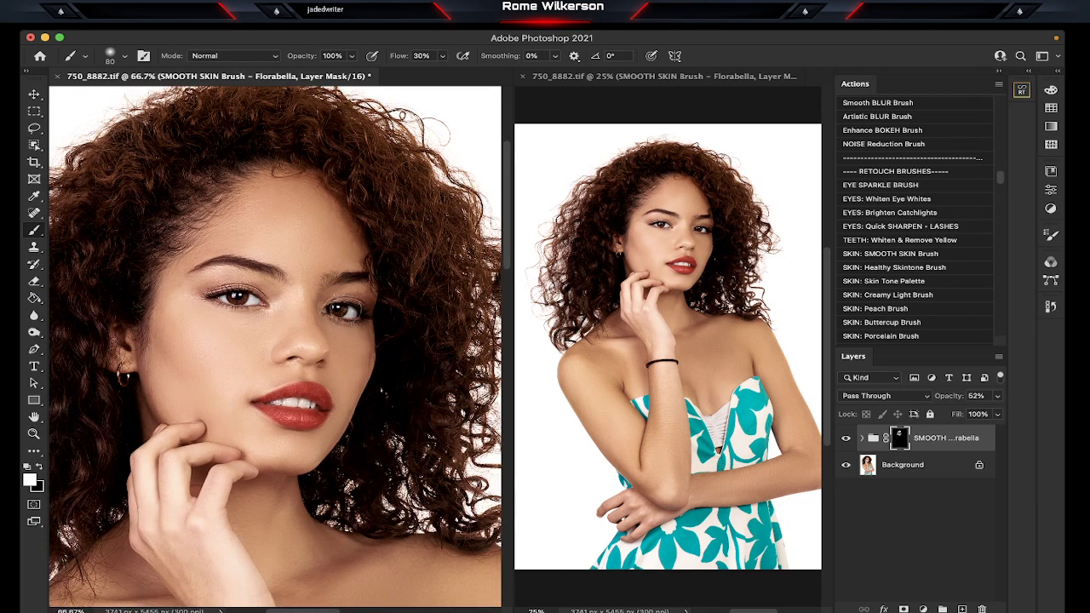
mouse_move(314, 330)
left_mouse_down()
mouse_move(333, 269)
mouse_move(345, 309)
left_mouse_up()
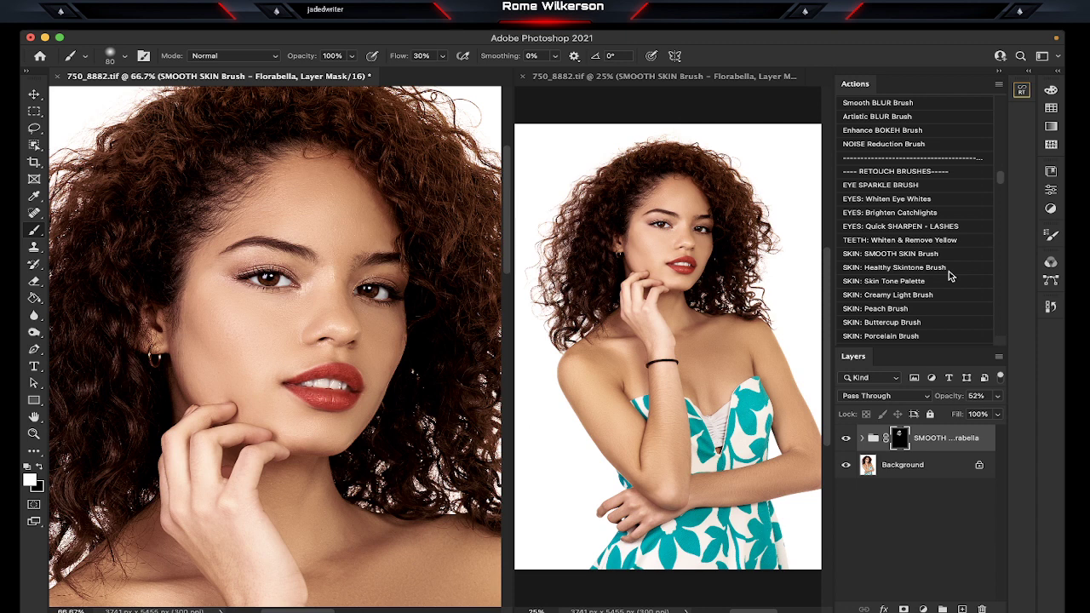
Step: Scroll the Actions list down to the COLOR BRUSHES section showing Ruby Brush
scroll(951, 275, "down", 3)
scroll(950, 275, "down", 2)
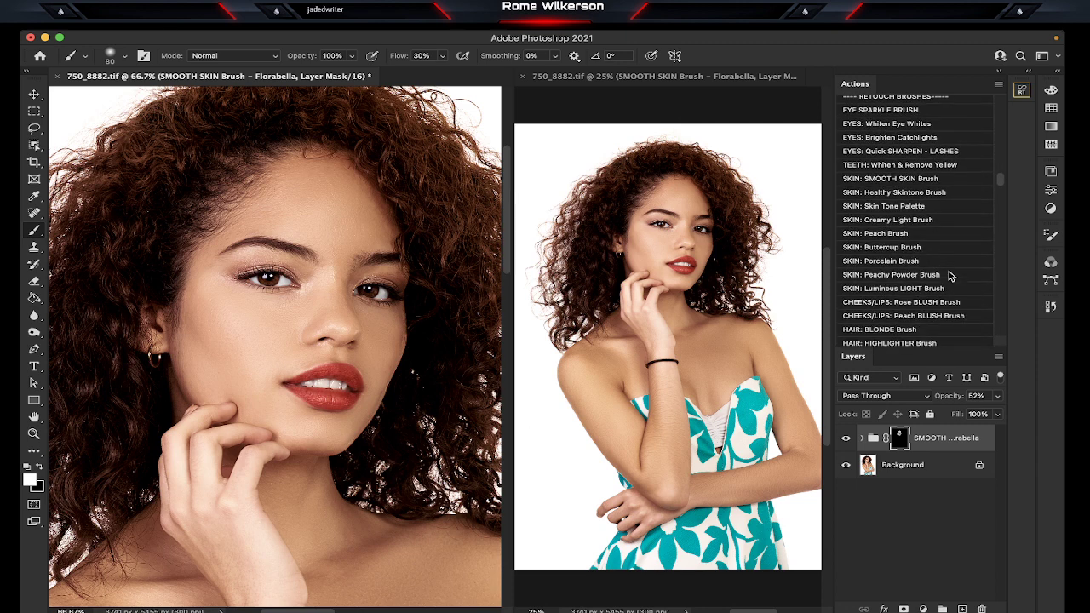
scroll(951, 275, "down", 2)
scroll(951, 275, "down", 2)
scroll(951, 275, "down", 2)
scroll(950, 275, "down", 2)
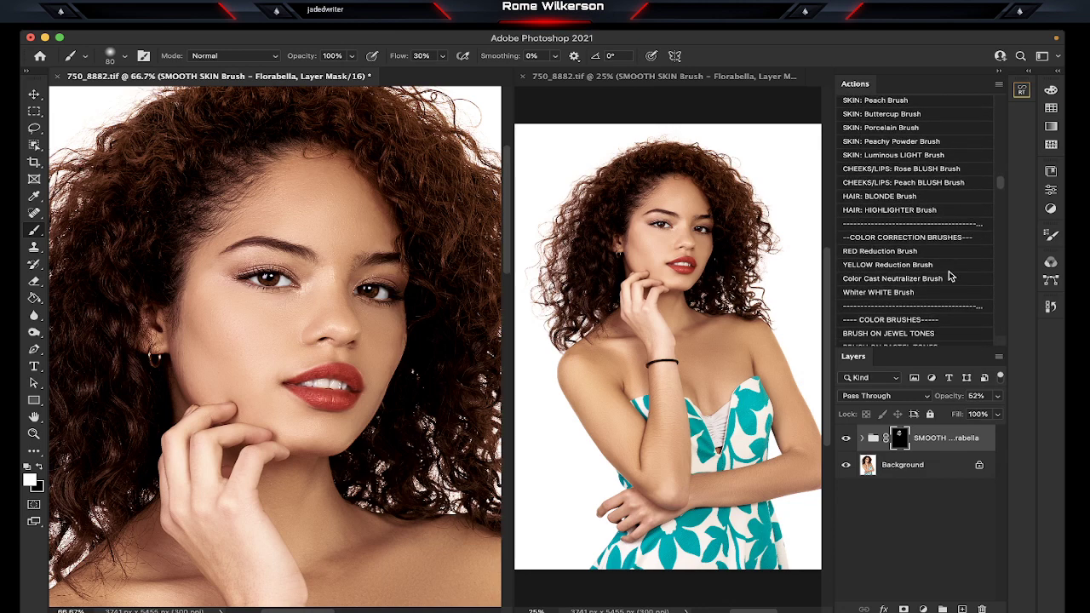
scroll(950, 275, "down", 3)
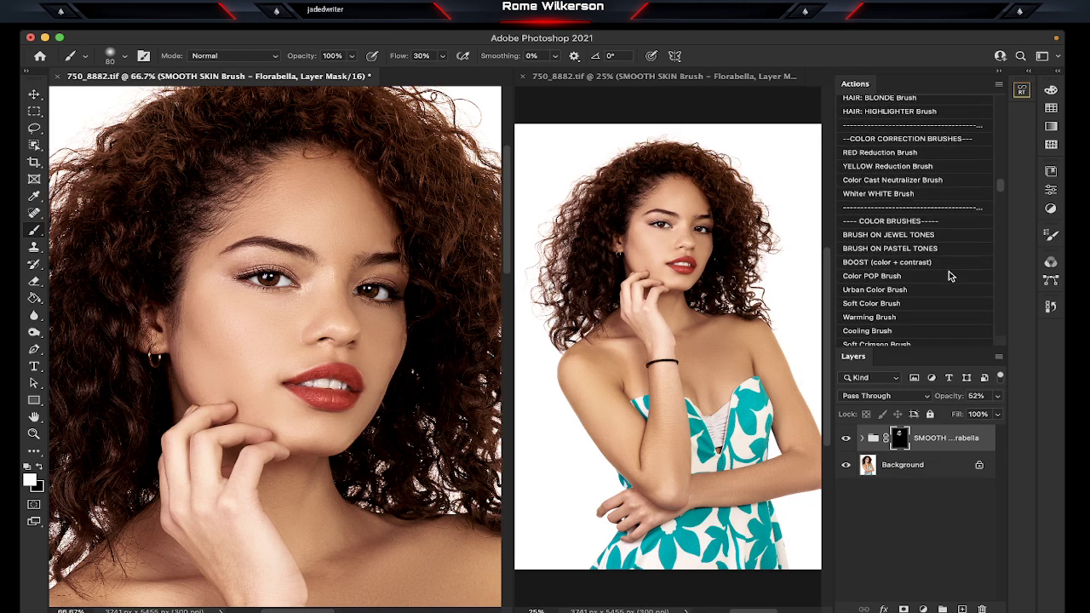
scroll(950, 275, "down", 1)
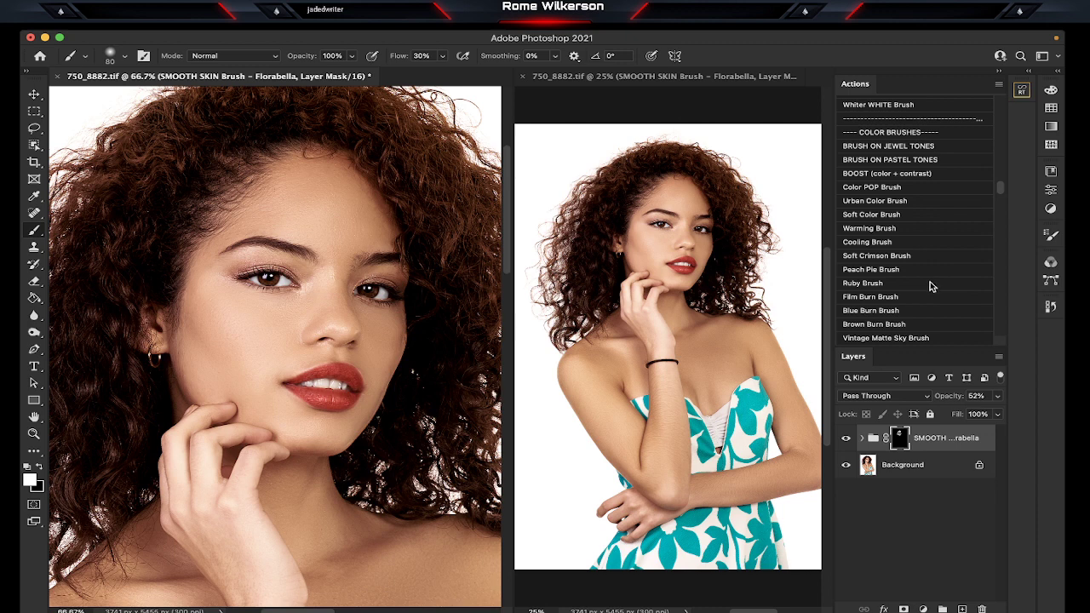
Step: Run the Ruby Brush action and paint pink blush on the cheek, enlarging the brush to 125
left_click(930, 286)
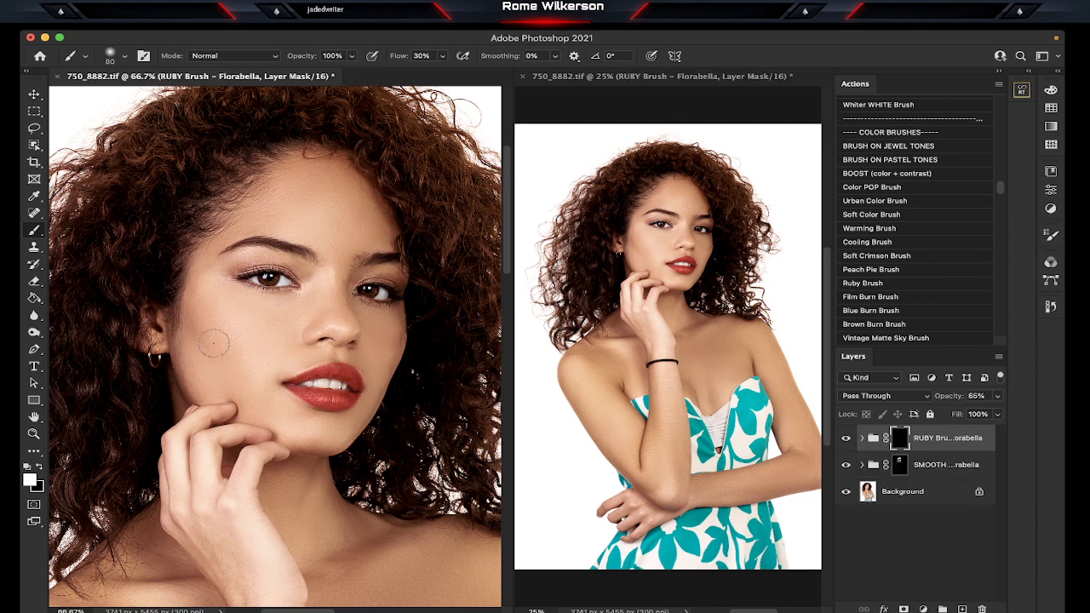
mouse_move(207, 337)
left_mouse_down()
mouse_move(195, 331)
mouse_move(213, 344)
left_mouse_up()
key("bracketright")
key("bracketright")
key("bracketright")
left_click_drag(234, 357, 194, 304)
Step: Reduce the RUBY Brush group's opacity to 24% and zoom out on the portrait
left_click(998, 396)
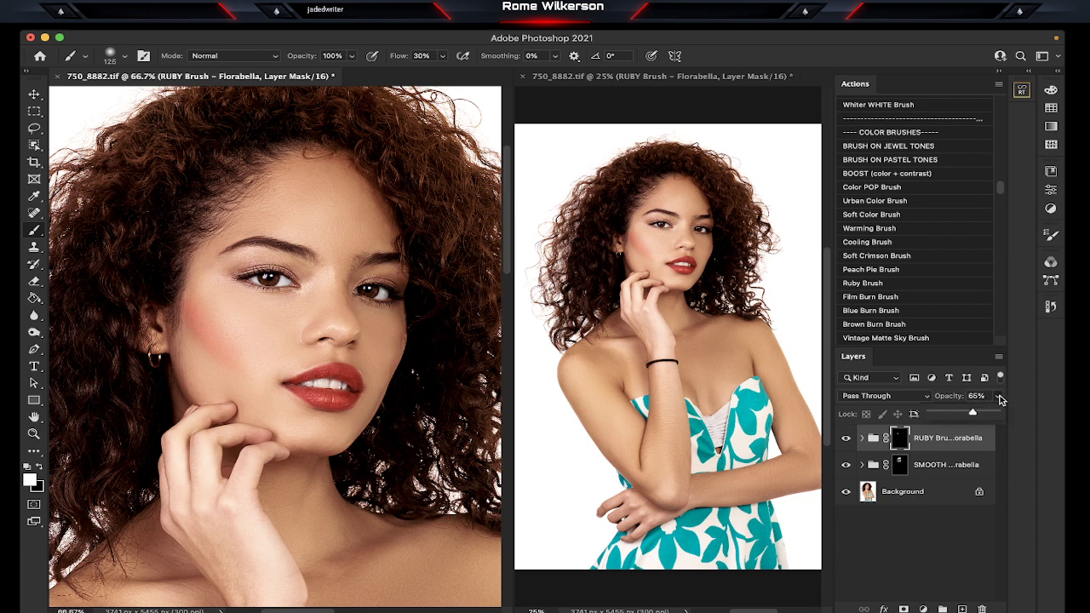
left_click_drag(976, 416, 946, 417)
key("ctrl+minus")
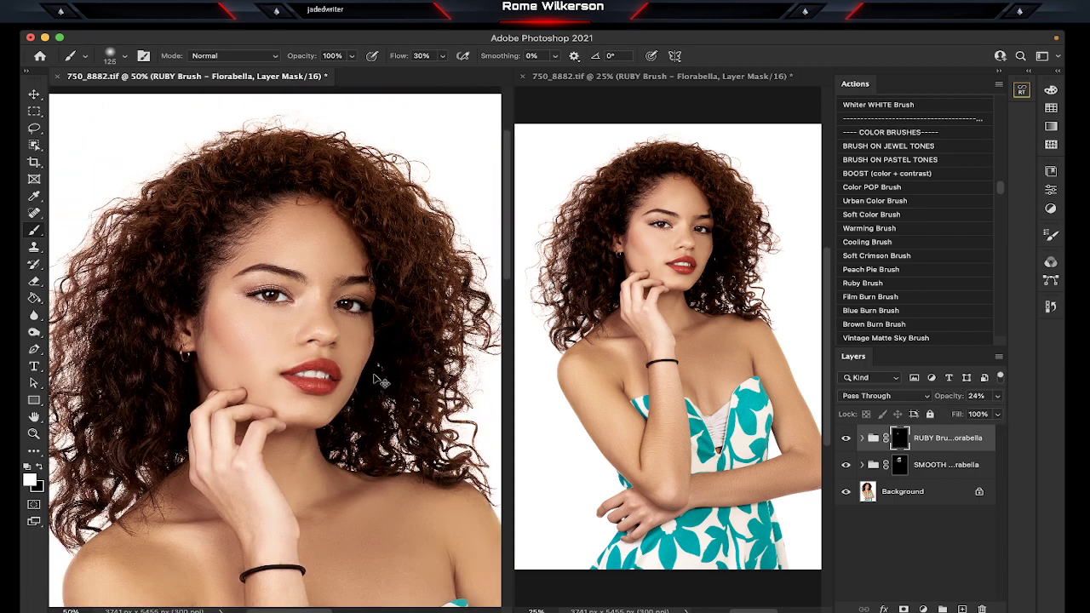
scroll(374, 375, "down", 1)
scroll(375, 374, "down", 2)
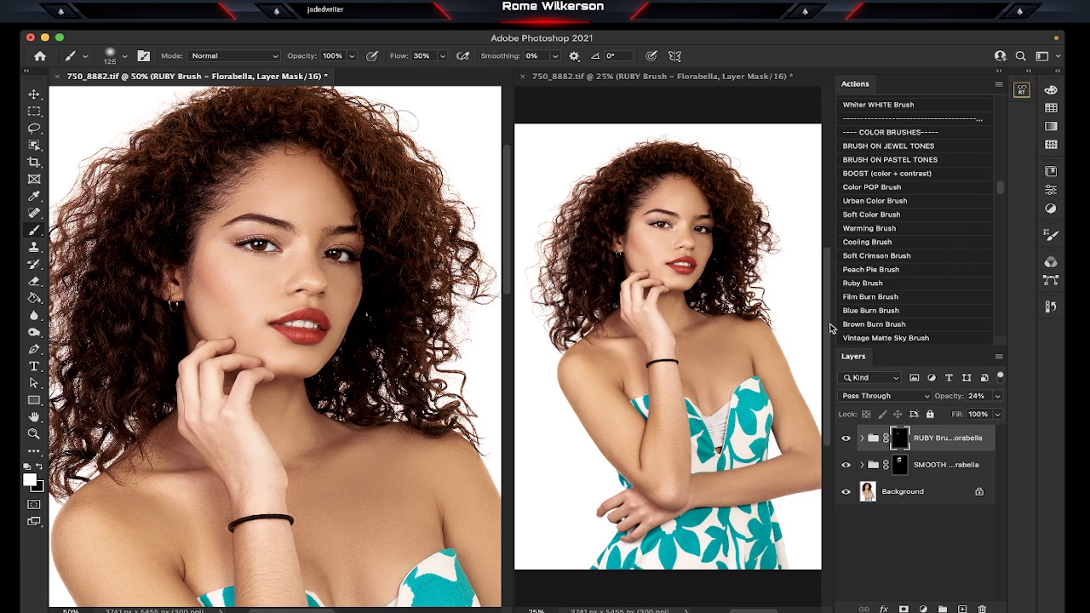
Step: Close the second 25% view and collapse the Actions and Layers panels to icons
left_click(522, 76)
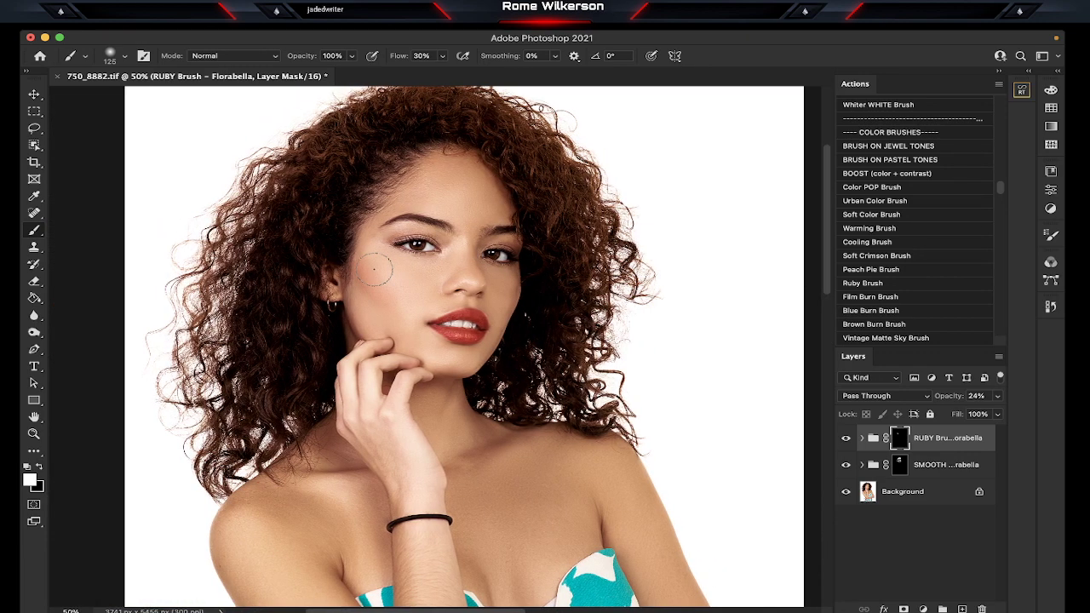
scroll(373, 271, "up", 5)
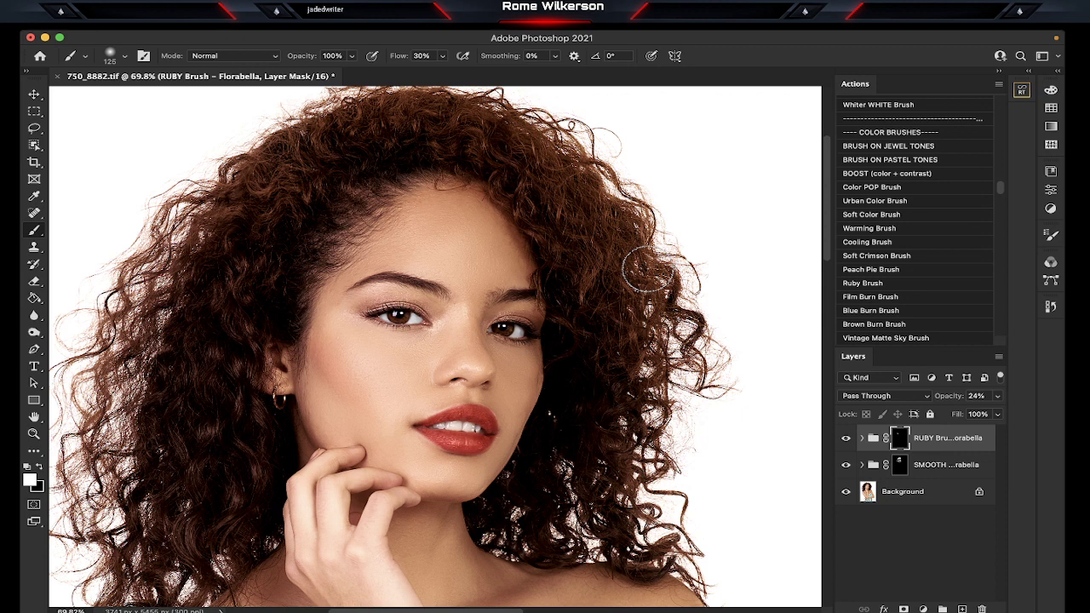
left_click(1000, 71)
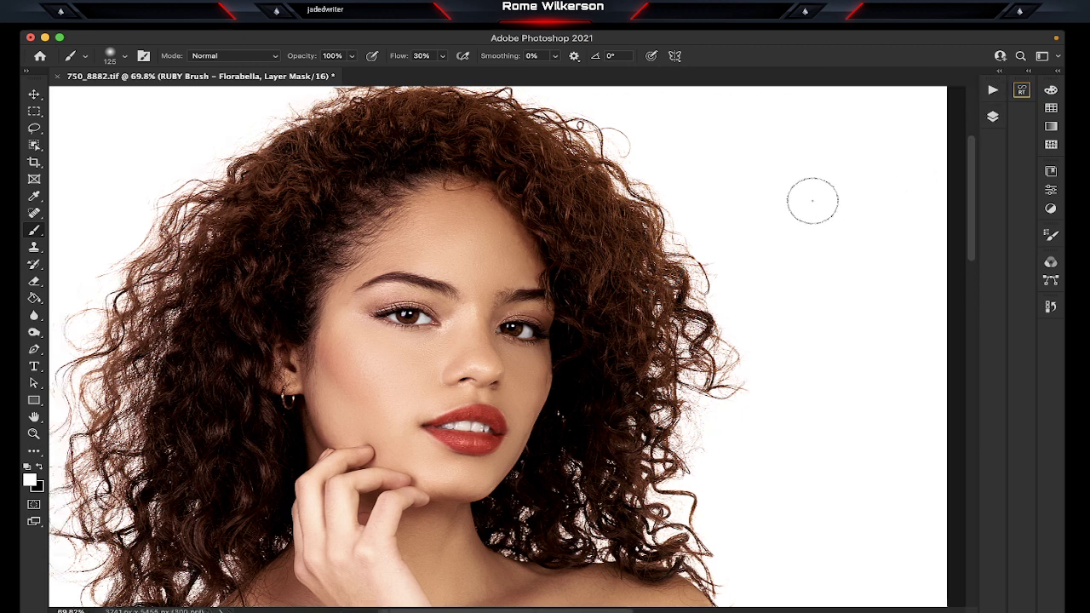
scroll(812, 201, "left", 5)
scroll(812, 201, "right", 2)
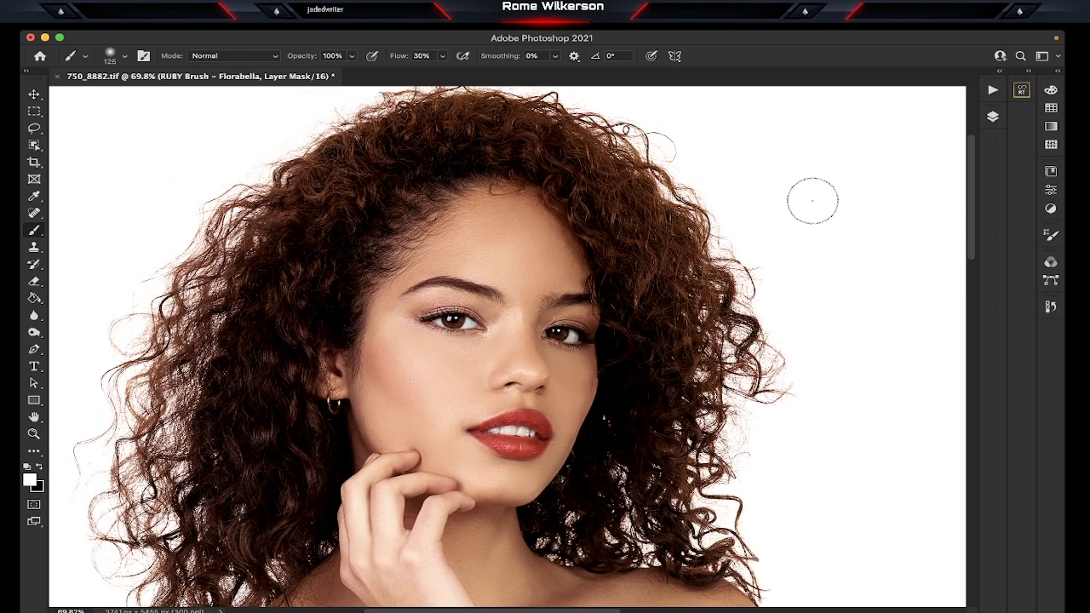
scroll(813, 201, "down", 2)
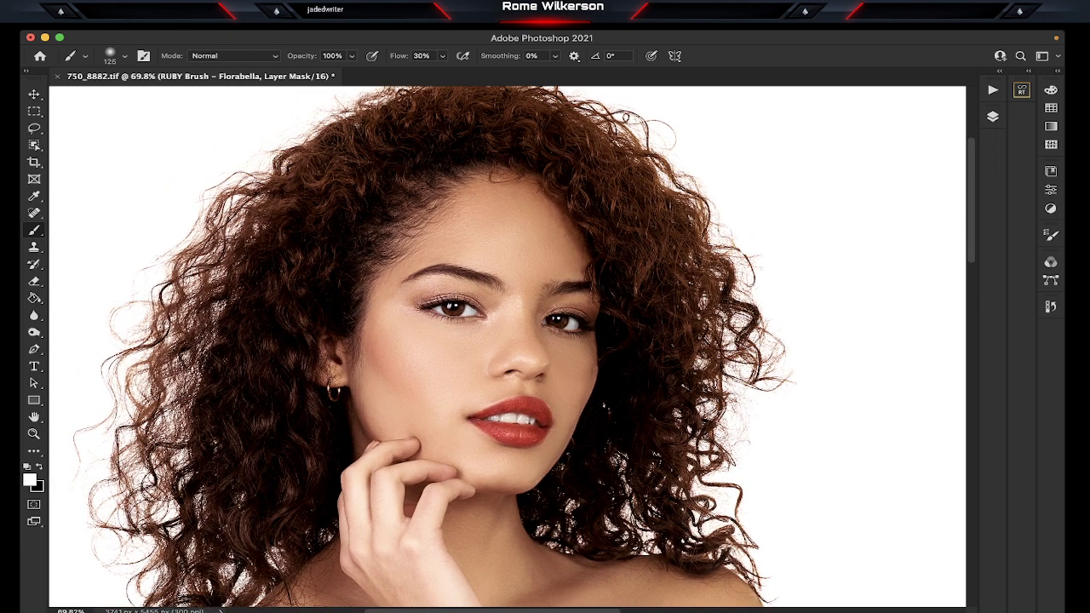